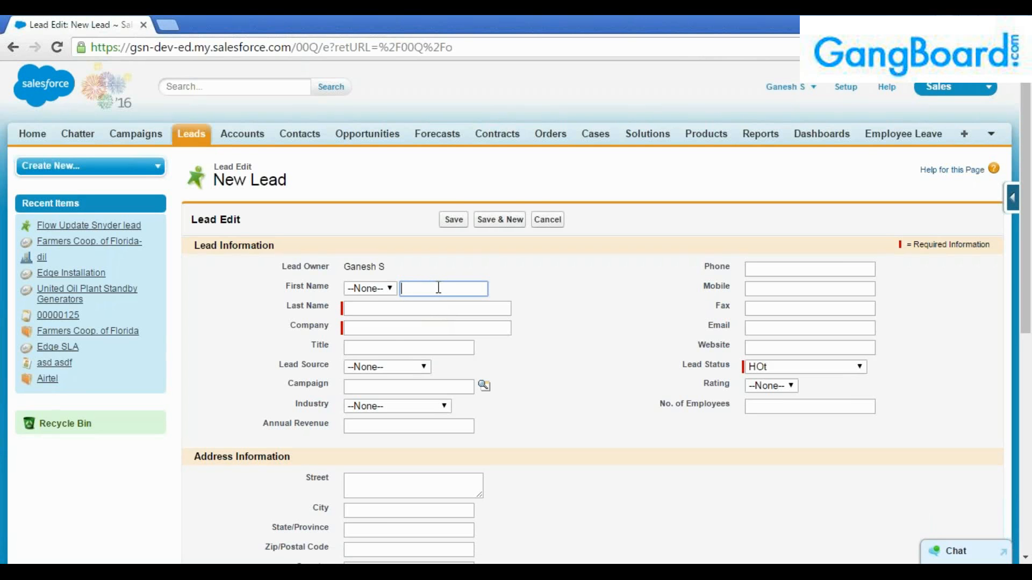
Fill in salutation Mr., the lead's first and last name, and company IBM.
{"action": "left_click", "coordinate": [387, 289]}
{"action": "left_click", "coordinate": [356, 315]}
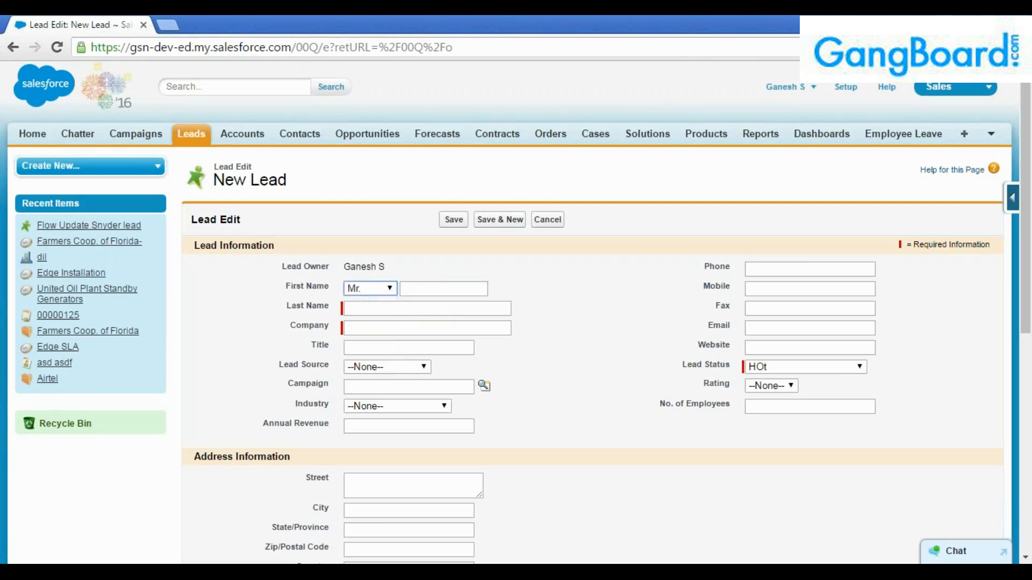
{"action": "key", "text": "Tab"}
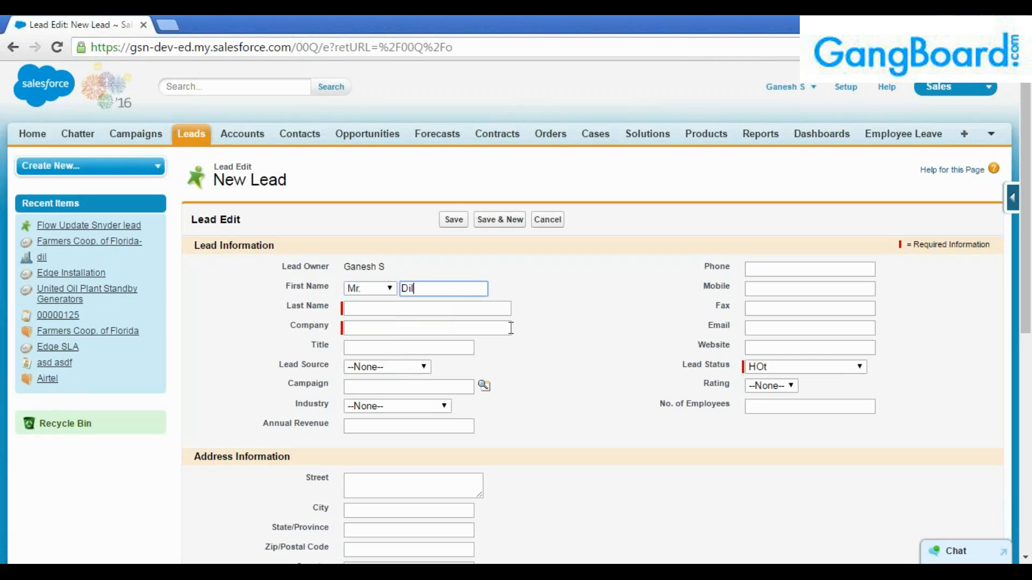
{"action": "key", "text": "Tab"}
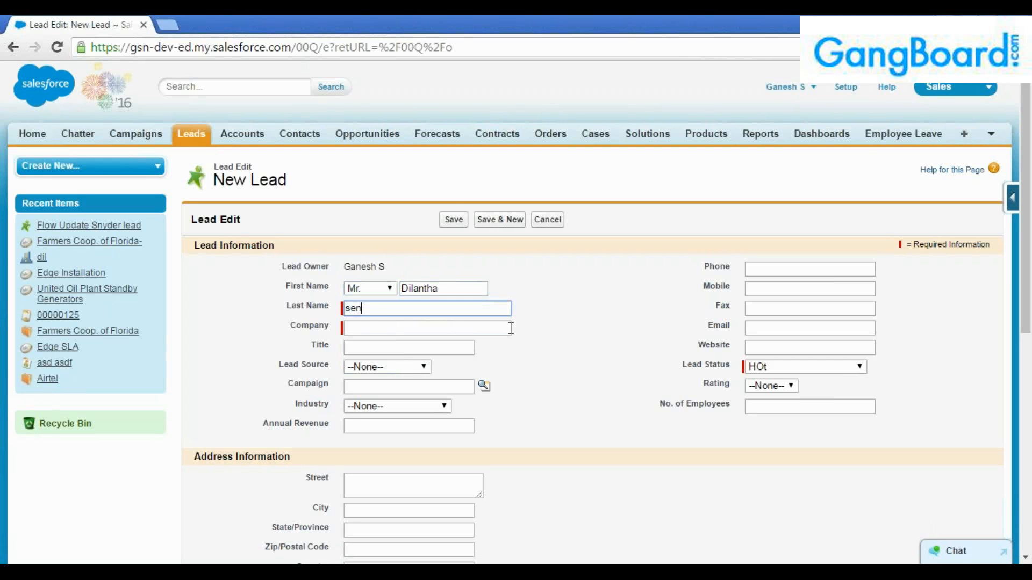
{"action": "key", "text": "Tab"}
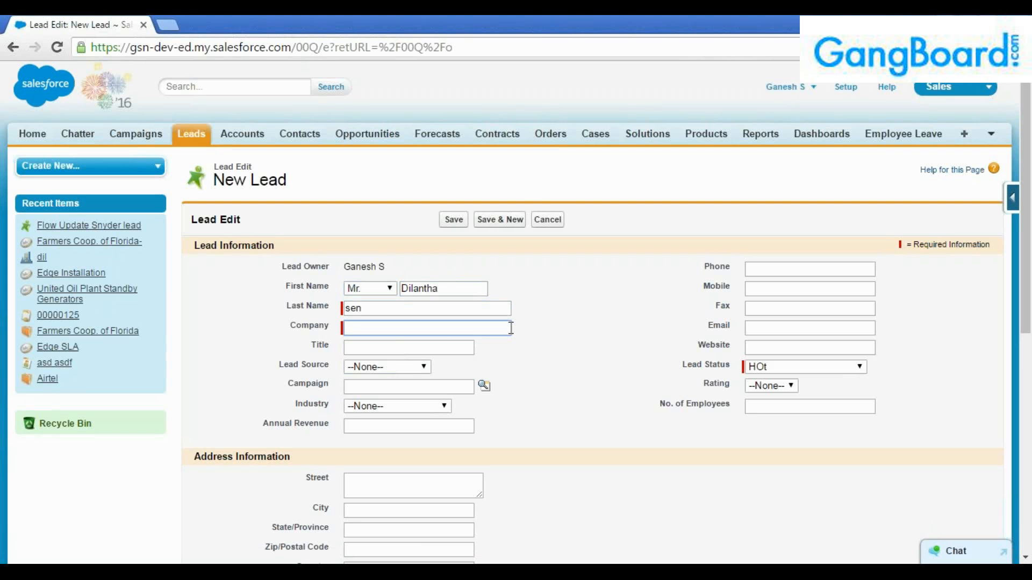
{"action": "type", "text": "IBM"}
{"action": "key", "text": "Tab"}
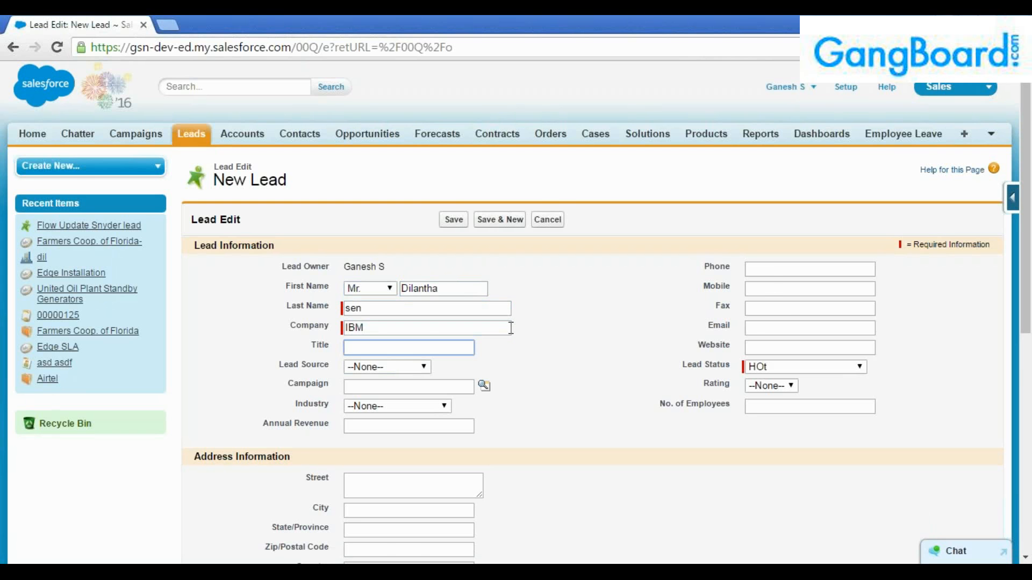
Keep Lead Status HOt, set Rating to Hot, and save the lead.
{"action": "scroll", "coordinate": [511, 328], "scroll_direction": "down", "scroll_amount": 1}
{"action": "left_click", "coordinate": [816, 295]}
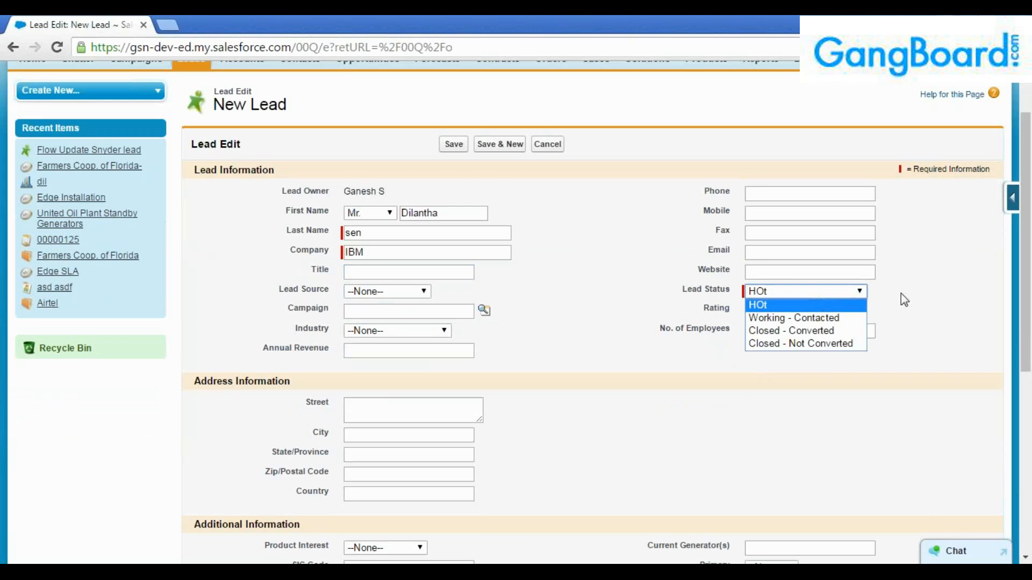
{"action": "scroll", "coordinate": [905, 300], "scroll_direction": "down", "scroll_amount": 2}
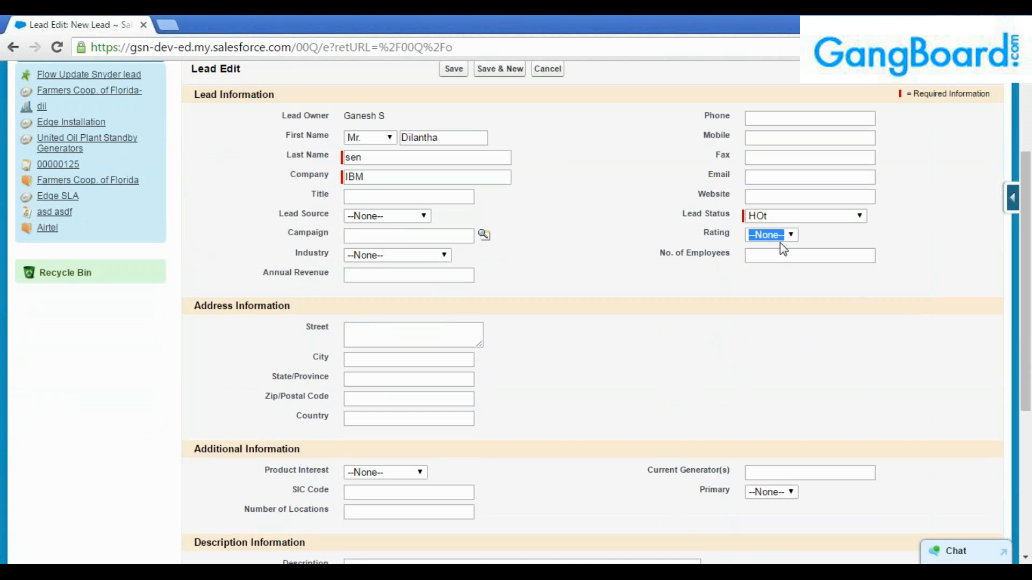
{"action": "left_click", "coordinate": [781, 242]}
{"action": "left_click", "coordinate": [772, 260]}
{"action": "left_click", "coordinate": [618, 344]}
{"action": "scroll", "coordinate": [605, 362], "scroll_direction": "down", "scroll_amount": 5}
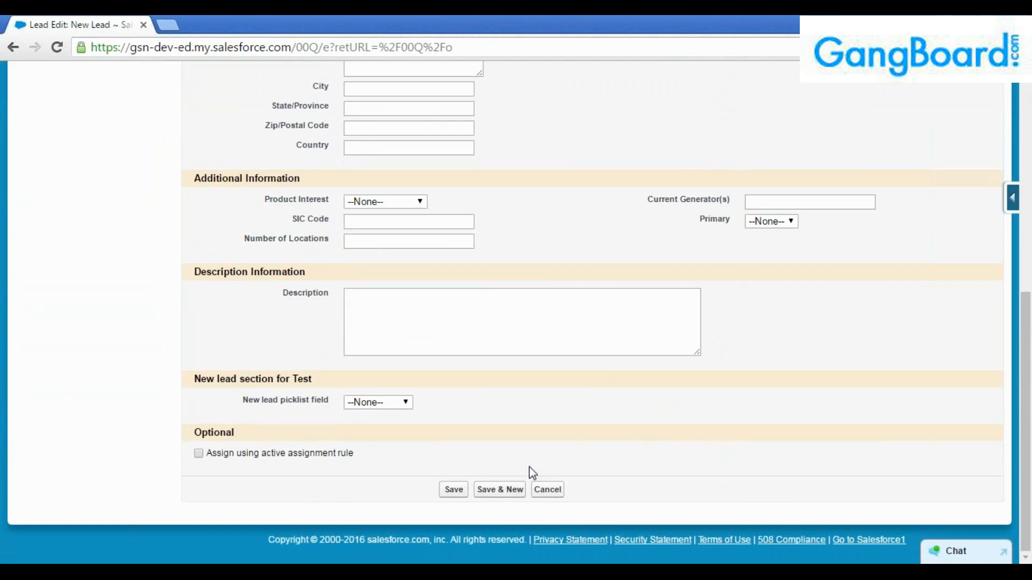
{"action": "left_click", "coordinate": [462, 493]}
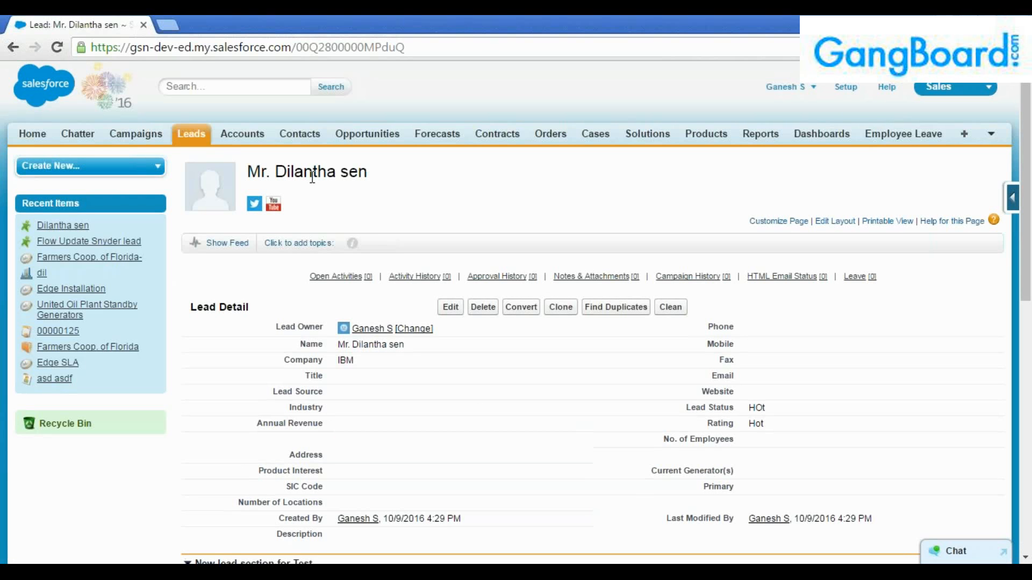
Open Accounts, Contacts and Opportunities home pages in background browser tabs.
{"action": "left_click_drag", "start_coordinate": [276, 172], "coordinate": [384, 179]}
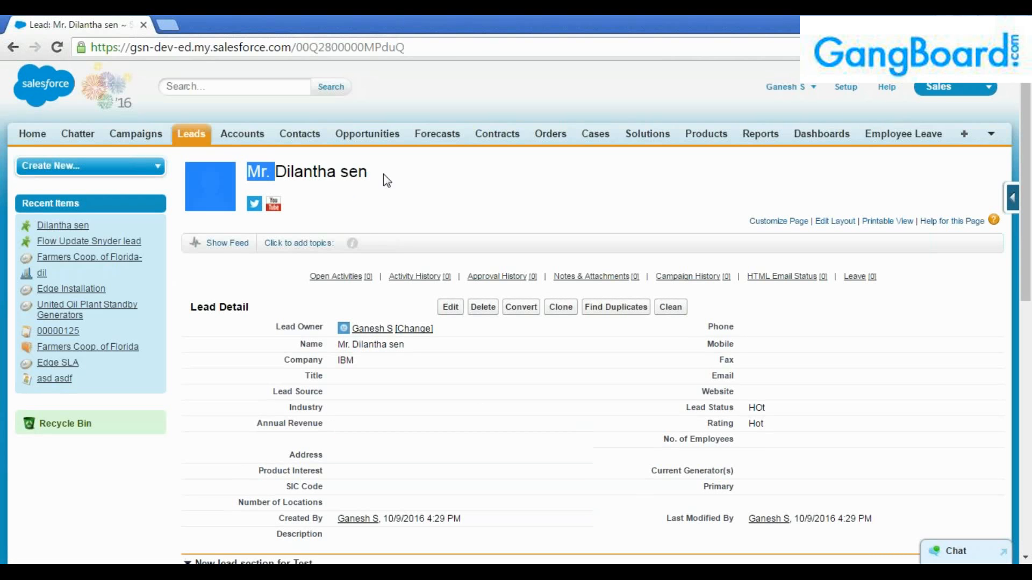
{"action": "left_click", "coordinate": [385, 179]}
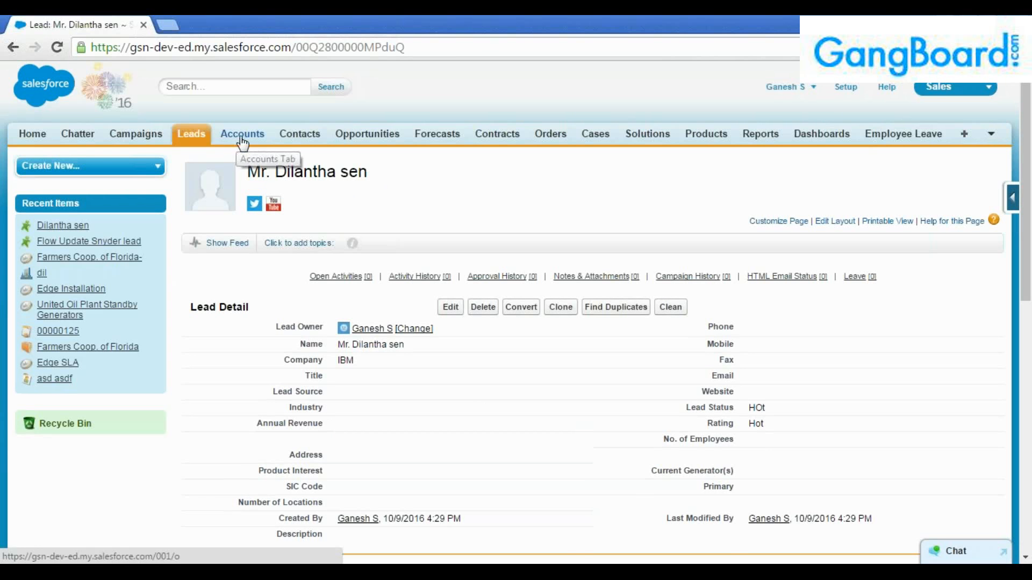
{"action": "middle_click", "coordinate": [240, 143]}
{"action": "middle_click", "coordinate": [299, 137]}
{"action": "middle_click", "coordinate": [356, 136]}
Show the full All Accounts, All Contacts and My Opportunities lists with Go!
{"action": "left_click", "coordinate": [243, 21]}
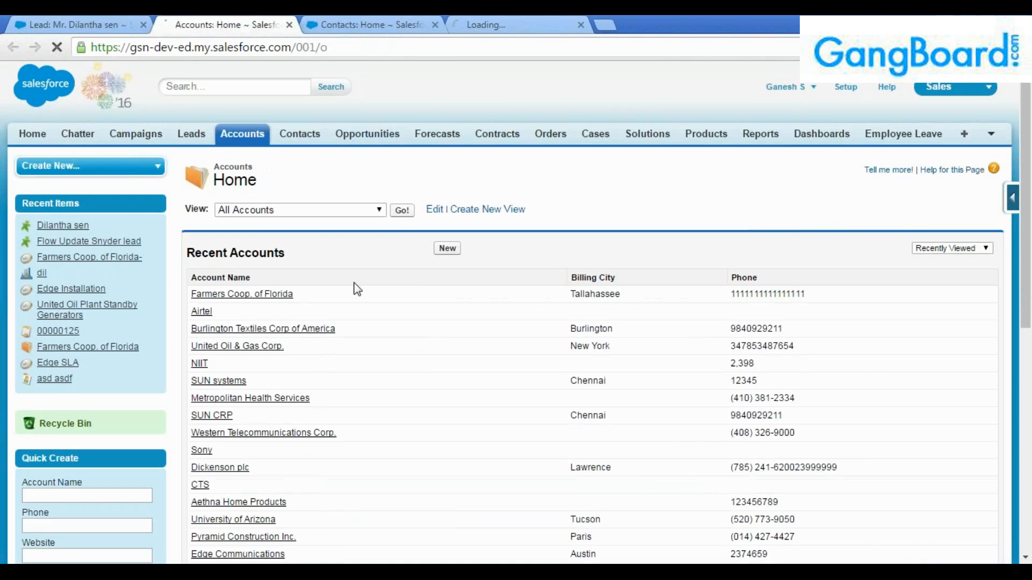
{"action": "left_click", "coordinate": [407, 211]}
{"action": "key", "text": "ctrl+Tab"}
{"action": "left_click", "coordinate": [361, 210]}
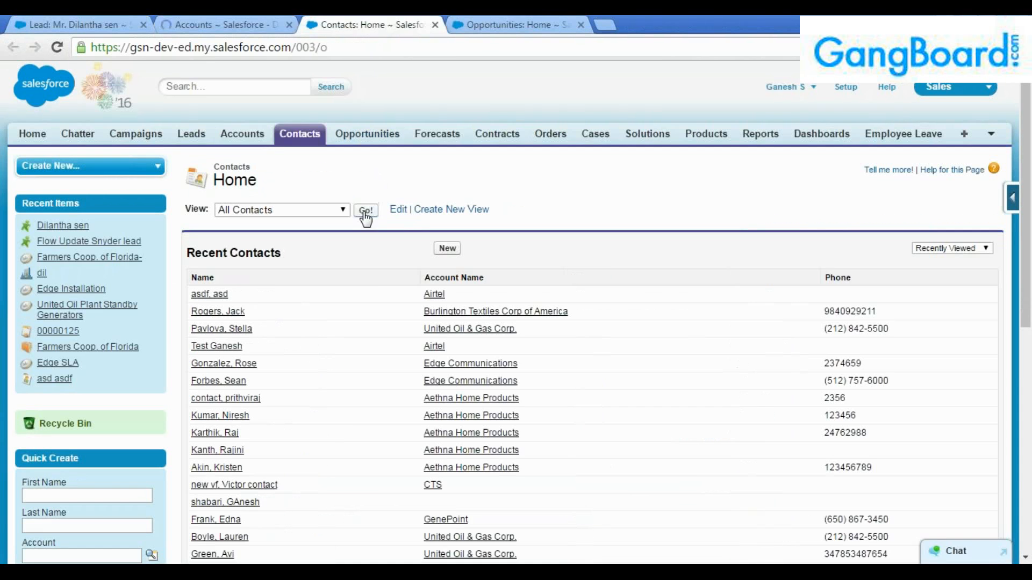
{"action": "key", "text": "ctrl+Tab"}
{"action": "left_click", "coordinate": [384, 210]}
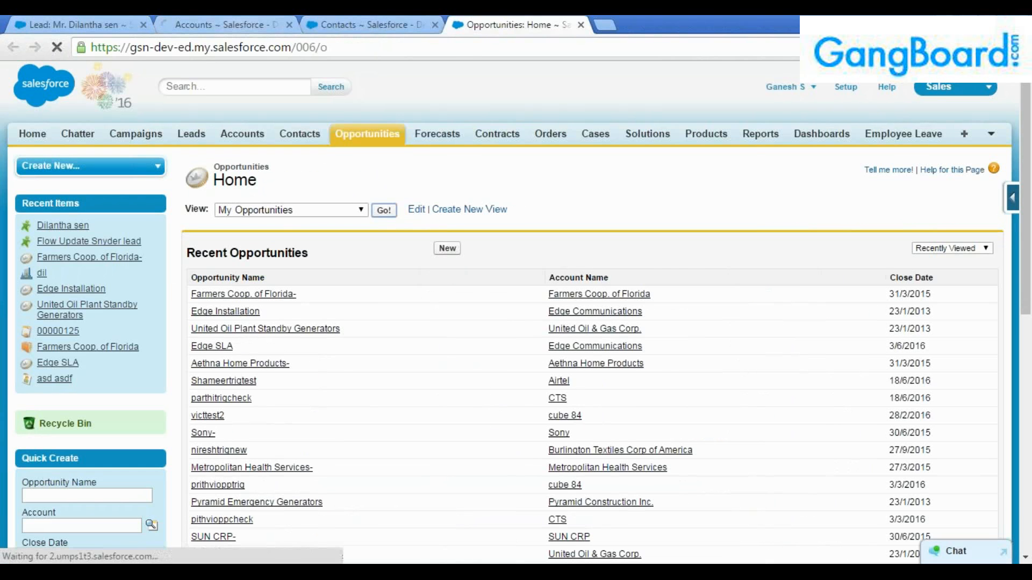
Cycle through the three list tabs and return to the new lead's detail page.
{"action": "key", "text": "ctrl+shift+Tab"}
{"action": "key", "text": "ctrl+shift+Tab"}
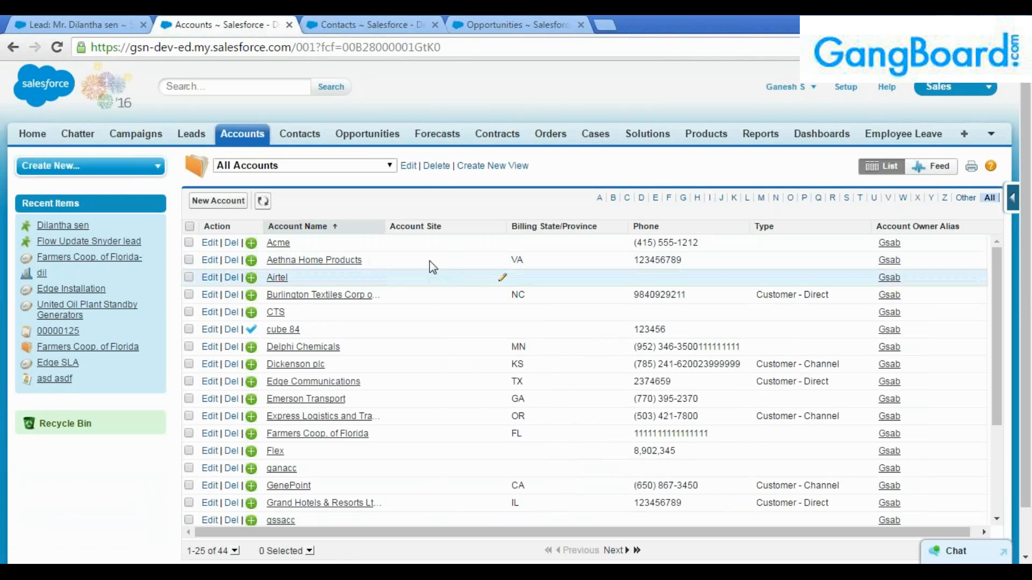
{"action": "left_click", "coordinate": [344, 22]}
{"action": "left_click", "coordinate": [475, 16]}
{"action": "left_click", "coordinate": [109, 16]}
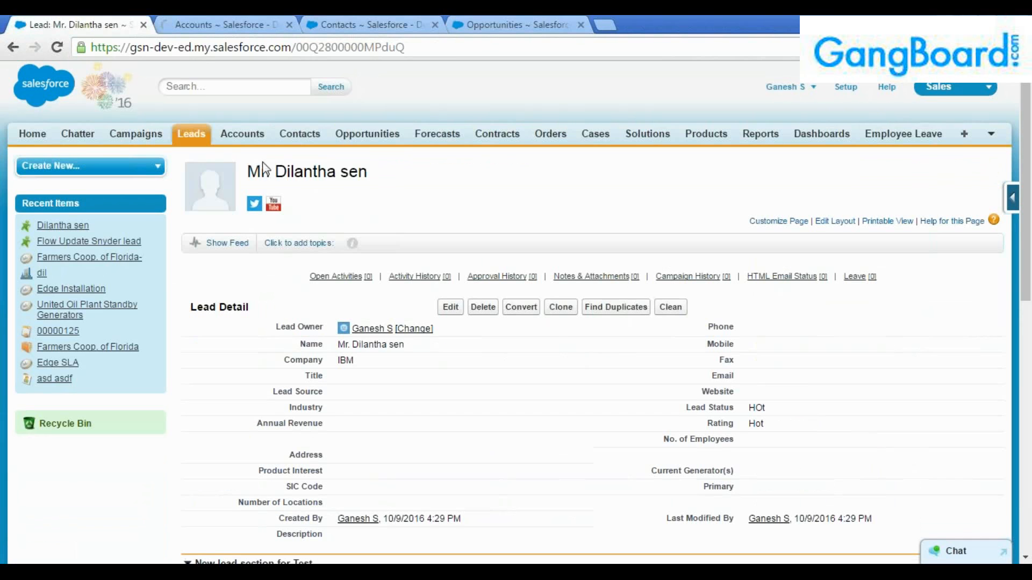
{"action": "left_click", "coordinate": [320, 193]}
{"action": "left_click_drag", "start_coordinate": [277, 171], "coordinate": [365, 178]}
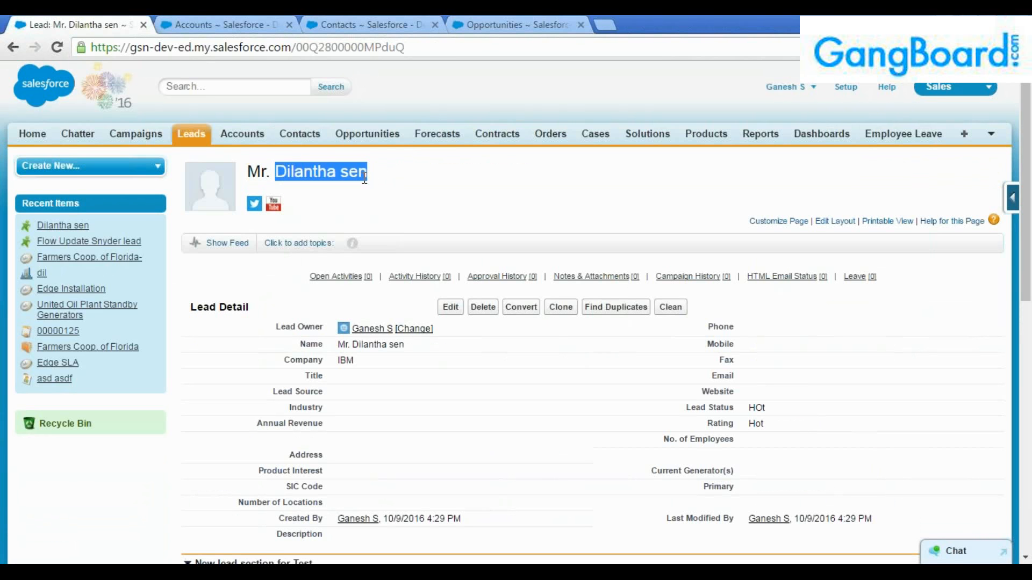
Check the lists for the new lead's name with Ctrl+F, then go back to the lead.
{"action": "left_click", "coordinate": [233, 25]}
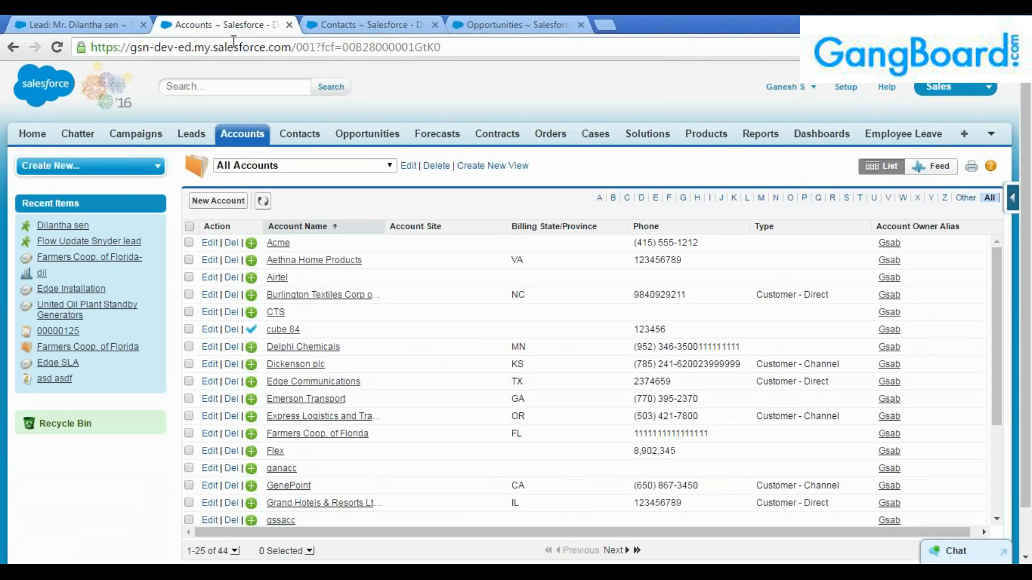
{"action": "mouse_move", "coordinate": [81, 227]}
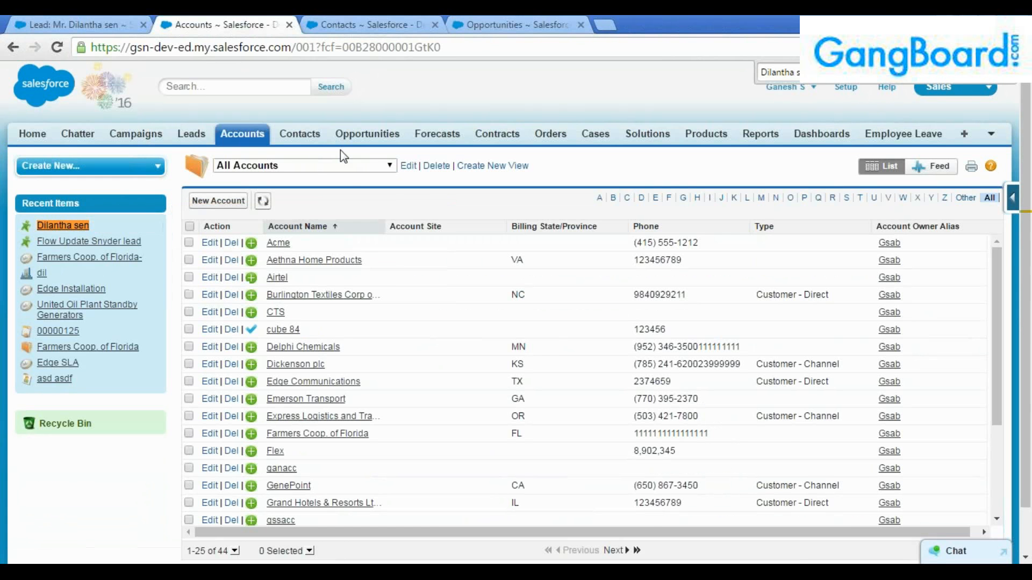
{"action": "left_click", "coordinate": [371, 25]}
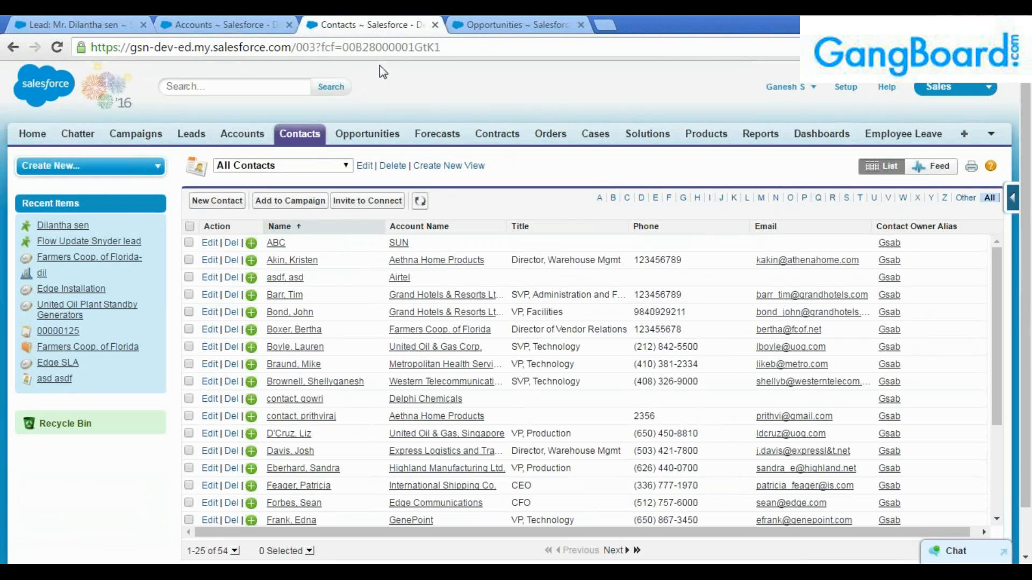
{"action": "left_click", "coordinate": [480, 25]}
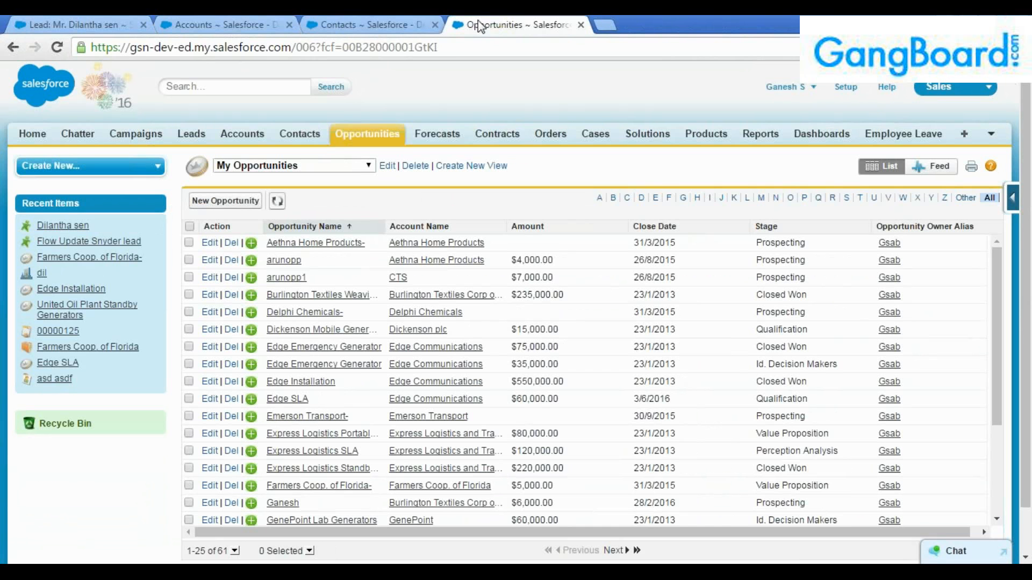
{"action": "key", "text": "ctrl+f"}
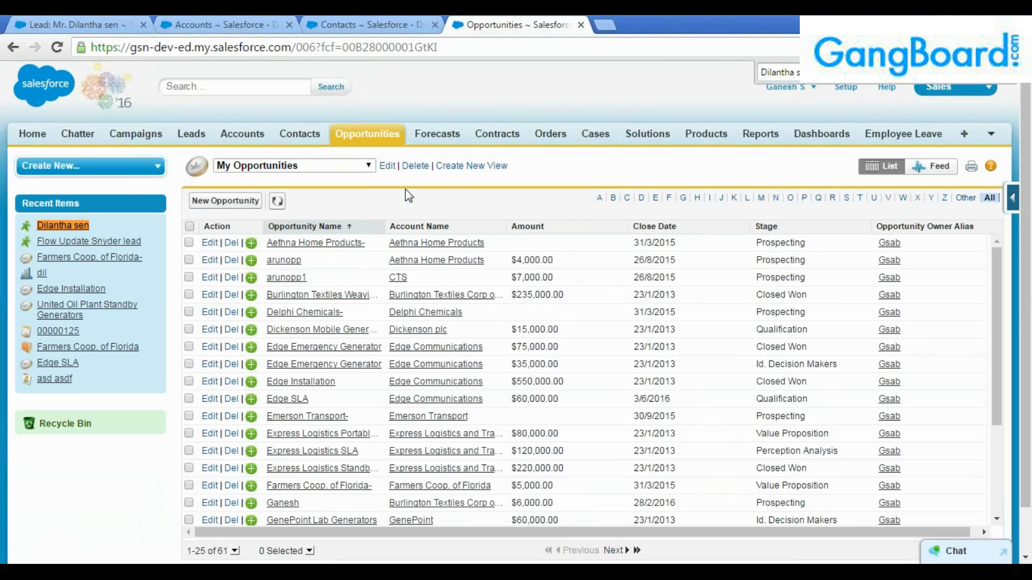
{"action": "left_click", "coordinate": [73, 21]}
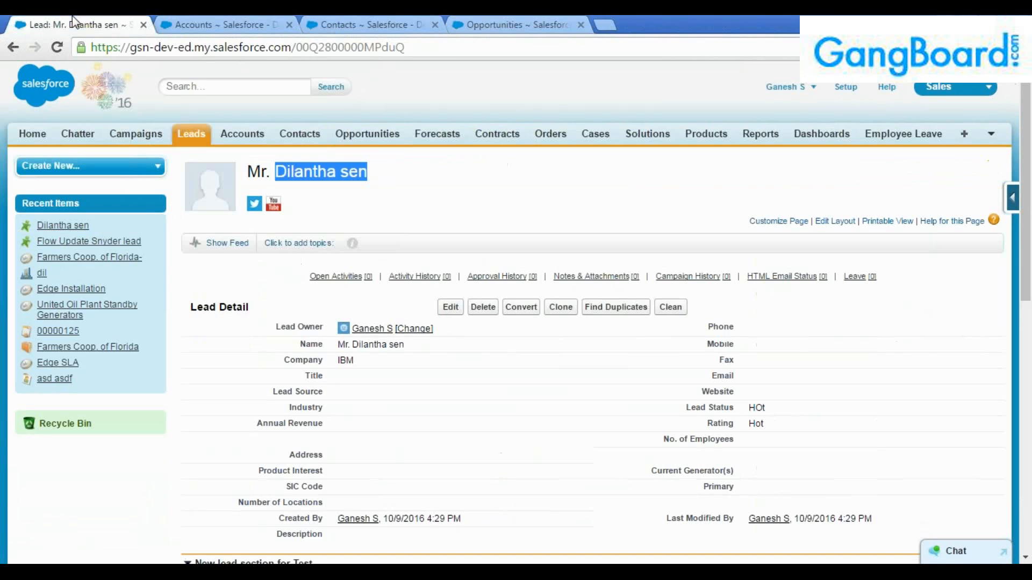
{"action": "left_click", "coordinate": [442, 180]}
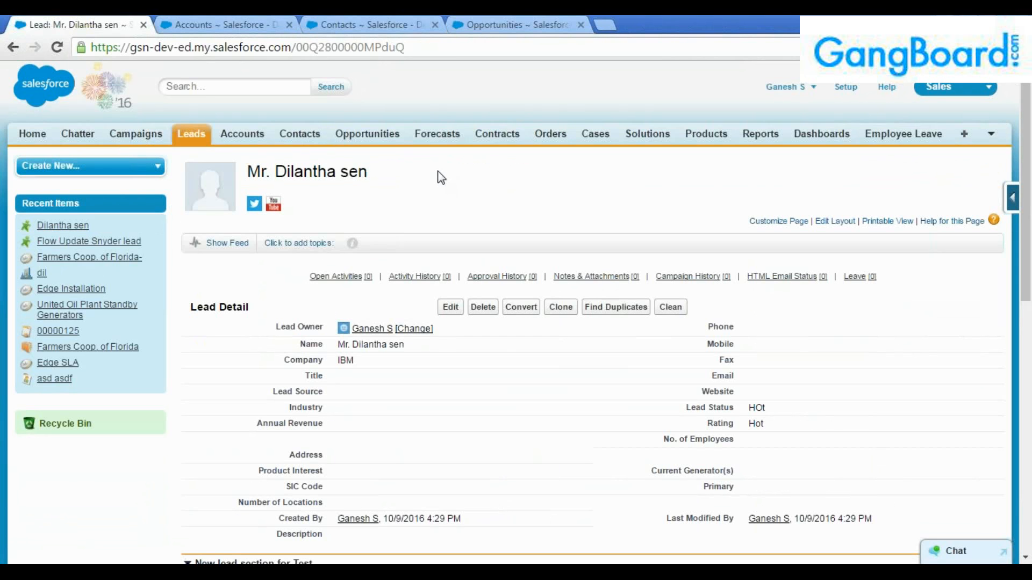
Flip through the Accounts, Contacts and Opportunities lists twice, ending on the lead's detail page.
{"action": "left_click", "coordinate": [225, 24]}
{"action": "left_click", "coordinate": [355, 23]}
{"action": "left_click", "coordinate": [492, 20]}
{"action": "left_click", "coordinate": [74, 24]}
{"action": "left_click", "coordinate": [242, 23]}
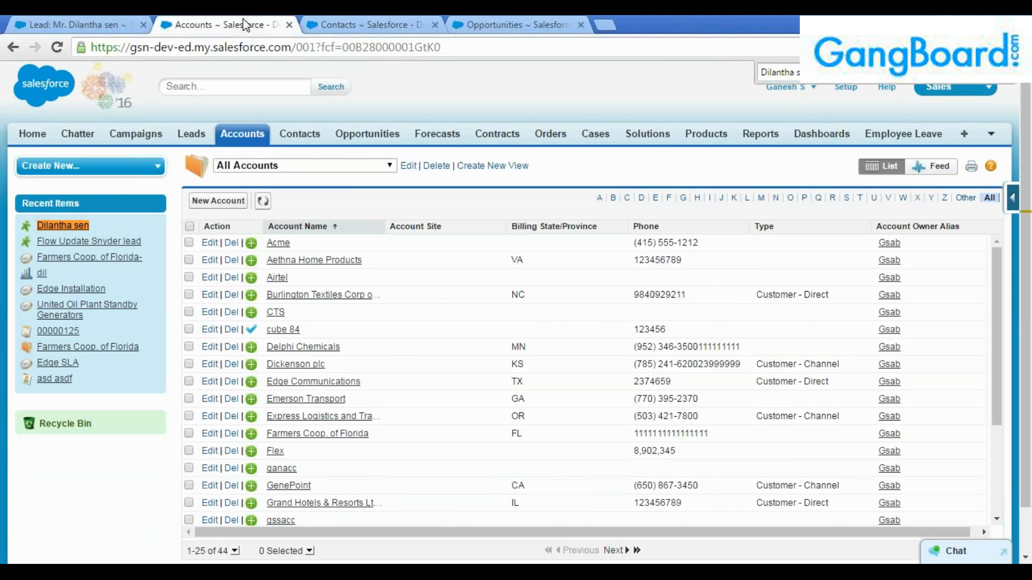
{"action": "left_click", "coordinate": [344, 24]}
{"action": "left_click", "coordinate": [473, 24]}
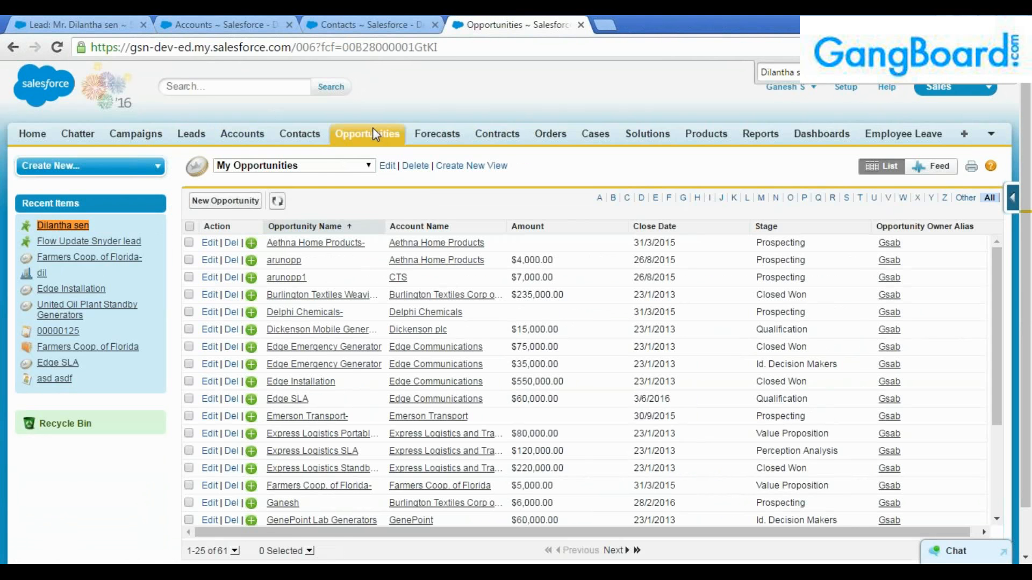
{"action": "left_click", "coordinate": [89, 24]}
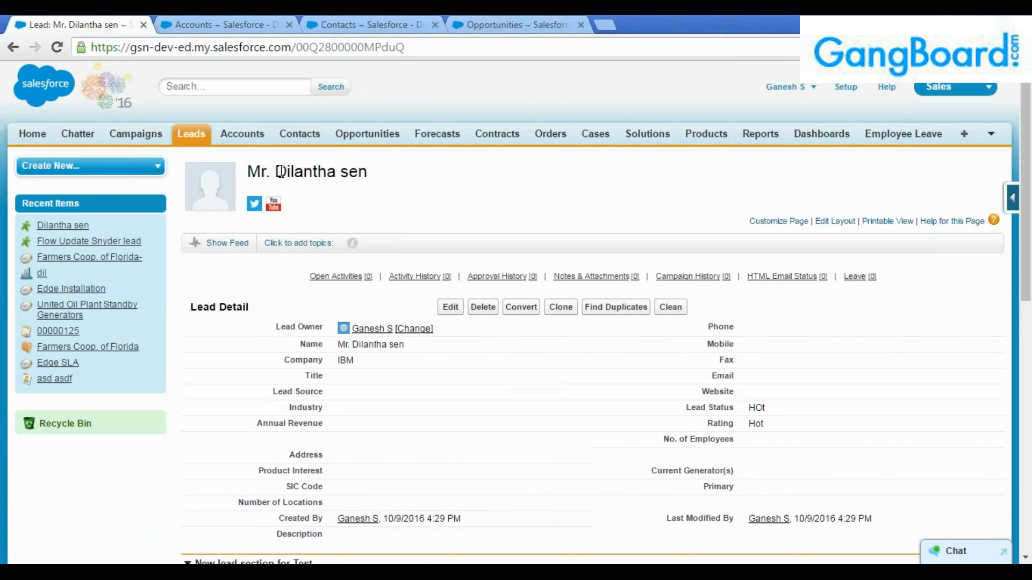
Sort All Open Leads by Created Date, newest first, and open the top IBM lead.
{"action": "left_click_drag", "start_coordinate": [278, 172], "coordinate": [373, 171]}
{"action": "left_click", "coordinate": [375, 170]}
{"action": "left_click", "coordinate": [195, 141]}
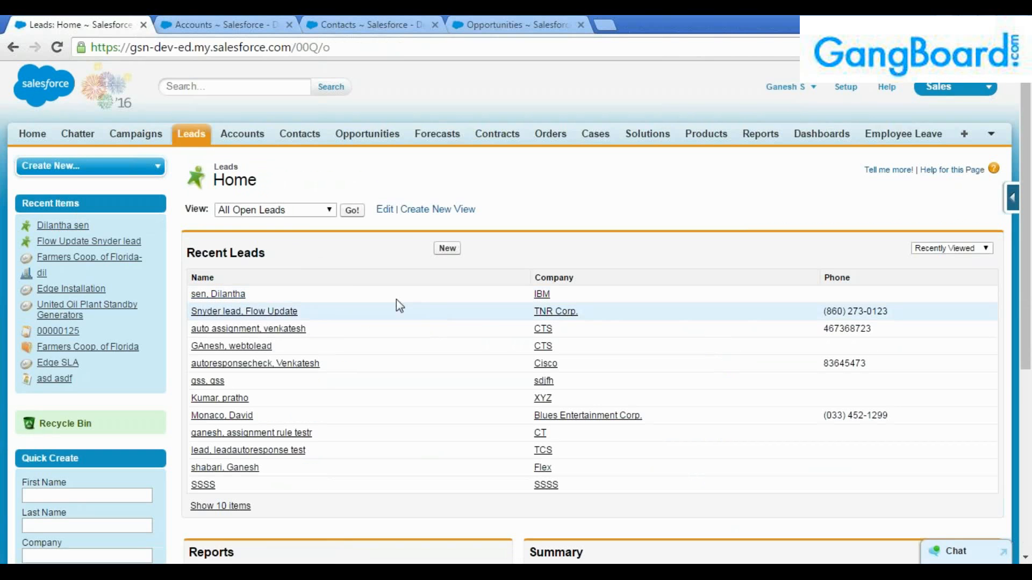
{"action": "left_click", "coordinate": [352, 210]}
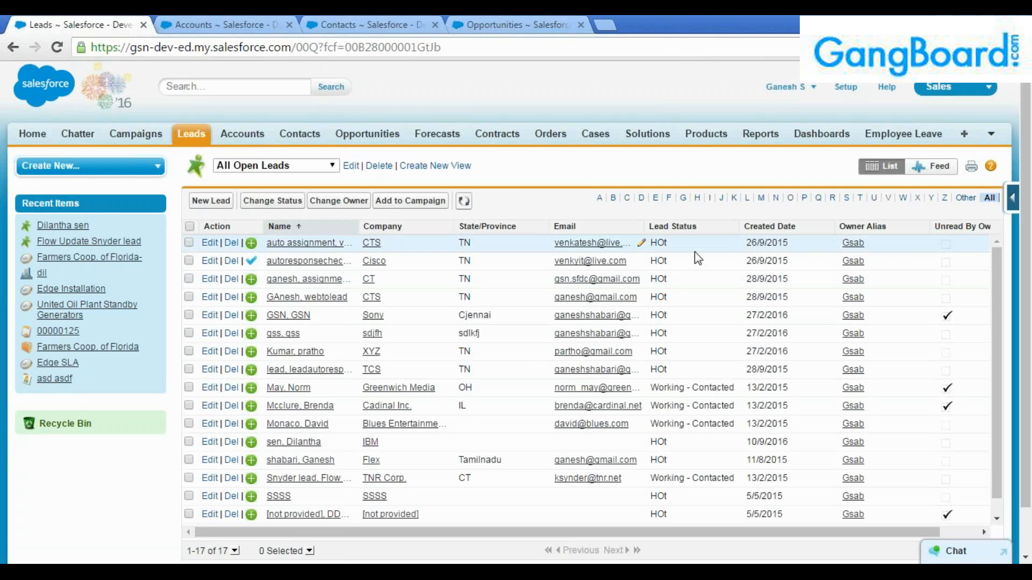
{"action": "left_click", "coordinate": [794, 227]}
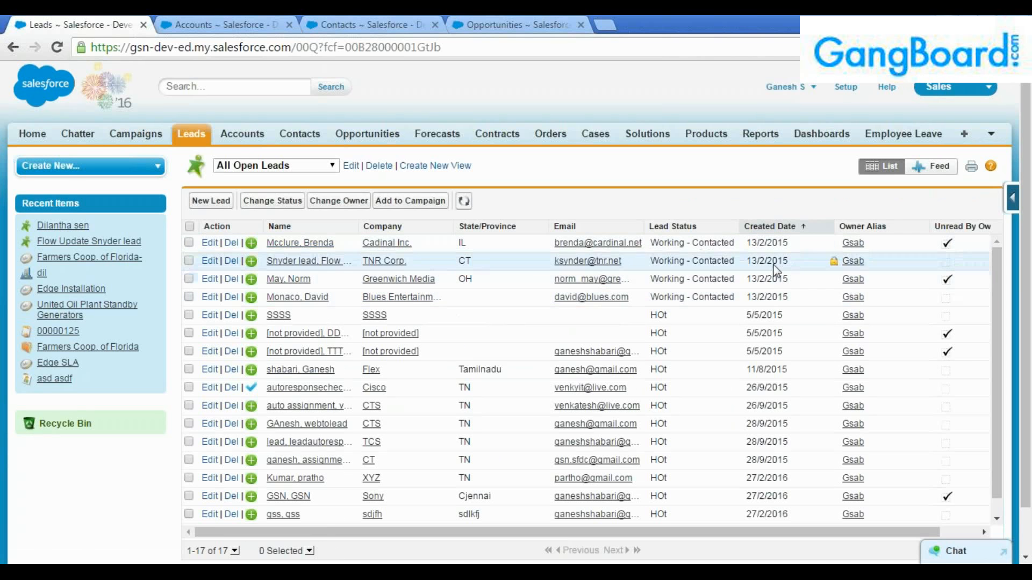
{"action": "left_click", "coordinate": [774, 227]}
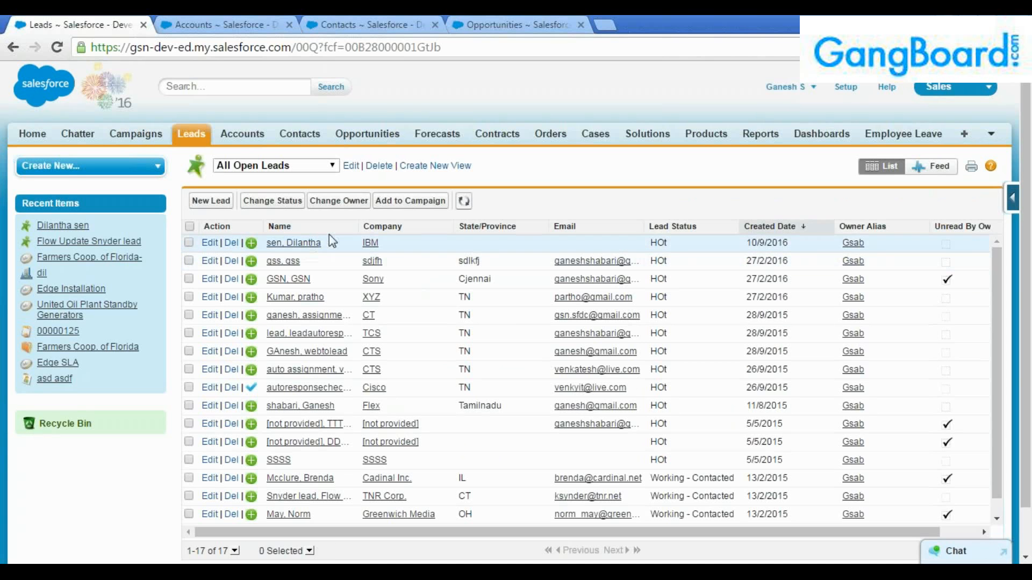
{"action": "left_click", "coordinate": [306, 243]}
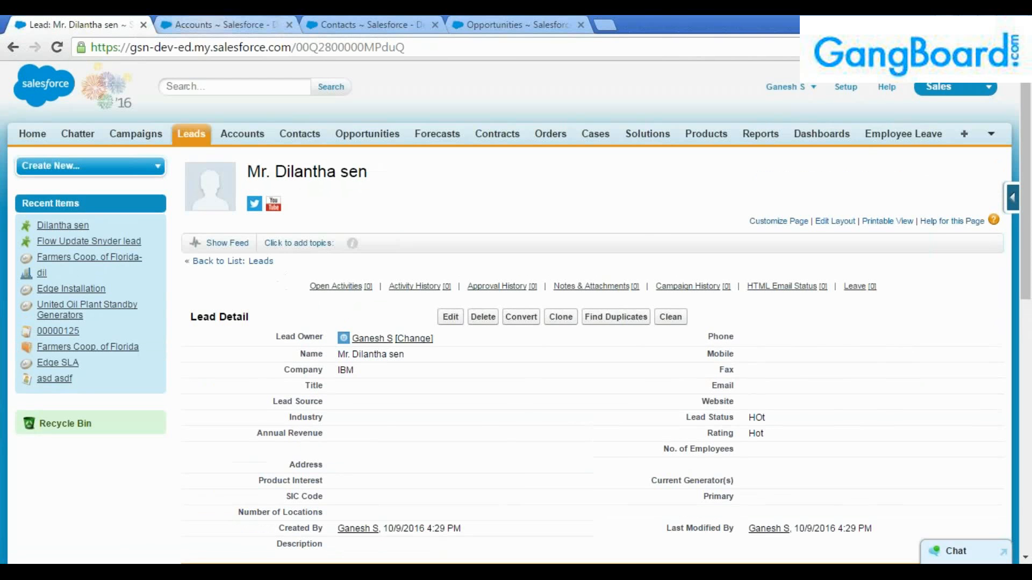
Glance over the other open list tabs, then go to the Leads home page.
{"action": "left_click", "coordinate": [231, 23]}
{"action": "left_click", "coordinate": [371, 22]}
{"action": "left_click", "coordinate": [516, 21]}
{"action": "left_click", "coordinate": [371, 22]}
{"action": "left_click", "coordinate": [239, 17]}
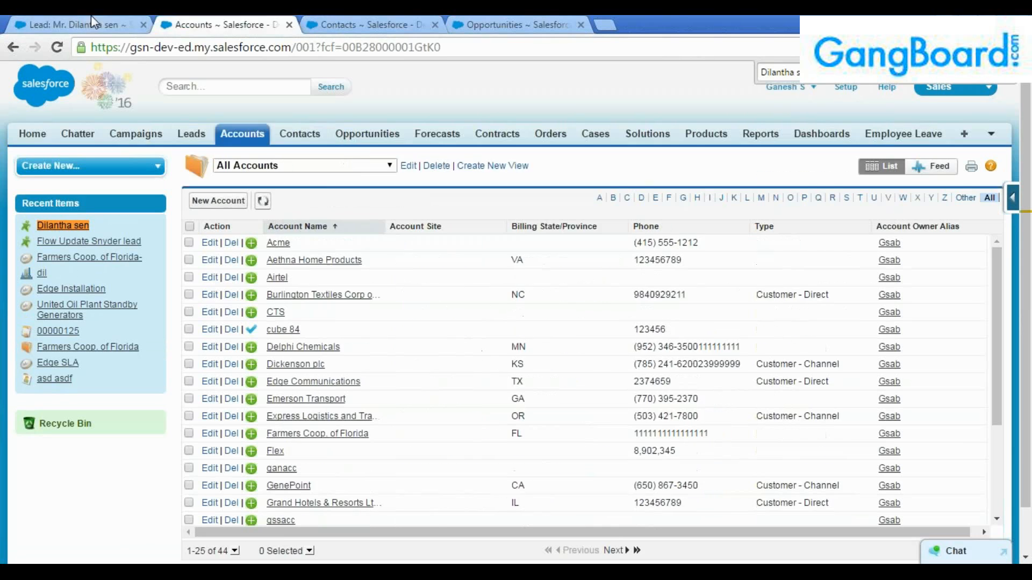
{"action": "left_click", "coordinate": [89, 16]}
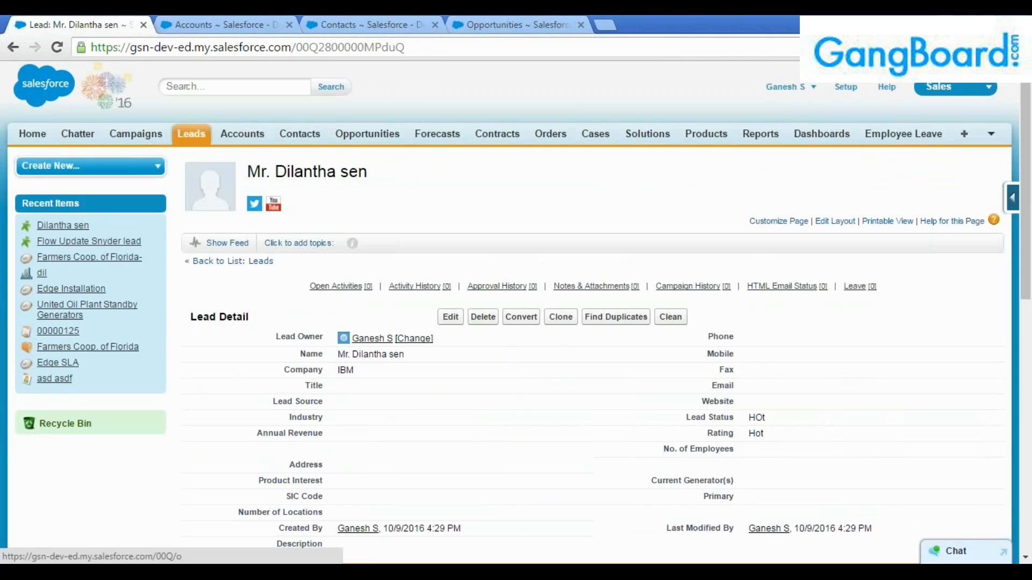
{"action": "left_click", "coordinate": [191, 138]}
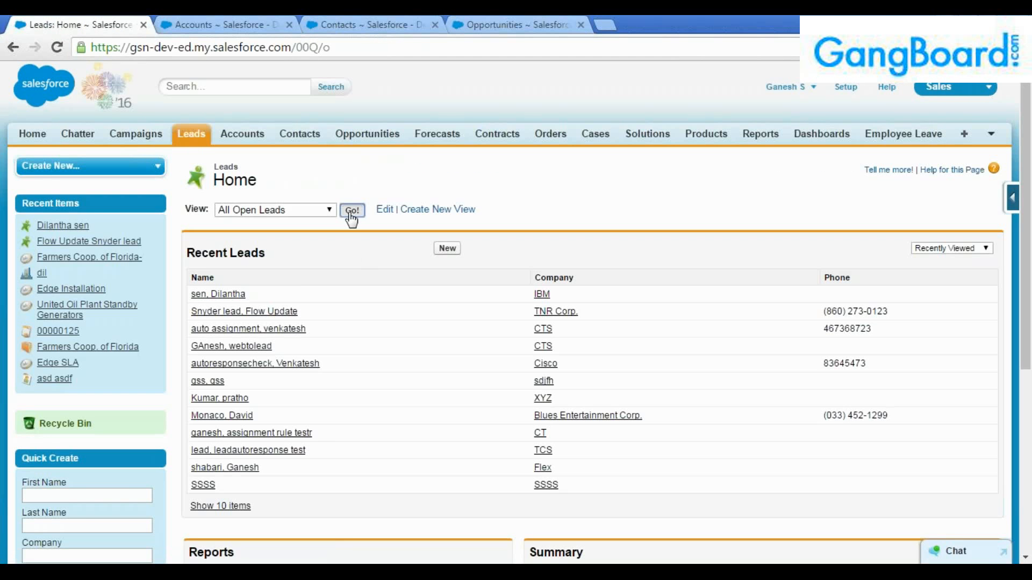
Load All Open Leads and check the Accounts, Contacts and Opportunities lists.
{"action": "left_click", "coordinate": [352, 210]}
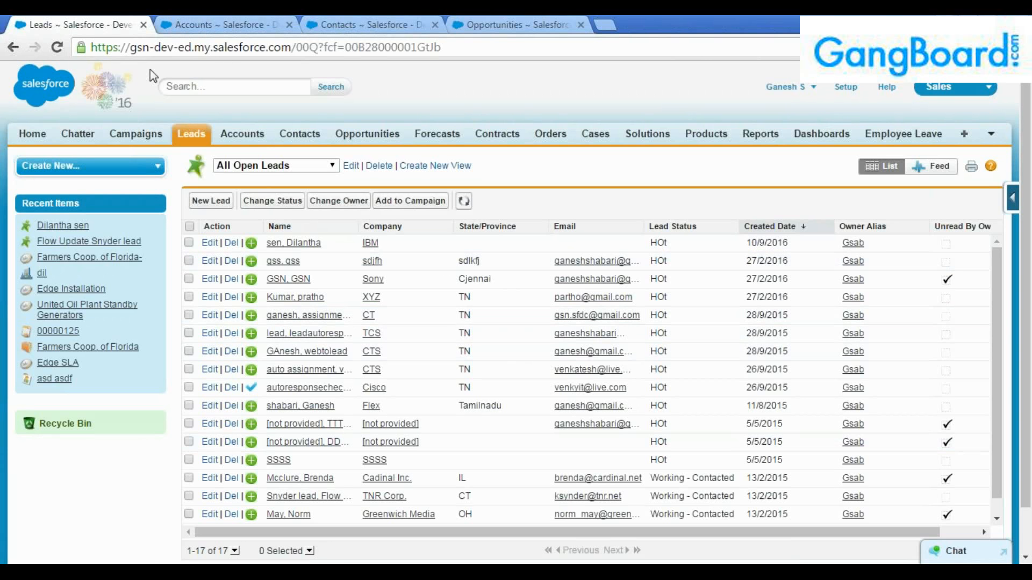
{"action": "left_click", "coordinate": [272, 16]}
{"action": "left_click", "coordinate": [371, 24]}
{"action": "left_click", "coordinate": [499, 24]}
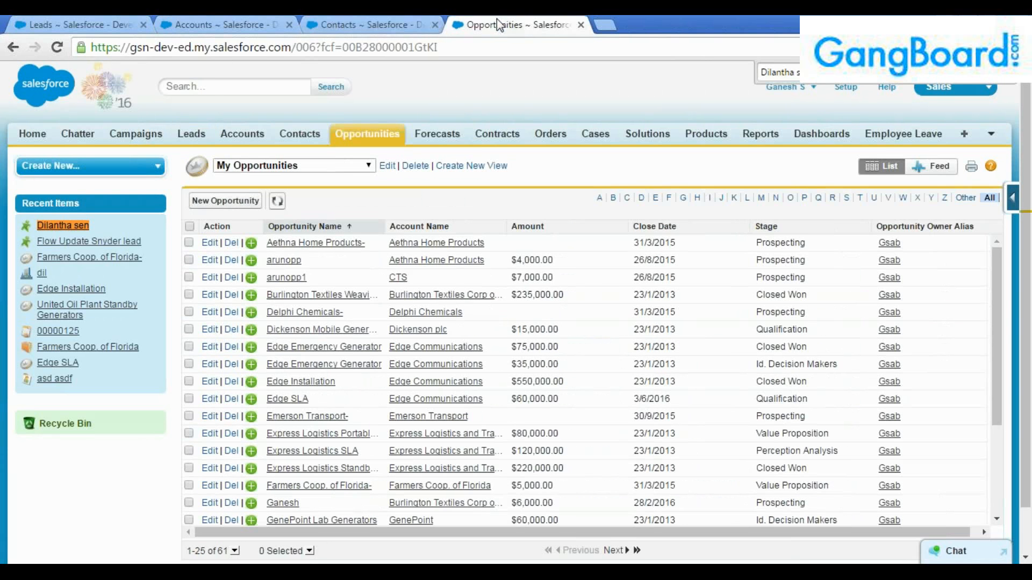
{"action": "left_click", "coordinate": [76, 24]}
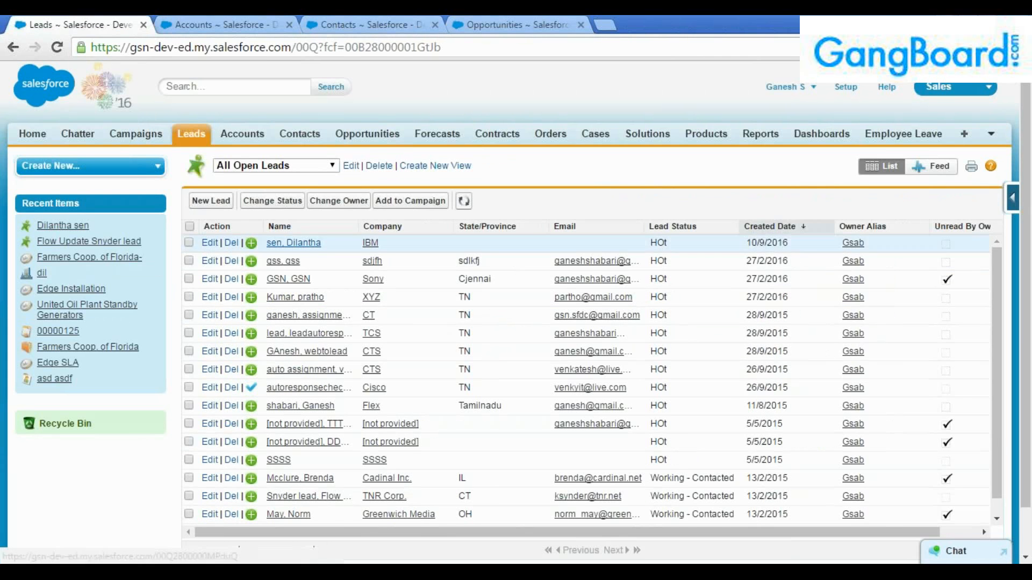
Open the IBM lead's record and start converting it.
{"action": "left_click", "coordinate": [299, 243]}
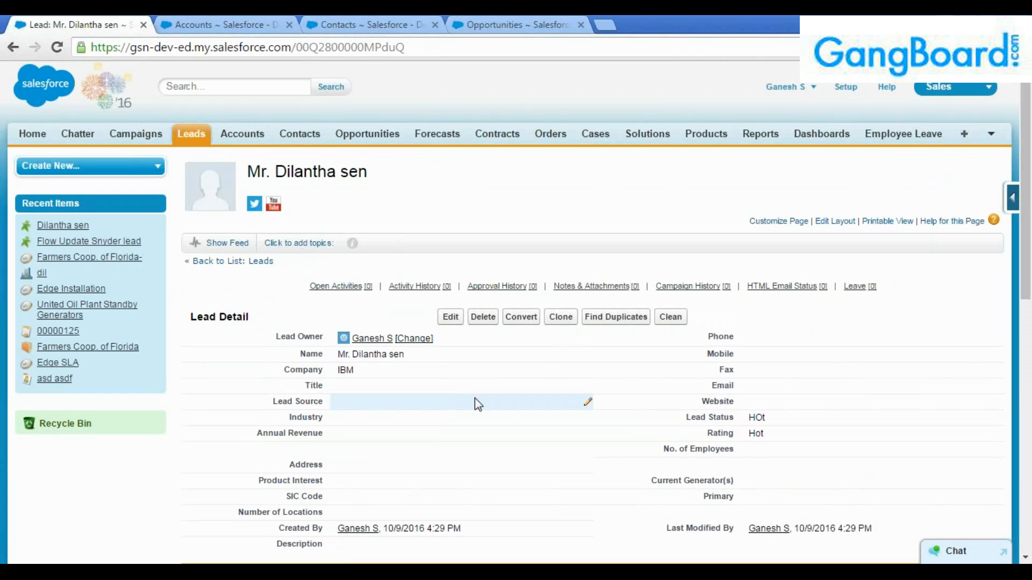
{"action": "scroll", "coordinate": [506, 360], "scroll_direction": "down", "scroll_amount": 1}
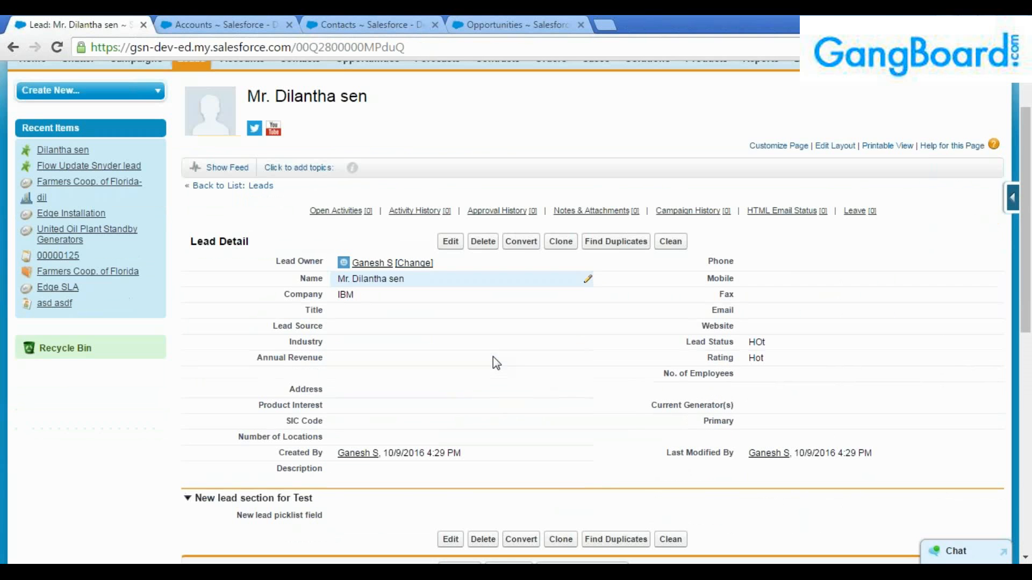
{"action": "left_click", "coordinate": [525, 246]}
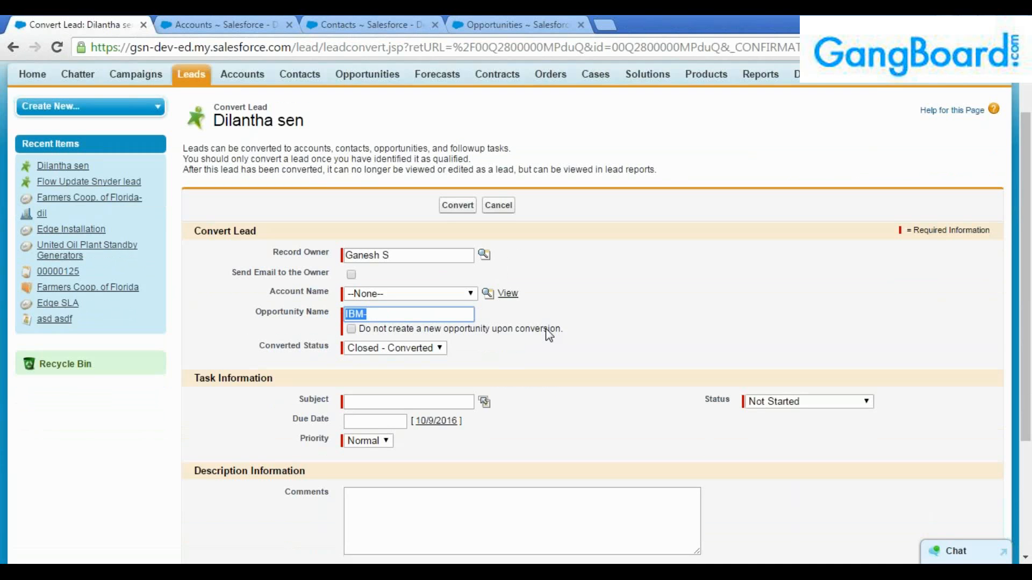
Attach the lead to existing account Aethna Home Products, keeping status Closed - Converted.
{"action": "scroll", "coordinate": [549, 335], "scroll_direction": "down", "scroll_amount": 2}
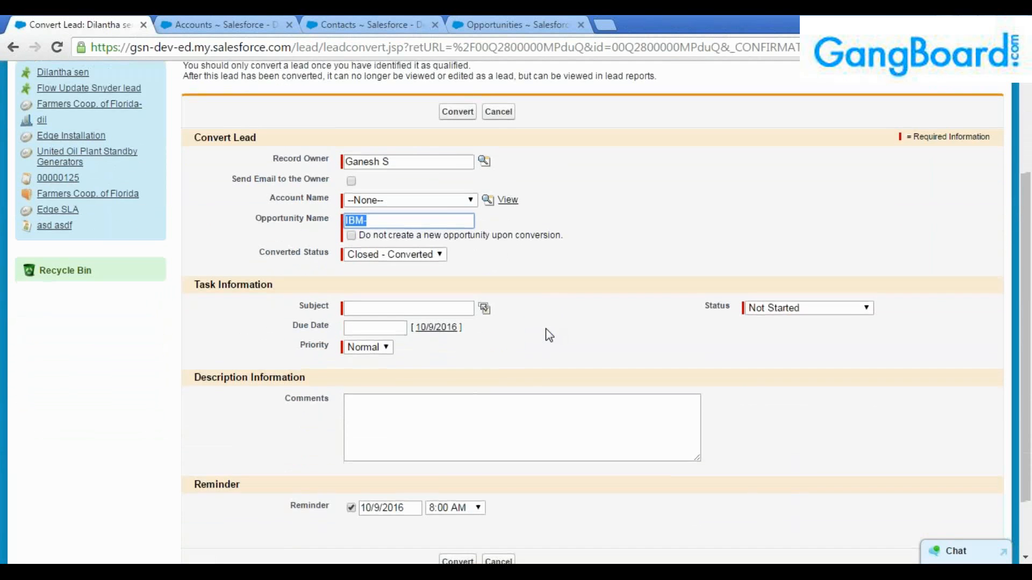
{"action": "scroll", "coordinate": [549, 335], "scroll_direction": "down", "scroll_amount": 2}
{"action": "left_click", "coordinate": [452, 129]}
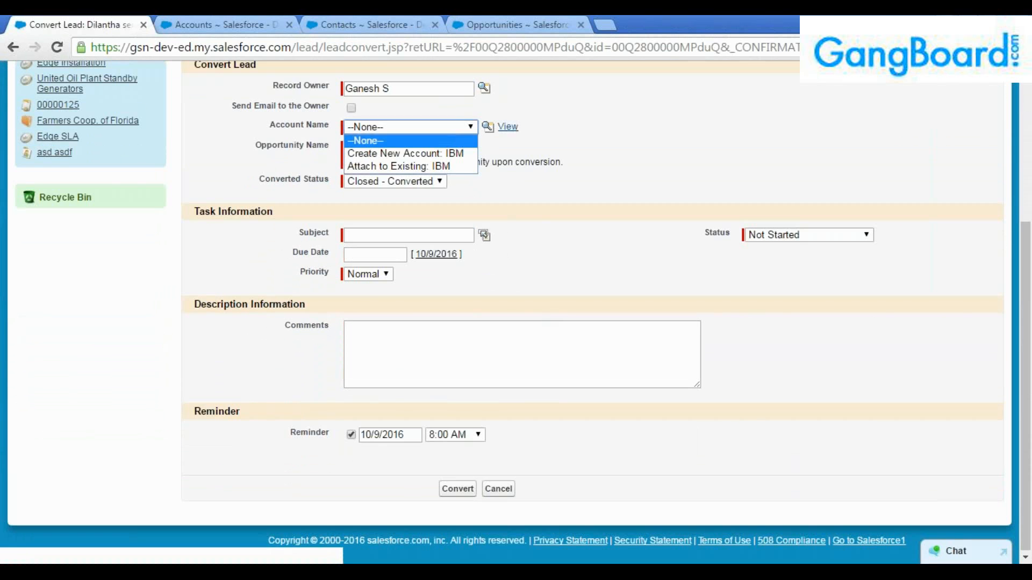
{"action": "left_click", "coordinate": [476, 132]}
{"action": "left_click", "coordinate": [488, 127]}
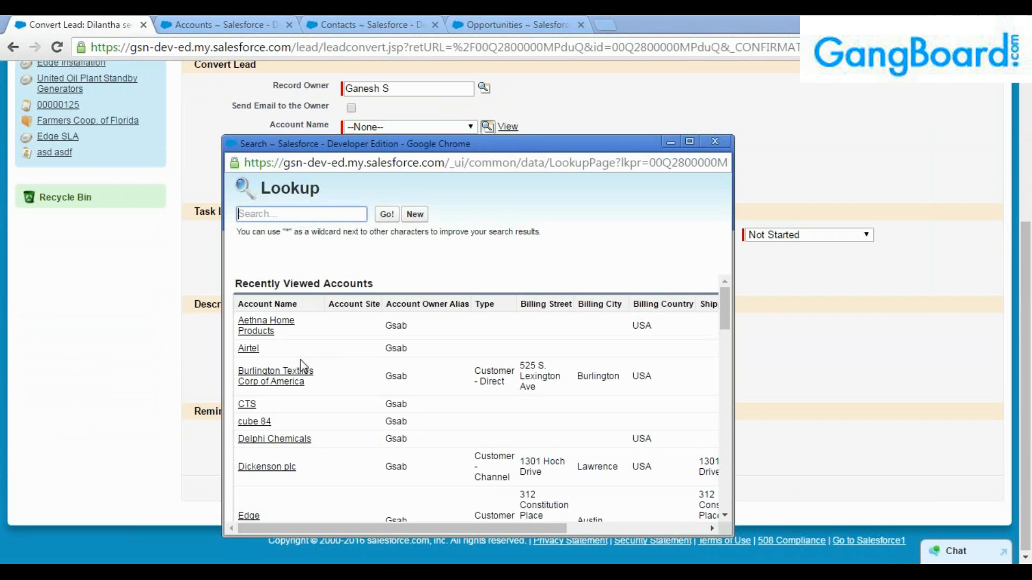
{"action": "left_click", "coordinate": [274, 330]}
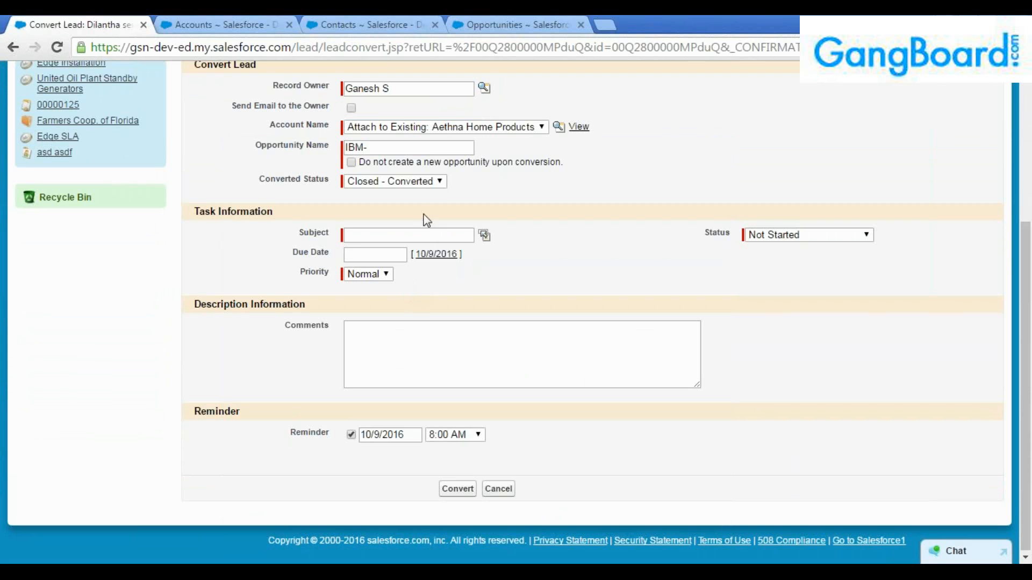
{"action": "left_click", "coordinate": [420, 181]}
{"action": "left_click", "coordinate": [409, 193]}
Add an Email follow-up task due 10/9/2016 with High priority, and convert.
{"action": "left_click", "coordinate": [483, 237]}
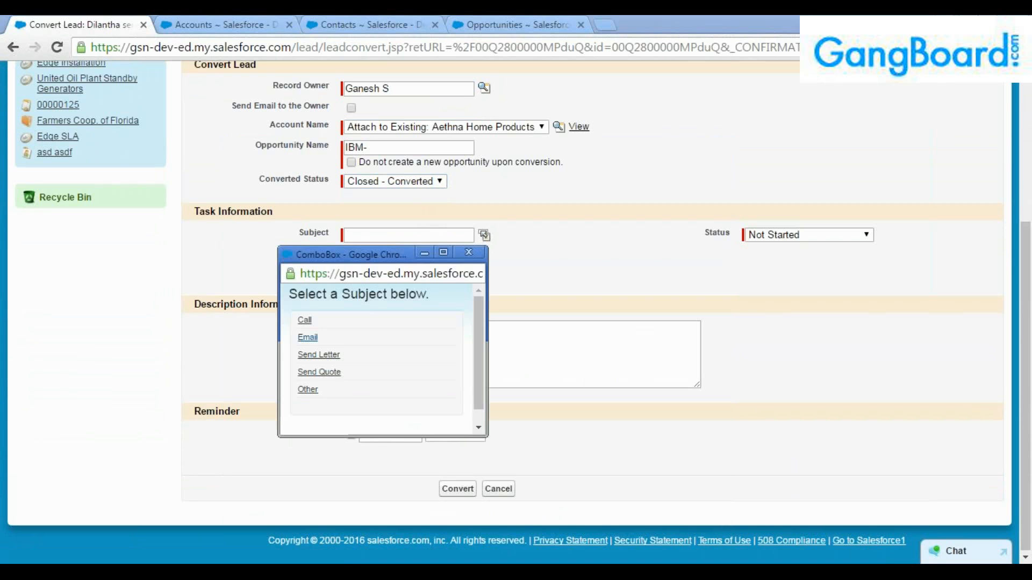
{"action": "left_click", "coordinate": [308, 337]}
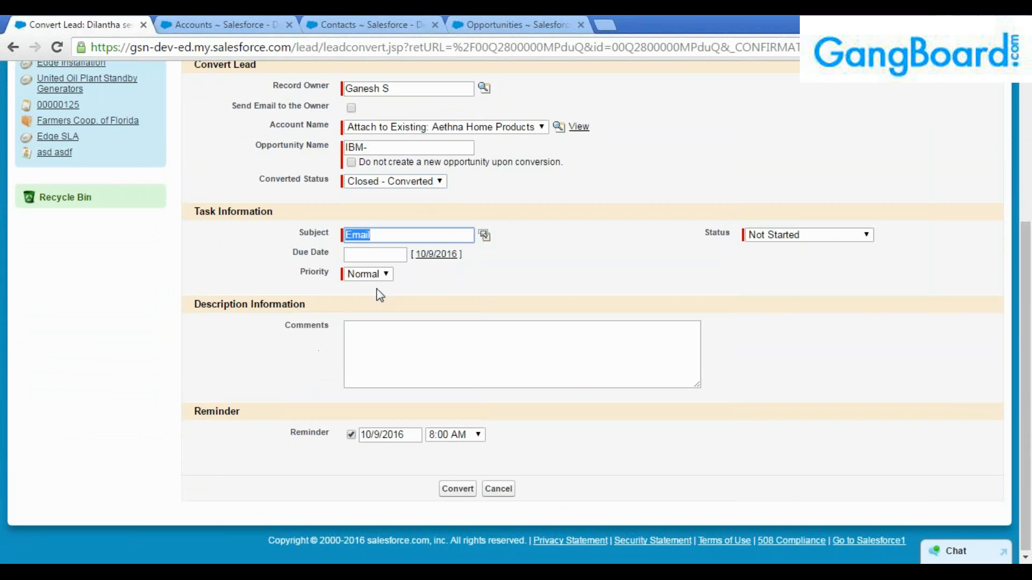
{"action": "left_click", "coordinate": [379, 255]}
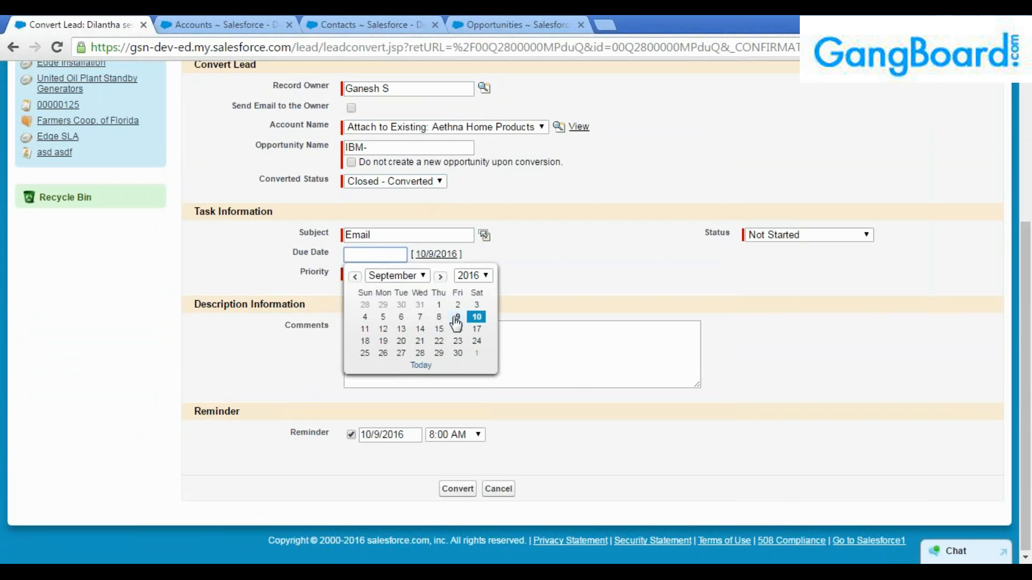
{"action": "left_click", "coordinate": [476, 317]}
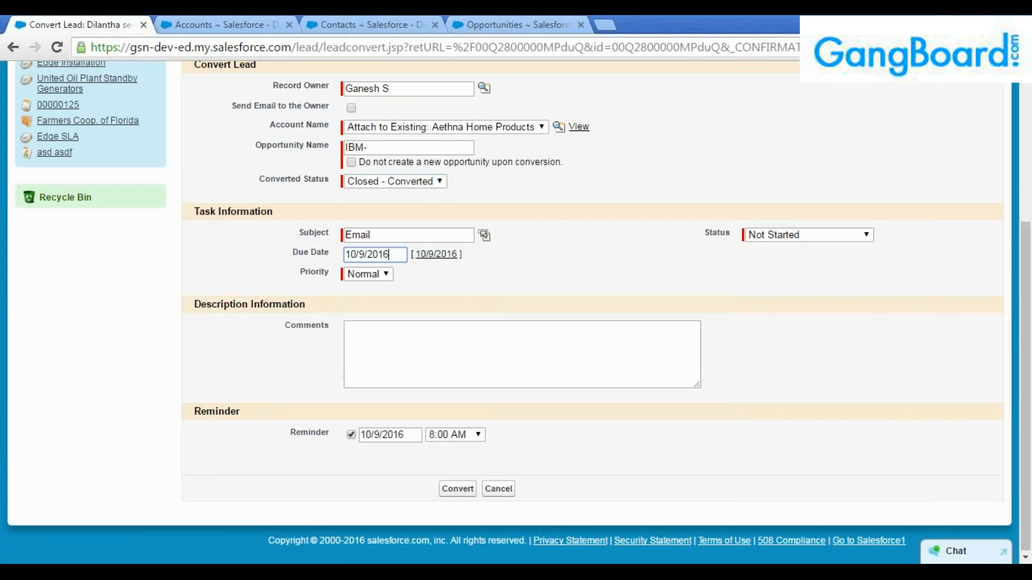
{"action": "left_click", "coordinate": [387, 275]}
{"action": "left_click", "coordinate": [366, 286]}
{"action": "left_click", "coordinate": [373, 327]}
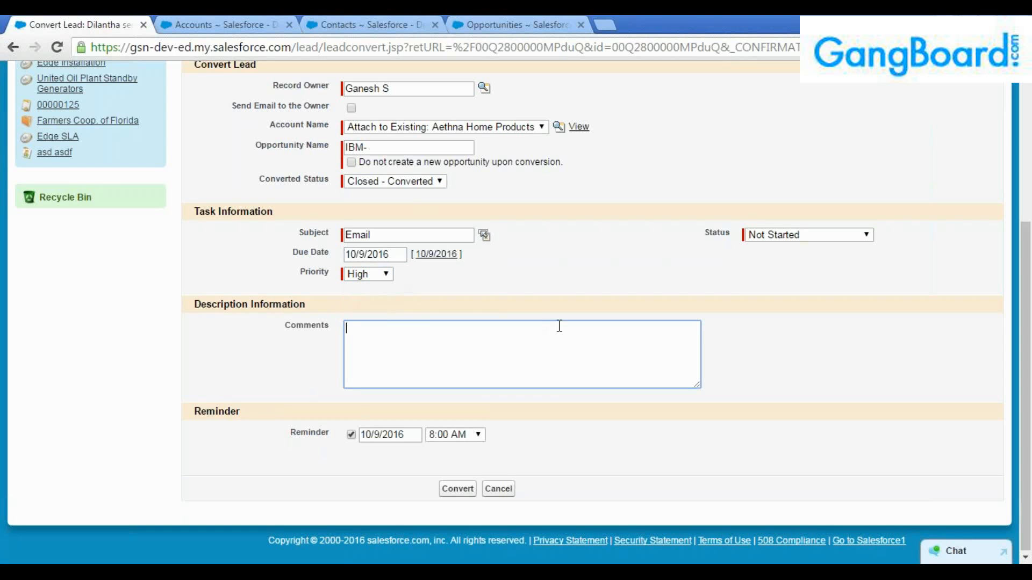
{"action": "left_click", "coordinate": [472, 490]}
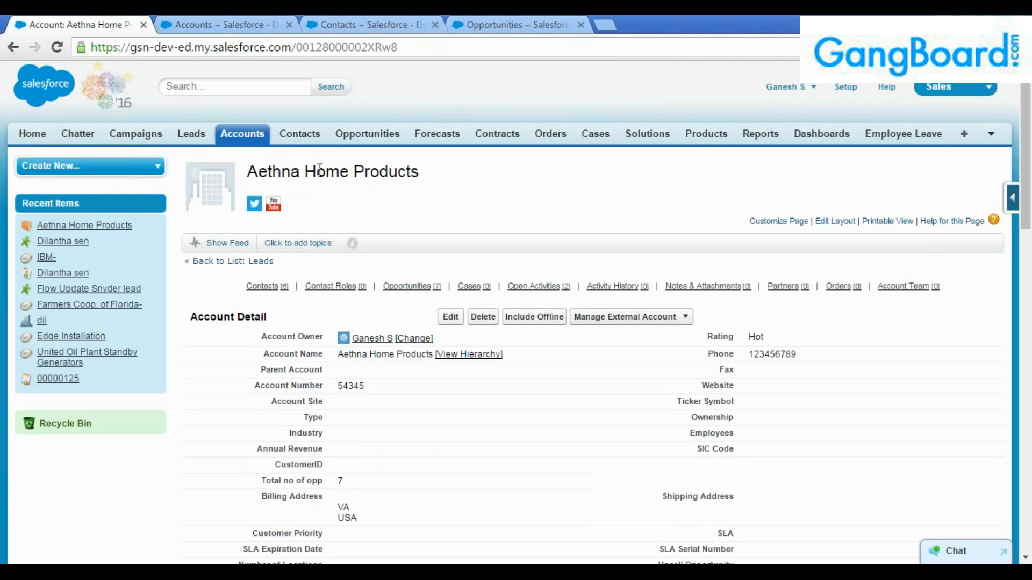
Review the Aethna Home Products account name and heading on the detail page.
{"action": "left_click_drag", "start_coordinate": [341, 355], "coordinate": [434, 358]}
{"action": "left_click", "coordinate": [385, 370]}
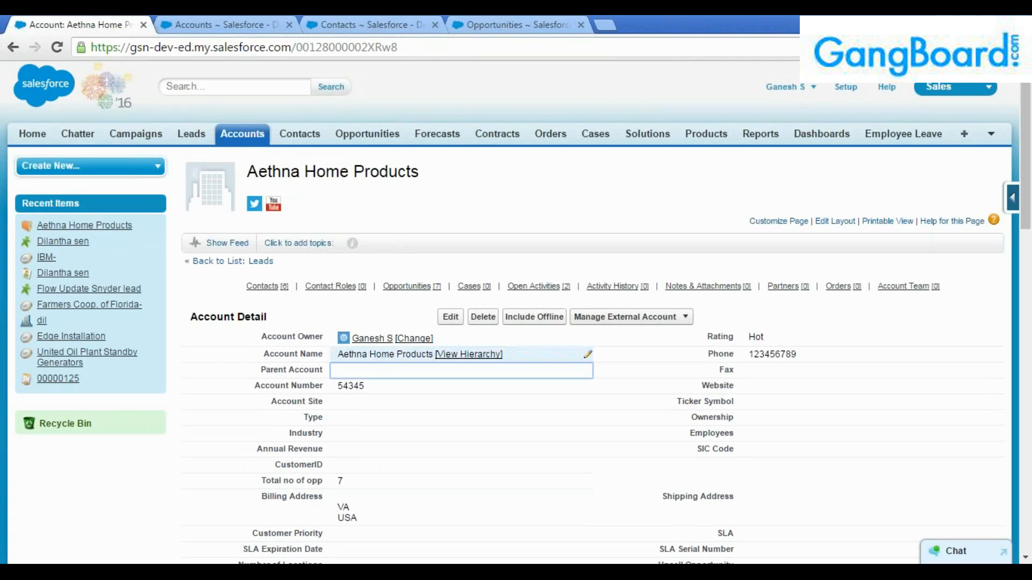
{"action": "left_click_drag", "start_coordinate": [249, 172], "coordinate": [418, 175]}
{"action": "left_click", "coordinate": [373, 159]}
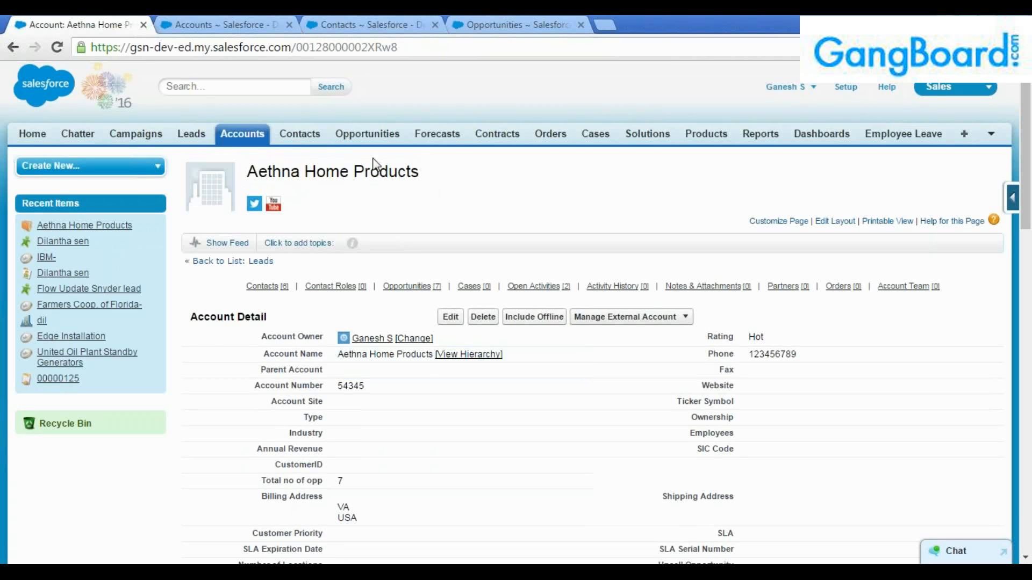
Reload the contacts list, sort by Name descending, and open the converted lead's contact.
{"action": "left_click", "coordinate": [359, 21]}
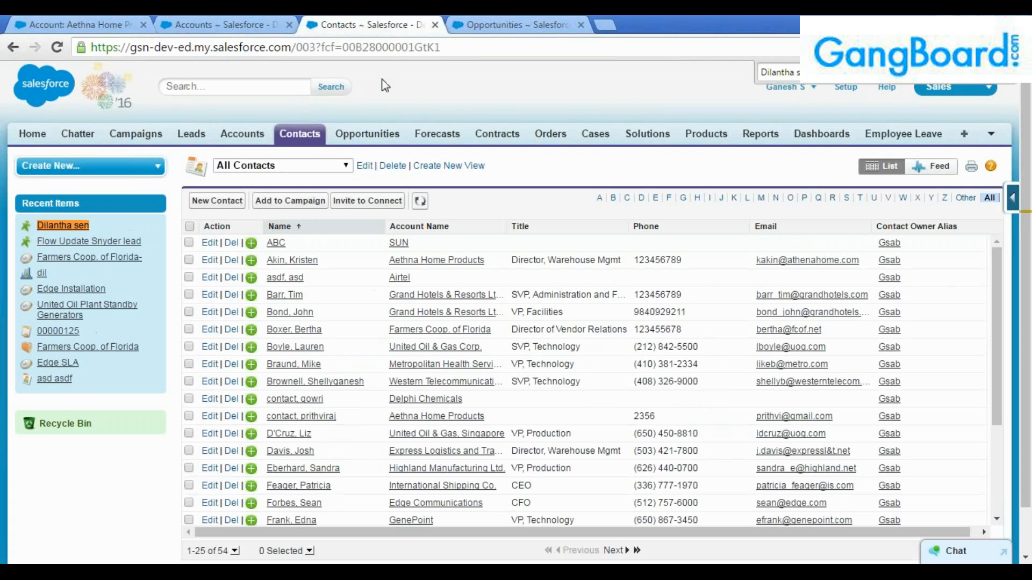
{"action": "left_click", "coordinate": [476, 47]}
{"action": "key", "text": "Return"}
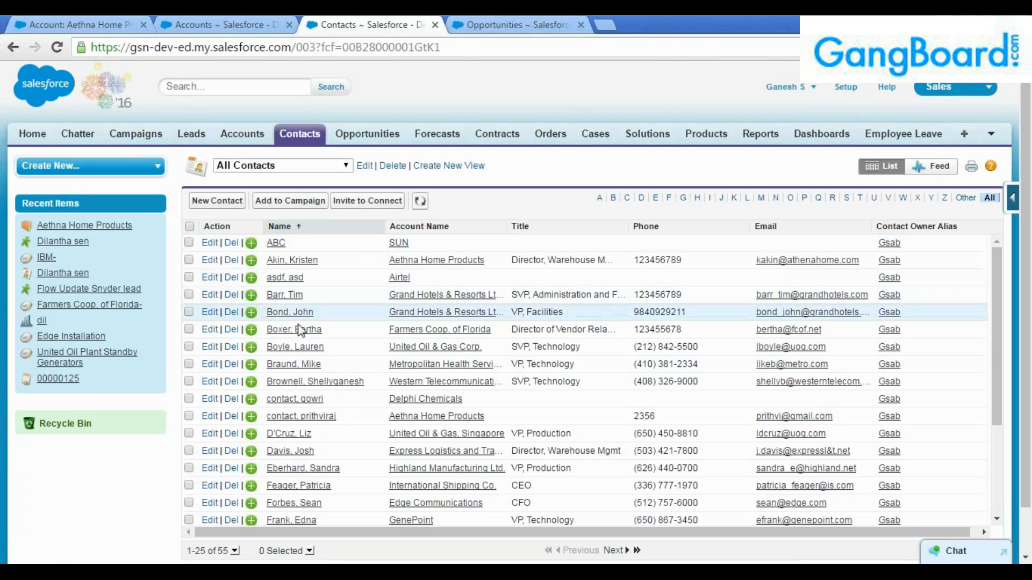
{"action": "left_click", "coordinate": [280, 227]}
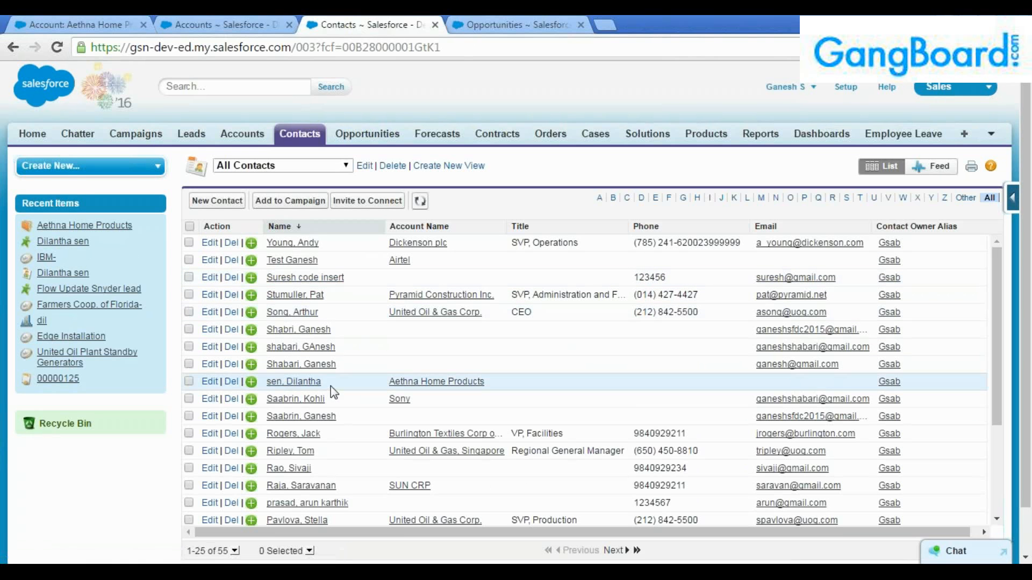
{"action": "left_click_drag", "start_coordinate": [336, 385], "coordinate": [267, 384]}
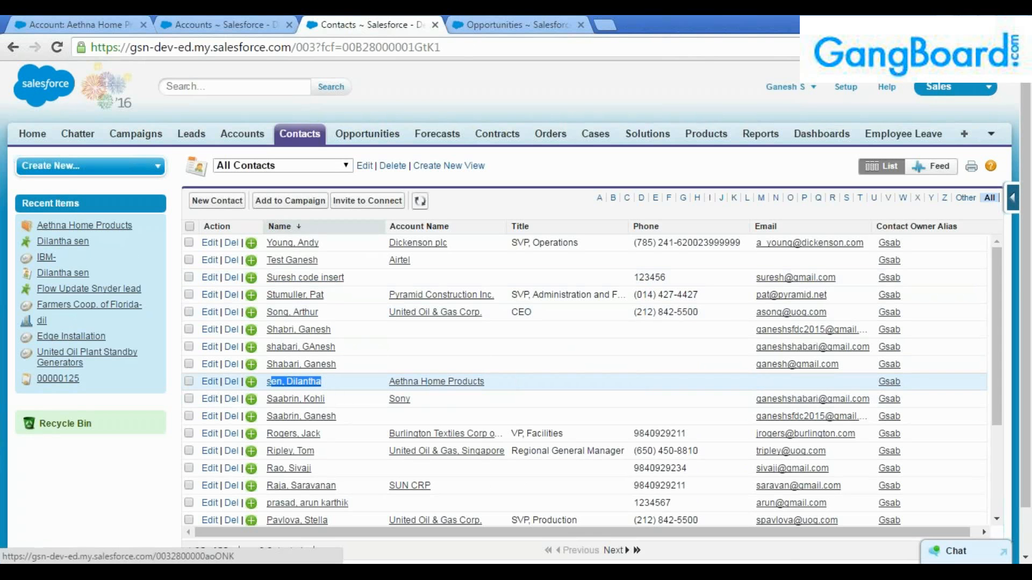
{"action": "left_click", "coordinate": [317, 382]}
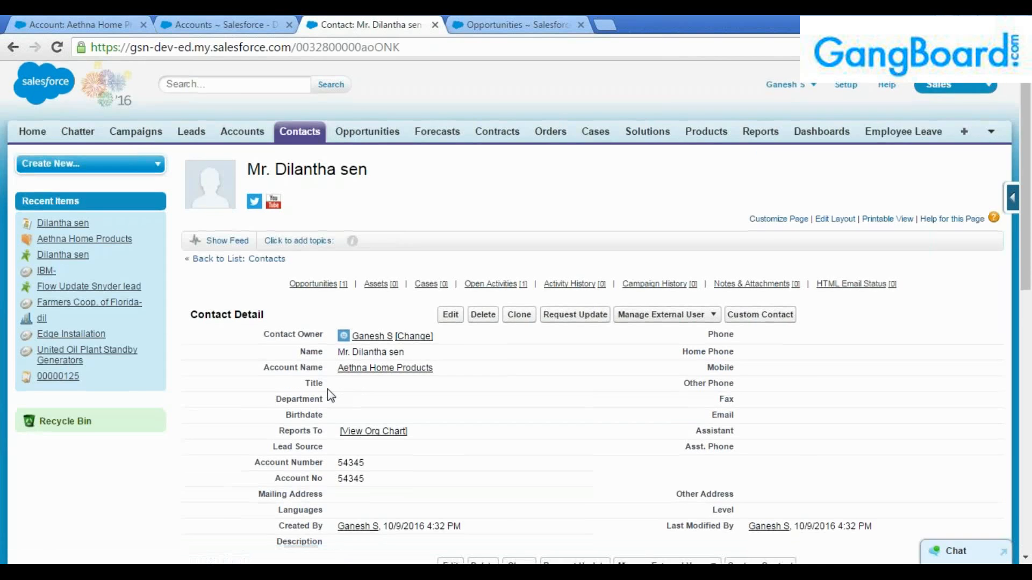
{"action": "scroll", "coordinate": [327, 389], "scroll_direction": "down", "scroll_amount": 1}
{"action": "left_click", "coordinate": [240, 20]}
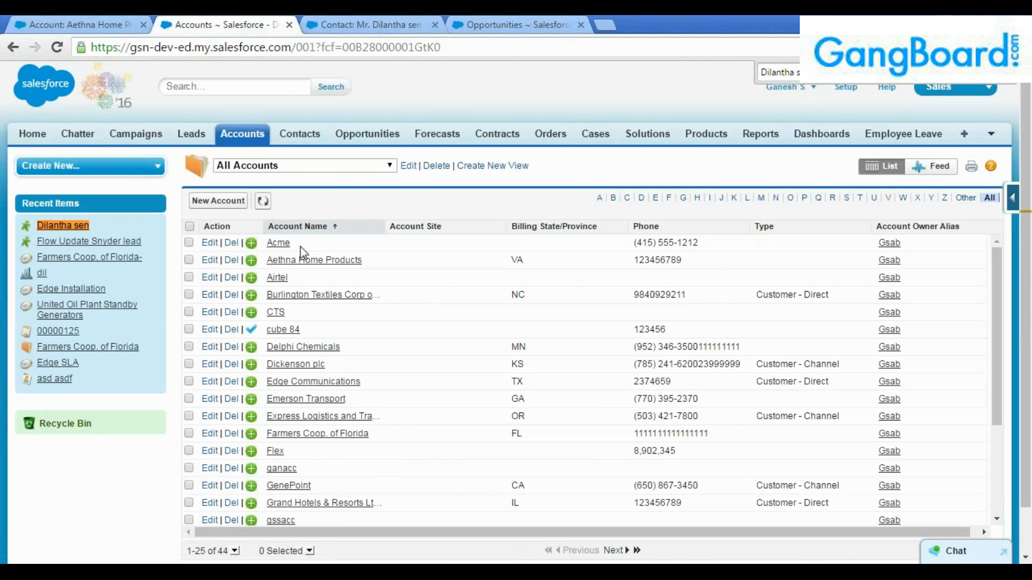
Open the Aethna Home Products account record and close the duplicate account tab.
{"action": "left_click", "coordinate": [301, 261]}
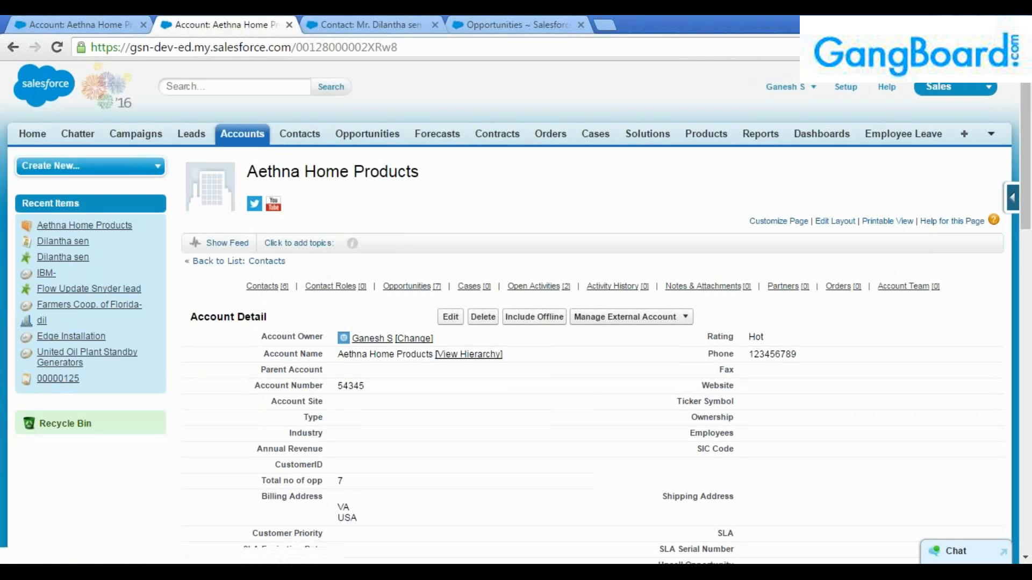
{"action": "scroll", "coordinate": [269, 280], "scroll_direction": "down", "scroll_amount": 2}
{"action": "scroll", "coordinate": [268, 280], "scroll_direction": "up", "scroll_amount": 2}
{"action": "key", "text": "ctrl+w"}
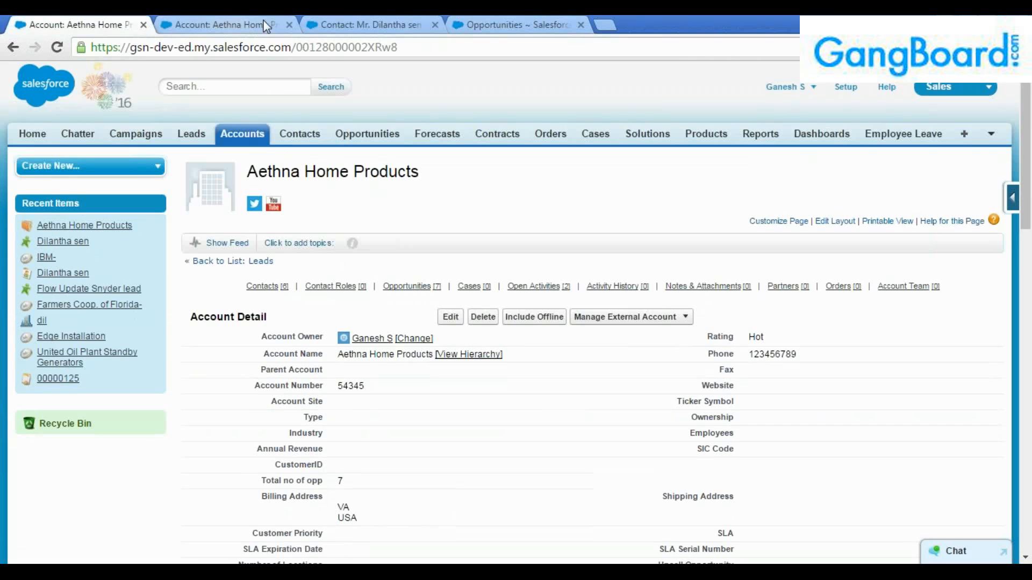
Find the converted contact in the Contacts related list, open its record, then view opportunities.
{"action": "scroll", "coordinate": [373, 300], "scroll_direction": "down", "scroll_amount": 2}
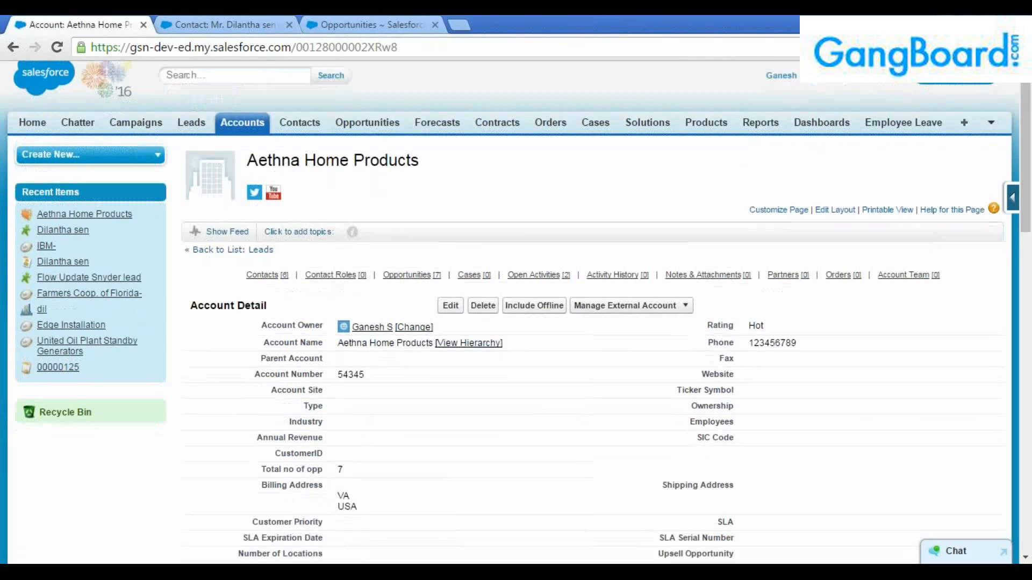
{"action": "scroll", "coordinate": [388, 334], "scroll_direction": "down", "scroll_amount": 2}
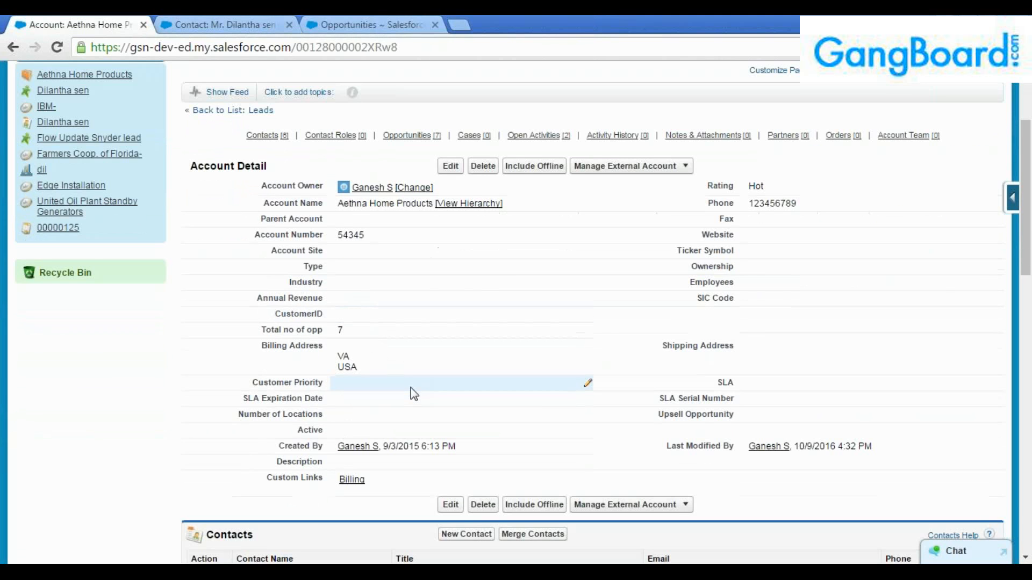
{"action": "scroll", "coordinate": [413, 394], "scroll_direction": "down", "scroll_amount": 1}
{"action": "scroll", "coordinate": [413, 394], "scroll_direction": "up", "scroll_amount": 2}
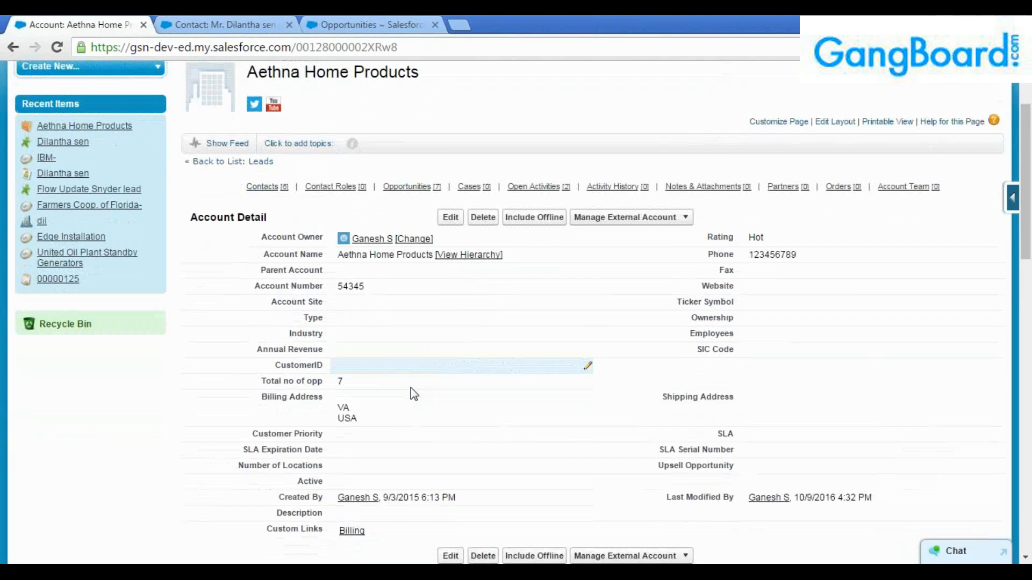
{"action": "scroll", "coordinate": [413, 394], "scroll_direction": "down", "scroll_amount": 5}
{"action": "scroll", "coordinate": [410, 386], "scroll_direction": "up", "scroll_amount": 4}
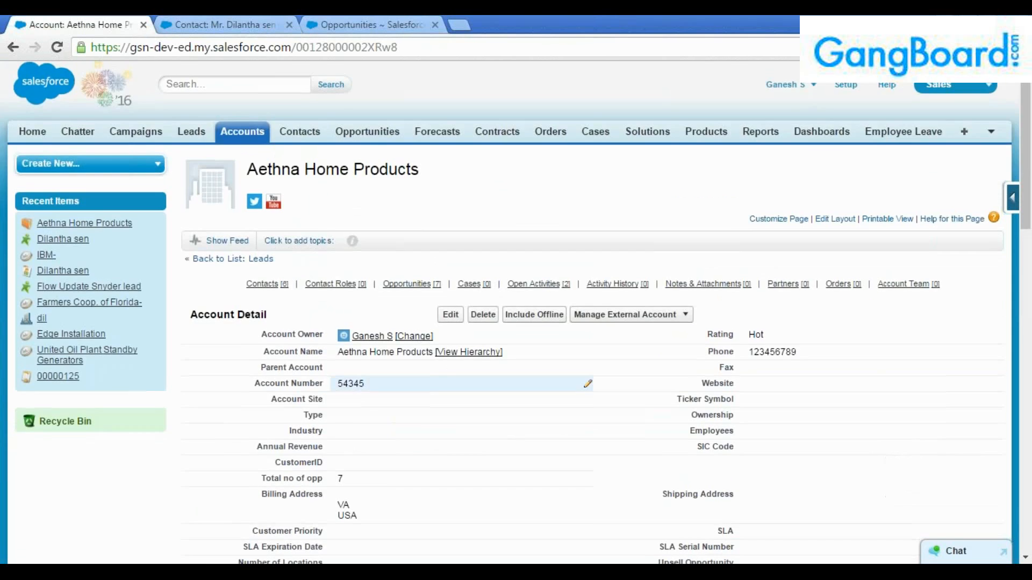
{"action": "scroll", "coordinate": [409, 386], "scroll_direction": "down", "scroll_amount": 4}
{"action": "left_click_drag", "start_coordinate": [292, 512], "coordinate": [235, 511]}
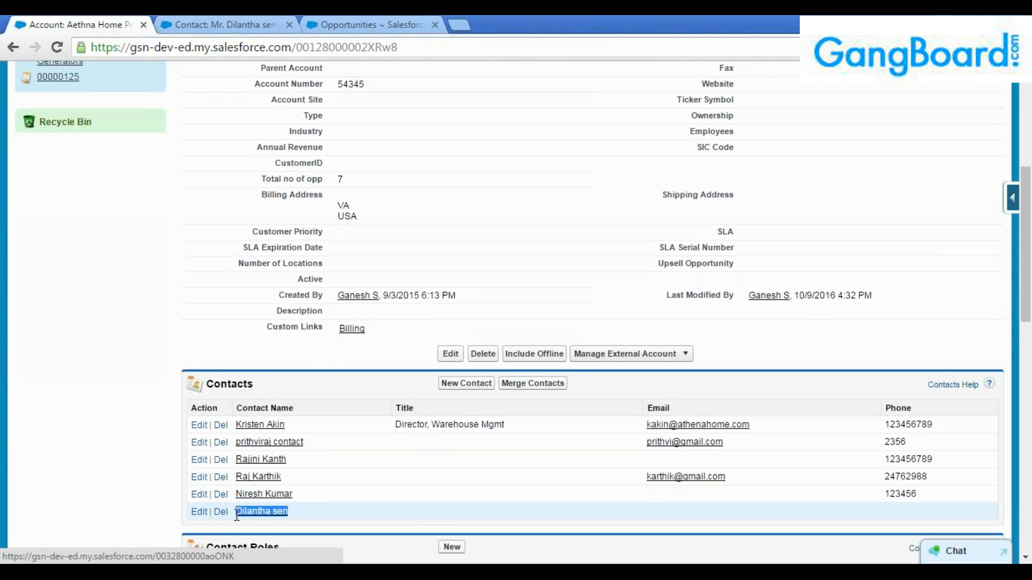
{"action": "left_click", "coordinate": [238, 23]}
{"action": "left_click_drag", "start_coordinate": [305, 99], "coordinate": [242, 97]}
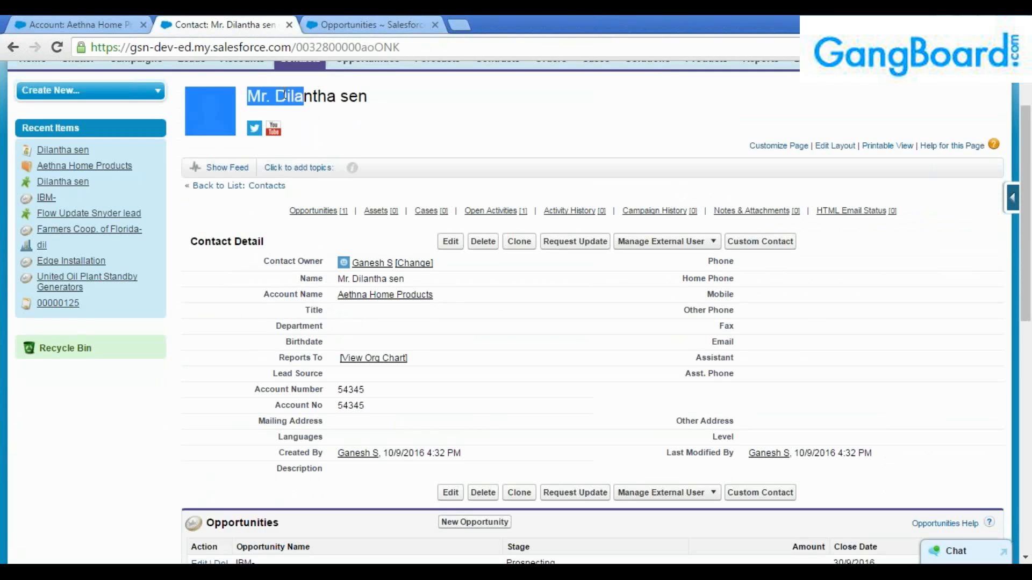
{"action": "left_click", "coordinate": [326, 101]}
{"action": "left_click", "coordinate": [353, 25]}
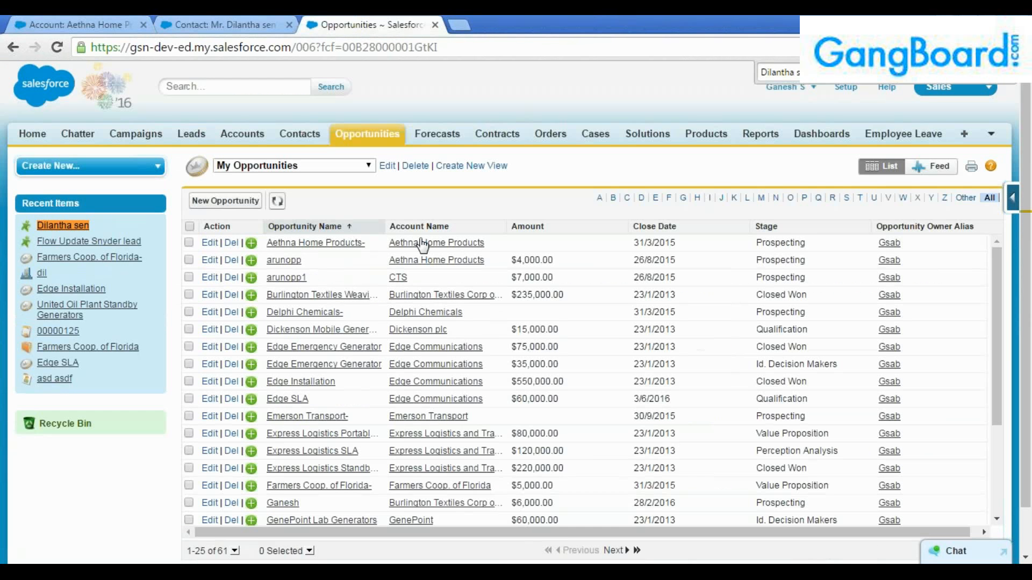
Sort opportunities by close date, switch to the New This Week view, and open IBM-.
{"action": "left_click", "coordinate": [682, 228]}
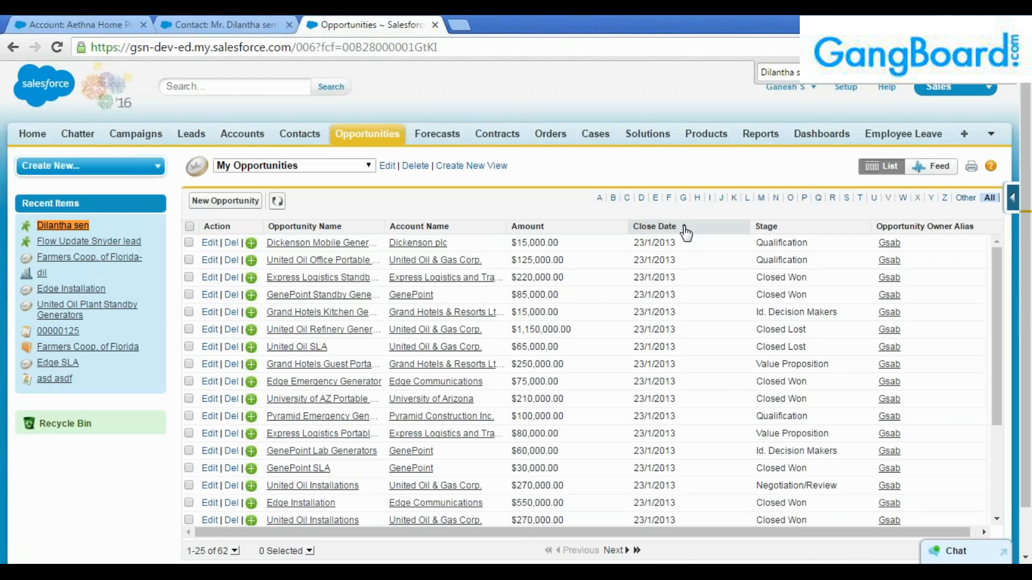
{"action": "left_click", "coordinate": [684, 226]}
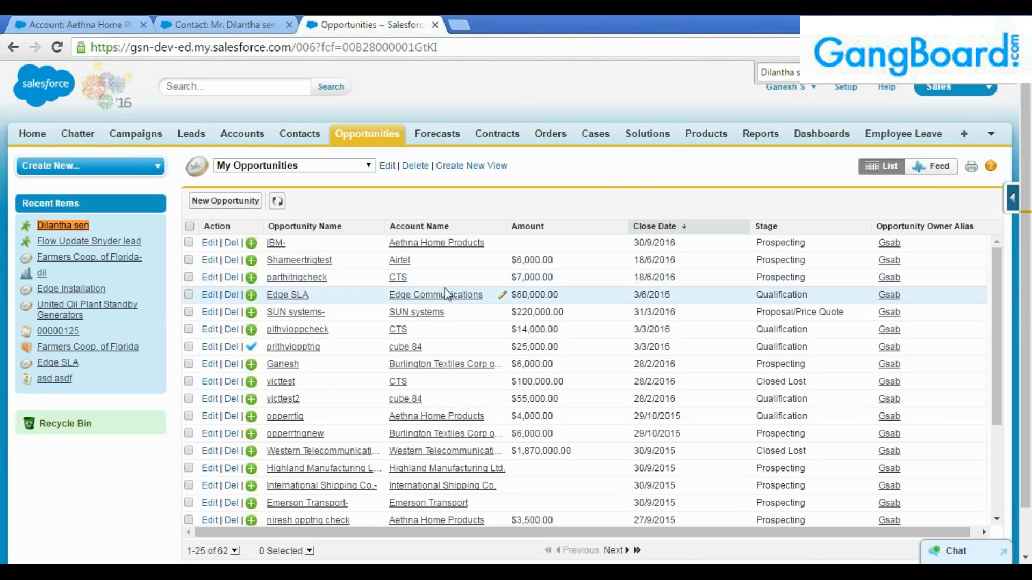
{"action": "left_click", "coordinate": [338, 168]}
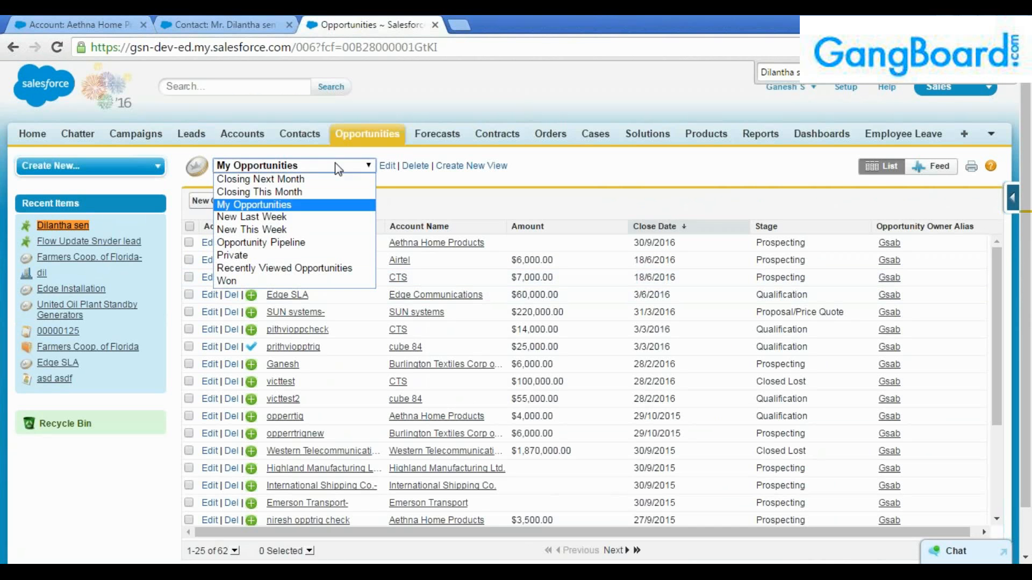
{"action": "left_click", "coordinate": [310, 230]}
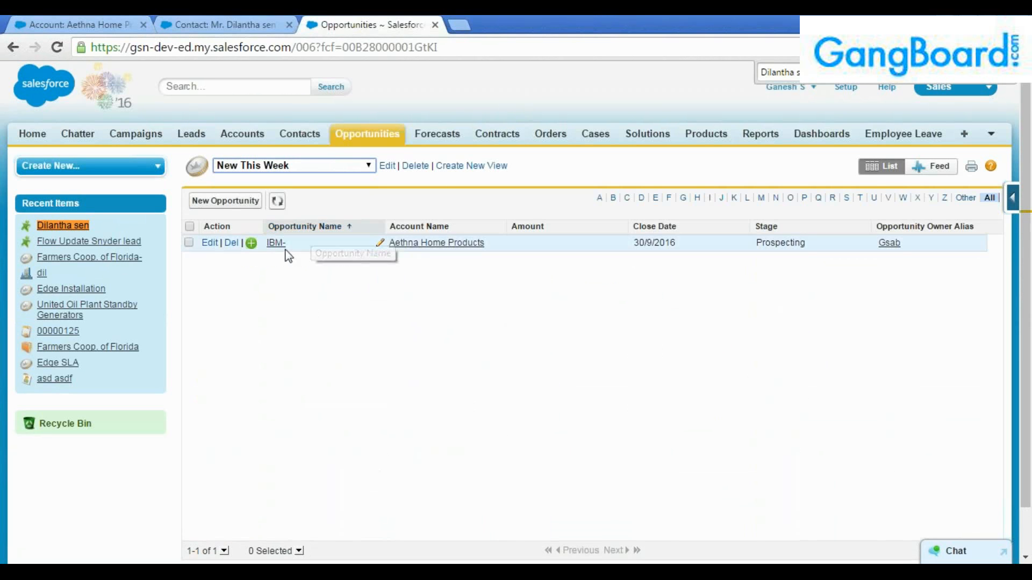
{"action": "left_click", "coordinate": [276, 242]}
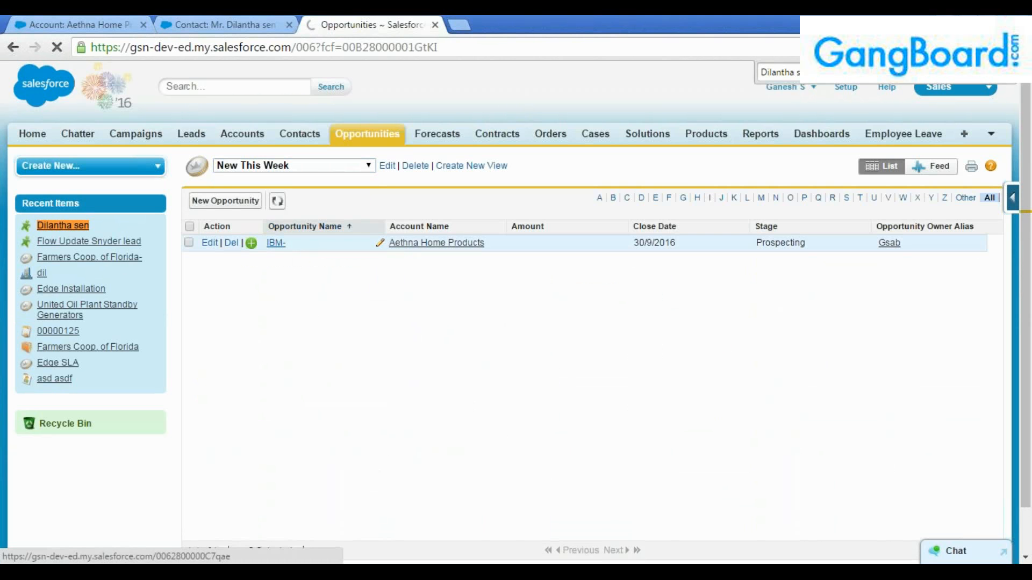
Review the IBM- opportunity details, including Created By and Last Modified By.
{"action": "scroll", "coordinate": [293, 252], "scroll_direction": "down", "scroll_amount": 1}
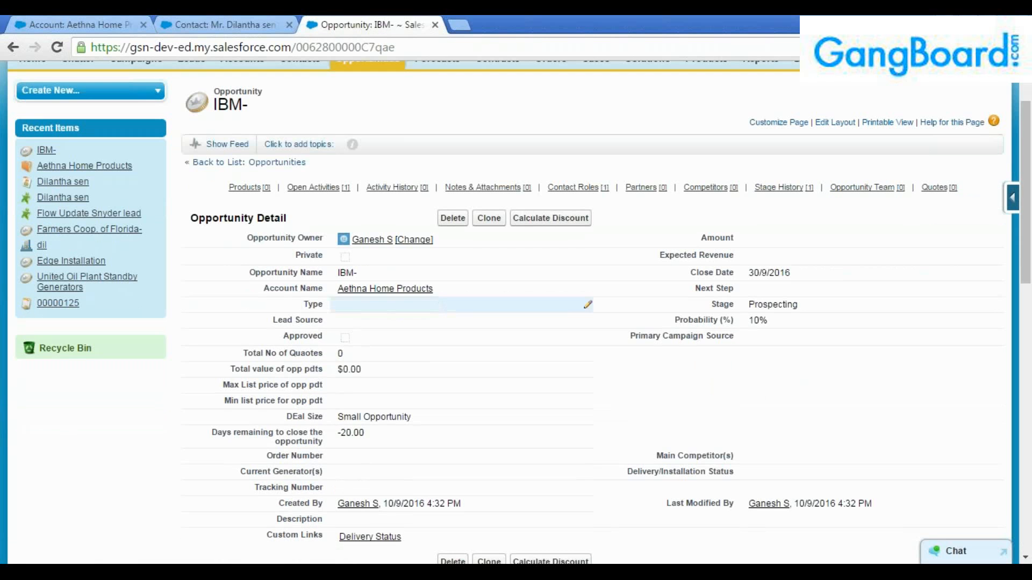
{"action": "left_click_drag", "start_coordinate": [436, 290], "coordinate": [316, 274]}
{"action": "left_click", "coordinate": [434, 345]}
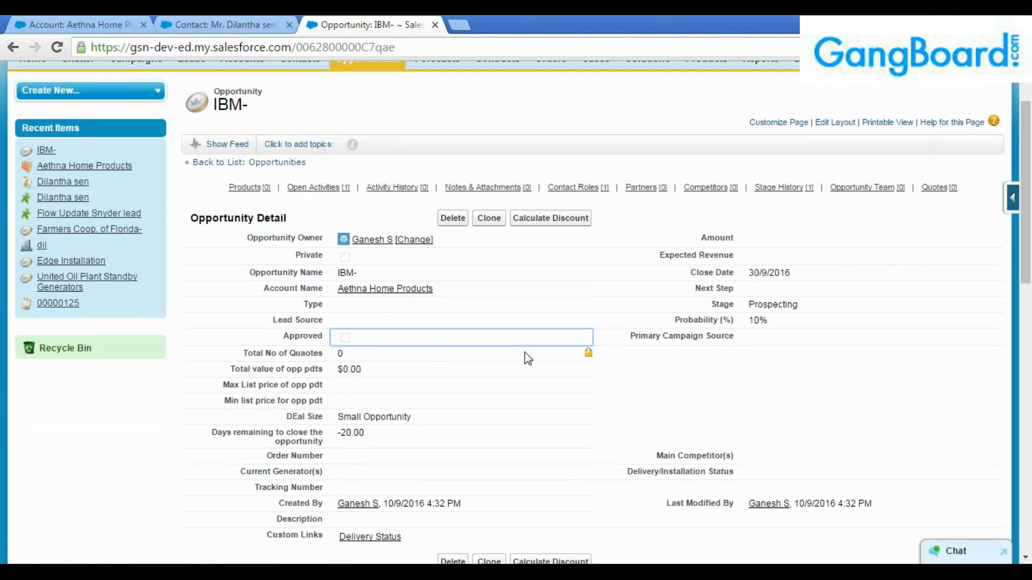
{"action": "scroll", "coordinate": [525, 353], "scroll_direction": "down", "scroll_amount": 1}
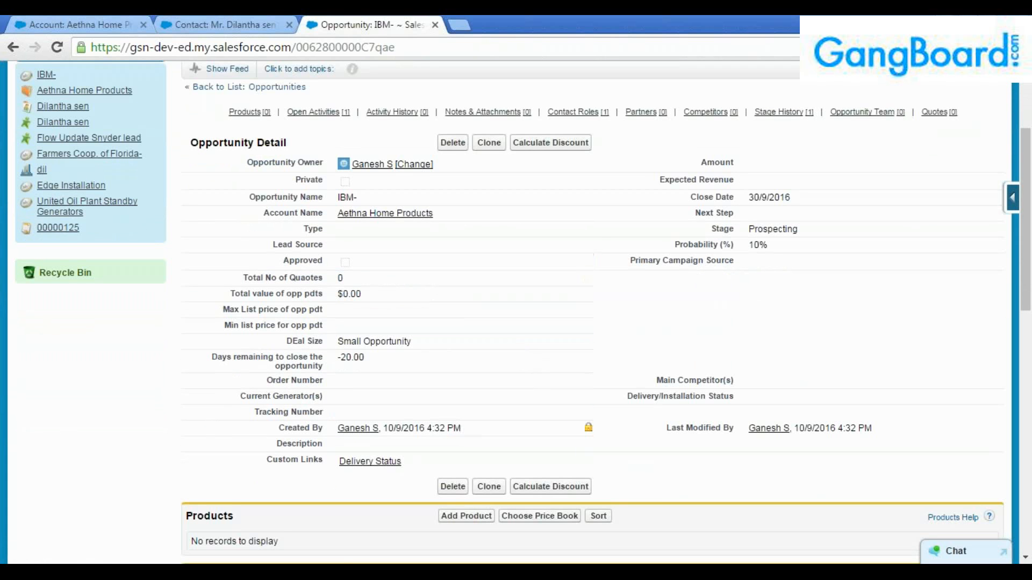
{"action": "left_click_drag", "start_coordinate": [461, 429], "coordinate": [345, 432]}
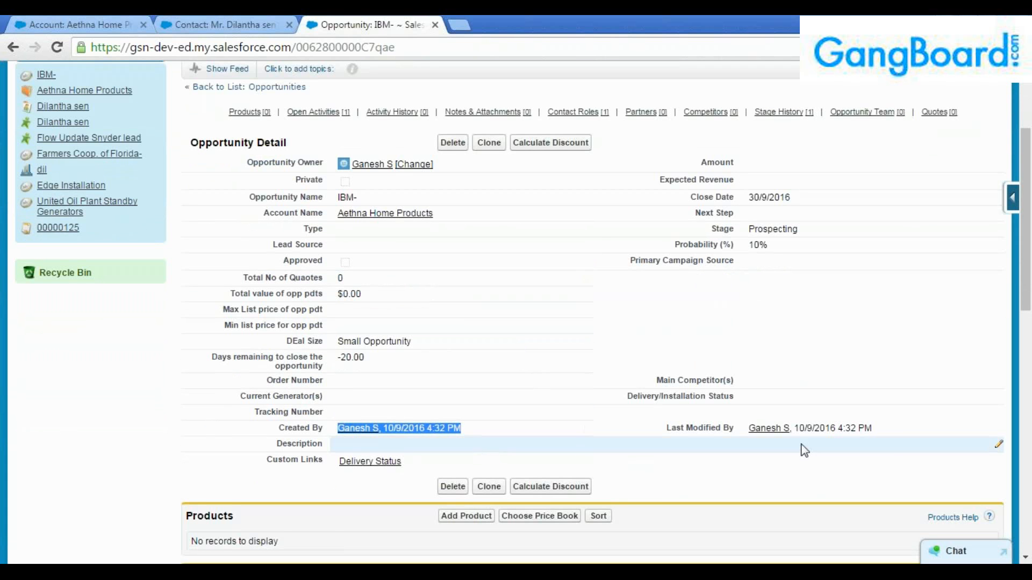
{"action": "left_click", "coordinate": [790, 433]}
{"action": "left_click_drag", "start_coordinate": [655, 426], "coordinate": [652, 449]}
{"action": "left_click", "coordinate": [614, 429]}
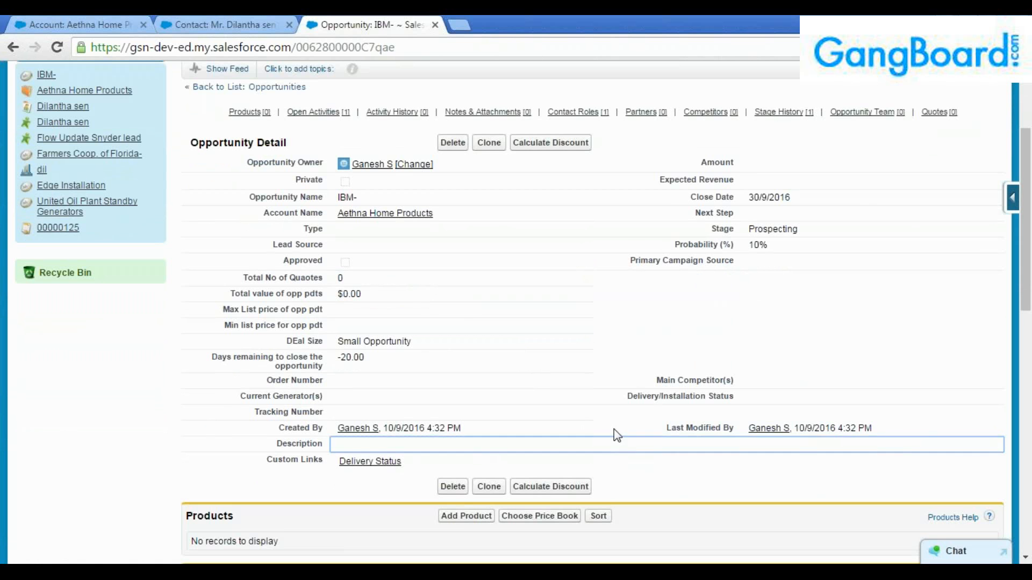
{"action": "scroll", "coordinate": [499, 389], "scroll_direction": "down", "scroll_amount": 1}
{"action": "scroll", "coordinate": [376, 411], "scroll_direction": "down", "scroll_amount": 1}
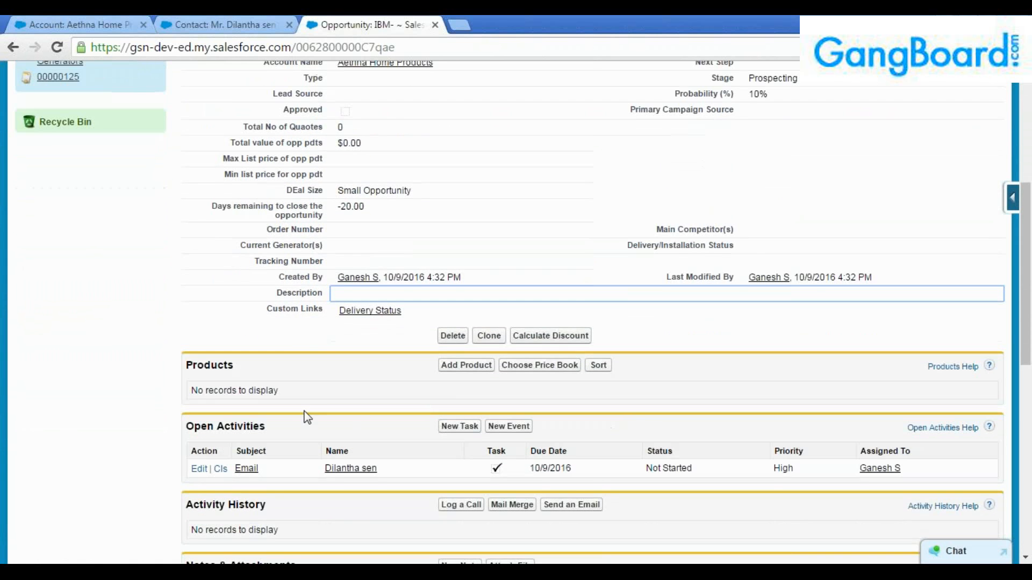
{"action": "scroll", "coordinate": [301, 414], "scroll_direction": "down", "scroll_amount": 2}
{"action": "scroll", "coordinate": [286, 421], "scroll_direction": "down", "scroll_amount": 2}
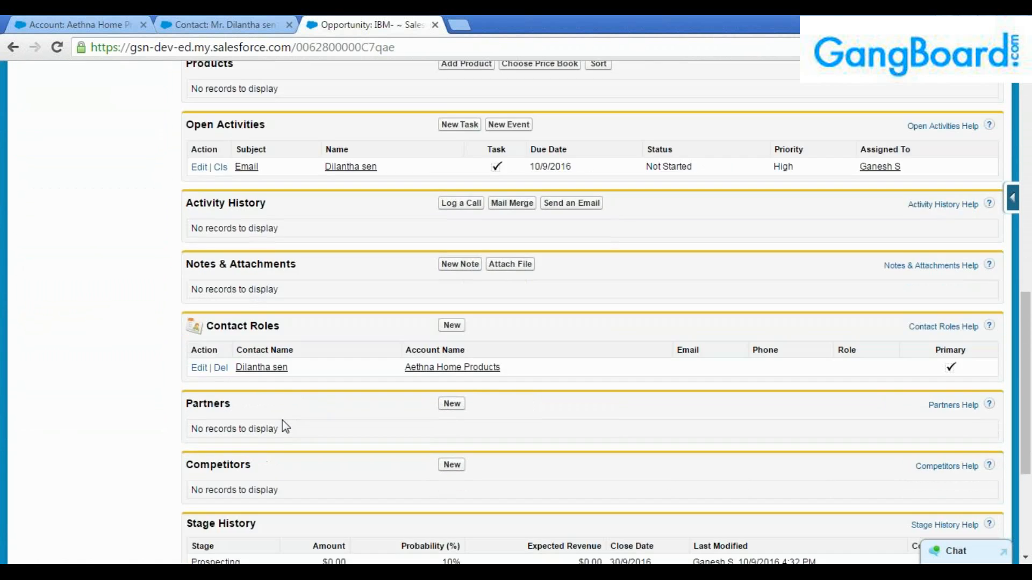
{"action": "scroll", "coordinate": [286, 424], "scroll_direction": "up", "scroll_amount": 6}
{"action": "scroll", "coordinate": [279, 420], "scroll_direction": "up", "scroll_amount": 2}
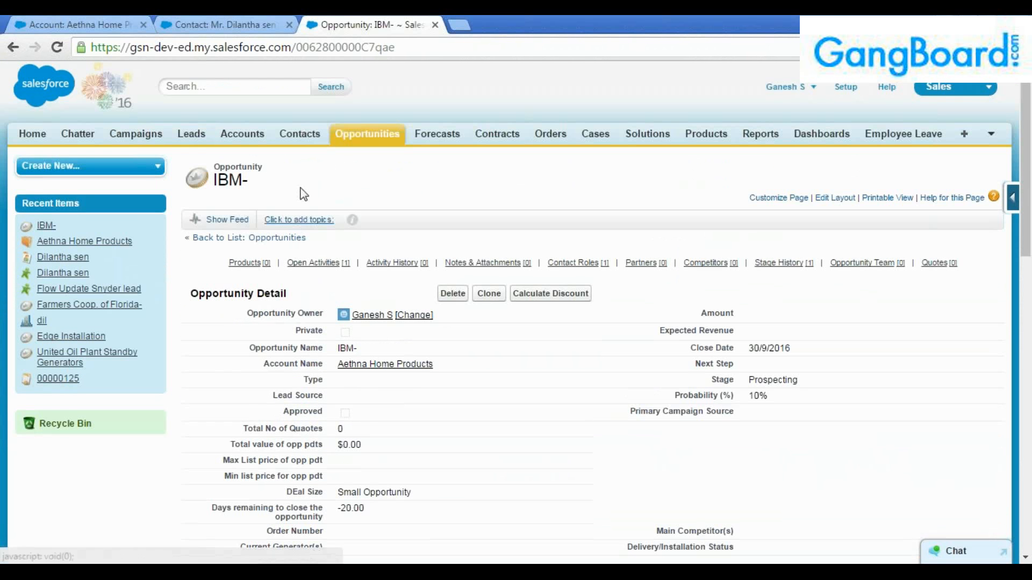
{"action": "middle_click", "coordinate": [188, 141]}
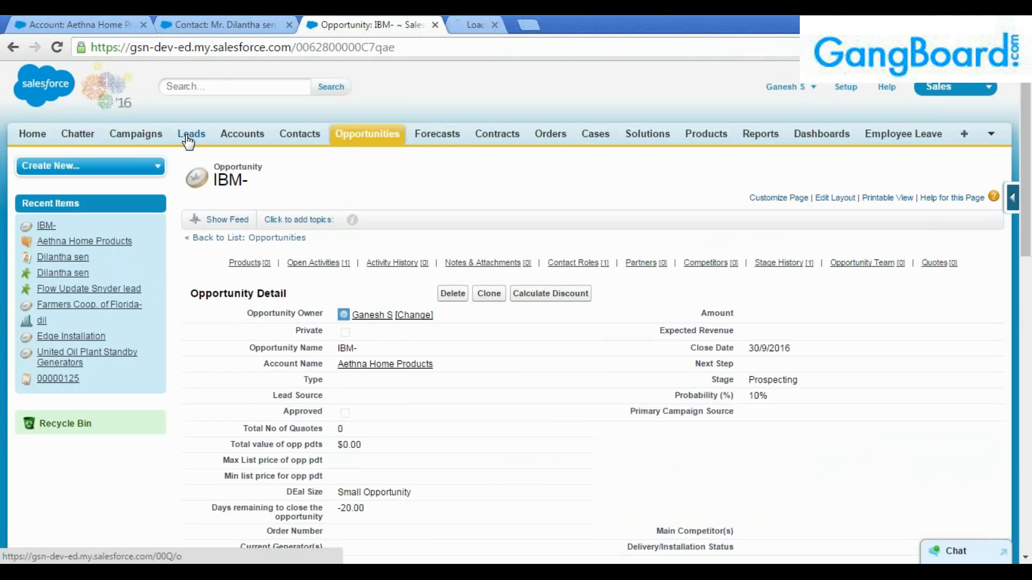
{"action": "left_click", "coordinate": [497, 24]}
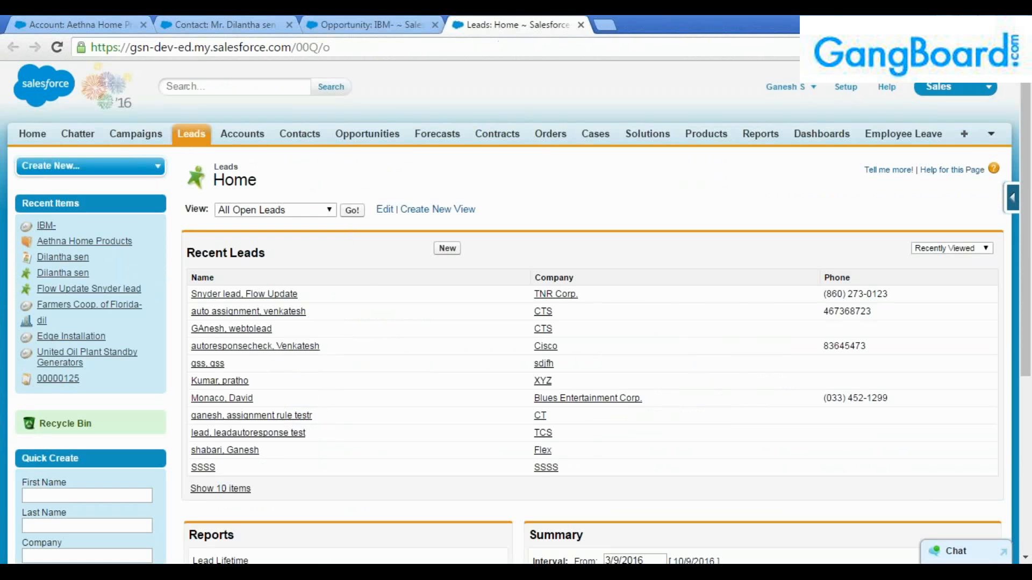
{"action": "left_click", "coordinate": [352, 210]}
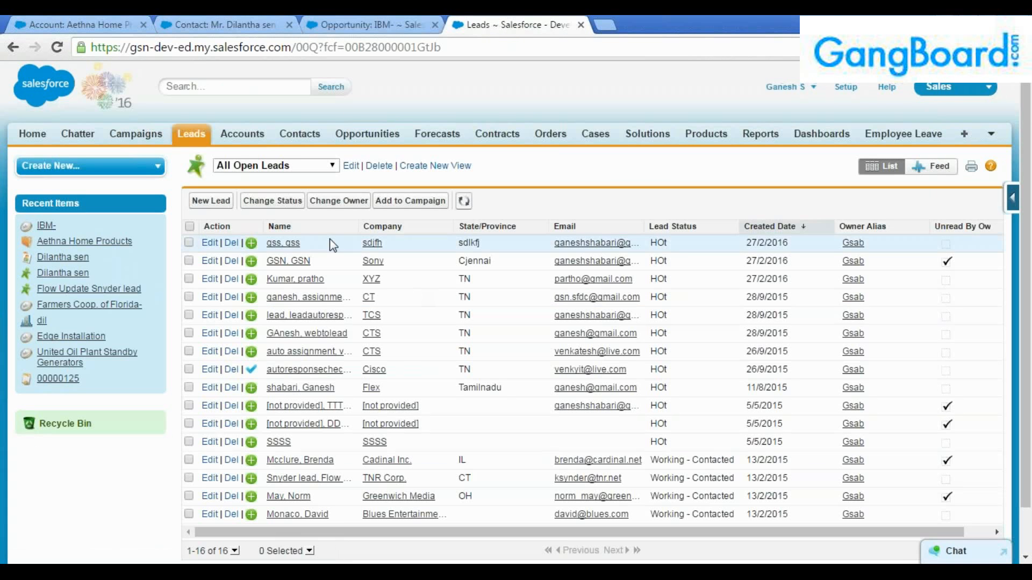
{"action": "left_click", "coordinate": [301, 165]}
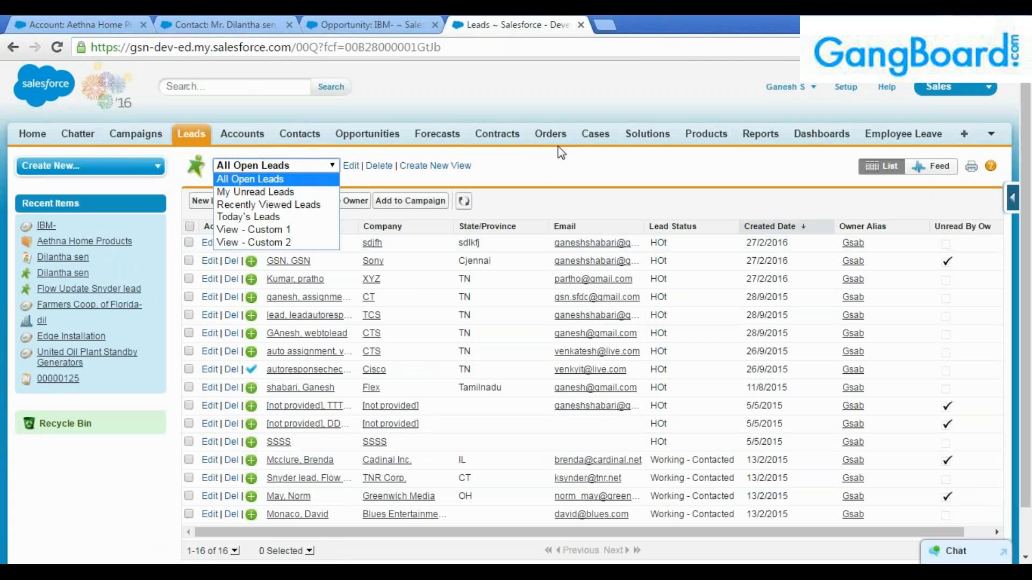
{"action": "left_click", "coordinate": [272, 217]}
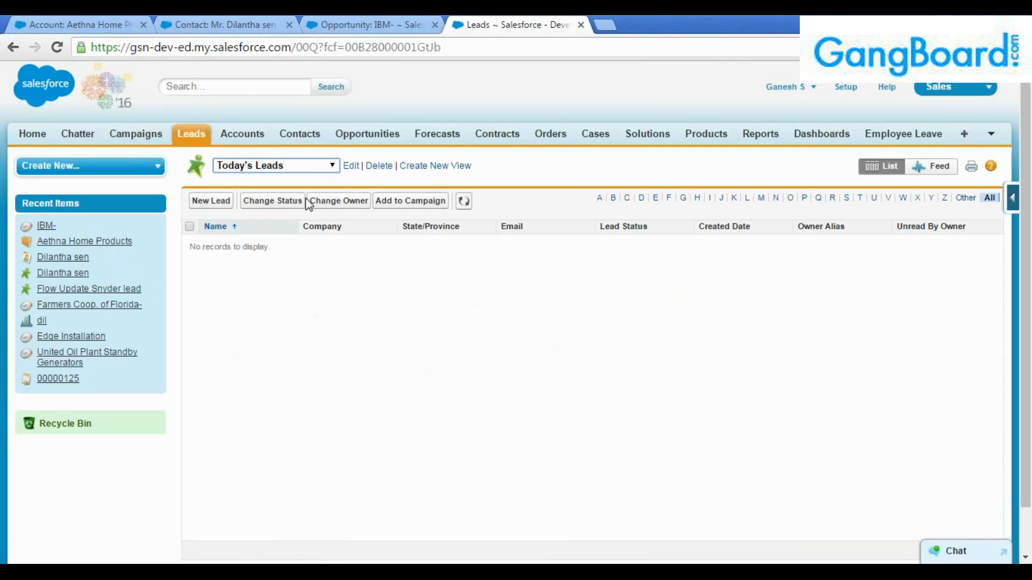
{"action": "left_click", "coordinate": [308, 166]}
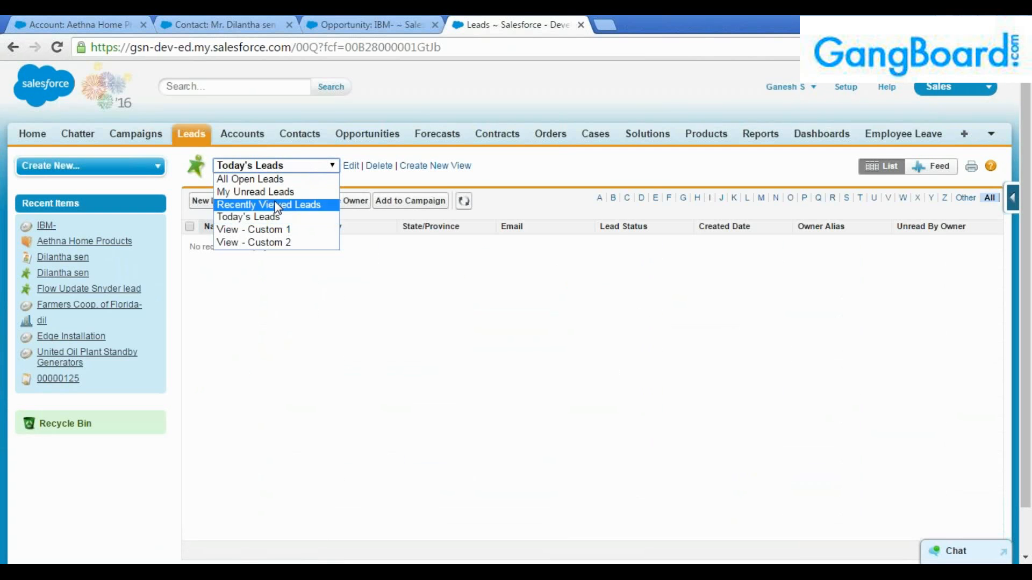
{"action": "left_click", "coordinate": [276, 203]}
{"action": "left_click", "coordinate": [281, 169]}
{"action": "left_click", "coordinate": [255, 192]}
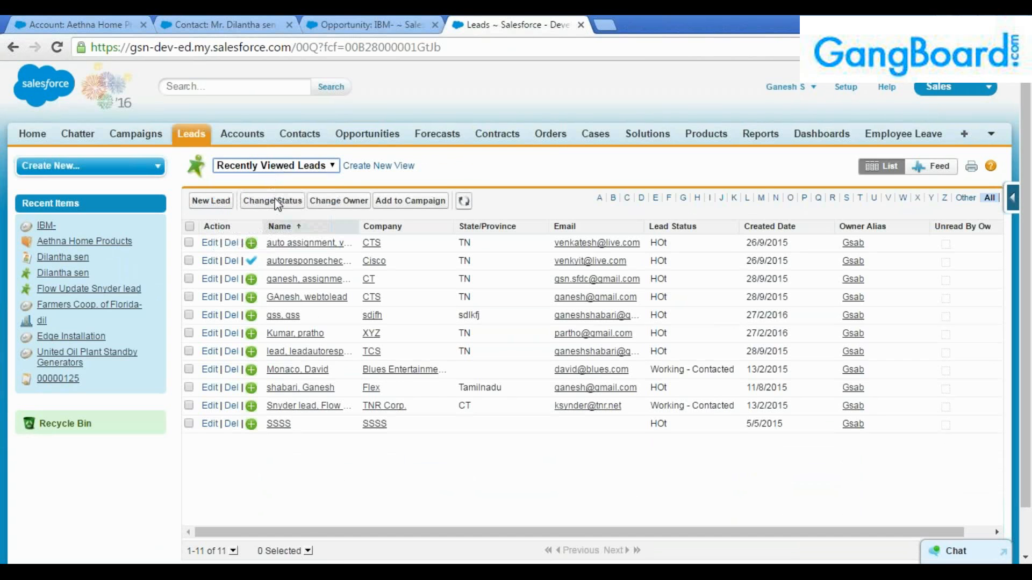
{"action": "left_click", "coordinate": [271, 166]}
{"action": "left_click", "coordinate": [268, 181]}
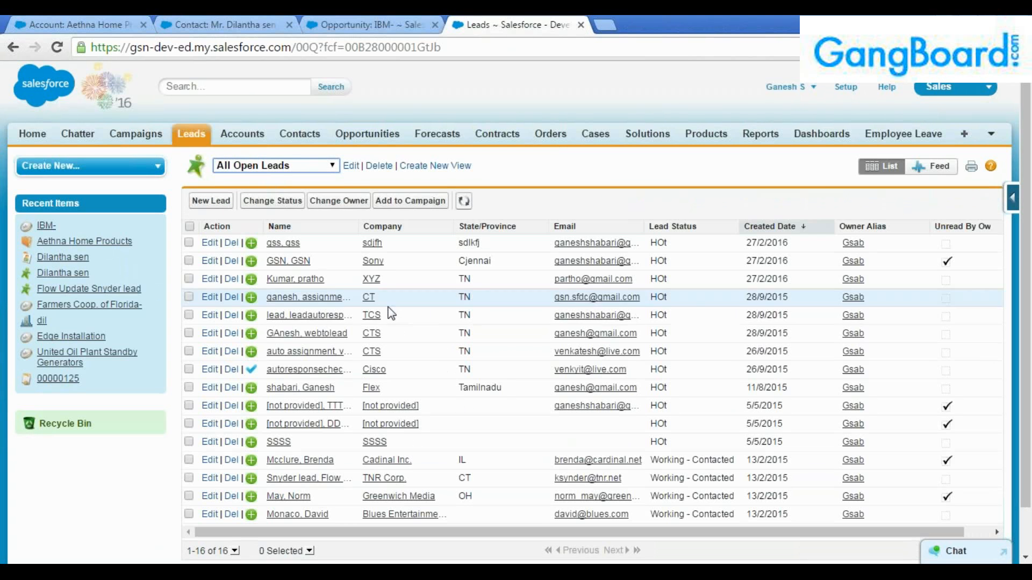
{"action": "key", "text": "Return"}
{"action": "key", "text": "Return"}
{"action": "key", "text": "Return"}
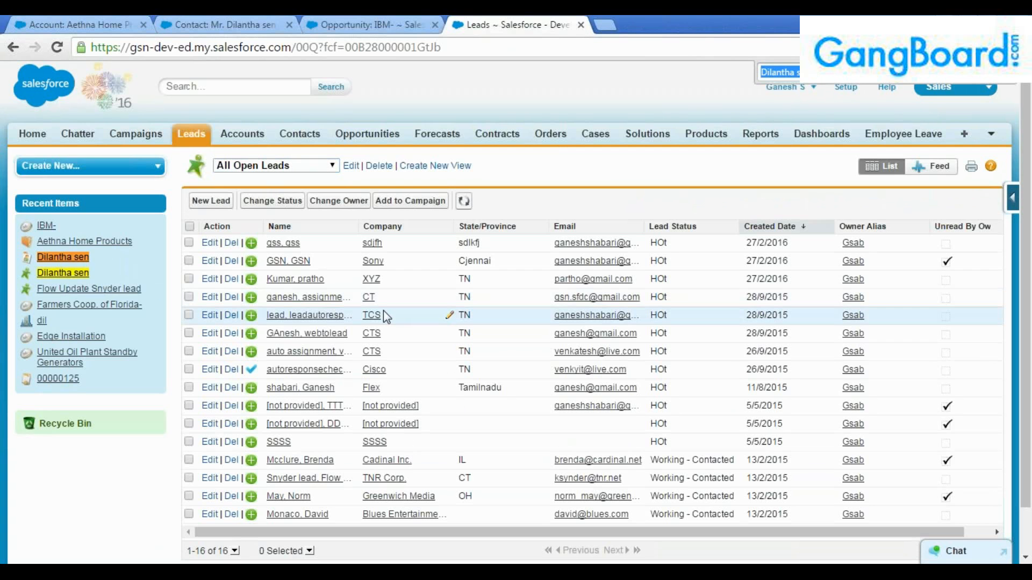
{"action": "key", "text": "Return"}
{"action": "key", "text": "Return"}
{"action": "key", "text": "Return"}
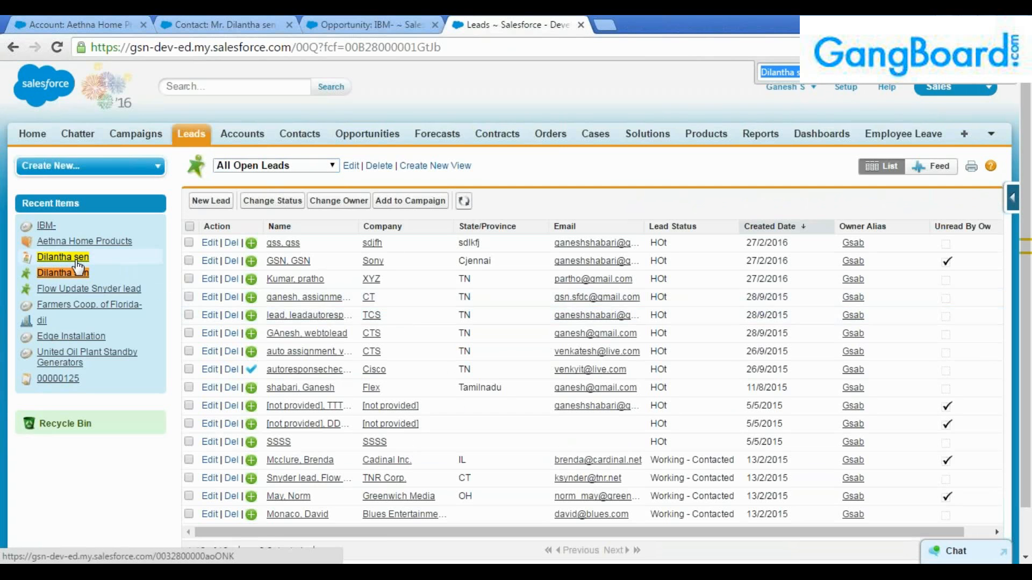
{"action": "mouse_move", "coordinate": [79, 278]}
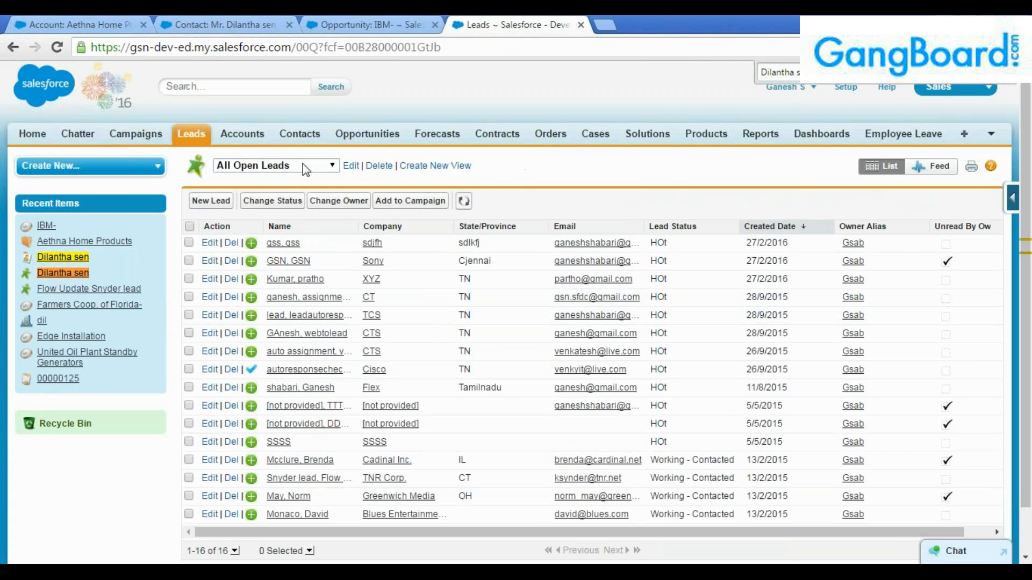
{"action": "left_click", "coordinate": [241, 165]}
{"action": "left_click", "coordinate": [89, 17]}
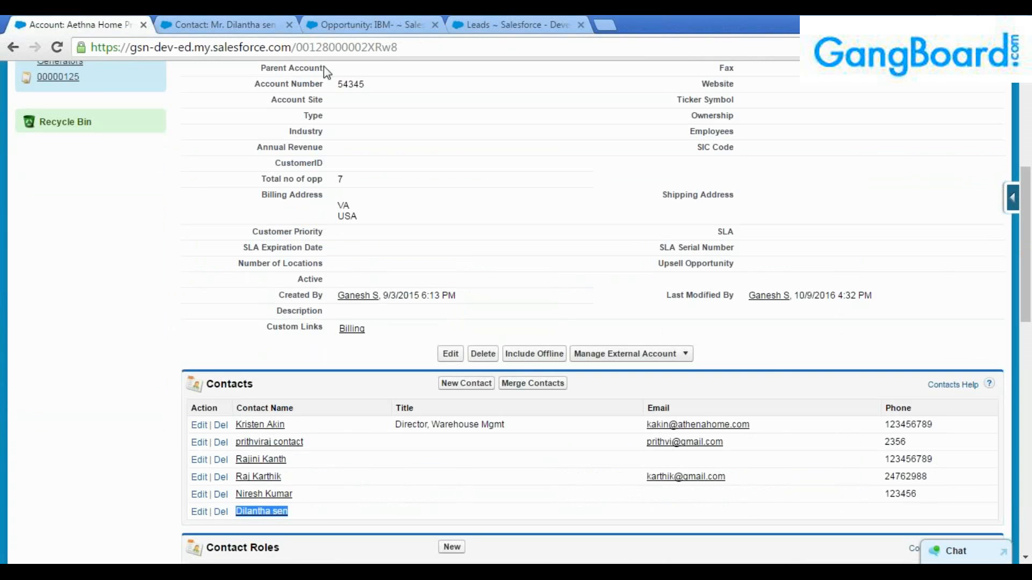
{"action": "left_click", "coordinate": [478, 24]}
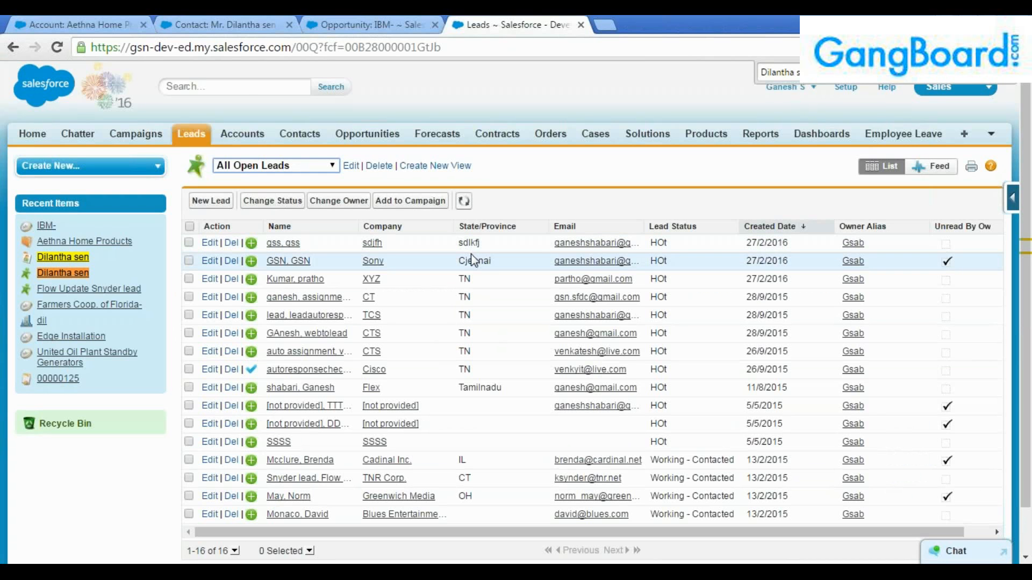
Open the Sony lead from All Open Leads and examine its name heading.
{"action": "left_click", "coordinate": [295, 261]}
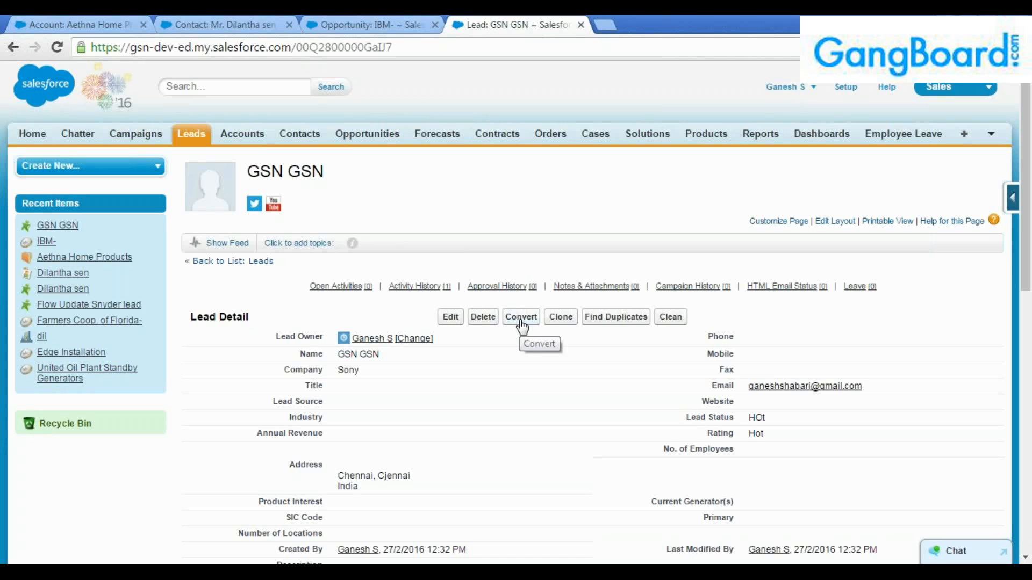
{"action": "left_click_drag", "start_coordinate": [313, 175], "coordinate": [246, 172]}
{"action": "left_click", "coordinate": [265, 176]}
{"action": "double_click", "coordinate": [328, 177]}
{"action": "triple_click", "coordinate": [327, 175]}
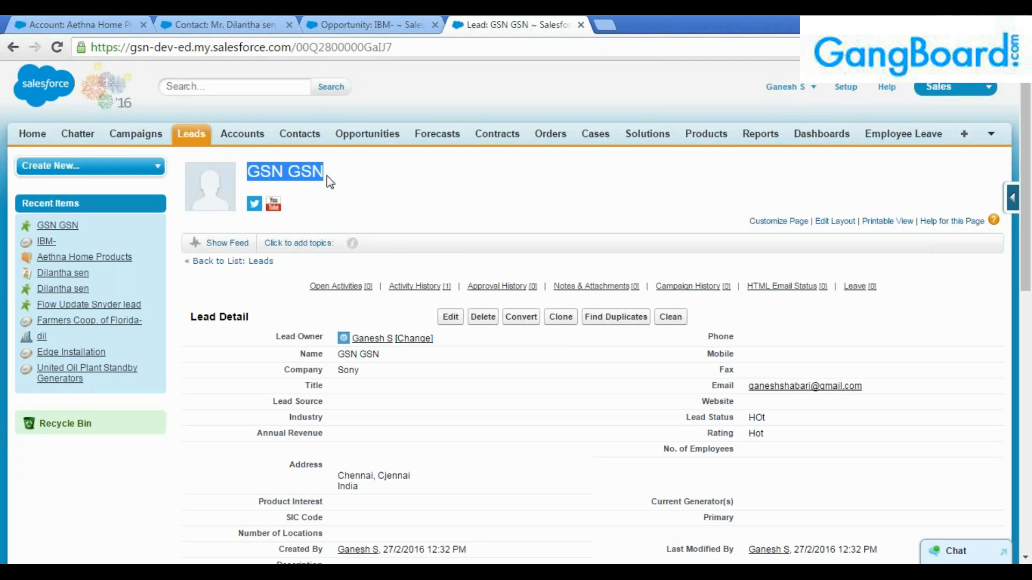
{"action": "left_click", "coordinate": [330, 182]}
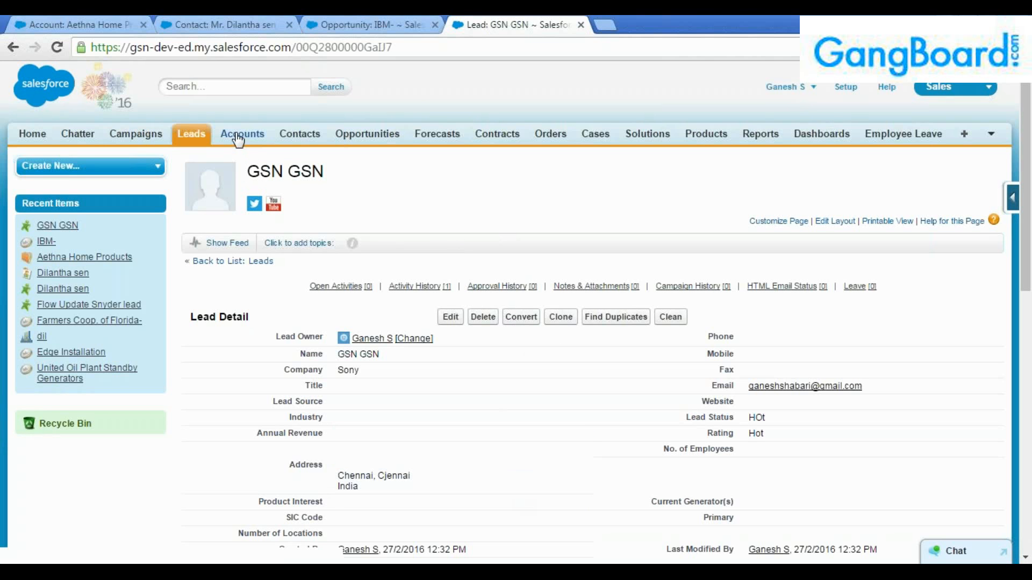
Glance at the open contact and Aethna Home Products account tabs, then return to Leads.
{"action": "left_click", "coordinate": [194, 134]}
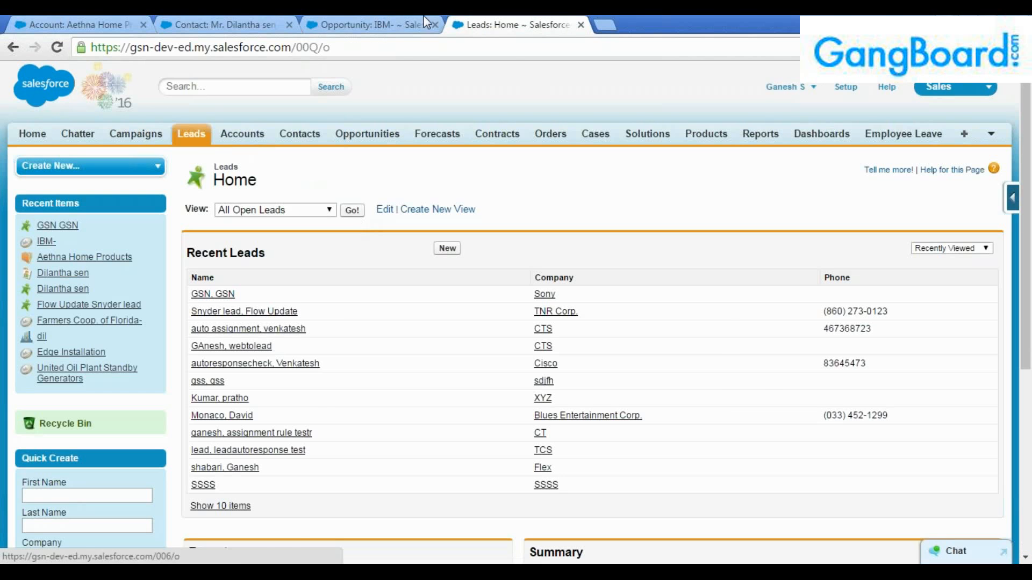
{"action": "left_click", "coordinate": [226, 24]}
{"action": "left_click", "coordinate": [98, 24]}
{"action": "scroll", "coordinate": [196, 99], "scroll_direction": "up", "scroll_amount": 5}
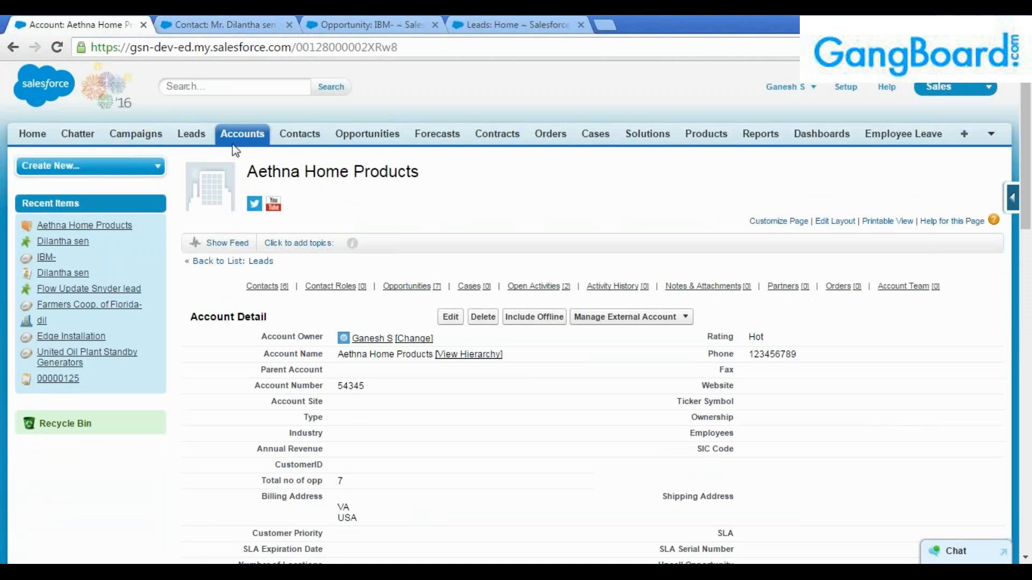
{"action": "left_click", "coordinate": [479, 27]}
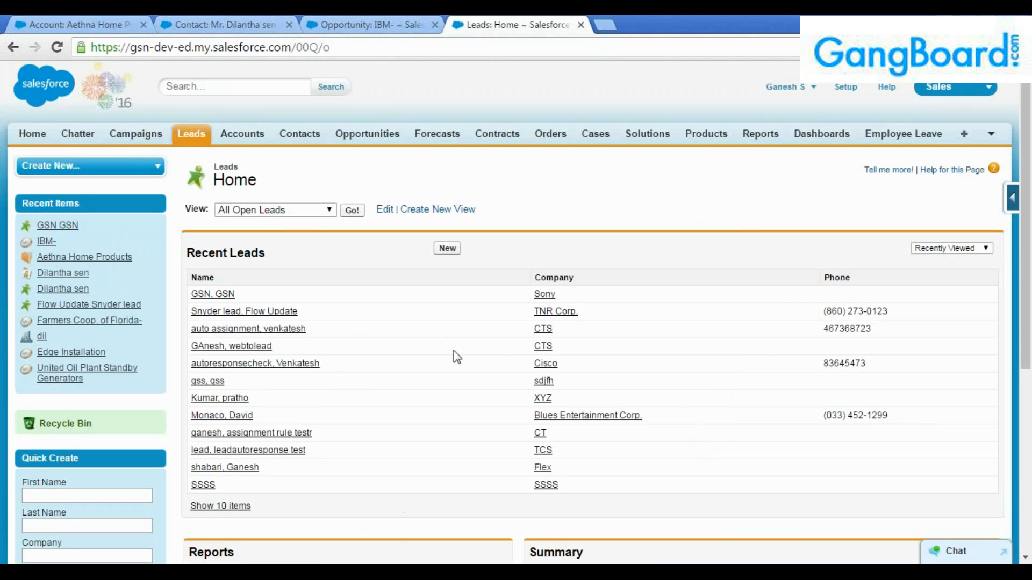
Reload Leads, start a new lead, then abandon it and go back to Leads Home.
{"action": "left_click", "coordinate": [189, 136]}
{"action": "left_click", "coordinate": [446, 248]}
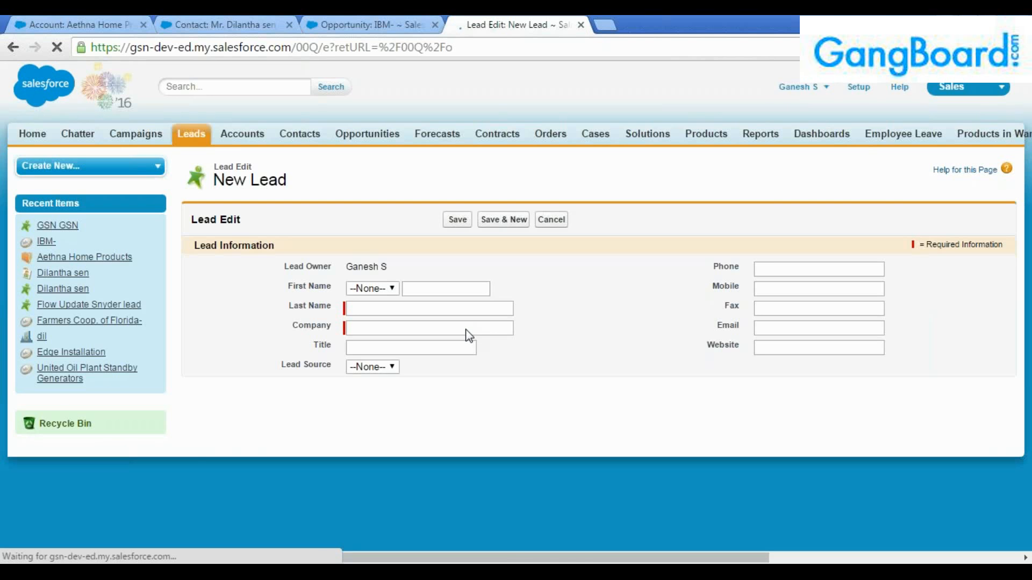
{"action": "scroll", "coordinate": [467, 327], "scroll_direction": "down", "scroll_amount": 2}
{"action": "scroll", "coordinate": [467, 327], "scroll_direction": "up", "scroll_amount": 2}
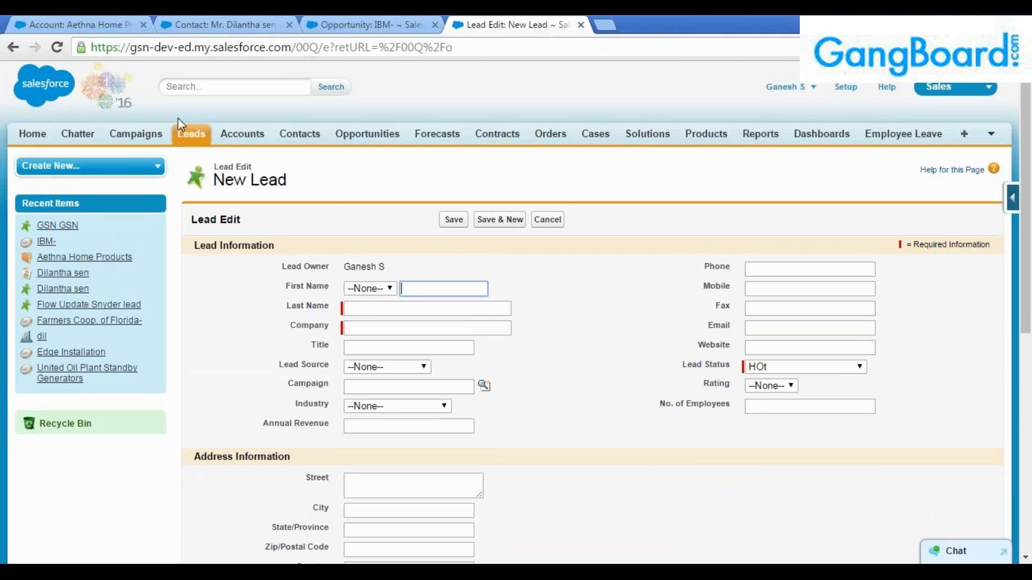
{"action": "left_click", "coordinate": [18, 51]}
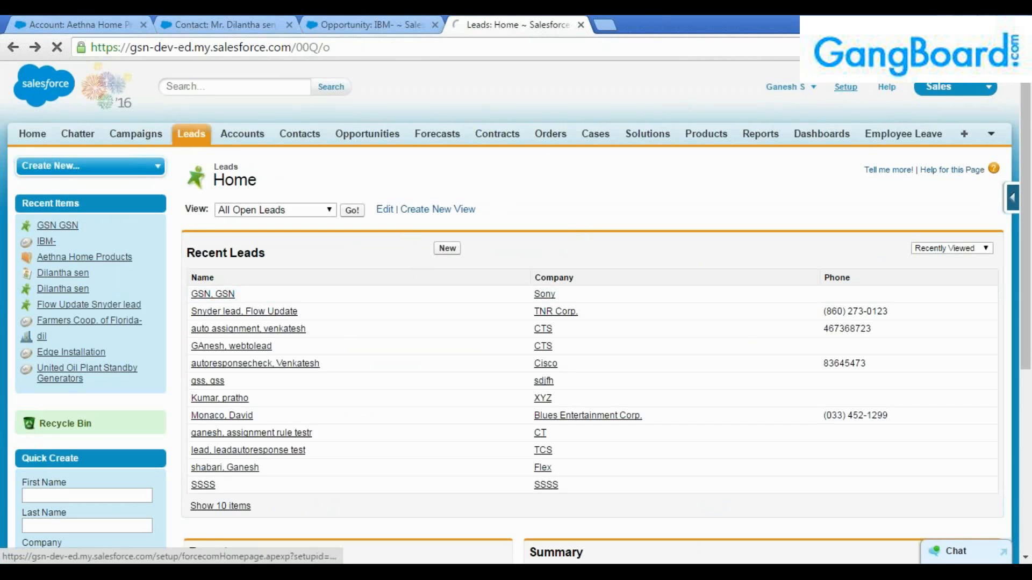
Find Web-to-Lead in Setup through Quick Find 'we' and open its settings.
{"action": "left_click", "coordinate": [844, 87]}
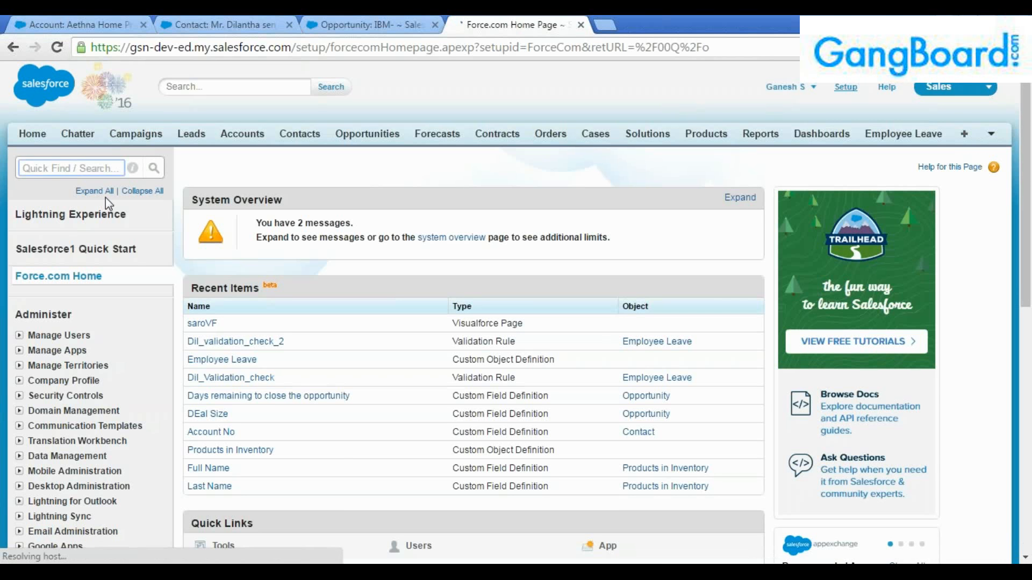
{"action": "type", "text": "we"}
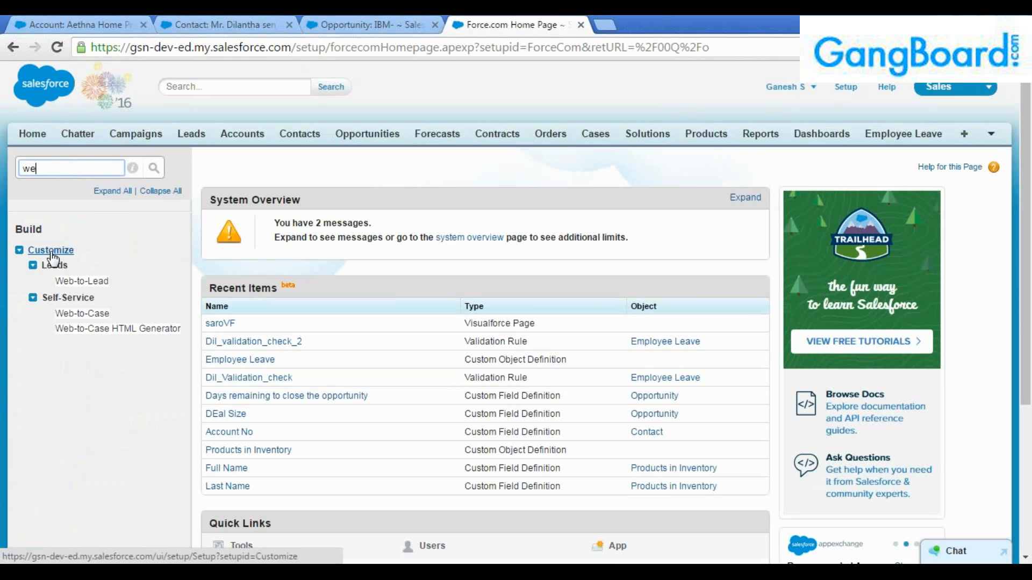
{"action": "left_click", "coordinate": [78, 286]}
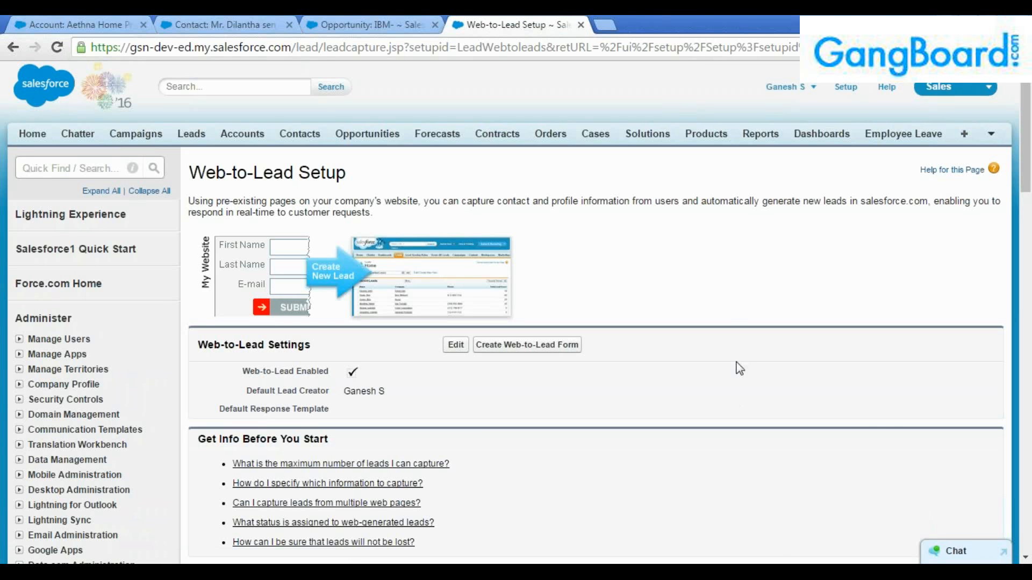
{"action": "scroll", "coordinate": [850, 408], "scroll_direction": "down", "scroll_amount": 3}
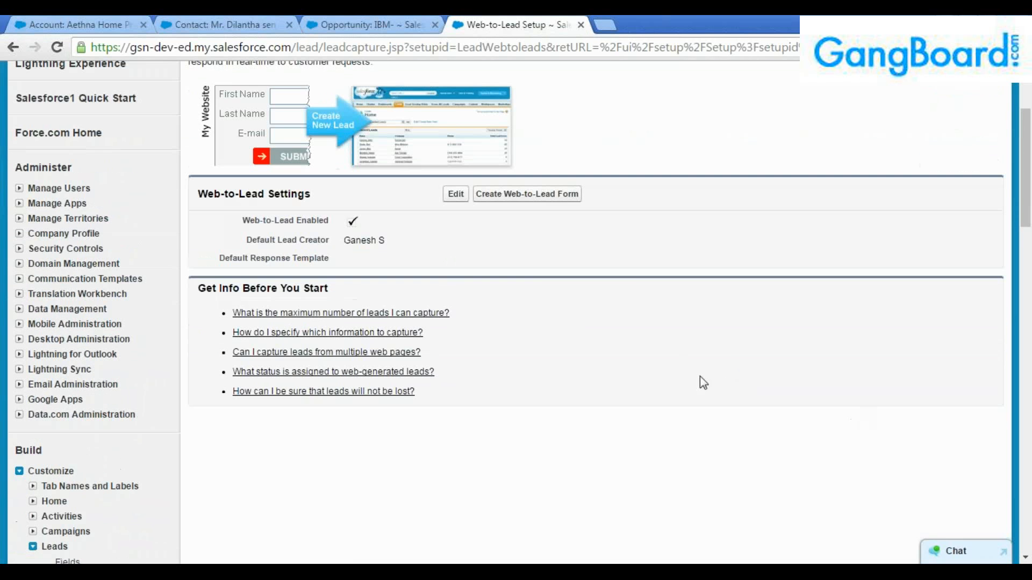
Peek at the form creator and the settings edit page, leaving Web-to-Lead settings unchanged.
{"action": "left_click", "coordinate": [521, 202]}
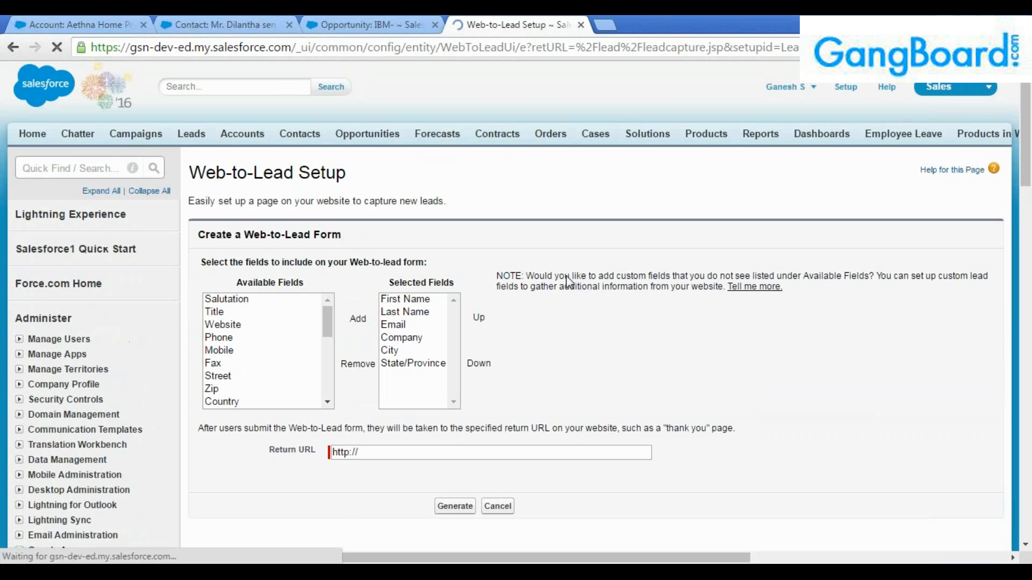
{"action": "left_click", "coordinate": [14, 49]}
{"action": "left_click", "coordinate": [456, 194]}
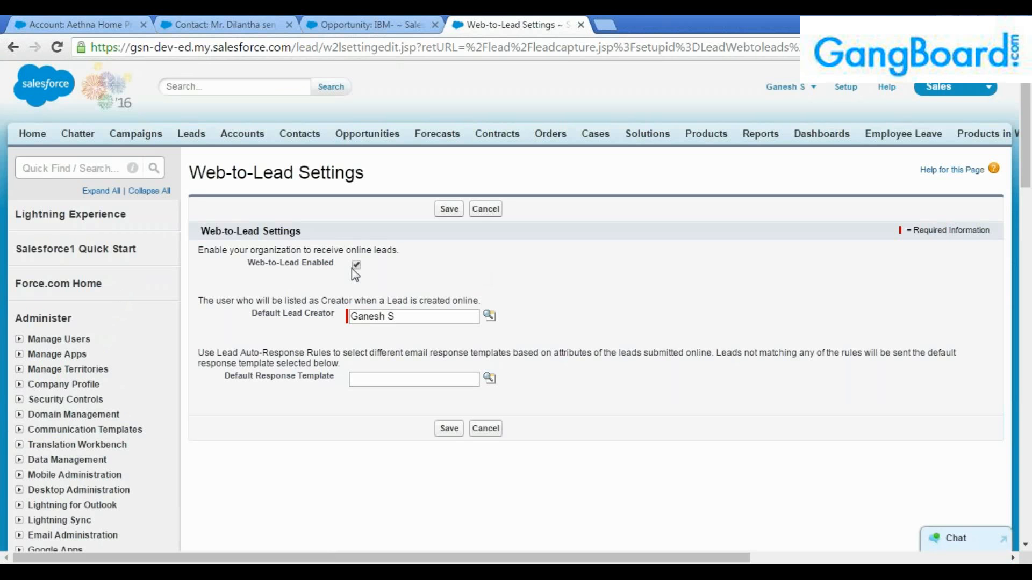
{"action": "left_click", "coordinate": [485, 210]}
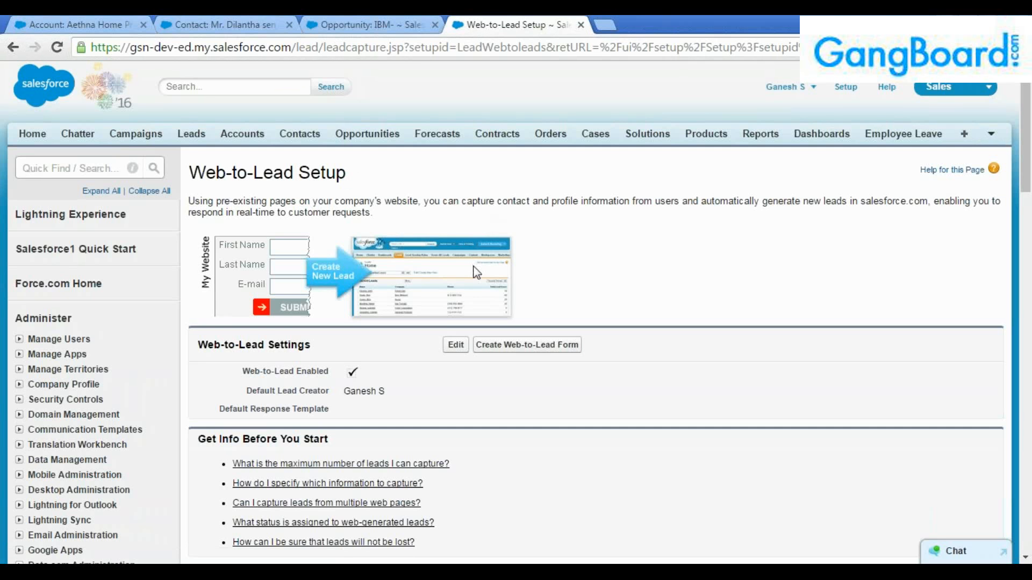
Start a Web-to-Lead form, add Country and Phone, and move Phone below Company.
{"action": "left_click", "coordinate": [527, 345]}
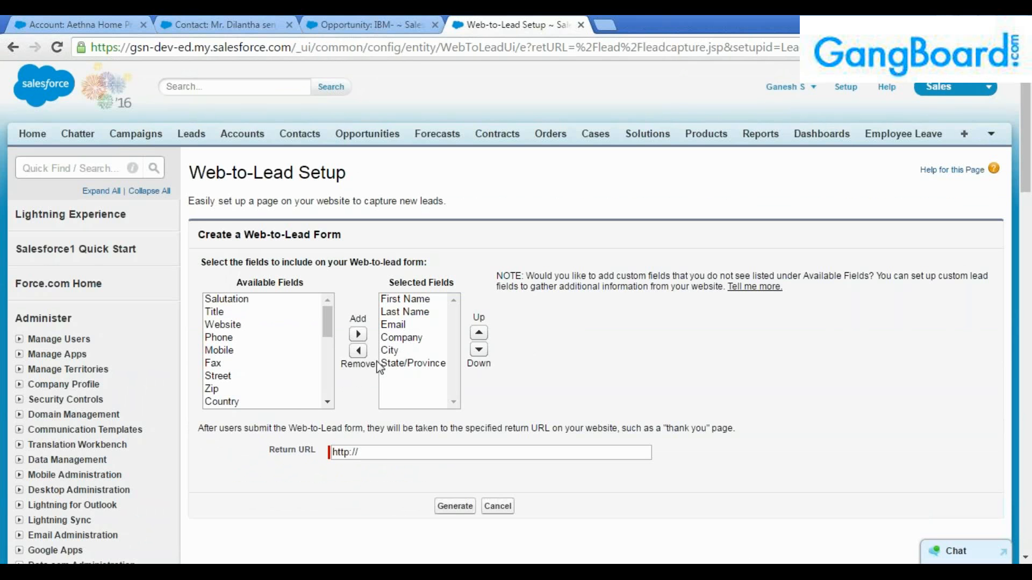
{"action": "left_click", "coordinate": [243, 403]}
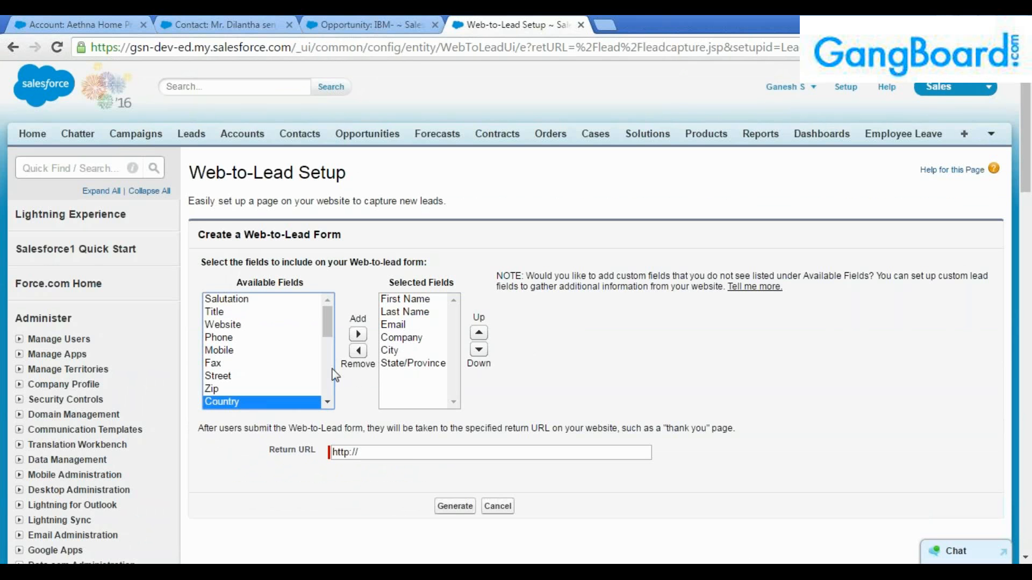
{"action": "left_click", "coordinate": [358, 335]}
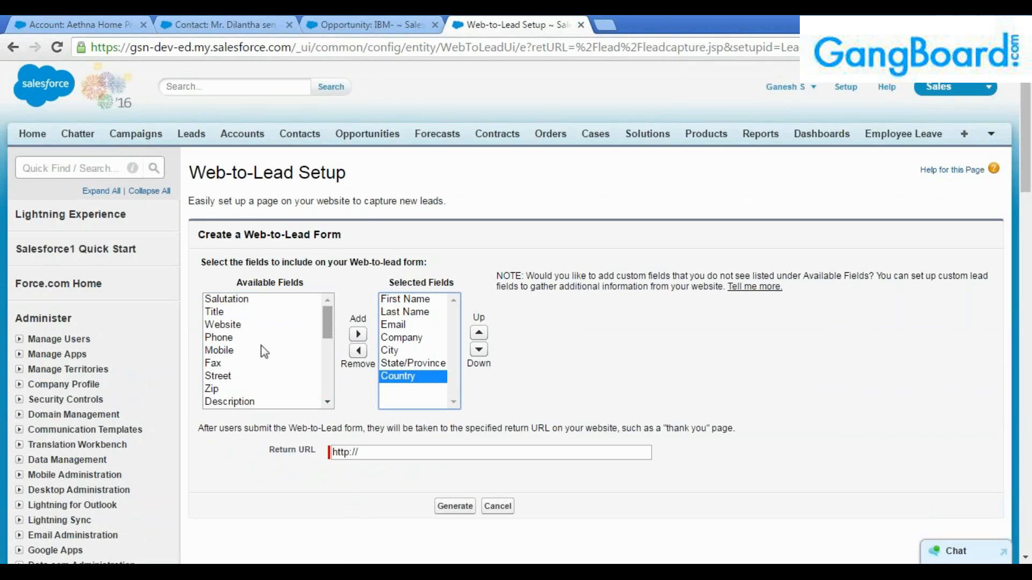
{"action": "left_click", "coordinate": [234, 338]}
{"action": "left_click", "coordinate": [358, 334]}
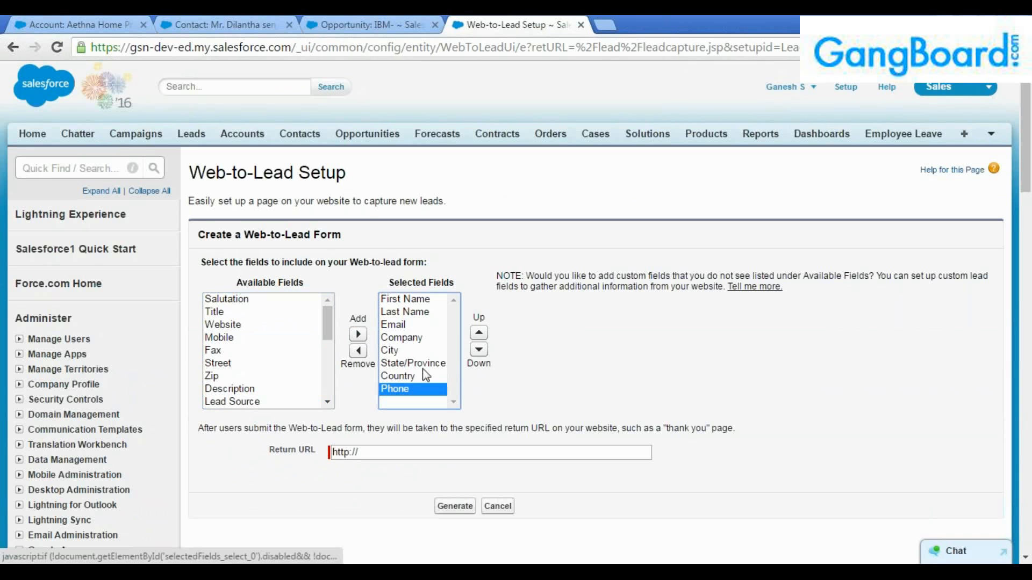
{"action": "left_click", "coordinate": [479, 333]}
{"action": "left_click", "coordinate": [479, 333]}
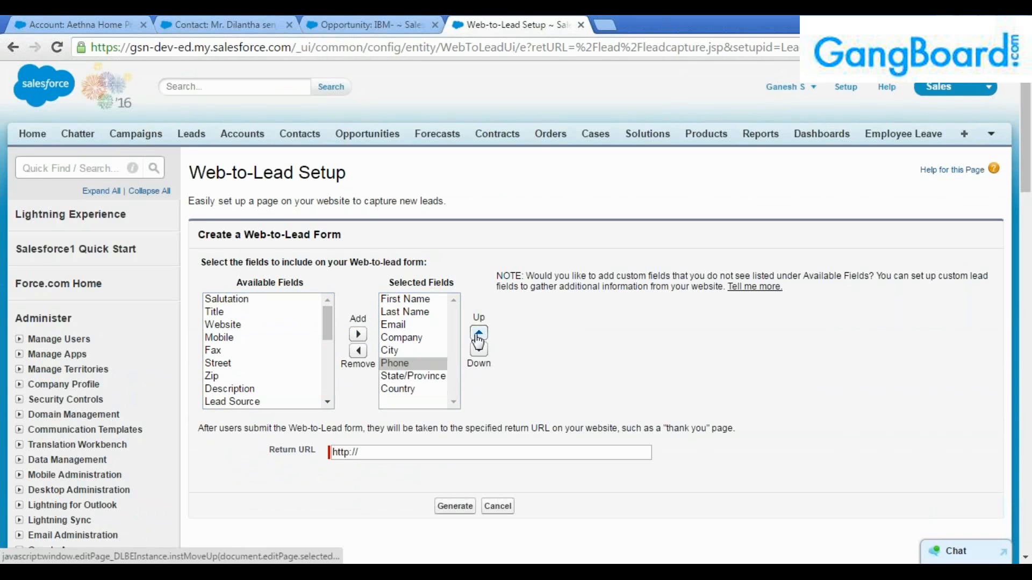
{"action": "left_click", "coordinate": [478, 333]}
{"action": "mouse_move", "coordinate": [328, 337]}
{"action": "left_mouse_down"}
{"action": "mouse_move", "coordinate": [326, 396]}
{"action": "mouse_move", "coordinate": [323, 325]}
{"action": "left_mouse_up"}
Add Rating and Lead Source to the form's Selected Fields.
{"action": "left_click", "coordinate": [241, 334]}
{"action": "left_click", "coordinate": [358, 334]}
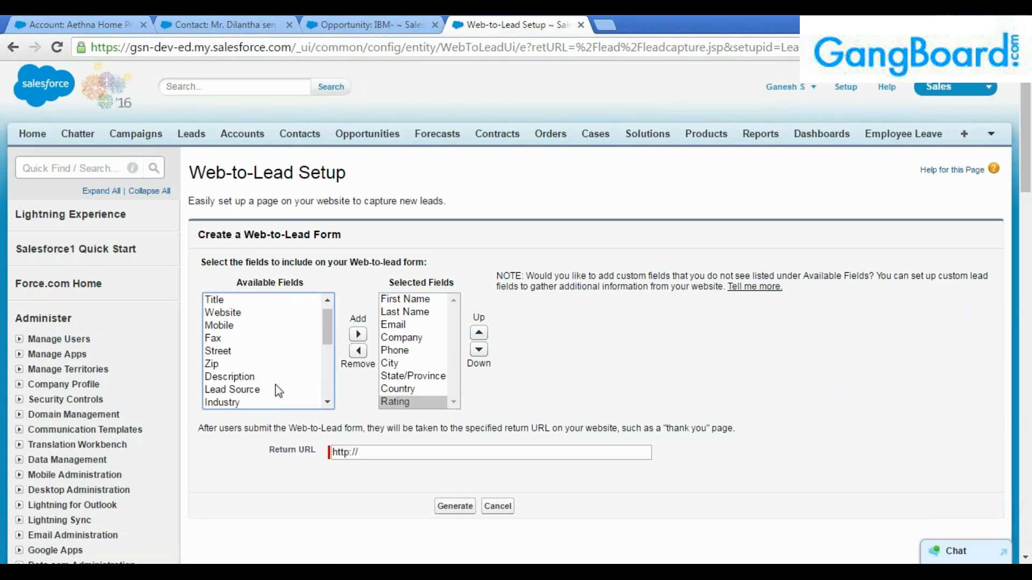
{"action": "left_click", "coordinate": [241, 390]}
{"action": "left_click", "coordinate": [358, 334]}
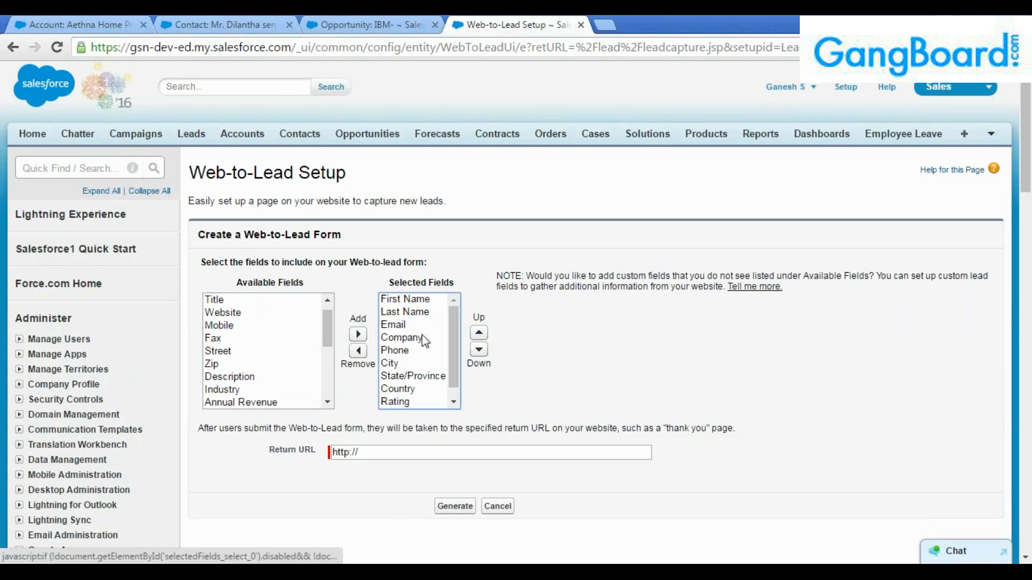
{"action": "scroll", "coordinate": [425, 341], "scroll_direction": "down", "scroll_amount": 1}
{"action": "mouse_move", "coordinate": [326, 329]}
{"action": "left_mouse_down"}
{"action": "mouse_move", "coordinate": [329, 397]}
{"action": "mouse_move", "coordinate": [314, 317]}
{"action": "left_mouse_up"}
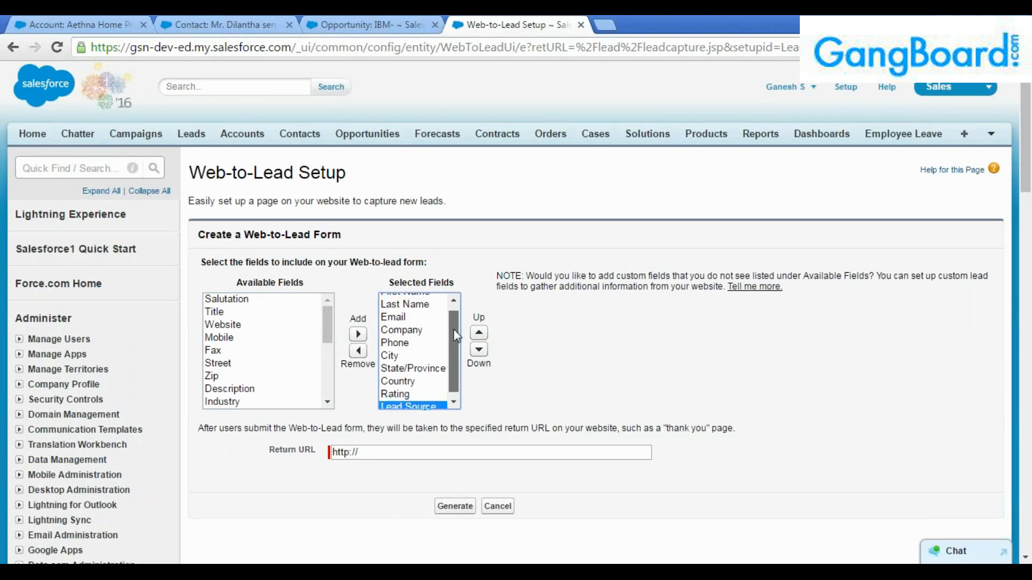
{"action": "left_click_drag", "start_coordinate": [454, 344], "coordinate": [453, 409]}
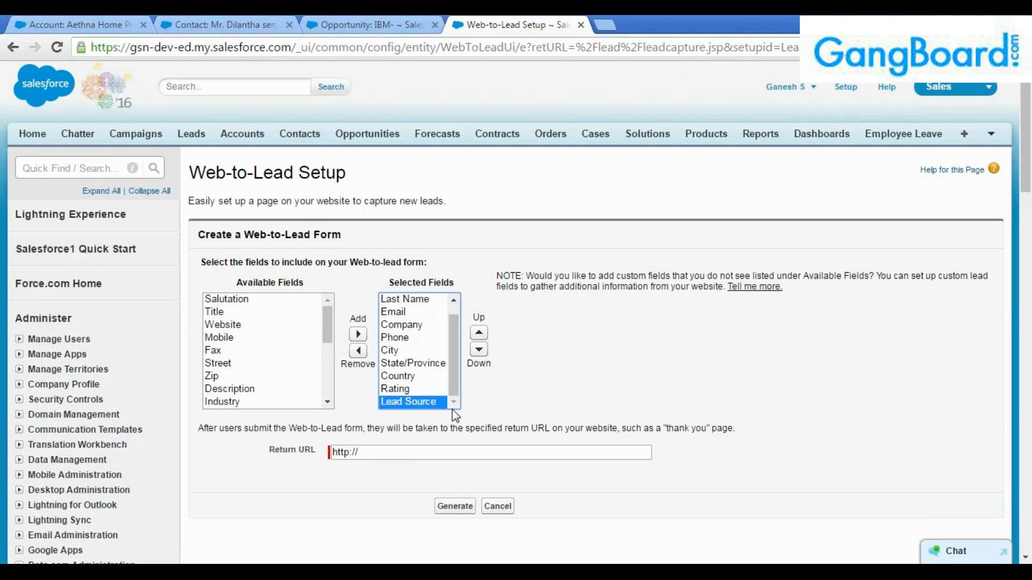
{"action": "left_click", "coordinate": [410, 453]}
{"action": "scroll", "coordinate": [779, 397], "scroll_direction": "down", "scroll_amount": 2}
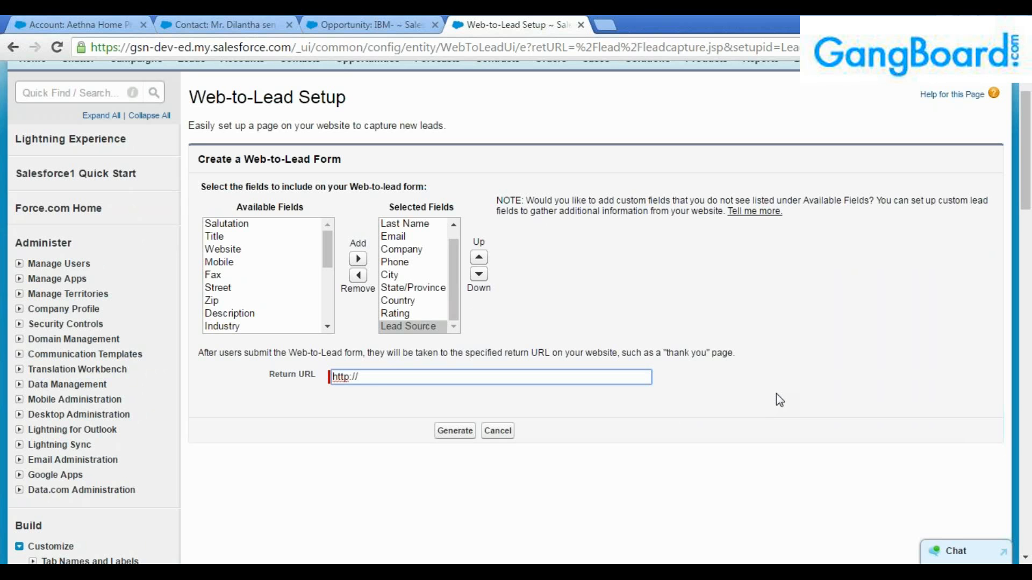
{"action": "type", "text": "www.salesforce.com"}
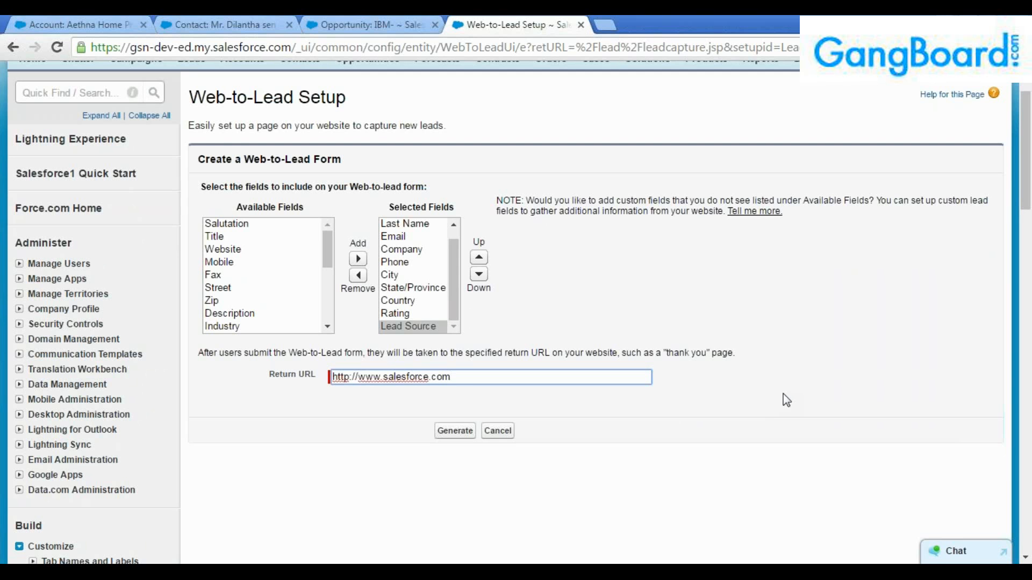
{"action": "left_click", "coordinate": [606, 25]}
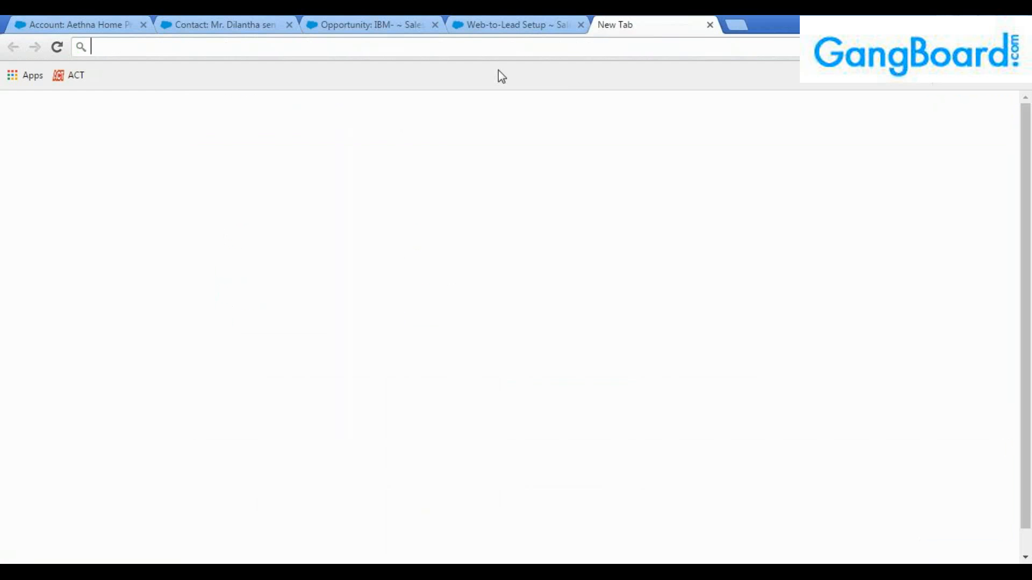
{"action": "type", "text": "ibm"}
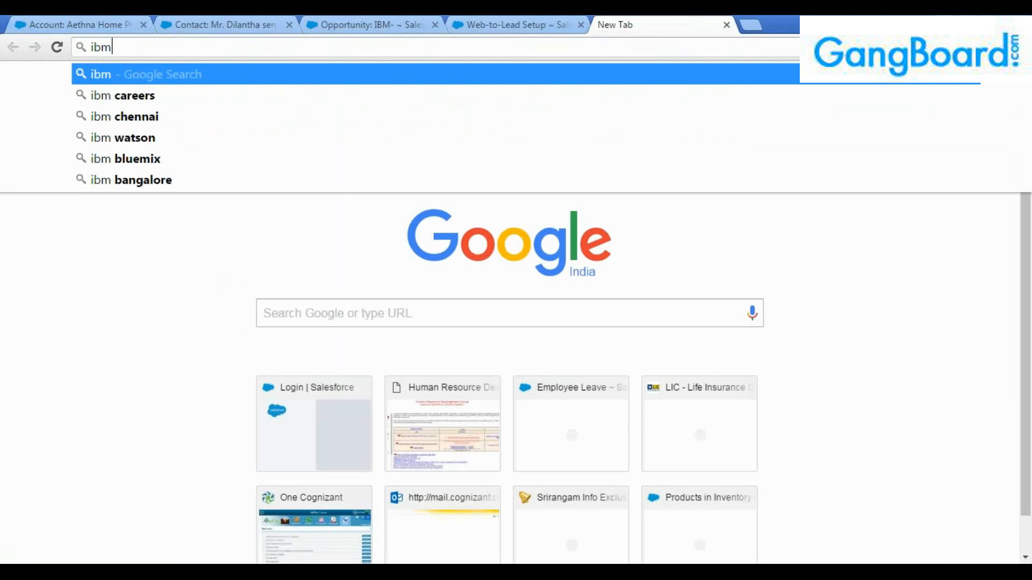
{"action": "key", "text": "Return"}
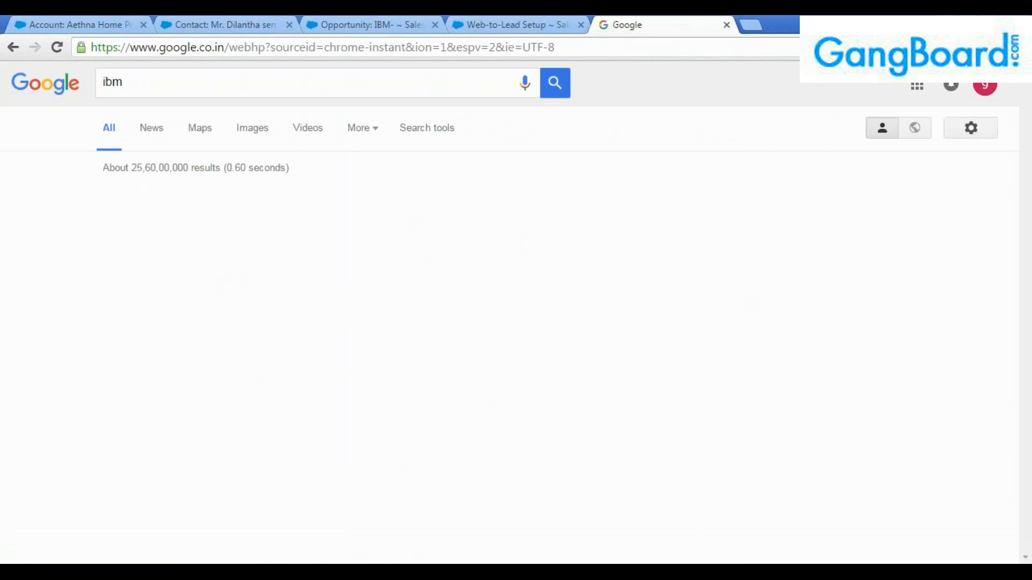
{"action": "scroll", "coordinate": [166, 213], "scroll_direction": "down", "scroll_amount": 3}
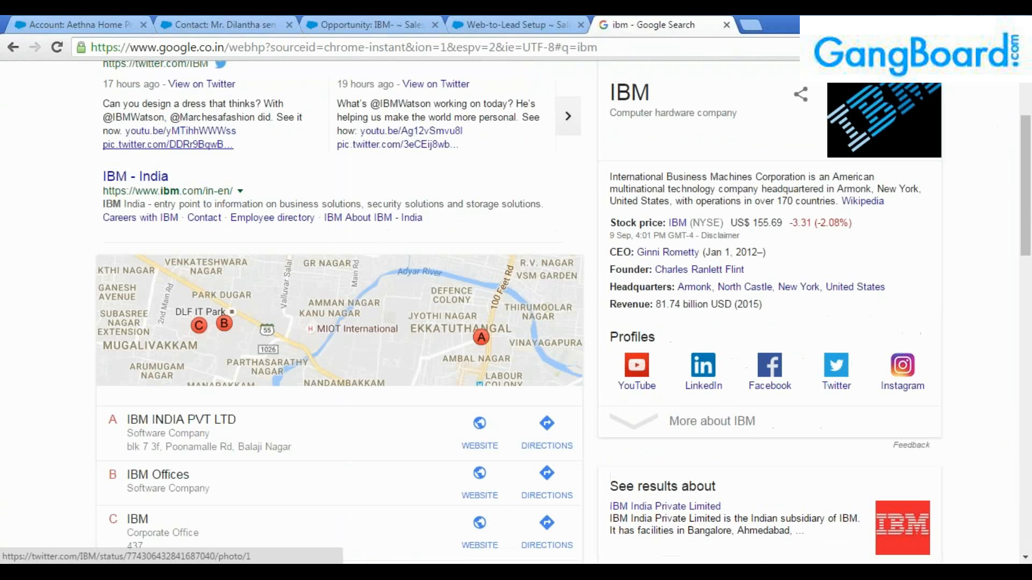
{"action": "left_click", "coordinate": [135, 177]}
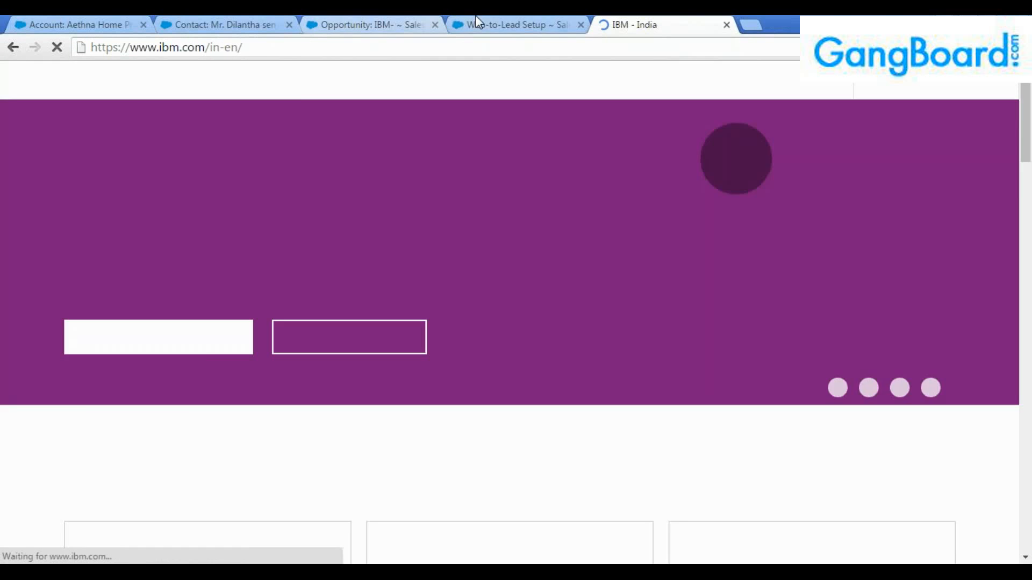
{"action": "left_click", "coordinate": [475, 18]}
{"action": "left_click", "coordinate": [404, 19]}
{"action": "left_click", "coordinate": [477, 23]}
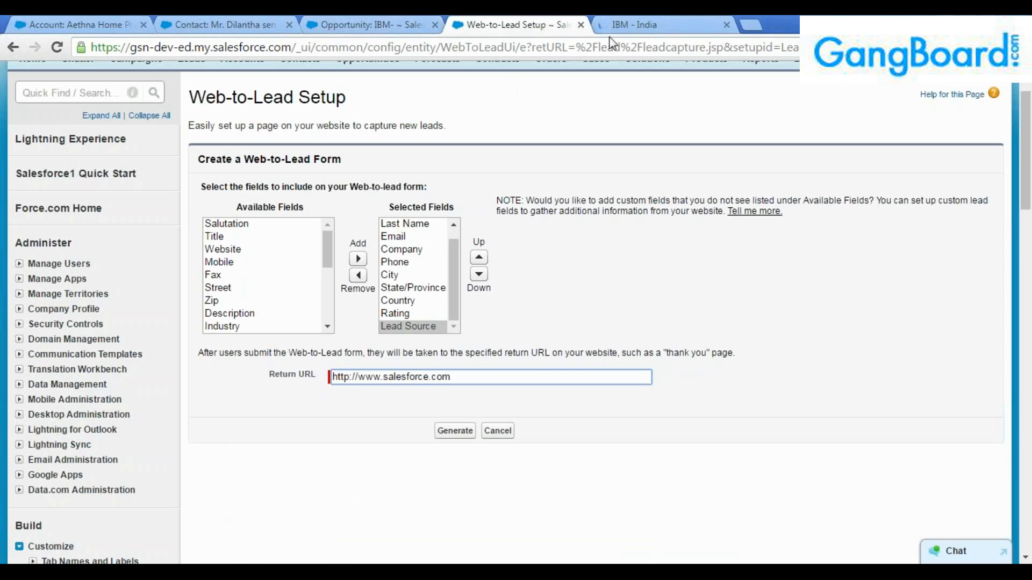
{"action": "left_click", "coordinate": [637, 22]}
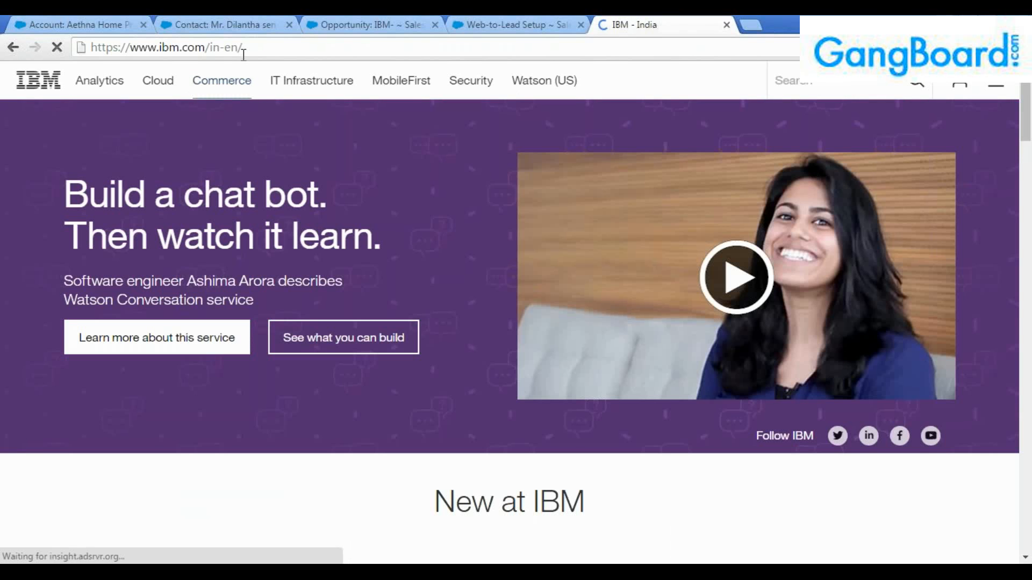
{"action": "left_click_drag", "start_coordinate": [263, 54], "coordinate": [86, 47]}
{"action": "key", "text": "ctrl+c"}
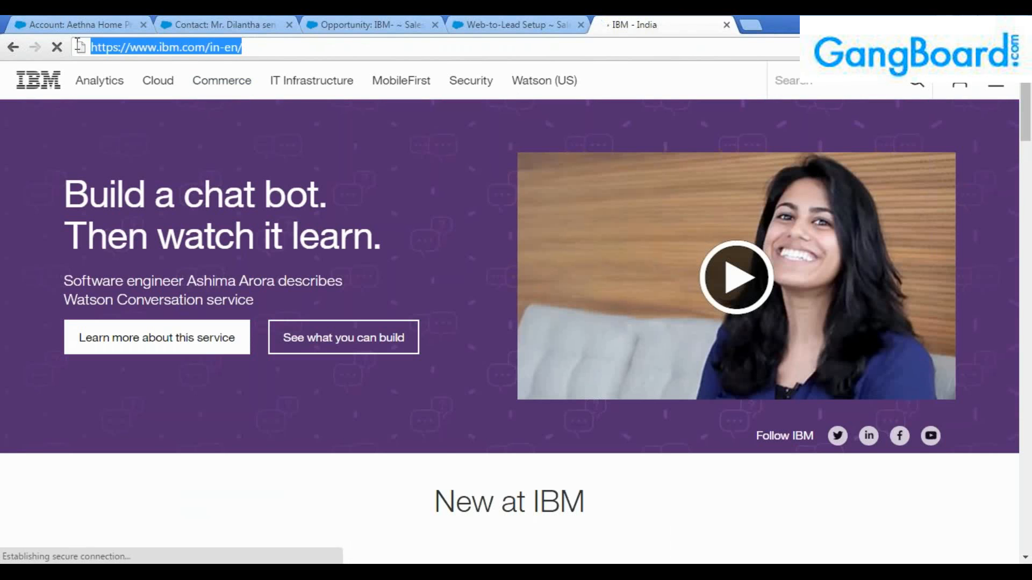
{"action": "left_click", "coordinate": [510, 23]}
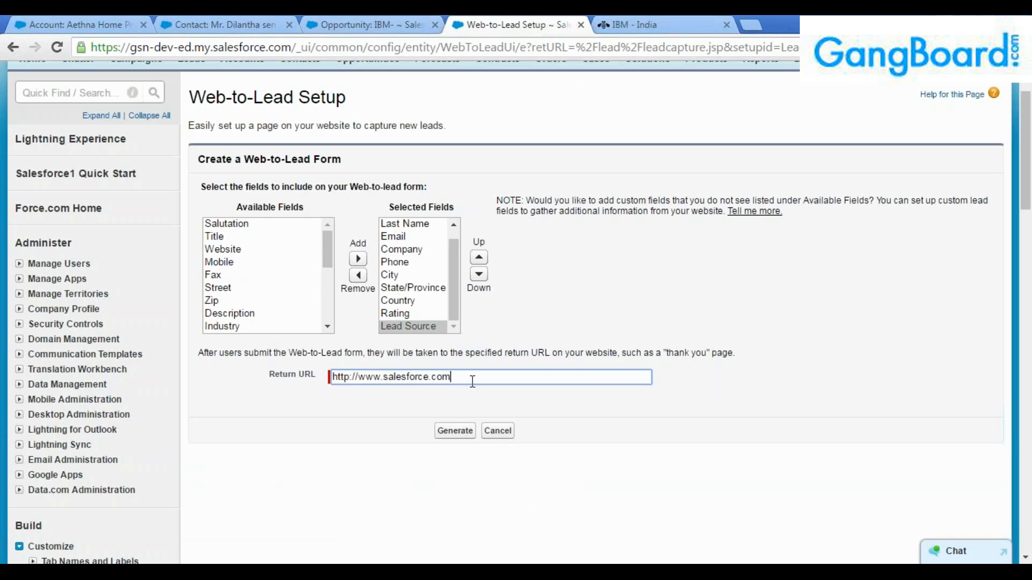
{"action": "left_click_drag", "start_coordinate": [472, 379], "coordinate": [221, 371]}
{"action": "key", "text": "ctrl+v"}
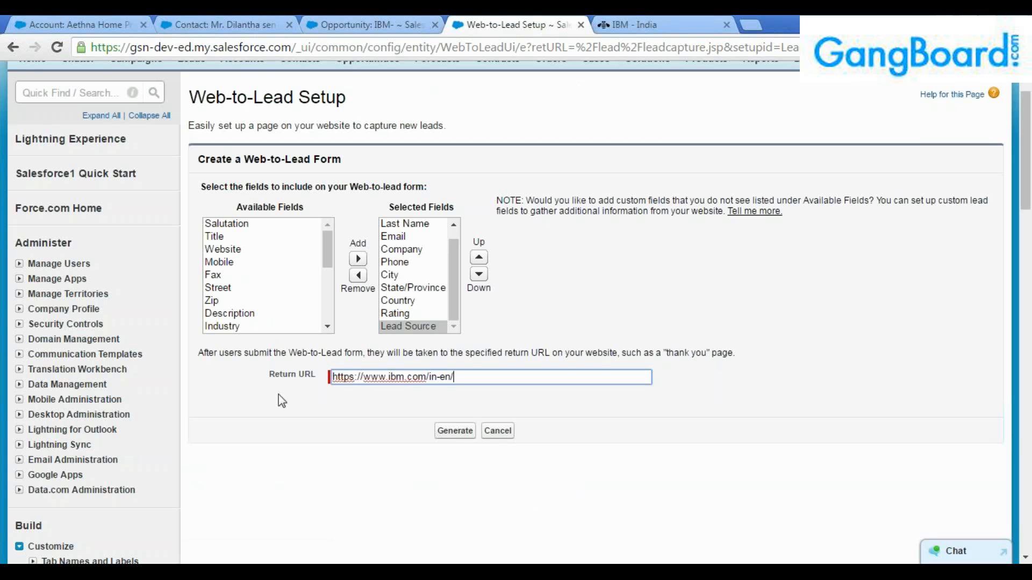
Generate the form HTML and scroll through it to the Lead Source field and submit input.
{"action": "left_click", "coordinate": [458, 435]}
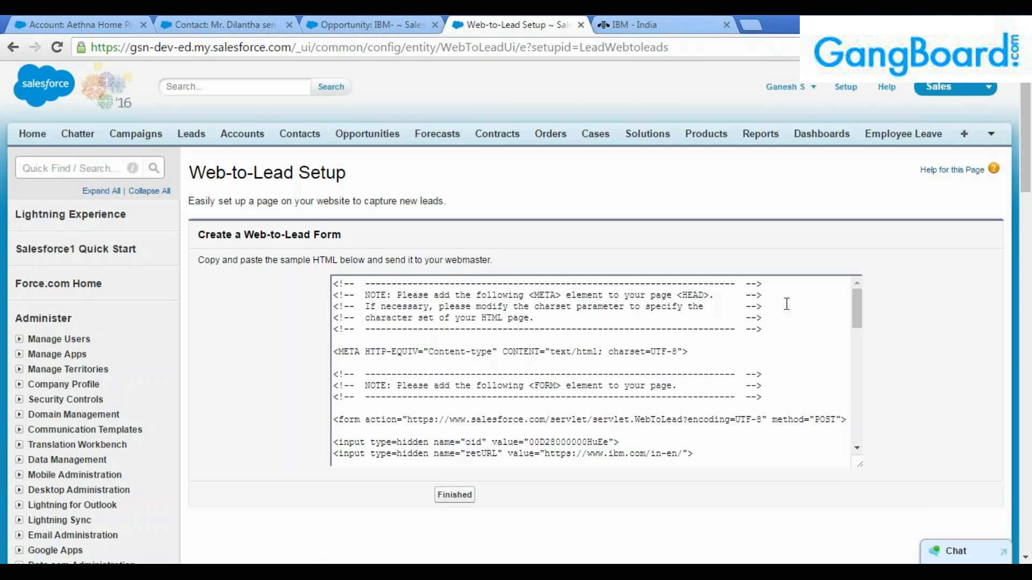
{"action": "scroll", "coordinate": [784, 331], "scroll_direction": "down", "scroll_amount": 1}
{"action": "scroll", "coordinate": [785, 331], "scroll_direction": "down", "scroll_amount": 3}
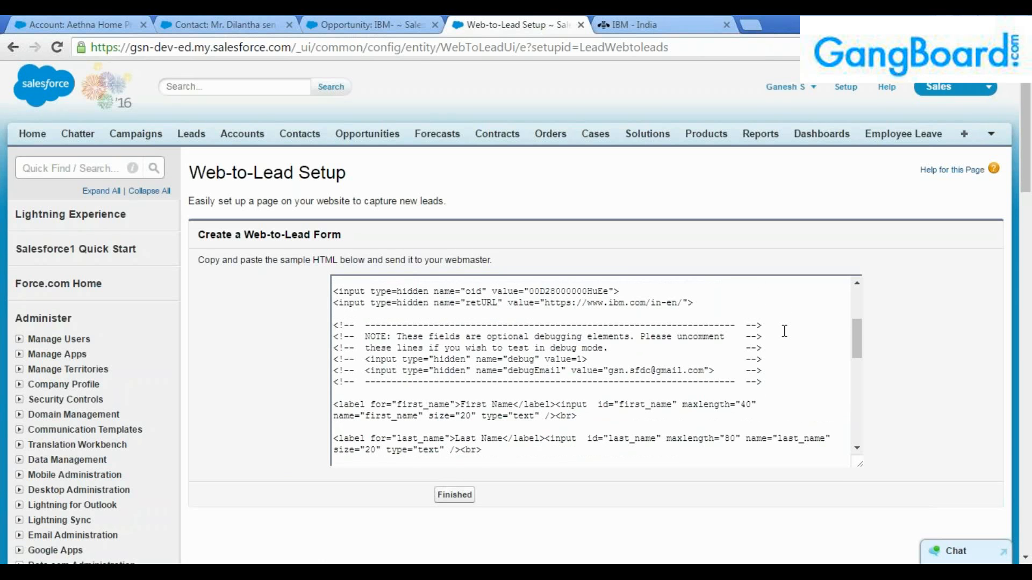
{"action": "scroll", "coordinate": [766, 339], "scroll_direction": "down", "scroll_amount": 3}
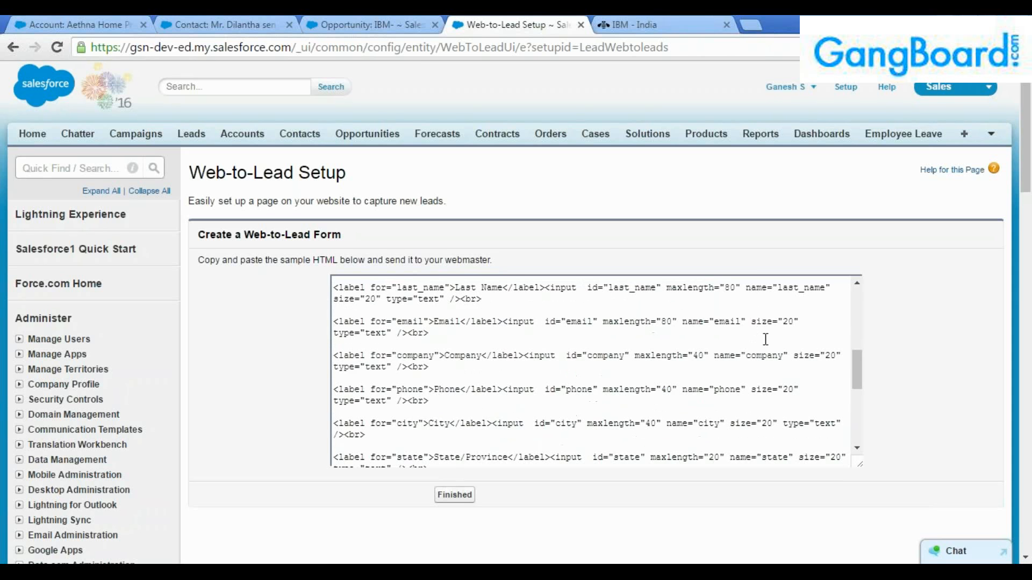
{"action": "scroll", "coordinate": [766, 339], "scroll_direction": "down", "scroll_amount": 2}
{"action": "scroll", "coordinate": [769, 339], "scroll_direction": "up", "scroll_amount": 15}
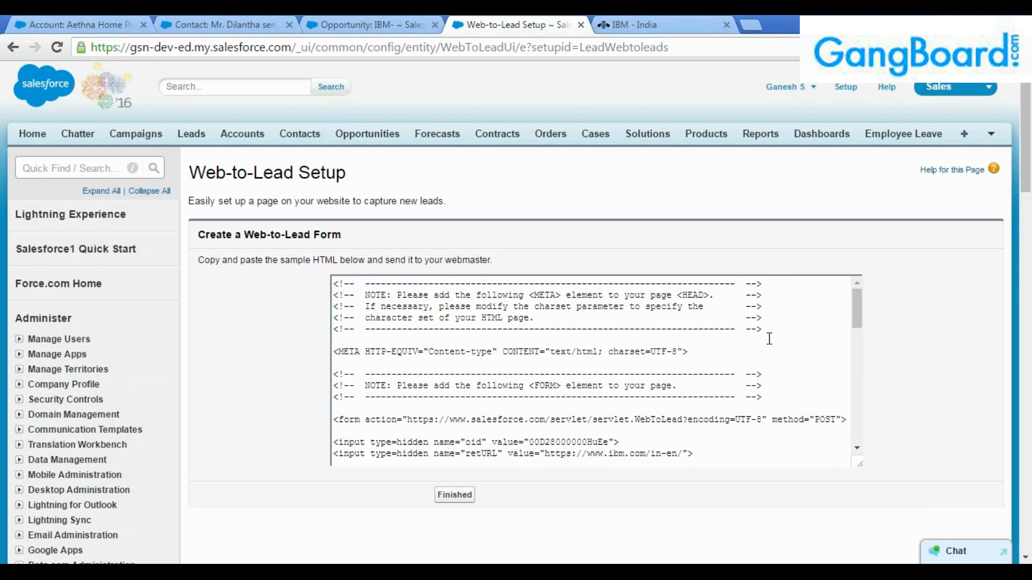
{"action": "scroll", "coordinate": [770, 338], "scroll_direction": "down", "scroll_amount": 5}
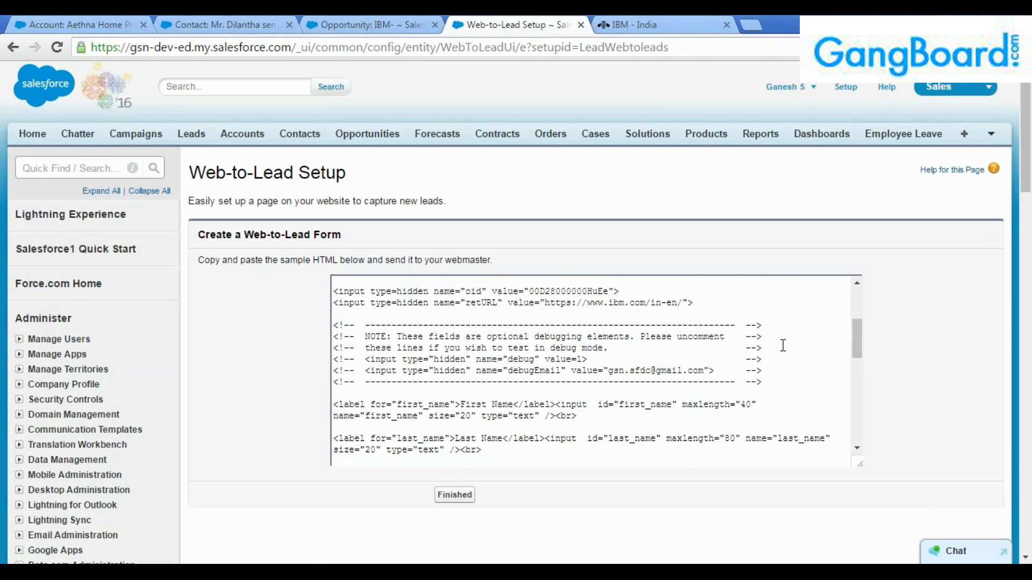
{"action": "scroll", "coordinate": [783, 346], "scroll_direction": "down", "scroll_amount": 2}
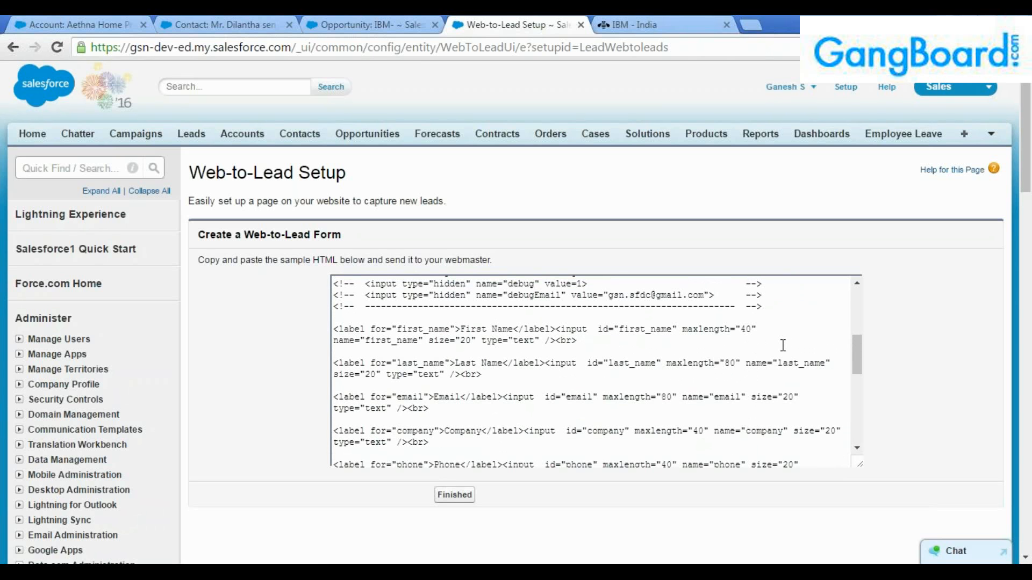
{"action": "scroll", "coordinate": [783, 346], "scroll_direction": "down", "scroll_amount": 2}
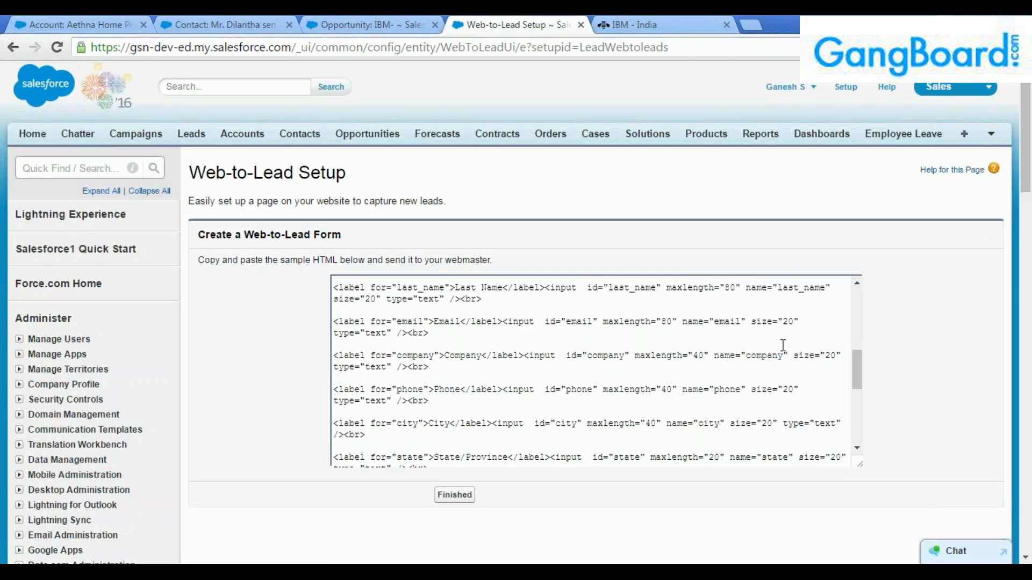
{"action": "scroll", "coordinate": [783, 345], "scroll_direction": "down", "scroll_amount": 6}
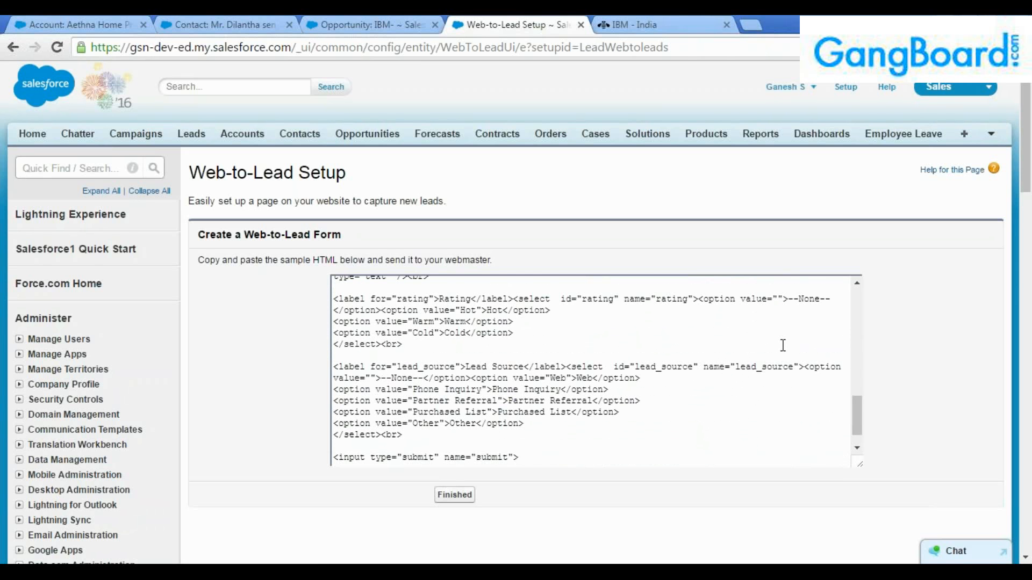
{"action": "scroll", "coordinate": [783, 346], "scroll_direction": "down", "scroll_amount": 1}
{"action": "scroll", "coordinate": [783, 346], "scroll_direction": "up", "scroll_amount": 10}
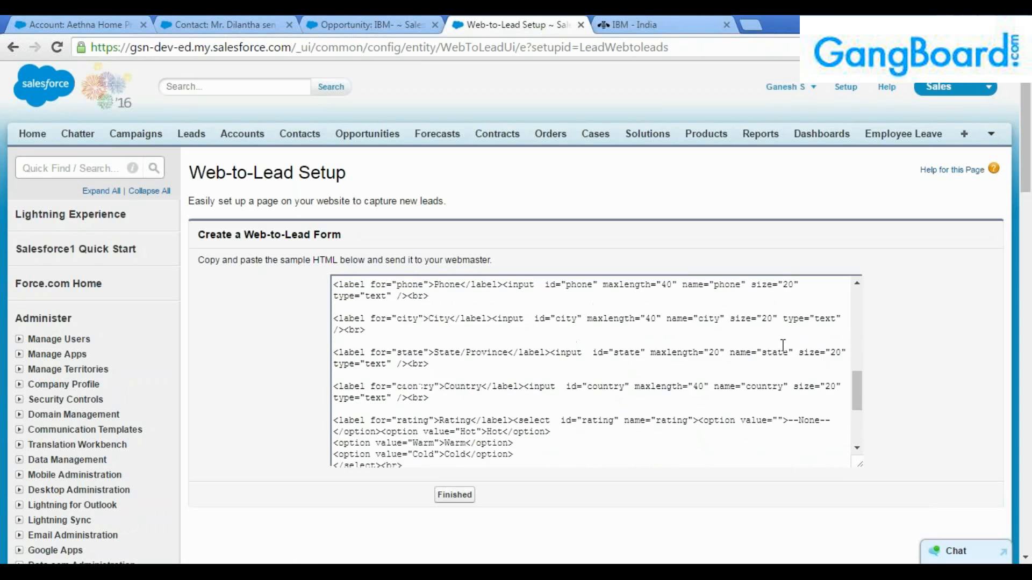
{"action": "scroll", "coordinate": [783, 346], "scroll_direction": "up", "scroll_amount": 5}
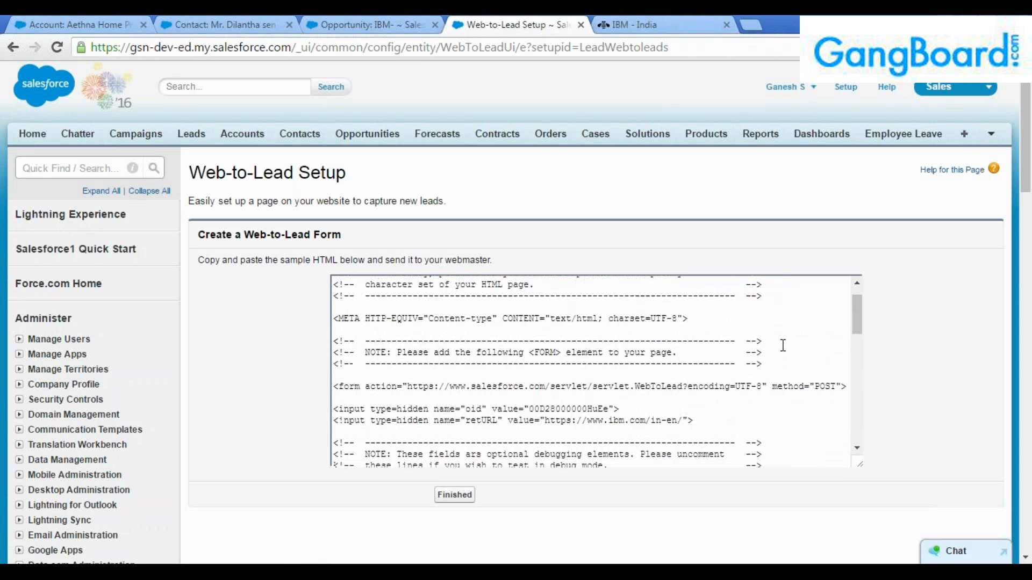
{"action": "scroll", "coordinate": [783, 345], "scroll_direction": "down", "scroll_amount": 12}
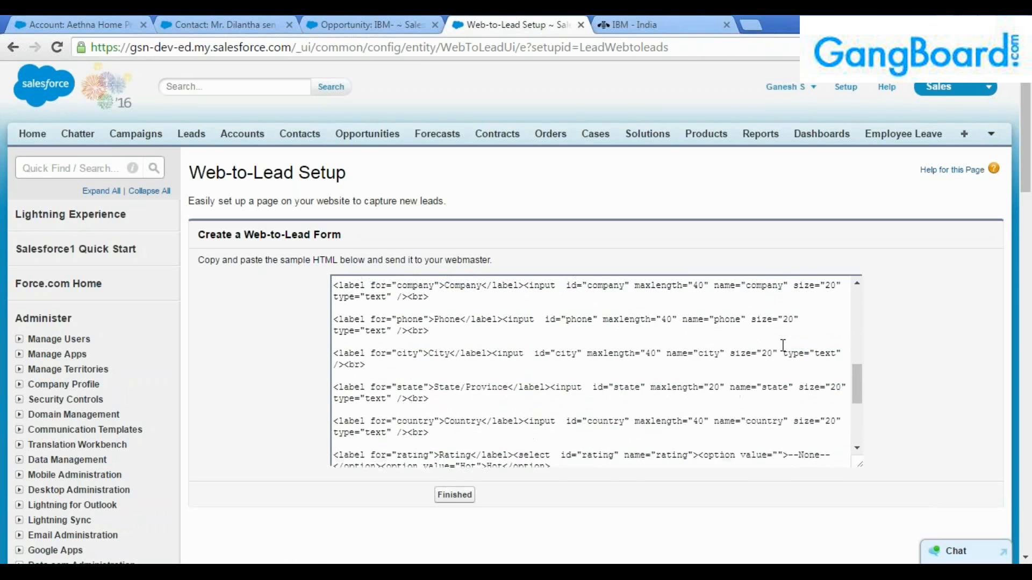
{"action": "scroll", "coordinate": [783, 345], "scroll_direction": "down", "scroll_amount": 1}
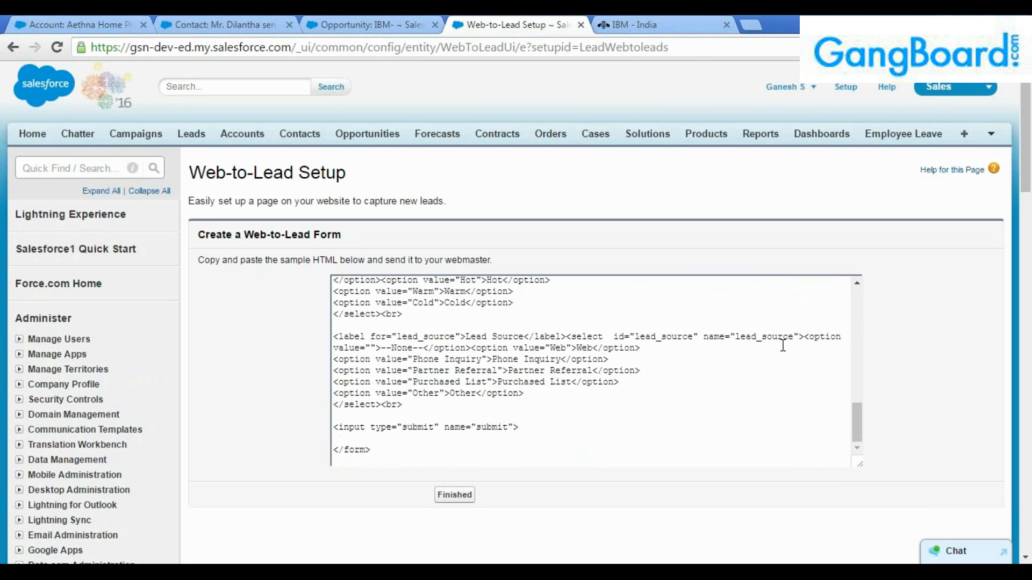
{"action": "scroll", "coordinate": [783, 345], "scroll_direction": "down", "scroll_amount": 2}
{"action": "left_click_drag", "start_coordinate": [382, 382], "coordinate": [254, 105]}
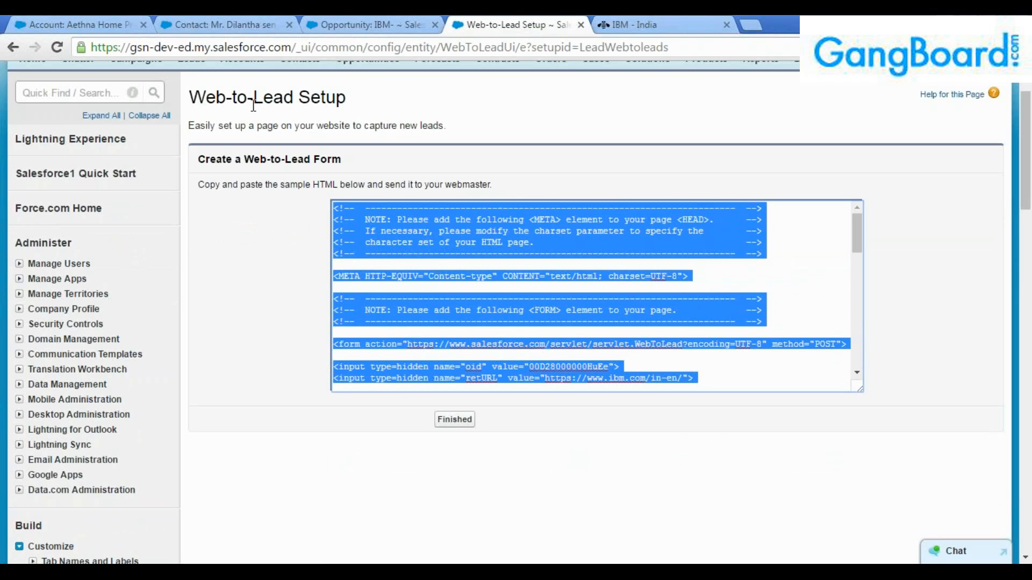
Select the generated HTML from the opening comment through the closing </form> tag.
{"action": "left_click", "coordinate": [547, 315]}
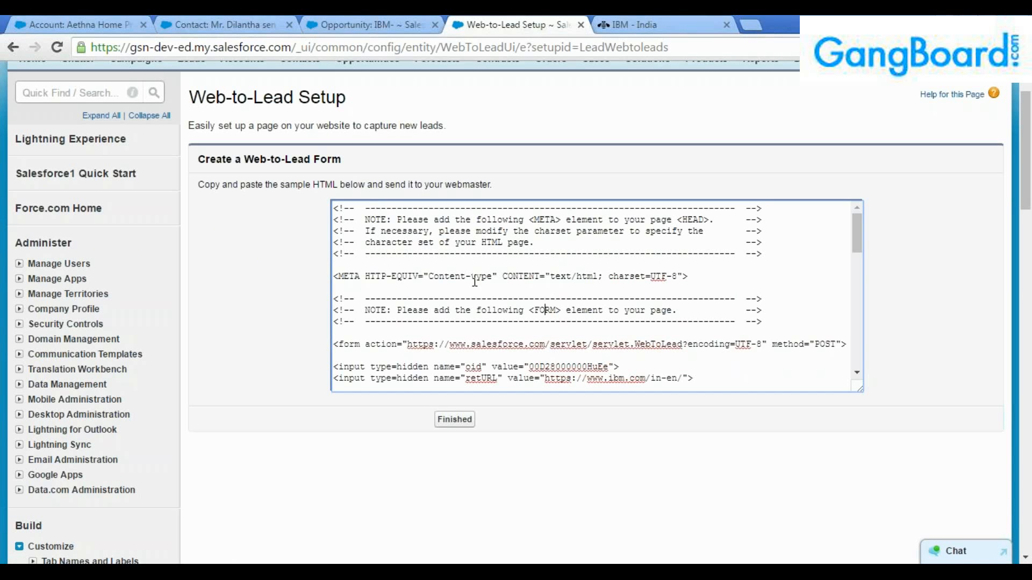
{"action": "left_click_drag", "start_coordinate": [335, 208], "coordinate": [587, 372]}
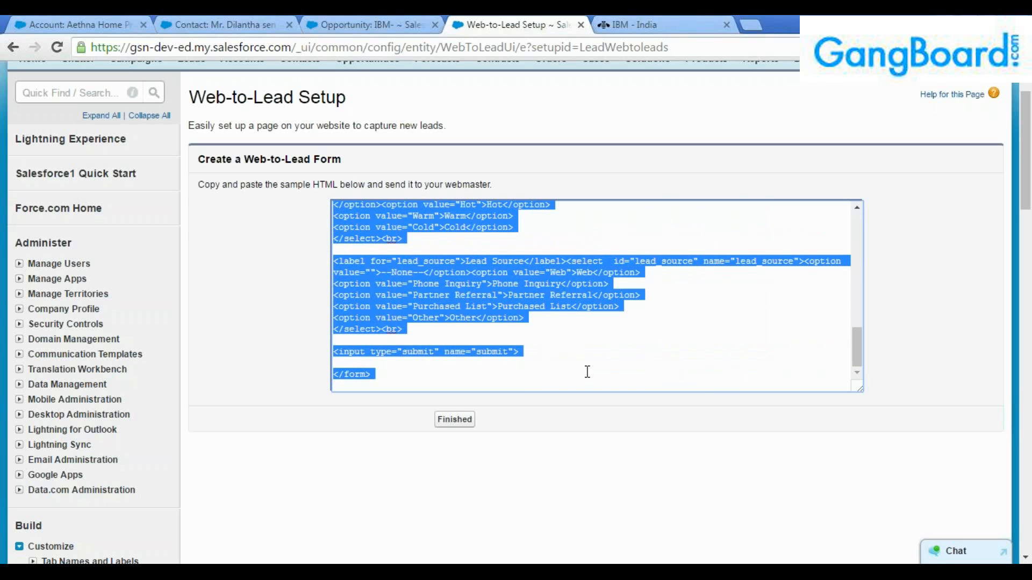
{"action": "left_click", "coordinate": [525, 373]}
{"action": "left_click_drag", "start_coordinate": [385, 373], "coordinate": [274, 131]}
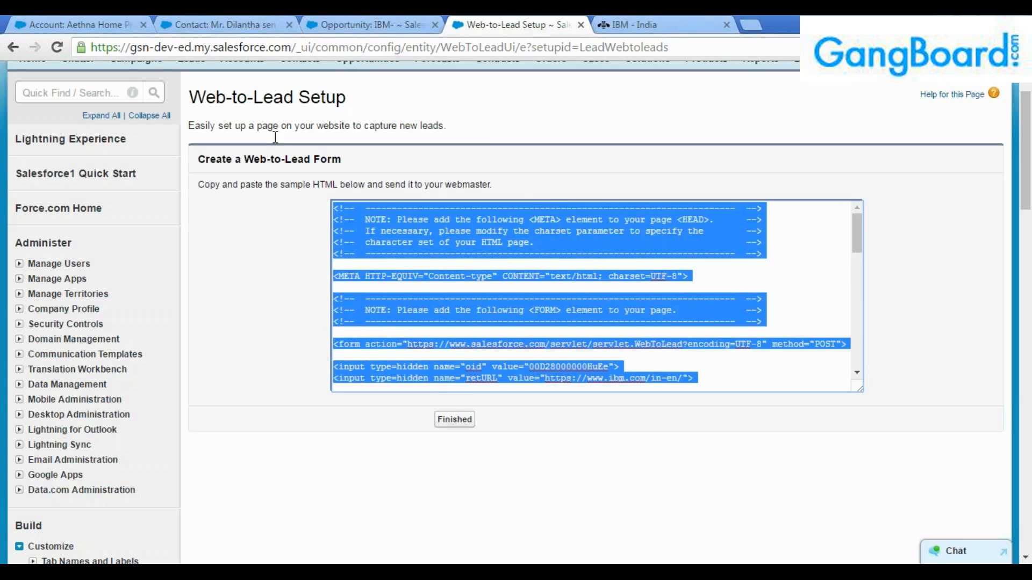
{"action": "left_click", "coordinate": [490, 263]}
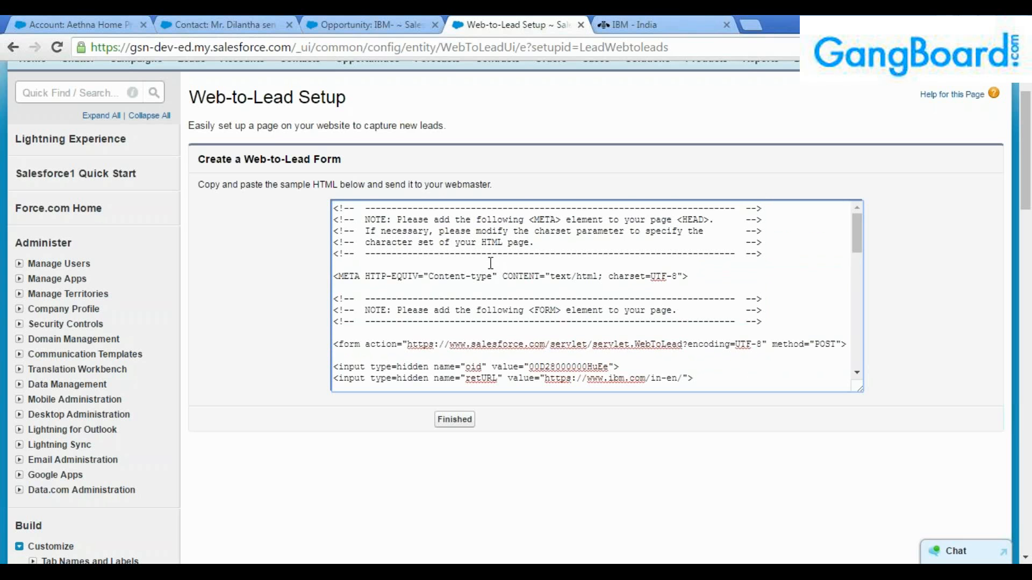
{"action": "left_click_drag", "start_coordinate": [334, 220], "coordinate": [576, 383]}
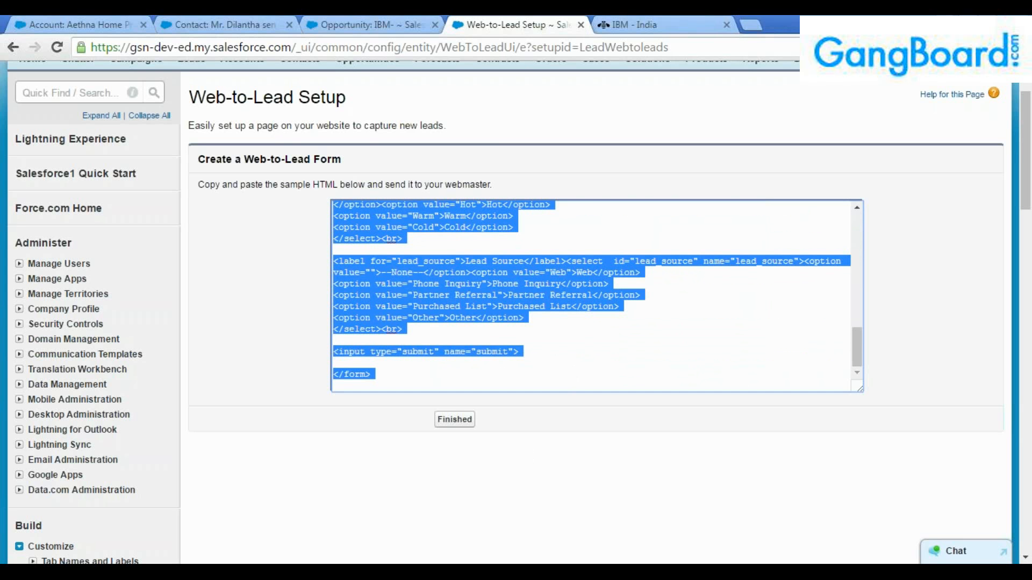
Replace the Notepad notes with the copied Web-to-Lead form code.
{"action": "key", "text": "alt+Tab"}
{"action": "key", "text": "ctrl+a"}
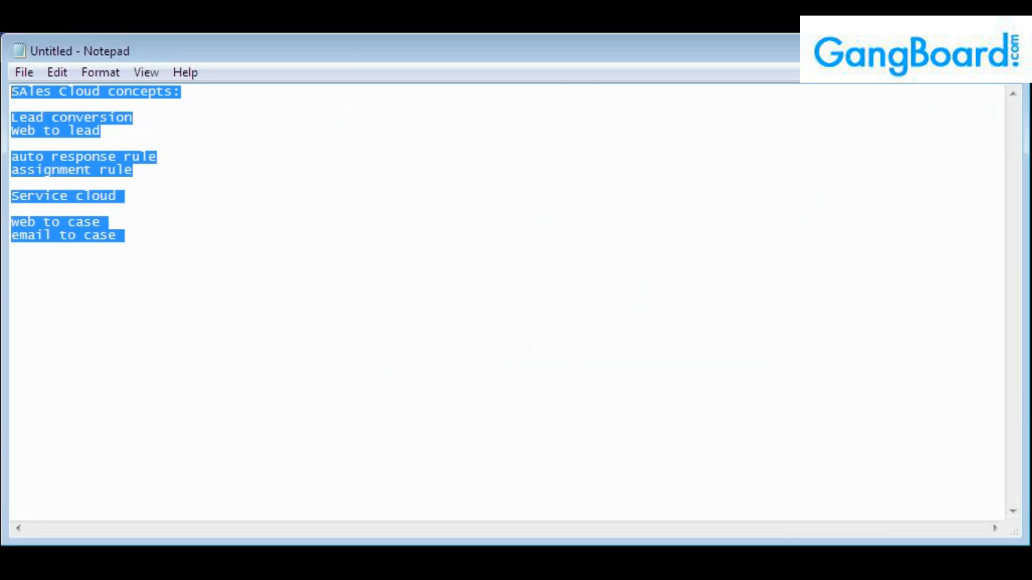
{"action": "key", "text": "ctrl+v"}
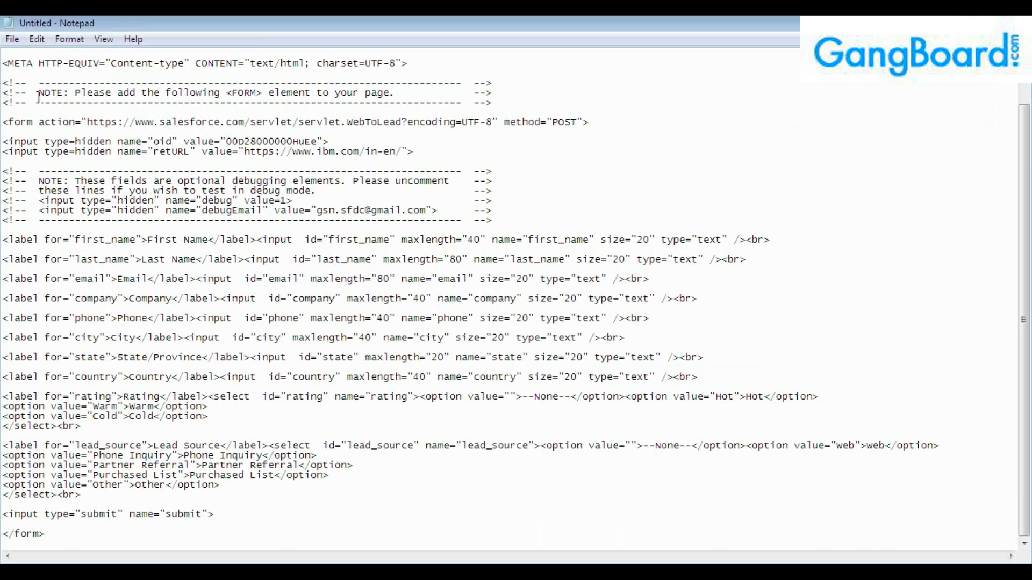
Save the Notepad file as webtolead.html.
{"action": "left_click", "coordinate": [12, 39]}
{"action": "left_click", "coordinate": [32, 88]}
{"action": "left_click", "coordinate": [114, 329]}
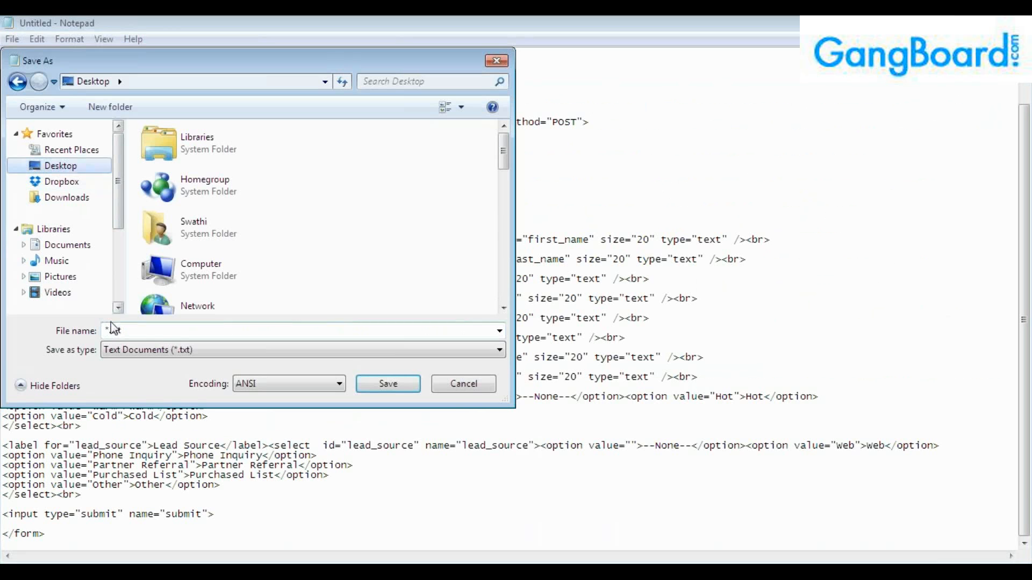
{"action": "double_click", "coordinate": [114, 328]}
{"action": "type", "text": "web"}
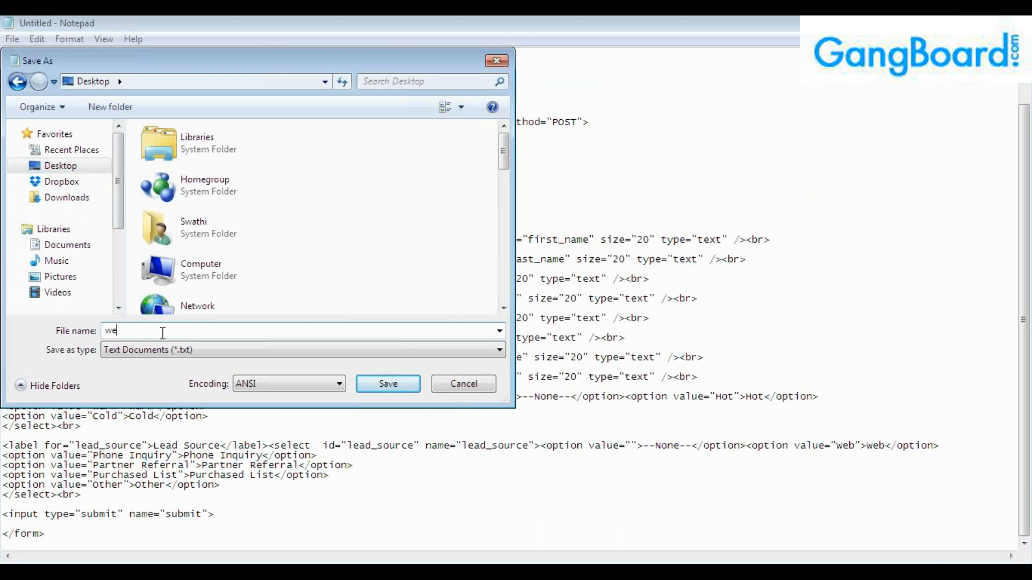
{"action": "type", "text": "tolead.html"}
{"action": "left_click", "coordinate": [405, 388]}
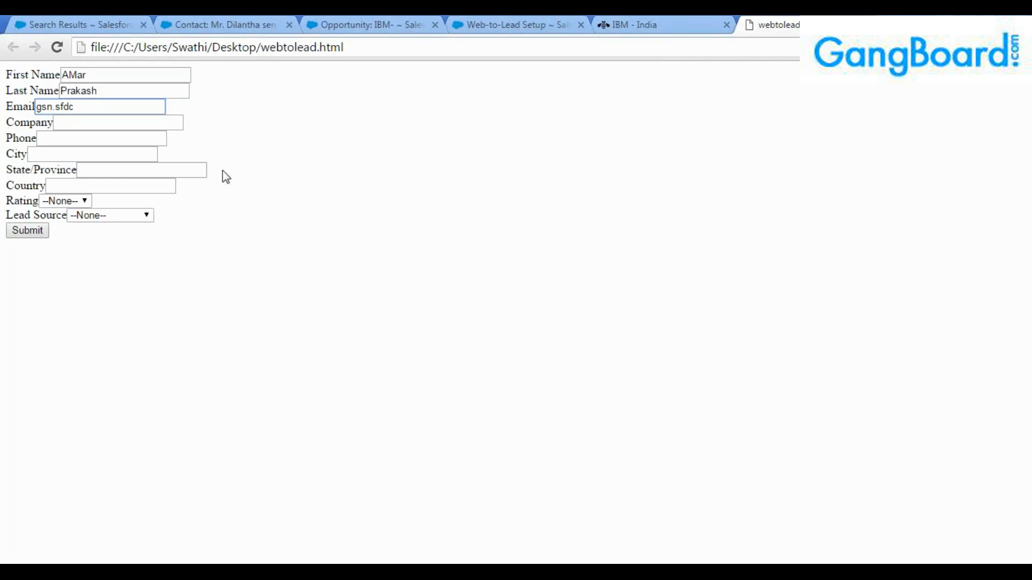
Look over the form's fields, check the Salesforce tab, and close the IBM - India tab.
{"action": "left_click", "coordinate": [357, 51]}
{"action": "left_click", "coordinate": [329, 122]}
{"action": "left_click", "coordinate": [117, 93]}
{"action": "key", "text": "Tab"}
{"action": "key", "text": "Tab"}
{"action": "key", "text": "Tab"}
{"action": "key", "text": "Tab"}
{"action": "left_click", "coordinate": [72, 241]}
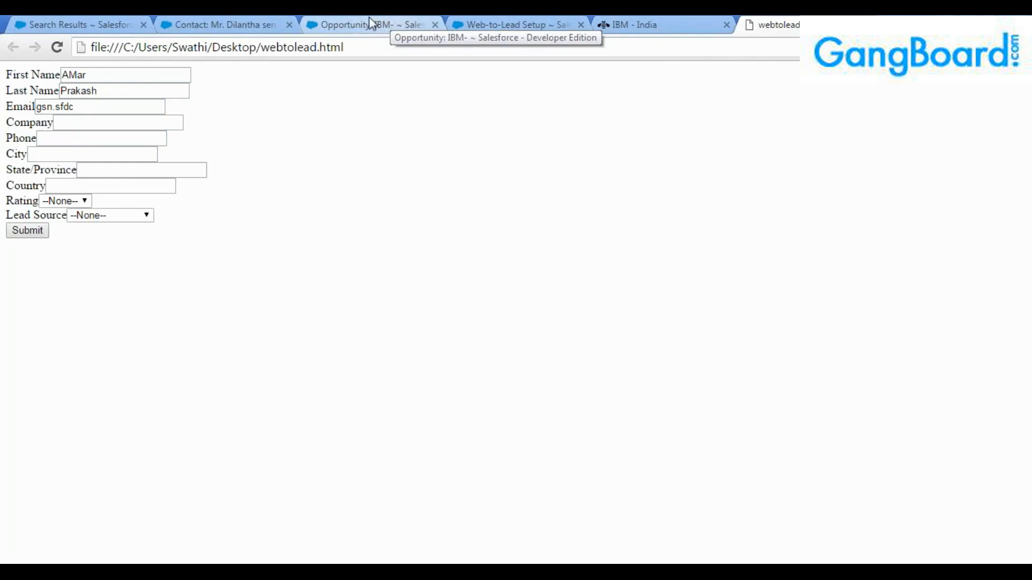
{"action": "left_click", "coordinate": [95, 78]}
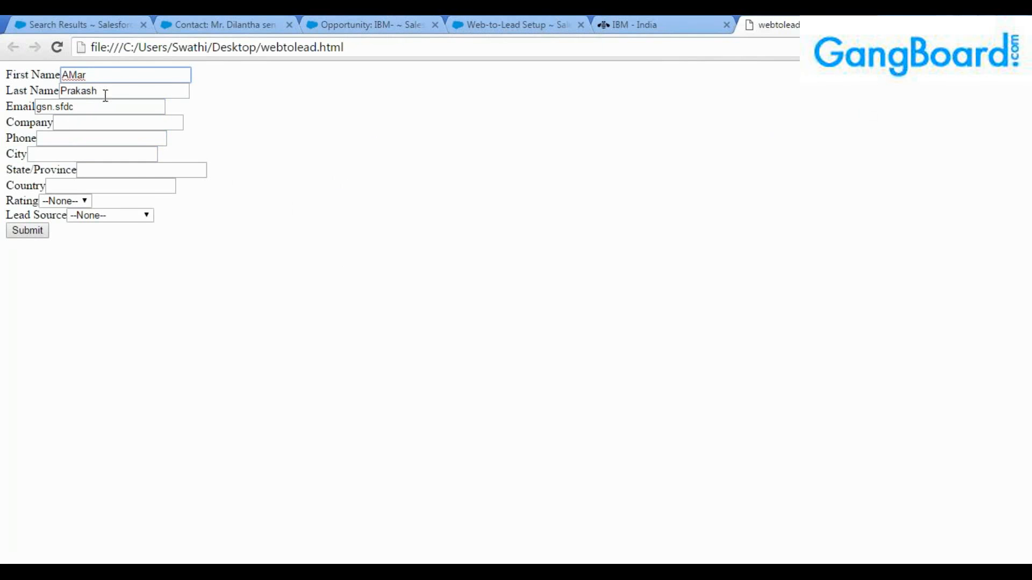
{"action": "left_click", "coordinate": [97, 93]}
{"action": "left_click", "coordinate": [101, 121]}
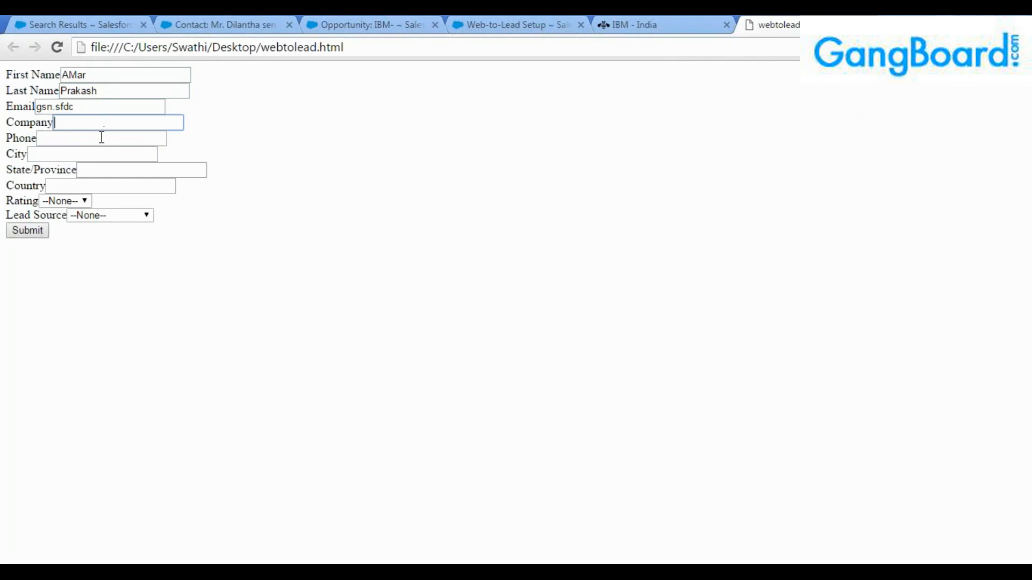
{"action": "left_click", "coordinate": [100, 26]}
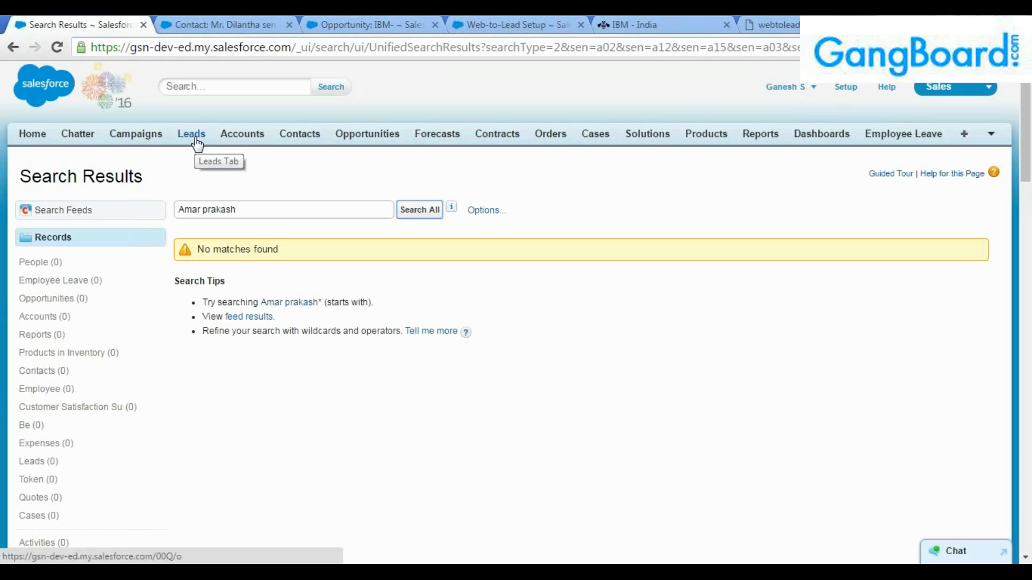
{"action": "left_click", "coordinate": [769, 23]}
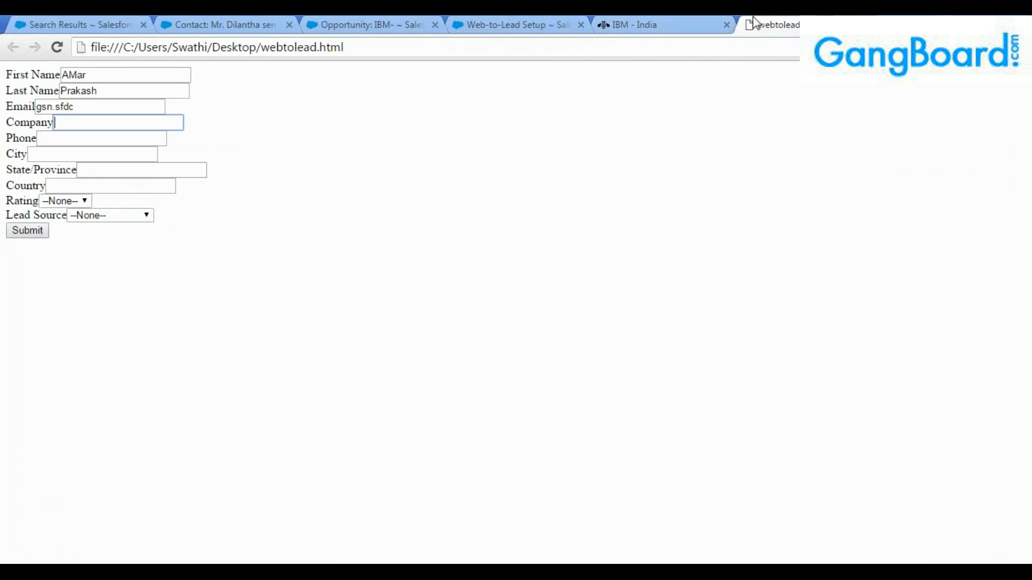
{"action": "left_click", "coordinate": [726, 25]}
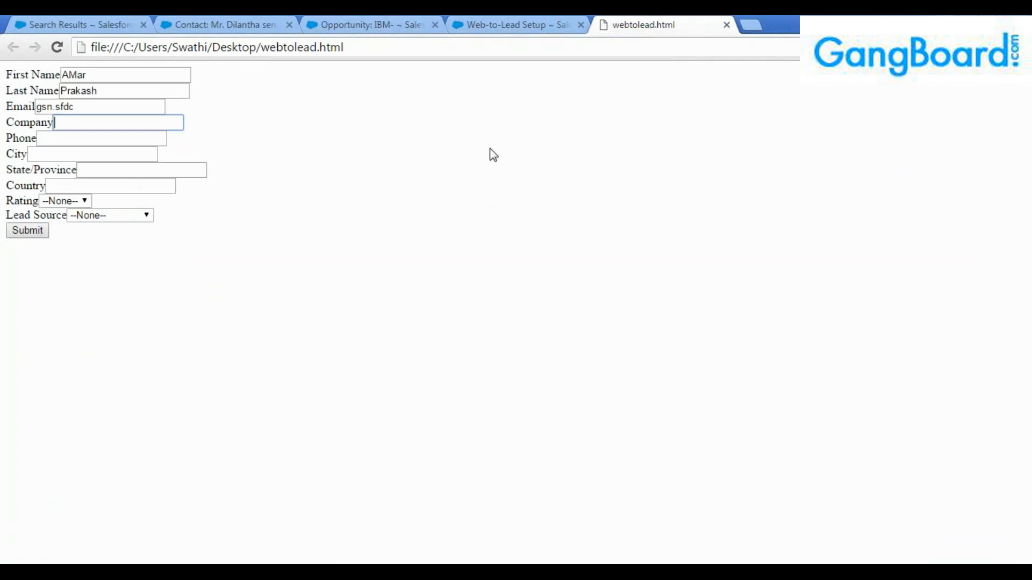
Check the first and last name entries, then go to the end of the partial email.
{"action": "left_click", "coordinate": [115, 89]}
{"action": "left_click", "coordinate": [47, 87]}
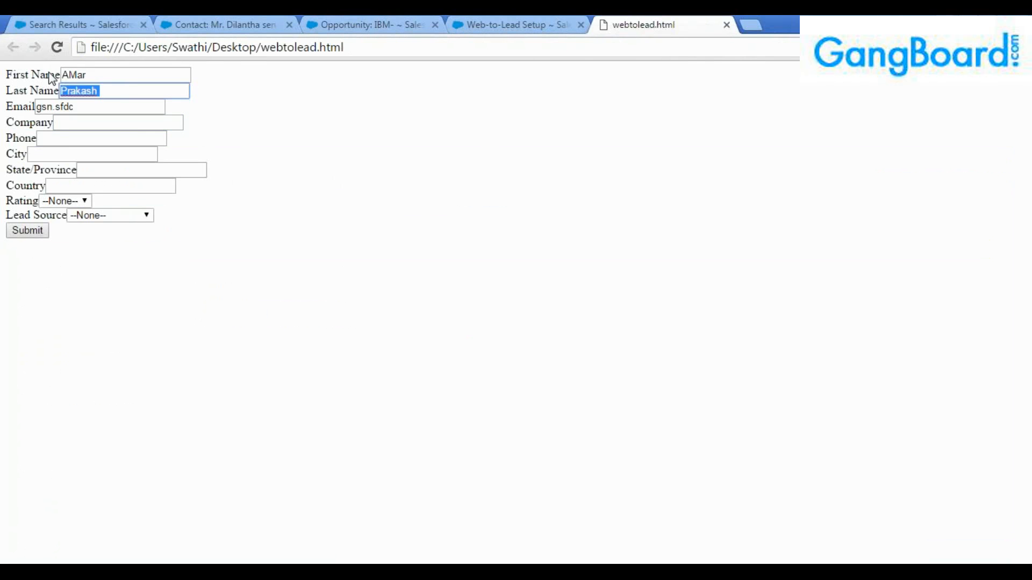
{"action": "left_click", "coordinate": [49, 74]}
{"action": "left_click", "coordinate": [101, 90]}
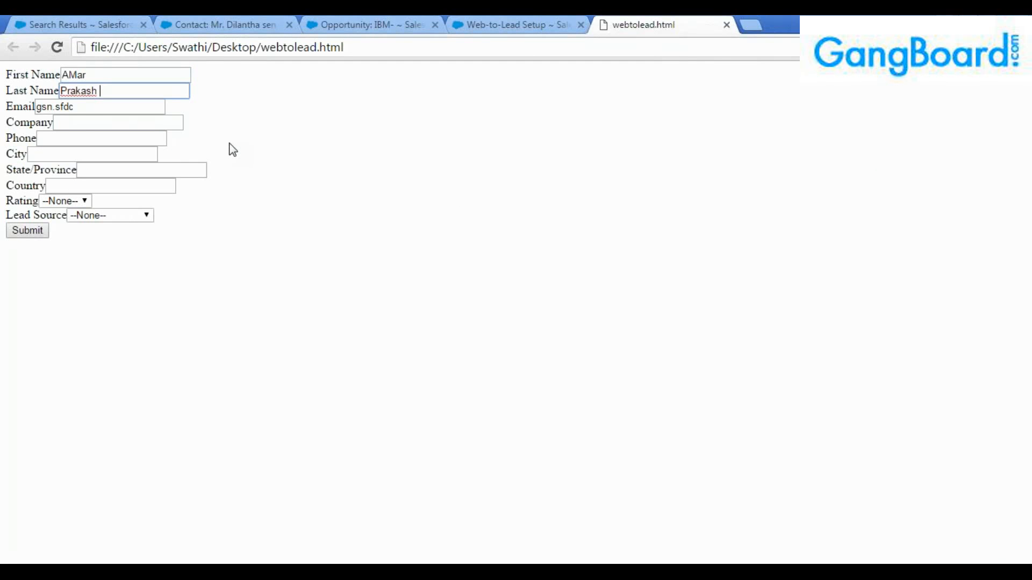
{"action": "left_click", "coordinate": [83, 111]}
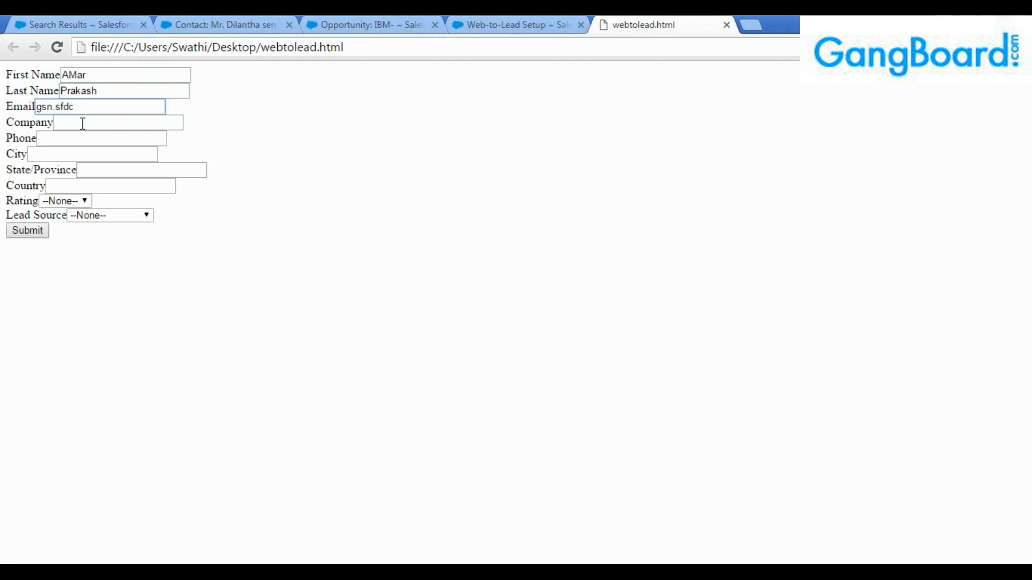
{"action": "double_click", "coordinate": [76, 75]}
{"action": "double_click", "coordinate": [82, 91]}
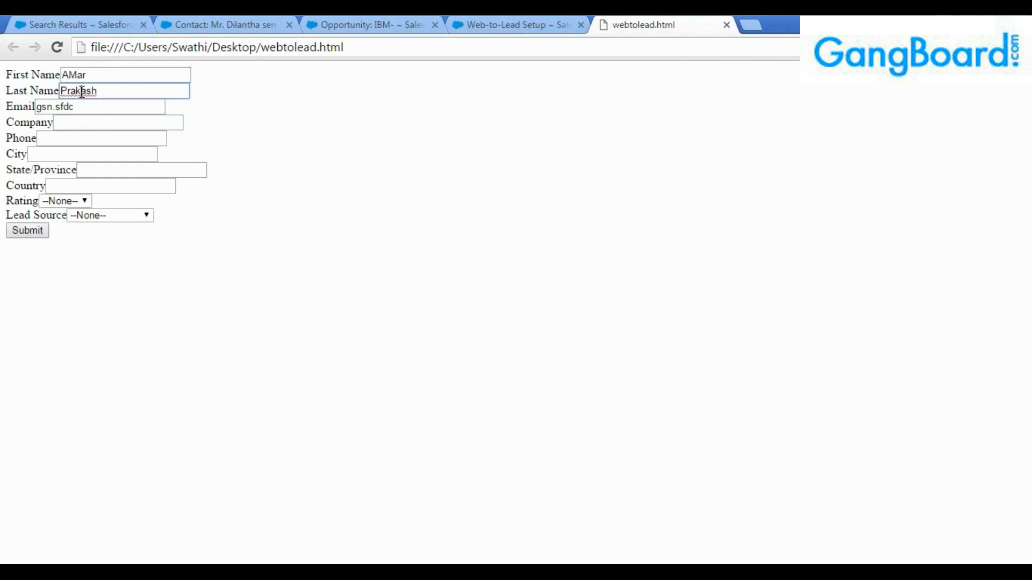
{"action": "left_click", "coordinate": [103, 91]}
{"action": "left_click", "coordinate": [78, 106]}
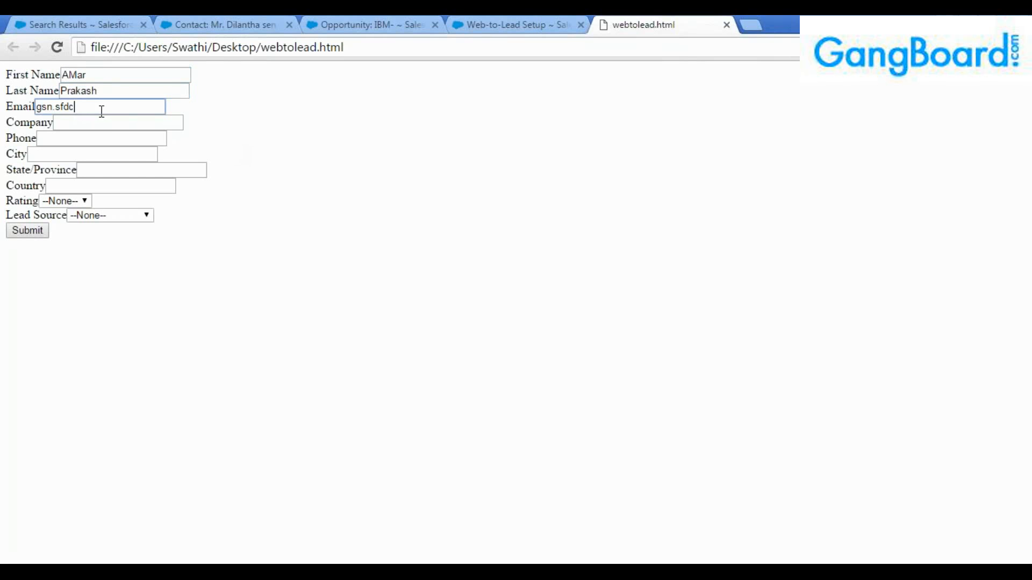
Complete the email address and enter IBM as the company.
{"action": "type", "text": "@gmail.com"}
{"action": "key", "text": "Tab"}
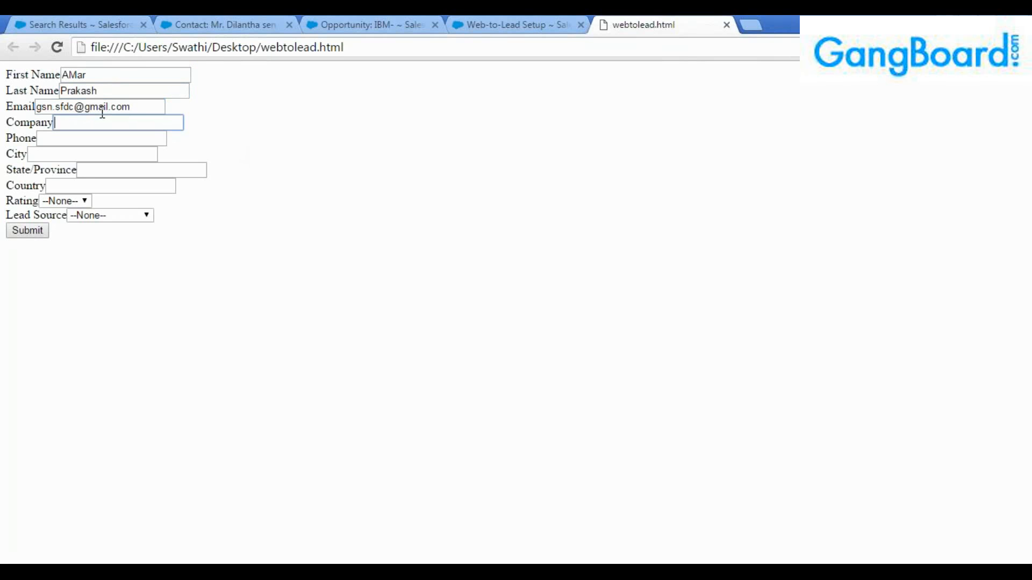
{"action": "left_click", "coordinate": [102, 112]}
{"action": "type", "text": "BM"}
{"action": "key", "text": "Tab"}
{"action": "left_click", "coordinate": [102, 112]}
{"action": "key", "text": "BackSpace"}
{"action": "key", "text": "BackSpace"}
{"action": "left_click", "coordinate": [88, 122]}
{"action": "type", "text": "BM"}
Enter the phone number, city Chennai and state TN.
{"action": "key", "text": "Tab"}
{"action": "type", "text": "78464424"}
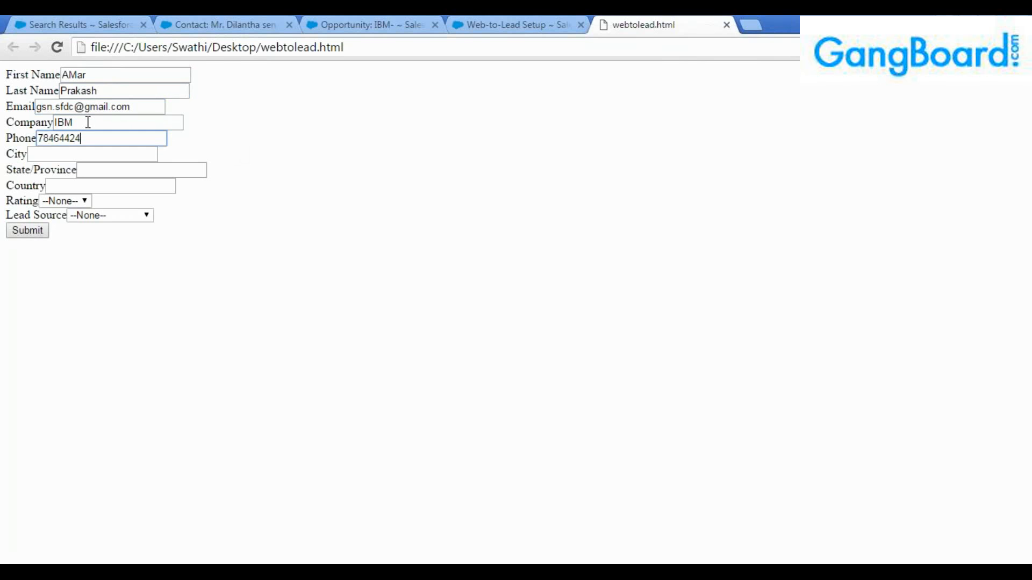
{"action": "key", "text": "Tab"}
{"action": "type", "text": "Chennai"}
{"action": "key", "text": "Tab"}
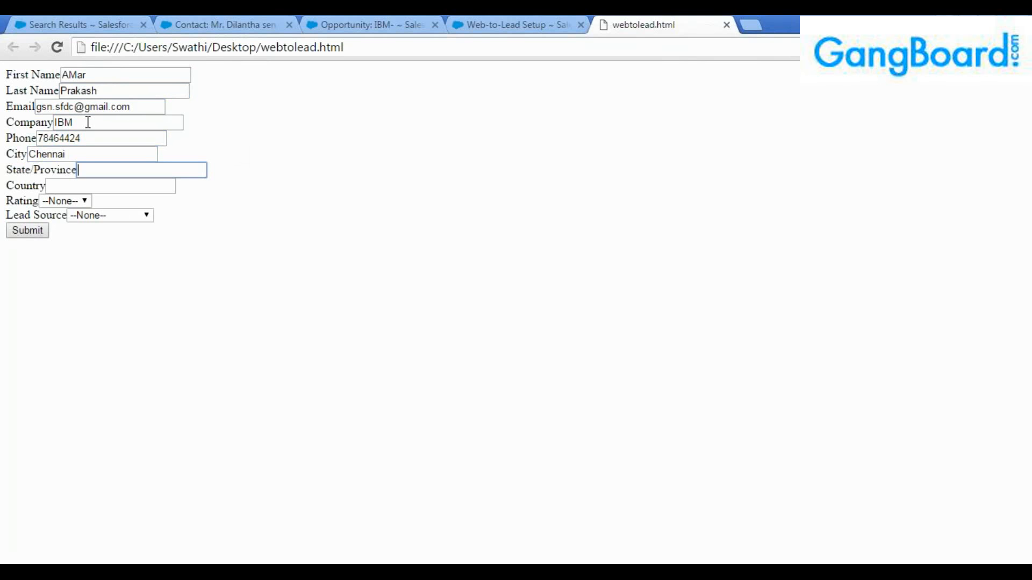
{"action": "type", "text": "TN"}
{"action": "key", "text": "Tab"}
Finish country India, then set rating Hot and lead source Web.
{"action": "type", "text": "India"}
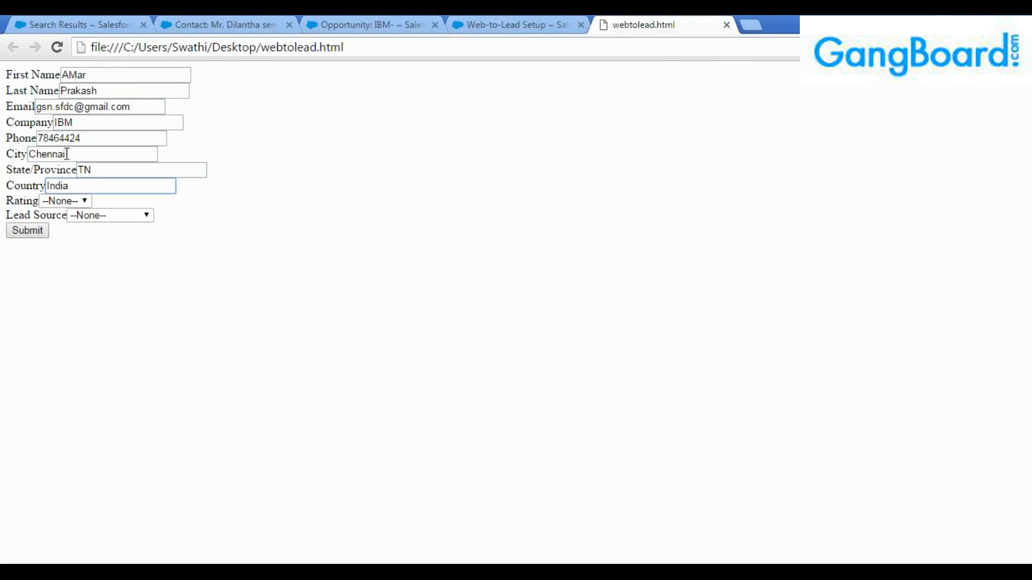
{"action": "left_click", "coordinate": [66, 201]}
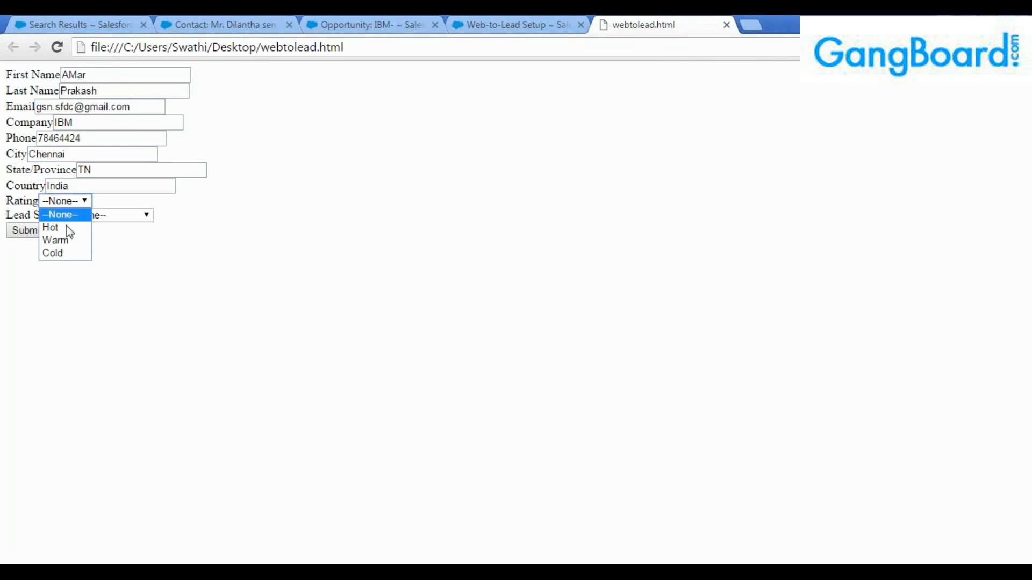
{"action": "left_click", "coordinate": [66, 226]}
{"action": "left_click", "coordinate": [120, 215]}
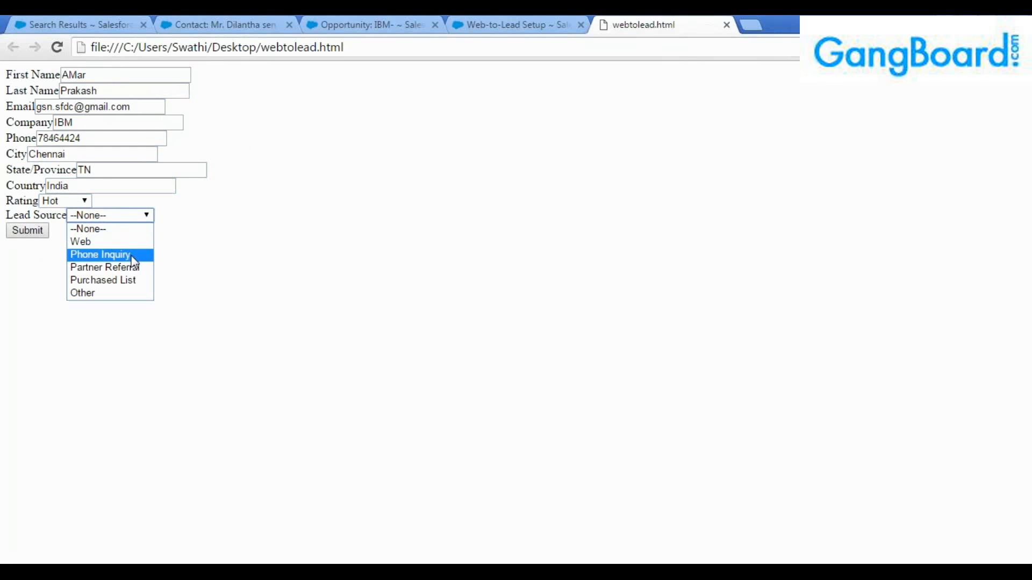
{"action": "left_click", "coordinate": [131, 245]}
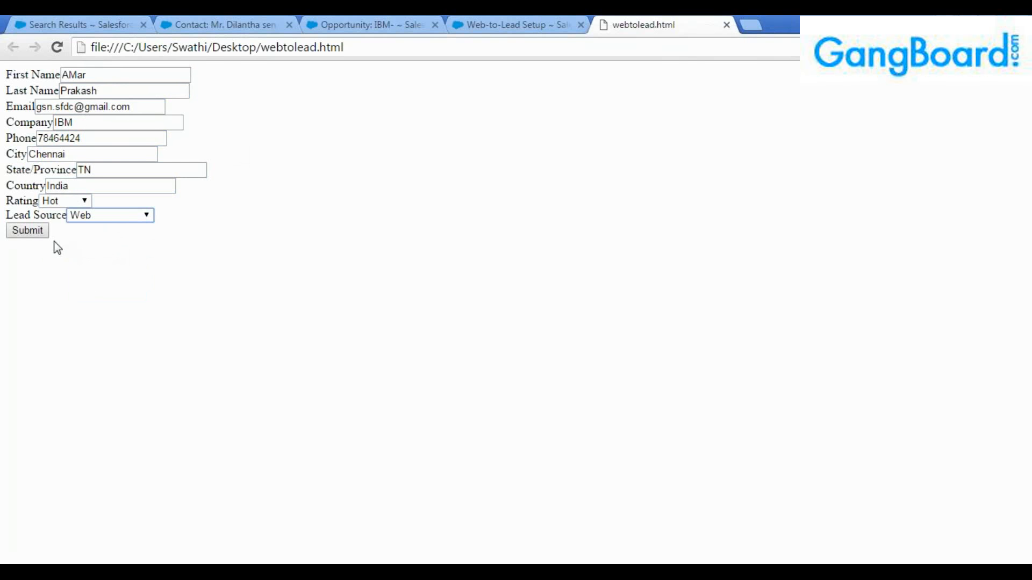
Re-run the Salesforce lead search, then return to the completed form.
{"action": "left_click", "coordinate": [91, 24]}
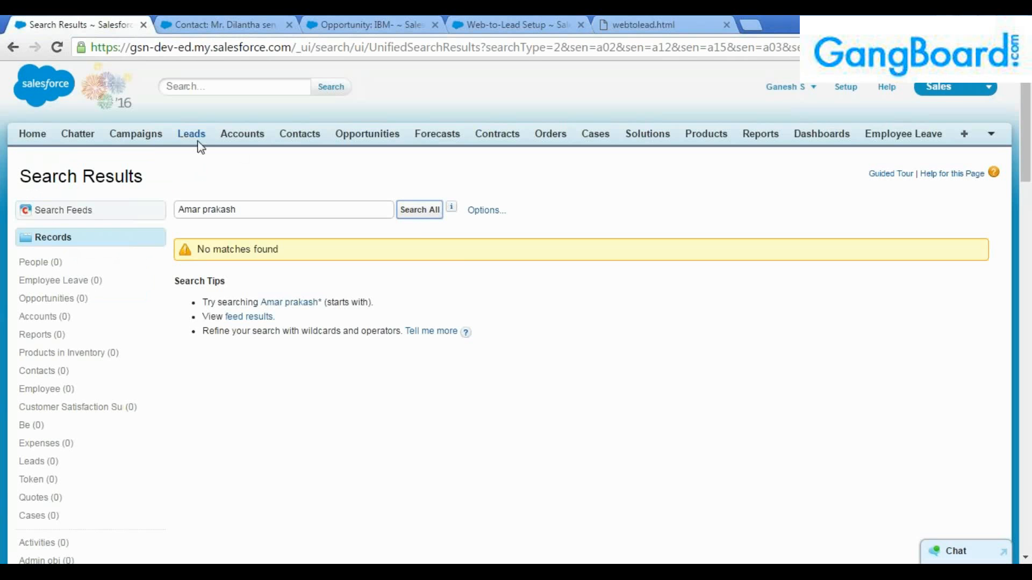
{"action": "left_click", "coordinate": [419, 211]}
{"action": "left_click", "coordinate": [645, 25]}
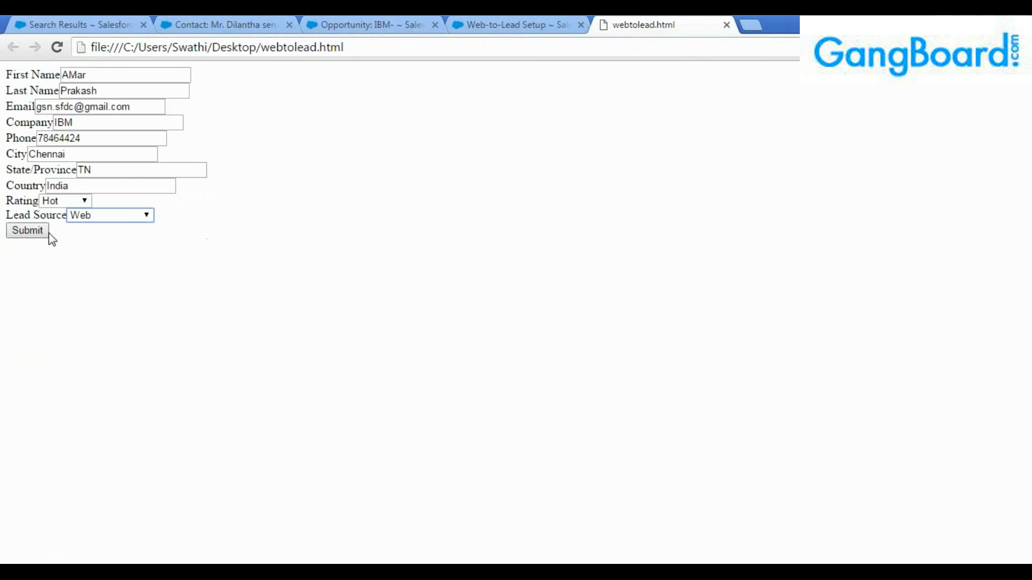
Submit the Web-to-Lead form and check the IBM India return page address.
{"action": "left_click", "coordinate": [31, 237]}
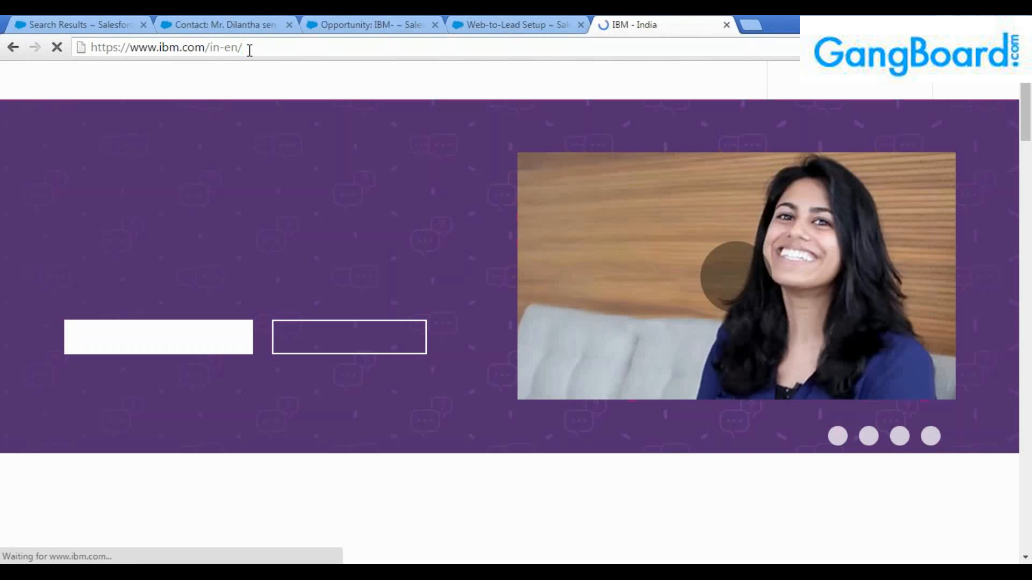
{"action": "left_click", "coordinate": [250, 50]}
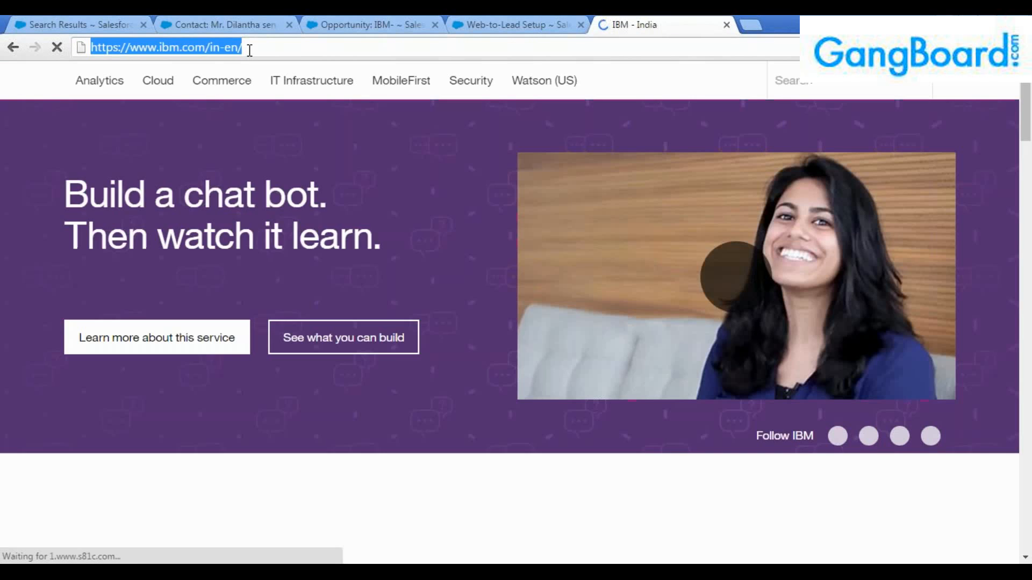
{"action": "left_click", "coordinate": [278, 47]}
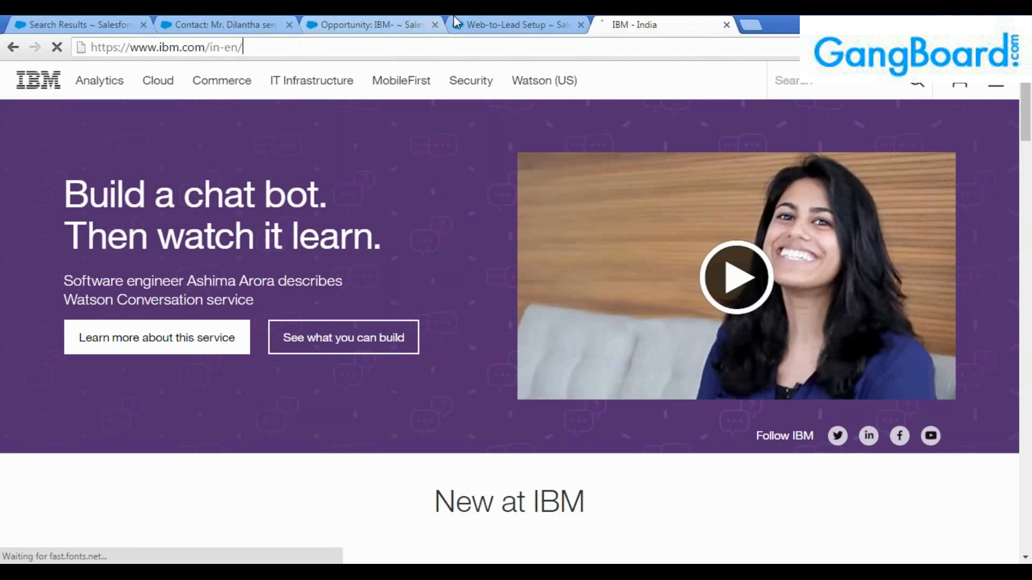
Look over the Web-to-Lead Setup and IBM India pages, then return to the Salesforce search results.
{"action": "left_click", "coordinate": [467, 24]}
{"action": "scroll", "coordinate": [466, 236], "scroll_direction": "down", "scroll_amount": 1}
{"action": "scroll", "coordinate": [466, 237], "scroll_direction": "up", "scroll_amount": 1}
{"action": "key", "text": "ctrl+Tab"}
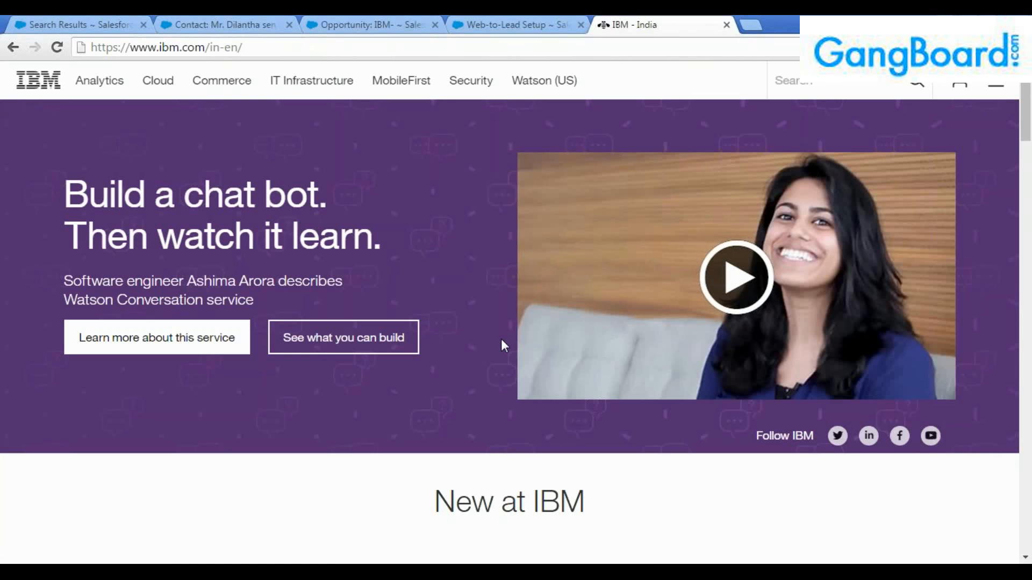
{"action": "scroll", "coordinate": [501, 338], "scroll_direction": "down", "scroll_amount": 10}
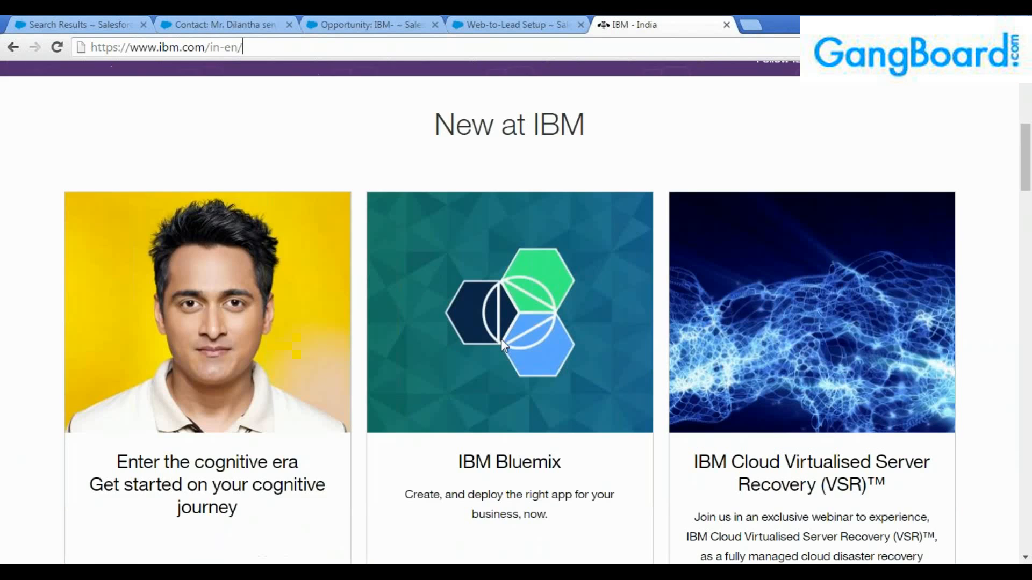
{"action": "scroll", "coordinate": [501, 338], "scroll_direction": "up", "scroll_amount": 10}
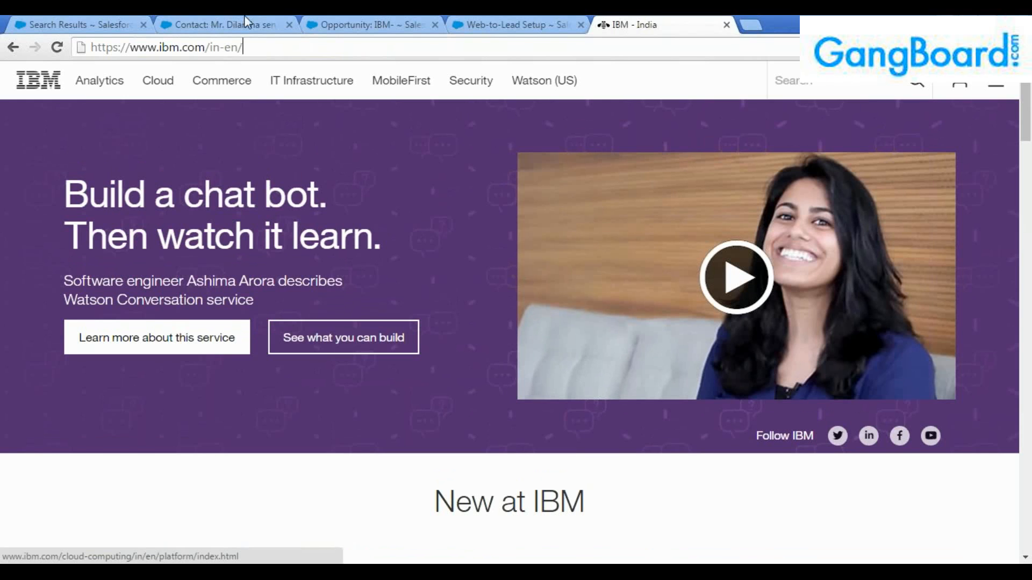
{"action": "left_click", "coordinate": [76, 22]}
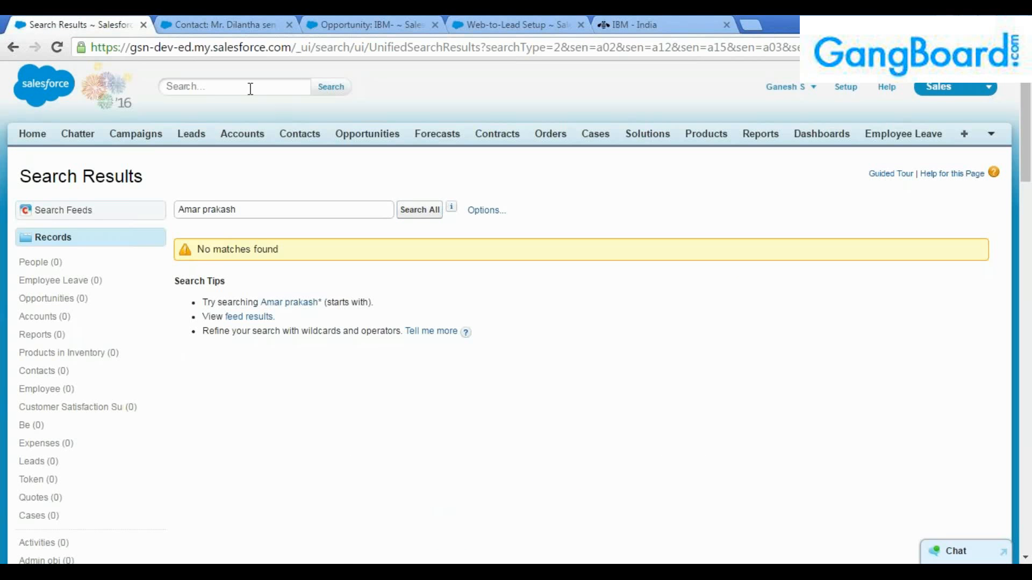
Open the new IBM lead from the Today's Leads view on the Leads home page.
{"action": "left_click", "coordinate": [191, 134]}
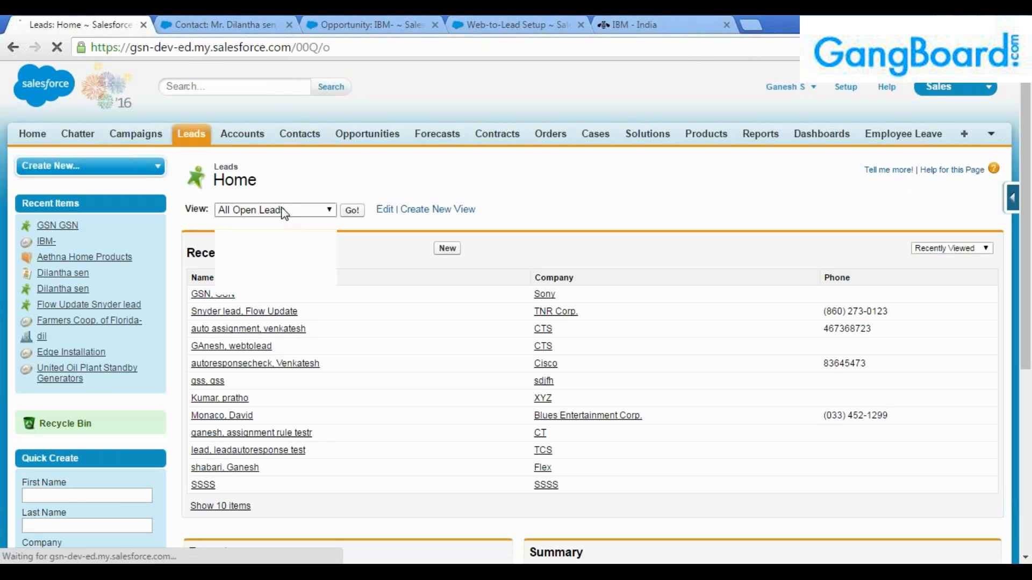
{"action": "left_click", "coordinate": [272, 261]}
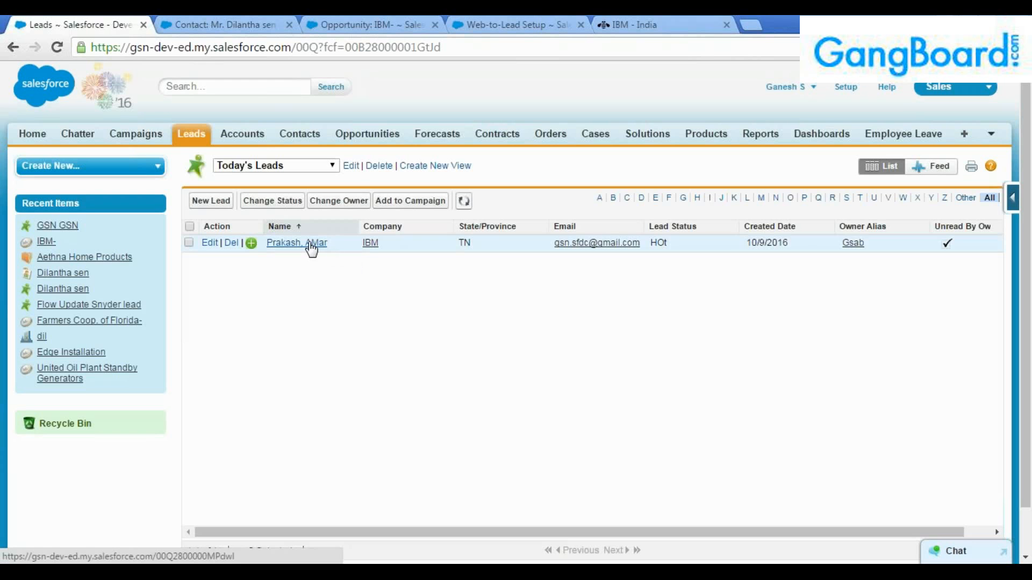
{"action": "left_click", "coordinate": [312, 242]}
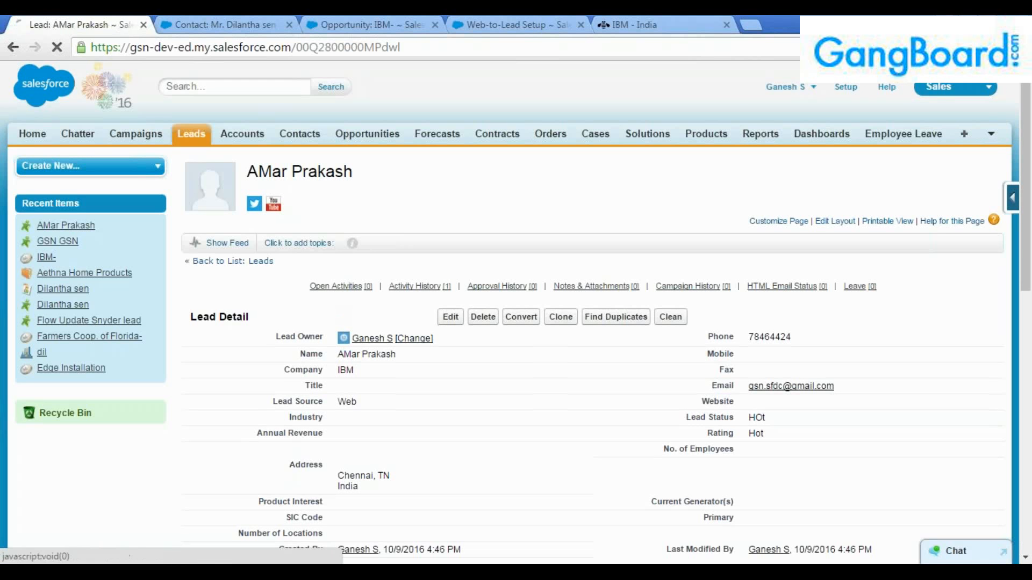
Search Salesforce for the lead's first name and open the IBM lead from the results.
{"action": "type", "text": "ma"}
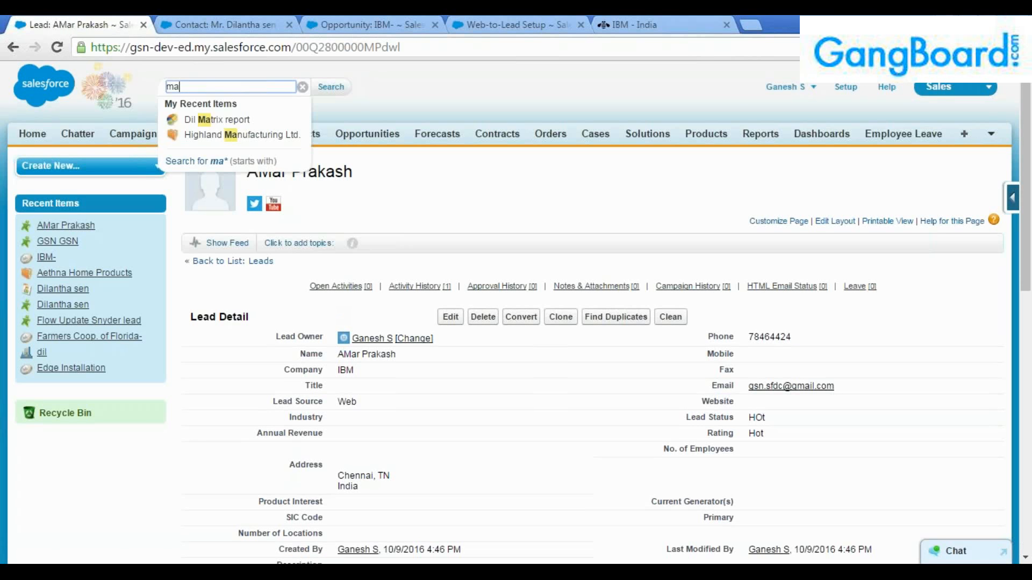
{"action": "key", "text": "BackSpace"}
{"action": "key", "text": "BackSpace"}
{"action": "type", "text": "amar"}
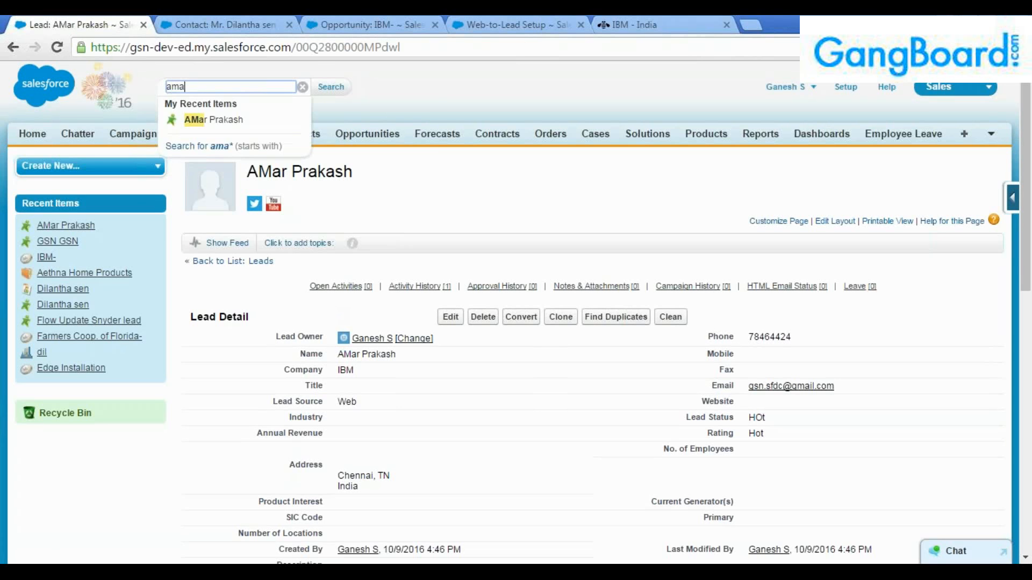
{"action": "key", "text": "Return"}
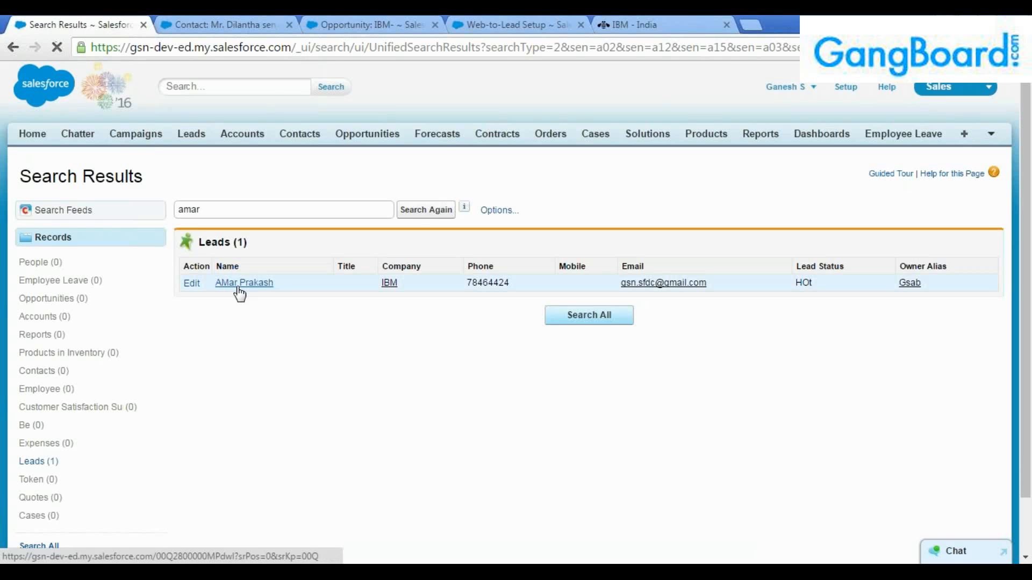
{"action": "left_click", "coordinate": [240, 295]}
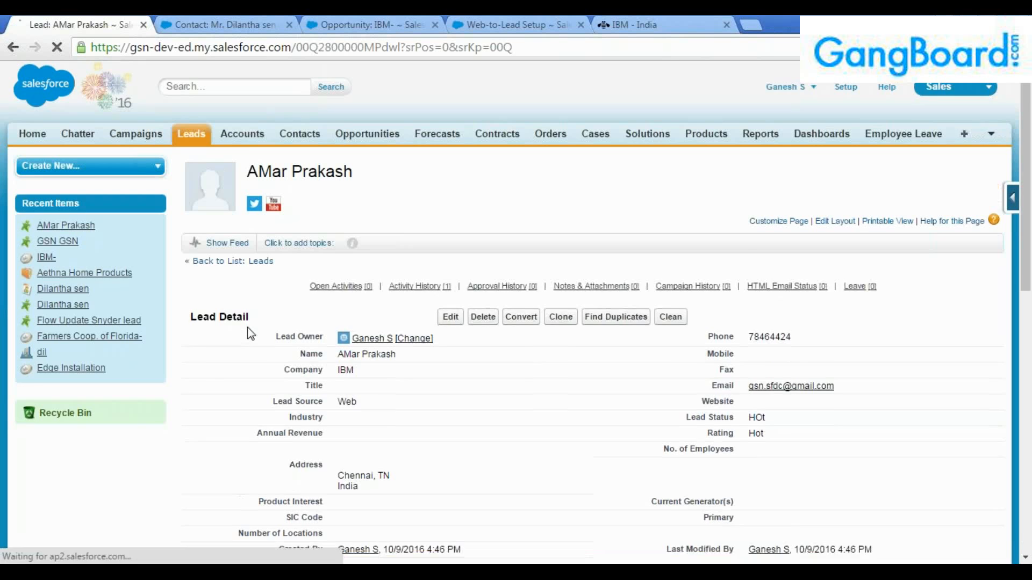
{"action": "scroll", "coordinate": [300, 308], "scroll_direction": "down", "scroll_amount": 2}
{"action": "double_click", "coordinate": [369, 329]}
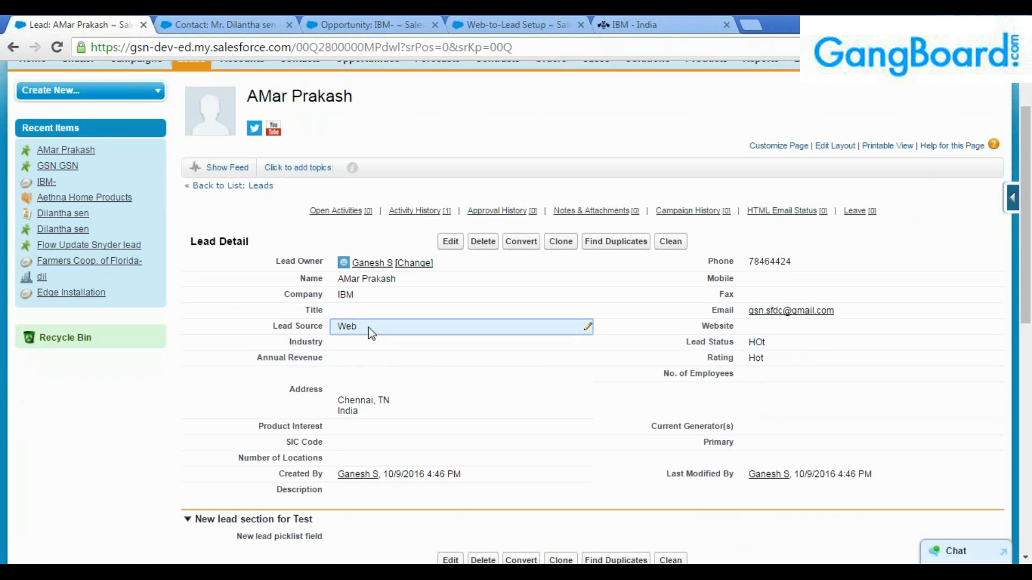
{"action": "left_click_drag", "start_coordinate": [765, 360], "coordinate": [707, 344]}
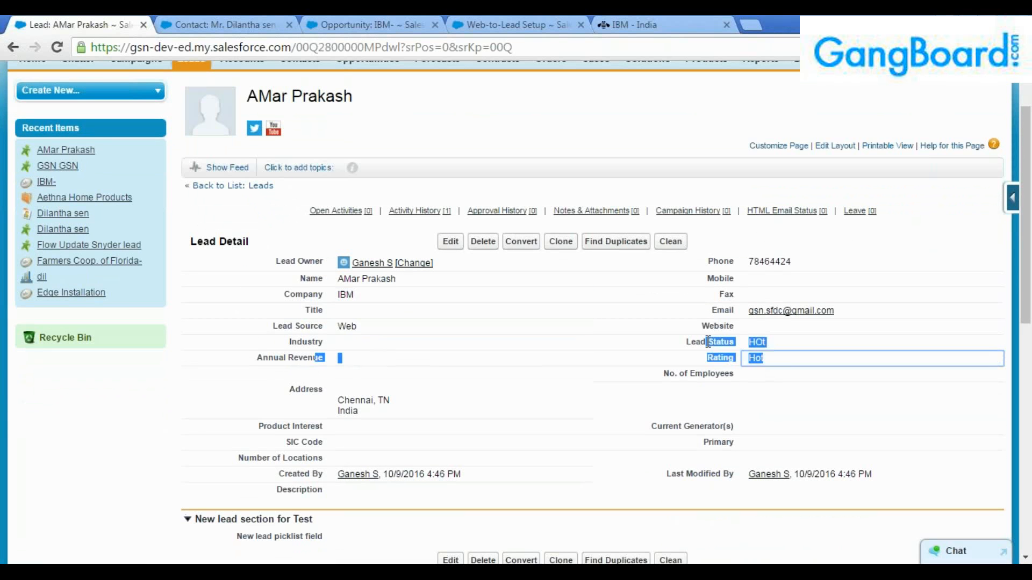
{"action": "left_click", "coordinate": [776, 290]}
{"action": "double_click", "coordinate": [759, 314]}
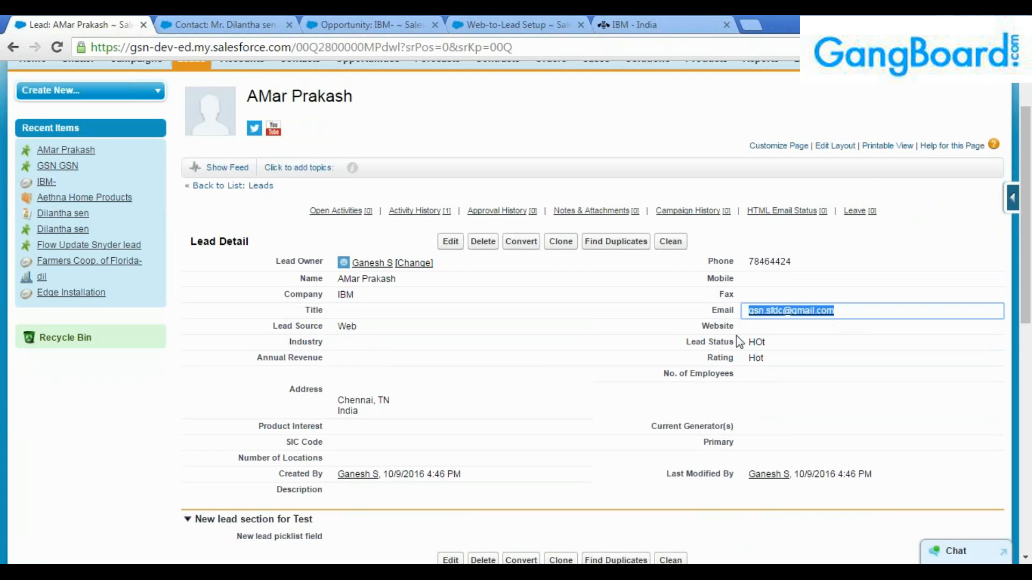
{"action": "scroll", "coordinate": [522, 347], "scroll_direction": "down", "scroll_amount": 3}
{"action": "left_click_drag", "start_coordinate": [496, 324], "coordinate": [336, 324]}
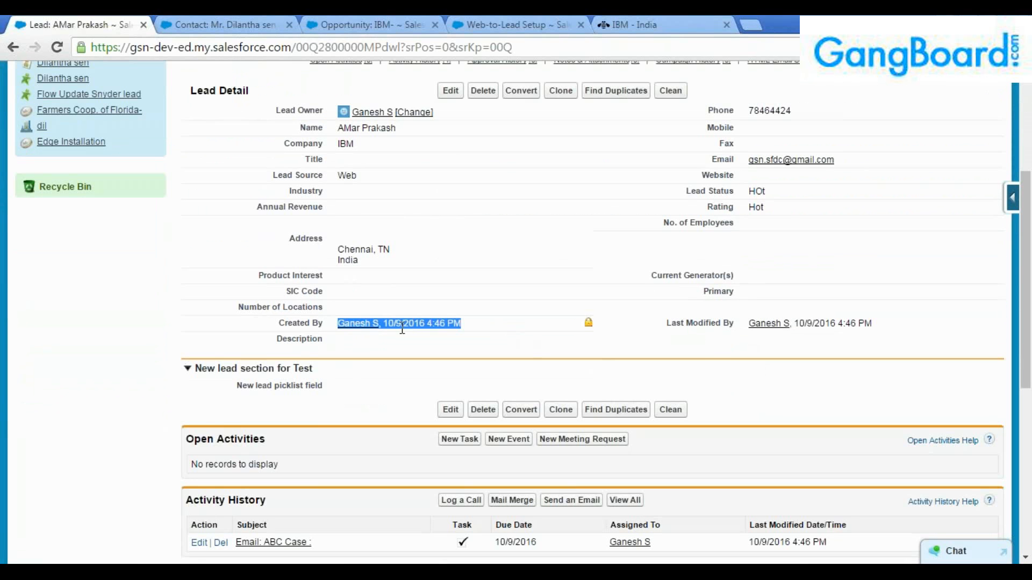
{"action": "left_click_drag", "start_coordinate": [748, 325], "coordinate": [874, 324]}
{"action": "left_click", "coordinate": [887, 329]}
{"action": "left_click", "coordinate": [880, 318]}
{"action": "left_click", "coordinate": [871, 338]}
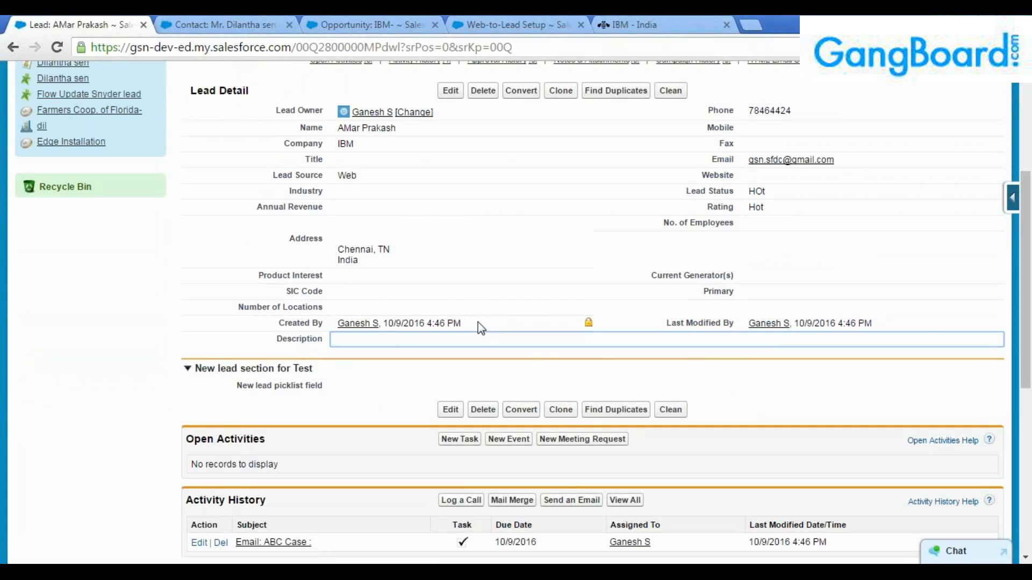
{"action": "left_click_drag", "start_coordinate": [478, 323], "coordinate": [330, 322]}
{"action": "left_click", "coordinate": [353, 339]}
{"action": "scroll", "coordinate": [355, 433], "scroll_direction": "down", "scroll_amount": 3}
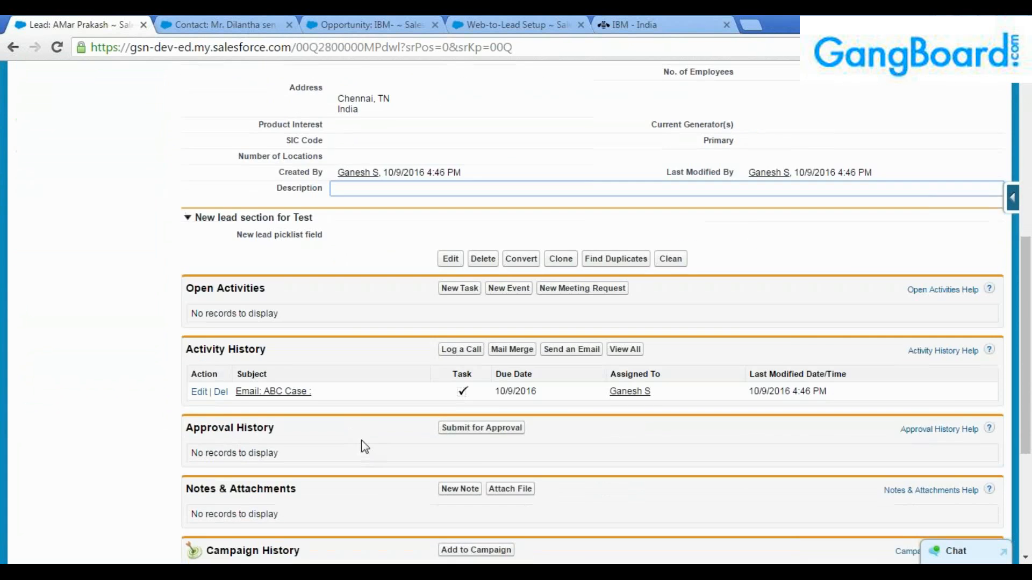
{"action": "scroll", "coordinate": [367, 452], "scroll_direction": "down", "scroll_amount": 2}
{"action": "scroll", "coordinate": [368, 458], "scroll_direction": "down", "scroll_amount": 3}
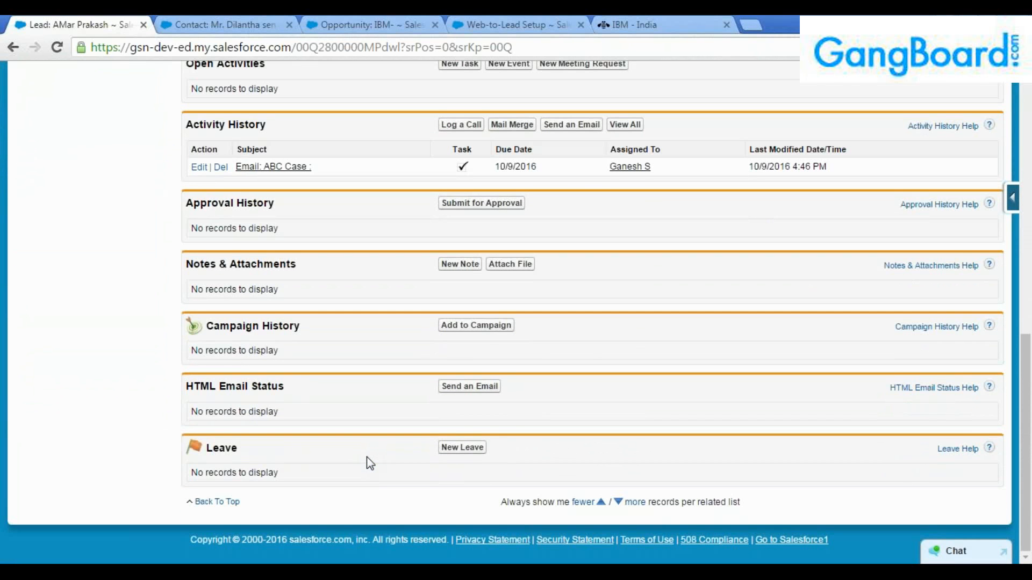
{"action": "scroll", "coordinate": [370, 463], "scroll_direction": "up", "scroll_amount": 2}
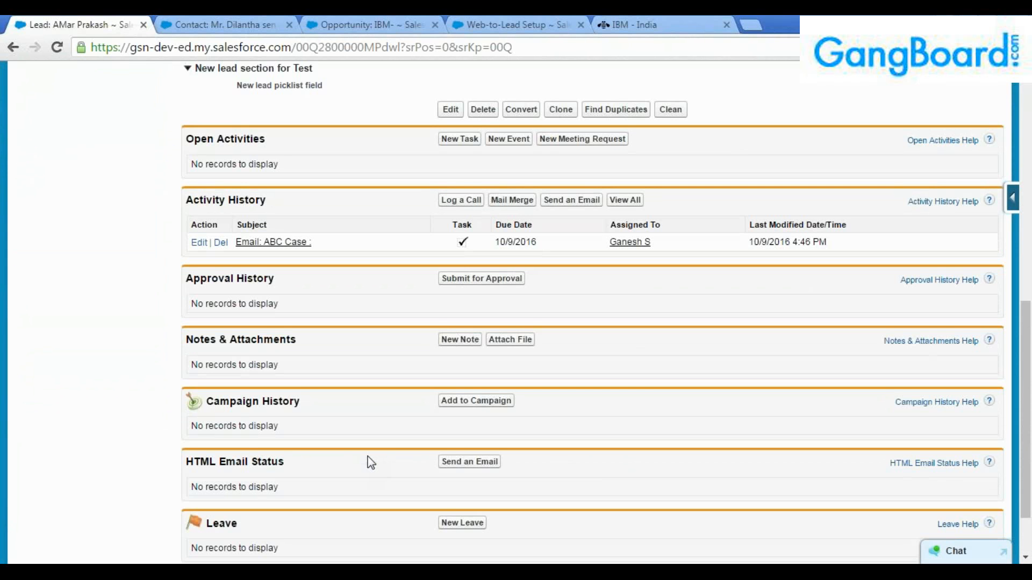
{"action": "scroll", "coordinate": [370, 462], "scroll_direction": "up", "scroll_amount": 4}
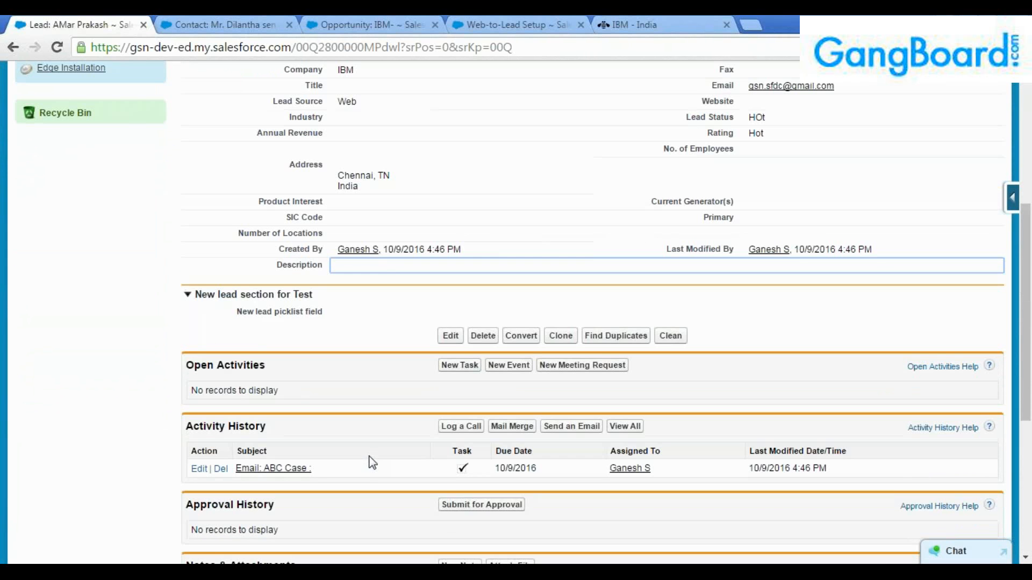
{"action": "scroll", "coordinate": [371, 463], "scroll_direction": "down", "scroll_amount": 3}
{"action": "scroll", "coordinate": [223, 456], "scroll_direction": "down", "scroll_amount": 3}
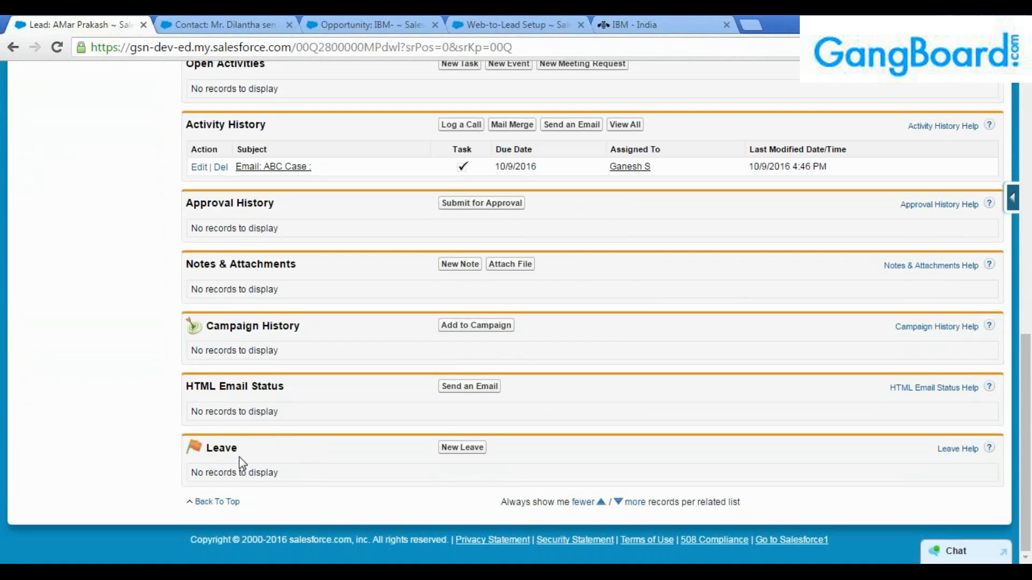
{"action": "double_click", "coordinate": [221, 448]}
{"action": "left_click", "coordinate": [266, 453]}
{"action": "scroll", "coordinate": [344, 462], "scroll_direction": "up", "scroll_amount": 5}
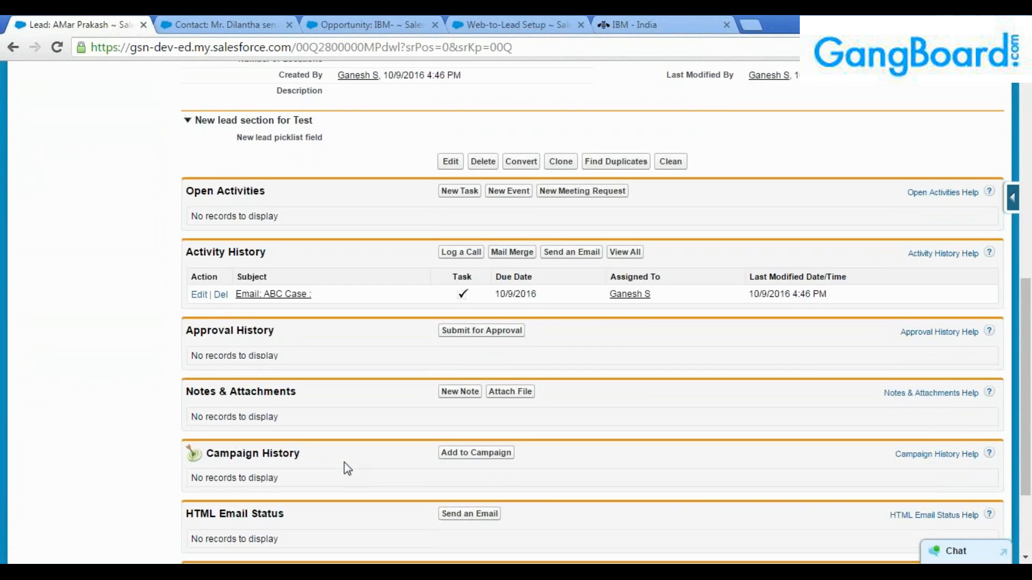
{"action": "scroll", "coordinate": [364, 460], "scroll_direction": "up", "scroll_amount": 6}
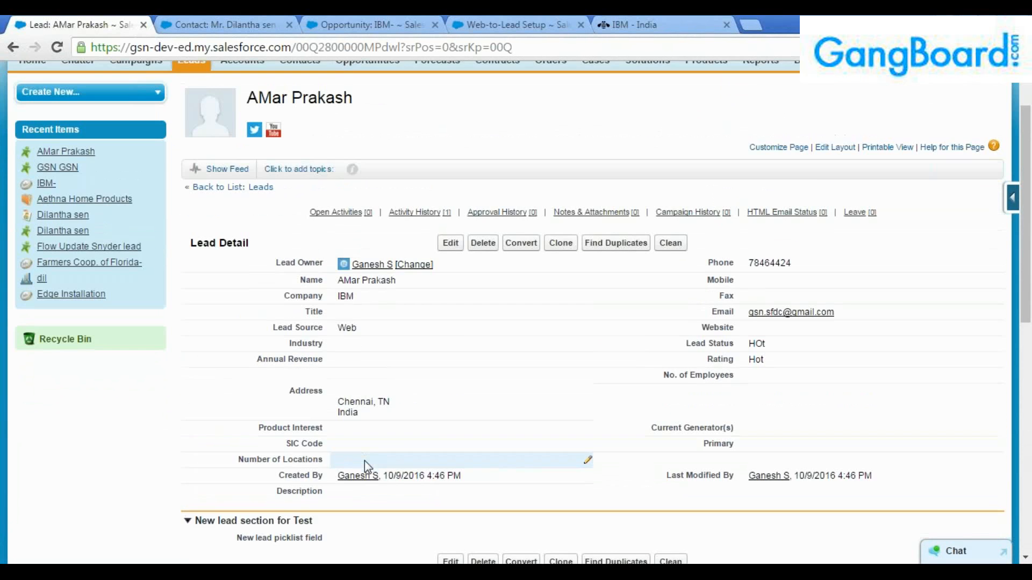
{"action": "scroll", "coordinate": [367, 459], "scroll_direction": "up", "scroll_amount": 1}
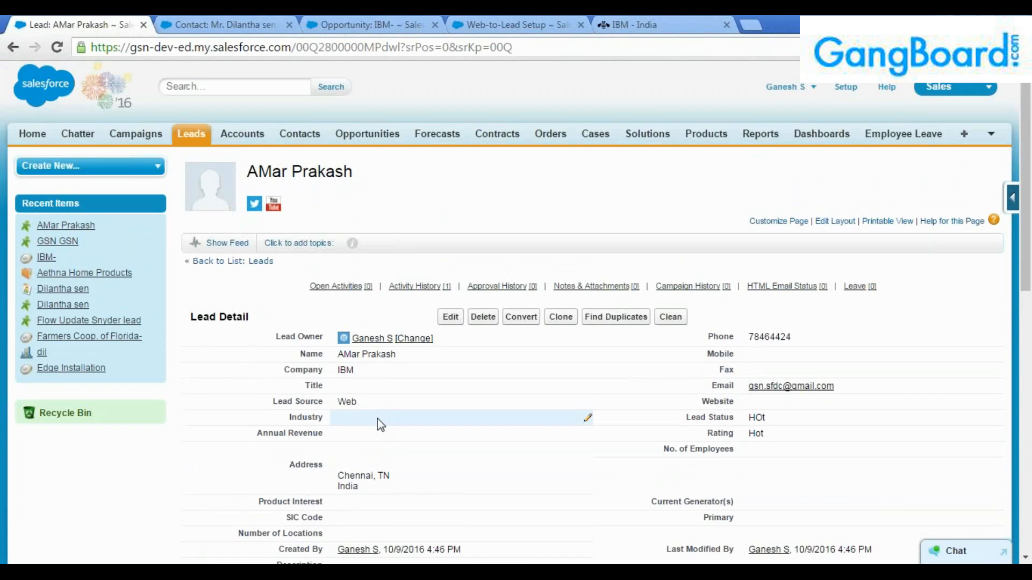
{"action": "scroll", "coordinate": [380, 425], "scroll_direction": "down", "scroll_amount": 2}
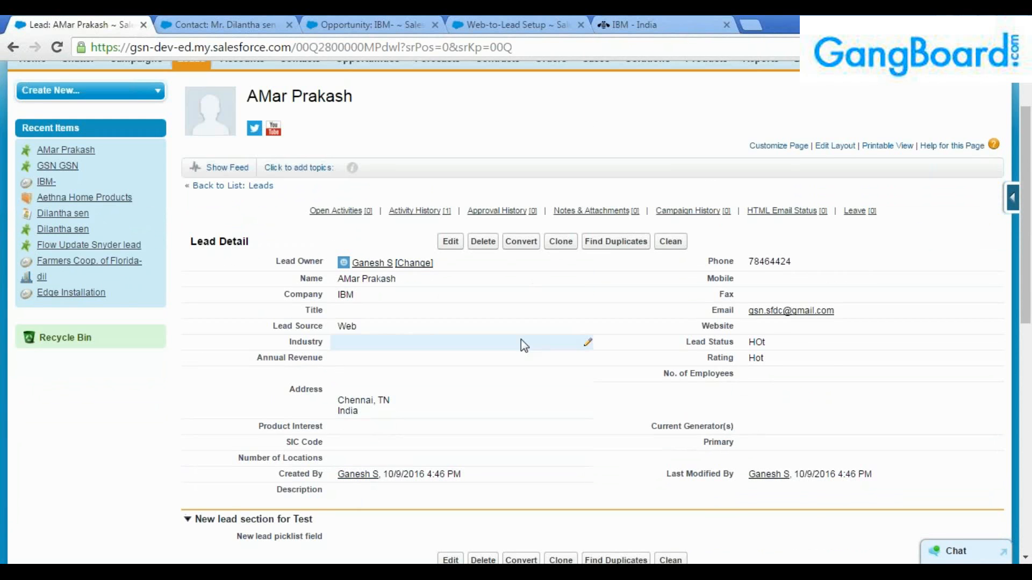
{"action": "scroll", "coordinate": [518, 344], "scroll_direction": "up", "scroll_amount": 2}
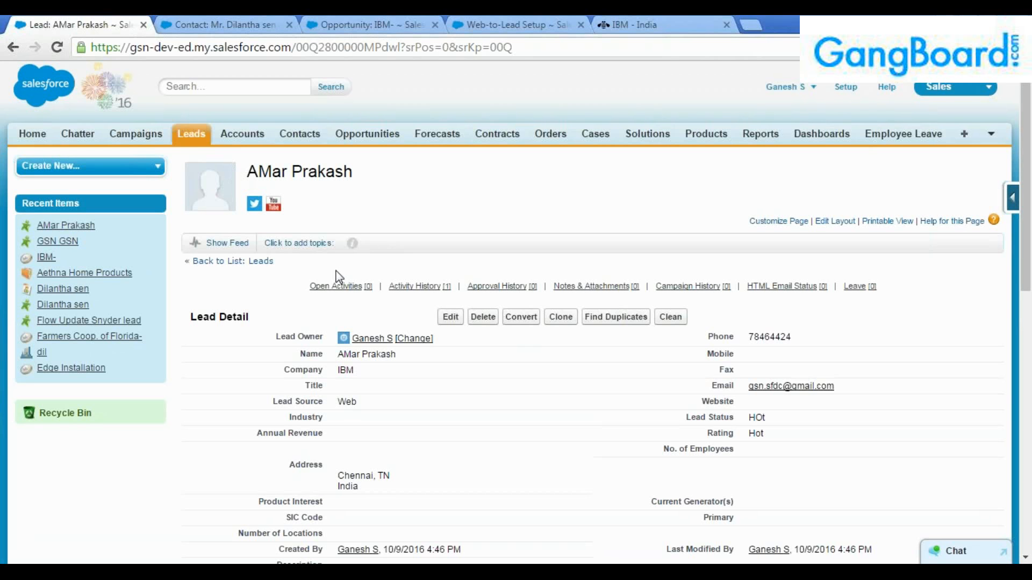
Switch to the Web-to-Lead Setup page and scroll down to the form creation option.
{"action": "left_click", "coordinate": [489, 24]}
{"action": "scroll", "coordinate": [473, 376], "scroll_direction": "down", "scroll_amount": 2}
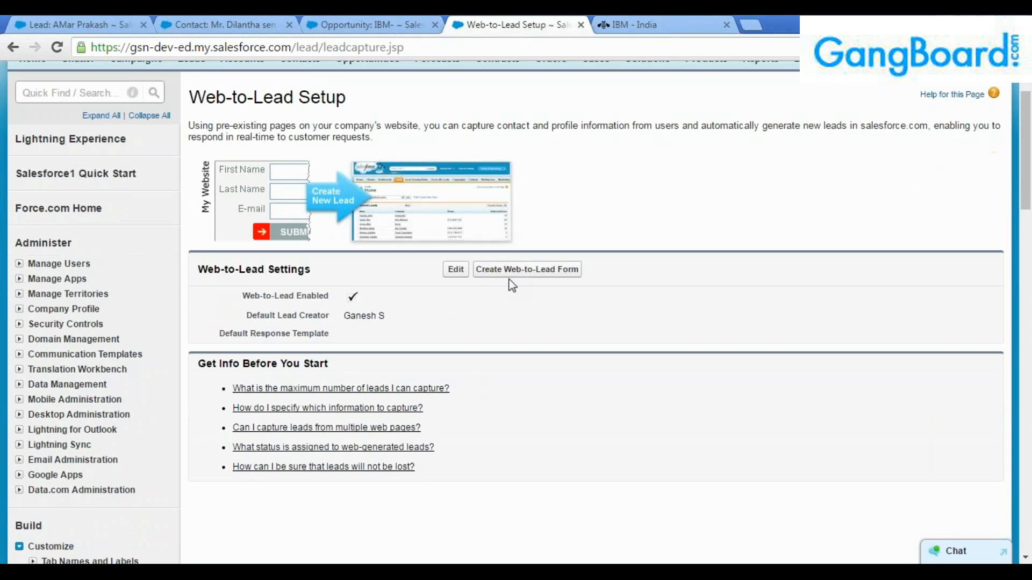
{"action": "left_click", "coordinate": [511, 271]}
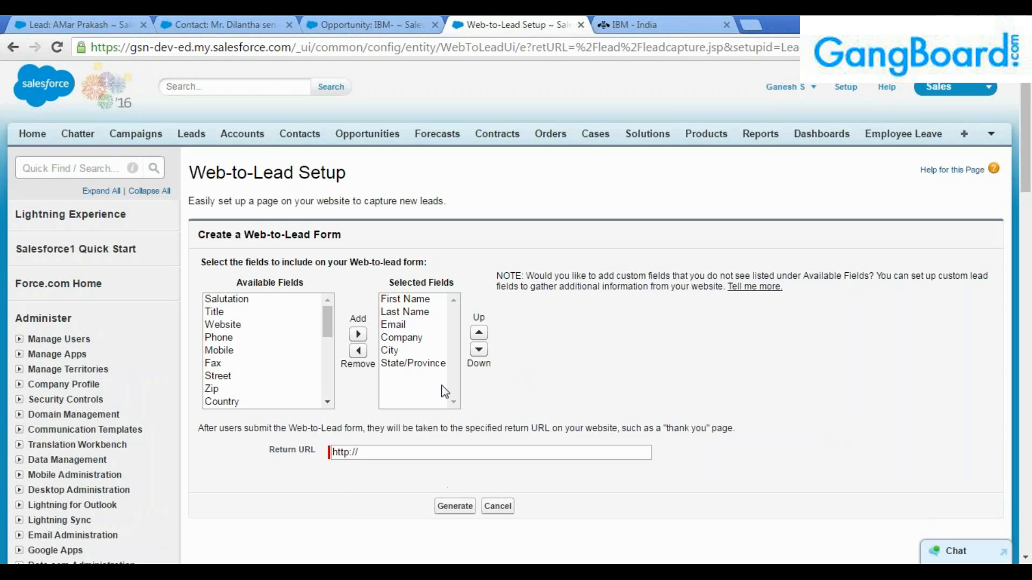
{"action": "left_click", "coordinate": [13, 47]}
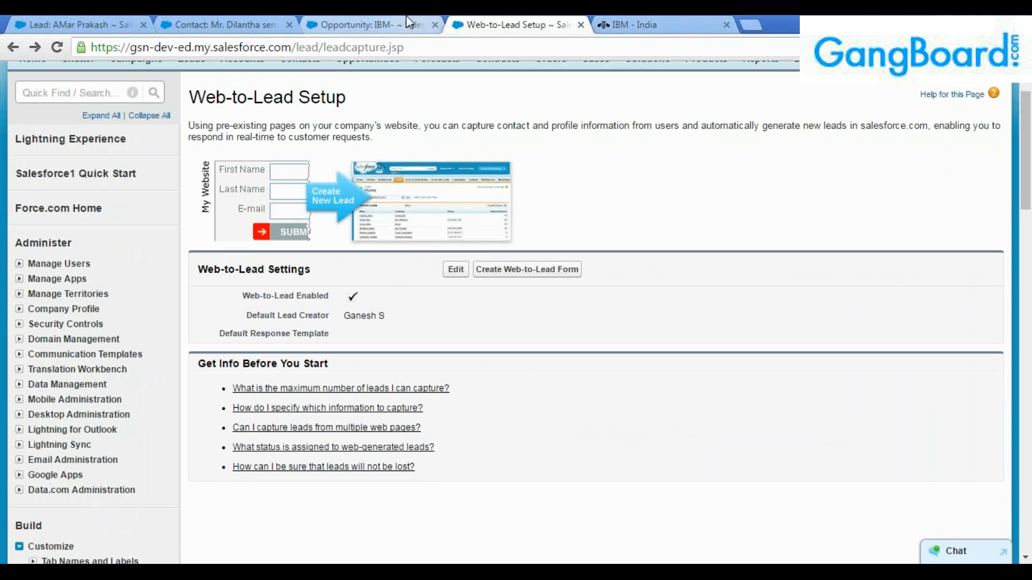
{"action": "left_click", "coordinate": [475, 267]}
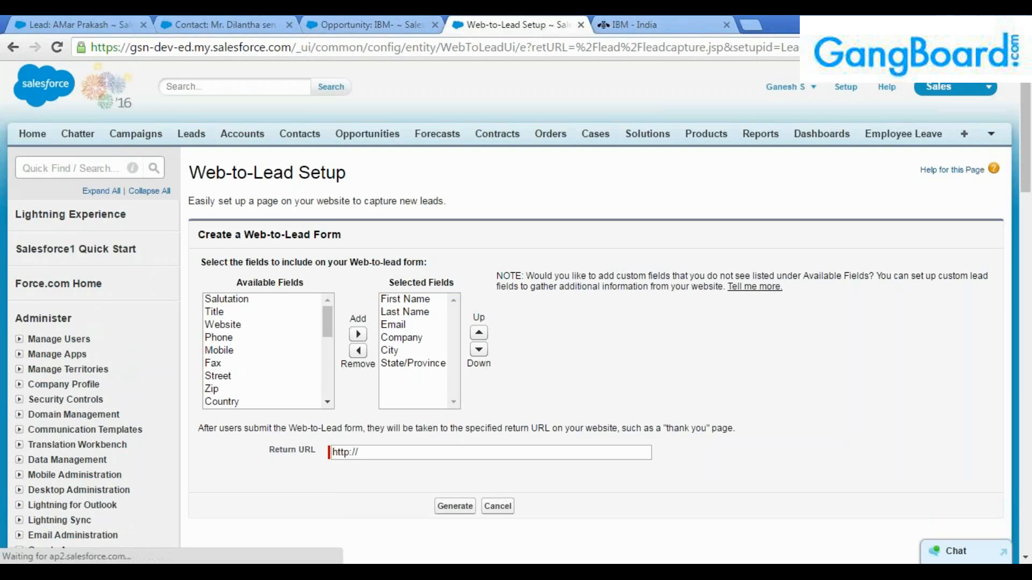
{"action": "left_click", "coordinate": [409, 450]}
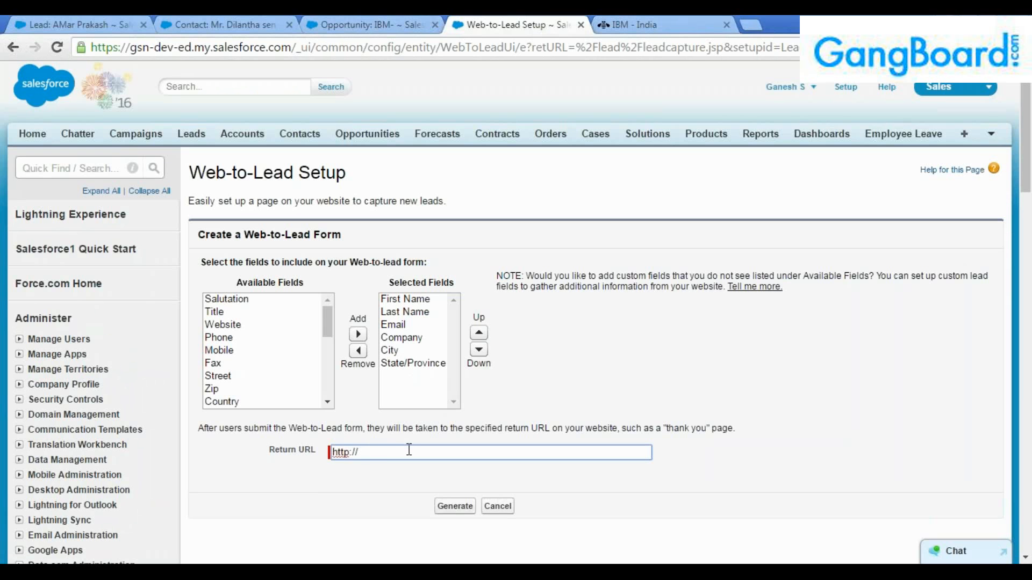
{"action": "type", "text": "www.google,com"}
{"action": "left_click", "coordinate": [462, 508]}
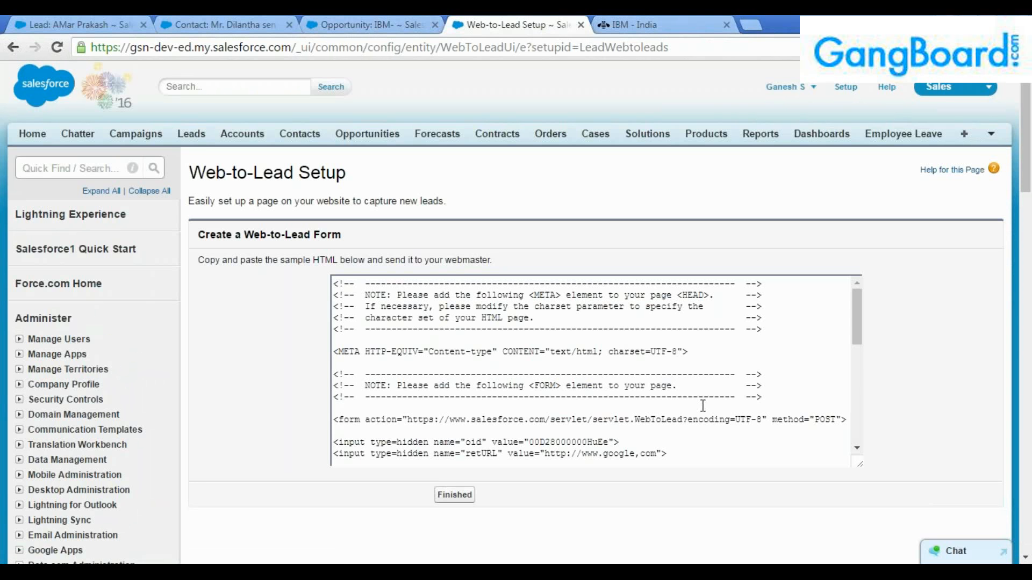
Highlight the organization ID value in the generated HTML's hidden oid field.
{"action": "scroll", "coordinate": [698, 405], "scroll_direction": "down", "scroll_amount": 2}
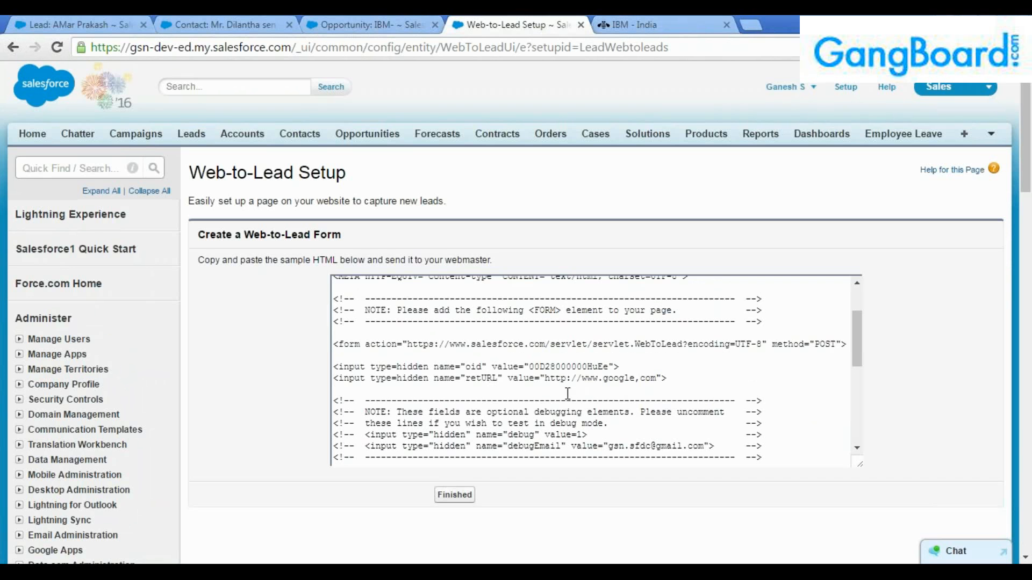
{"action": "left_click_drag", "start_coordinate": [619, 366], "coordinate": [326, 365]}
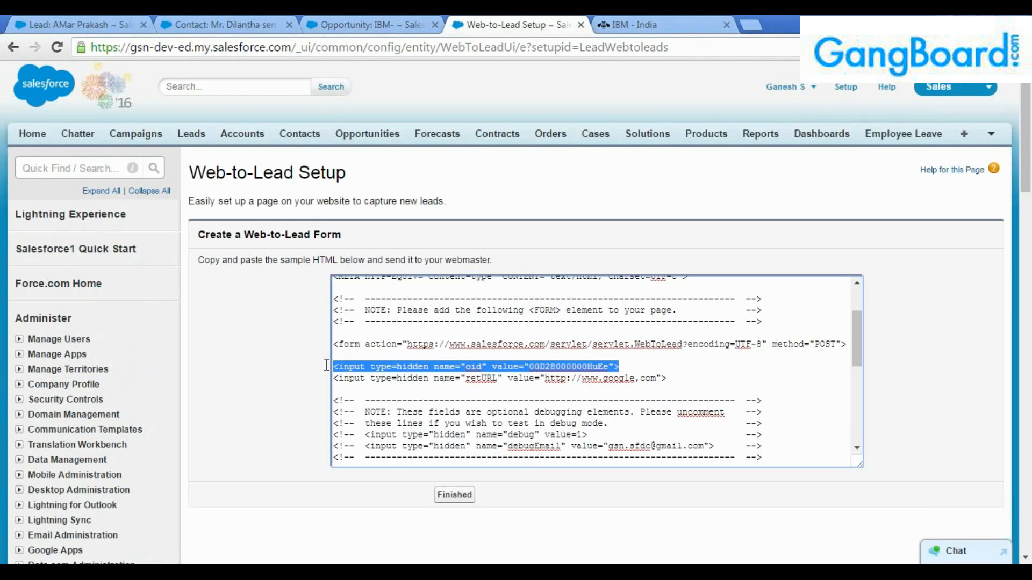
{"action": "left_click", "coordinate": [545, 400]}
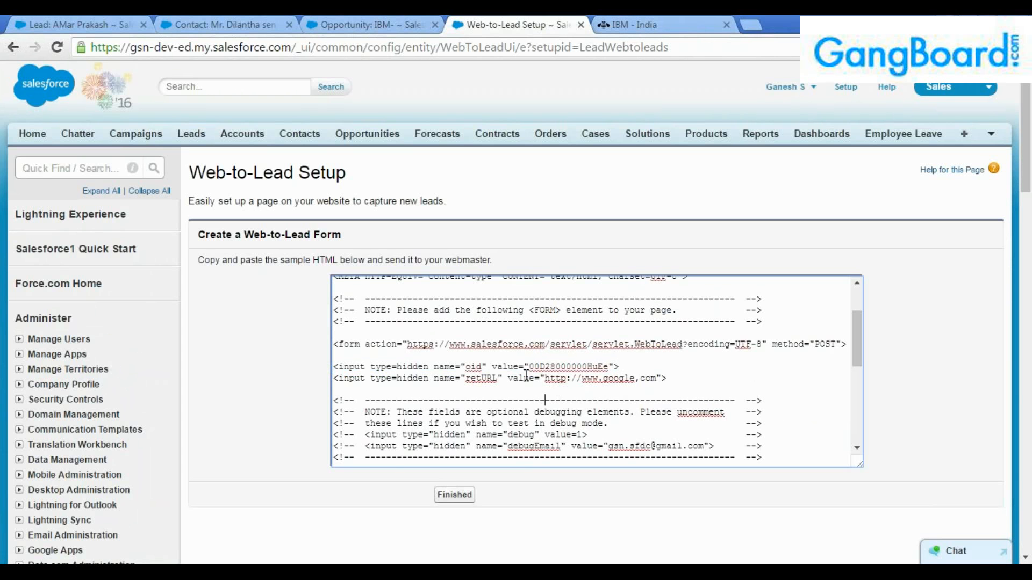
{"action": "left_click_drag", "start_coordinate": [529, 367], "coordinate": [610, 369]}
{"action": "left_click_drag", "start_coordinate": [482, 367], "coordinate": [464, 367]}
{"action": "left_click", "coordinate": [482, 367]}
{"action": "left_click_drag", "start_coordinate": [528, 368], "coordinate": [471, 379]}
Inspect the retURL line, reselect the oid value, and return to the IBM lead record.
{"action": "left_click", "coordinate": [533, 383]}
{"action": "left_click", "coordinate": [427, 381]}
{"action": "double_click", "coordinate": [382, 382]}
{"action": "double_click", "coordinate": [431, 381]}
{"action": "left_click", "coordinate": [589, 395]}
{"action": "left_click_drag", "start_coordinate": [609, 368], "coordinate": [467, 368]}
{"action": "left_click", "coordinate": [500, 370]}
{"action": "scroll", "coordinate": [524, 371], "scroll_direction": "down", "scroll_amount": 5}
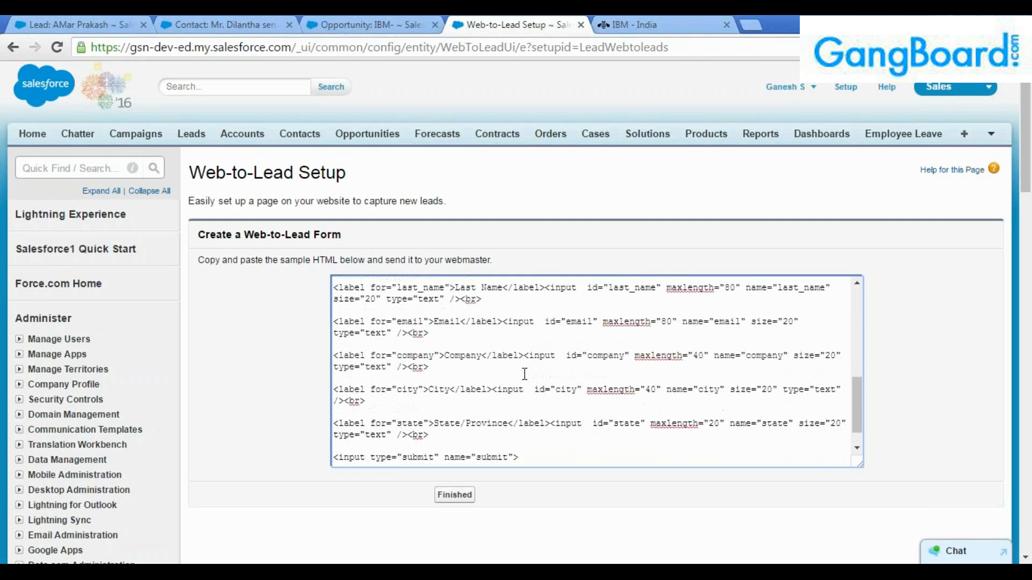
{"action": "scroll", "coordinate": [526, 375], "scroll_direction": "up", "scroll_amount": 6}
{"action": "scroll", "coordinate": [526, 375], "scroll_direction": "down", "scroll_amount": 2}
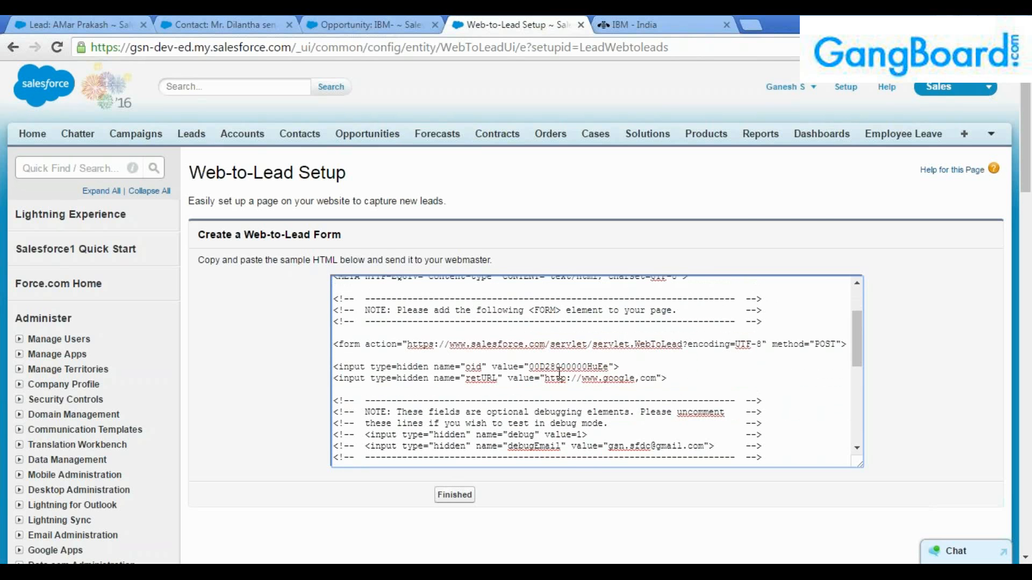
{"action": "double_click", "coordinate": [559, 368]}
{"action": "left_click", "coordinate": [86, 21]}
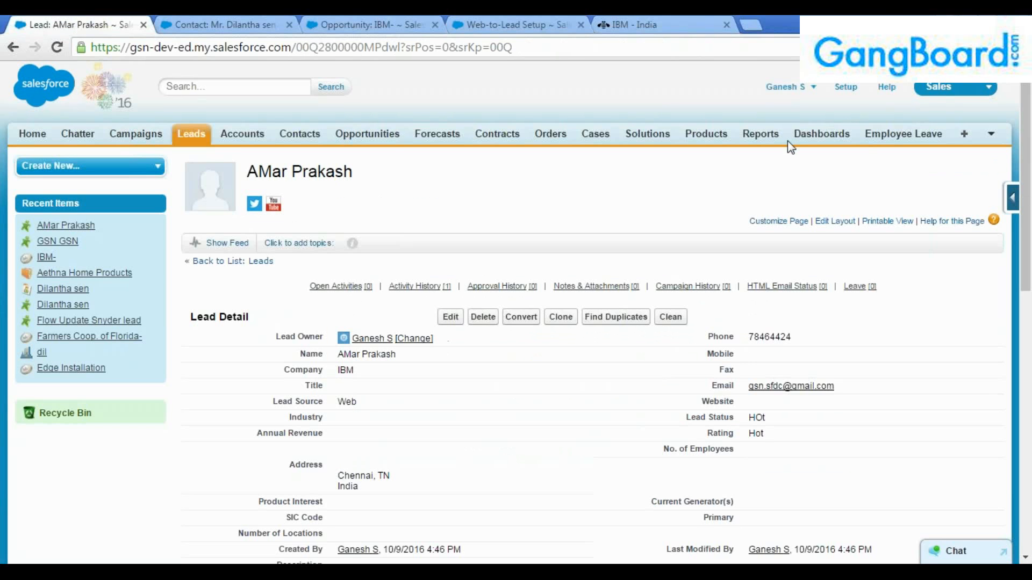
Search Setup for 'company' and open the Company Information page.
{"action": "left_click", "coordinate": [845, 88]}
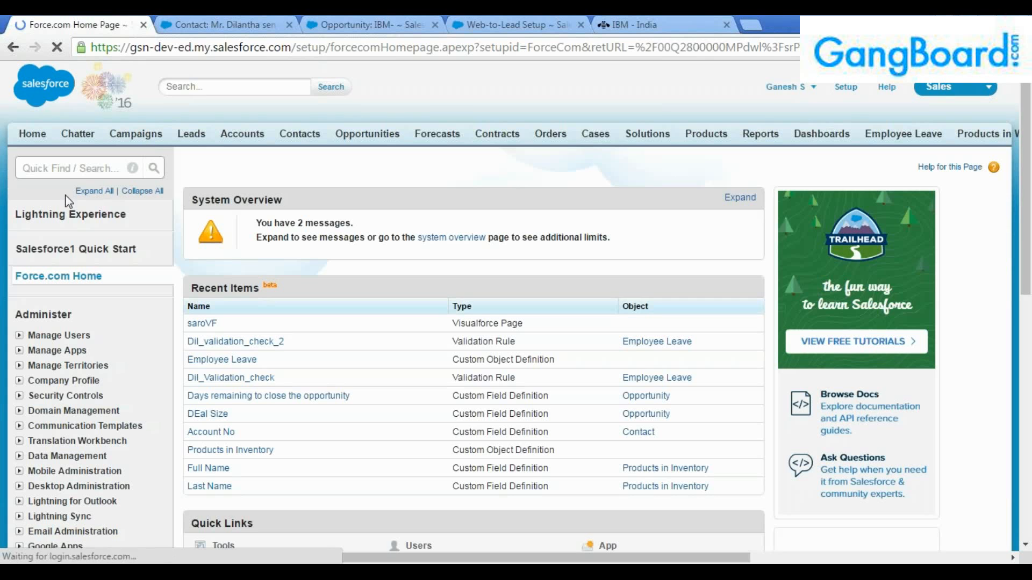
{"action": "left_click", "coordinate": [70, 168]}
{"action": "type", "text": "comp"}
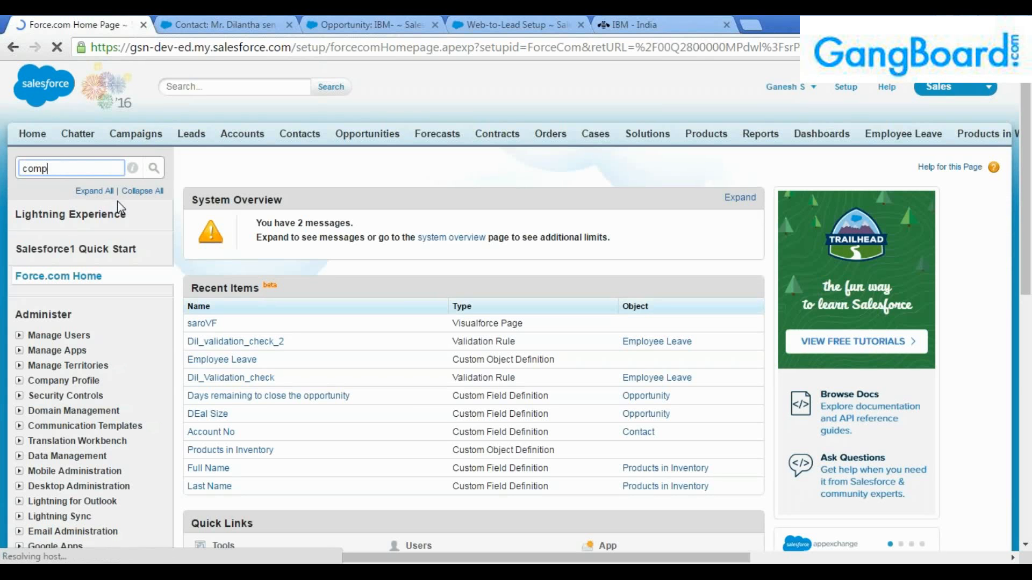
{"action": "type", "text": "any"}
{"action": "left_click", "coordinate": [85, 266]}
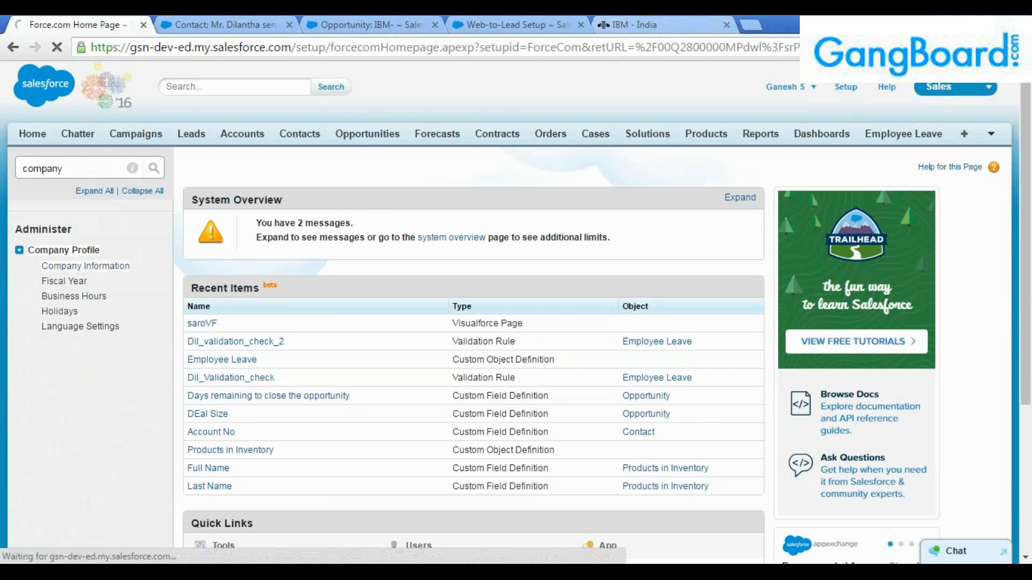
Compare the Organization ID with the oid value selected in the form HTML.
{"action": "left_click", "coordinate": [519, 26]}
{"action": "left_click", "coordinate": [640, 400]}
{"action": "double_click", "coordinate": [590, 367]}
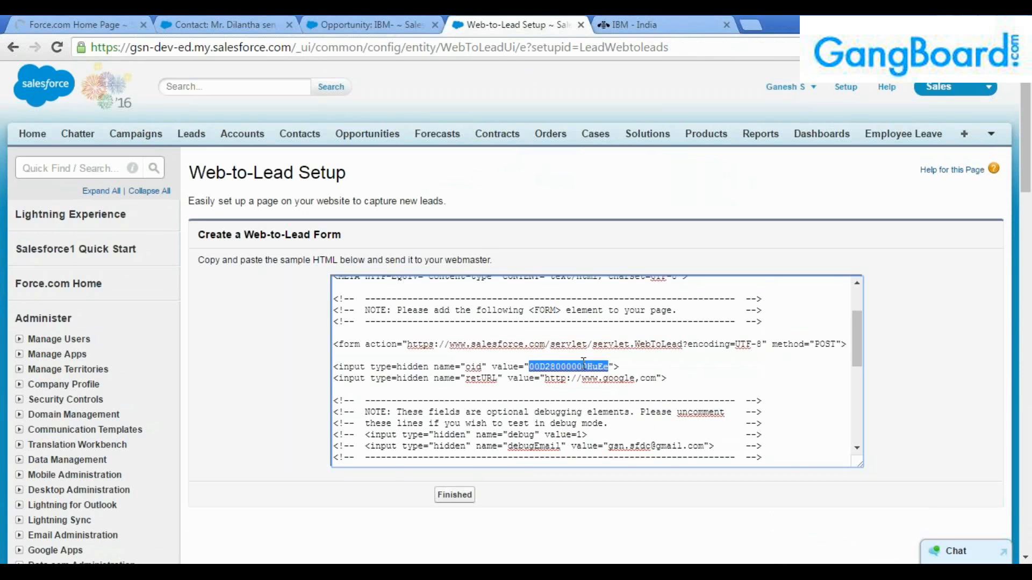
{"action": "left_click", "coordinate": [75, 25]}
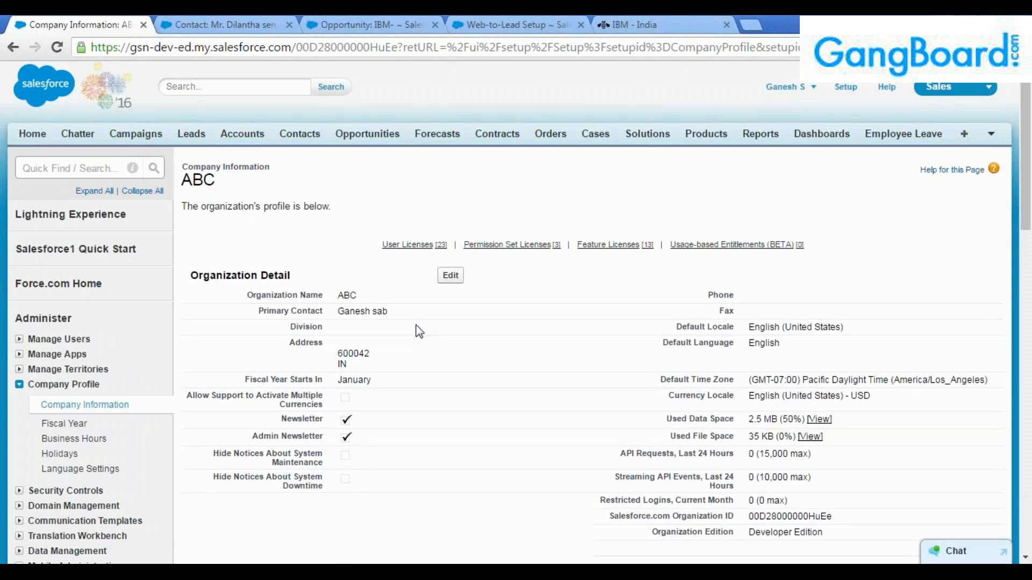
{"action": "left_click_drag", "start_coordinate": [749, 516], "coordinate": [833, 516]}
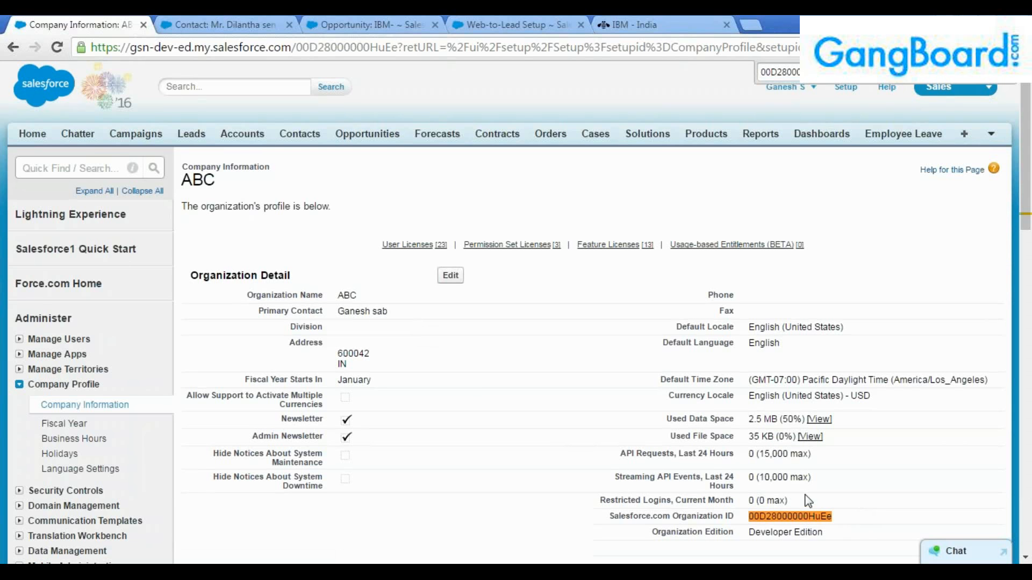
{"action": "left_click_drag", "start_coordinate": [843, 520], "coordinate": [747, 518]}
{"action": "left_click", "coordinate": [747, 519]}
{"action": "left_click", "coordinate": [365, 25]}
{"action": "left_click", "coordinate": [511, 25]}
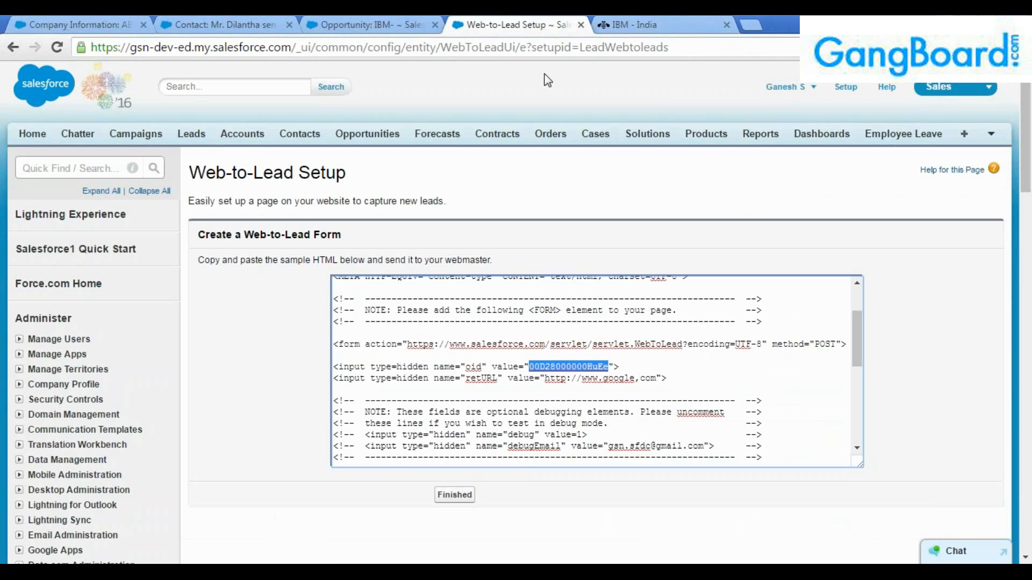
{"action": "left_click", "coordinate": [572, 379]}
{"action": "double_click", "coordinate": [571, 366]}
{"action": "left_click", "coordinate": [564, 380]}
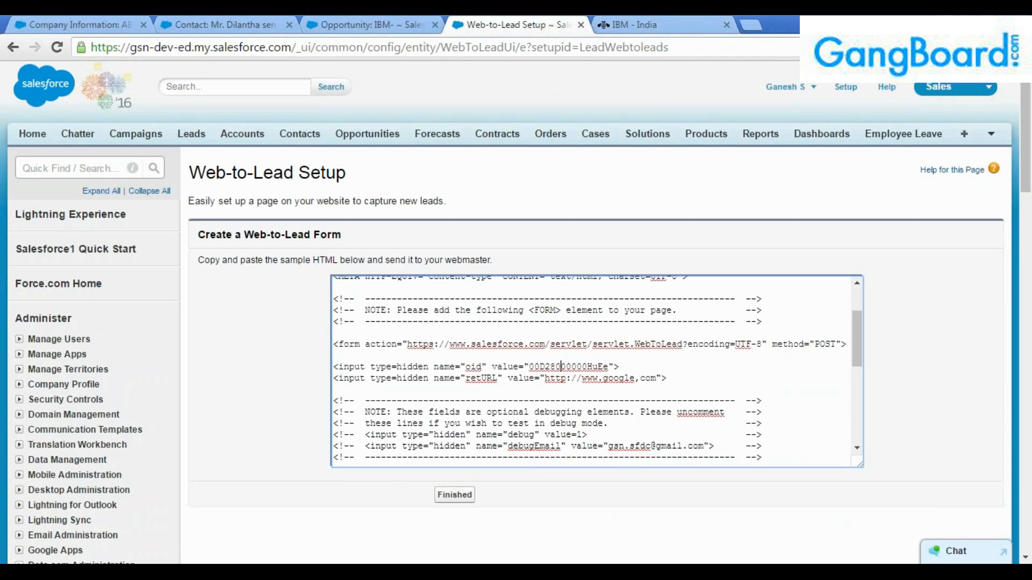
{"action": "left_click", "coordinate": [109, 25]}
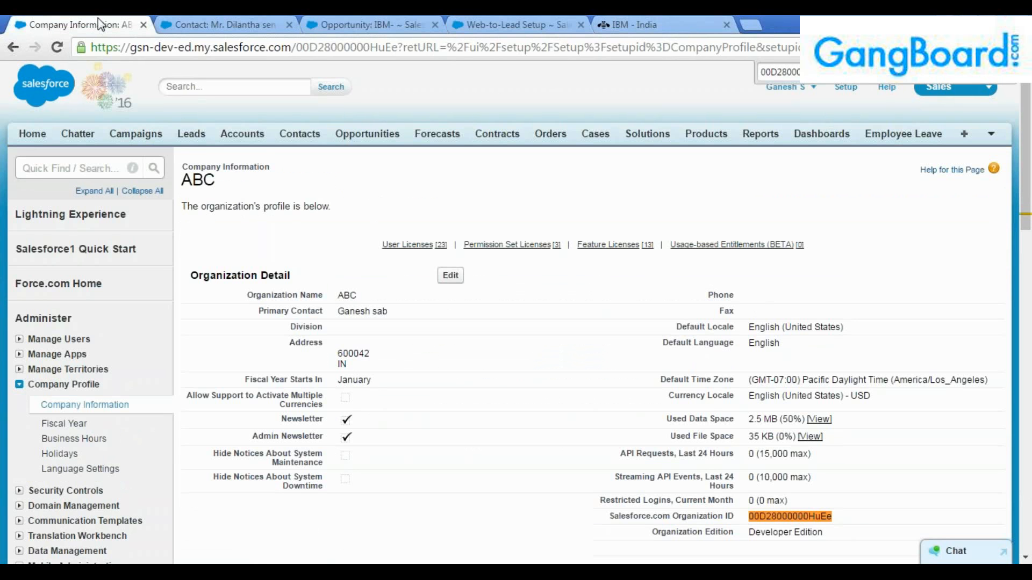
{"action": "left_click", "coordinate": [458, 19]}
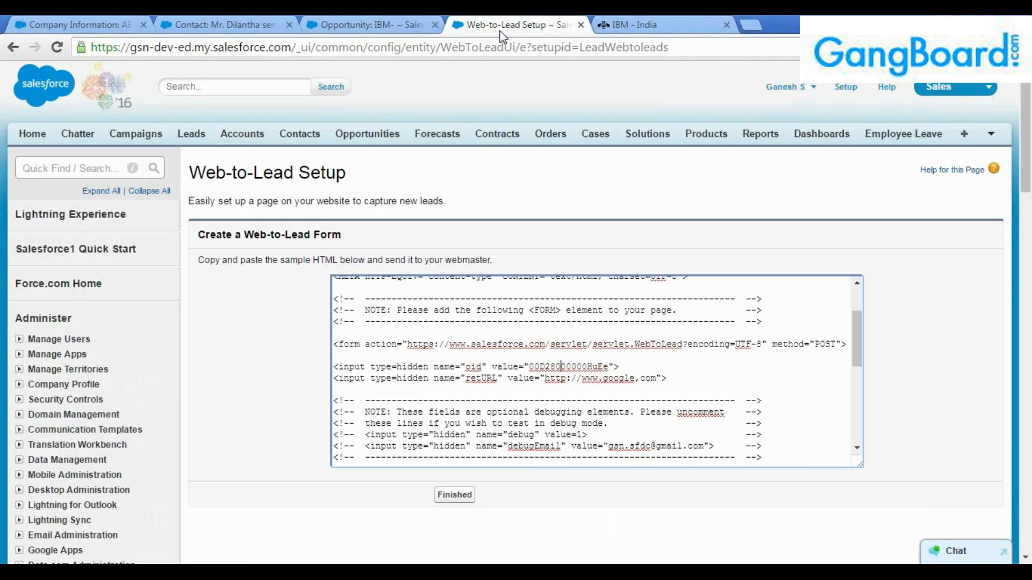
{"action": "double_click", "coordinate": [549, 367]}
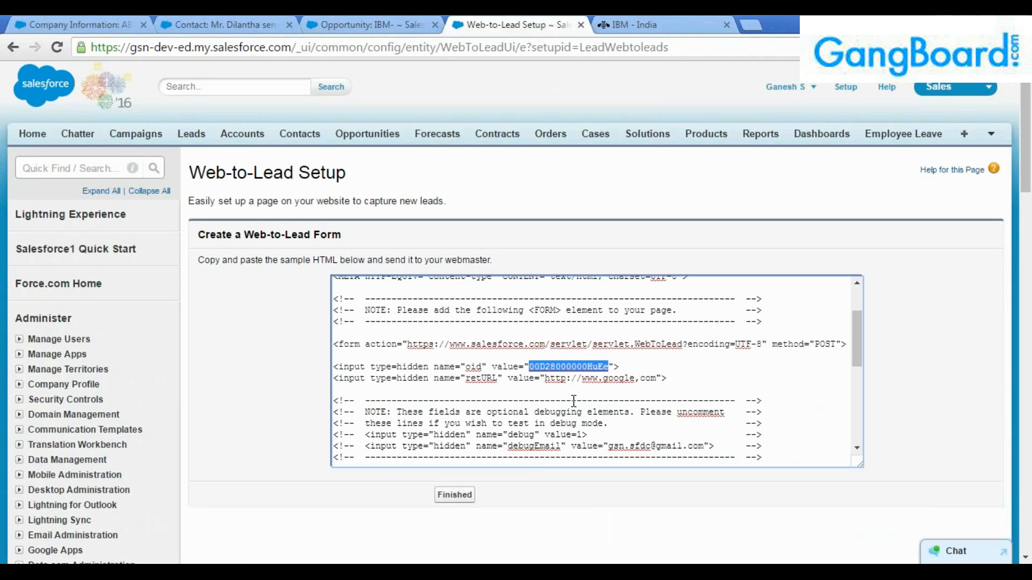
{"action": "left_click", "coordinate": [98, 22]}
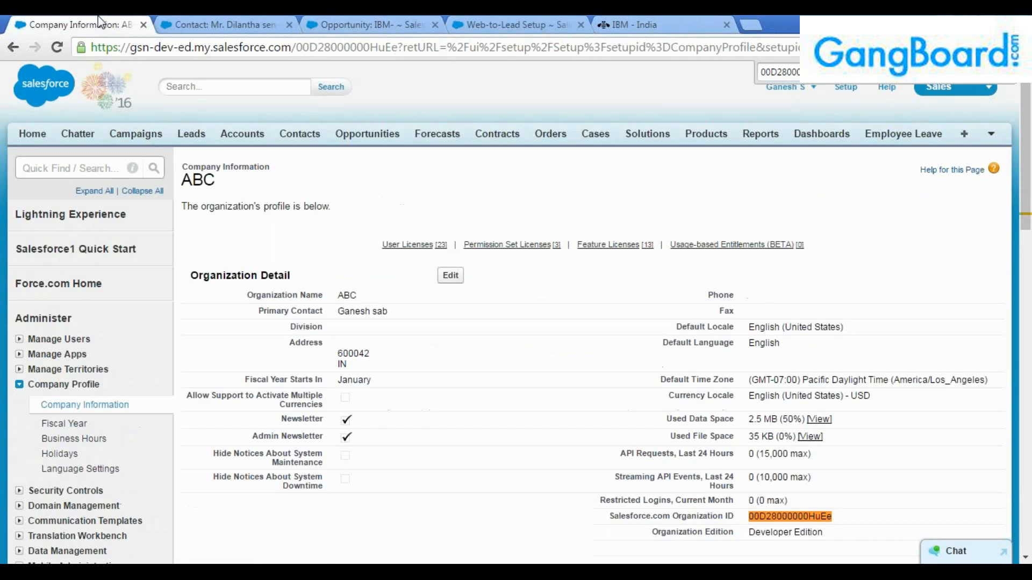
{"action": "scroll", "coordinate": [653, 417], "scroll_direction": "down", "scroll_amount": 2}
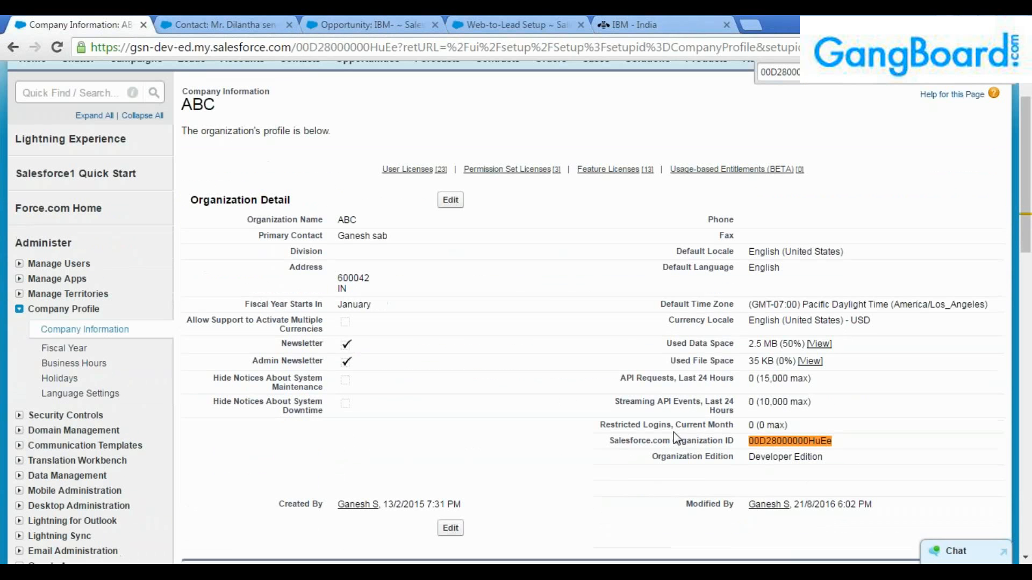
{"action": "double_click", "coordinate": [794, 441]}
{"action": "scroll", "coordinate": [789, 448], "scroll_direction": "up", "scroll_amount": 2}
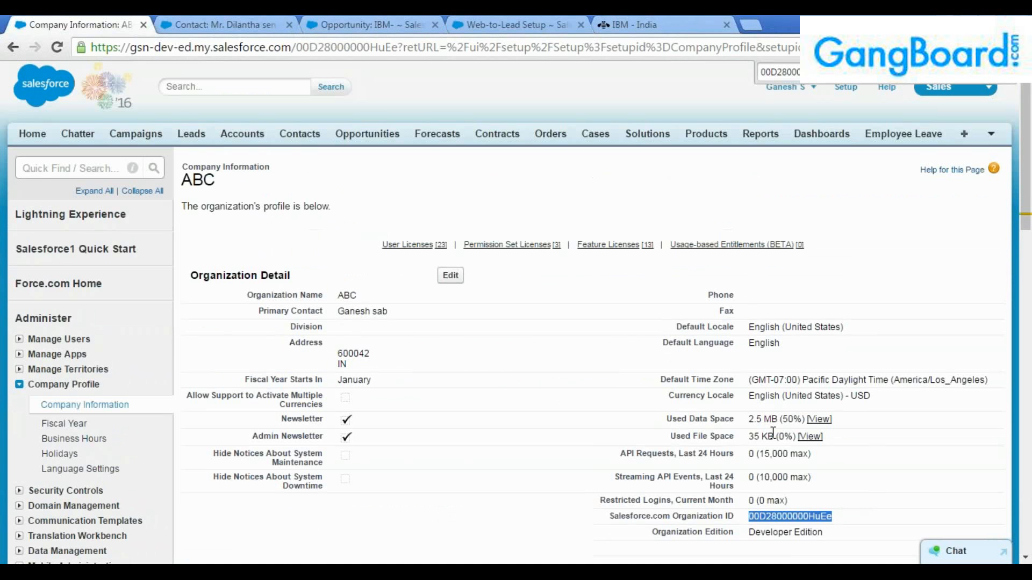
{"action": "scroll", "coordinate": [777, 440], "scroll_direction": "down", "scroll_amount": 1}
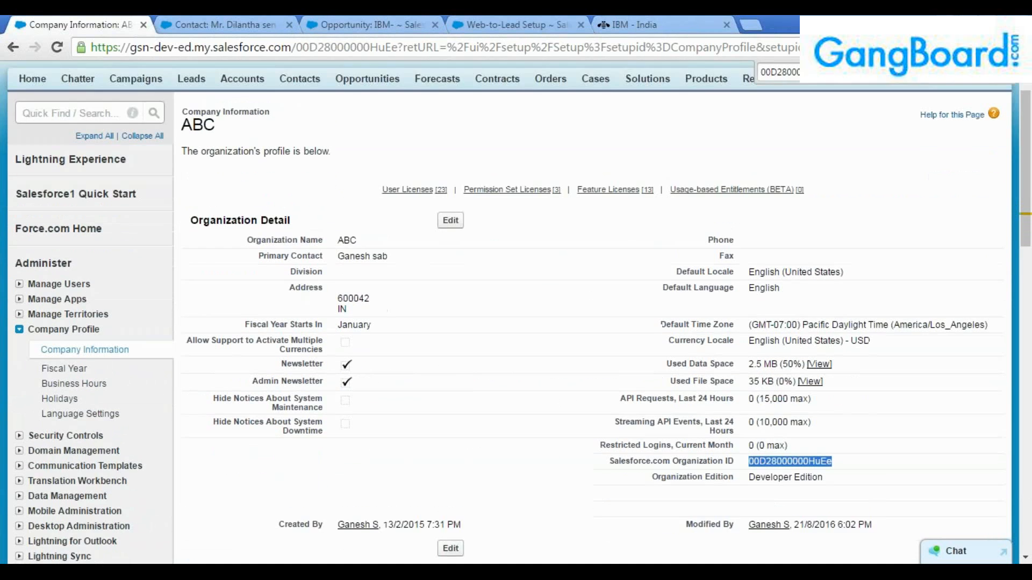
{"action": "scroll", "coordinate": [780, 448], "scroll_direction": "down", "scroll_amount": 1}
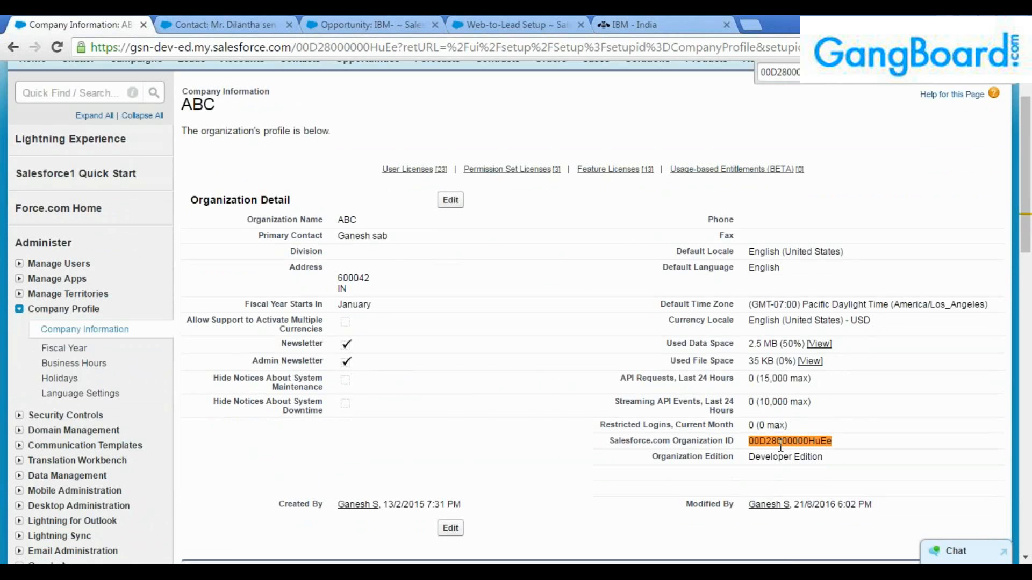
{"action": "left_click", "coordinate": [501, 24]}
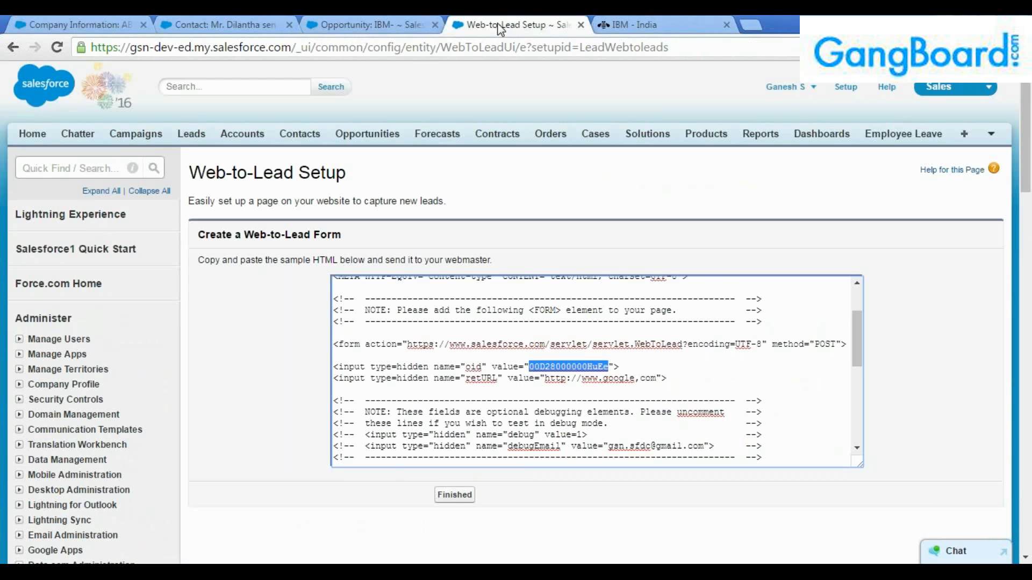
{"action": "mouse_move", "coordinate": [615, 367]}
{"action": "left_mouse_down"}
{"action": "mouse_move", "coordinate": [530, 366]}
{"action": "mouse_move", "coordinate": [611, 371]}
{"action": "left_mouse_up"}
{"action": "left_click", "coordinate": [554, 368]}
{"action": "left_click", "coordinate": [610, 390]}
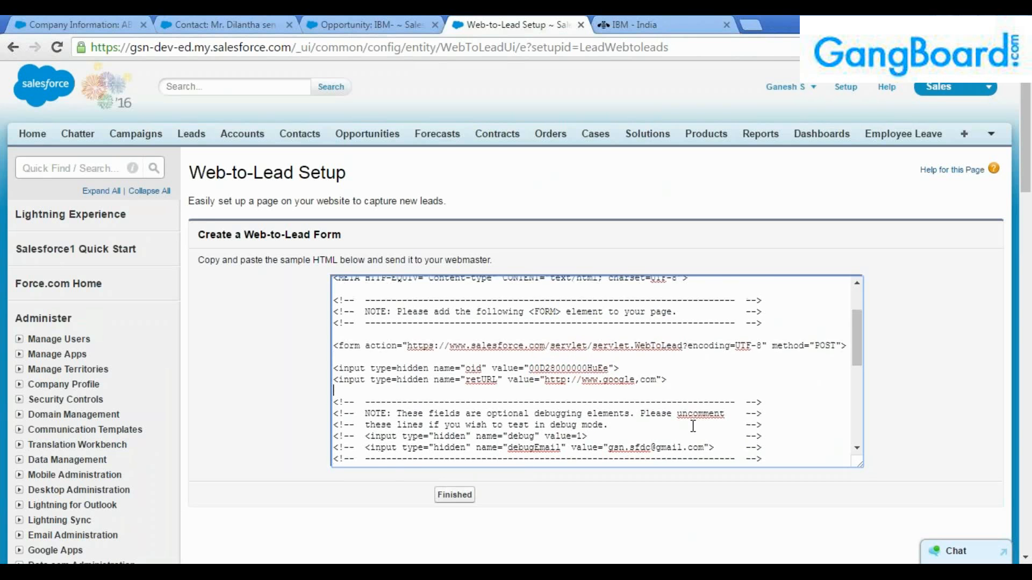
{"action": "scroll", "coordinate": [693, 426], "scroll_direction": "up", "scroll_amount": 2}
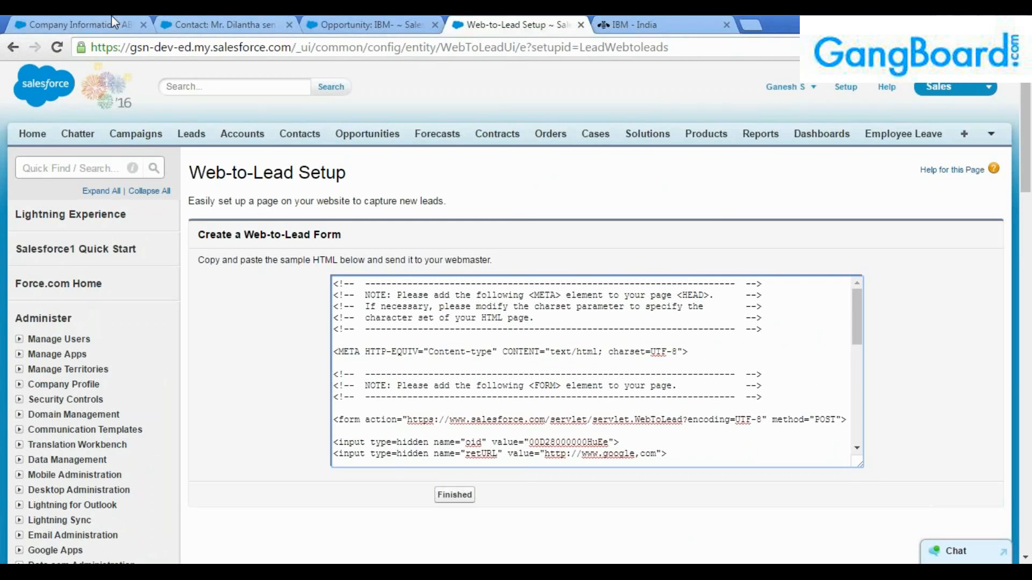
{"action": "left_click", "coordinate": [86, 24]}
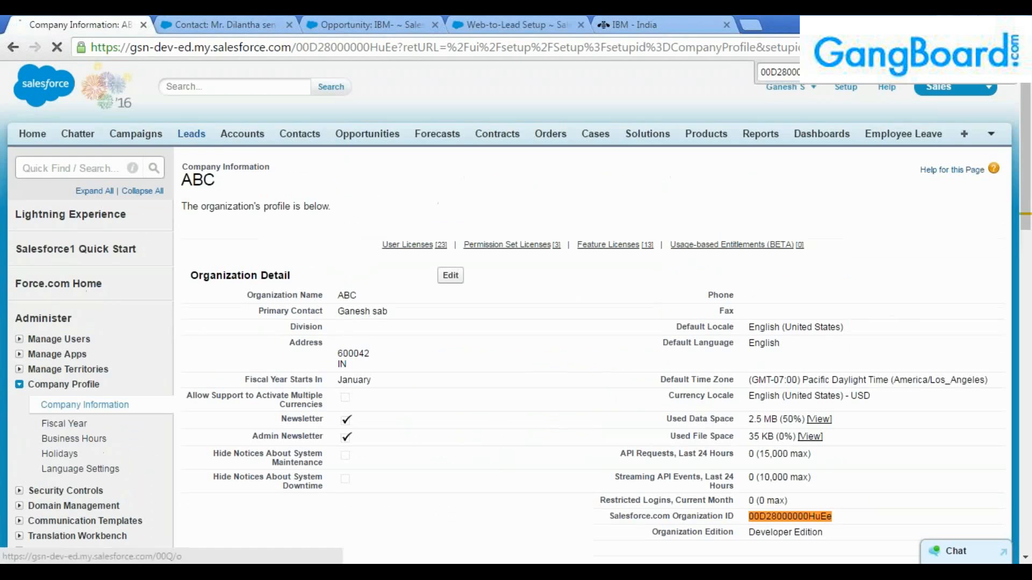
Open today's IBM lead from Today's Leads and check its email, Web source and Hot rating.
{"action": "left_click", "coordinate": [191, 134]}
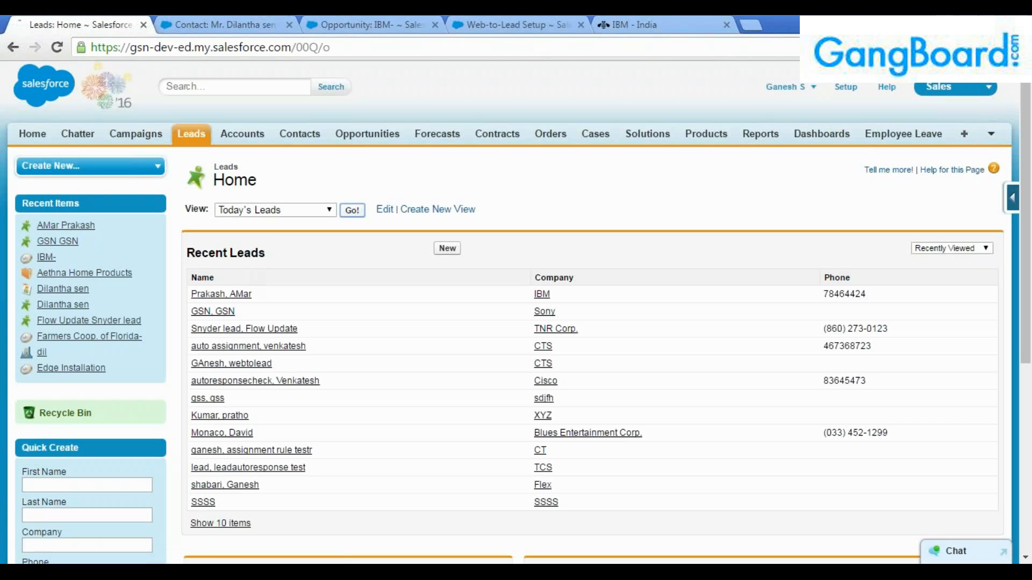
{"action": "left_click", "coordinate": [352, 210]}
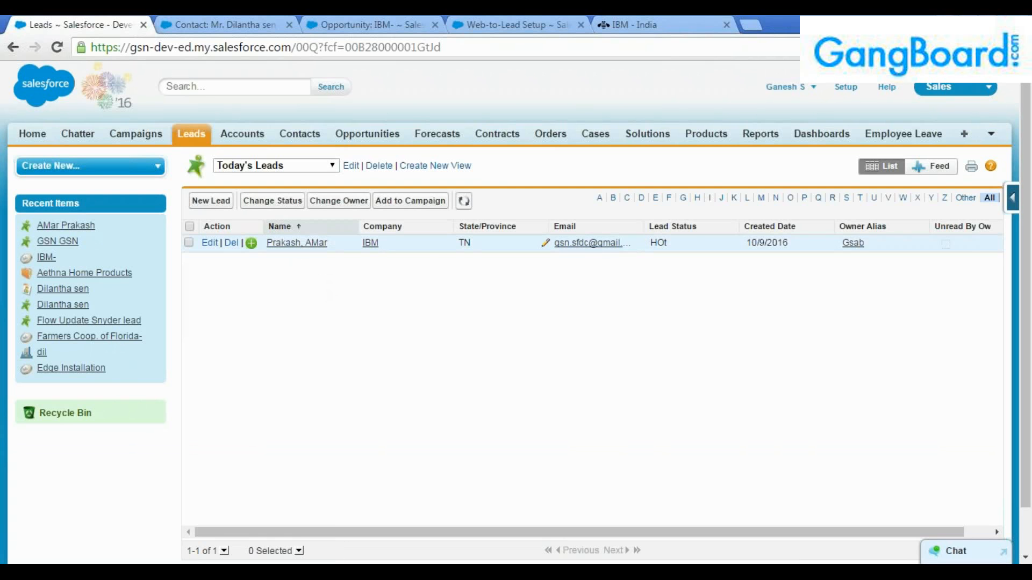
{"action": "left_click", "coordinate": [297, 243]}
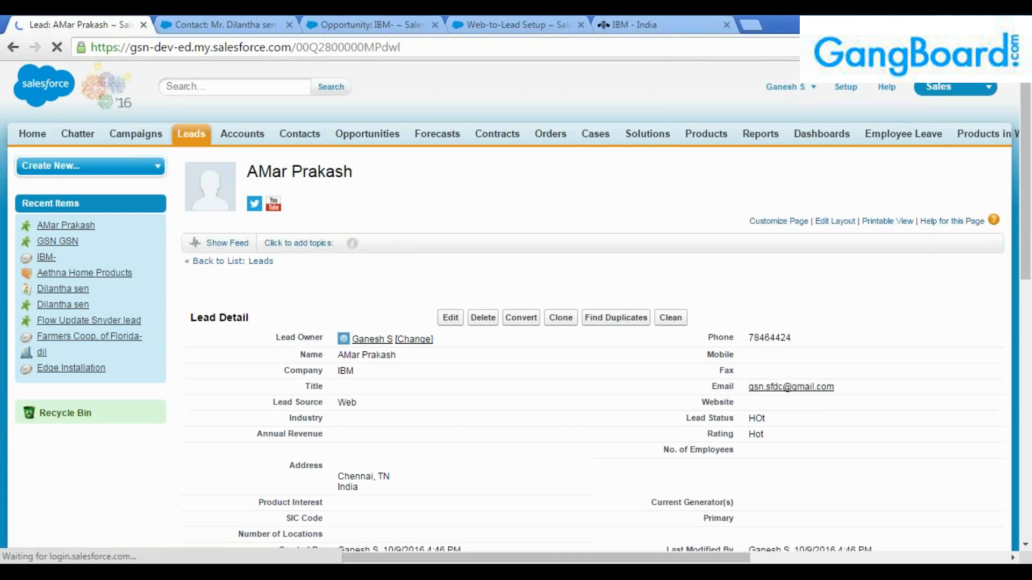
{"action": "scroll", "coordinate": [394, 394], "scroll_direction": "down", "scroll_amount": 2}
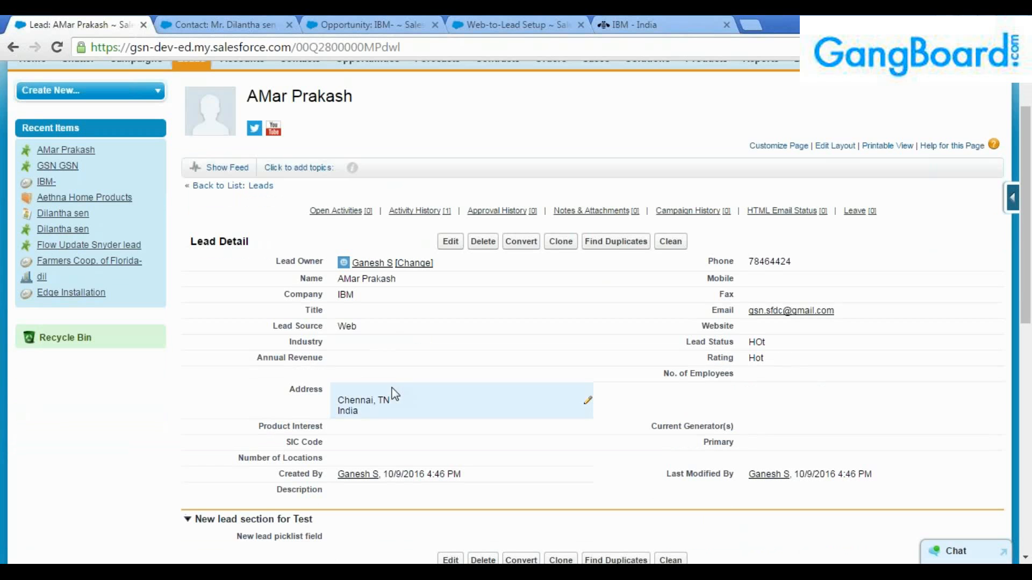
{"action": "double_click", "coordinate": [853, 311]}
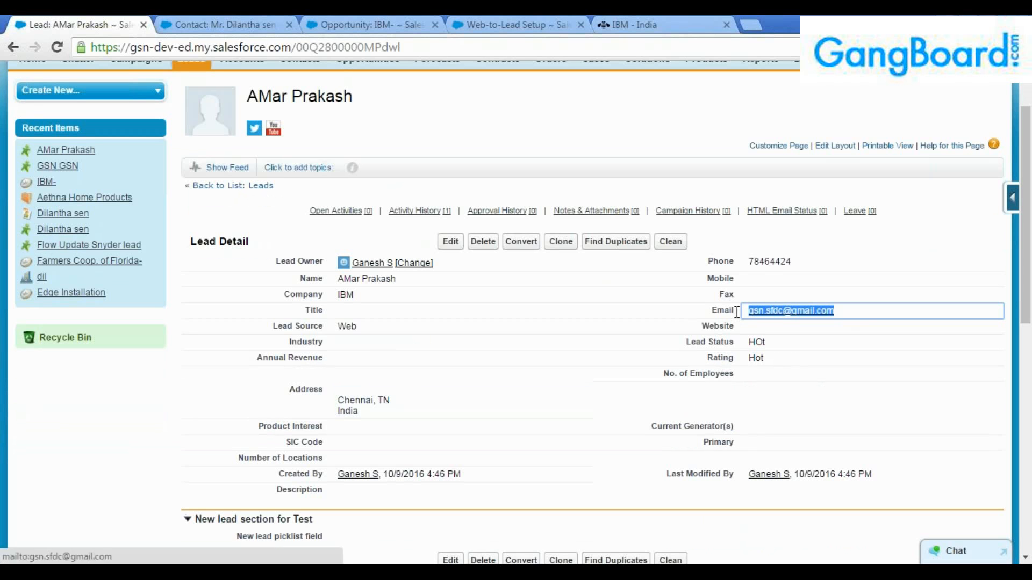
{"action": "left_click", "coordinate": [667, 355]}
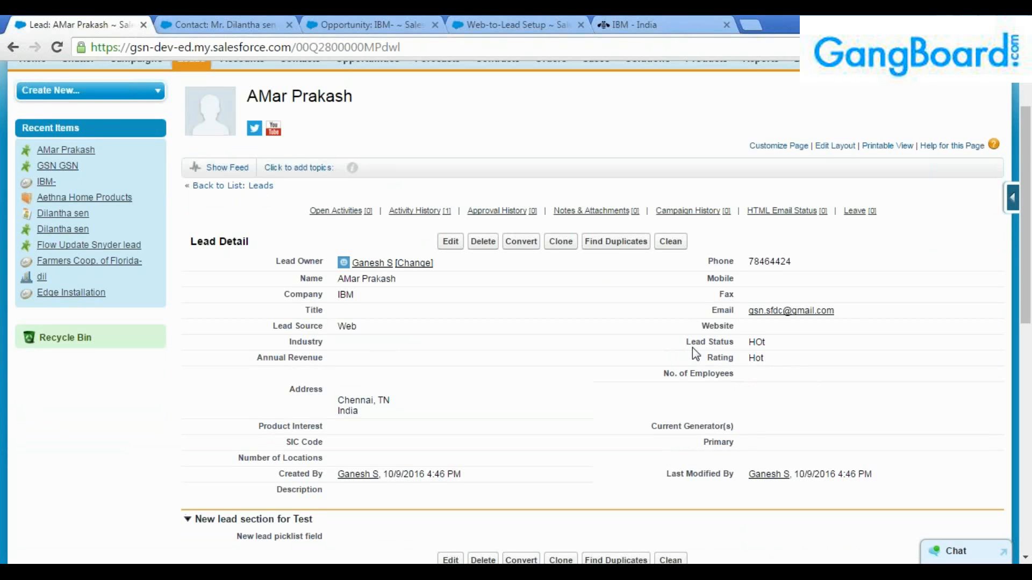
{"action": "scroll", "coordinate": [879, 322], "scroll_direction": "up", "scroll_amount": 2}
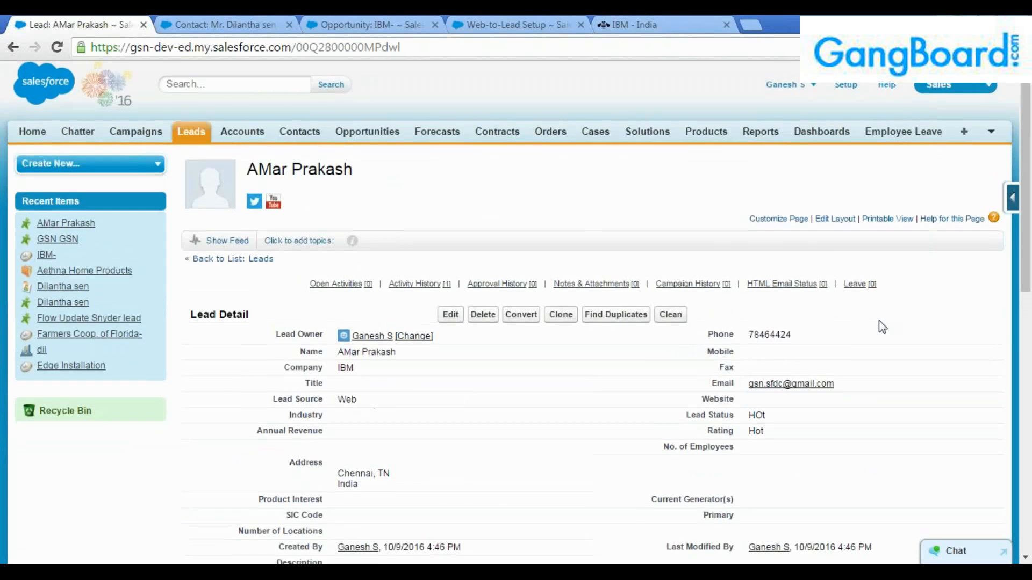
{"action": "scroll", "coordinate": [882, 327], "scroll_direction": "down", "scroll_amount": 3}
{"action": "scroll", "coordinate": [881, 328], "scroll_direction": "up", "scroll_amount": 3}
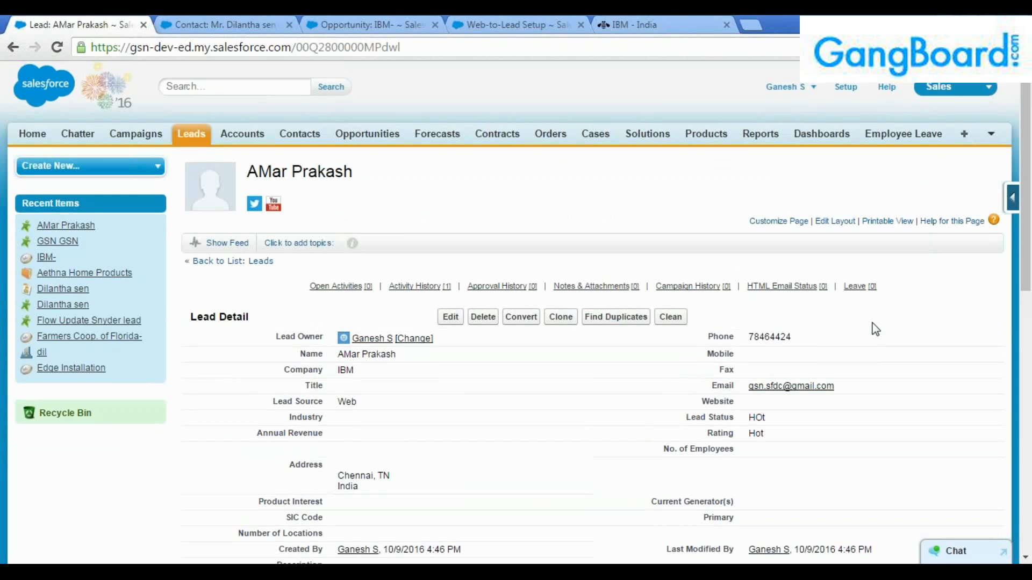
Search Setup for 'lead' and open Lead Auto-Response Rules and Lead Assignment Rules in new tabs.
{"action": "left_click", "coordinate": [850, 92]}
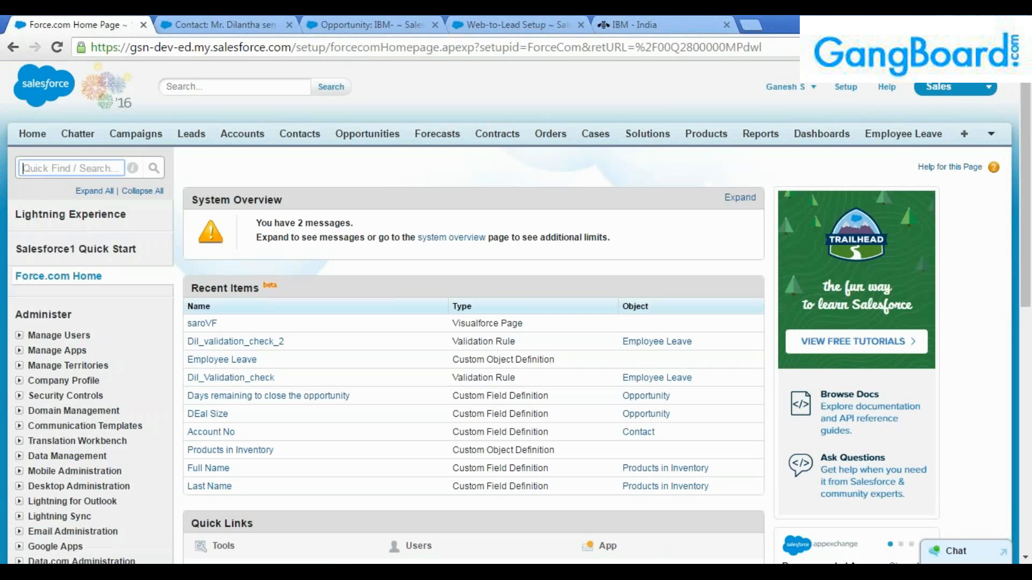
{"action": "type", "text": "lead"}
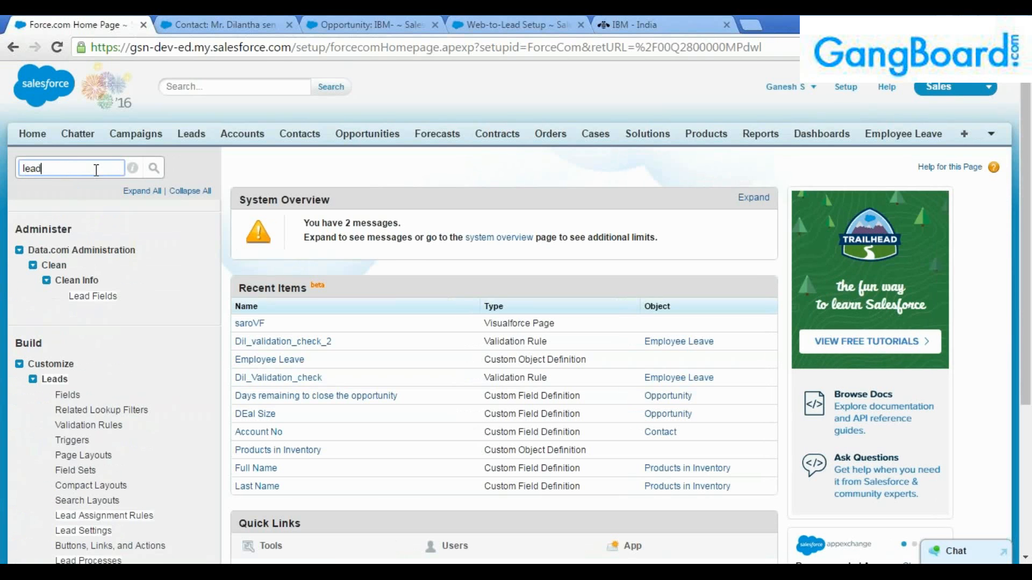
{"action": "scroll", "coordinate": [110, 252], "scroll_direction": "down", "scroll_amount": 3}
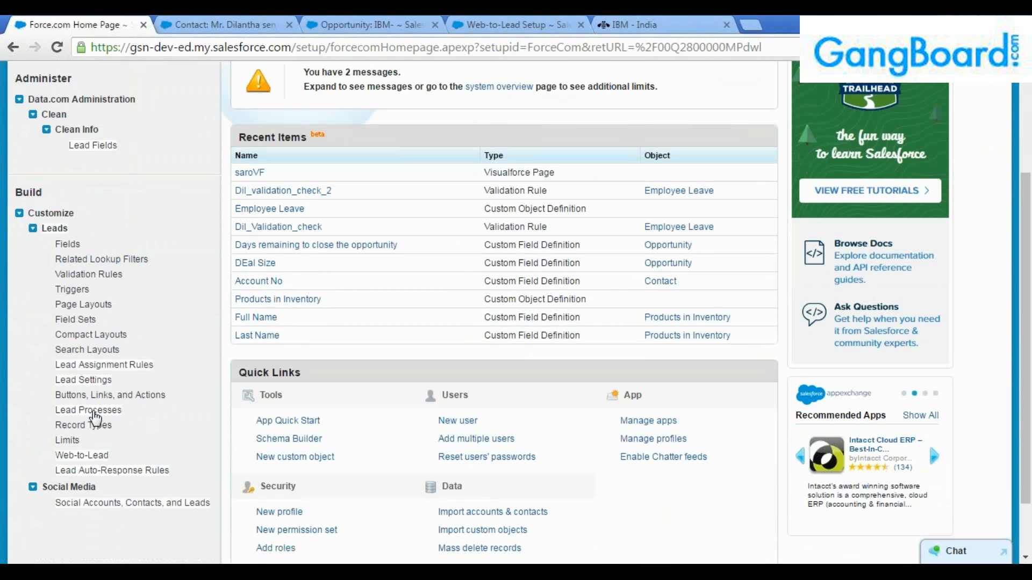
{"action": "middle_click", "coordinate": [90, 473]}
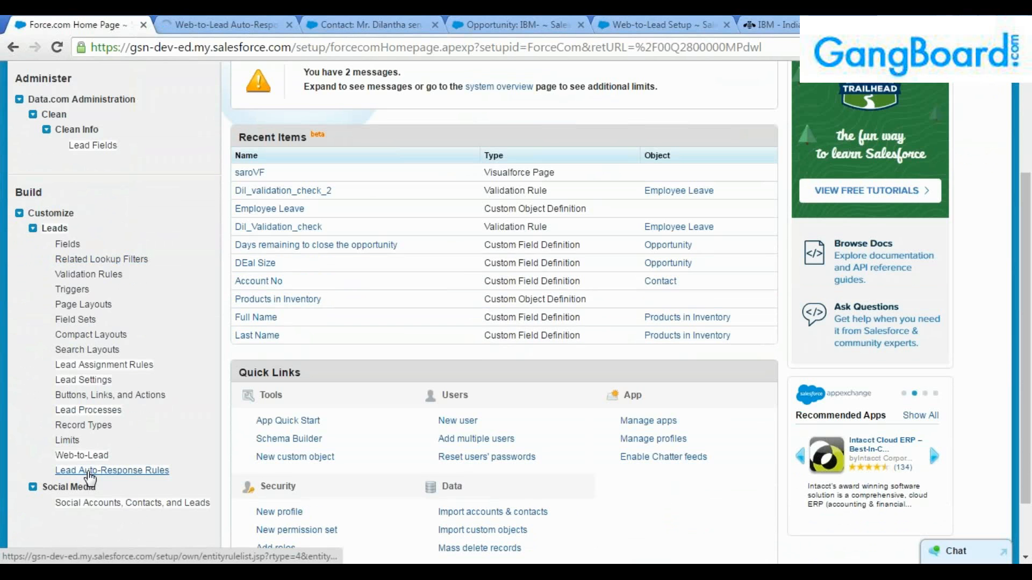
{"action": "middle_click", "coordinate": [90, 372]}
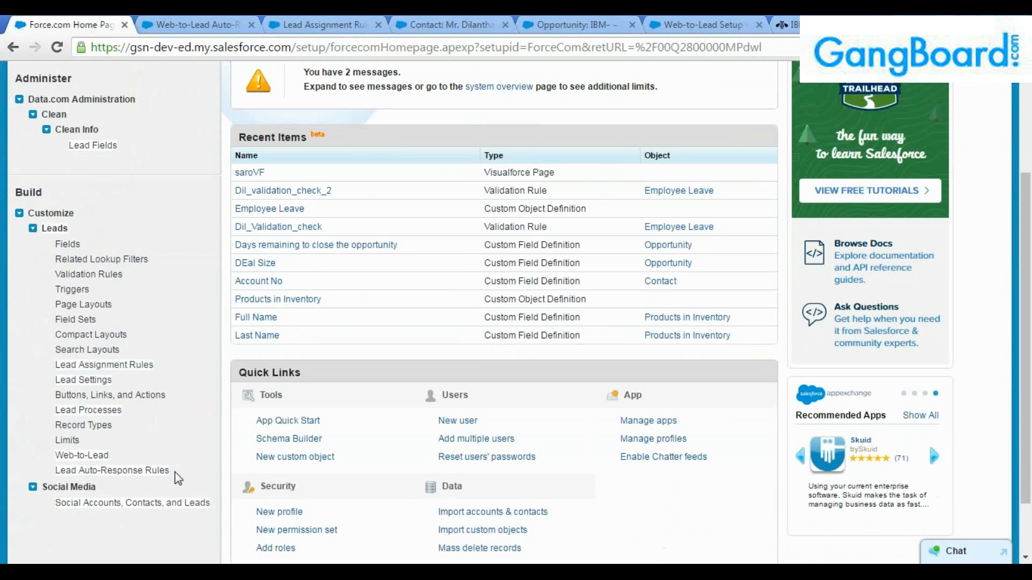
{"action": "triple_click", "coordinate": [47, 476]}
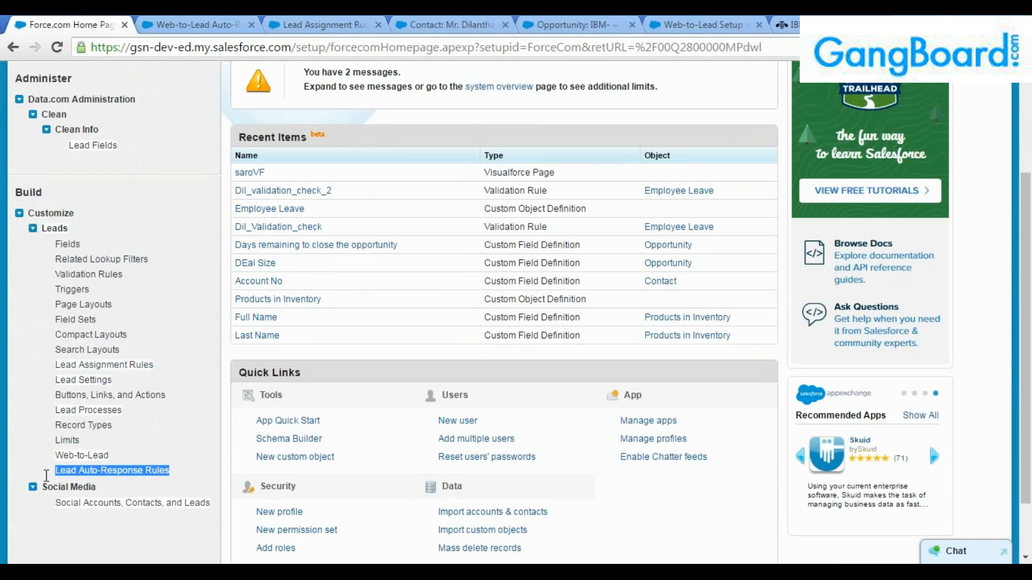
{"action": "left_click", "coordinate": [134, 437]}
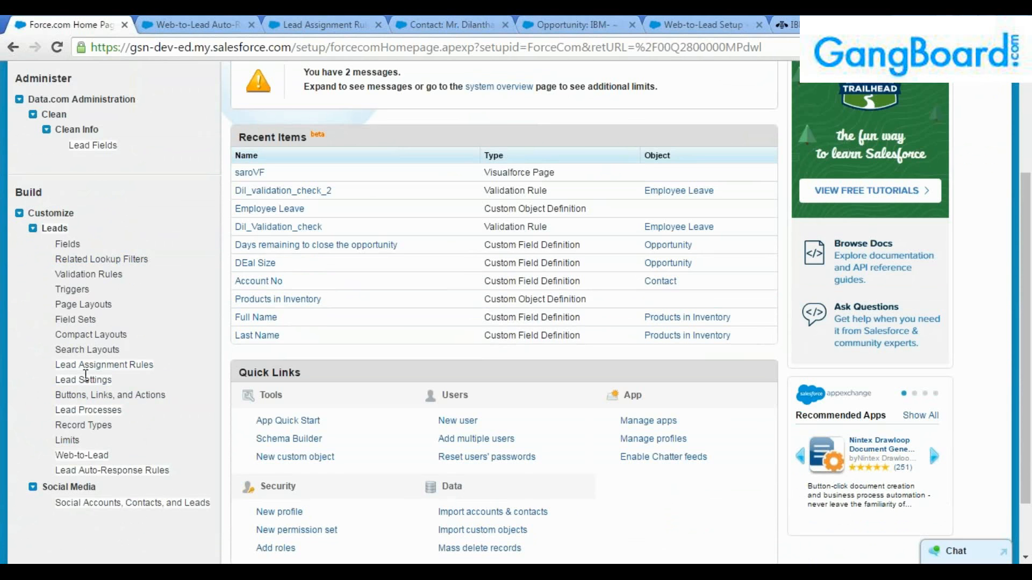
{"action": "left_click", "coordinate": [189, 23]}
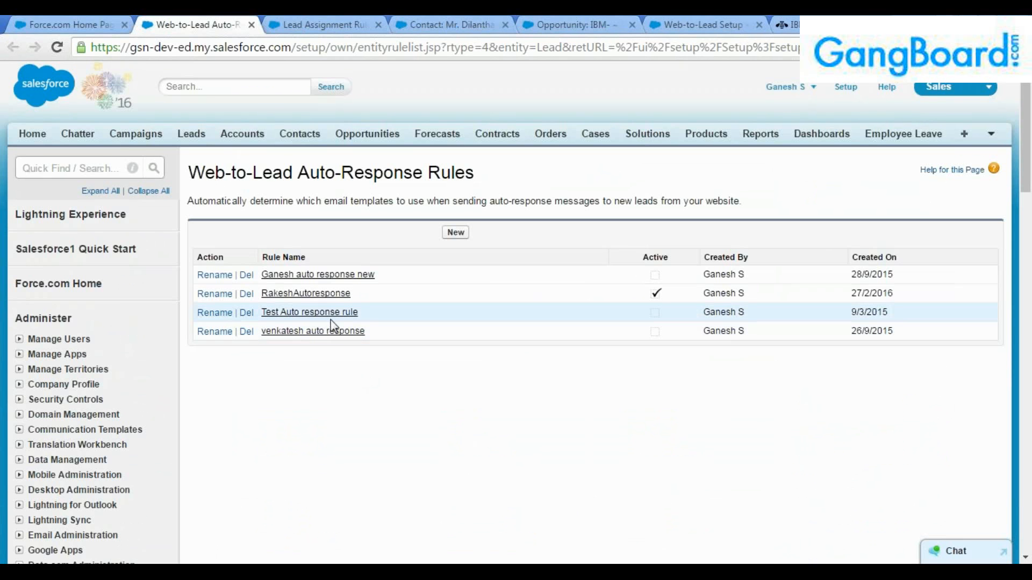
Delete two inactive web-to-lead auto-response rules, leaving the active rule and Test Auto response.
{"action": "left_click", "coordinate": [247, 276]}
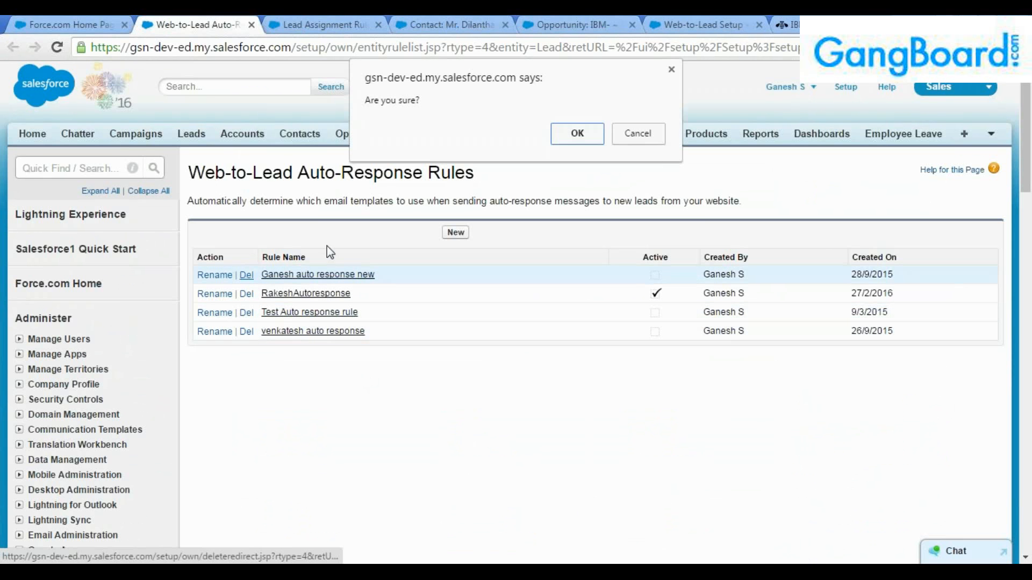
{"action": "left_click", "coordinate": [575, 134]}
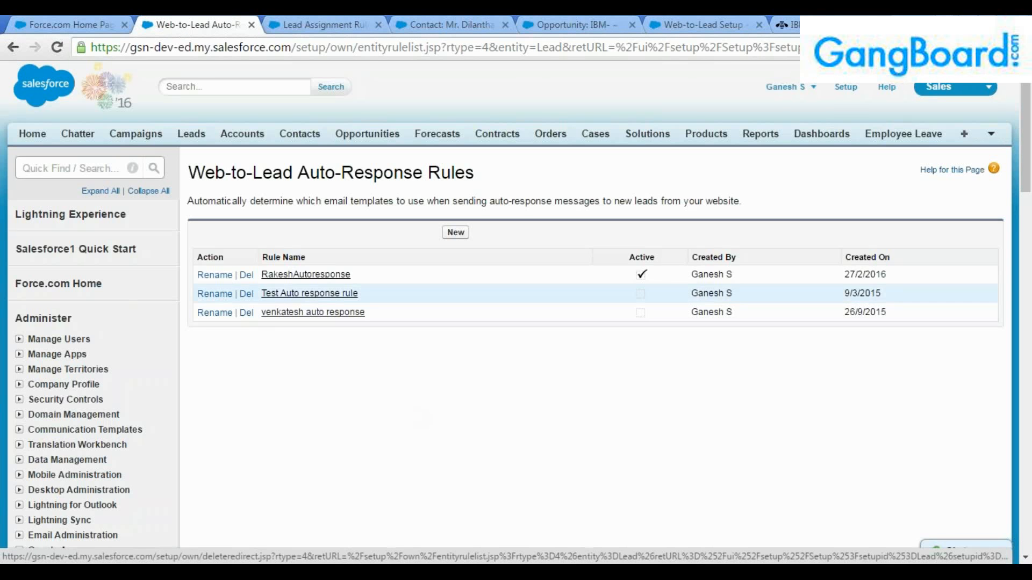
{"action": "left_click", "coordinate": [246, 312]}
{"action": "left_click", "coordinate": [572, 133]}
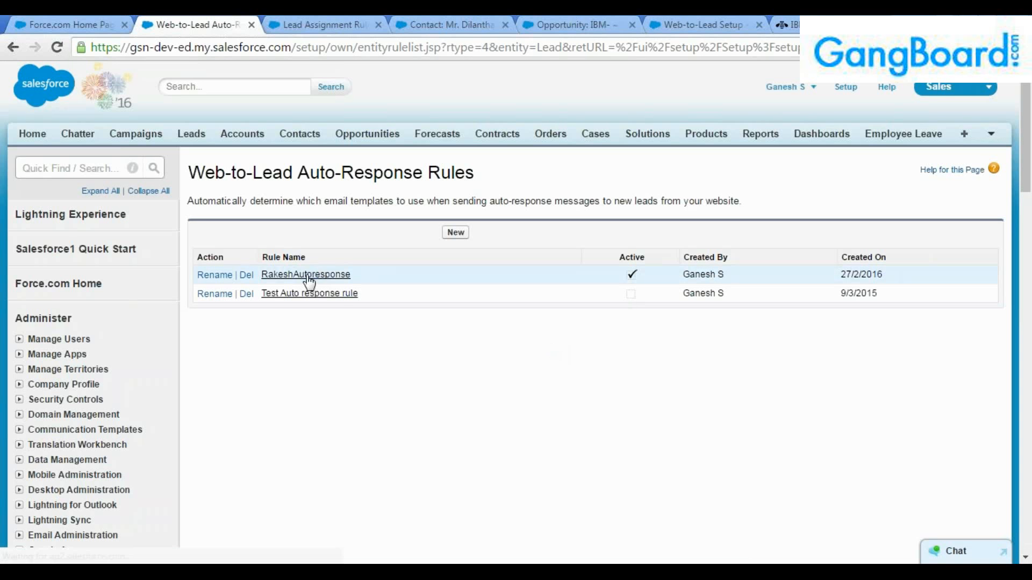
{"action": "left_click", "coordinate": [456, 236]}
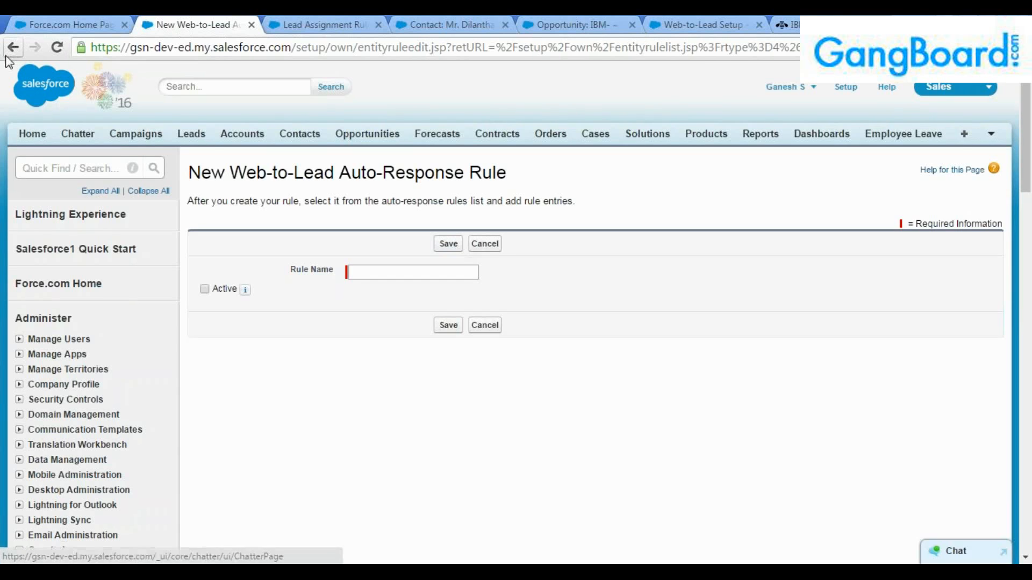
{"action": "left_click", "coordinate": [11, 51]}
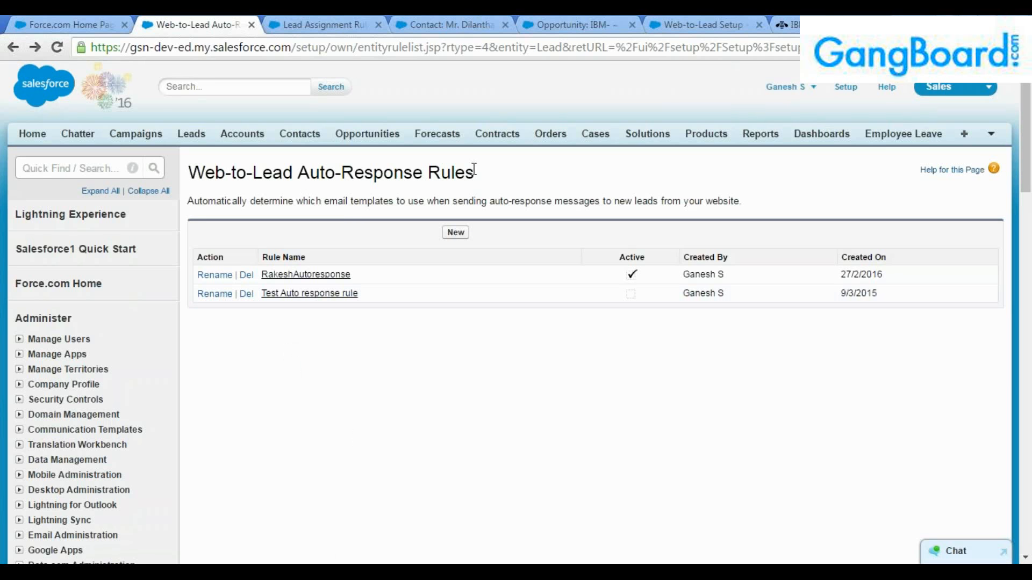
Compare the Auto-Response and Assignment Rules pages and open the Standard lead assignment rule.
{"action": "left_click_drag", "start_coordinate": [504, 177], "coordinate": [299, 172]}
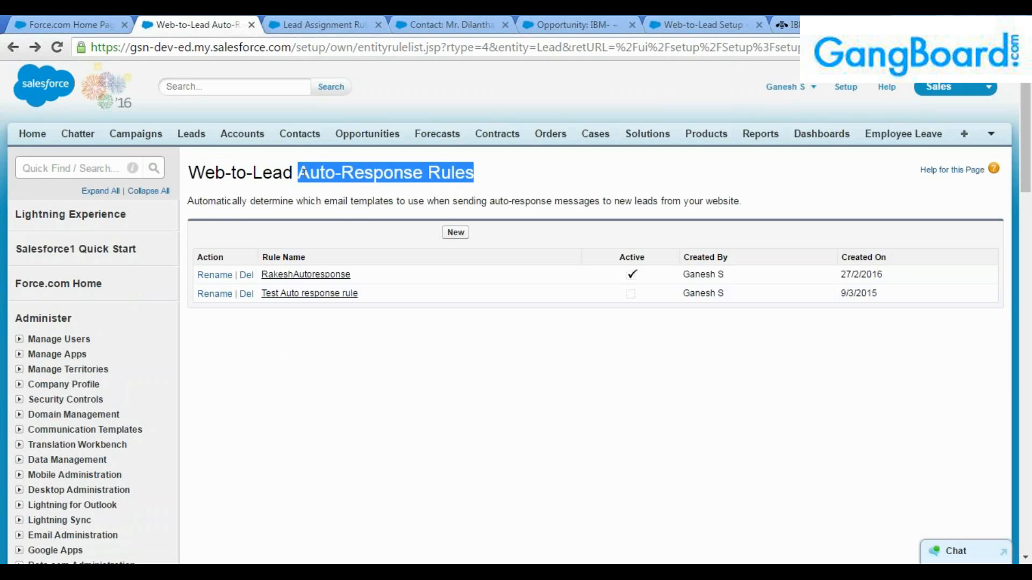
{"action": "key", "text": "ctrl+Tab"}
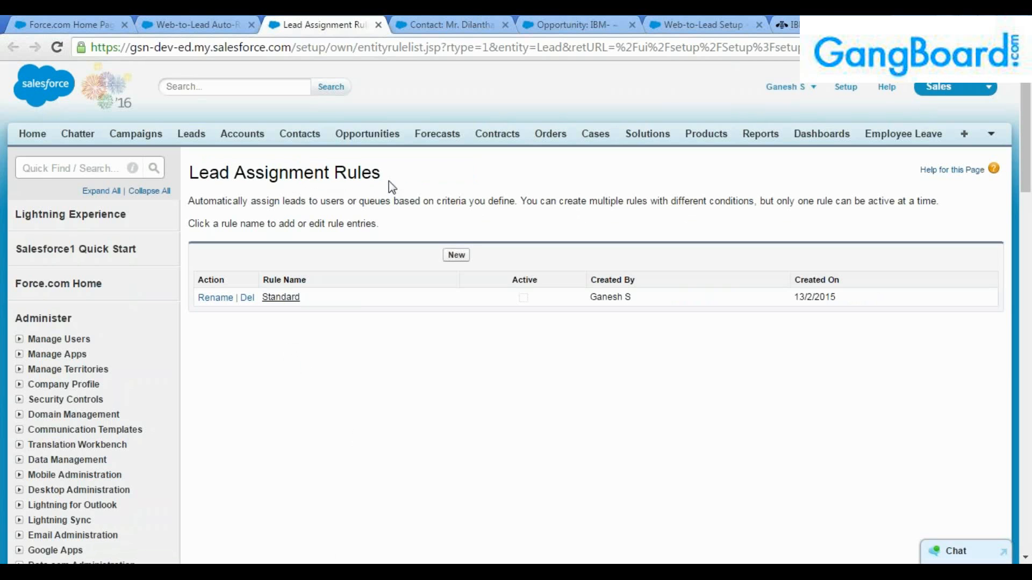
{"action": "left_click_drag", "start_coordinate": [390, 181], "coordinate": [425, 172]}
{"action": "left_click", "coordinate": [240, 173]}
{"action": "left_click", "coordinate": [425, 172]}
{"action": "left_click", "coordinate": [194, 20]}
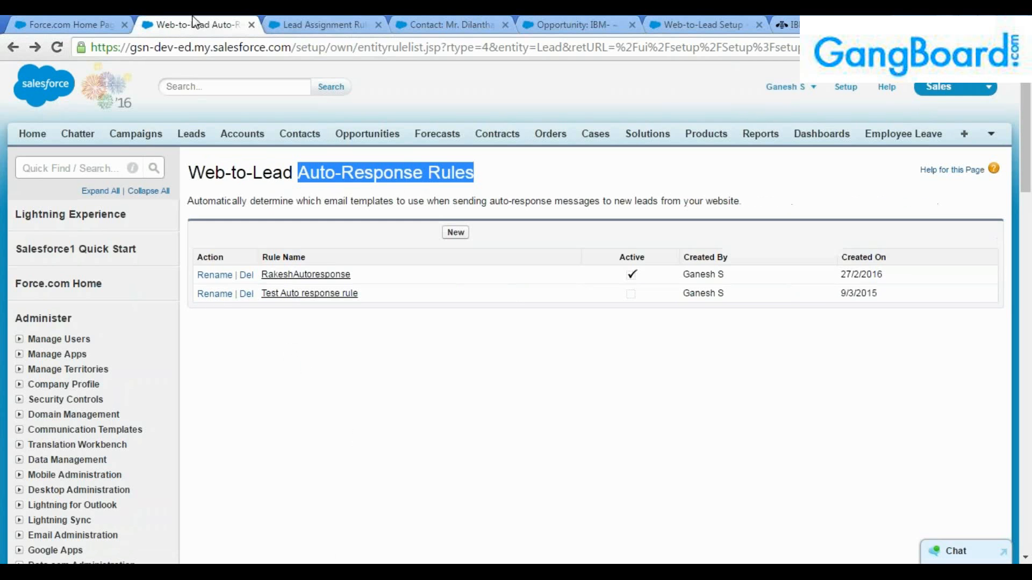
{"action": "left_click", "coordinate": [338, 18]}
{"action": "left_click", "coordinate": [279, 297]}
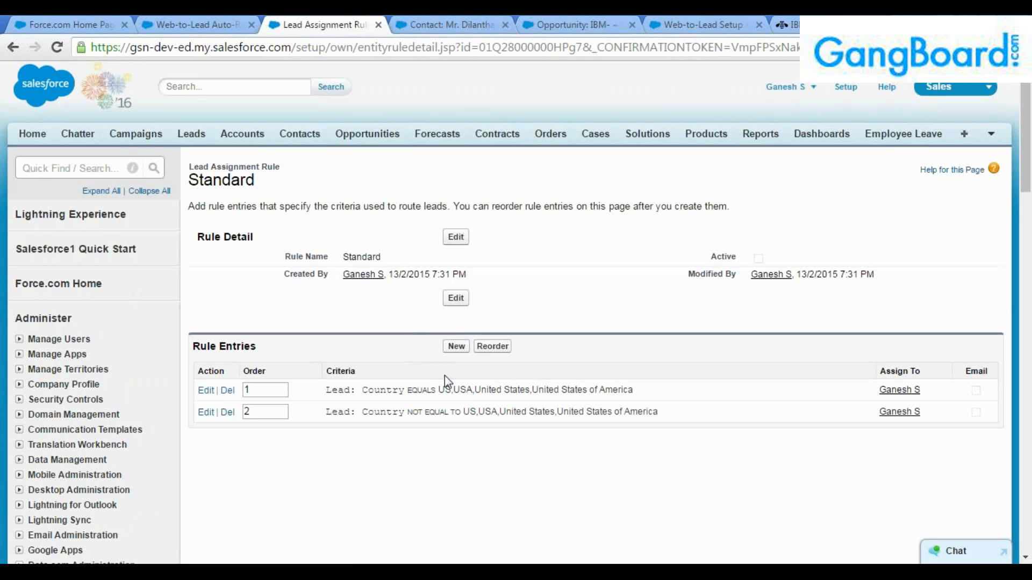
Review the active auto-response rule's details, glancing back at the Standard assignment rule.
{"action": "left_click", "coordinate": [222, 22]}
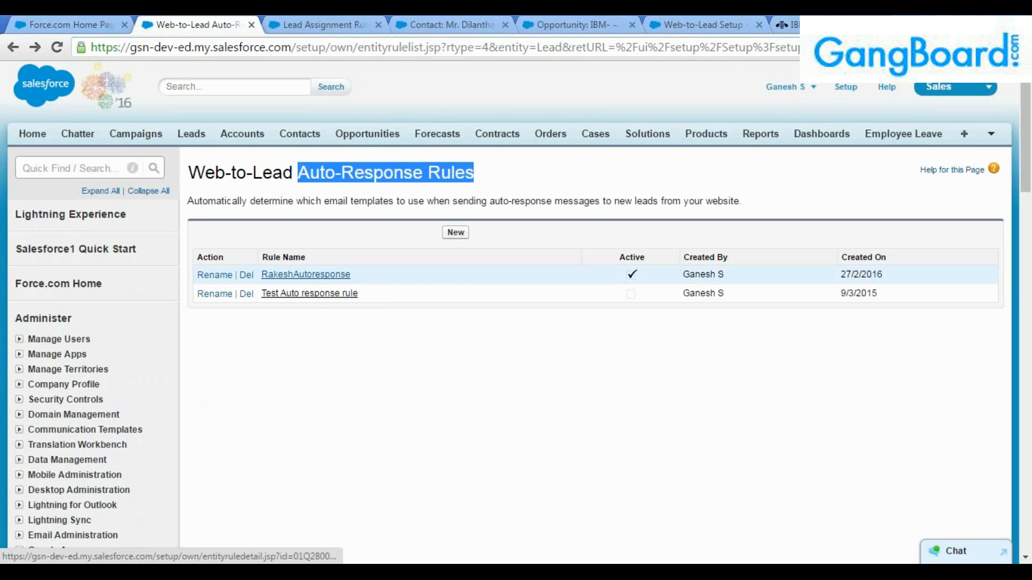
{"action": "left_click", "coordinate": [306, 275]}
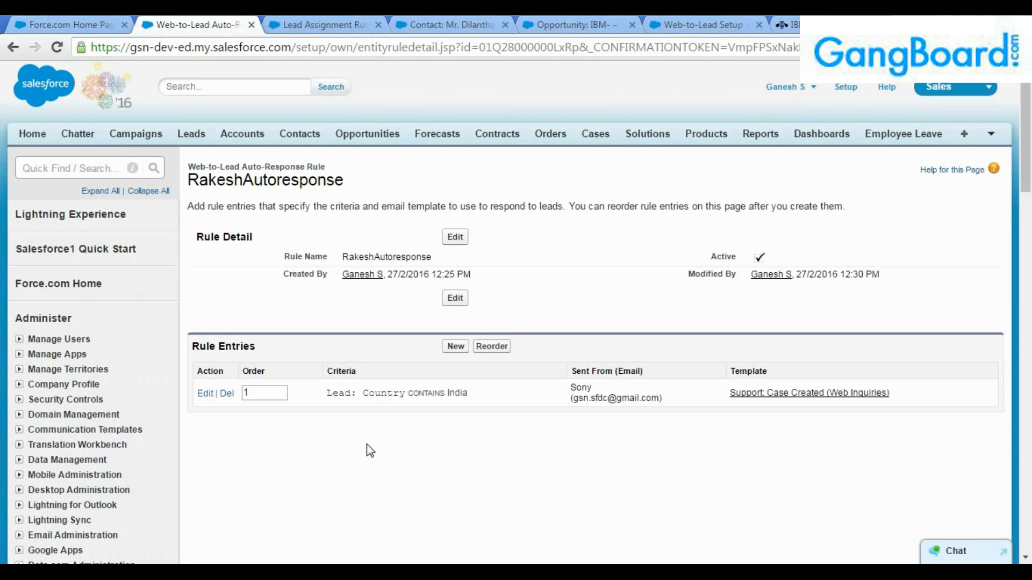
{"action": "left_click", "coordinate": [13, 46]}
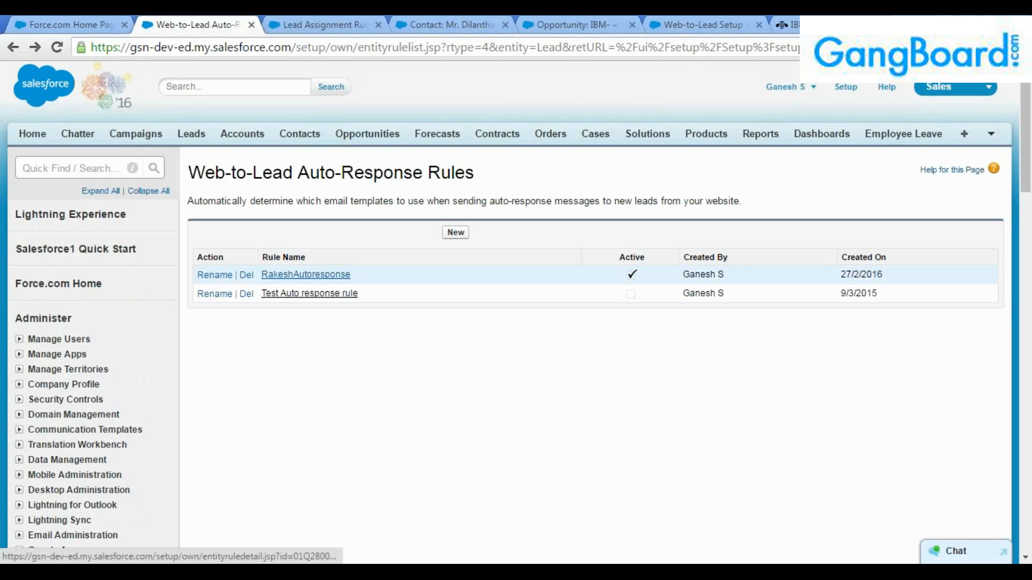
{"action": "left_click", "coordinate": [304, 275]}
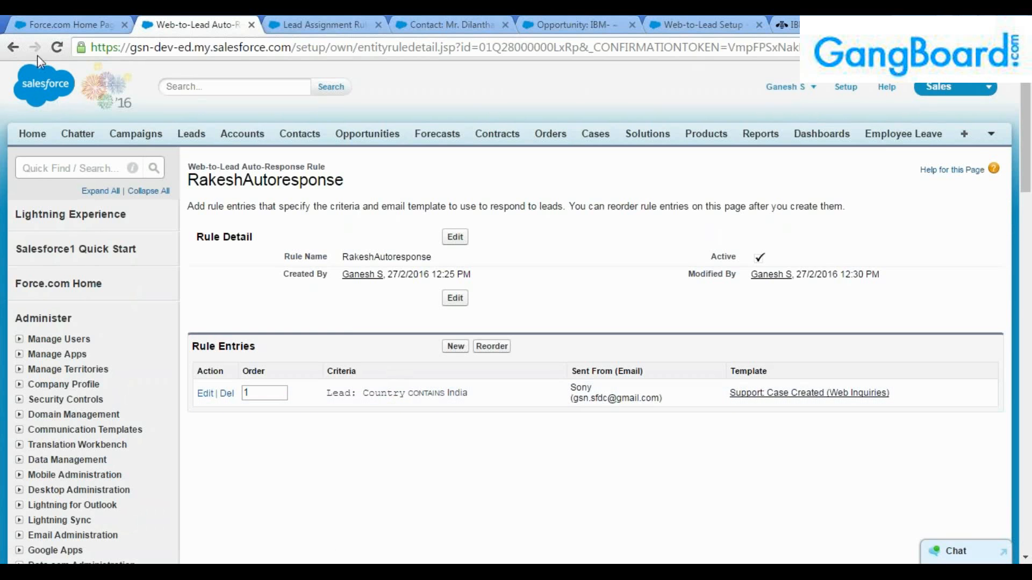
{"action": "left_click", "coordinate": [13, 54]}
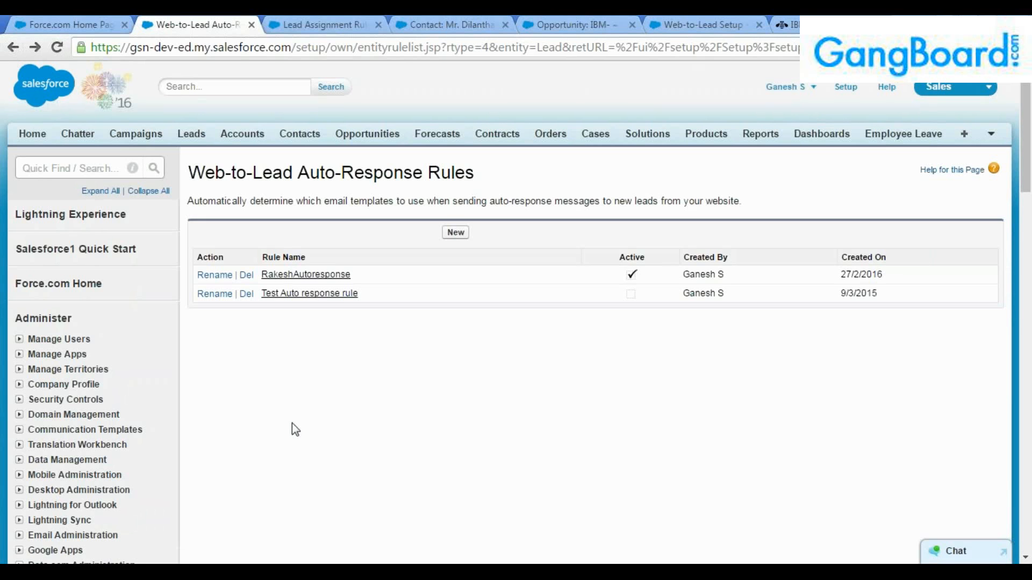
{"action": "left_click", "coordinate": [79, 169]}
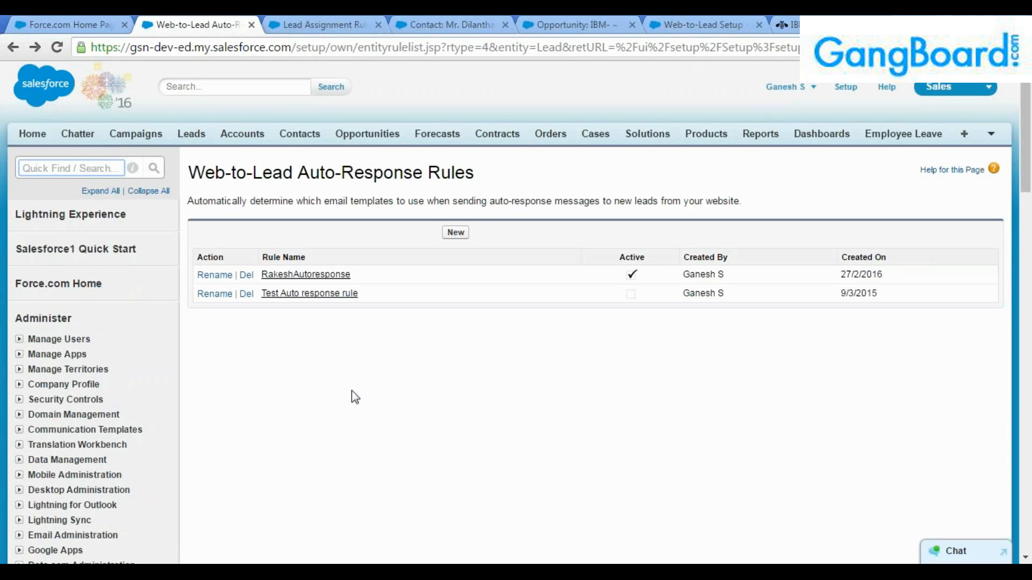
{"action": "left_click", "coordinate": [355, 24]}
{"action": "left_click", "coordinate": [424, 22]}
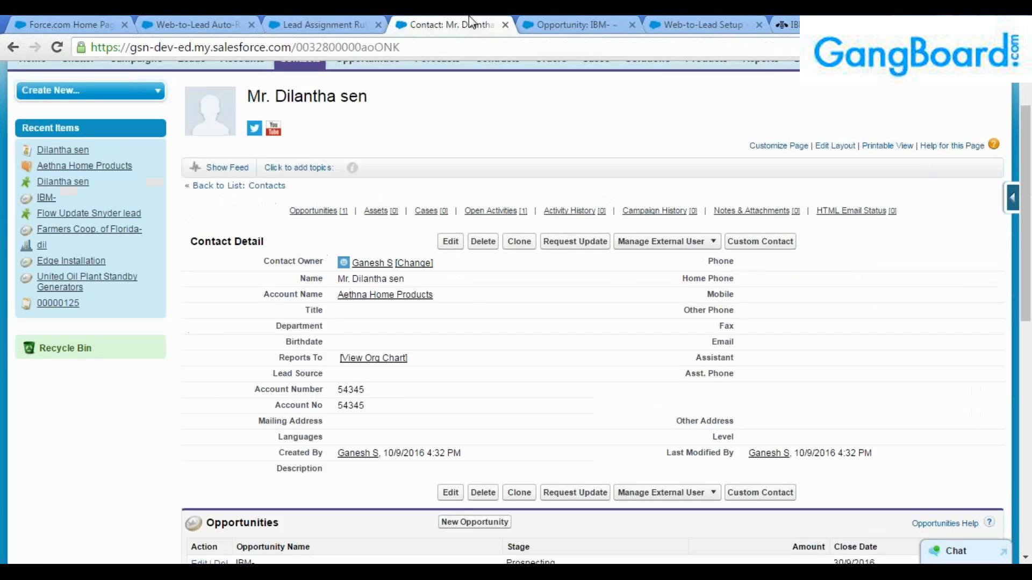
{"action": "left_click", "coordinate": [183, 24]}
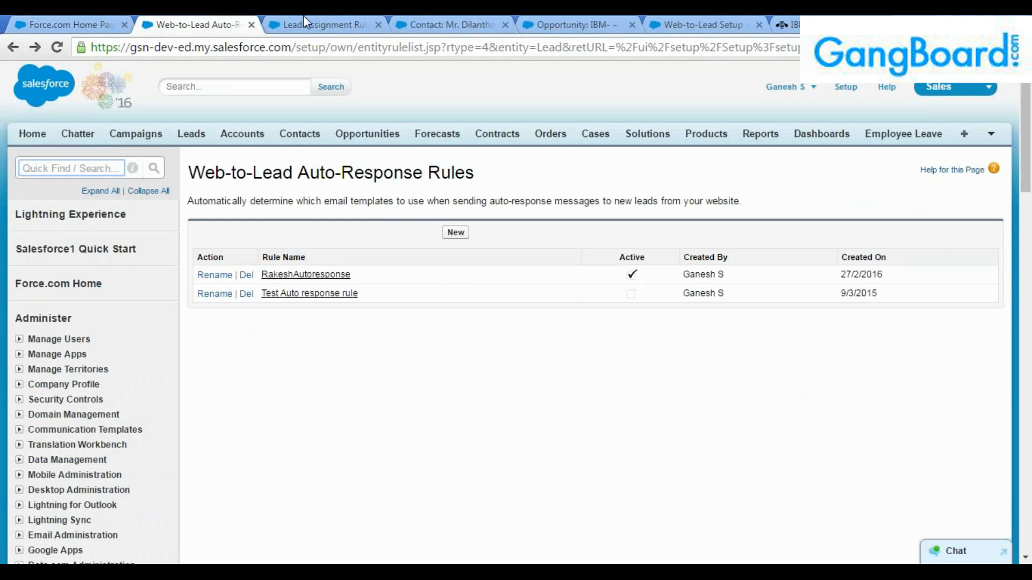
{"action": "left_click", "coordinate": [305, 21]}
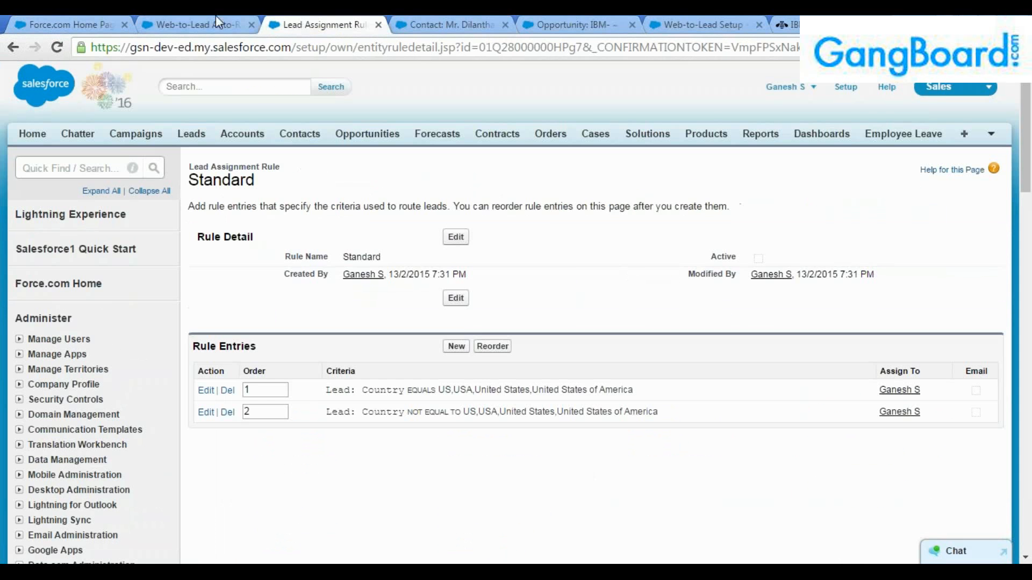
{"action": "left_click", "coordinate": [216, 23]}
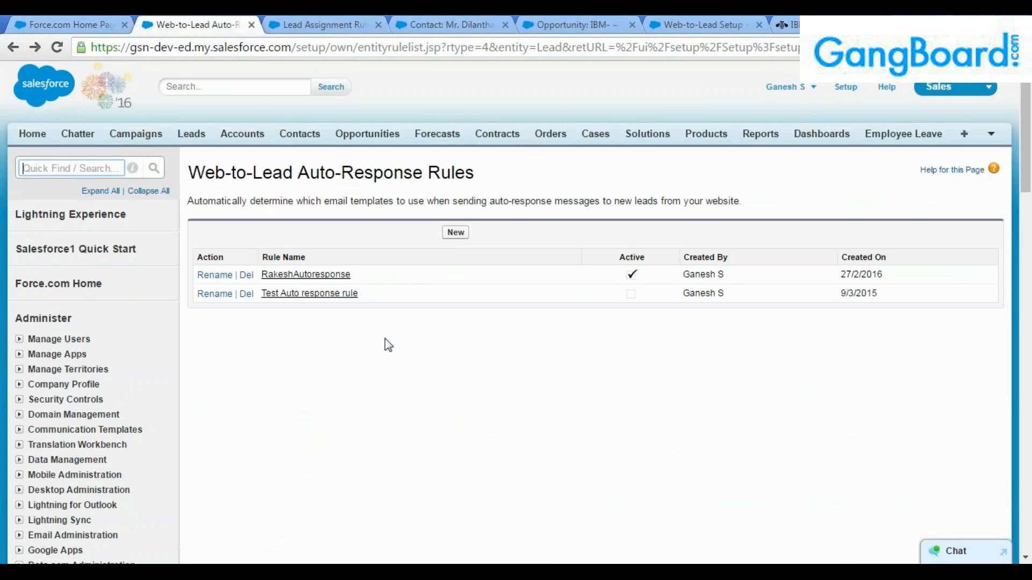
Create and save the active auto-response rule 'Dil Auto response', then start its first entry.
{"action": "left_click", "coordinate": [456, 237]}
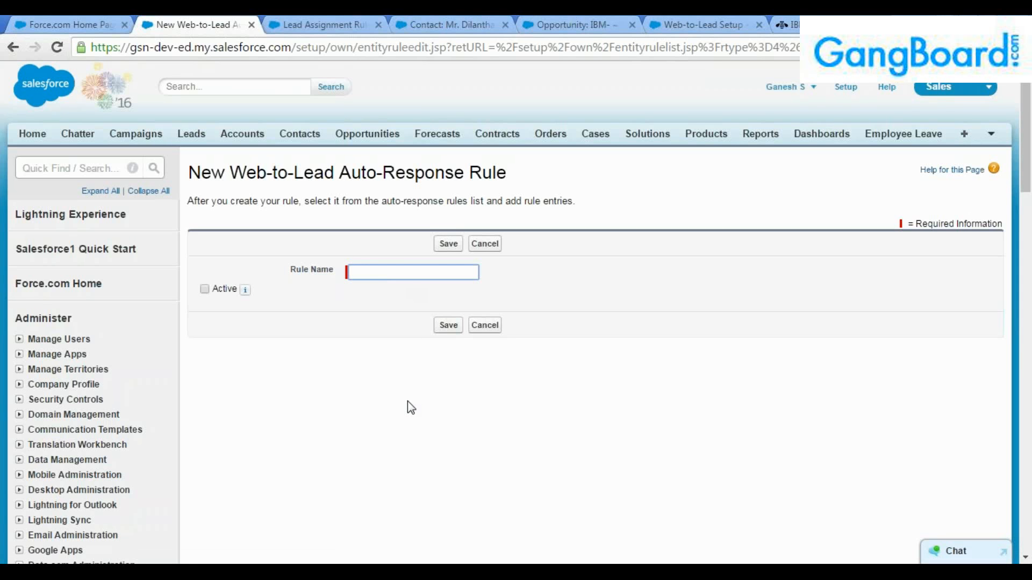
{"action": "type", "text": "Dil Auto response"}
{"action": "left_click", "coordinate": [204, 289]}
{"action": "left_click", "coordinate": [449, 245]}
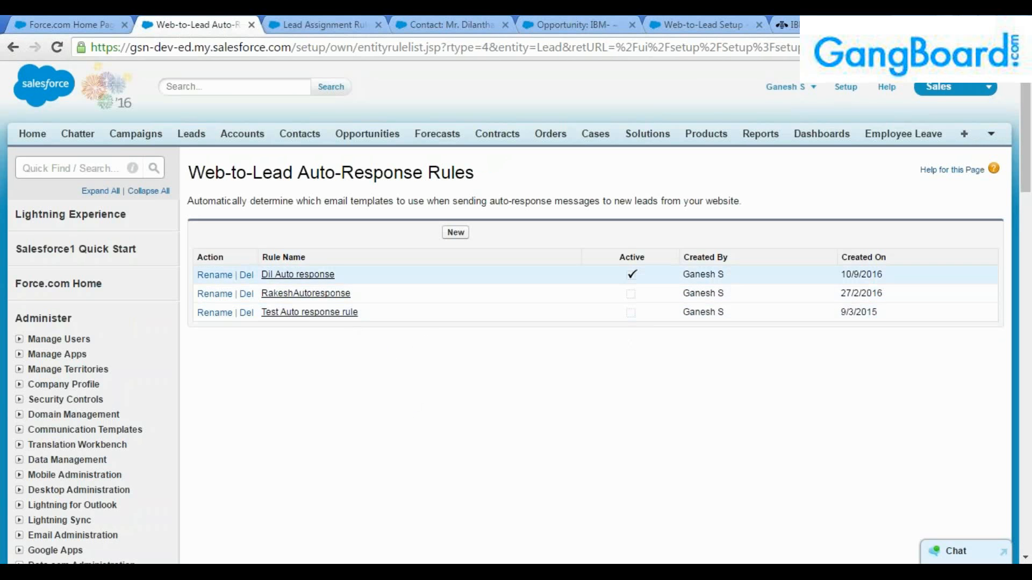
{"action": "left_click", "coordinate": [298, 274]}
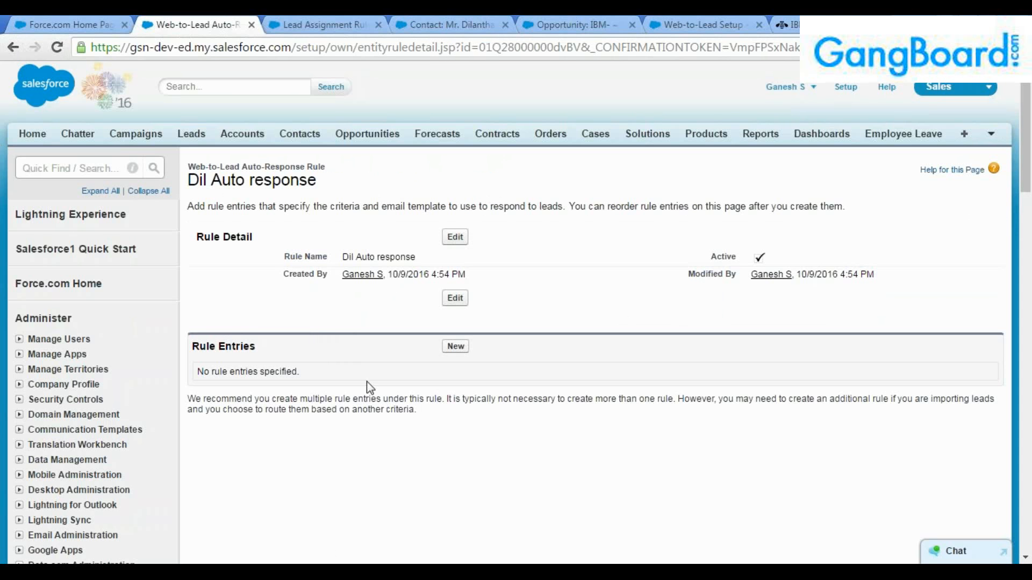
{"action": "left_click", "coordinate": [456, 352]}
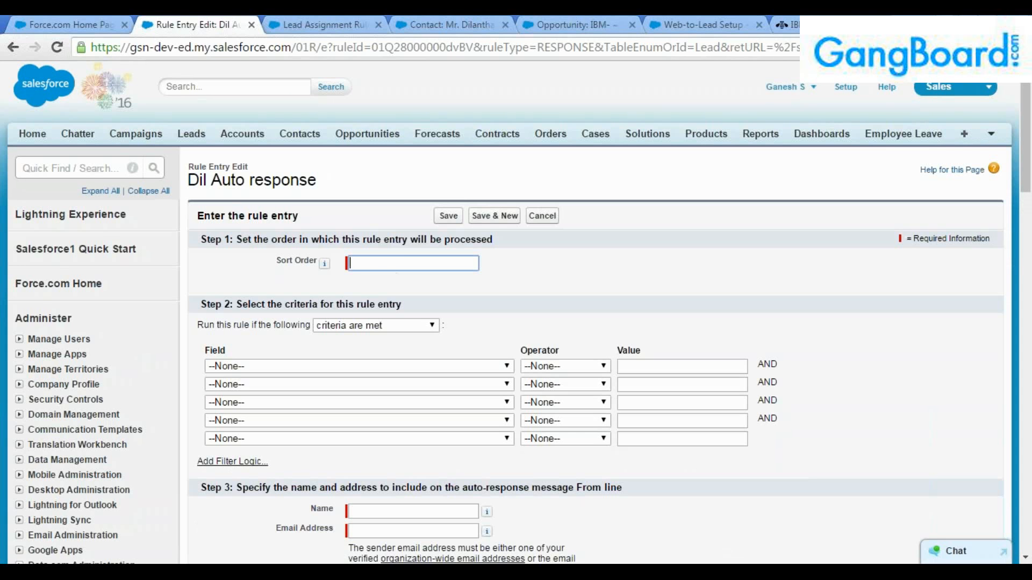
Enter sort order 1 for the Dil Auto response rule entry.
{"action": "scroll", "coordinate": [567, 336], "scroll_direction": "down", "scroll_amount": 1}
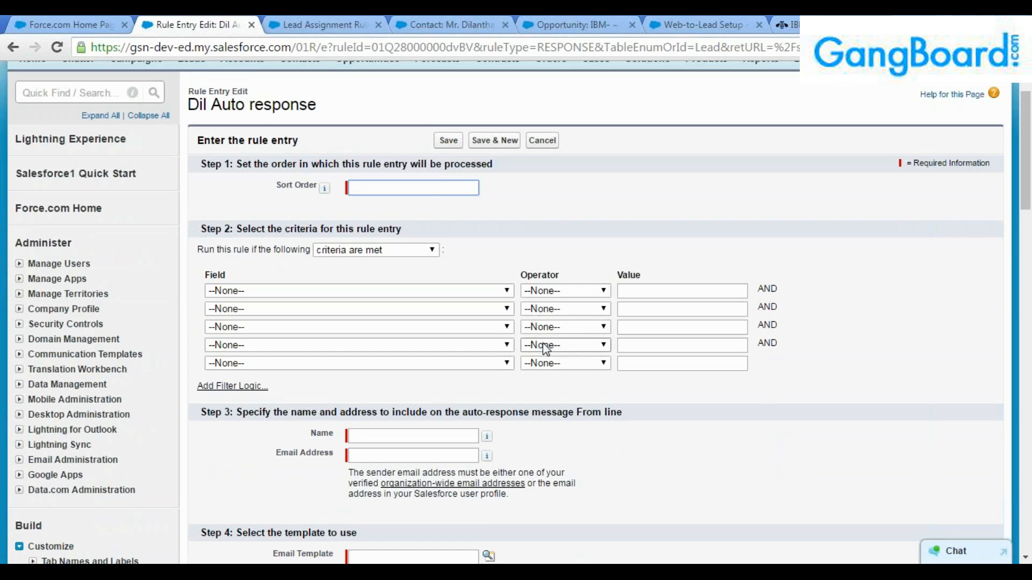
{"action": "mouse_move", "coordinate": [325, 193]}
{"action": "type", "text": "1"}
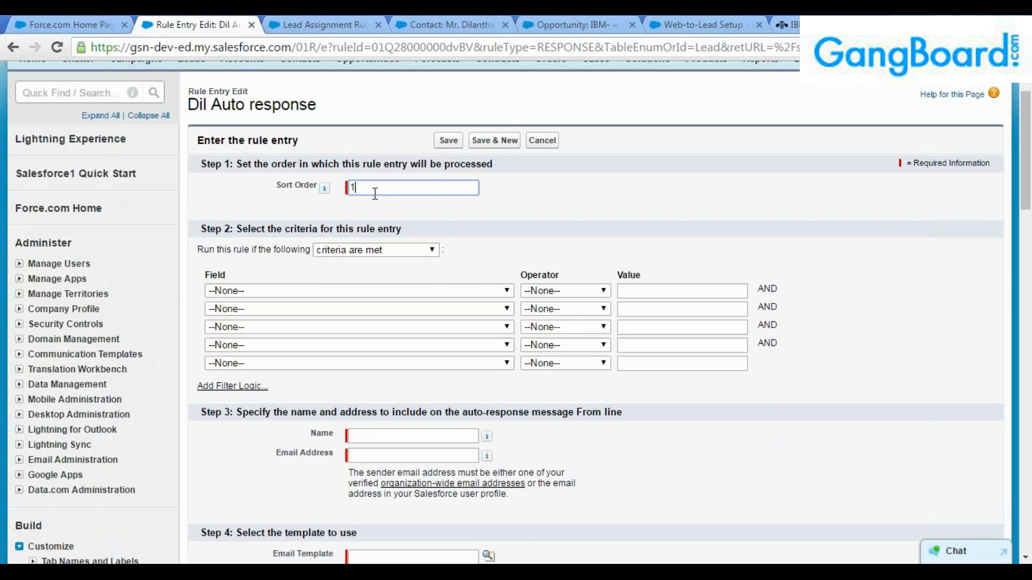
{"action": "left_click", "coordinate": [404, 249]}
{"action": "left_click", "coordinate": [469, 243]}
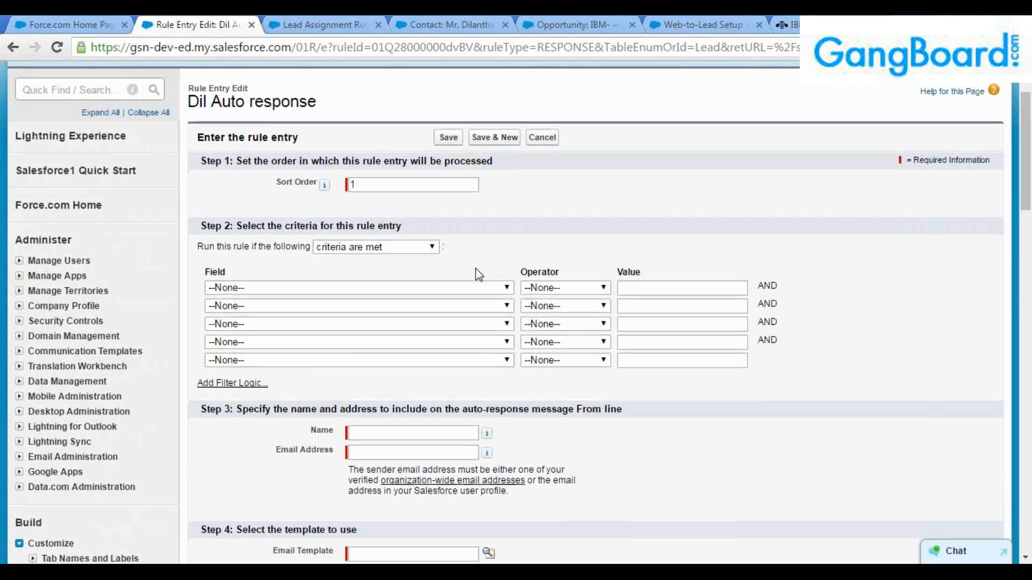
Try formula versus field-based criteria and browse the lead field list without choosing a field.
{"action": "scroll", "coordinate": [477, 272], "scroll_direction": "down", "scroll_amount": 1}
{"action": "left_click", "coordinate": [388, 174]}
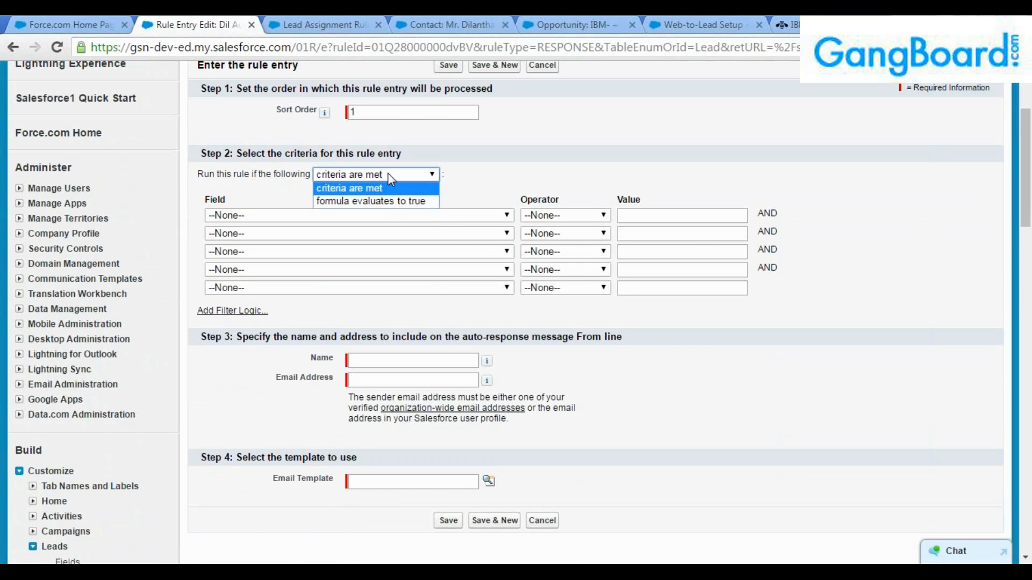
{"action": "left_click", "coordinate": [384, 202]}
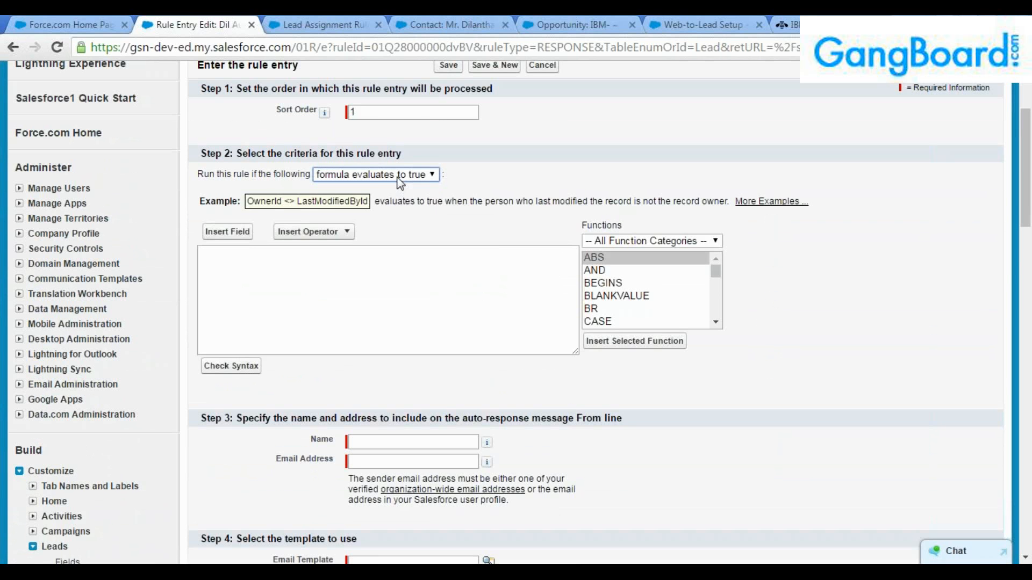
{"action": "left_click", "coordinate": [398, 178]}
{"action": "left_click", "coordinate": [385, 189]}
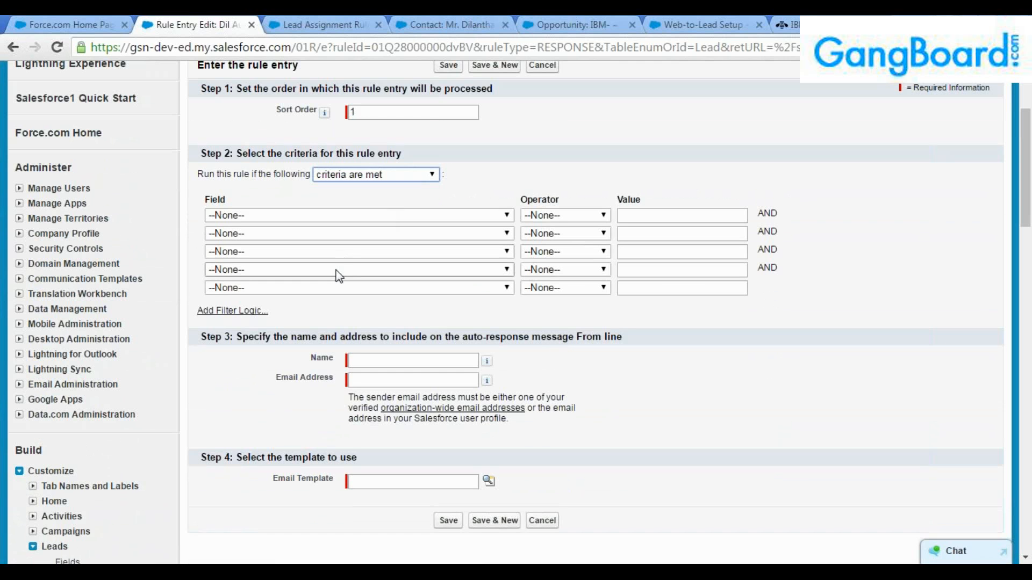
{"action": "left_click", "coordinate": [429, 216]}
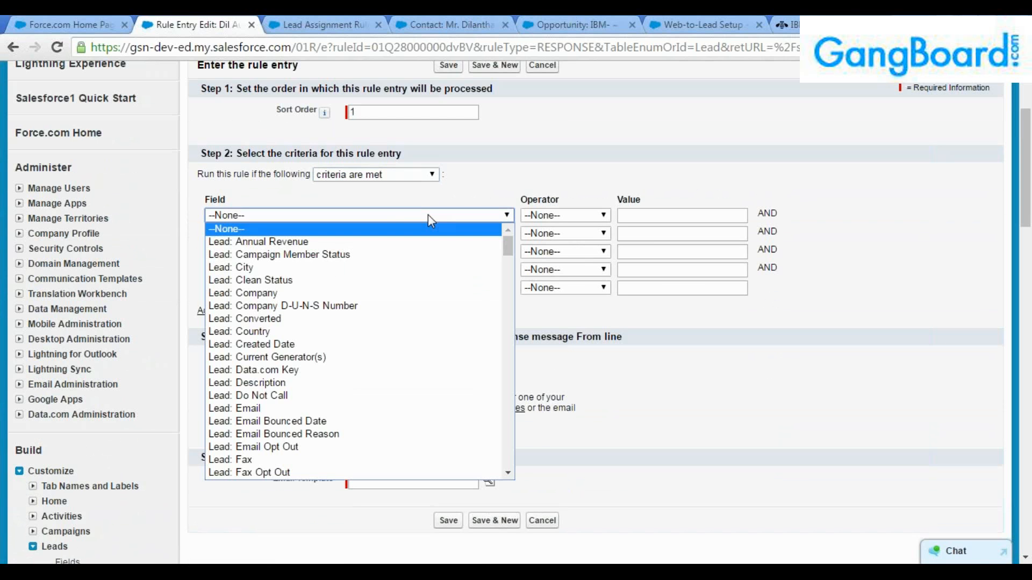
{"action": "left_click", "coordinate": [489, 190]}
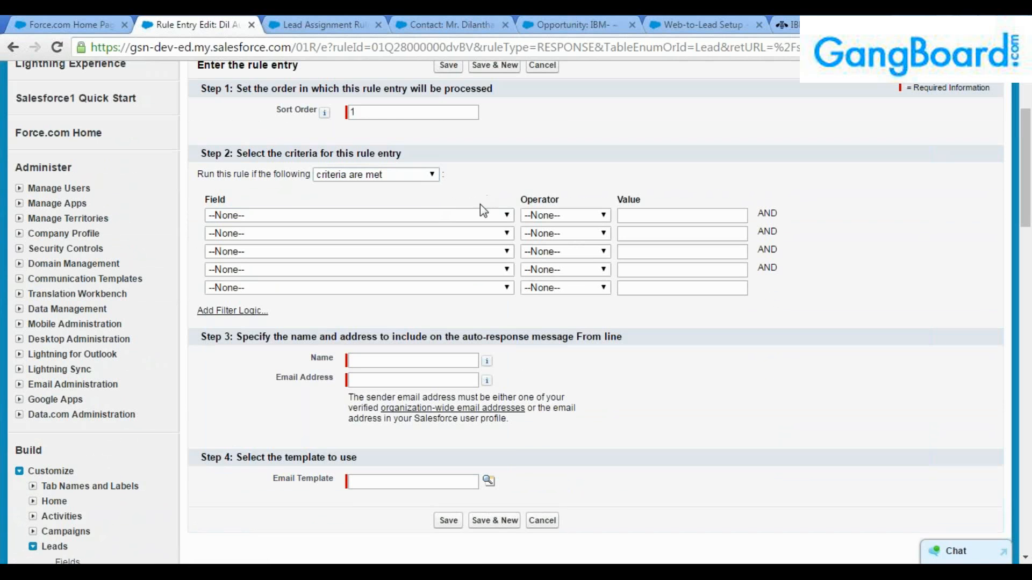
{"action": "left_click", "coordinate": [449, 215]}
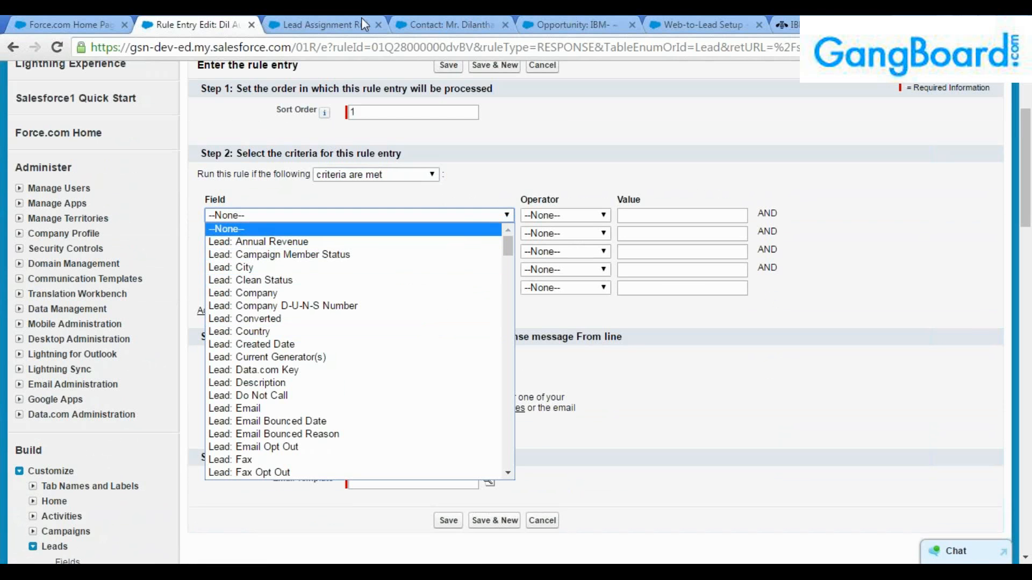
{"action": "left_click", "coordinate": [696, 24]}
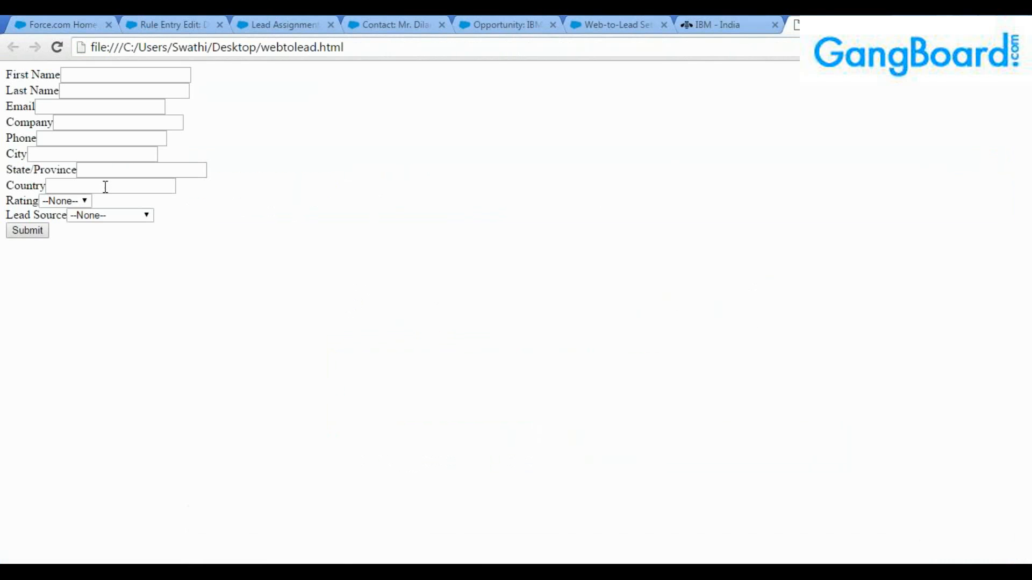
Check the Rating and Lead Source choices on webtolead.html, then return to the rule entry form.
{"action": "left_click", "coordinate": [84, 201]}
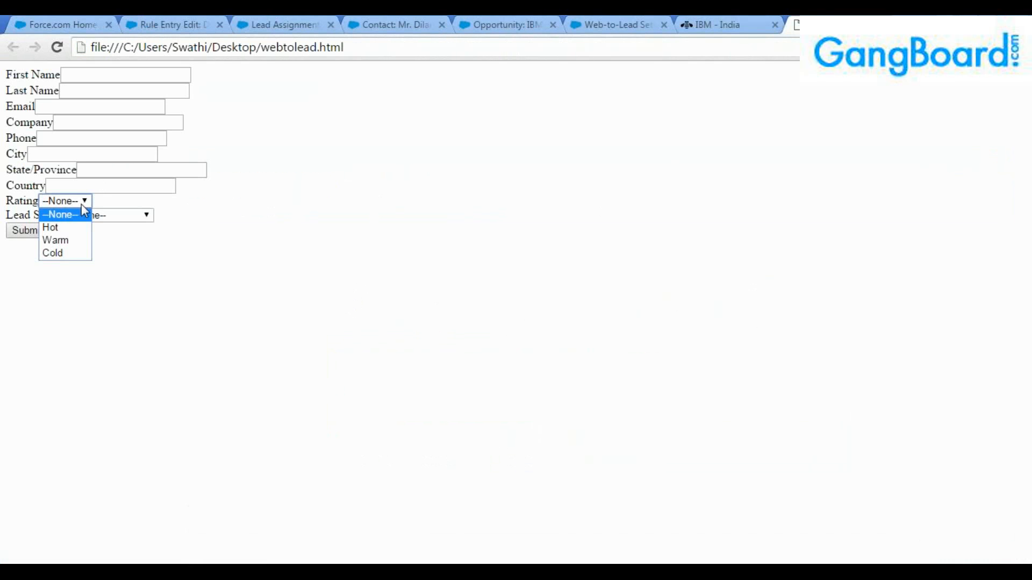
{"action": "left_click", "coordinate": [117, 217]}
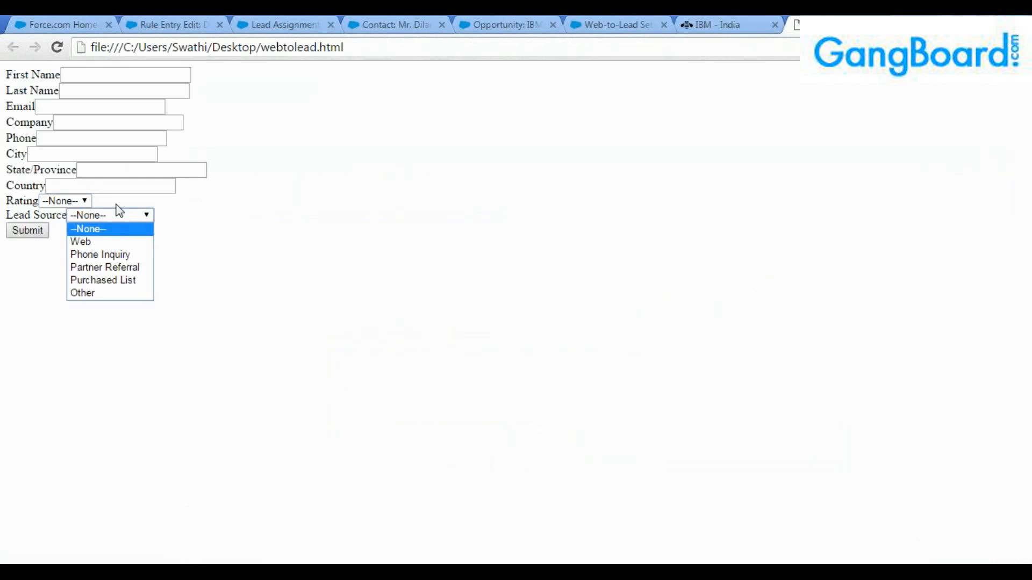
{"action": "left_click", "coordinate": [76, 200]}
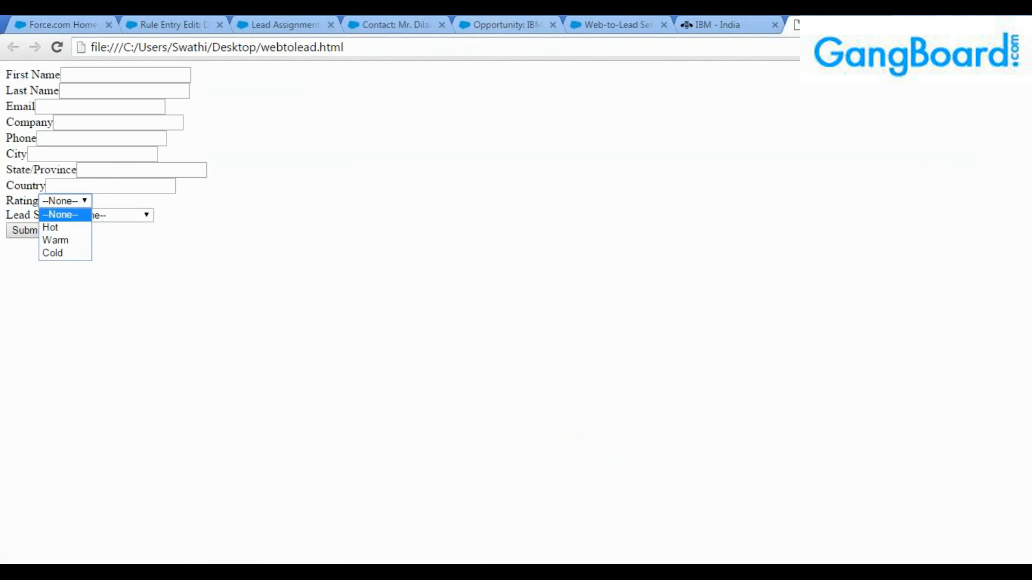
{"action": "left_click", "coordinate": [279, 25]}
{"action": "left_click", "coordinate": [129, 19]}
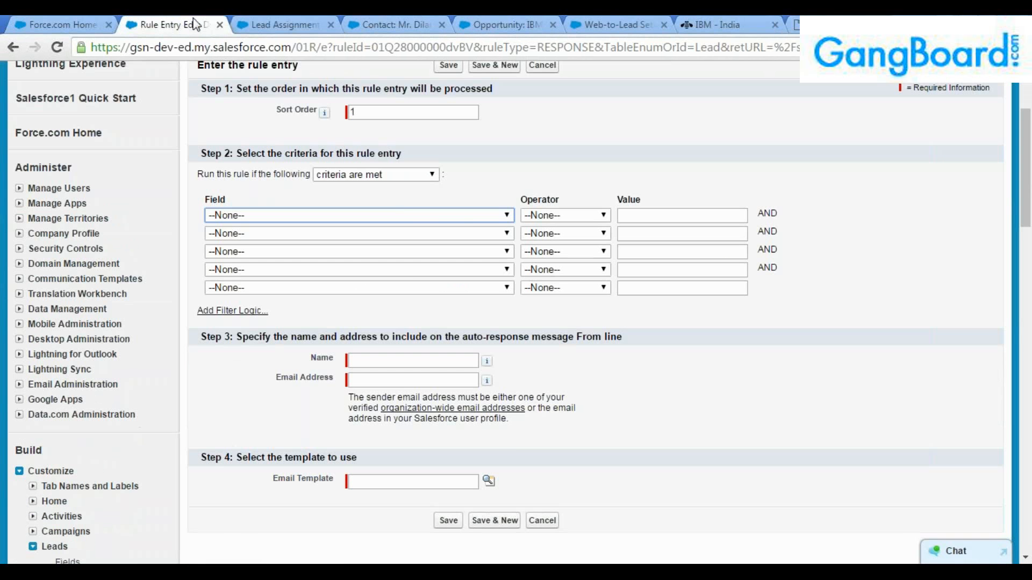
Set the first criterion's field to Lead: Rating with the equals operator.
{"action": "left_click", "coordinate": [469, 220]}
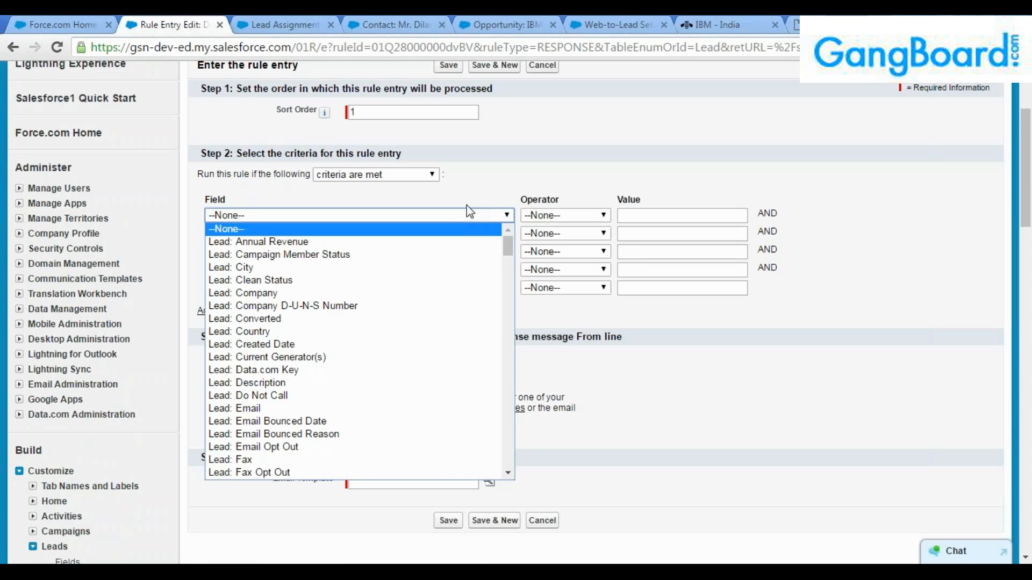
{"action": "left_click", "coordinate": [451, 192]}
{"action": "left_click", "coordinate": [444, 215]}
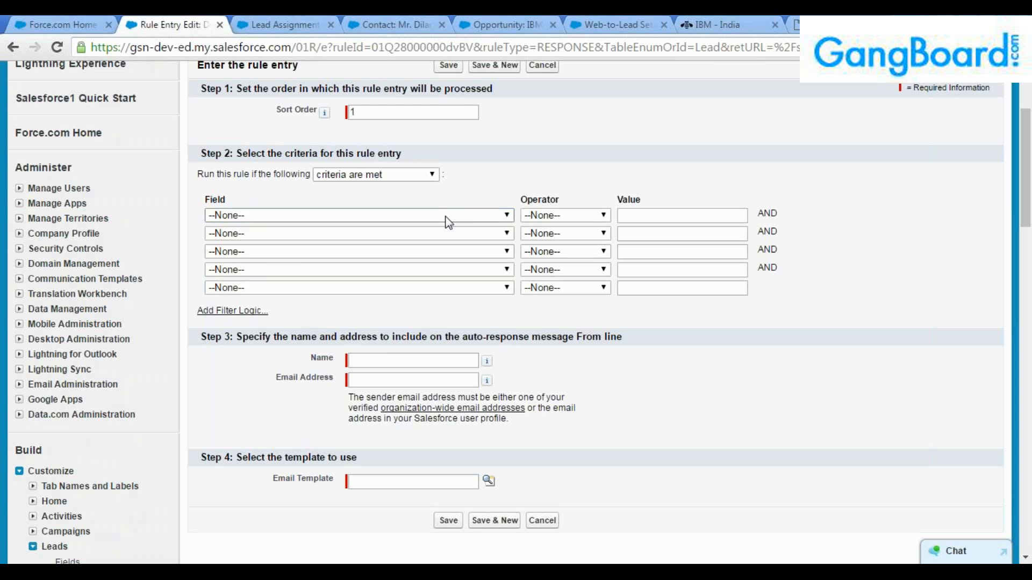
{"action": "scroll", "coordinate": [424, 290], "scroll_direction": "down", "scroll_amount": 5}
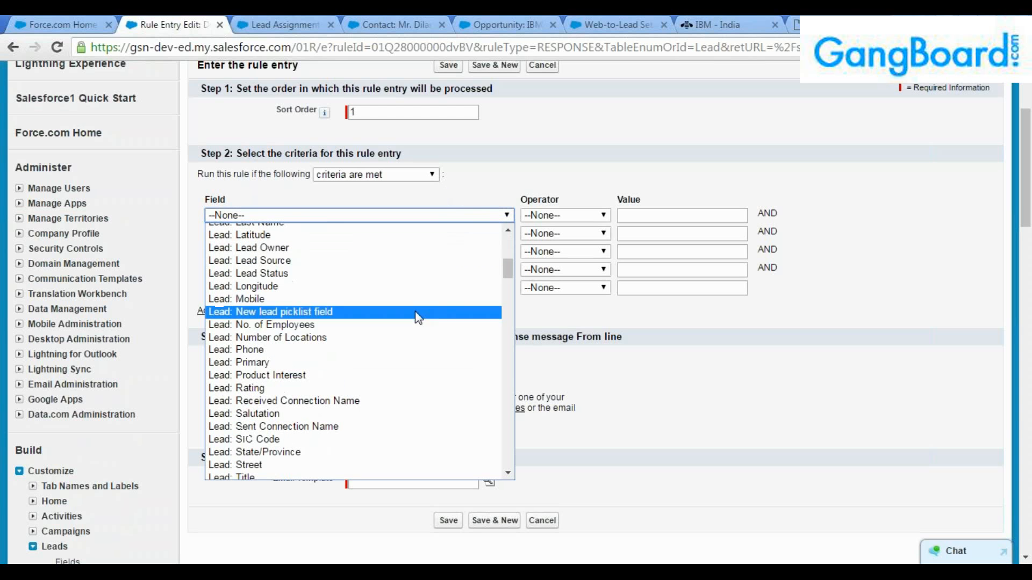
{"action": "left_click", "coordinate": [382, 389]}
{"action": "left_click", "coordinate": [547, 217]}
{"action": "left_click", "coordinate": [538, 242]}
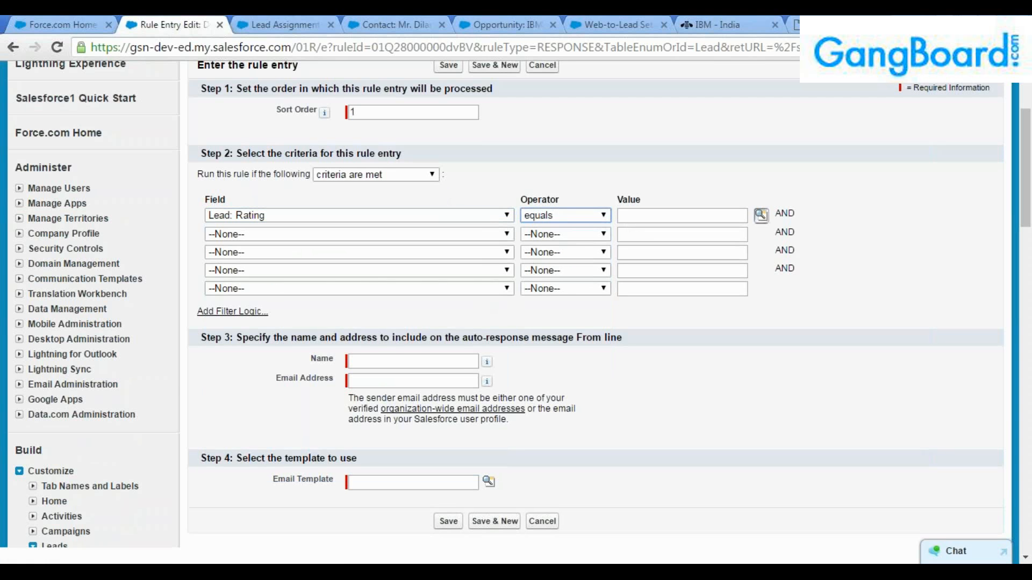
Insert Hot as the criterion value from the Rating picklist lookup.
{"action": "left_click", "coordinate": [761, 215]}
{"action": "left_click", "coordinate": [24, 156]}
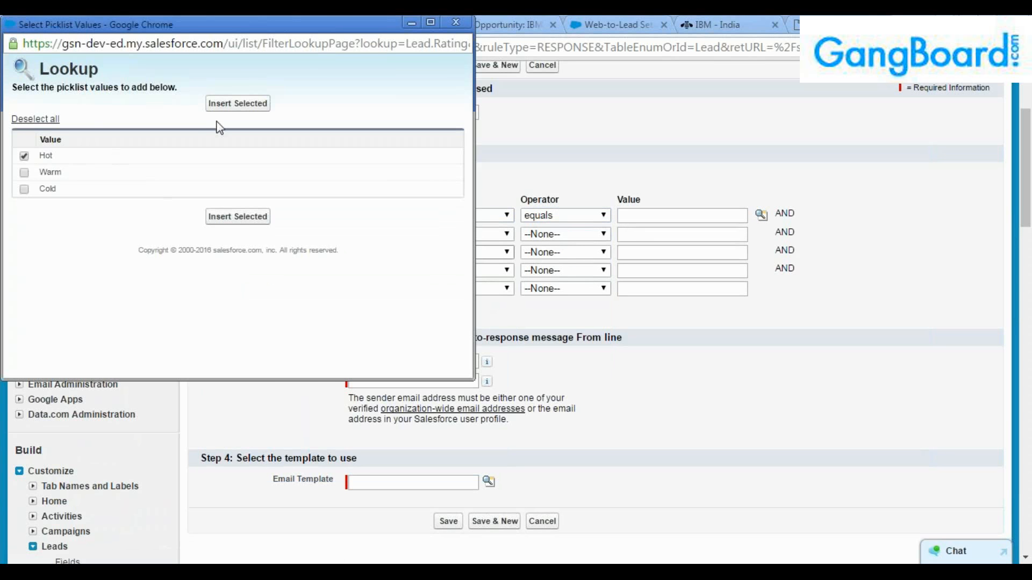
{"action": "left_click", "coordinate": [238, 103]}
{"action": "scroll", "coordinate": [424, 285], "scroll_direction": "up", "scroll_amount": 2}
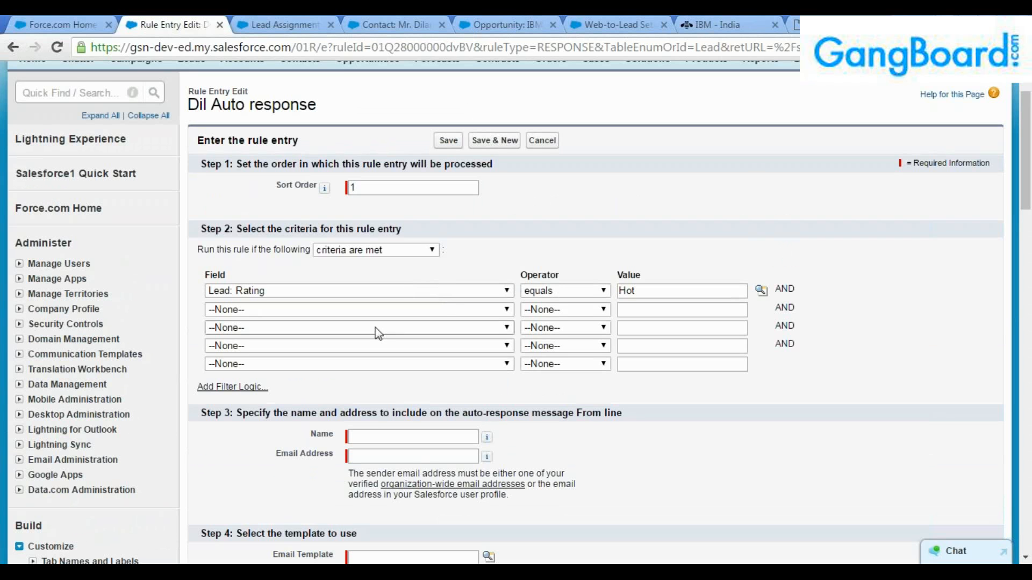
{"action": "scroll", "coordinate": [376, 330], "scroll_direction": "down", "scroll_amount": 3}
{"action": "left_click", "coordinate": [371, 362]}
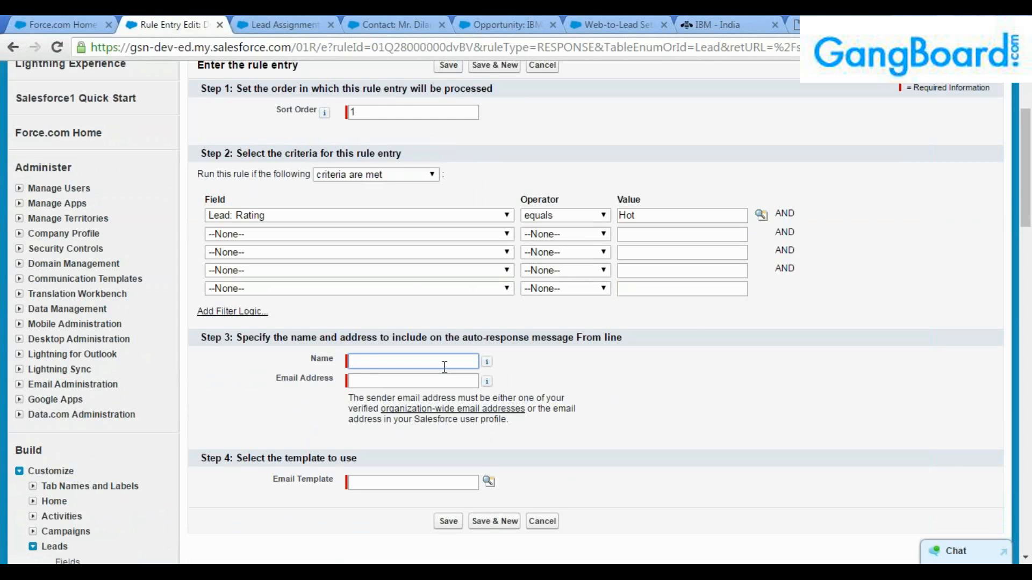
Enter the sender's name and e-mail address for the From line, then open the Email Template lookup.
{"action": "type", "text": "Ganesh"}
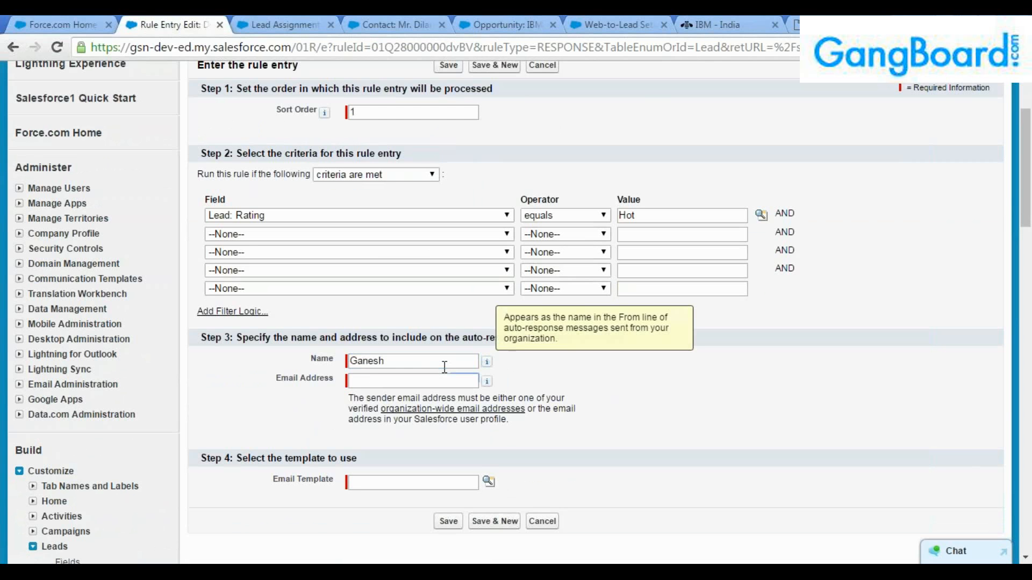
{"action": "key", "text": "Tab"}
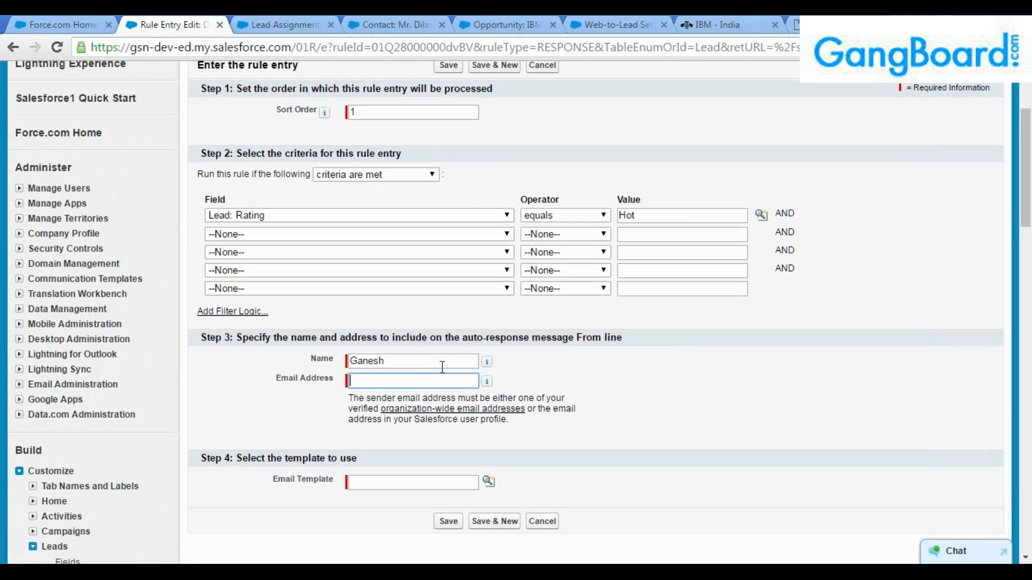
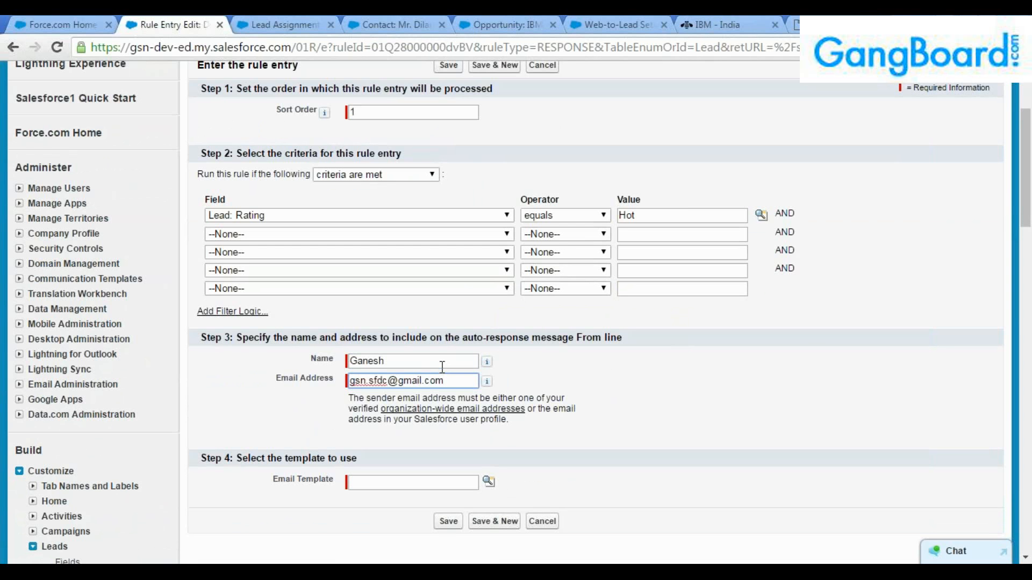
{"action": "double_click", "coordinate": [398, 361]}
{"action": "left_click_drag", "start_coordinate": [461, 382], "coordinate": [290, 385]}
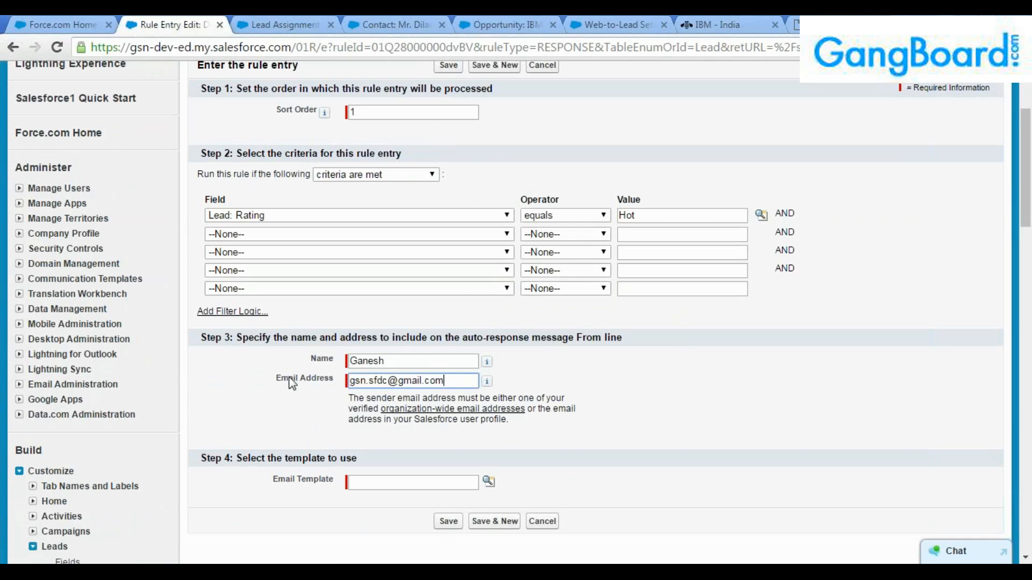
{"action": "left_click", "coordinate": [461, 384]}
{"action": "left_click", "coordinate": [380, 479]}
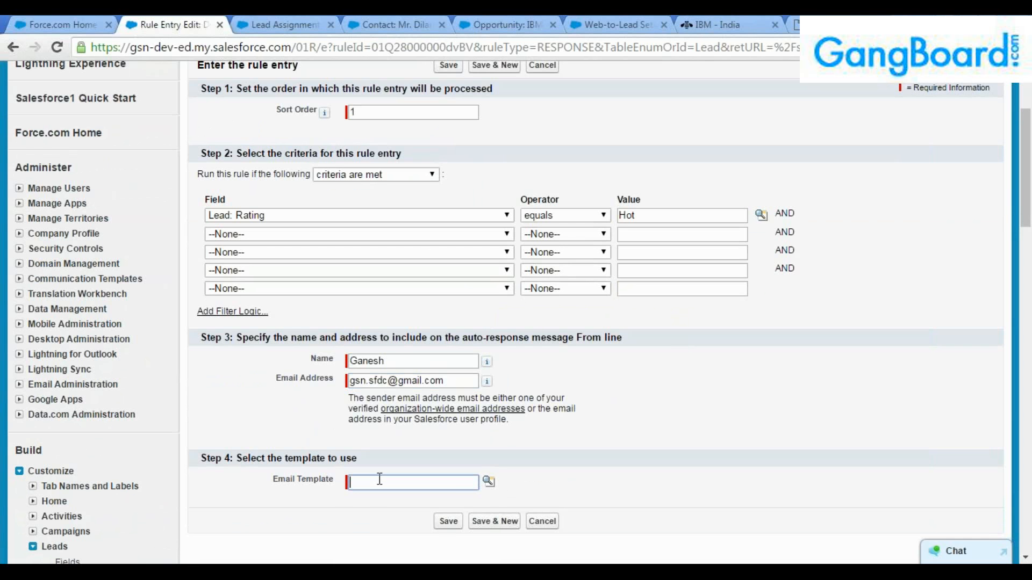
{"action": "left_click", "coordinate": [488, 482]}
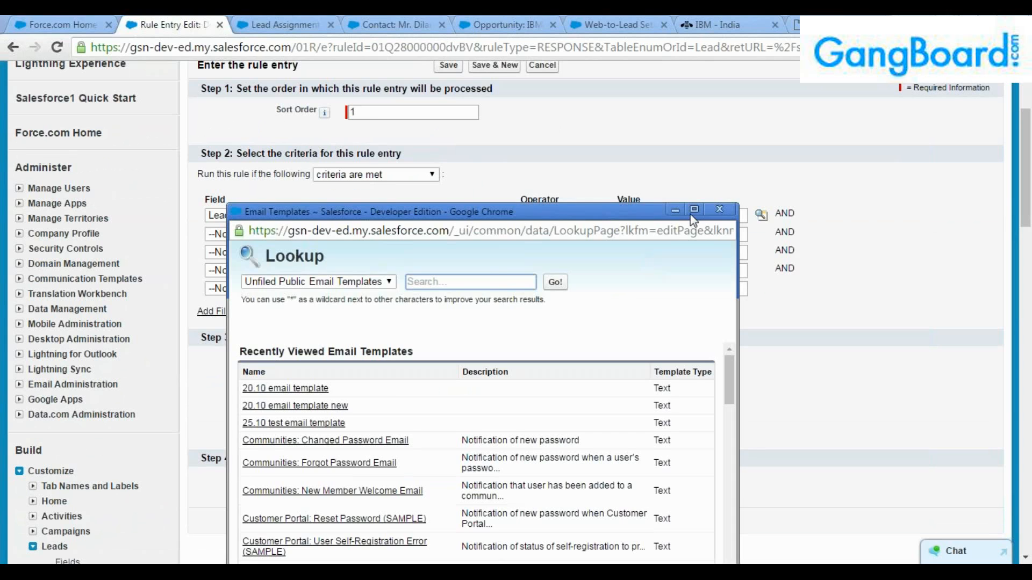
Maximize the Email Templates lookup and scroll through the listed templates.
{"action": "left_click", "coordinate": [692, 211]}
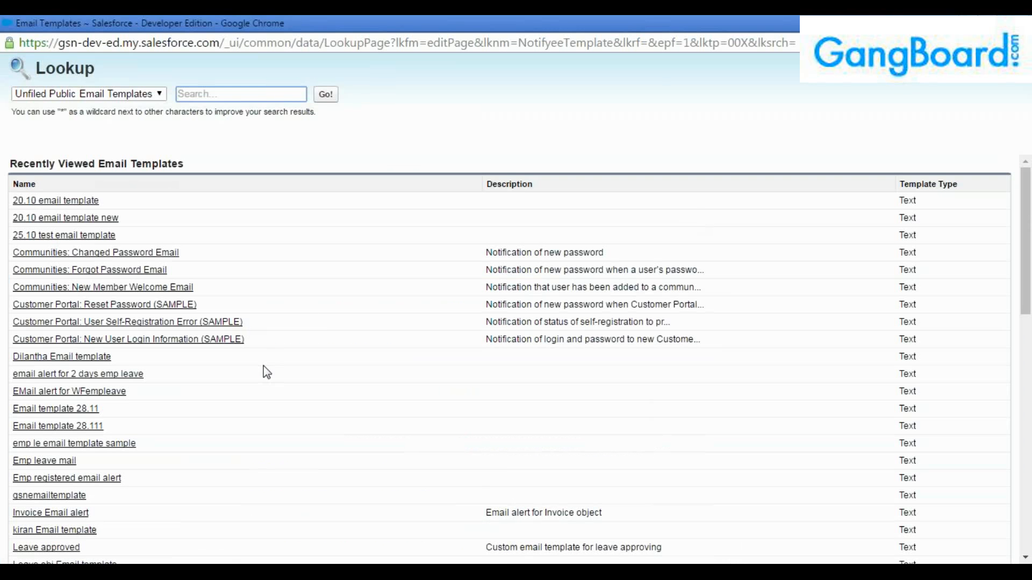
{"action": "scroll", "coordinate": [267, 371], "scroll_direction": "down", "scroll_amount": 3}
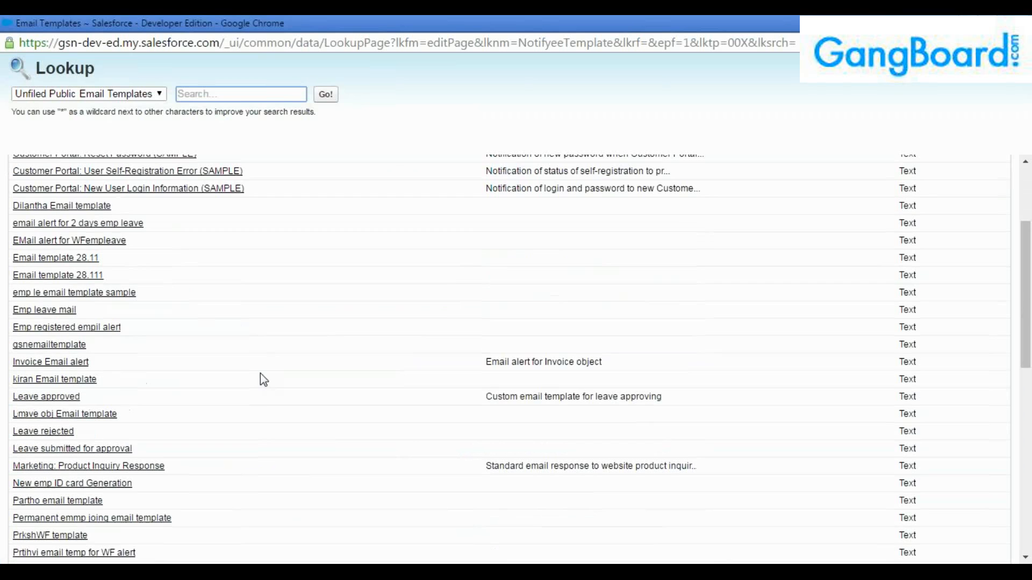
{"action": "scroll", "coordinate": [257, 397], "scroll_direction": "down", "scroll_amount": 2}
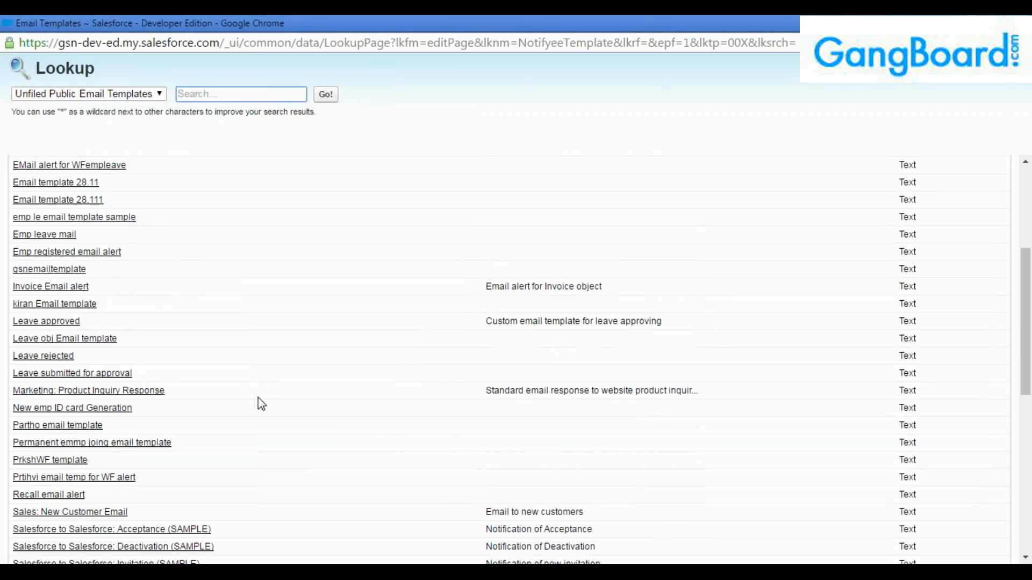
{"action": "scroll", "coordinate": [261, 404], "scroll_direction": "down", "scroll_amount": 3}
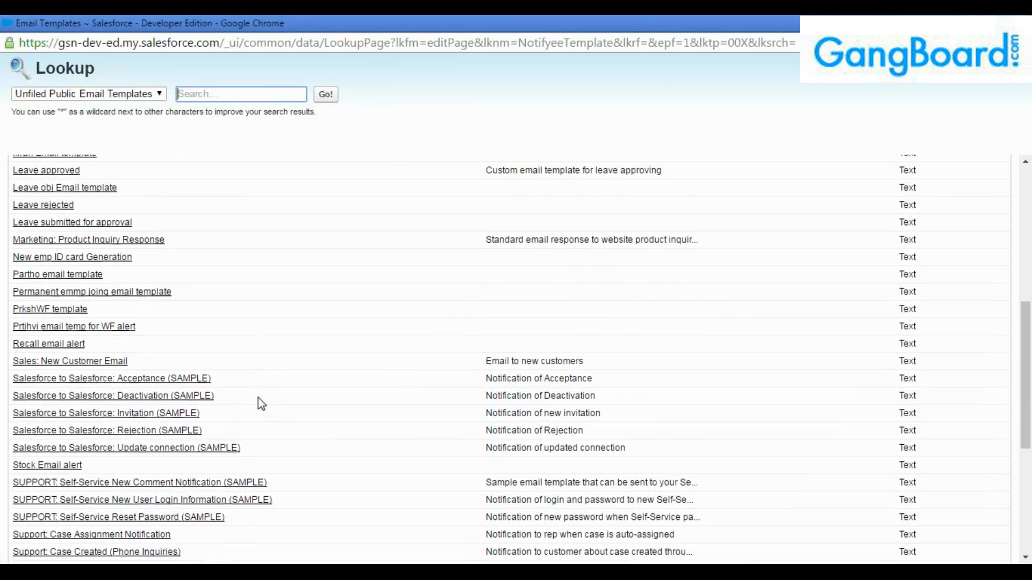
{"action": "scroll", "coordinate": [261, 405], "scroll_direction": "down", "scroll_amount": 2}
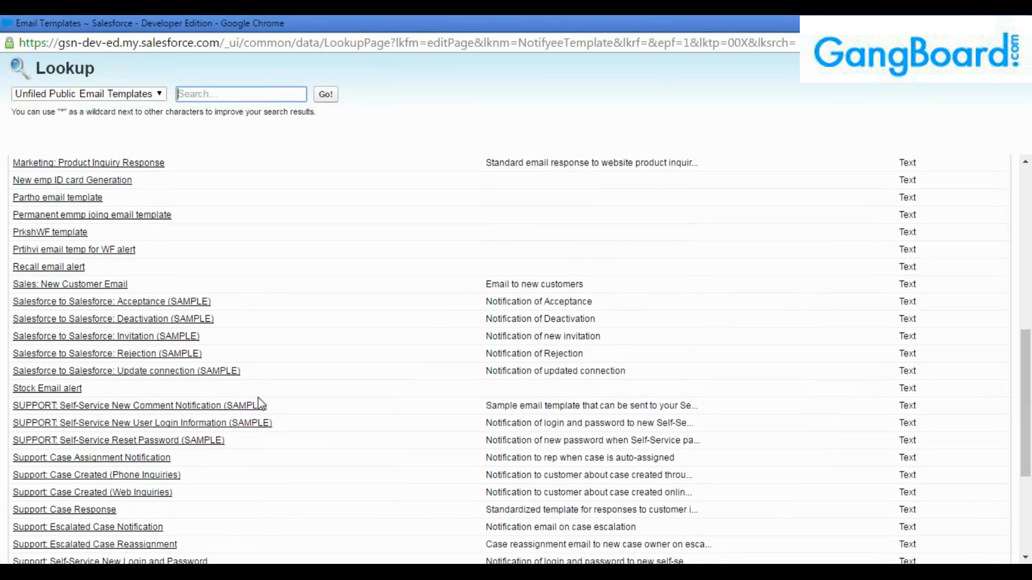
{"action": "scroll", "coordinate": [261, 404], "scroll_direction": "down", "scroll_amount": 4}
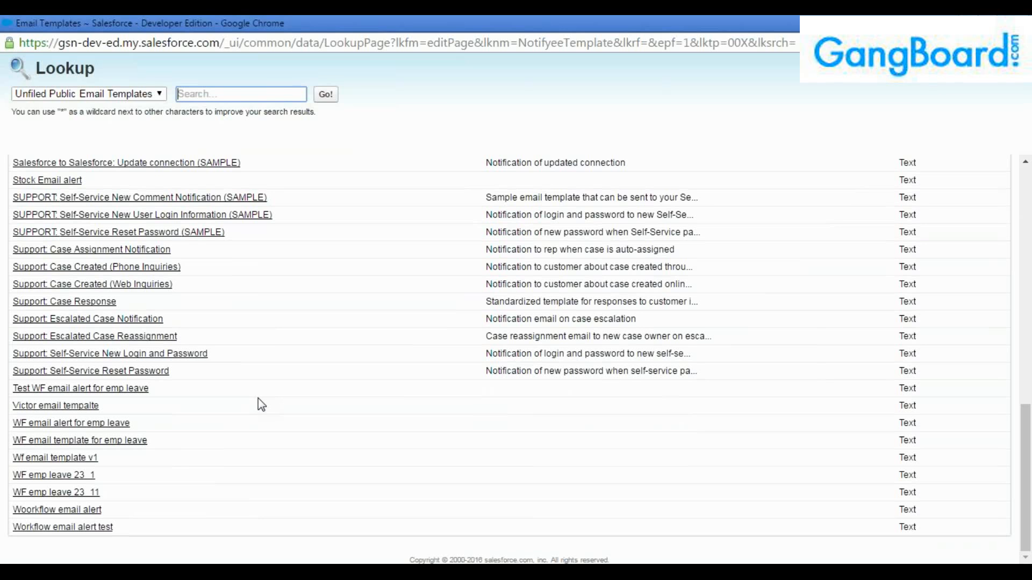
{"action": "scroll", "coordinate": [260, 403], "scroll_direction": "up", "scroll_amount": 5}
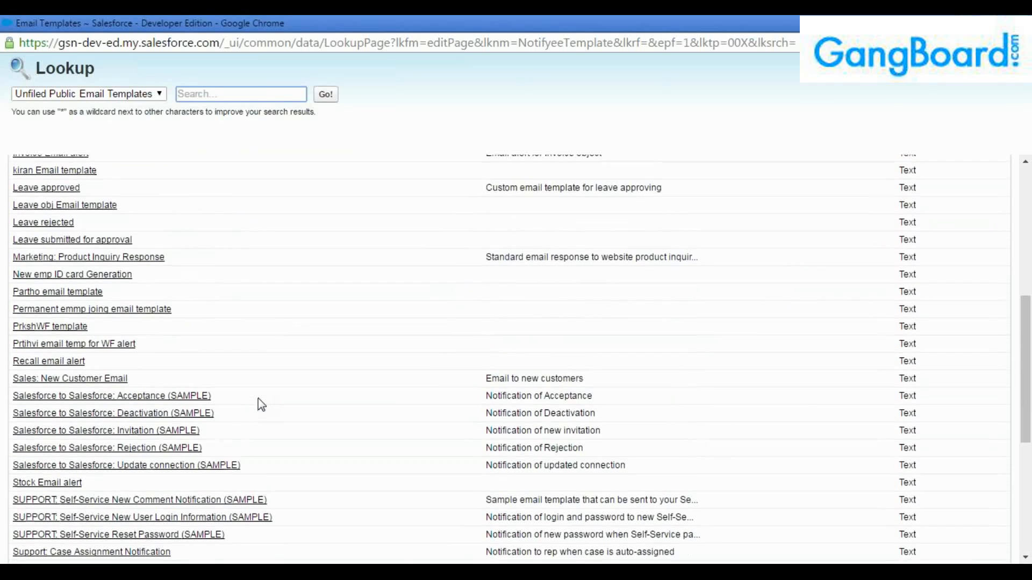
{"action": "scroll", "coordinate": [260, 403], "scroll_direction": "up", "scroll_amount": 4}
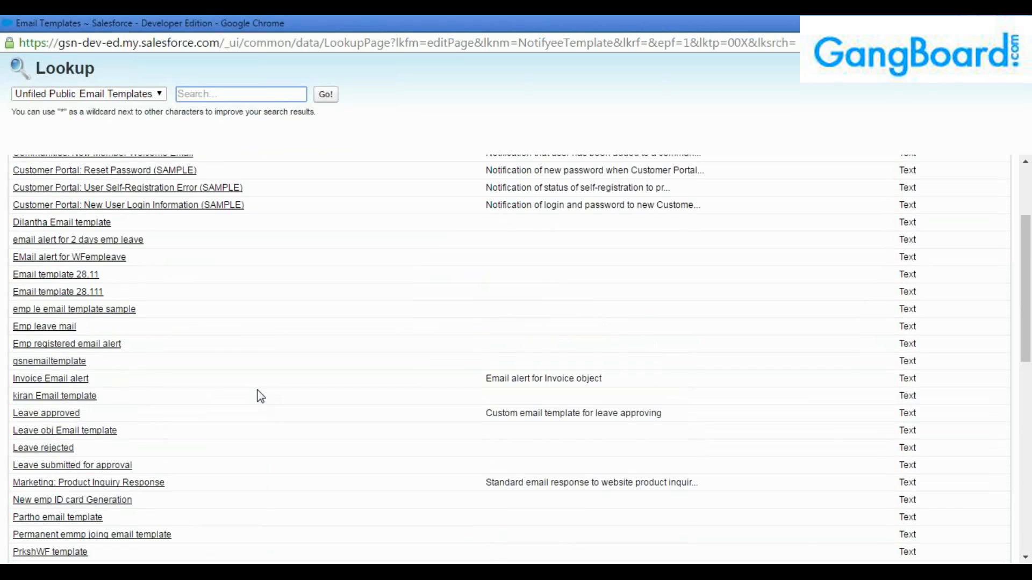
{"action": "scroll", "coordinate": [260, 396], "scroll_direction": "up", "scroll_amount": 3}
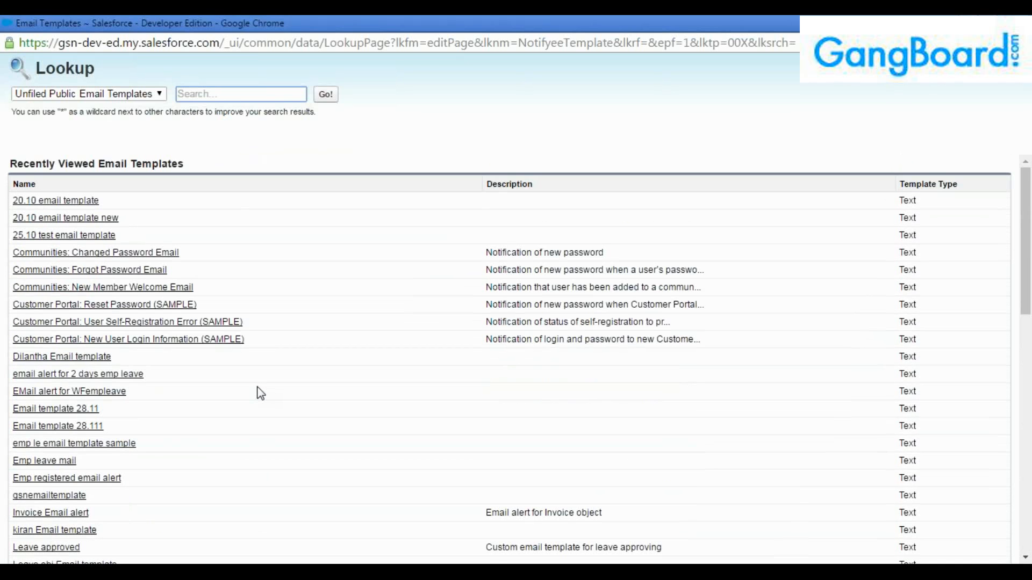
{"action": "scroll", "coordinate": [261, 394], "scroll_direction": "down", "scroll_amount": 12}
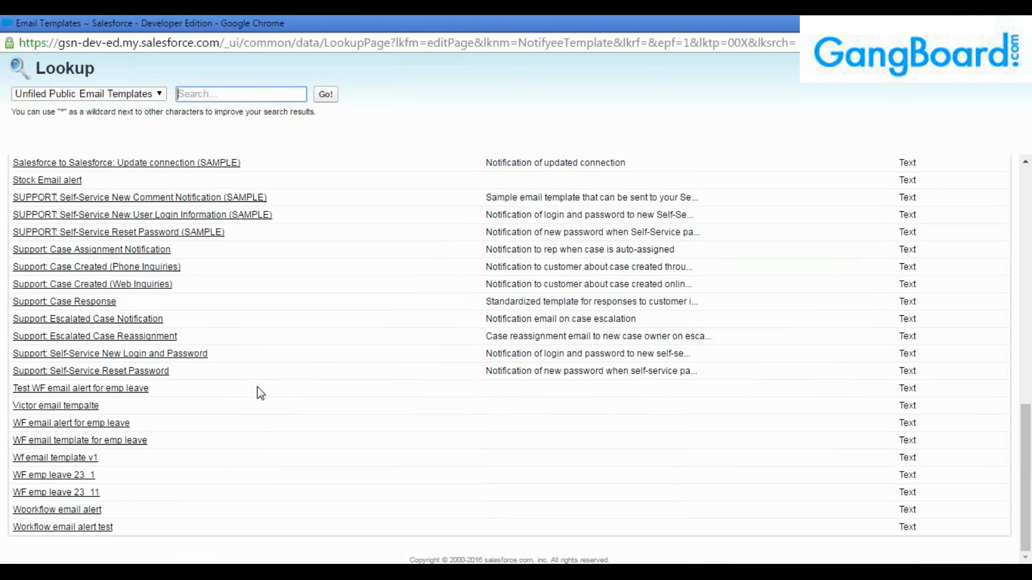
Choose the 'Support: Case Created (Web Inquiries)' template and save the auto-response rule entry.
{"action": "left_click", "coordinate": [121, 284]}
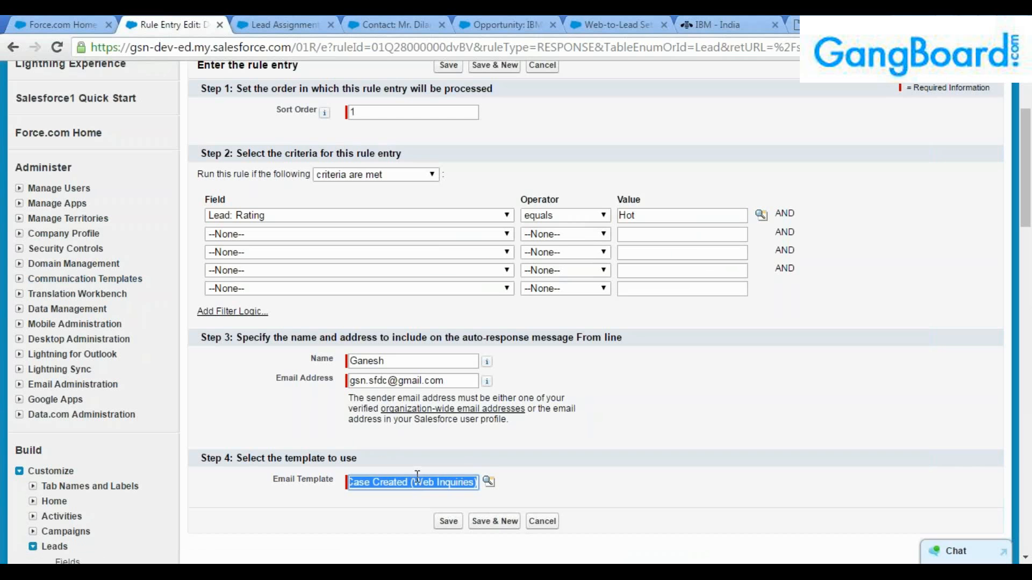
{"action": "left_click_drag", "start_coordinate": [417, 476], "coordinate": [478, 483]}
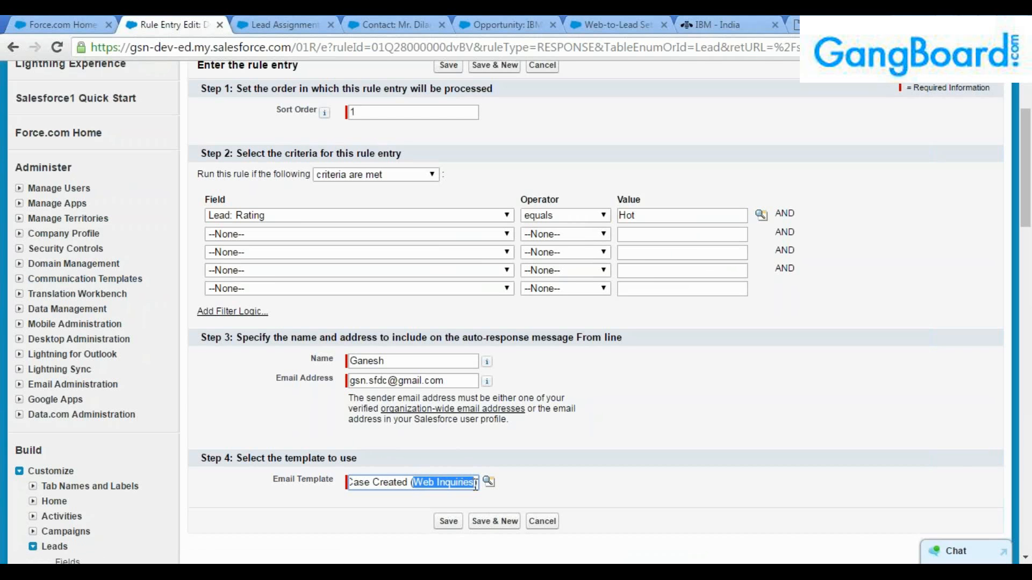
{"action": "left_click", "coordinate": [411, 487]}
{"action": "left_click_drag", "start_coordinate": [413, 482], "coordinate": [478, 482]}
{"action": "left_click", "coordinate": [430, 456]}
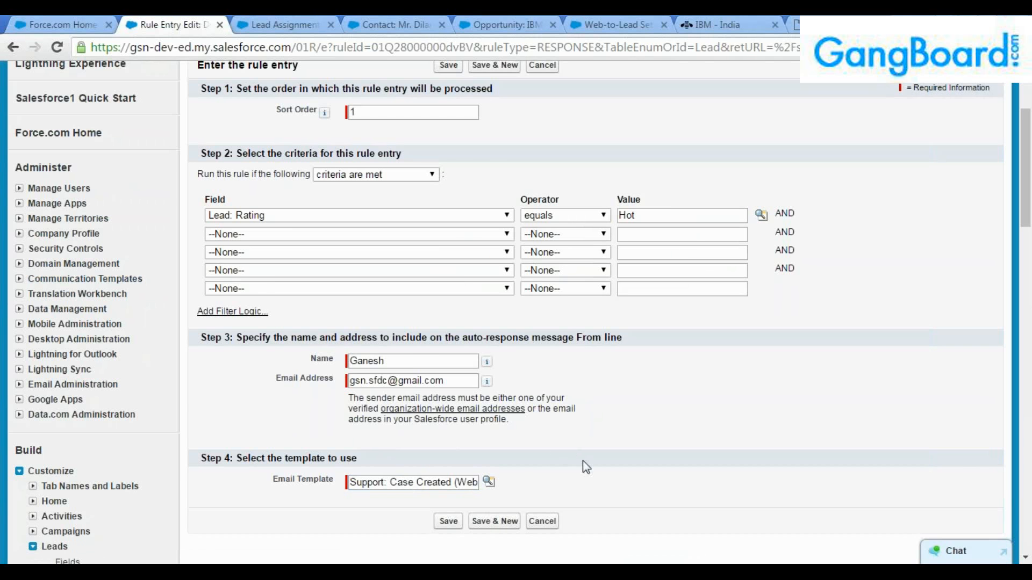
{"action": "scroll", "coordinate": [690, 481], "scroll_direction": "up", "scroll_amount": 2}
{"action": "scroll", "coordinate": [532, 507], "scroll_direction": "down", "scroll_amount": 2}
{"action": "left_click", "coordinate": [448, 521]}
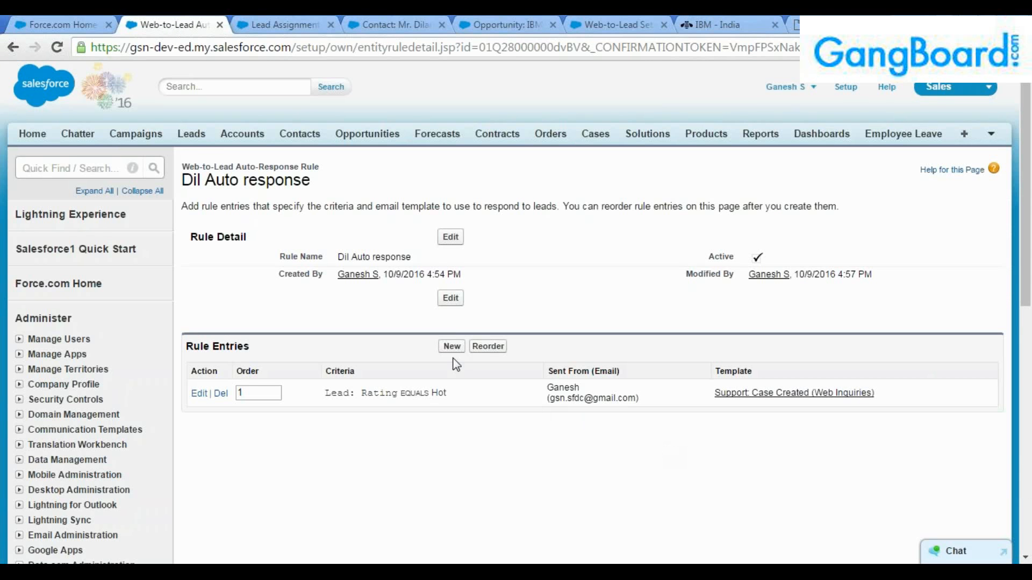
Review the saved entry's Rating equals Hot criterion and template, then go to the Standard assignment rule.
{"action": "mouse_move", "coordinate": [415, 257]}
{"action": "left_mouse_down"}
{"action": "mouse_move", "coordinate": [321, 257]}
{"action": "mouse_move", "coordinate": [426, 259]}
{"action": "left_mouse_up"}
{"action": "left_click", "coordinate": [384, 259]}
{"action": "left_click", "coordinate": [418, 257]}
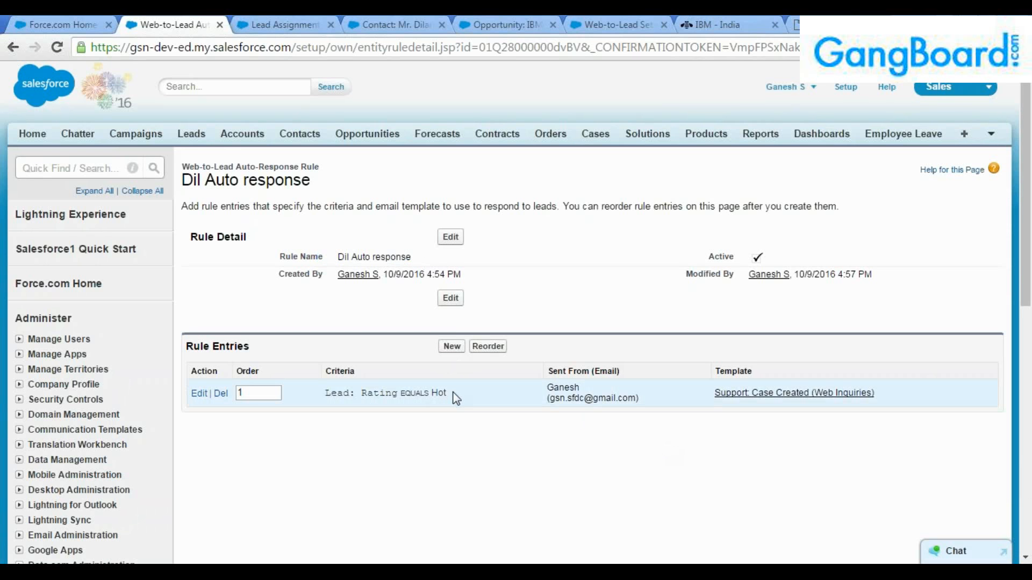
{"action": "left_click_drag", "start_coordinate": [445, 392], "coordinate": [362, 393]}
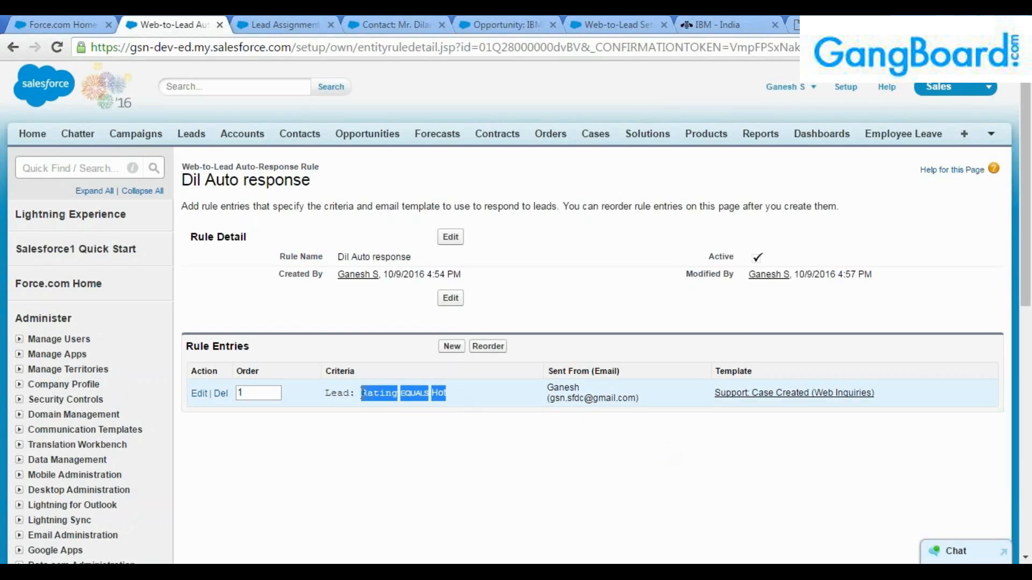
{"action": "left_click", "coordinate": [362, 394]}
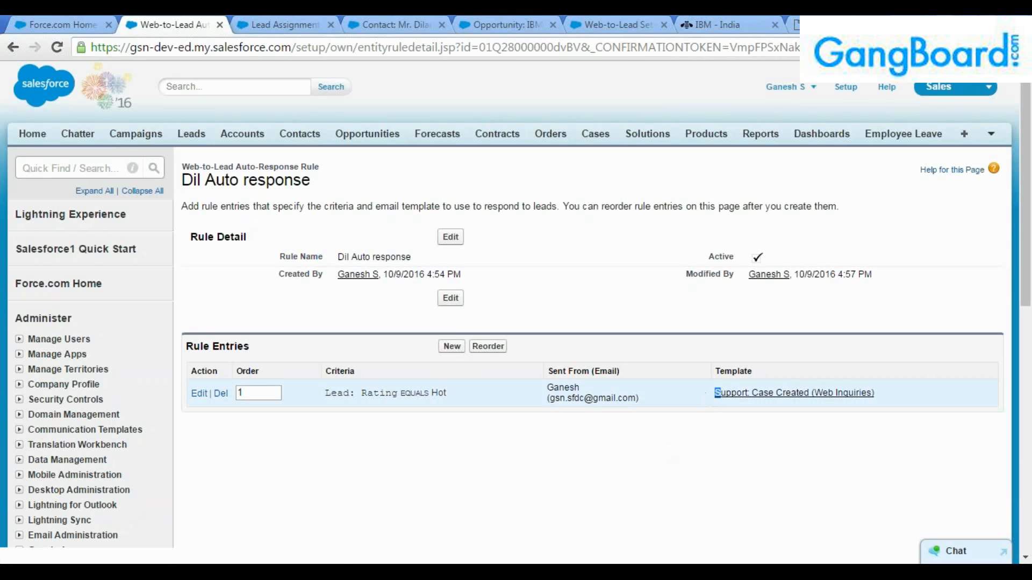
{"action": "left_click_drag", "start_coordinate": [715, 393], "coordinate": [876, 393]}
{"action": "left_click", "coordinate": [876, 393]}
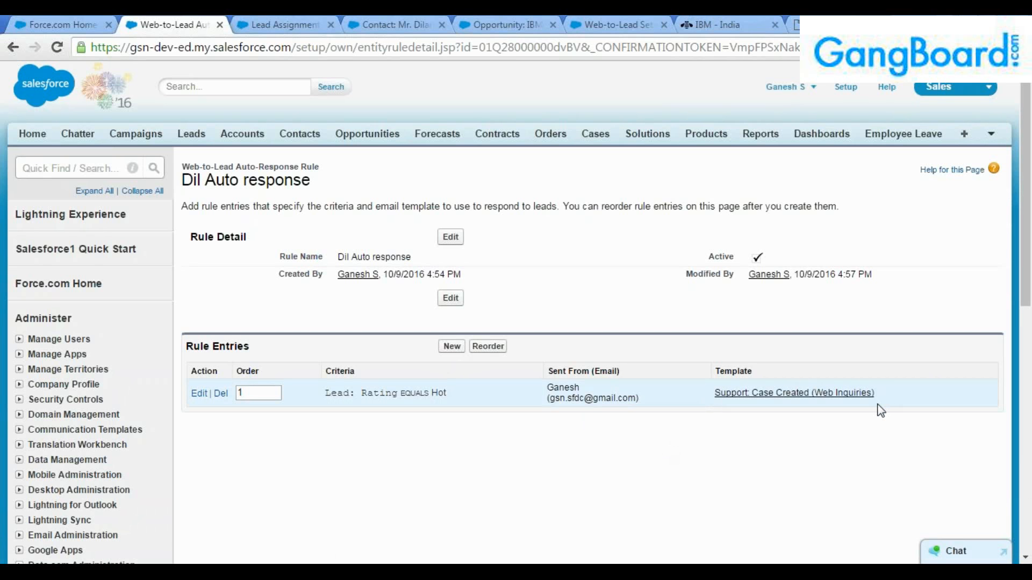
{"action": "left_click", "coordinate": [275, 22]}
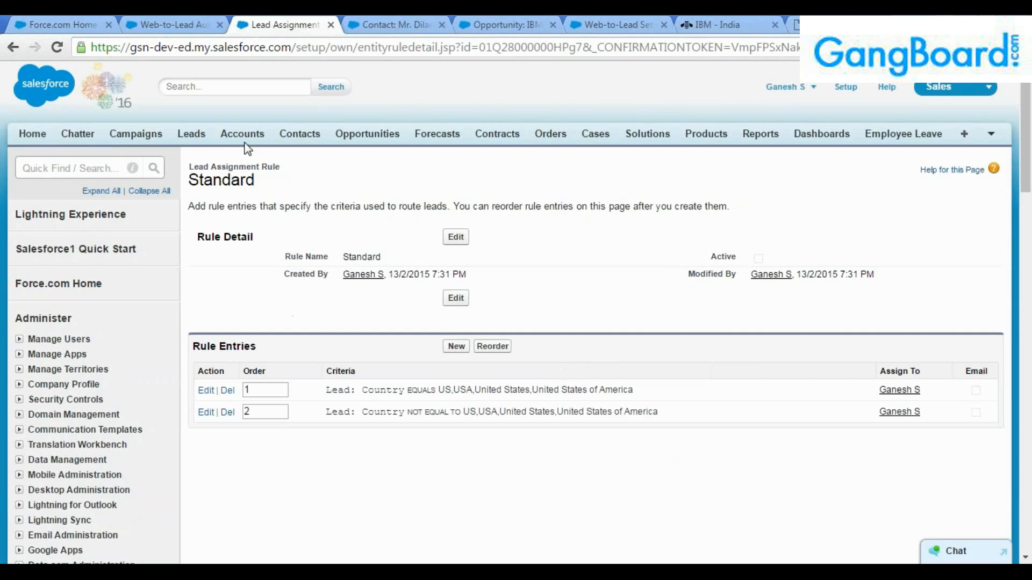
From Lead Assignment Rules, create and save an active rule named 'Dil auto assignment'.
{"action": "left_click", "coordinate": [13, 47]}
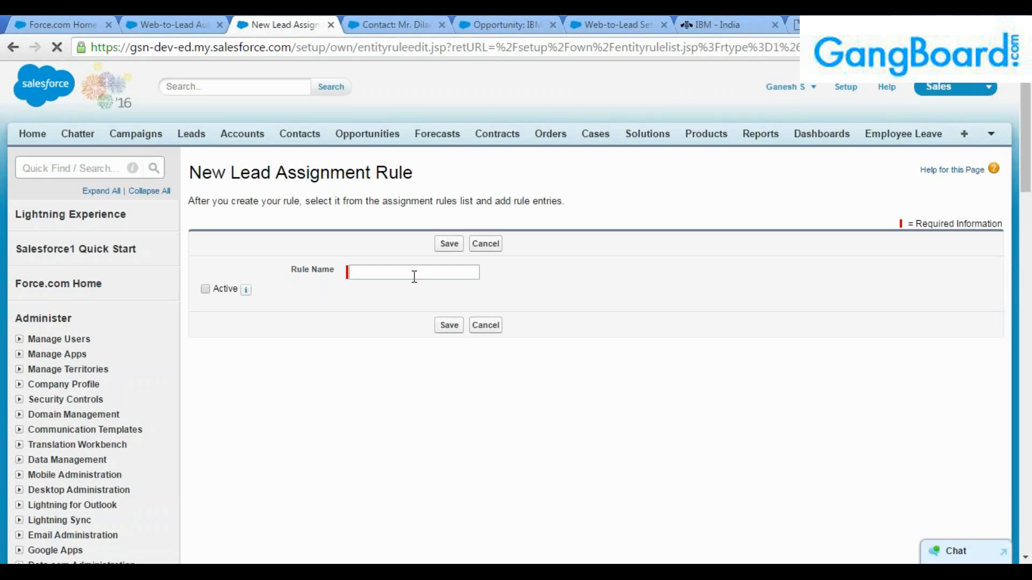
{"action": "left_click", "coordinate": [415, 273]}
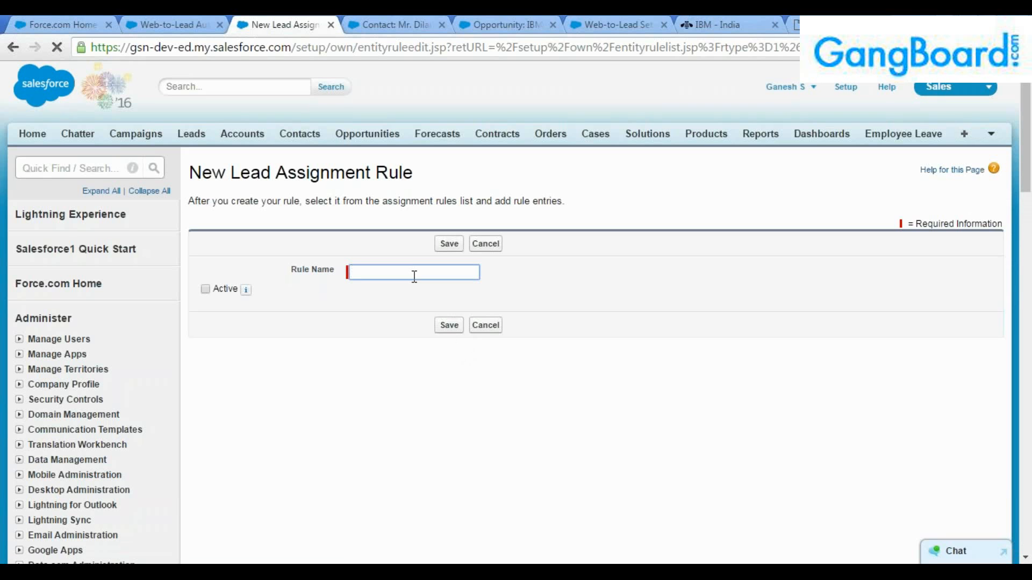
{"action": "type", "text": "Dil A"}
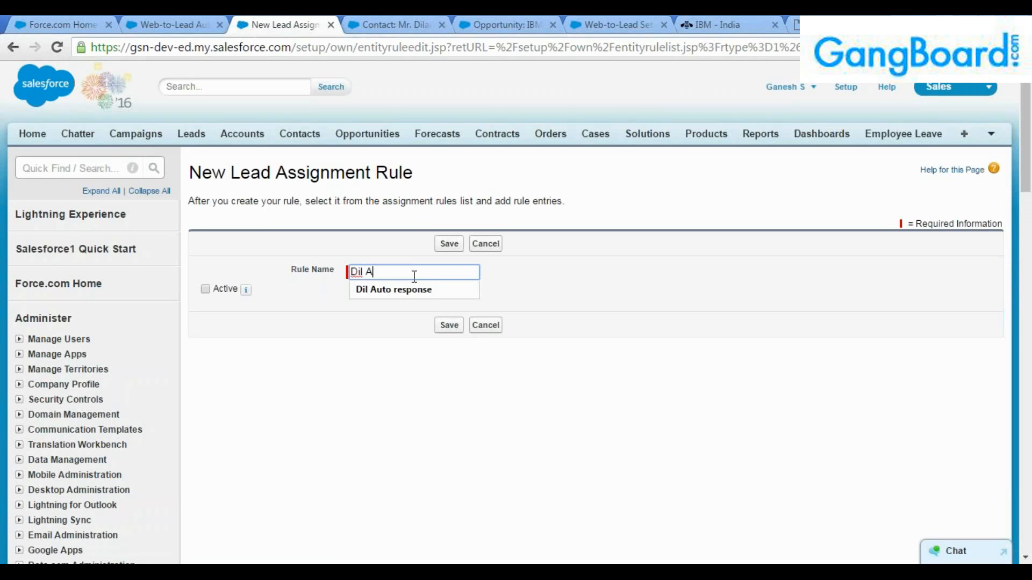
{"action": "key", "text": "BackSpace"}
{"action": "key", "text": "BackSpace"}
{"action": "type", "text": "auto assignem"}
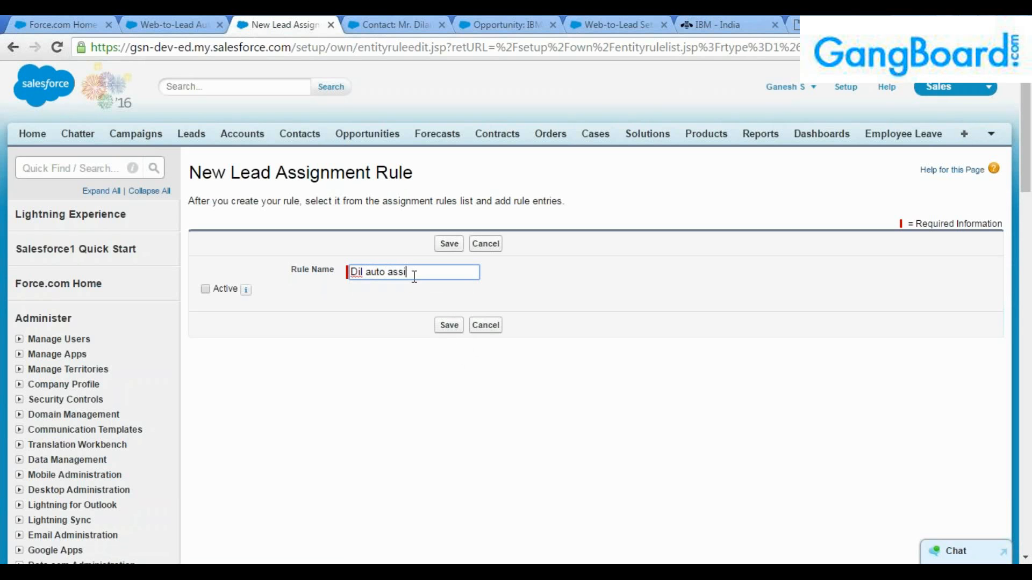
{"action": "key", "text": "BackSpace"}
{"action": "key", "text": "BackSpace"}
{"action": "type", "text": "ment"}
{"action": "left_click", "coordinate": [205, 290]}
{"action": "left_click", "coordinate": [442, 244]}
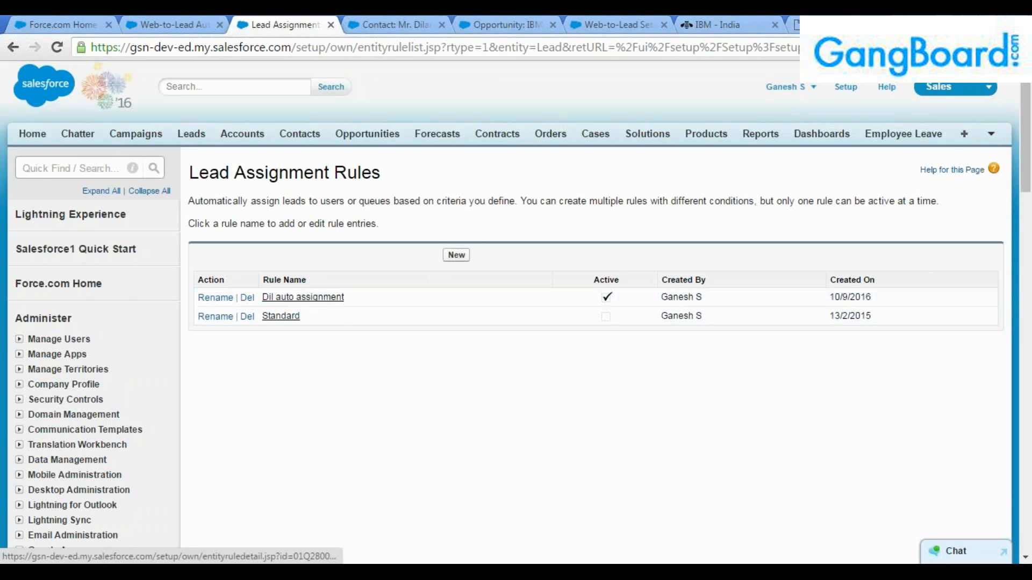
Open the Dil auto assignment rule and start a new entry with Sort Order 1.
{"action": "left_click", "coordinate": [293, 300]}
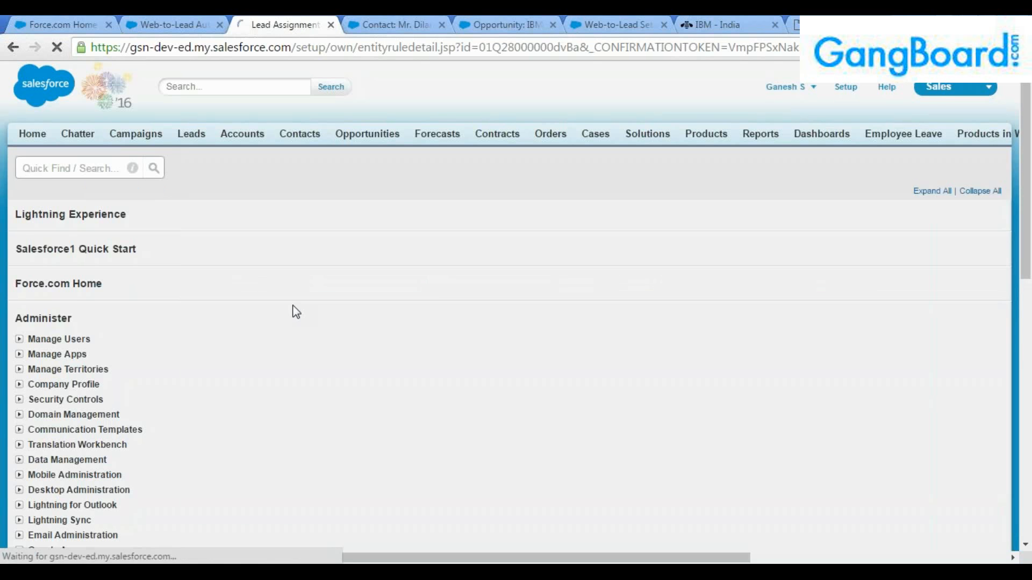
{"action": "left_click", "coordinate": [456, 346]}
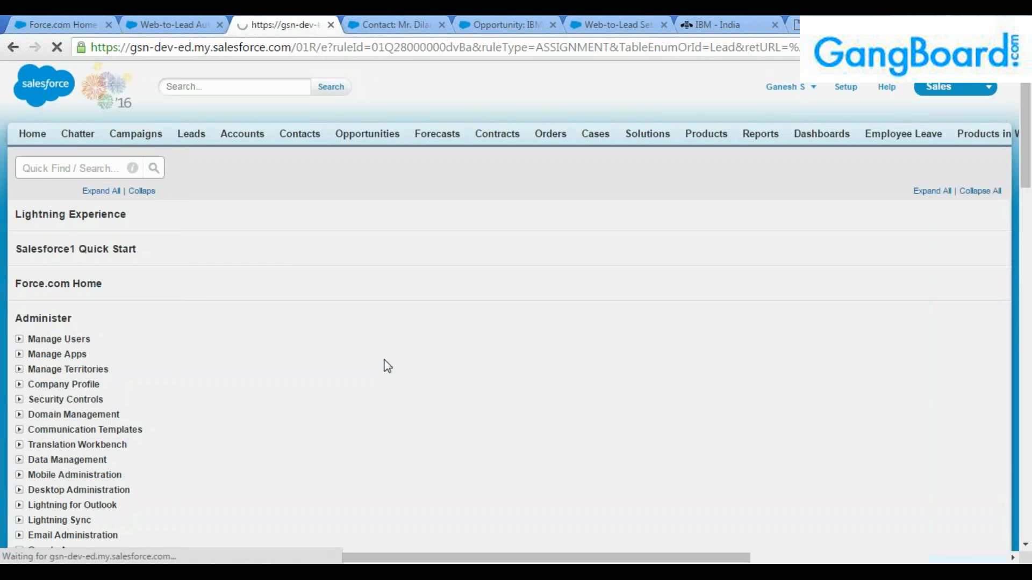
{"action": "type", "text": "1"}
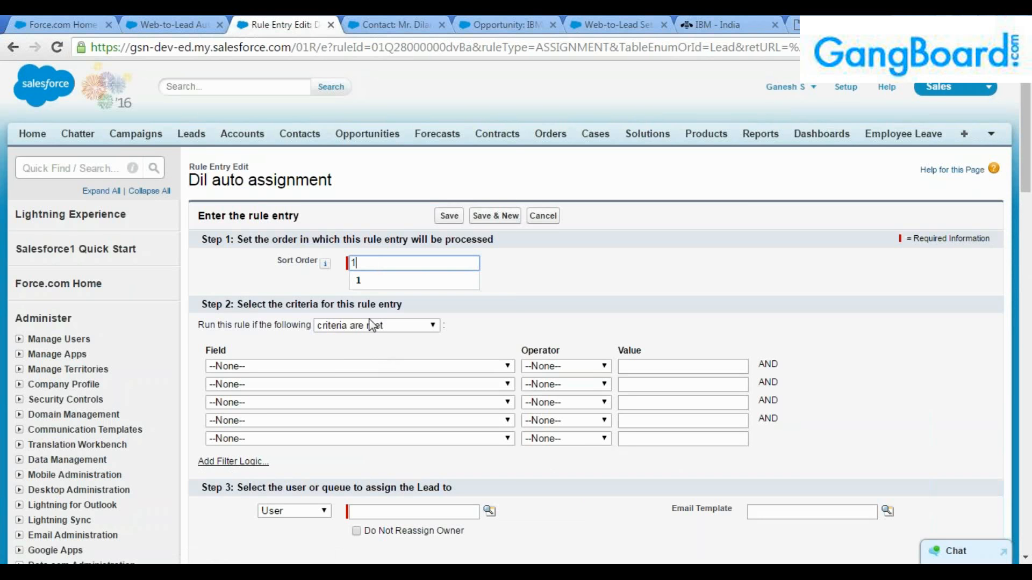
Set the entry's criterion to Lead: Rating equals Hot.
{"action": "left_click", "coordinate": [330, 366]}
{"action": "scroll", "coordinate": [329, 349], "scroll_direction": "down", "scroll_amount": 5}
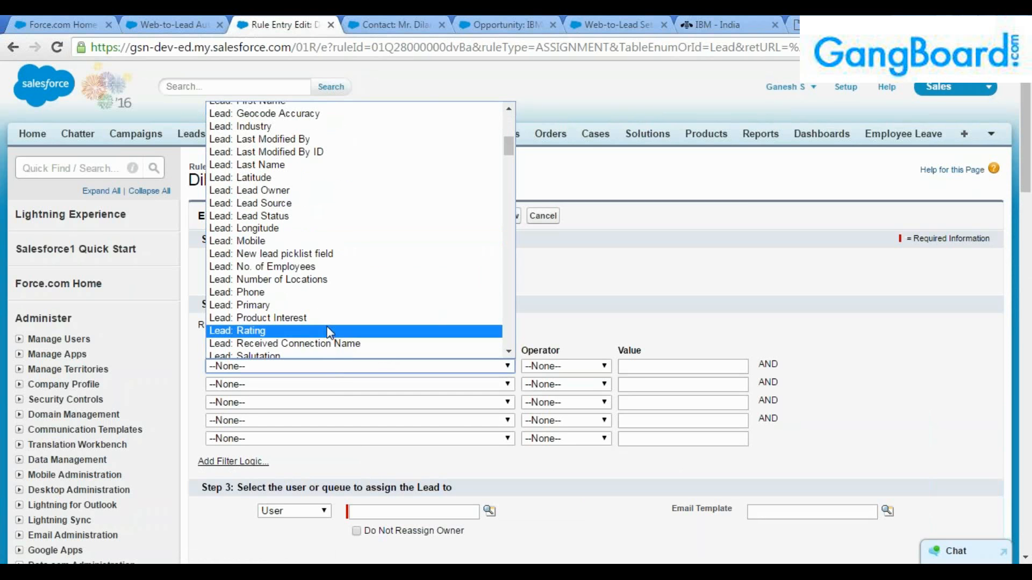
{"action": "left_click", "coordinate": [329, 331]}
{"action": "left_click", "coordinate": [545, 367]}
{"action": "left_click", "coordinate": [551, 393]}
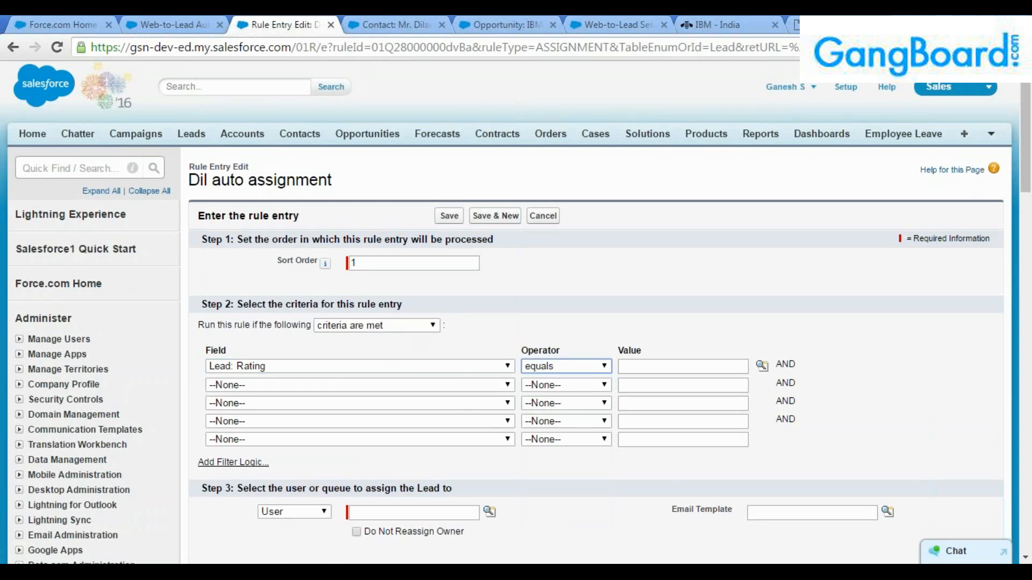
{"action": "left_click", "coordinate": [762, 366]}
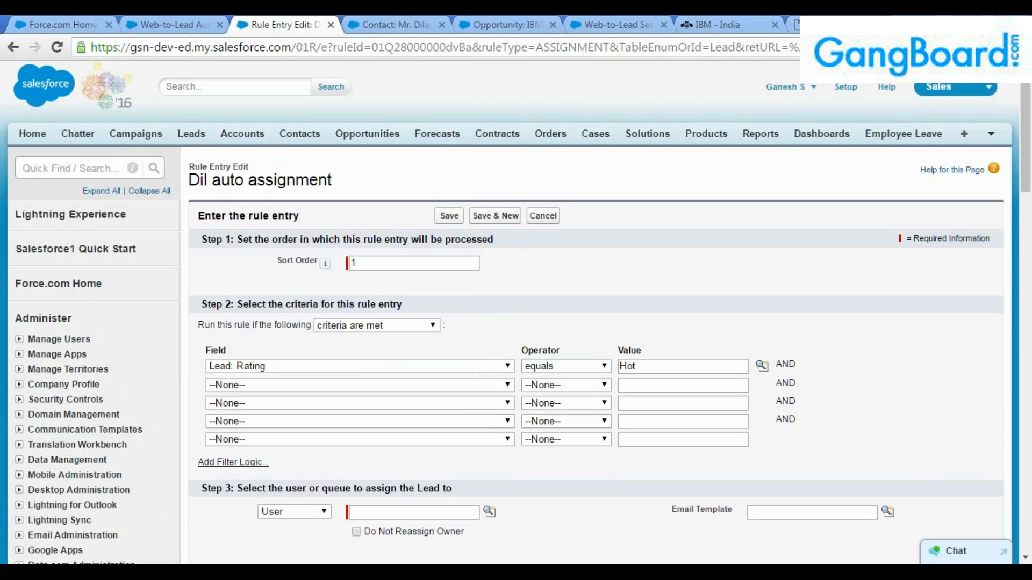
{"action": "scroll", "coordinate": [272, 267], "scroll_direction": "down", "scroll_amount": 3}
{"action": "left_click", "coordinate": [310, 360]}
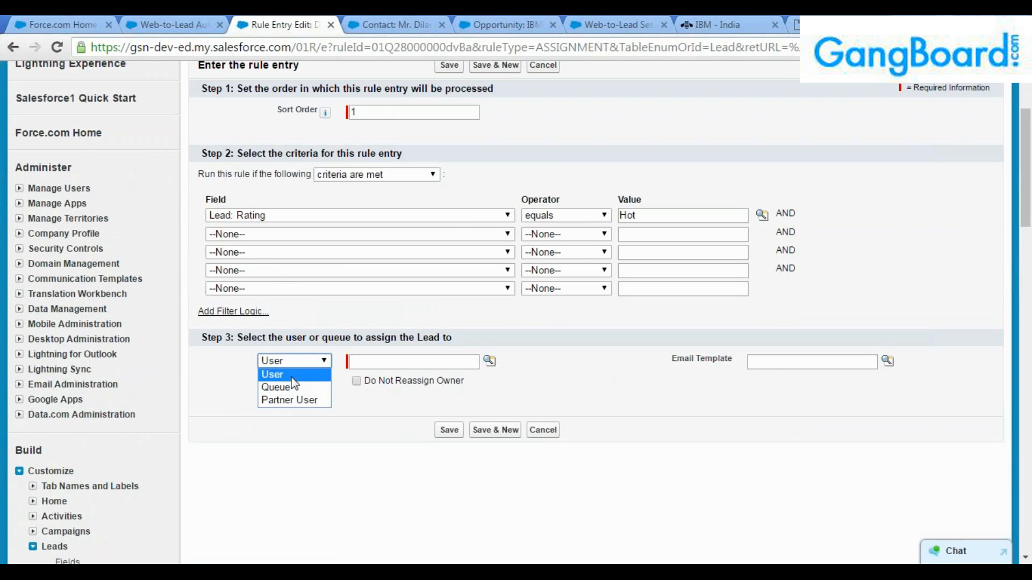
Assign matching Hot leads to the CEO user via the User lookup and save the entry.
{"action": "left_click", "coordinate": [293, 373]}
{"action": "left_click", "coordinate": [398, 363]}
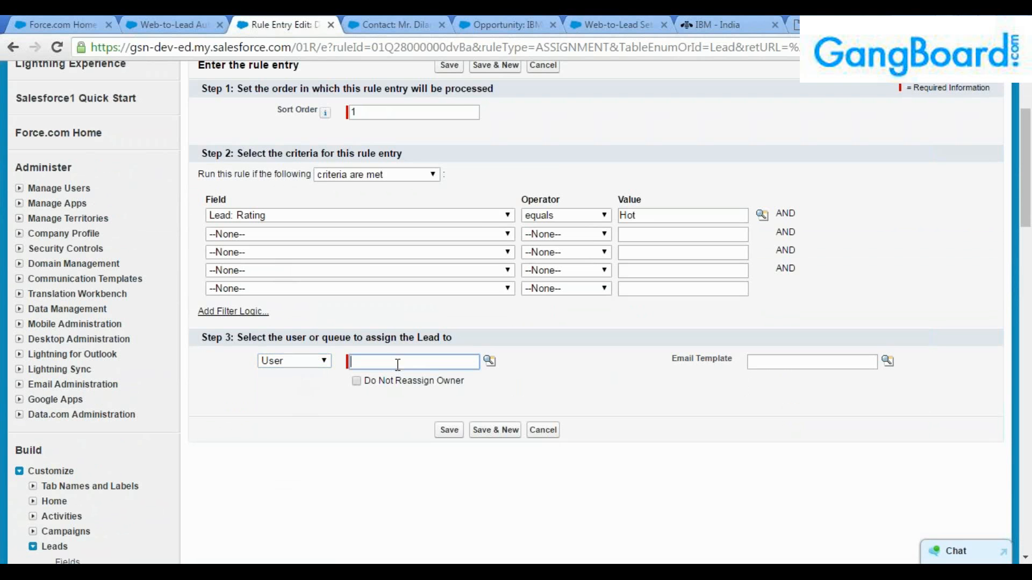
{"action": "left_click", "coordinate": [489, 362]}
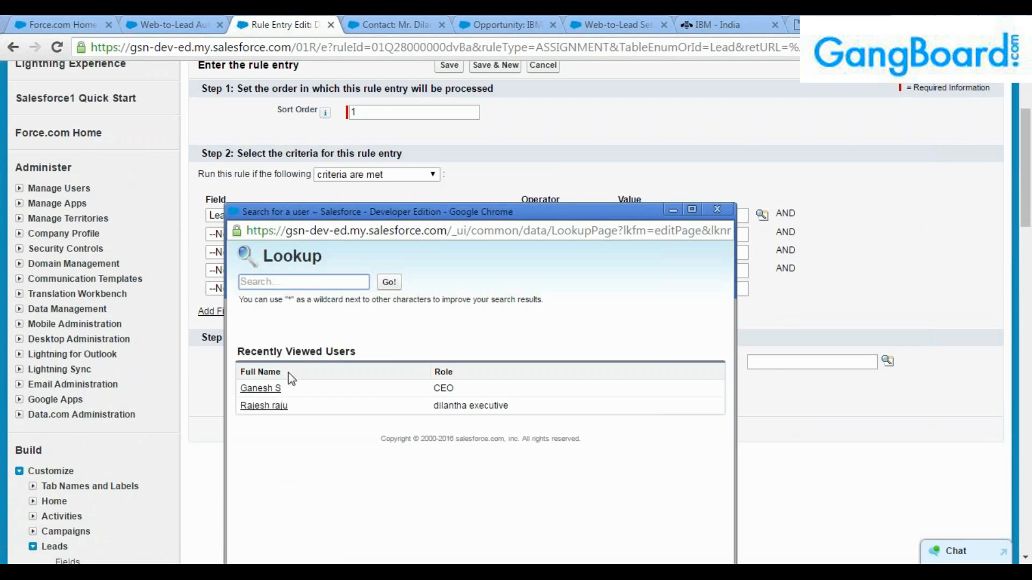
{"action": "left_click", "coordinate": [262, 389]}
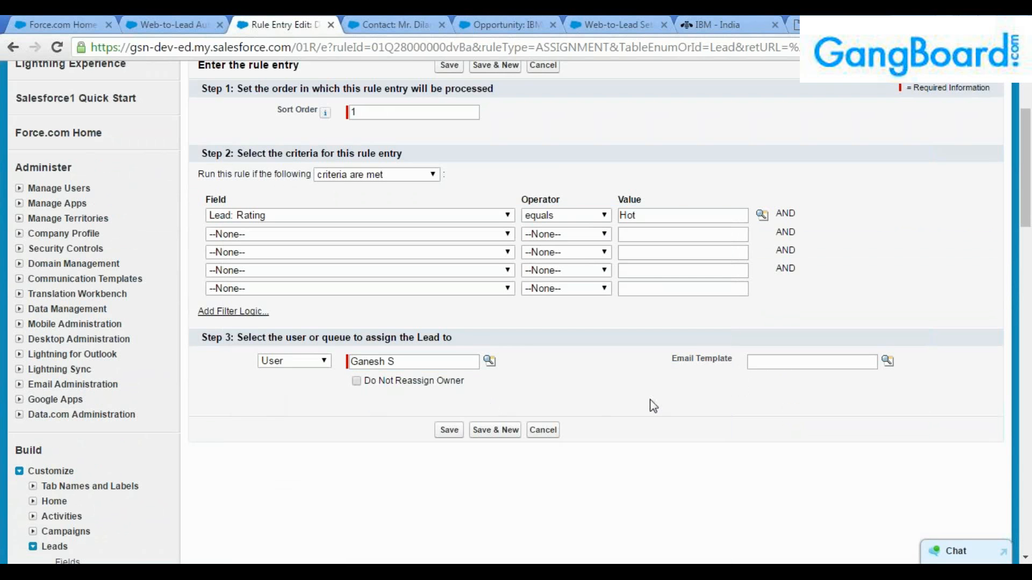
{"action": "scroll", "coordinate": [658, 419], "scroll_direction": "up", "scroll_amount": 3}
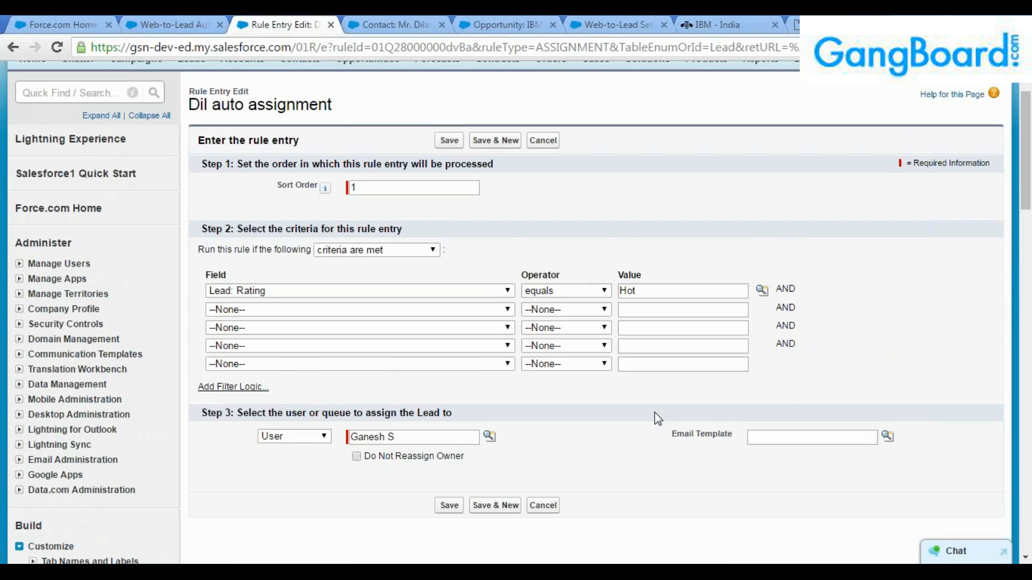
{"action": "scroll", "coordinate": [657, 415], "scroll_direction": "down", "scroll_amount": 3}
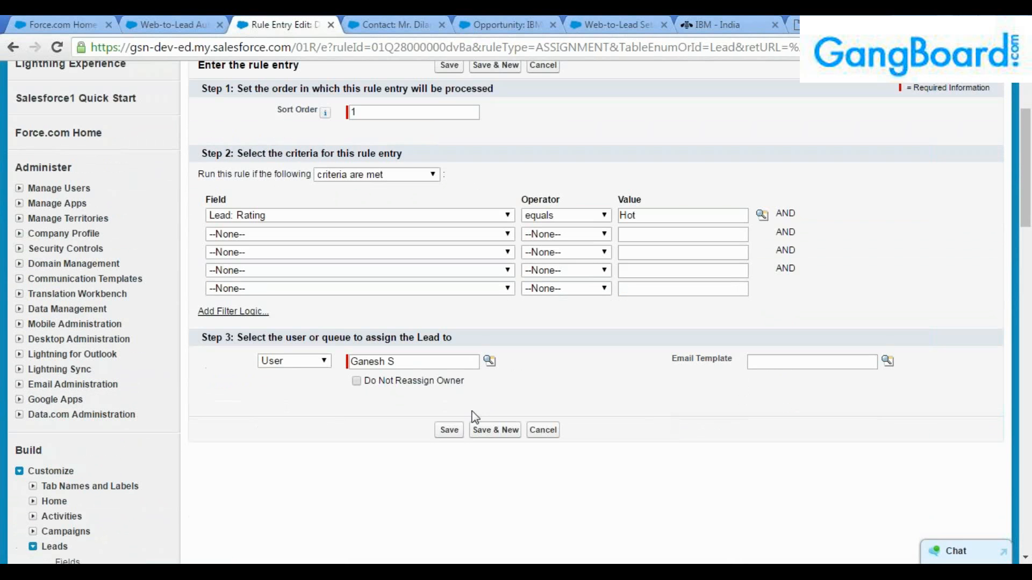
{"action": "left_click", "coordinate": [451, 430]}
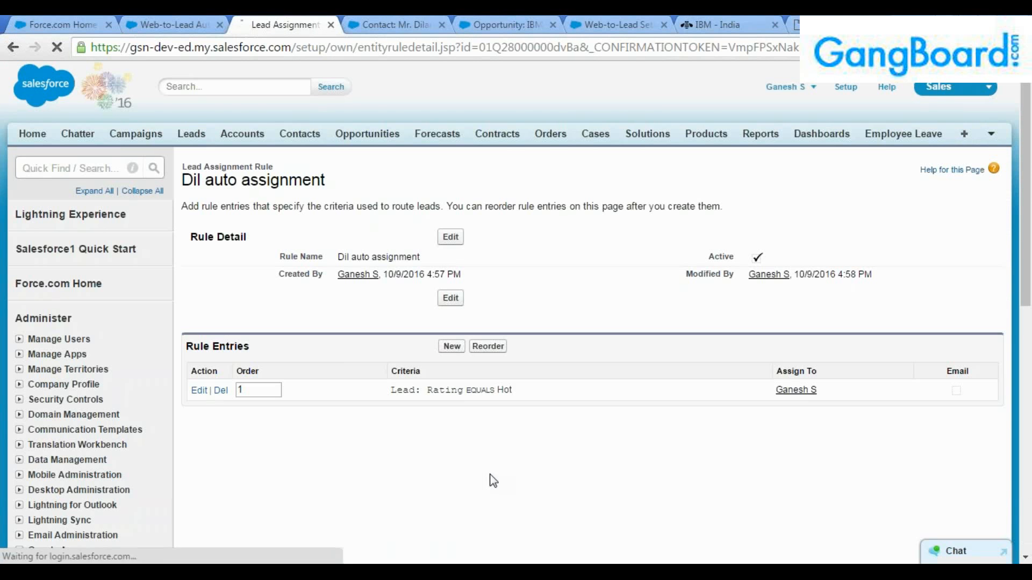
Review the Rating equals Hot entry and both saved rules, then bring up the webtolead.html form.
{"action": "left_click_drag", "start_coordinate": [513, 390], "coordinate": [427, 390]}
{"action": "left_click", "coordinate": [454, 415]}
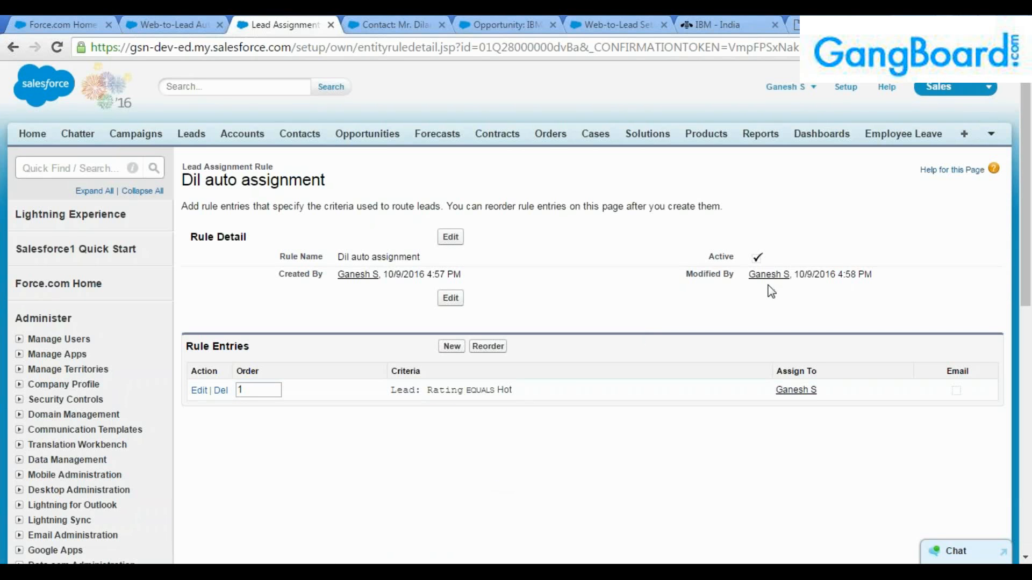
{"action": "left_click", "coordinate": [164, 24]}
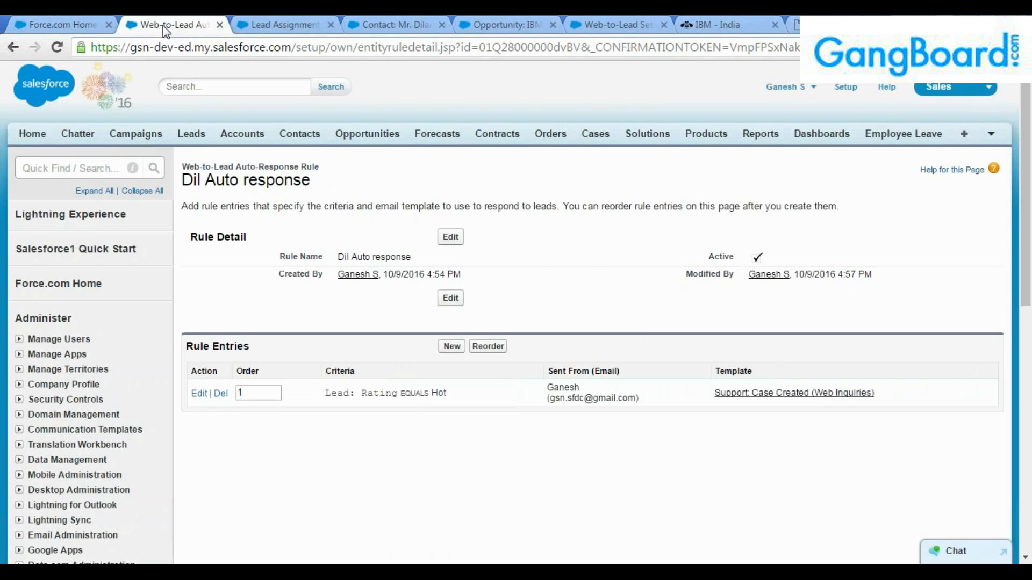
{"action": "left_click", "coordinate": [301, 23]}
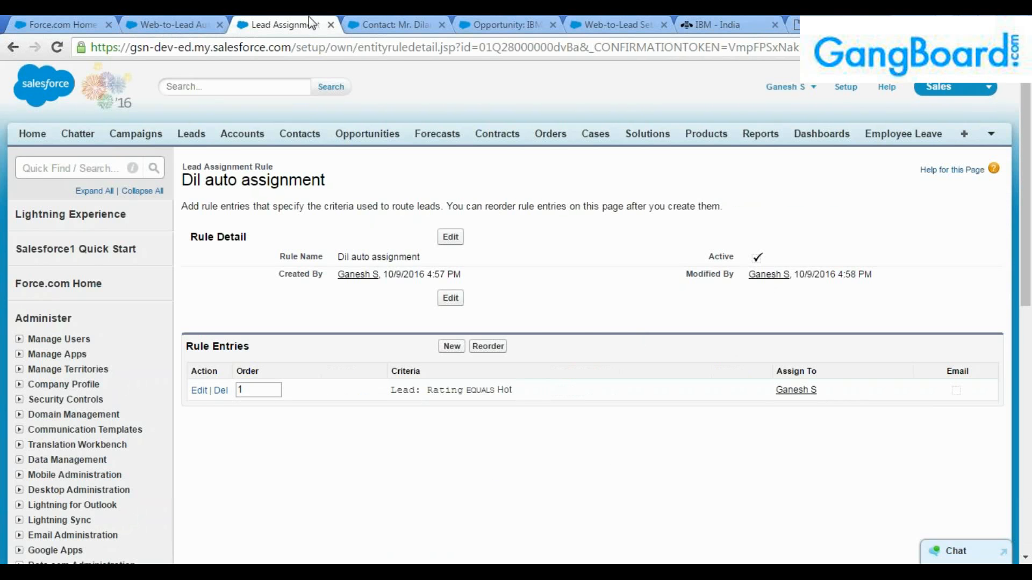
{"action": "left_click", "coordinate": [163, 24]}
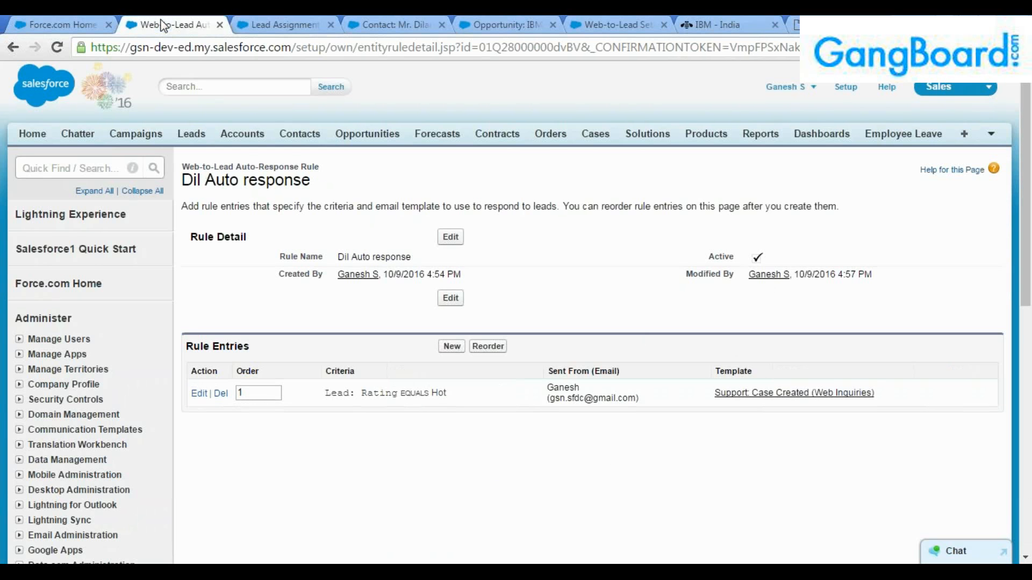
{"action": "left_click", "coordinate": [271, 24]}
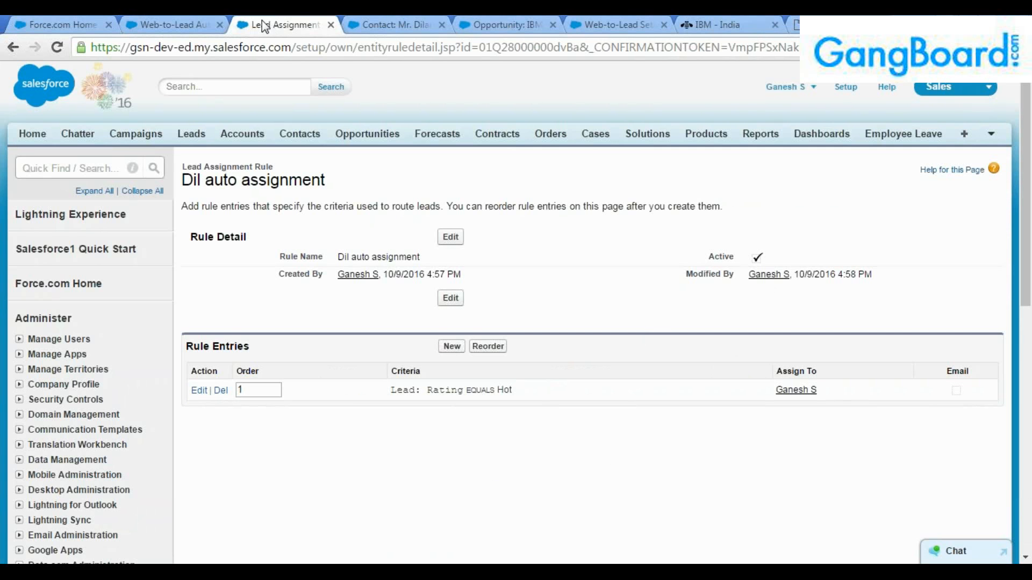
{"action": "left_click", "coordinate": [796, 24]}
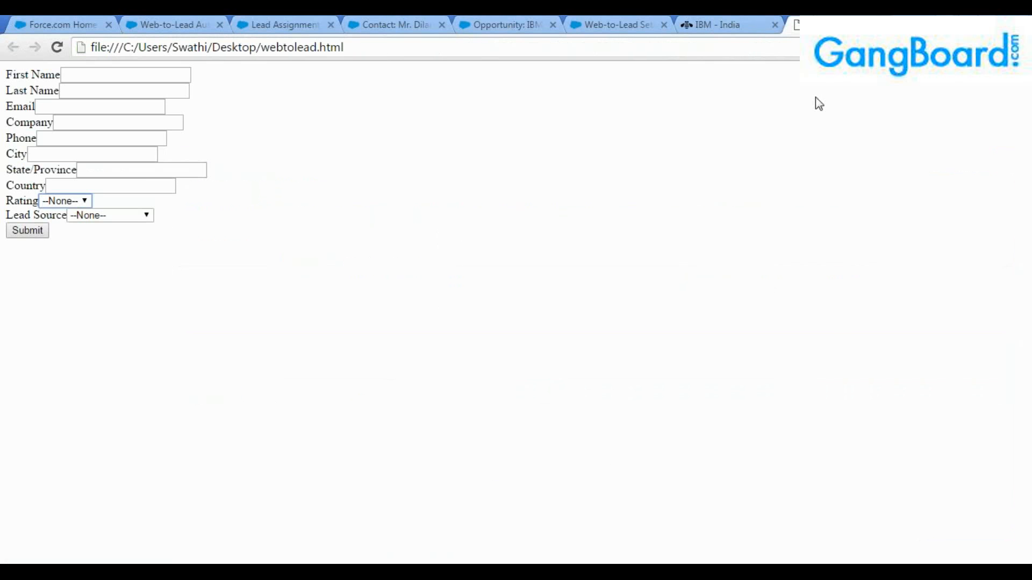
Enter the lead's first name, last name and e-mail address on the form.
{"action": "left_click", "coordinate": [110, 72]}
{"action": "left_click", "coordinate": [107, 87]}
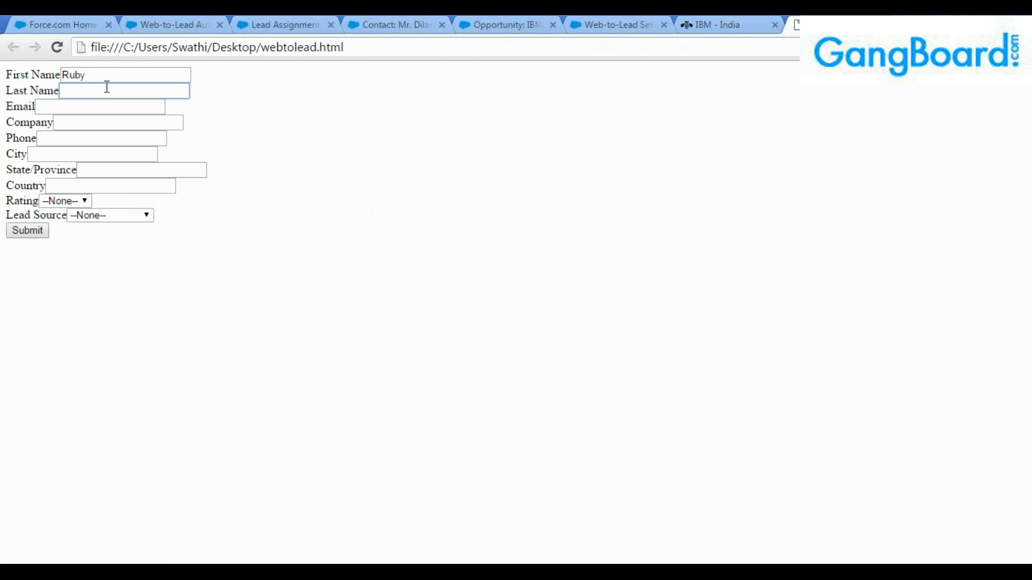
{"action": "key", "text": "Tab"}
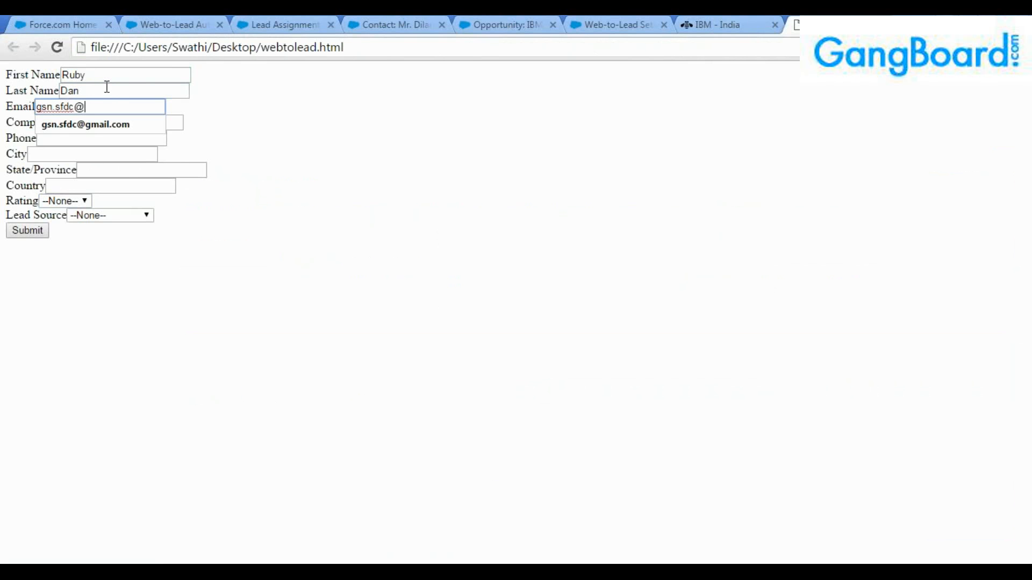
{"action": "key", "text": "Tab"}
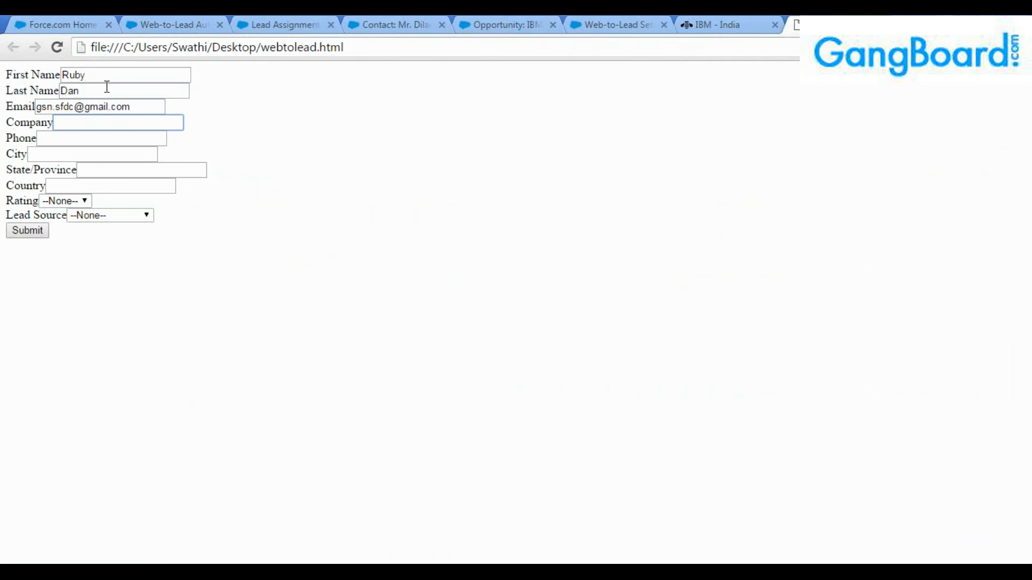
Fill in company Google, the phone number, and city Chennai, state TN, country India.
{"action": "type", "text": "C"}
{"action": "key", "text": "BackSpace"}
{"action": "type", "text": "Google"}
{"action": "key", "text": "Tab"}
{"action": "type", "text": "43765483"}
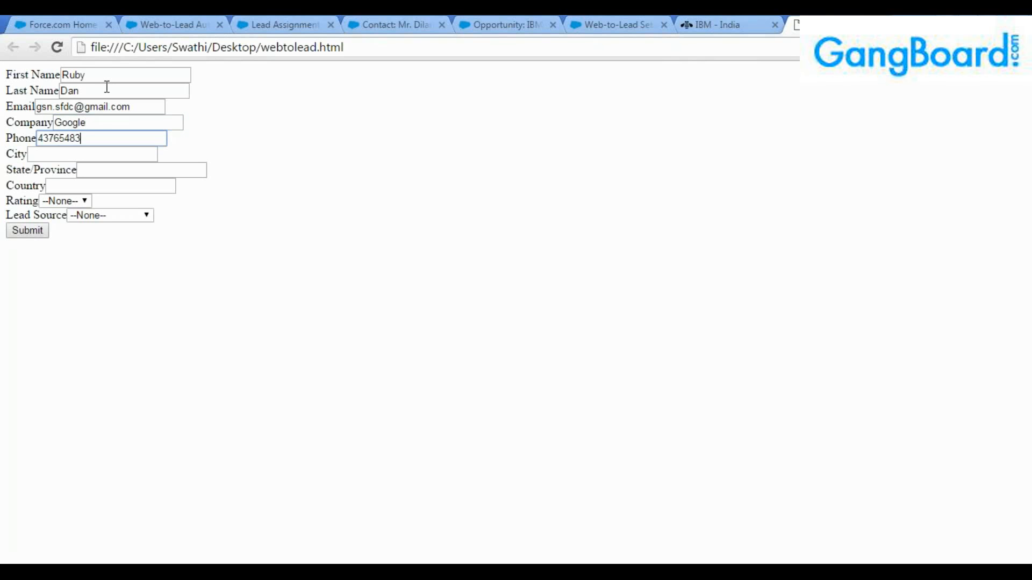
{"action": "key", "text": "Tab"}
{"action": "type", "text": "Chennai"}
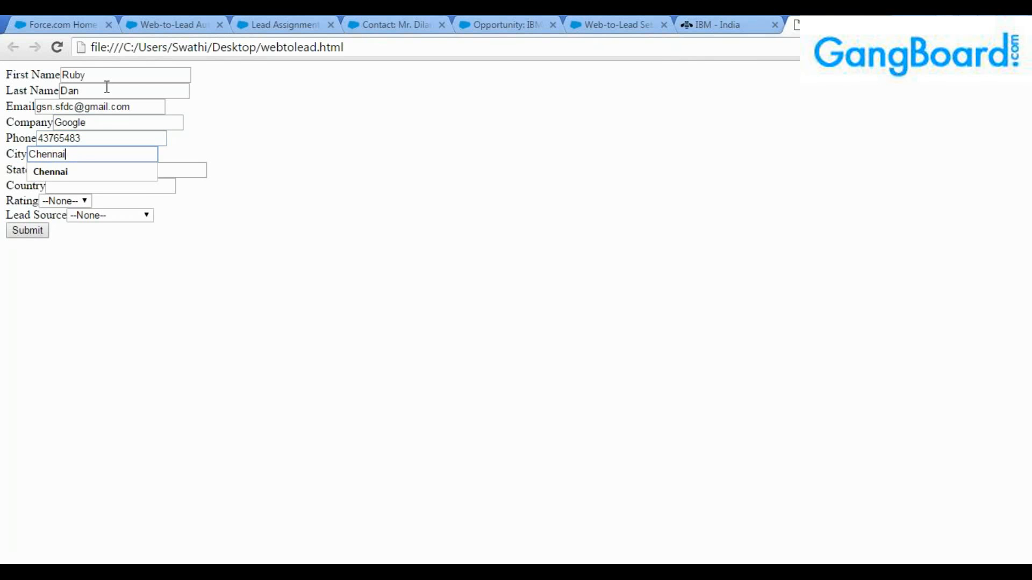
{"action": "key", "text": "Tab"}
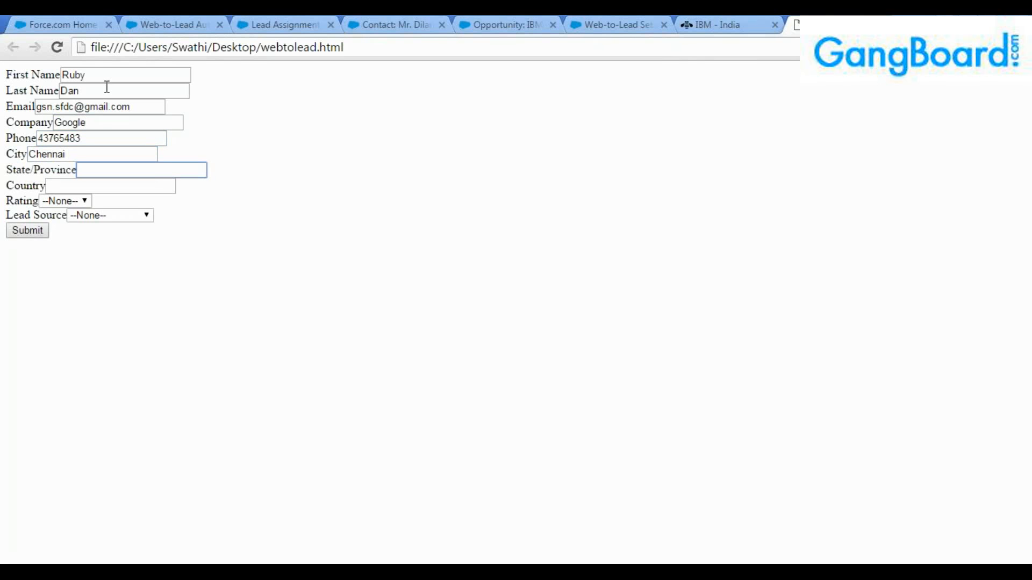
{"action": "type", "text": "TN"}
{"action": "key", "text": "Tab"}
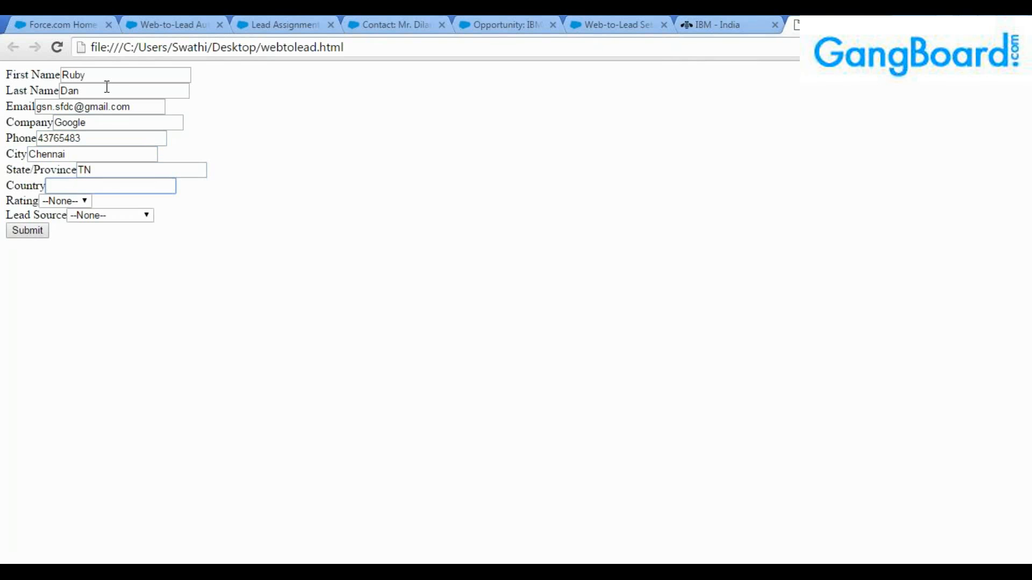
{"action": "type", "text": "India"}
{"action": "key", "text": "Tab"}
Set Rating to Hot and Lead Source to Web, then submit the form.
{"action": "left_click", "coordinate": [65, 201]}
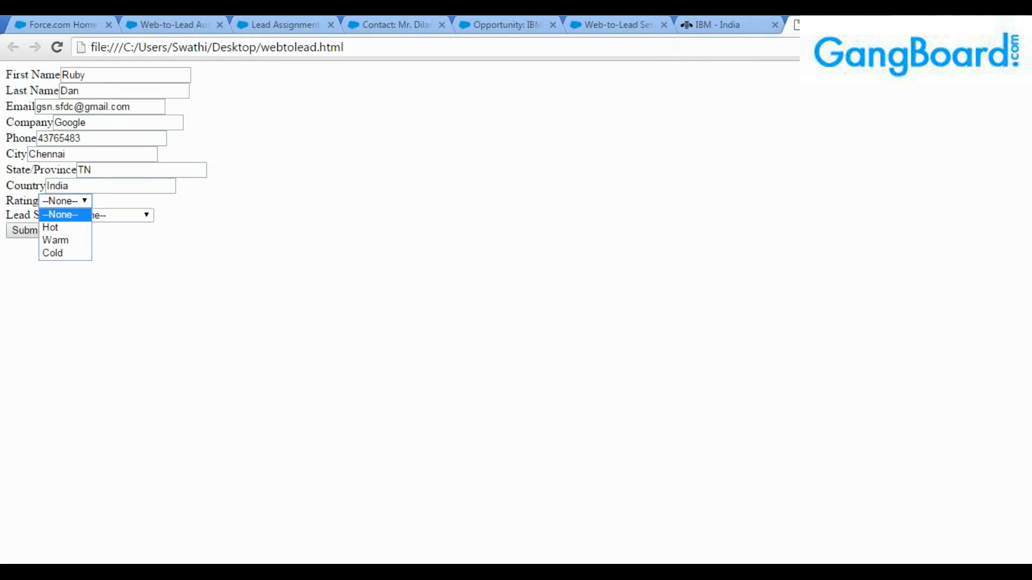
{"action": "left_click", "coordinate": [66, 226]}
{"action": "left_click", "coordinate": [95, 218]}
{"action": "left_click", "coordinate": [96, 243]}
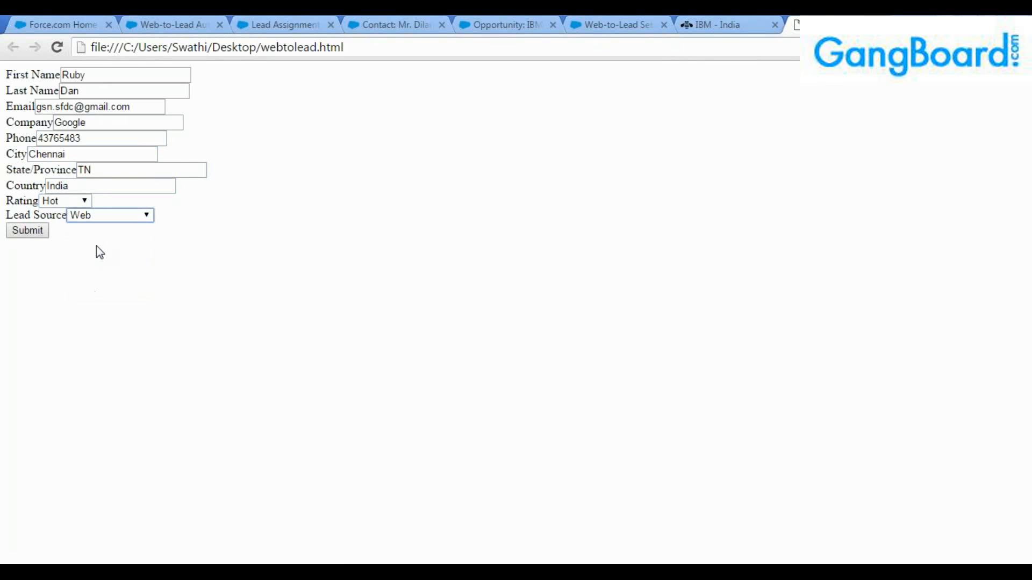
{"action": "left_click", "coordinate": [37, 233]}
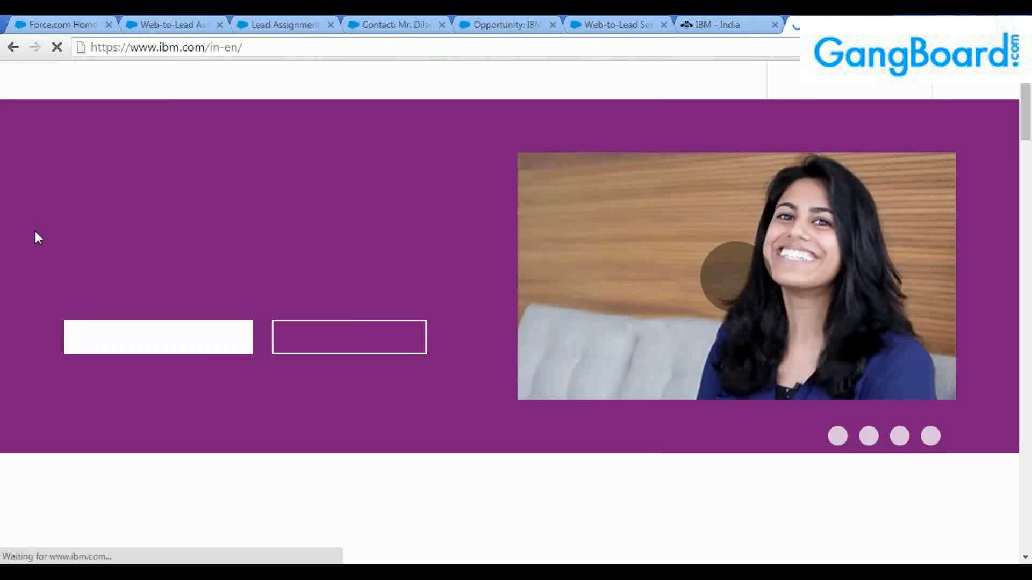
Go to the Leads home page and display the Today's Leads list view.
{"action": "left_click", "coordinate": [63, 22]}
{"action": "scroll", "coordinate": [257, 262], "scroll_direction": "up", "scroll_amount": 3}
{"action": "left_click", "coordinate": [191, 134]}
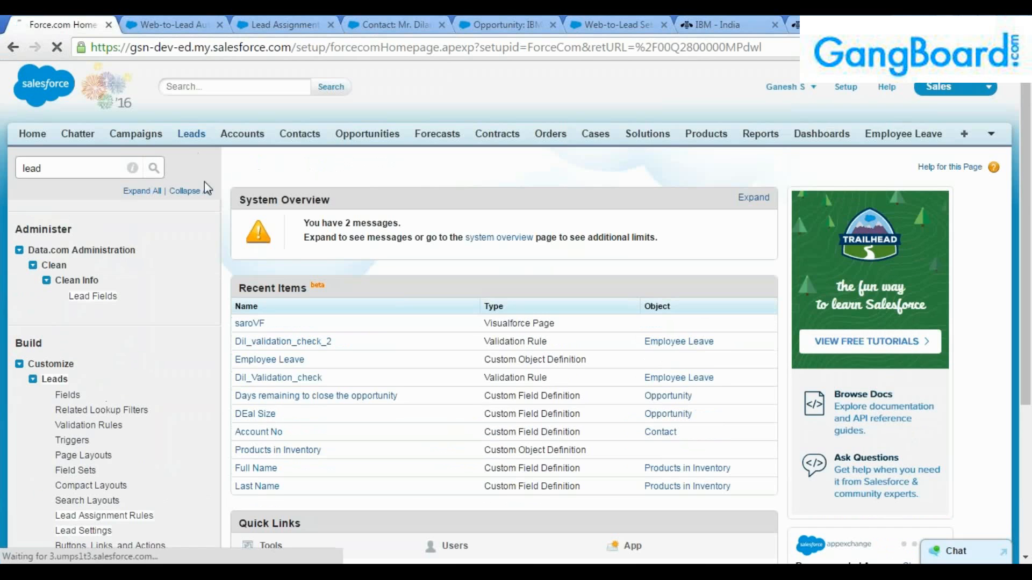
{"action": "left_click", "coordinate": [256, 211]}
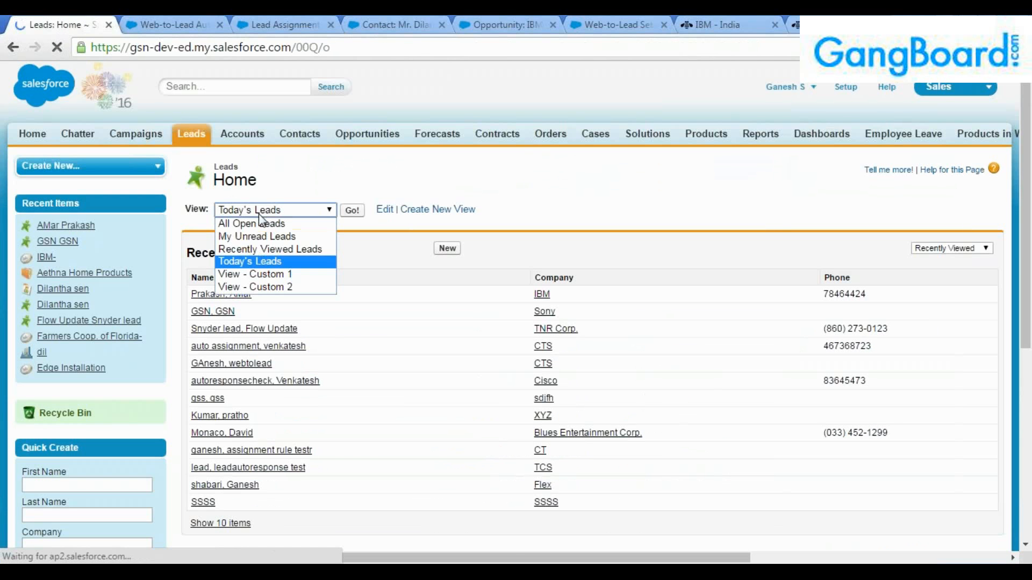
{"action": "left_click", "coordinate": [256, 259]}
{"action": "left_click", "coordinate": [353, 210]}
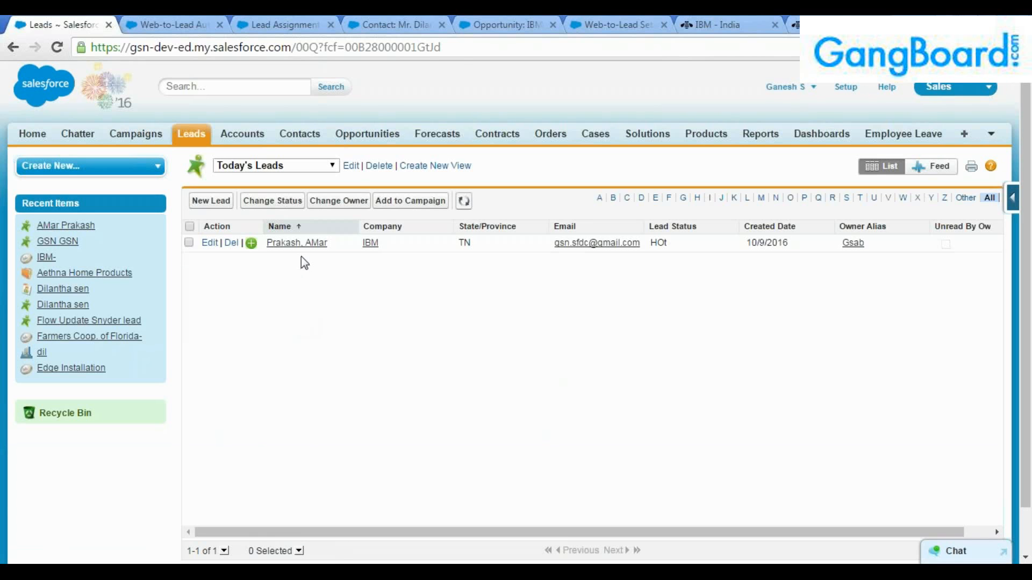
Reload the leads page and switch the list view to All Open Leads.
{"action": "left_click", "coordinate": [462, 49]}
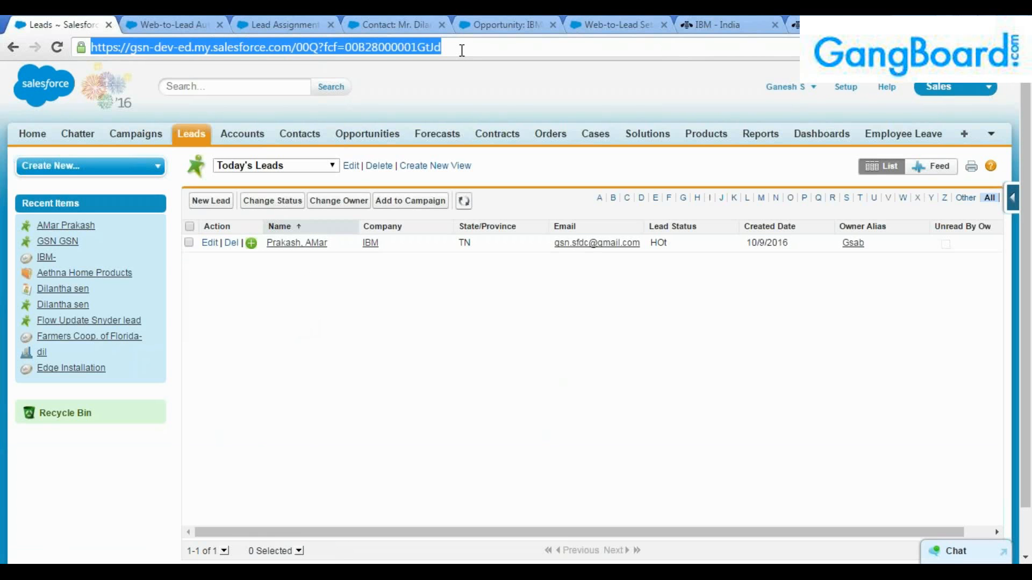
{"action": "key", "text": "Return"}
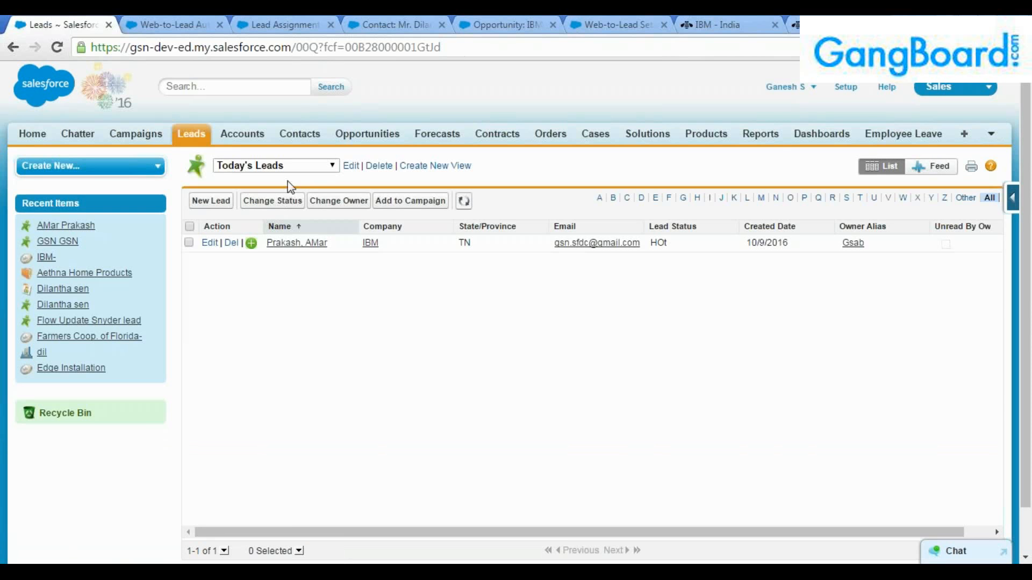
{"action": "left_click", "coordinate": [206, 143]}
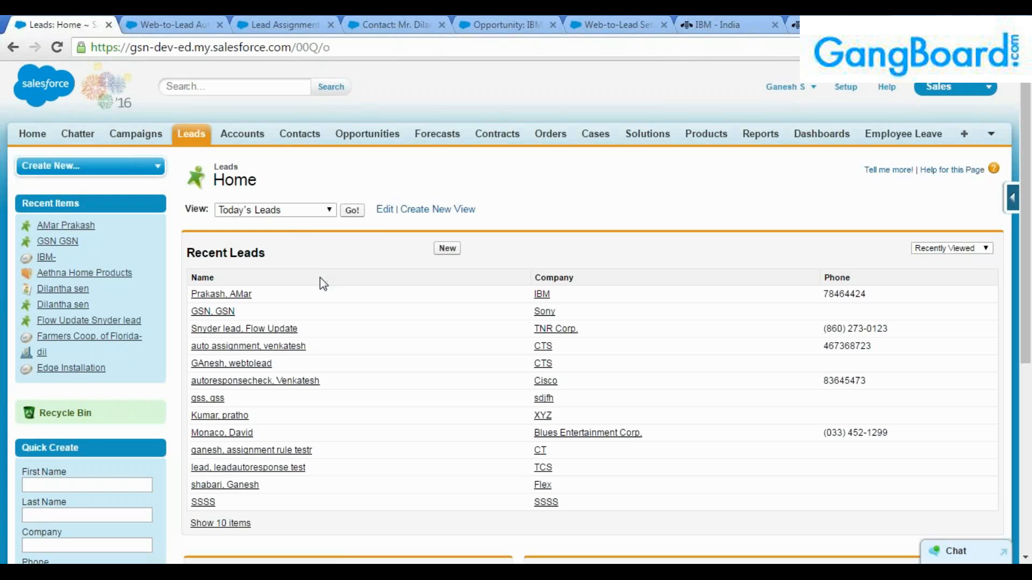
{"action": "left_click", "coordinate": [352, 210]}
{"action": "left_click", "coordinate": [277, 165]}
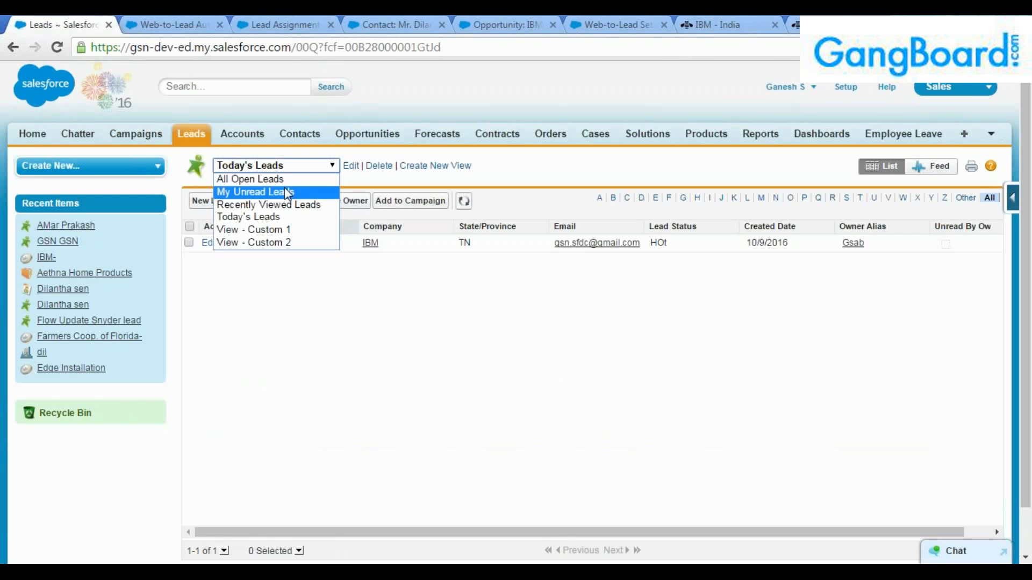
{"action": "left_click", "coordinate": [285, 188]}
{"action": "left_click", "coordinate": [289, 171]}
{"action": "left_click", "coordinate": [276, 179]}
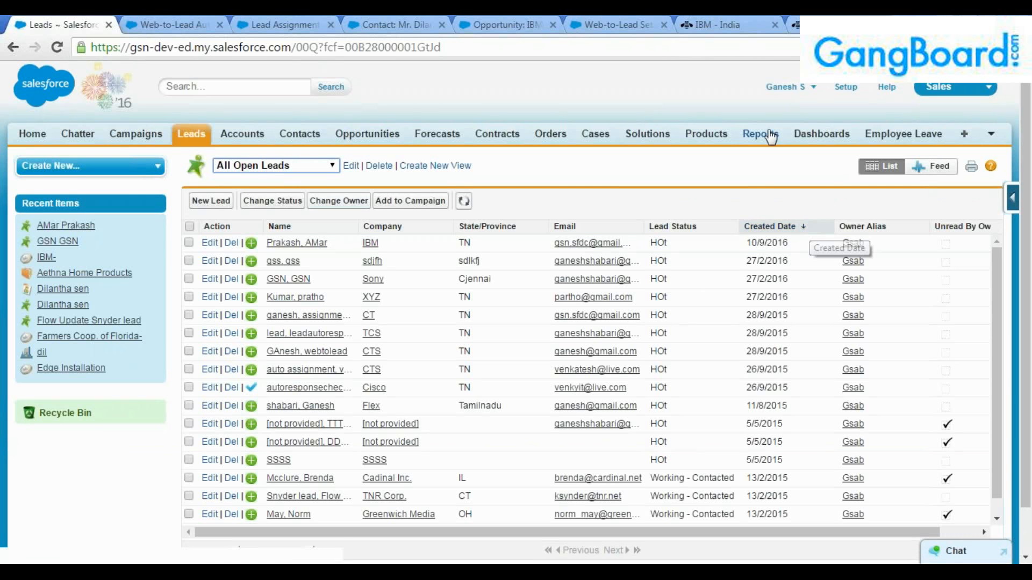
Close the IBM India tab and sort All Open Leads by Created Date, newest first.
{"action": "left_click", "coordinate": [766, 24]}
{"action": "left_click", "coordinate": [96, 21]}
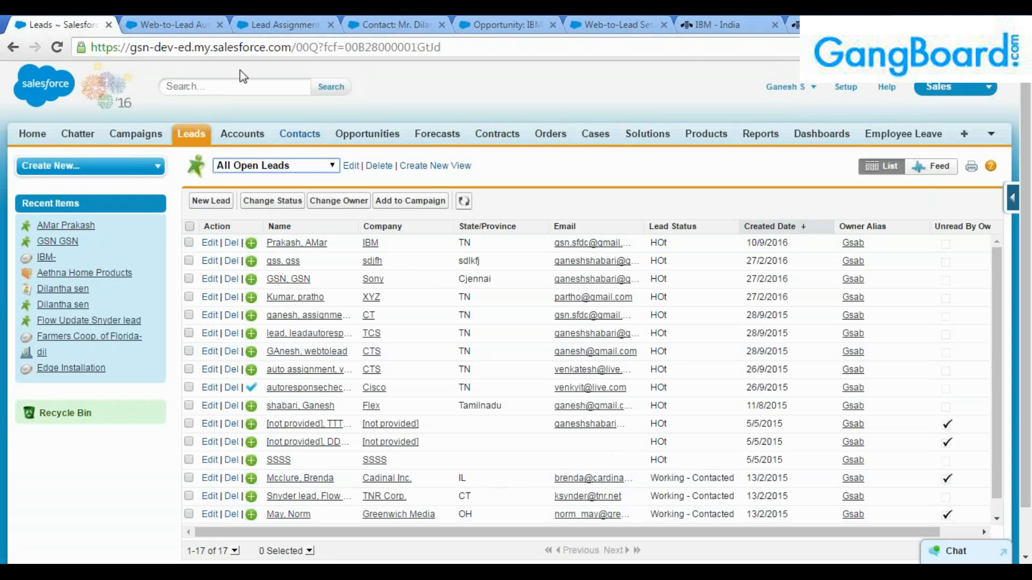
{"action": "left_click", "coordinate": [186, 23]}
{"action": "left_click", "coordinate": [95, 19]}
{"action": "left_click", "coordinate": [726, 24]}
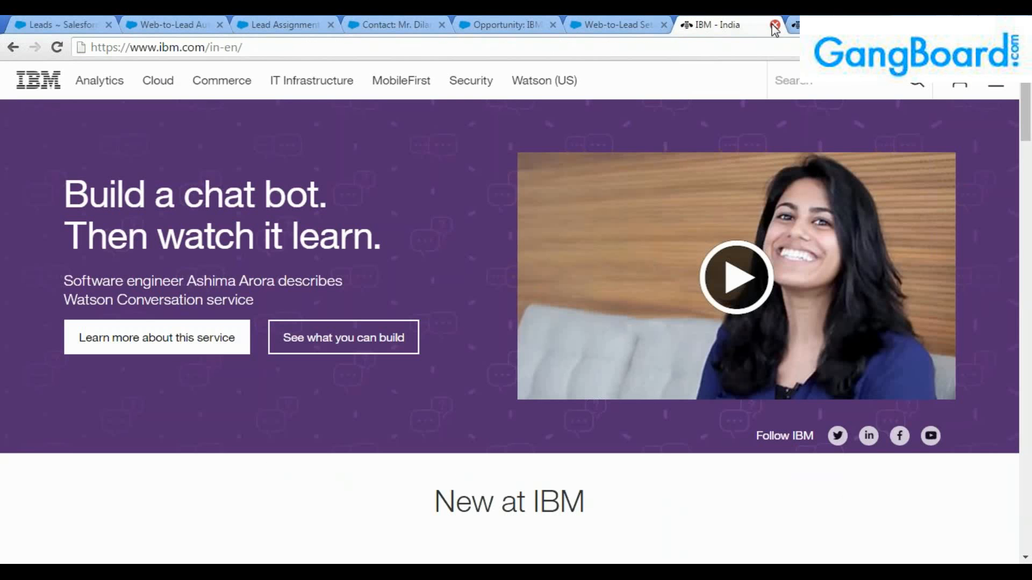
{"action": "left_click", "coordinate": [623, 23]}
{"action": "left_click", "coordinate": [725, 25]}
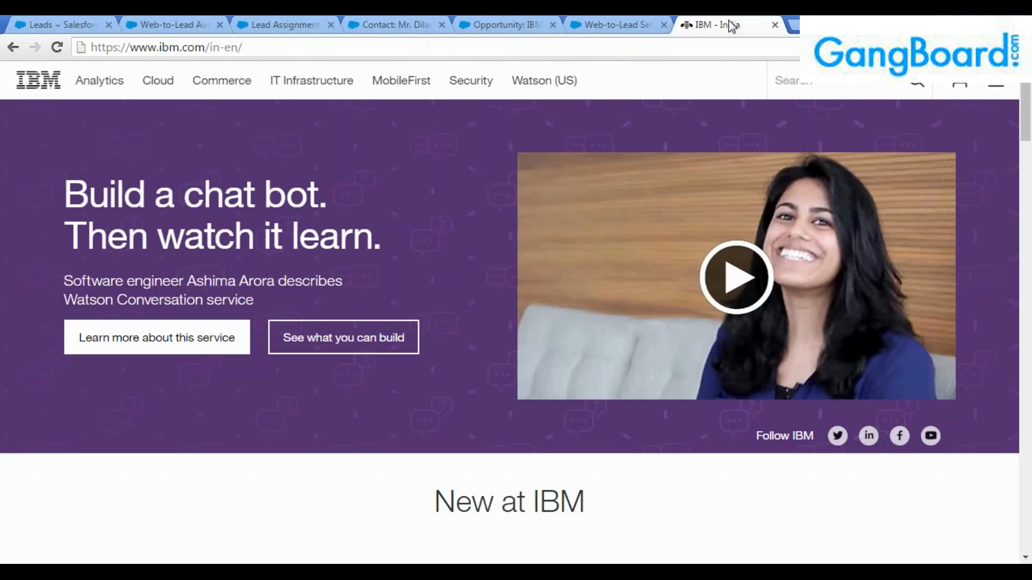
{"action": "left_click", "coordinate": [774, 25]}
{"action": "left_click", "coordinate": [123, 23]}
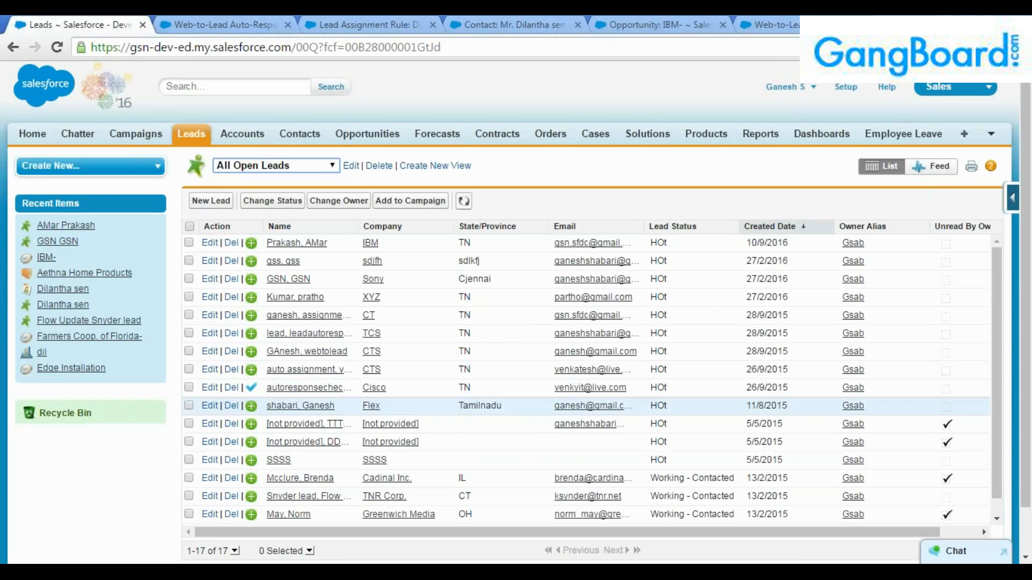
{"action": "left_click", "coordinate": [785, 227]}
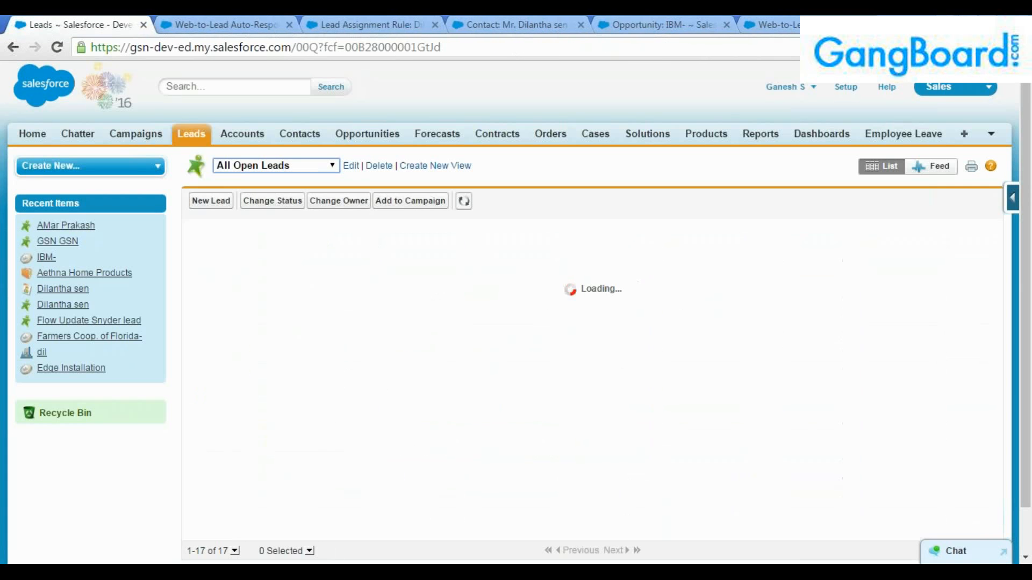
{"action": "left_click", "coordinate": [786, 228]}
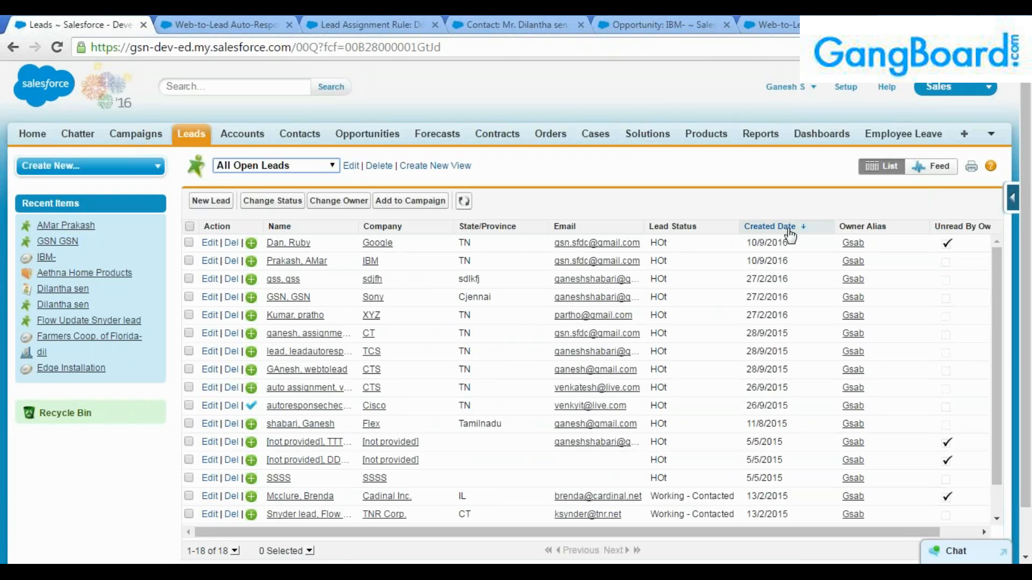
Open the new Google lead's record and check its name and Hot rating.
{"action": "left_click", "coordinate": [289, 243]}
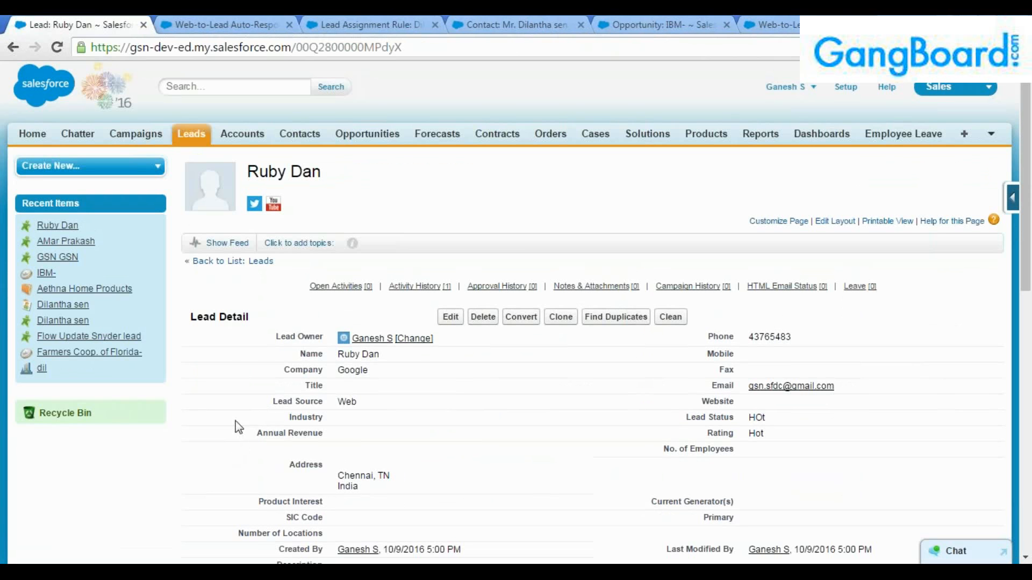
{"action": "left_click_drag", "start_coordinate": [330, 185], "coordinate": [248, 173]}
{"action": "left_click", "coordinate": [287, 173]}
{"action": "left_click", "coordinate": [282, 173]}
Check the Email: ABC Case task's assigned user and time in Activity History, then switch to Gmail.
{"action": "scroll", "coordinate": [370, 386], "scroll_direction": "down", "scroll_amount": 2}
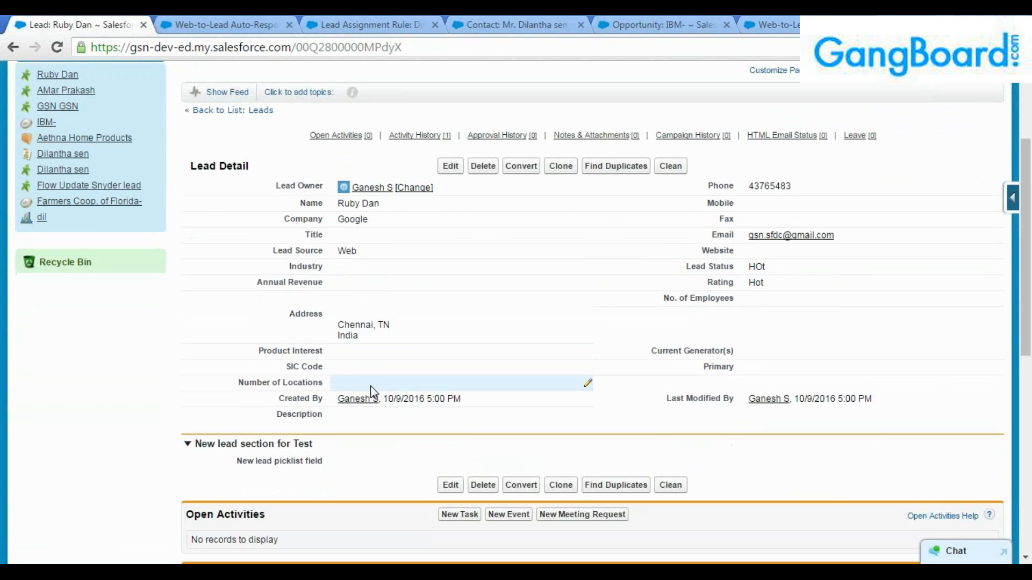
{"action": "scroll", "coordinate": [371, 391], "scroll_direction": "down", "scroll_amount": 3}
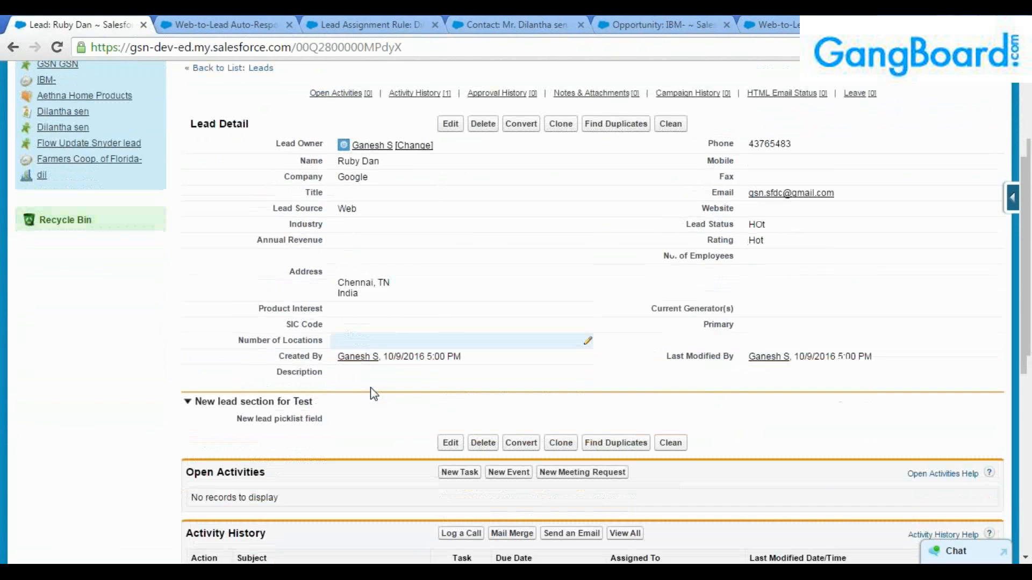
{"action": "scroll", "coordinate": [350, 396], "scroll_direction": "down", "scroll_amount": 2}
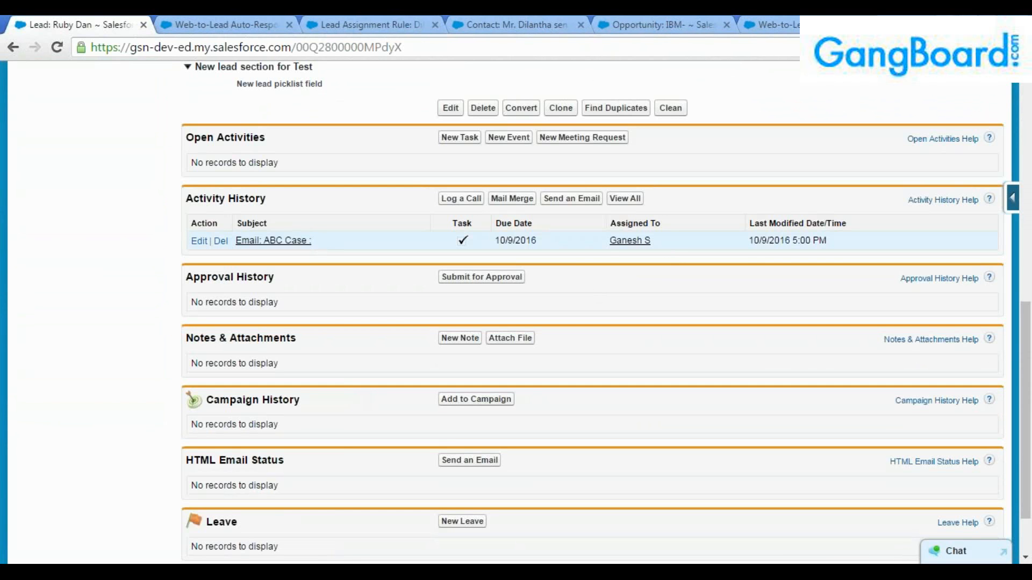
{"action": "double_click", "coordinate": [602, 249]}
{"action": "left_click", "coordinate": [604, 266]}
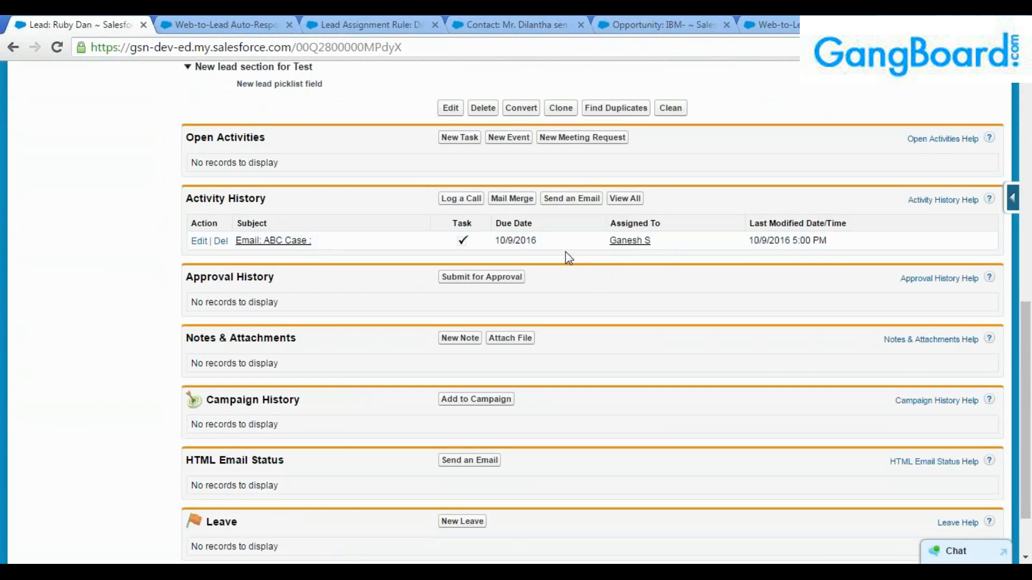
{"action": "left_click_drag", "start_coordinate": [749, 242], "coordinate": [859, 240]}
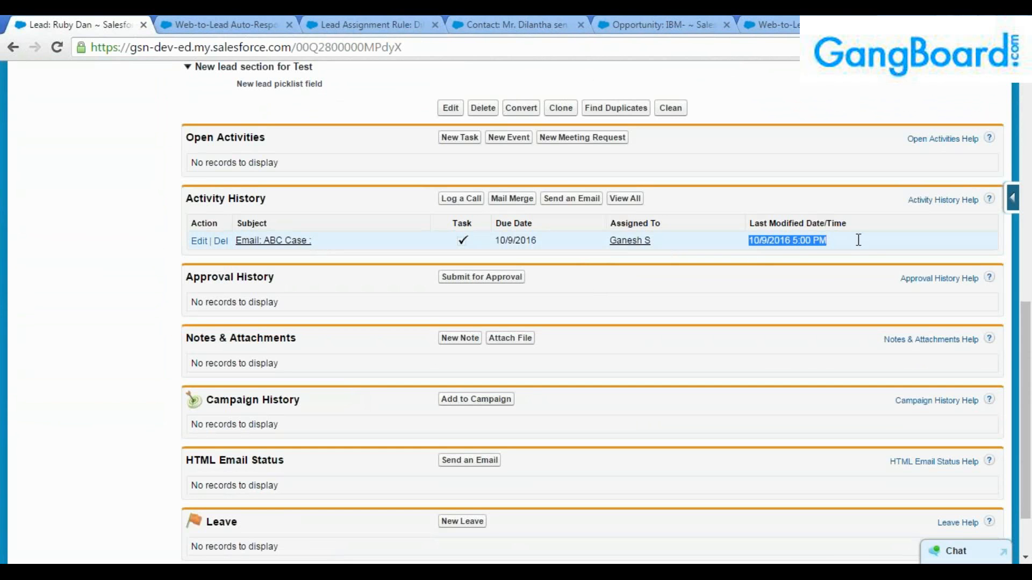
{"action": "left_click", "coordinate": [790, 273]}
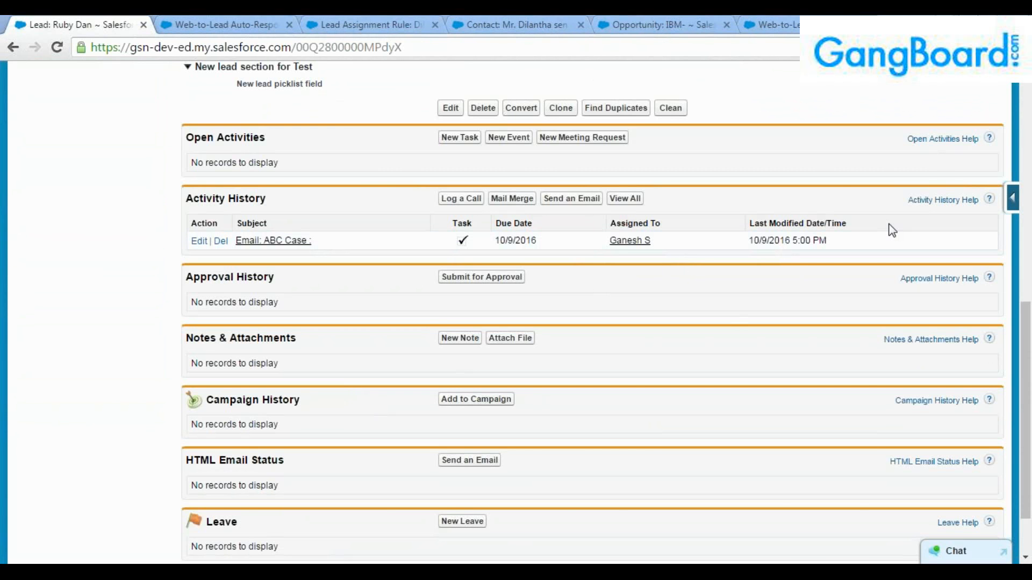
{"action": "key", "text": "alt+Tab"}
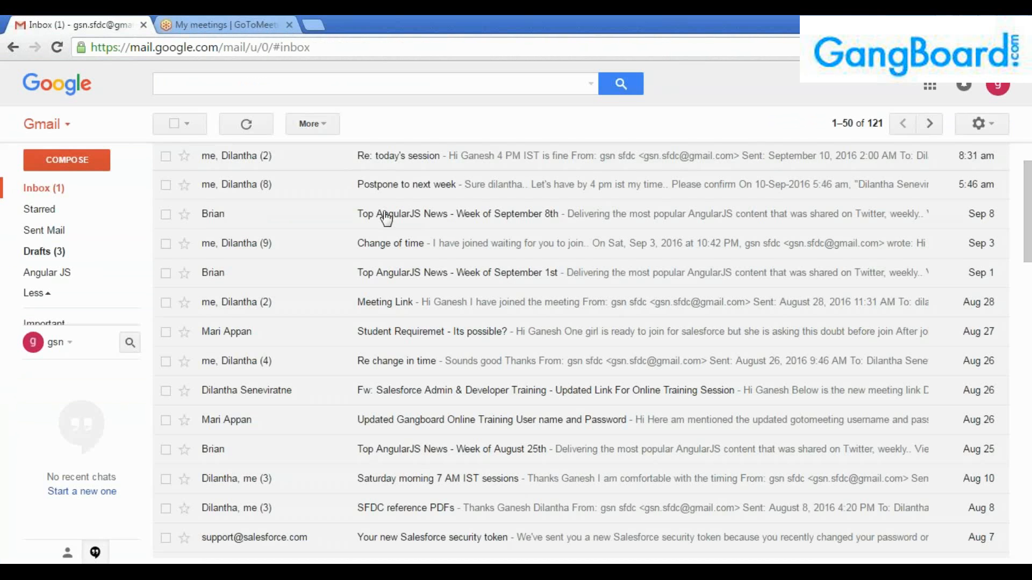
Refresh the inbox, read the ABC Case auto-response email body, and go back to the inbox.
{"action": "left_click", "coordinate": [44, 188]}
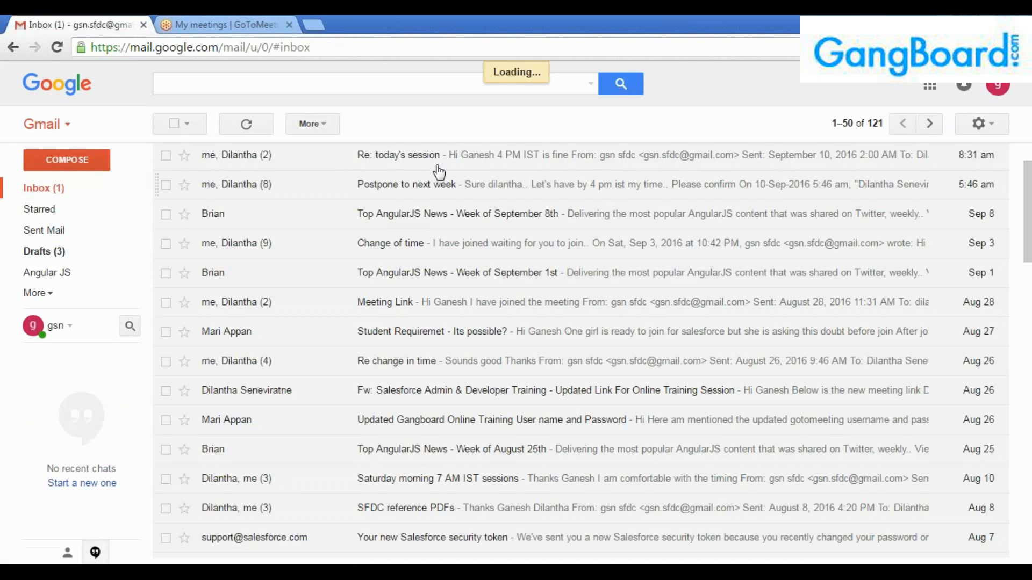
{"action": "left_click", "coordinate": [412, 158]}
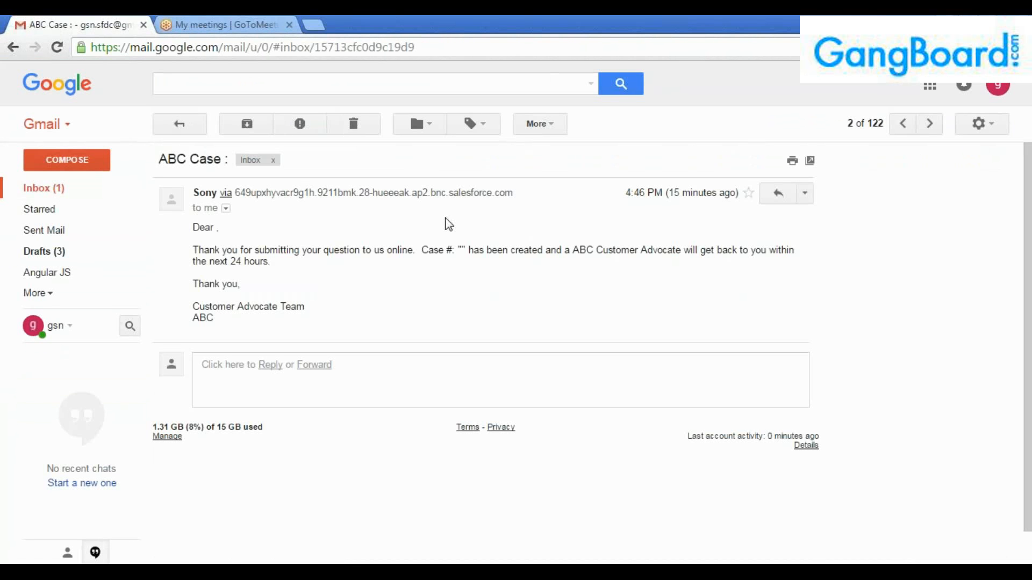
{"action": "scroll", "coordinate": [434, 288], "scroll_direction": "down", "scroll_amount": 1}
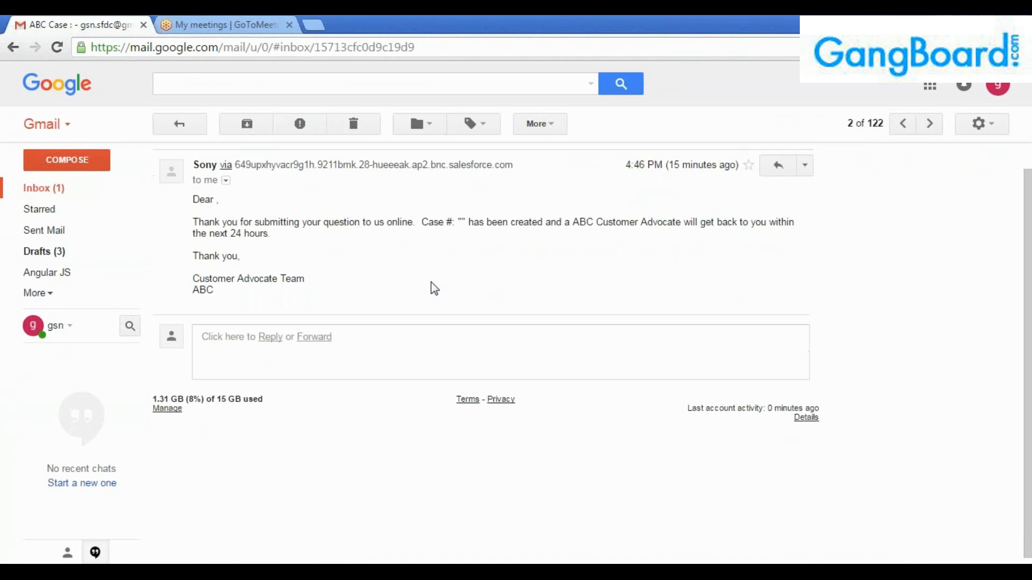
{"action": "left_click_drag", "start_coordinate": [600, 222], "coordinate": [604, 272]}
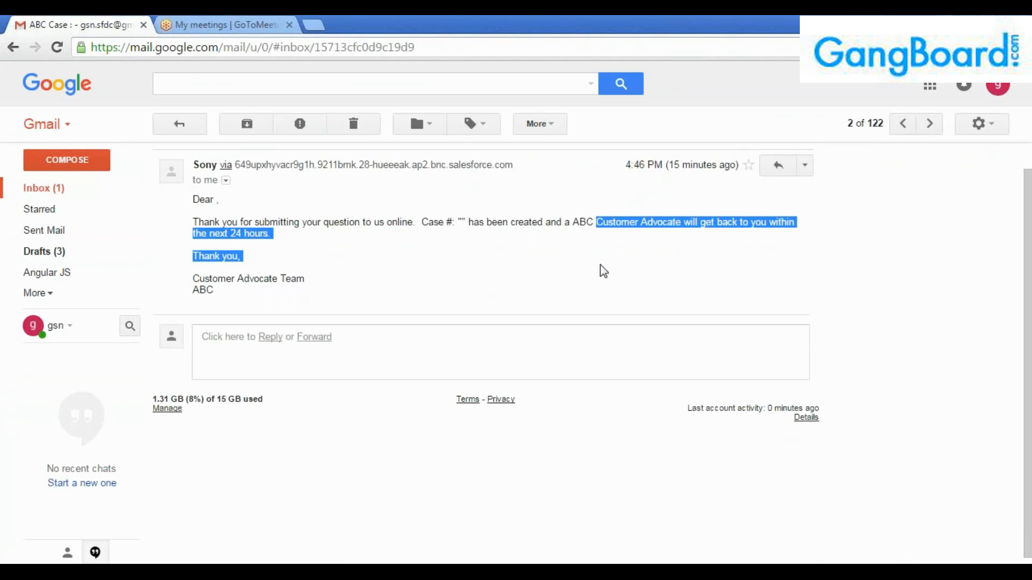
{"action": "left_click", "coordinate": [257, 222]}
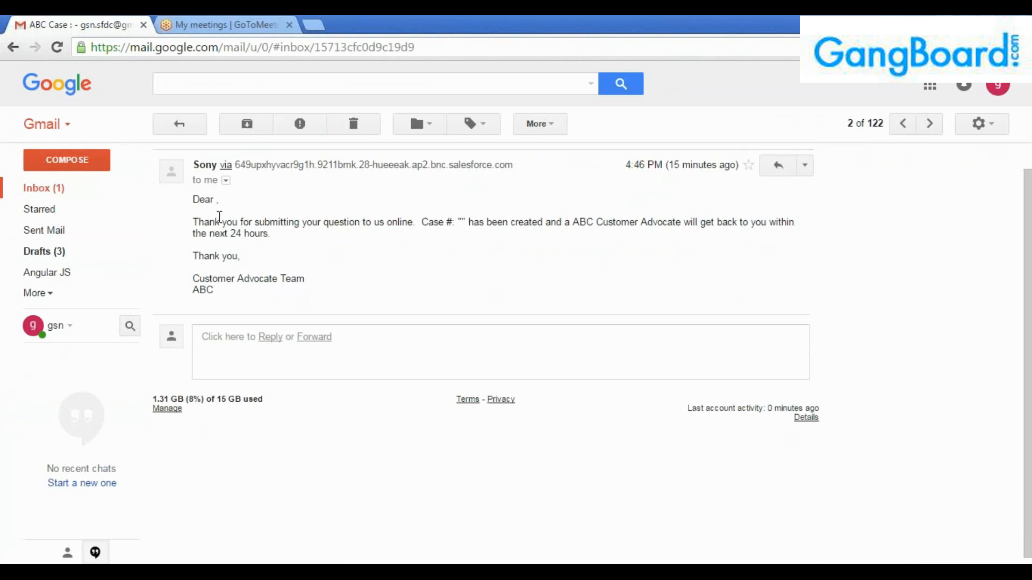
{"action": "left_click_drag", "start_coordinate": [195, 222], "coordinate": [320, 258]}
{"action": "left_click", "coordinate": [323, 259]}
{"action": "left_click", "coordinate": [180, 128]}
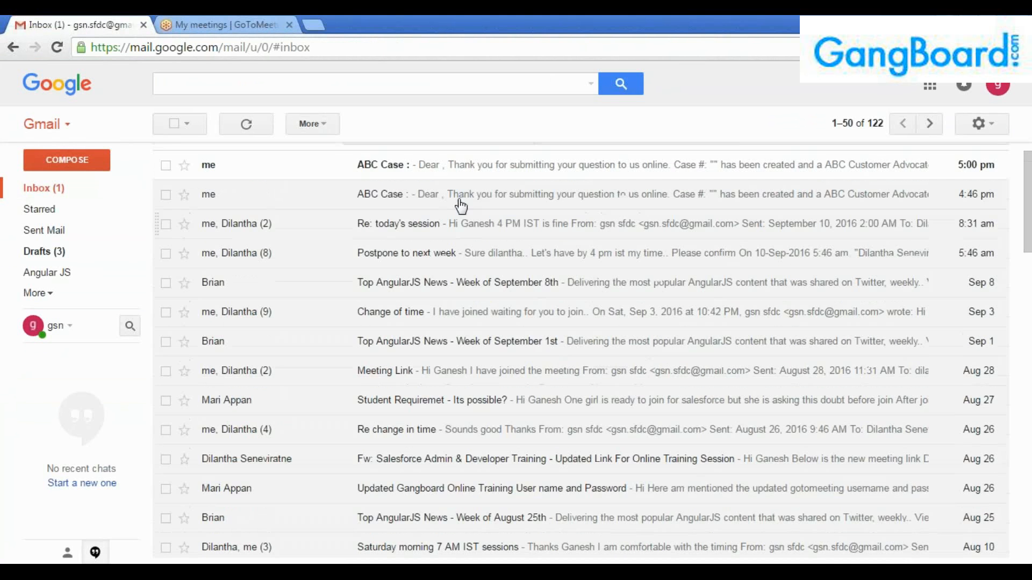
Open the newest ABC Case email, verify its sender and auto-response text, then return to the inbox.
{"action": "left_click", "coordinate": [434, 212]}
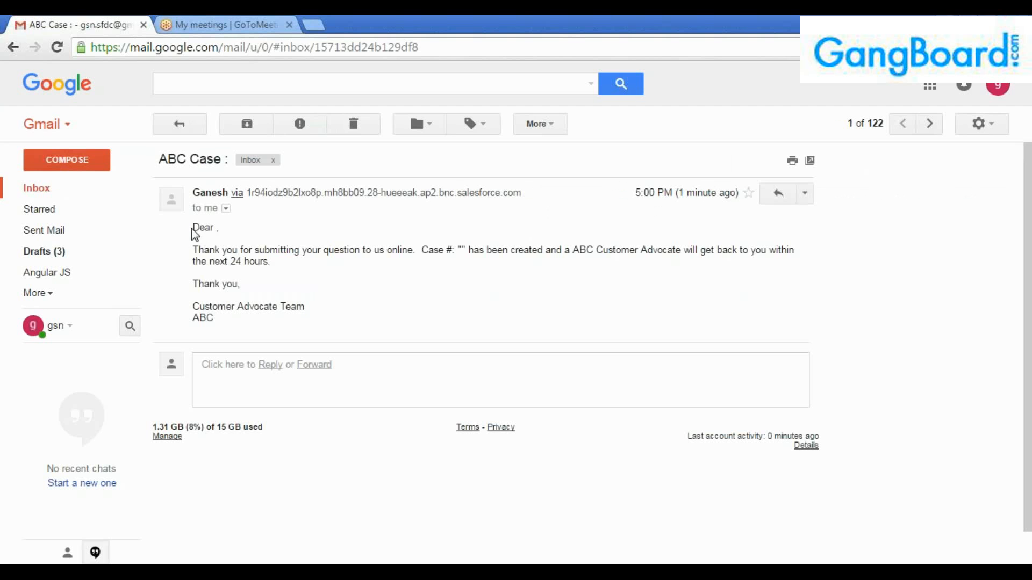
{"action": "left_click_drag", "start_coordinate": [194, 225], "coordinate": [362, 320]}
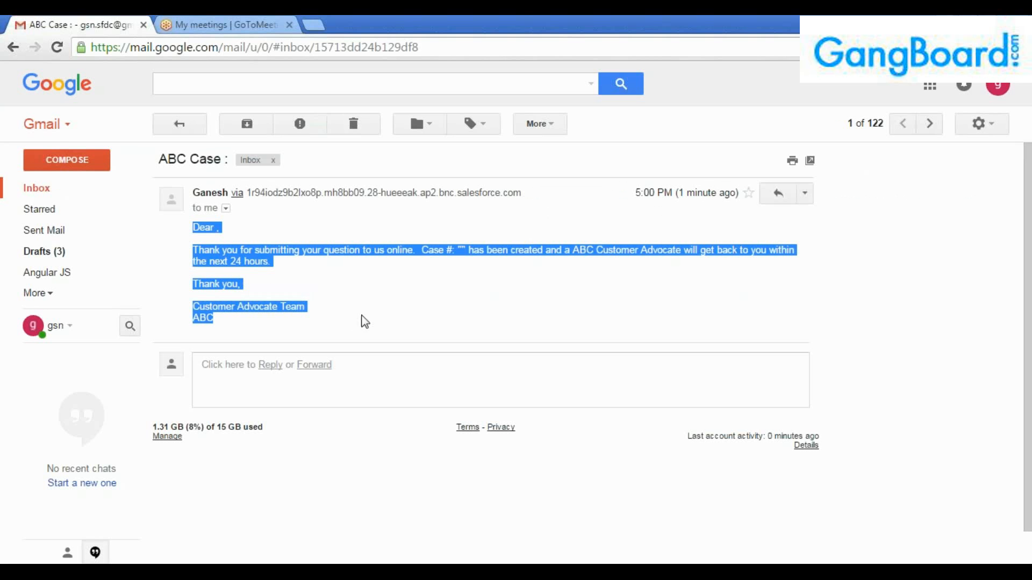
{"action": "double_click", "coordinate": [210, 193]}
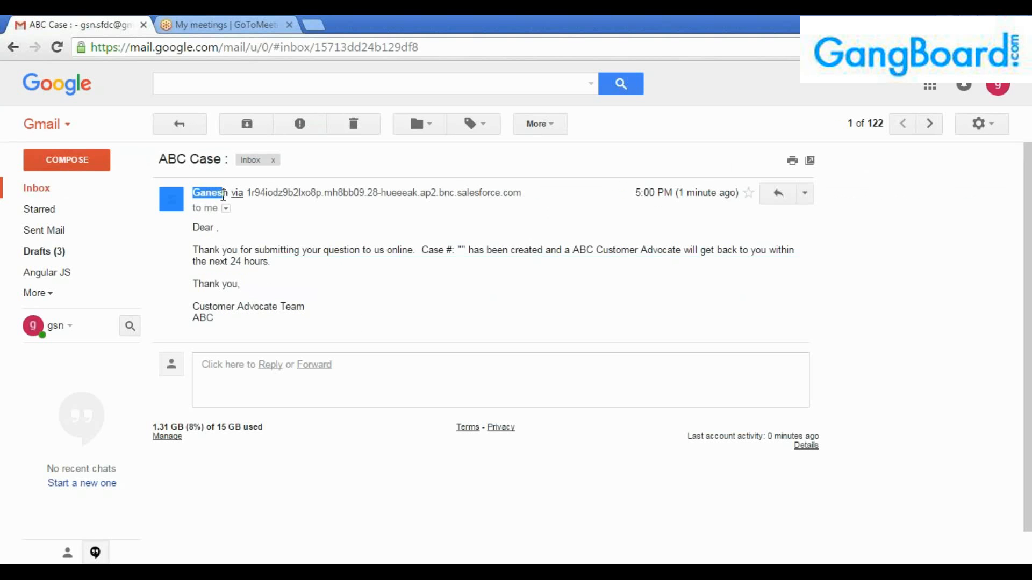
{"action": "mouse_move", "coordinate": [209, 194]}
{"action": "left_click", "coordinate": [213, 222]}
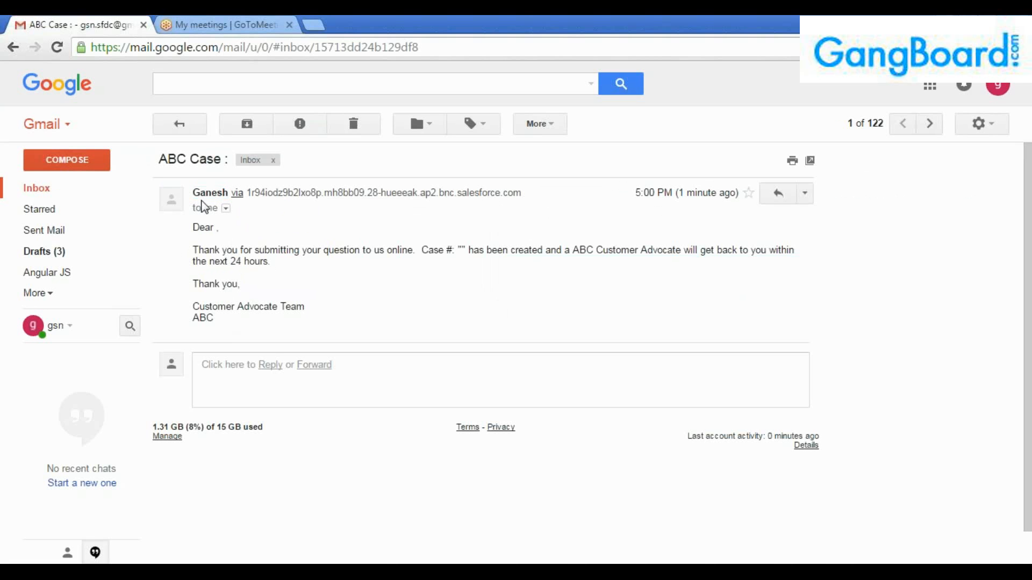
{"action": "left_click_drag", "start_coordinate": [194, 193], "coordinate": [228, 193]}
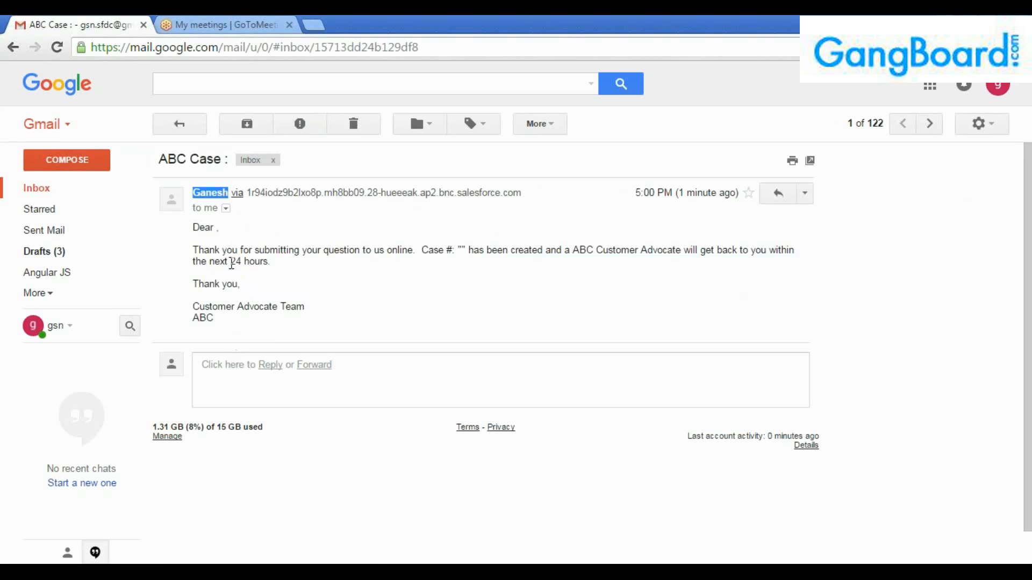
{"action": "left_click", "coordinate": [242, 261]}
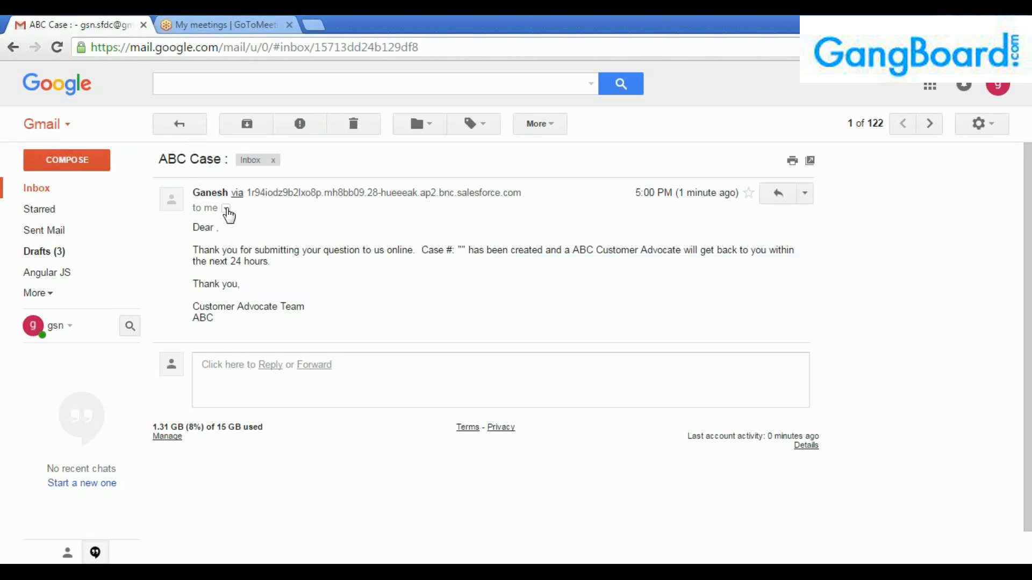
{"action": "mouse_move", "coordinate": [215, 193]}
{"action": "left_click_drag", "start_coordinate": [193, 226], "coordinate": [286, 281]}
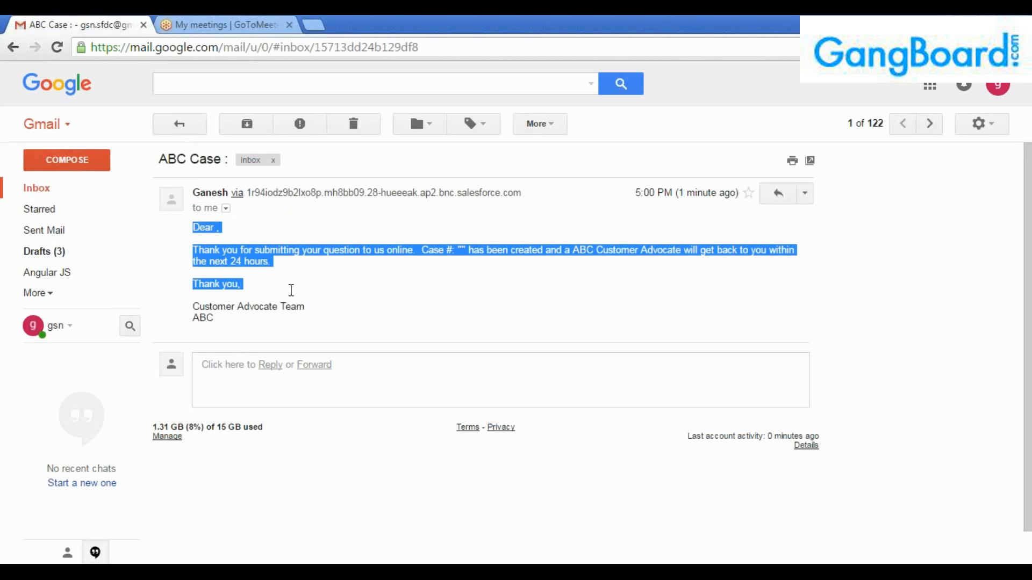
{"action": "left_click", "coordinate": [290, 293]}
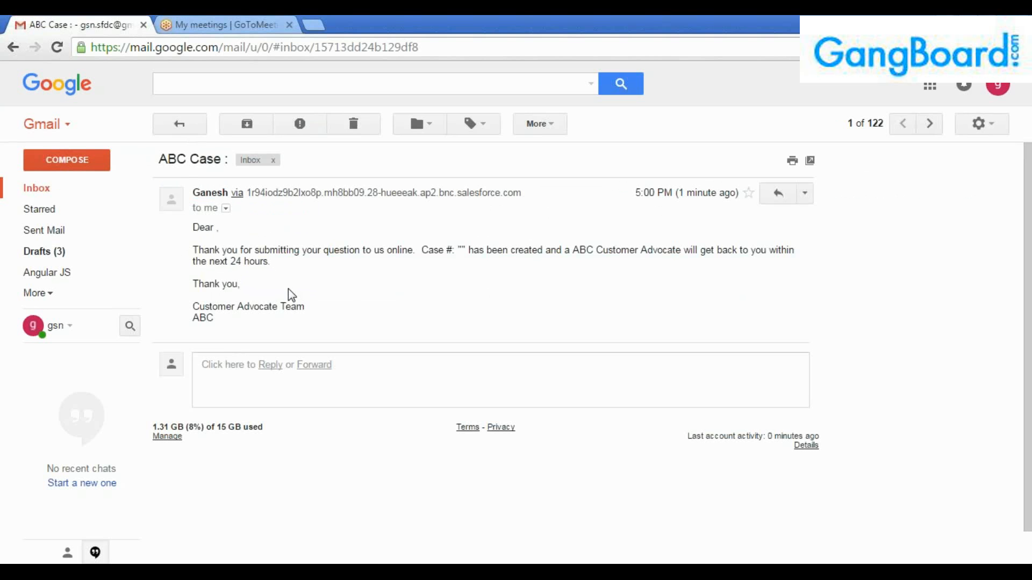
{"action": "left_click", "coordinate": [175, 121]}
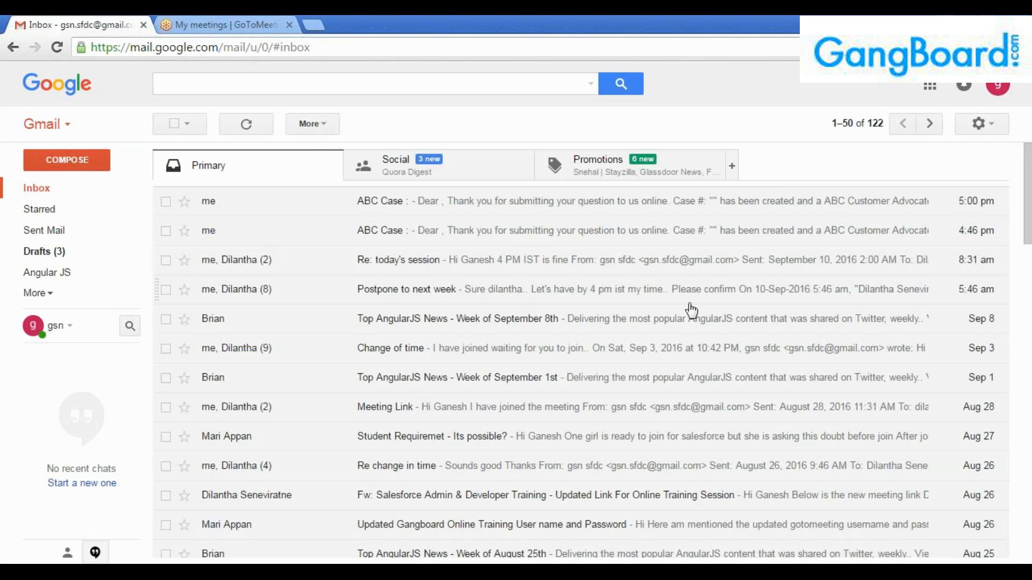
Back in Salesforce, check the task's assigned user, then scroll the Home page to My Tasks.
{"action": "left_click", "coordinate": [907, 226]}
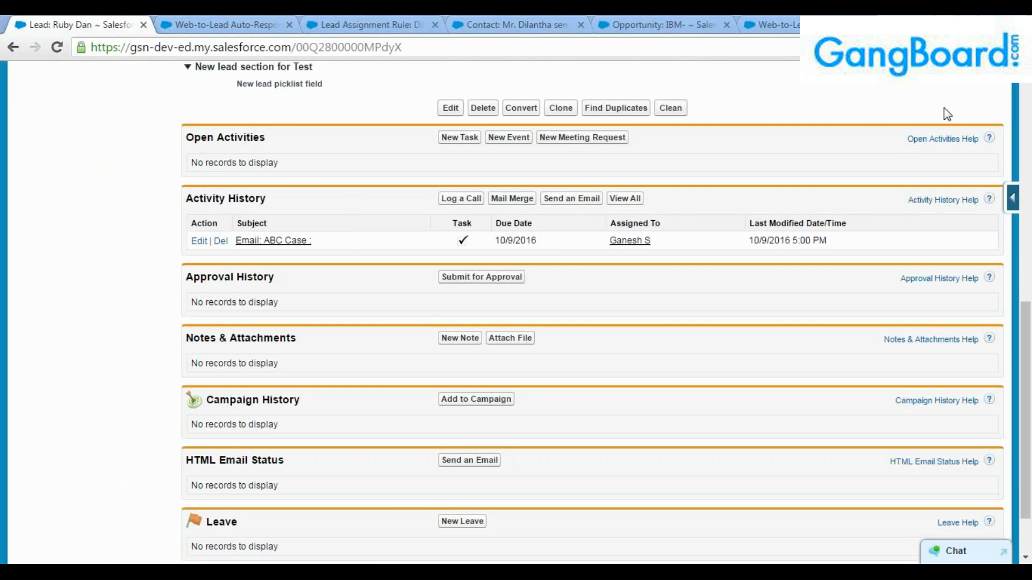
{"action": "left_click_drag", "start_coordinate": [655, 243], "coordinate": [605, 242]}
{"action": "left_click", "coordinate": [610, 272]}
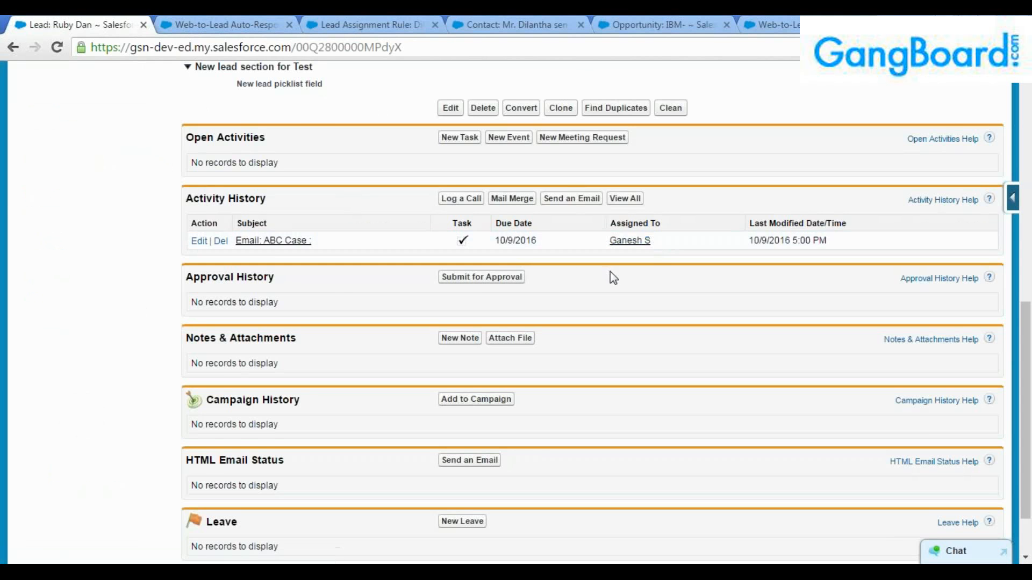
{"action": "scroll", "coordinate": [555, 413], "scroll_direction": "up", "scroll_amount": 9}
{"action": "left_click", "coordinate": [32, 134]}
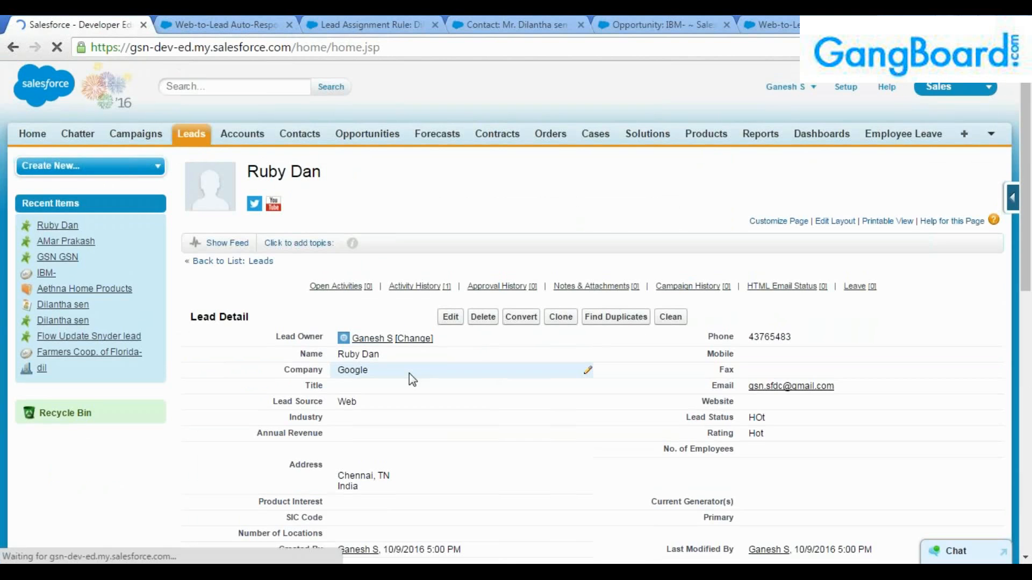
{"action": "scroll", "coordinate": [306, 370], "scroll_direction": "down", "scroll_amount": 5}
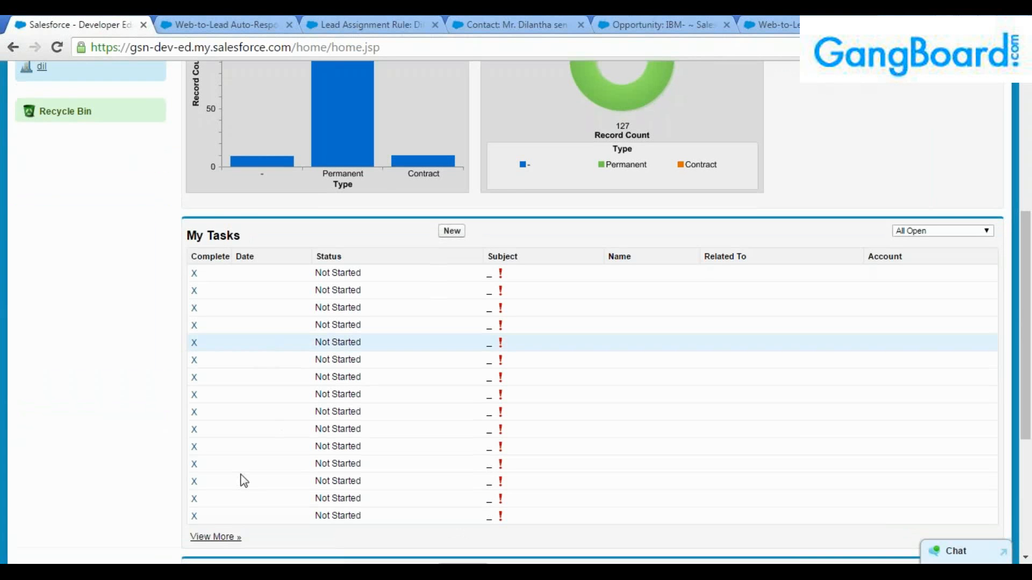
Open the full task list and step through every 'ganesh' match on the page.
{"action": "left_click", "coordinate": [215, 537]}
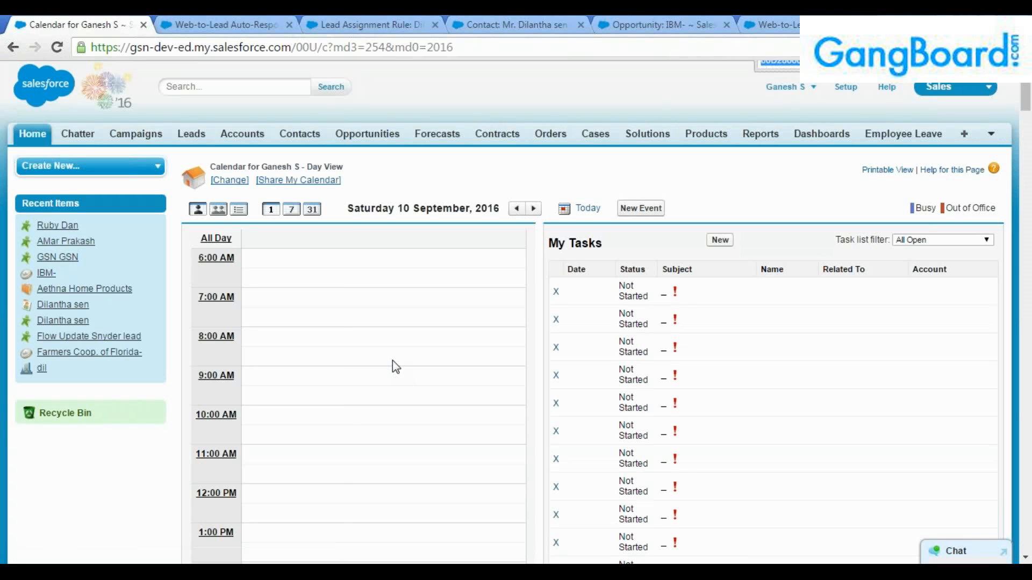
{"action": "type", "text": "ganesh"}
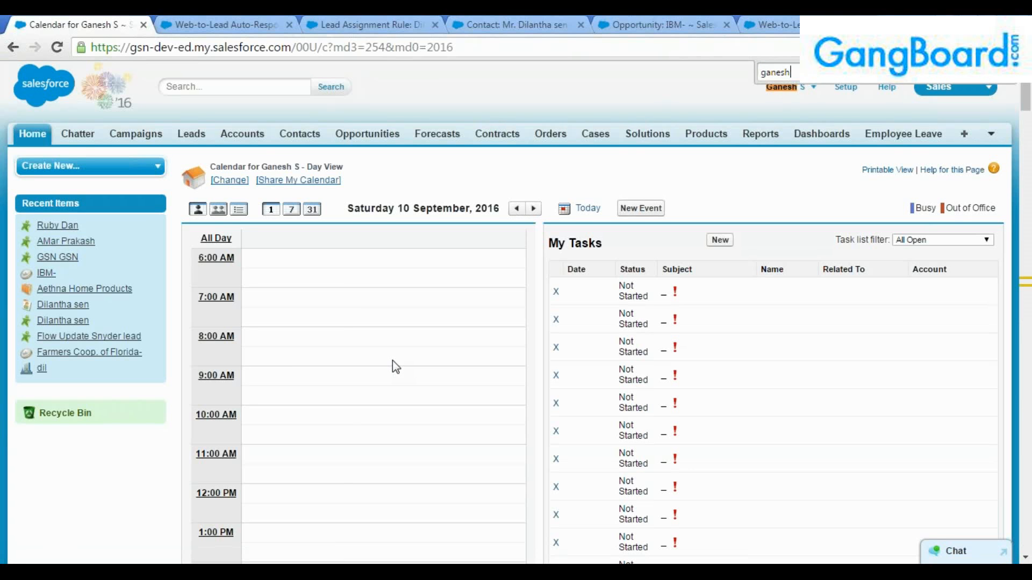
{"action": "key", "text": "Return"}
{"action": "key", "text": "Return"}
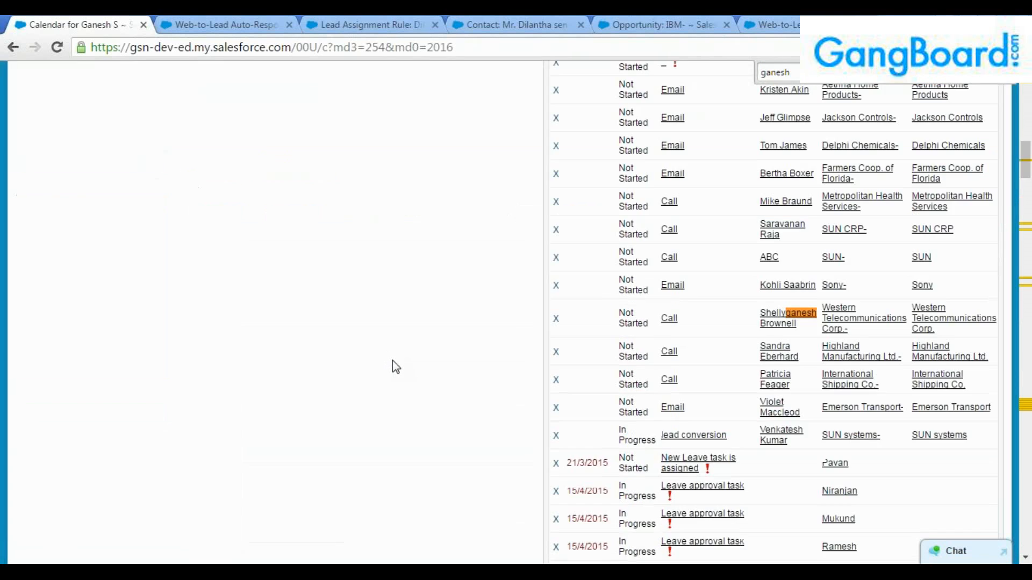
{"action": "key", "text": "Return"}
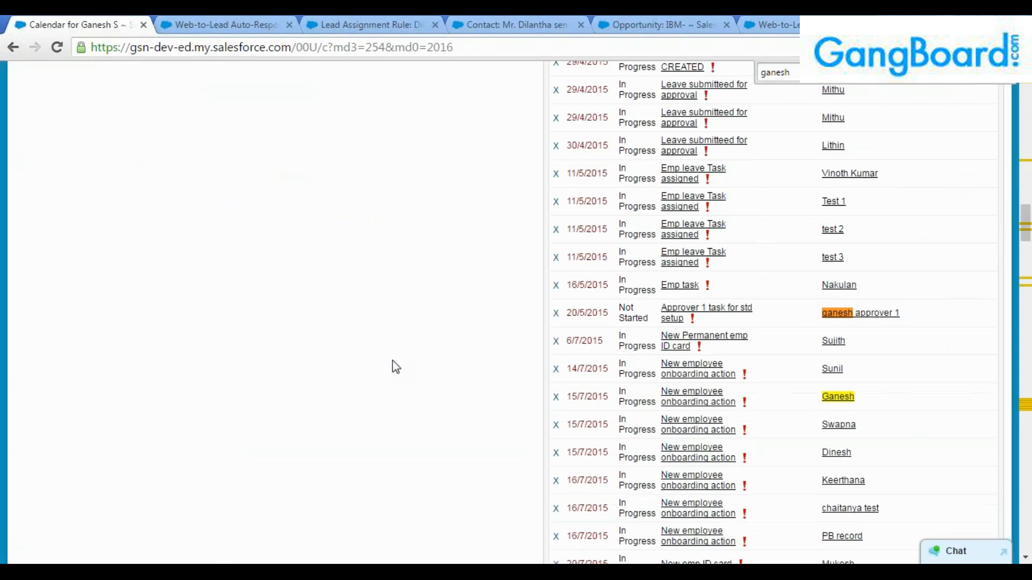
{"action": "key", "text": "Return"}
{"action": "key", "text": "Return"}
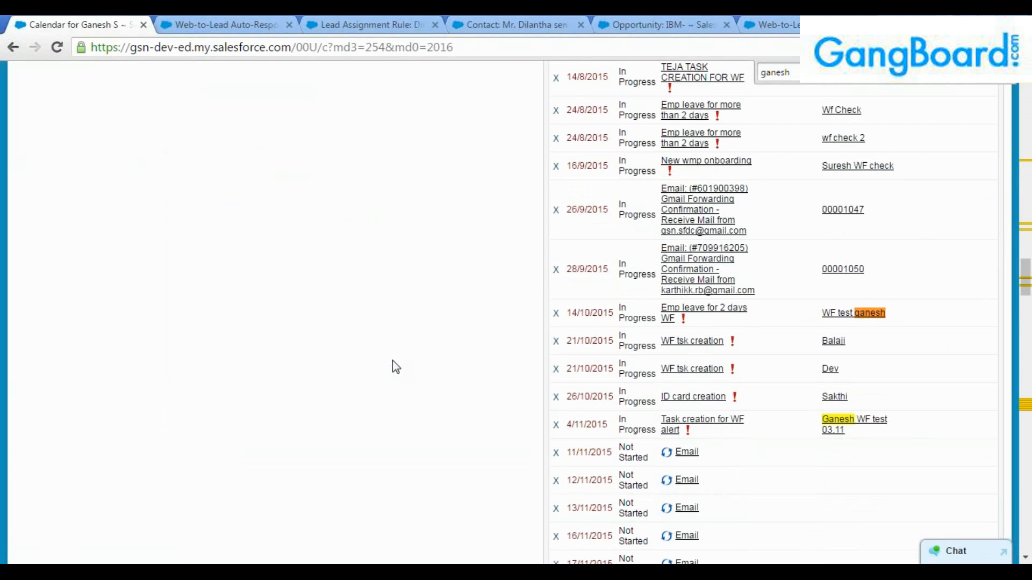
{"action": "key", "text": "Return"}
{"action": "key", "text": "Return"}
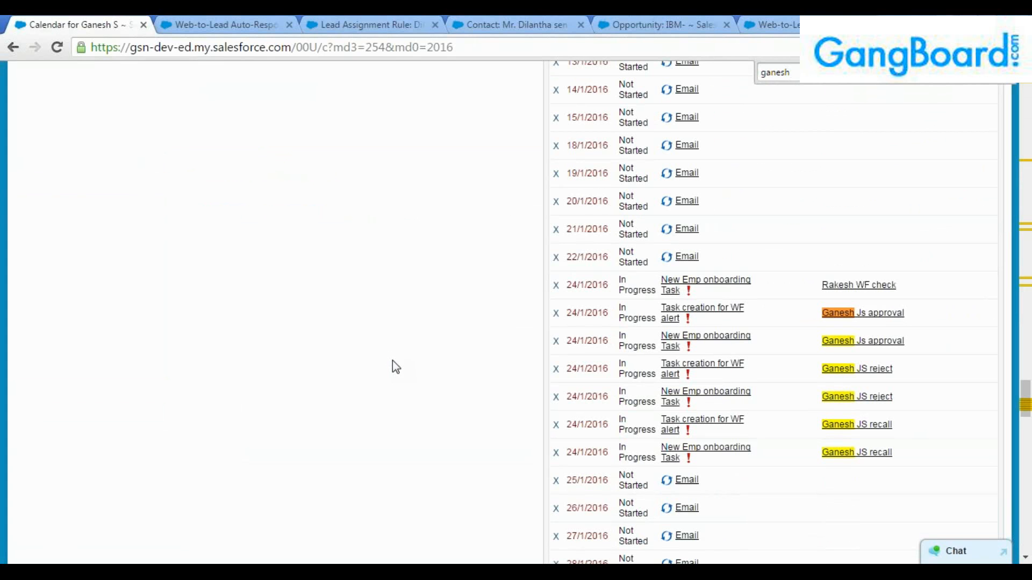
{"action": "key", "text": "Return"}
{"action": "key", "text": "Return"}
{"action": "key", "text": "Return"}
{"action": "key", "text": "Return"}
{"action": "key", "text": "Return"}
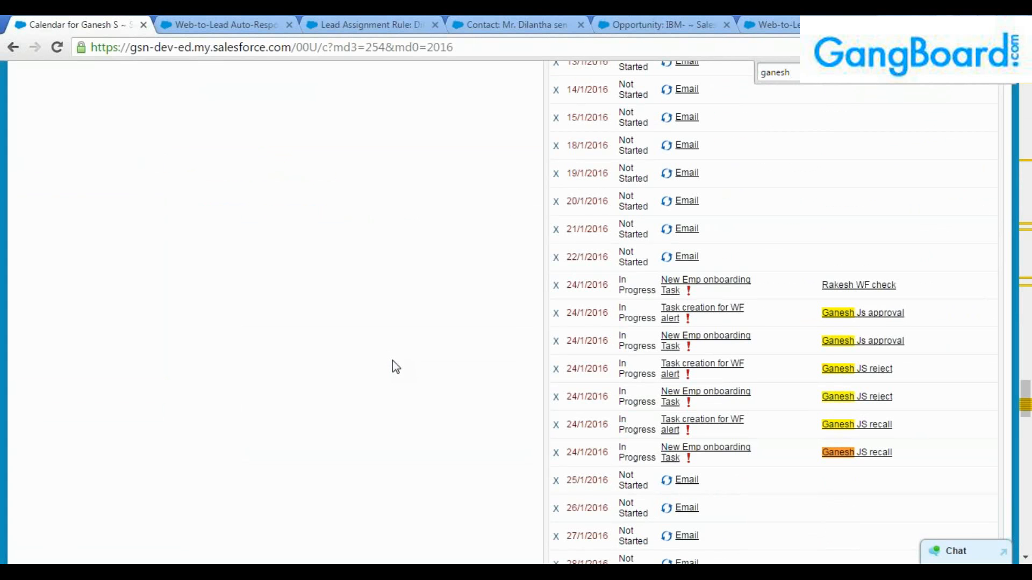
{"action": "key", "text": "Return"}
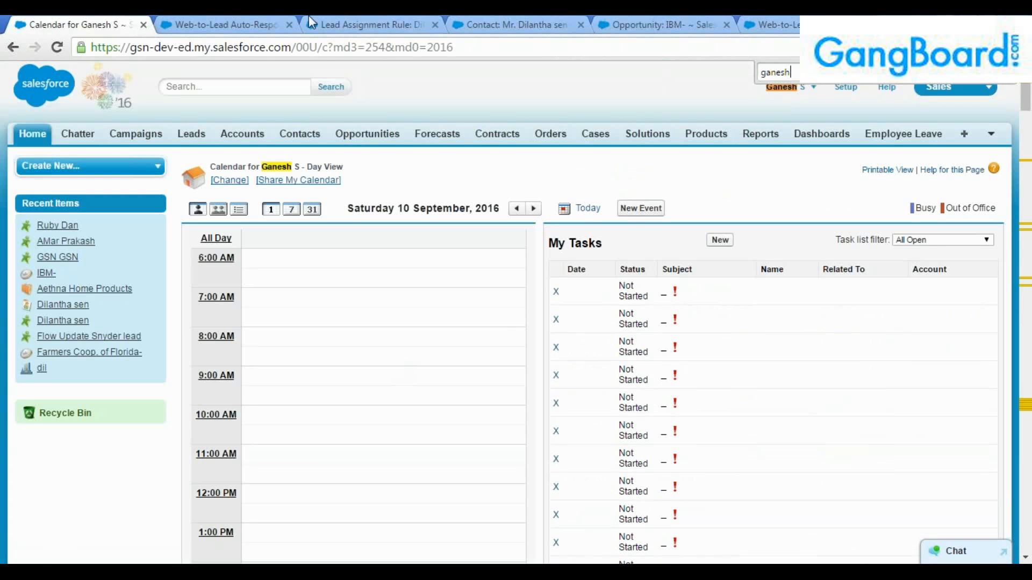
Move past the auto-response rule page and go to the Leads home page.
{"action": "left_click", "coordinate": [226, 24]}
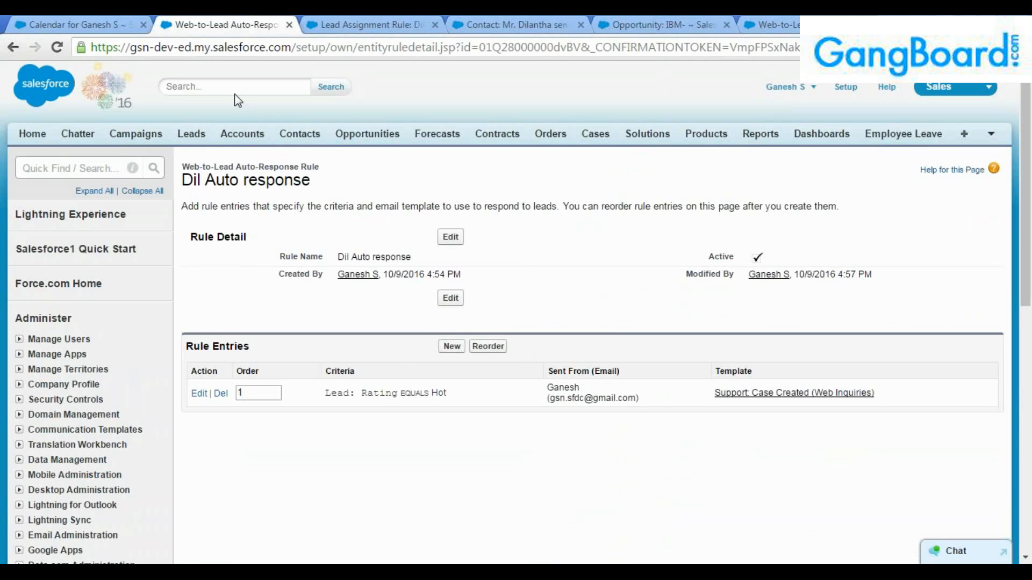
{"action": "left_click", "coordinate": [358, 25]}
{"action": "left_click", "coordinate": [64, 24]}
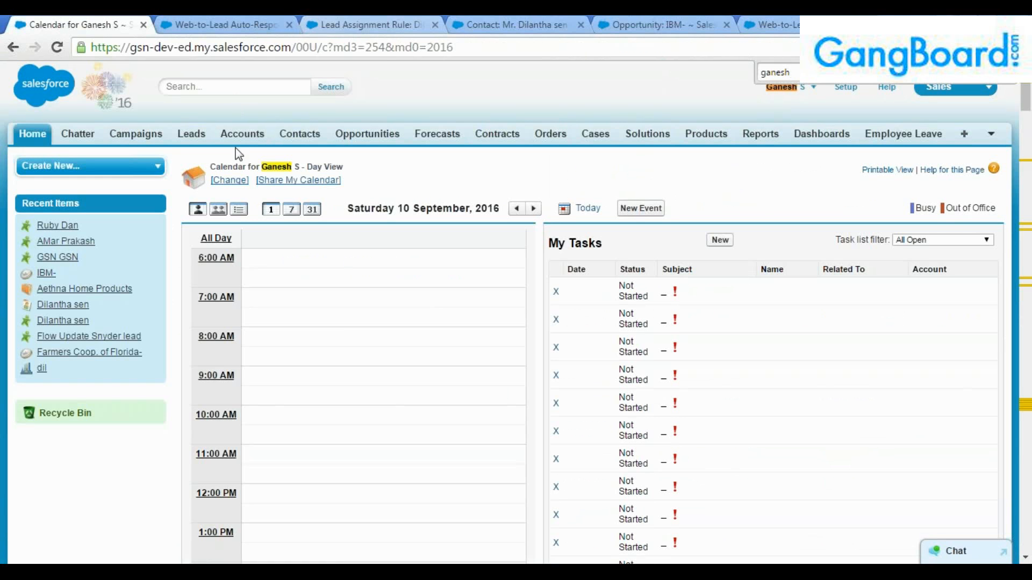
{"action": "left_click", "coordinate": [191, 134]}
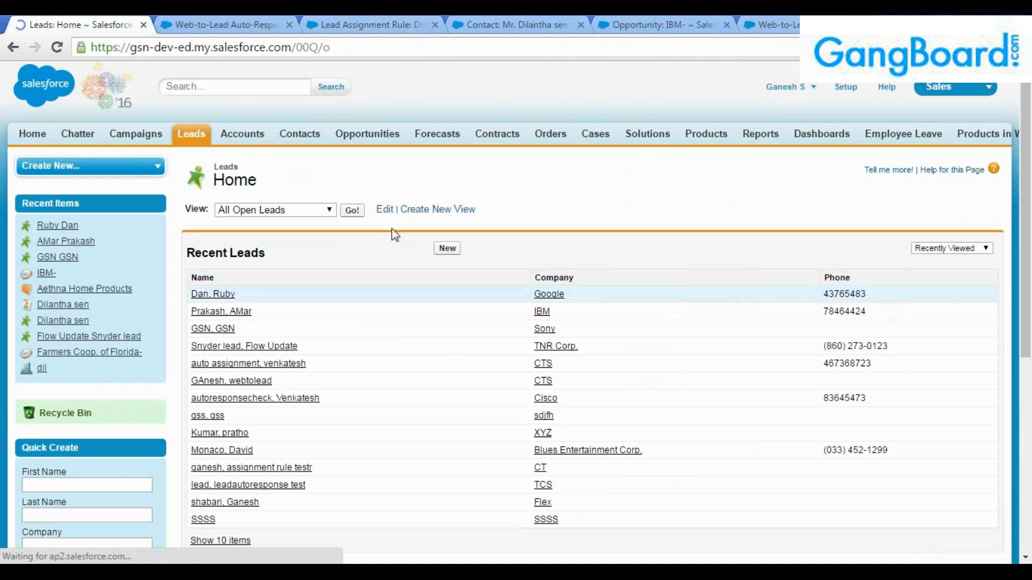
Open the Google lead from Recent Leads and its Email: ABC Case task in Activity History.
{"action": "left_click", "coordinate": [234, 293]}
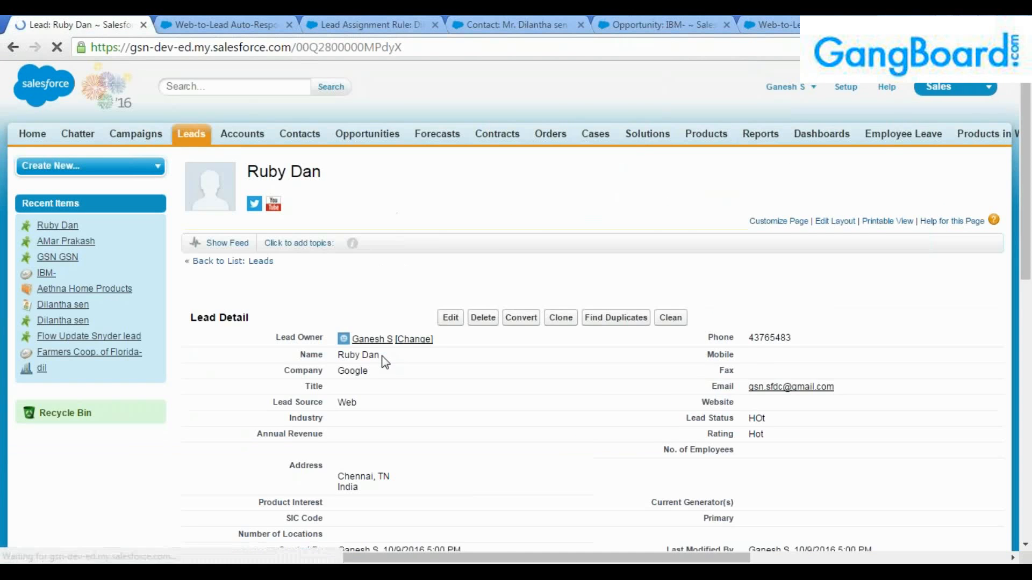
{"action": "scroll", "coordinate": [382, 362], "scroll_direction": "down", "scroll_amount": 10}
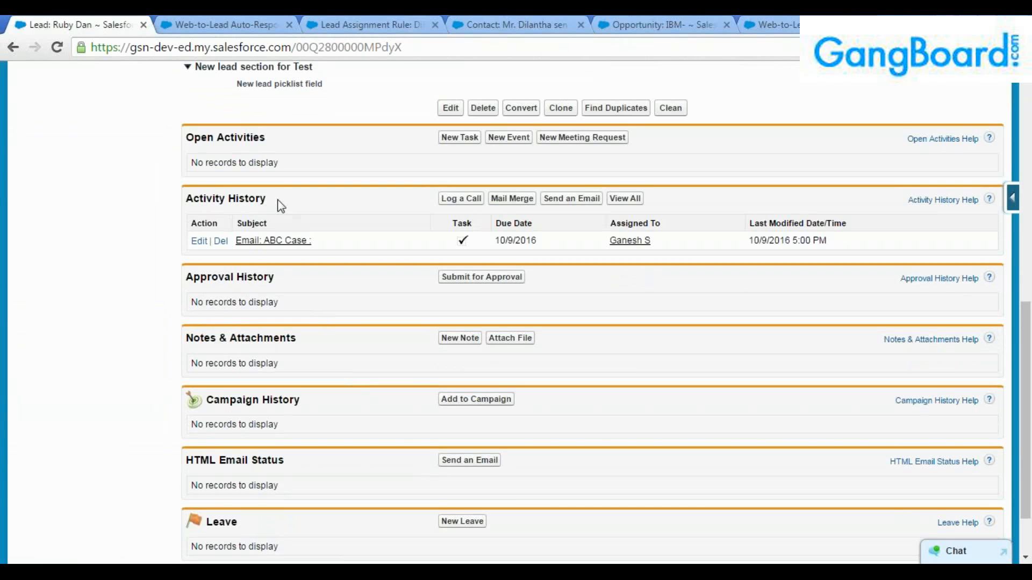
{"action": "left_click_drag", "start_coordinate": [277, 200], "coordinate": [158, 200]}
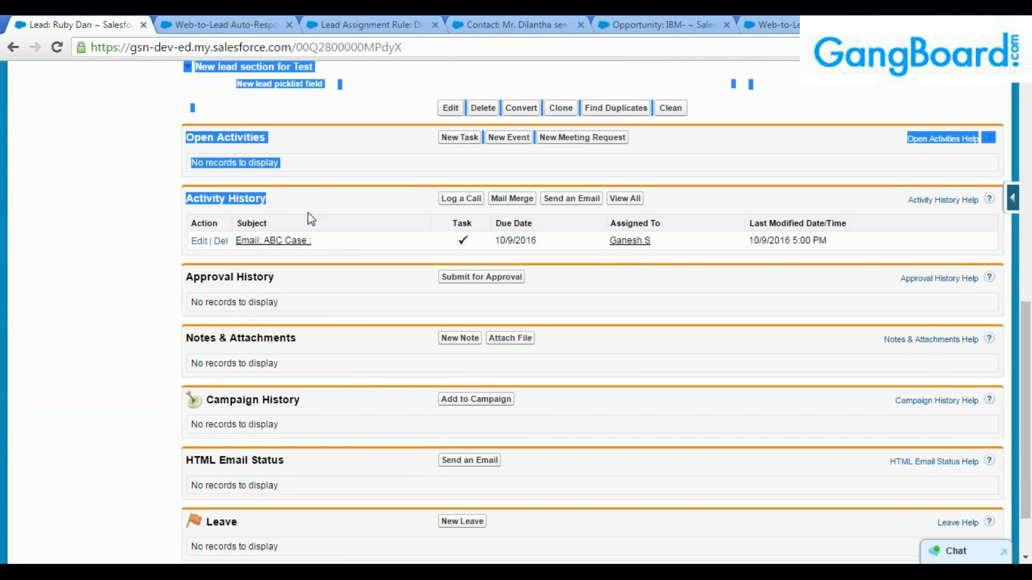
{"action": "left_click", "coordinate": [290, 241]}
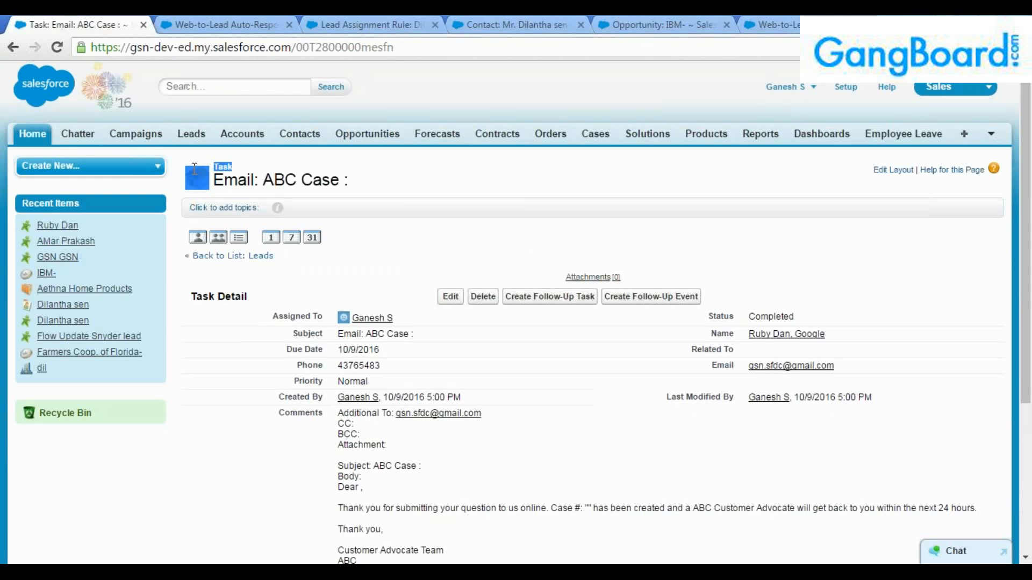
Check the task's ABC Case title, created date 10/9/2016 5:00 PM, and comments.
{"action": "left_click_drag", "start_coordinate": [254, 179], "coordinate": [378, 179]}
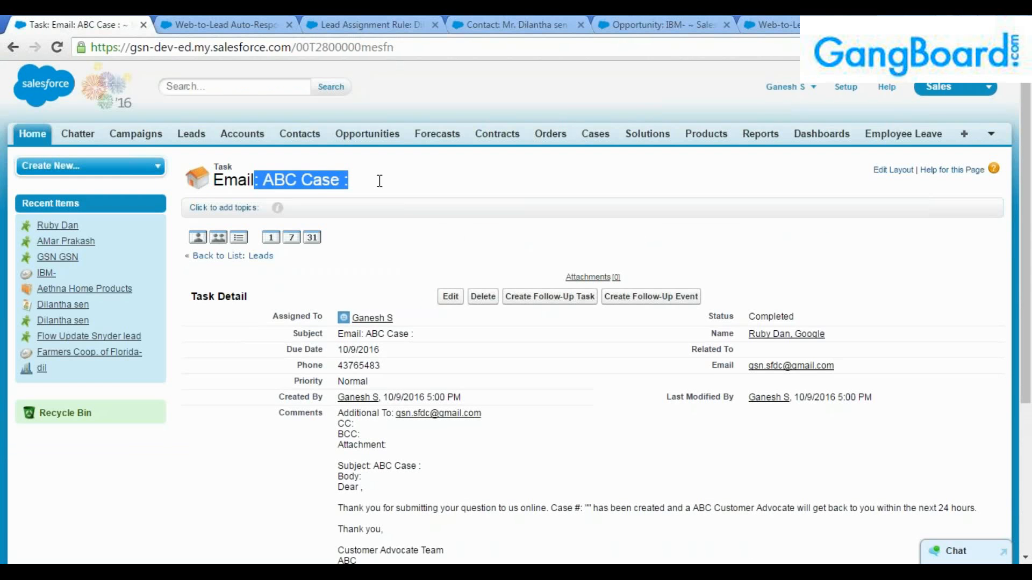
{"action": "left_click", "coordinate": [378, 180]}
{"action": "scroll", "coordinate": [301, 371], "scroll_direction": "down", "scroll_amount": 2}
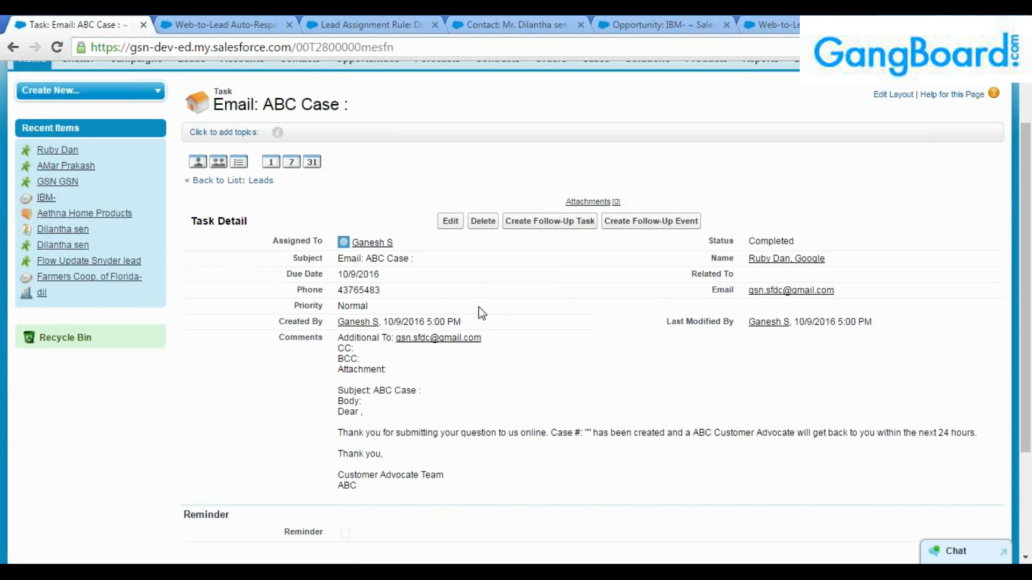
{"action": "left_click_drag", "start_coordinate": [385, 322], "coordinate": [477, 321]}
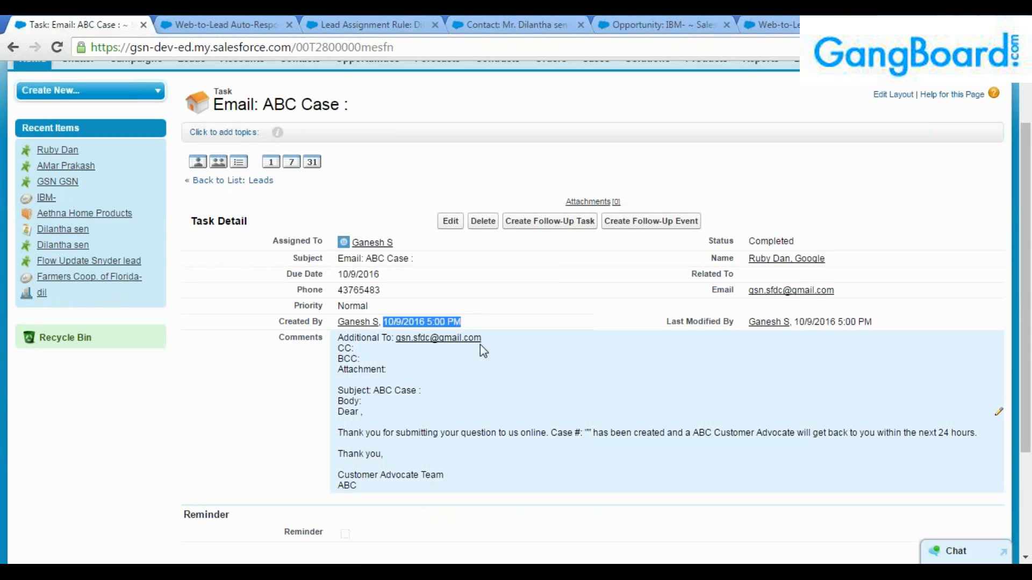
{"action": "left_click_drag", "start_coordinate": [340, 386], "coordinate": [492, 475]}
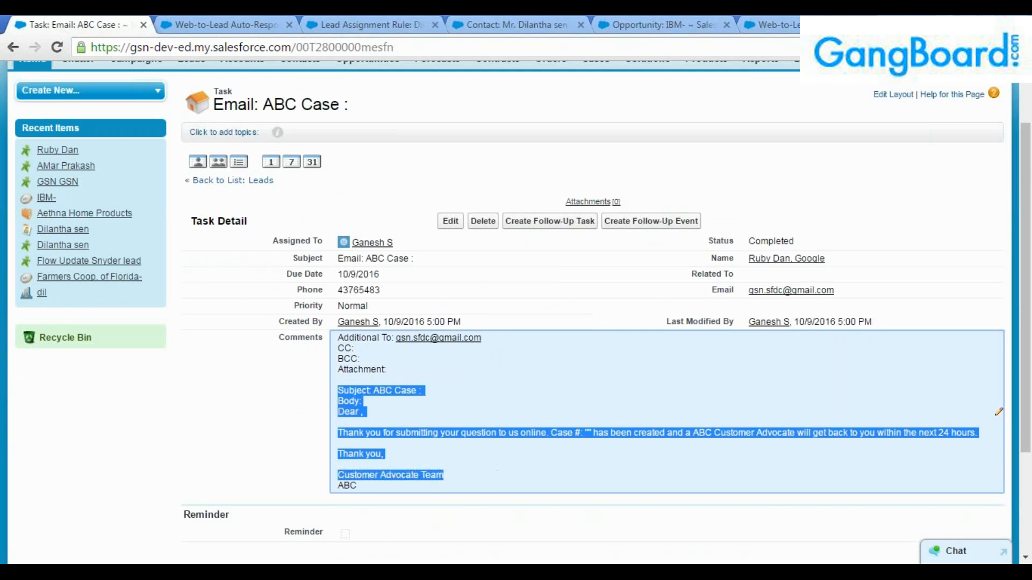
{"action": "left_click", "coordinate": [493, 475]}
Review the task's due date 10/9/2016 and the full auto-response email text in its comments.
{"action": "scroll", "coordinate": [500, 473], "scroll_direction": "down", "scroll_amount": 2}
{"action": "scroll", "coordinate": [430, 462], "scroll_direction": "down", "scroll_amount": 2}
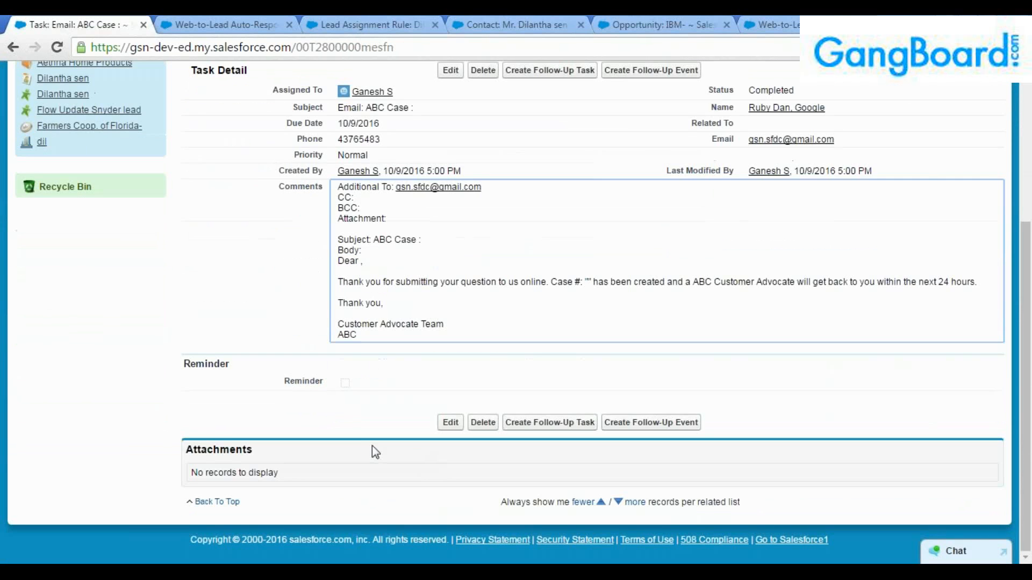
{"action": "scroll", "coordinate": [376, 453], "scroll_direction": "up", "scroll_amount": 6}
{"action": "scroll", "coordinate": [387, 456], "scroll_direction": "down", "scroll_amount": 4}
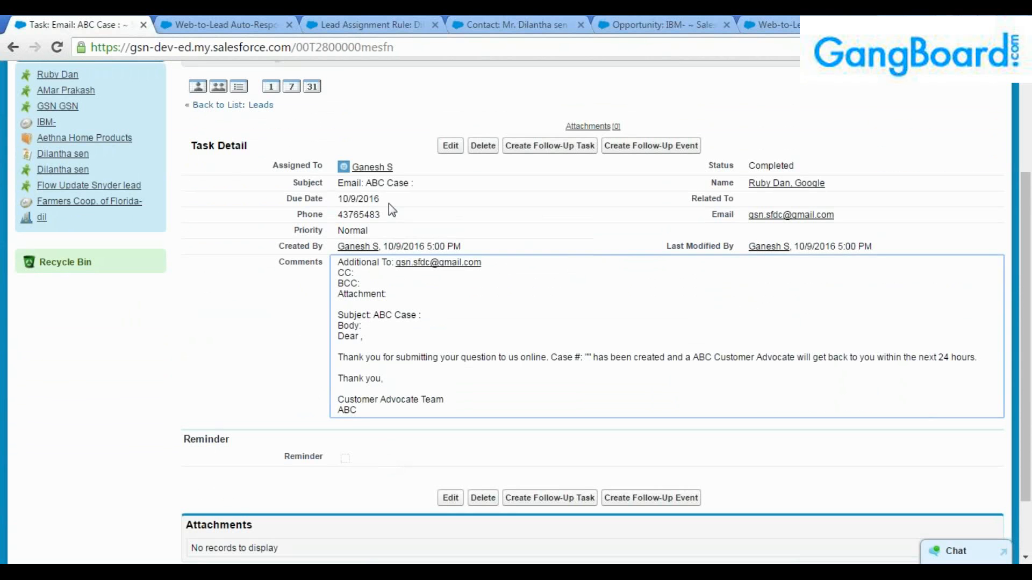
{"action": "left_click_drag", "start_coordinate": [381, 199], "coordinate": [317, 194]}
{"action": "left_click", "coordinate": [317, 195]}
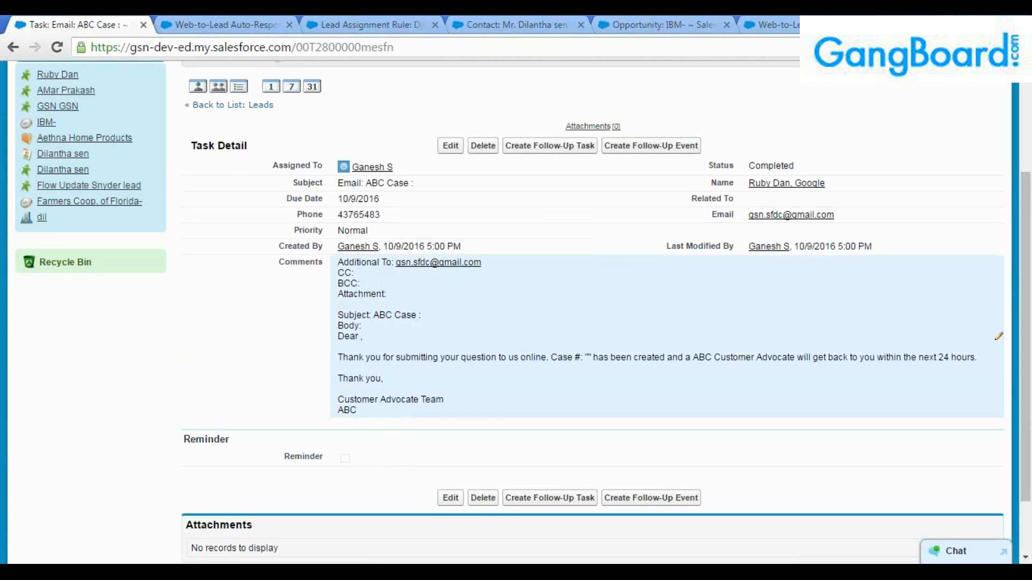
{"action": "left_click_drag", "start_coordinate": [382, 417], "coordinate": [328, 269]}
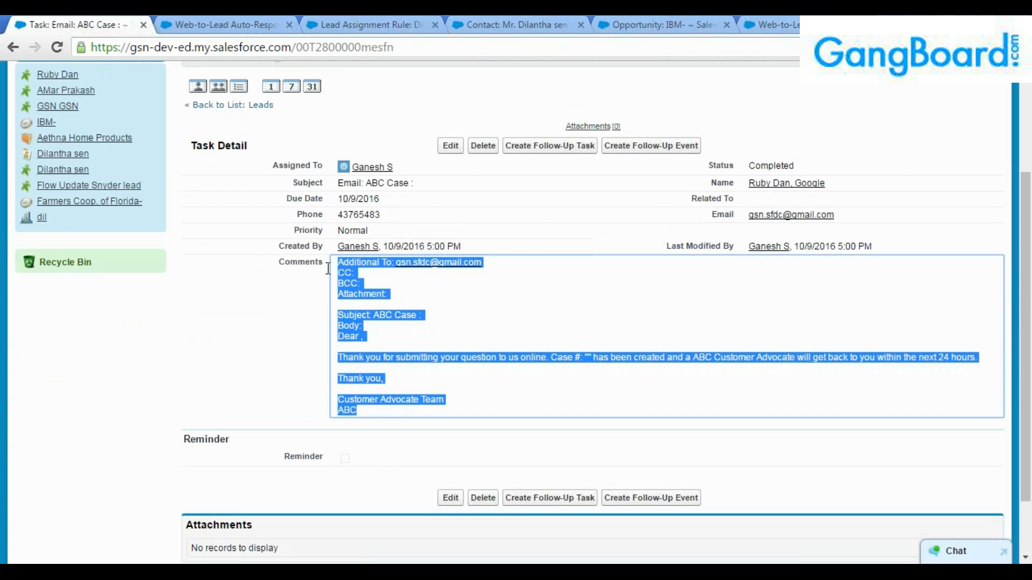
{"action": "left_click", "coordinate": [431, 348]}
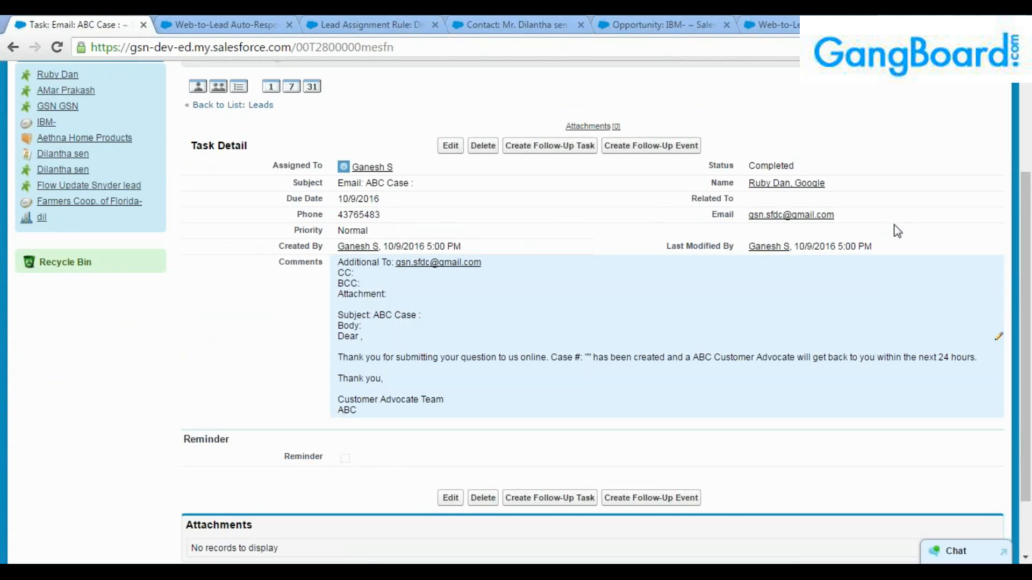
In Word, highlight the Sales Cloud notes: Lead conversion, Web to lead, auto response and assignment rules.
{"action": "key", "text": "alt+Tab"}
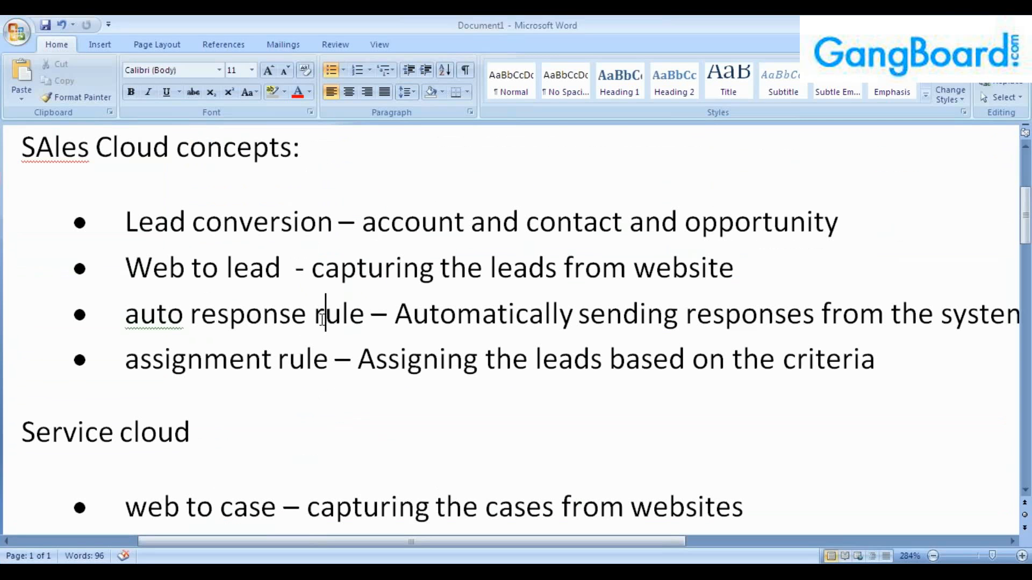
{"action": "left_click_drag", "start_coordinate": [370, 315], "coordinate": [120, 325]}
{"action": "left_click_drag", "start_coordinate": [335, 361], "coordinate": [126, 365]}
{"action": "left_click", "coordinate": [241, 387]}
{"action": "left_click_drag", "start_coordinate": [124, 228], "coordinate": [321, 226]}
{"action": "left_click_drag", "start_coordinate": [127, 268], "coordinate": [295, 269]}
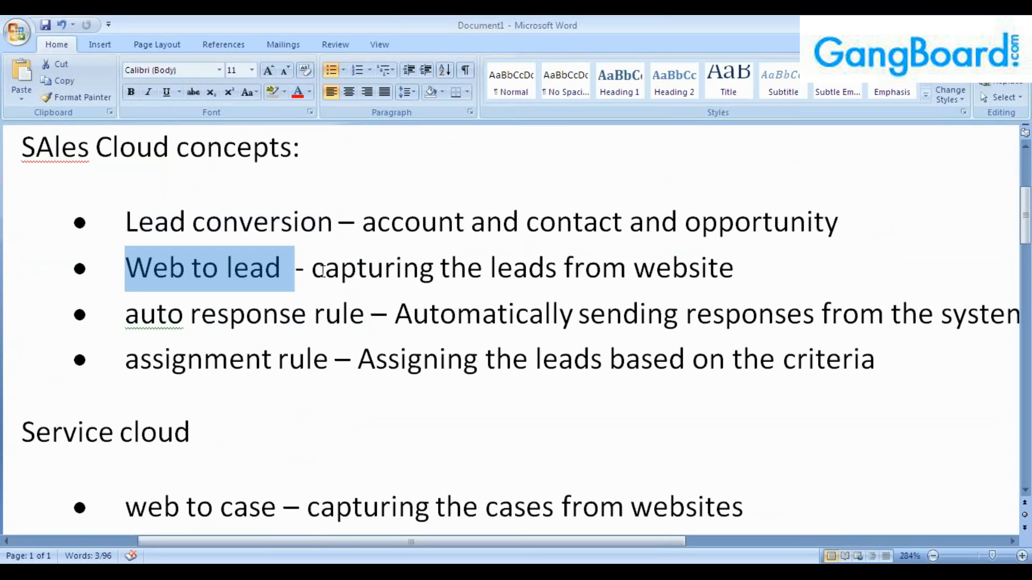
{"action": "left_click_drag", "start_coordinate": [125, 317], "coordinate": [367, 322]}
{"action": "left_click_drag", "start_coordinate": [126, 361], "coordinate": [334, 361]}
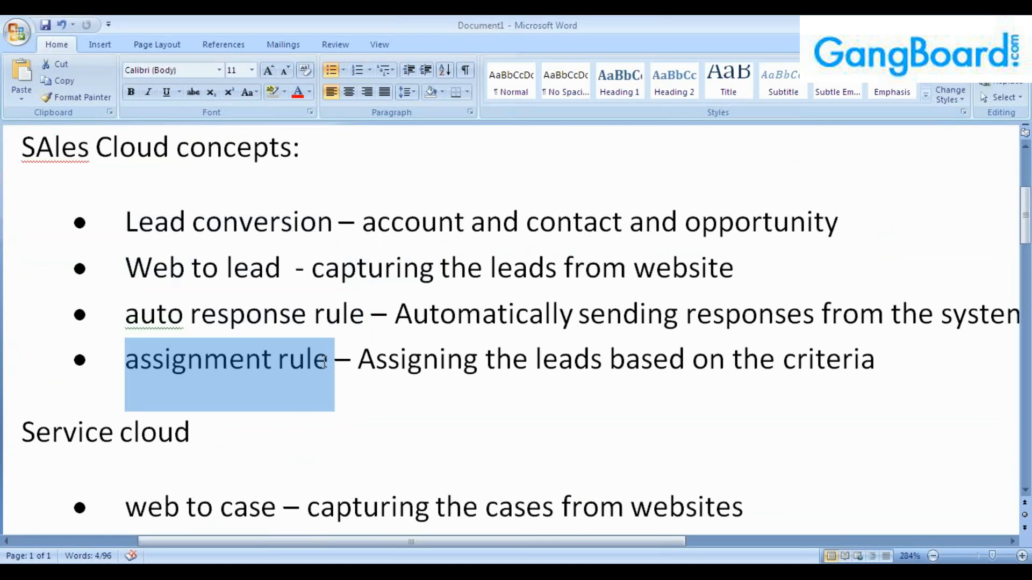
{"action": "left_click", "coordinate": [329, 361]}
Highlight the Service Cloud notes: web to case, case auto response and assignment rules, then revisit Web to lead.
{"action": "scroll", "coordinate": [334, 416], "scroll_direction": "down", "scroll_amount": 4}
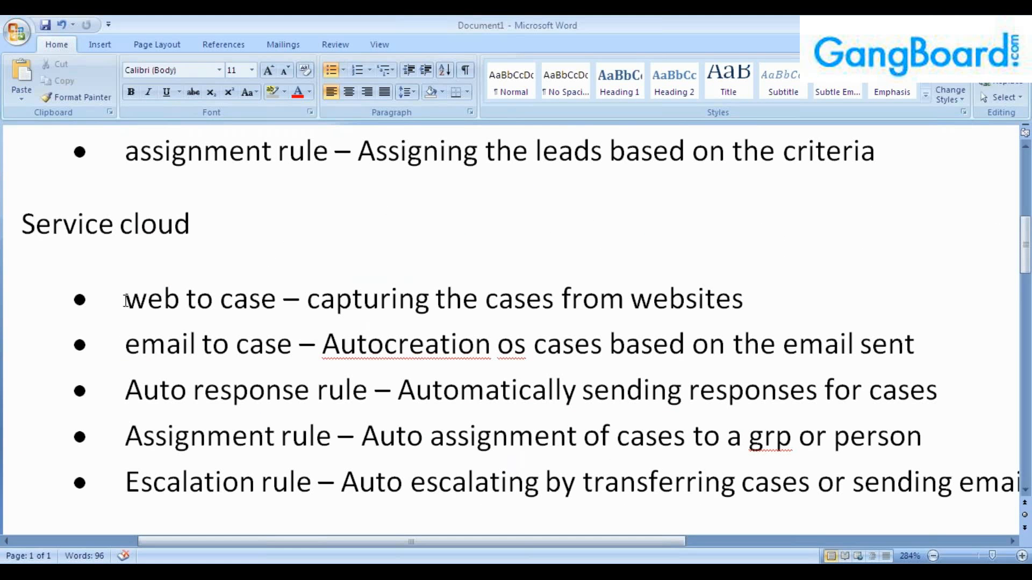
{"action": "left_click_drag", "start_coordinate": [127, 300], "coordinate": [283, 301]}
{"action": "left_click_drag", "start_coordinate": [125, 391], "coordinate": [371, 390]}
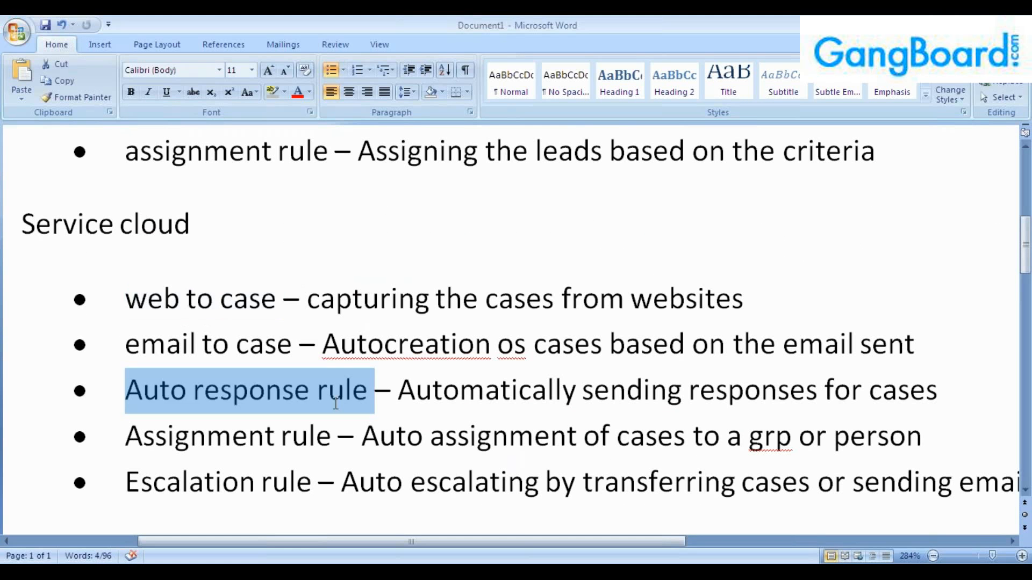
{"action": "left_click_drag", "start_coordinate": [125, 436], "coordinate": [430, 440]}
{"action": "left_click", "coordinate": [288, 437]}
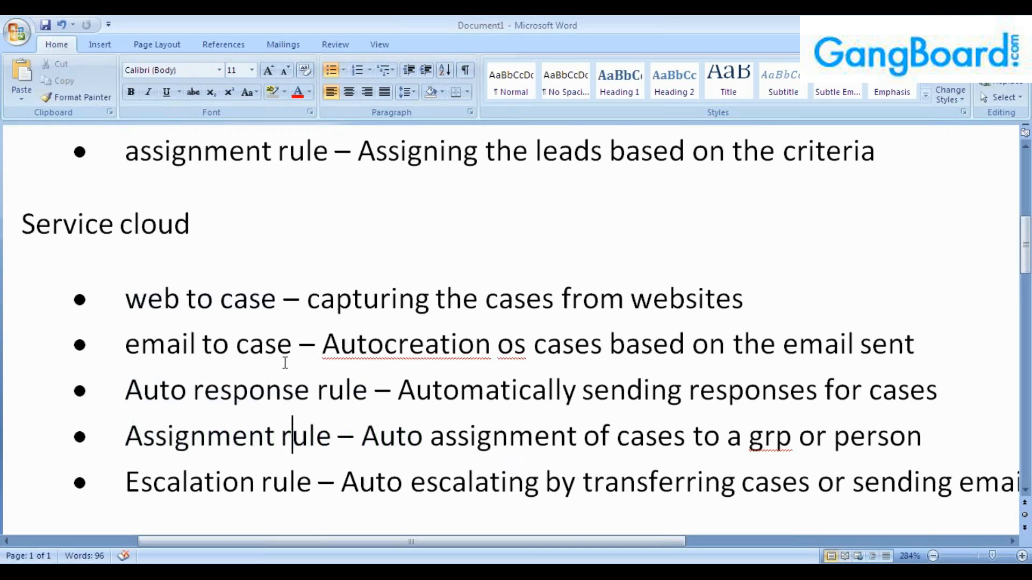
{"action": "scroll", "coordinate": [312, 379], "scroll_direction": "up", "scroll_amount": 3}
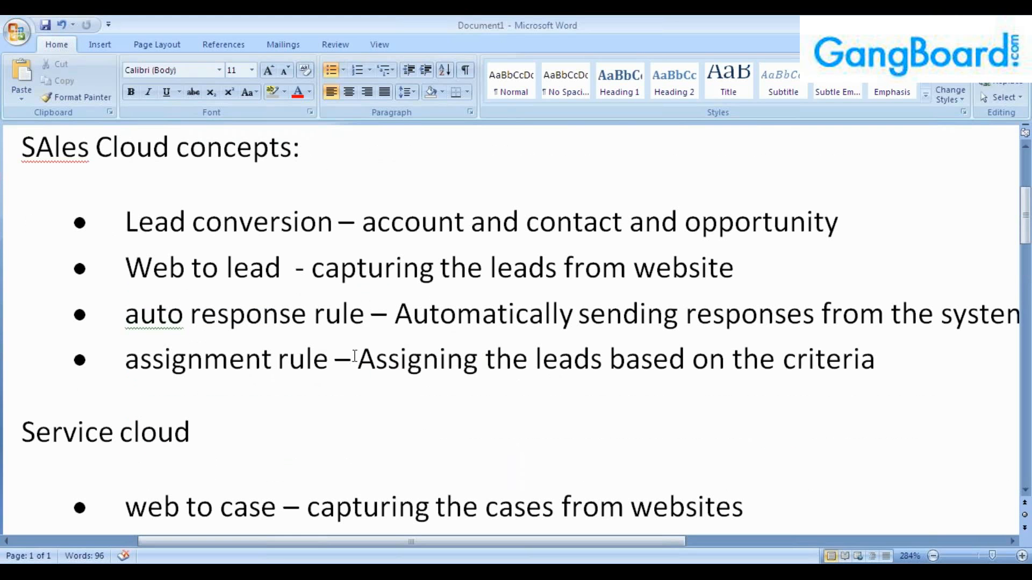
{"action": "left_click_drag", "start_coordinate": [335, 360], "coordinate": [271, 226]}
{"action": "left_click", "coordinate": [186, 267]}
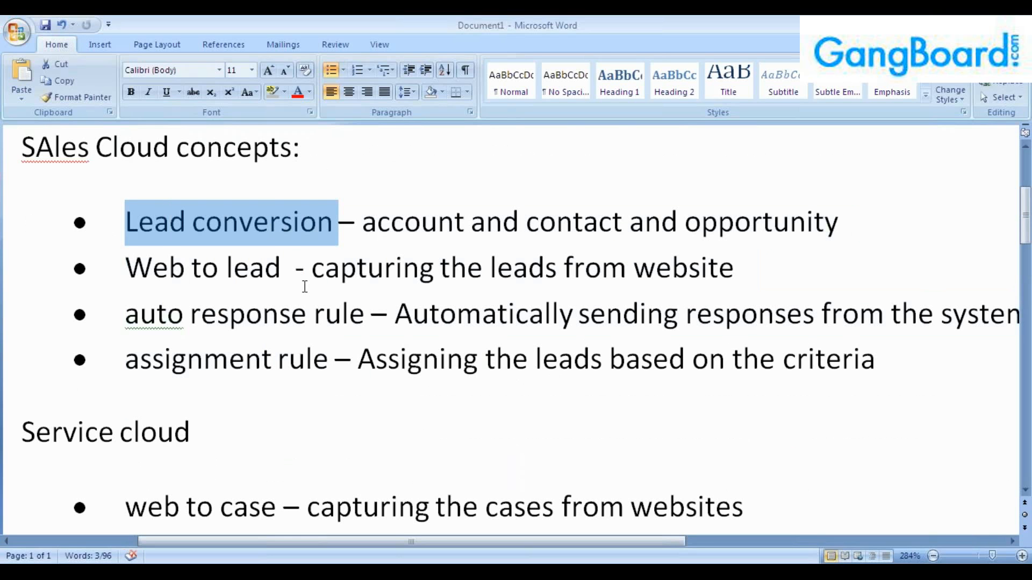
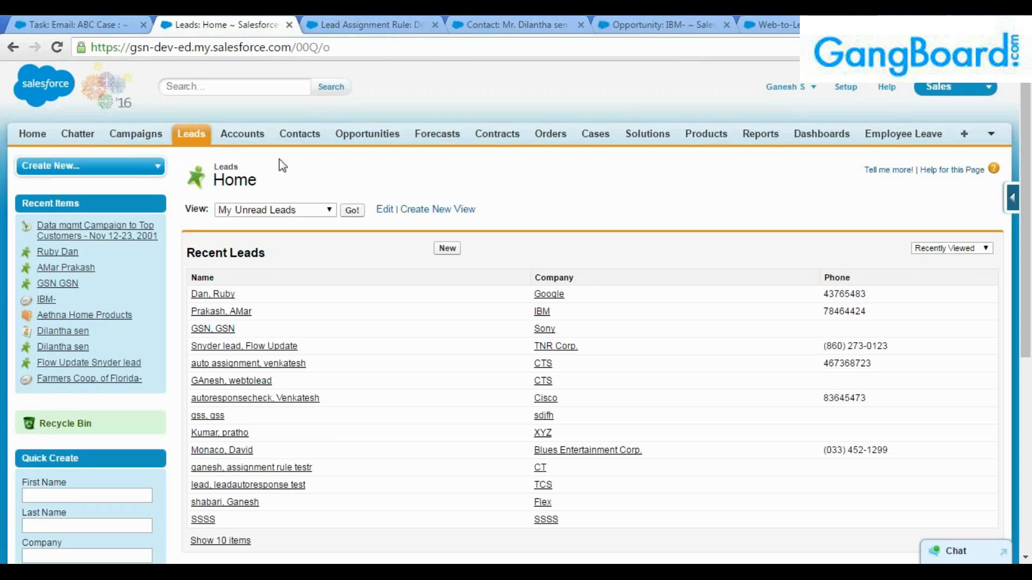
Go to the Campaigns home page to see the recent campaigns and campaign reports.
{"action": "left_click", "coordinate": [136, 134]}
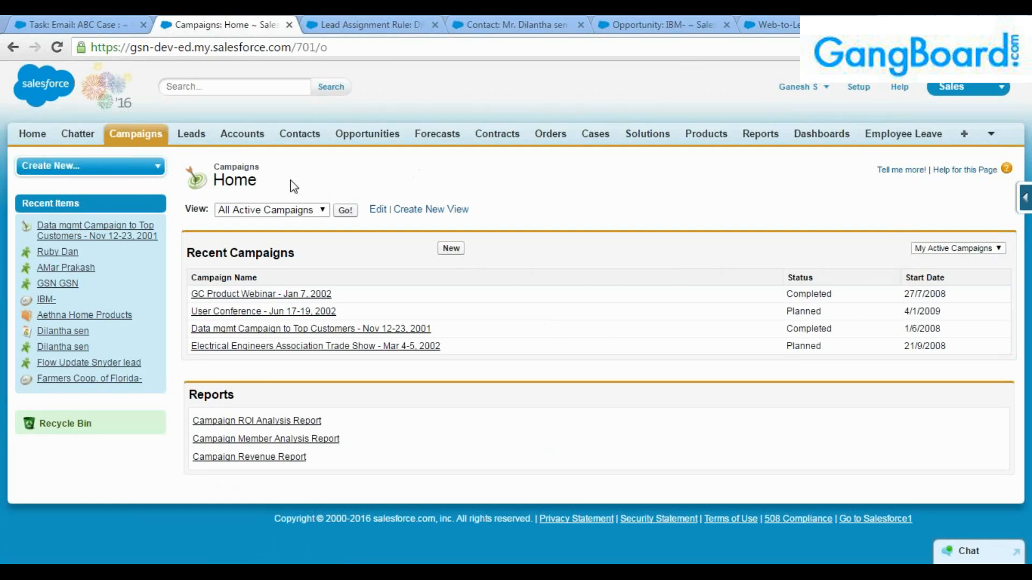
Open the Data mgmt Campaign to Top Customers record from the All Active Campaigns list.
{"action": "left_click", "coordinate": [153, 138]}
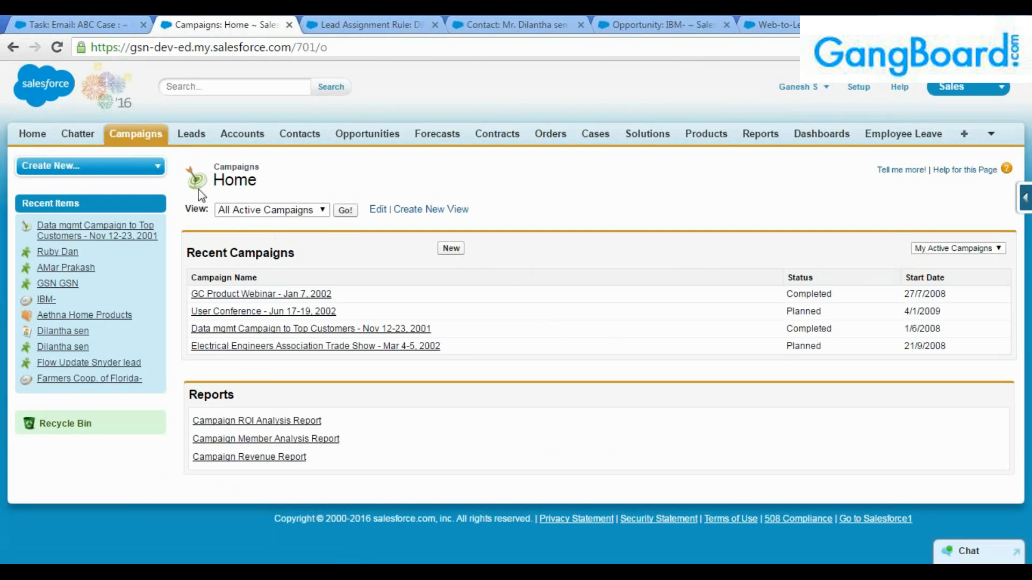
{"action": "left_click", "coordinate": [346, 210]}
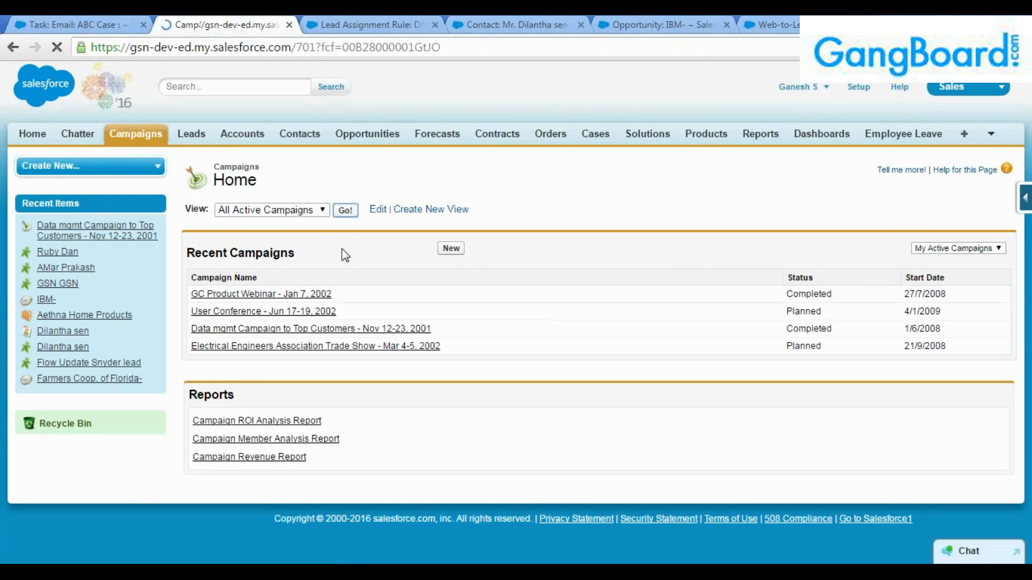
{"action": "left_click", "coordinate": [301, 250]}
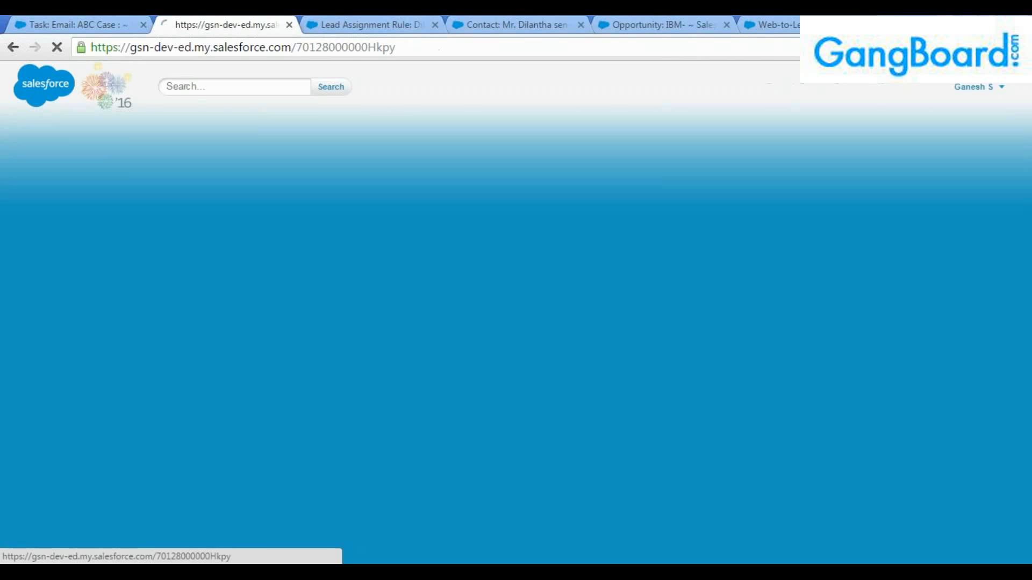
{"action": "scroll", "coordinate": [387, 326], "scroll_direction": "down", "scroll_amount": 2}
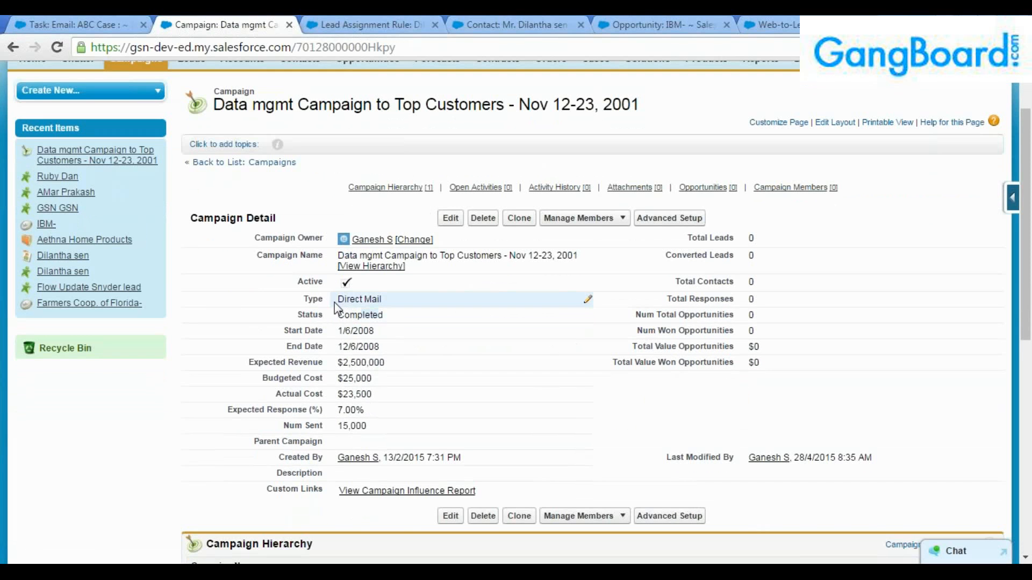
{"action": "double_click", "coordinate": [389, 300]}
{"action": "left_click", "coordinate": [389, 300]}
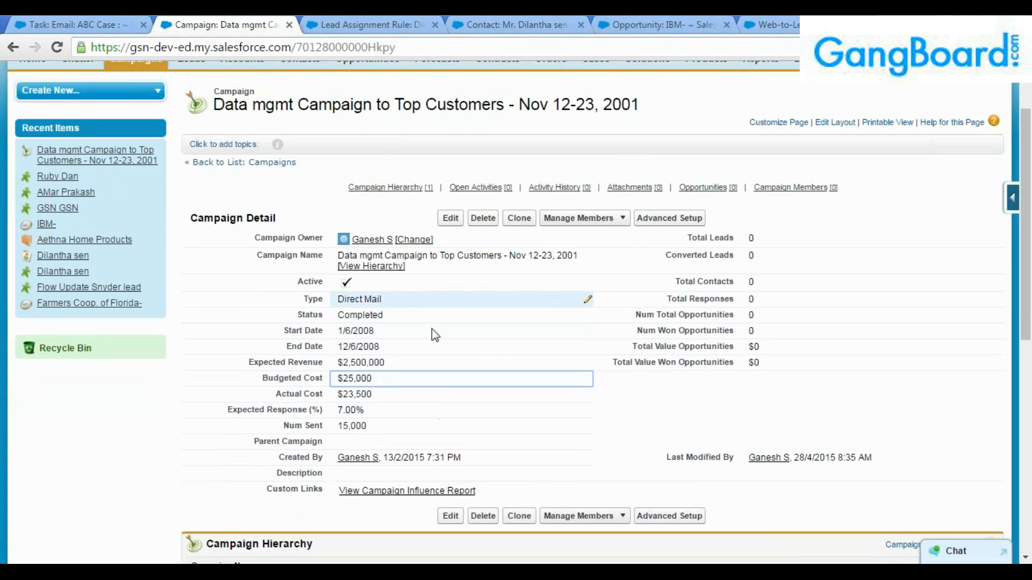
Browse the campaign's Manage Members options and its empty members list, then return to Leads.
{"action": "left_click", "coordinate": [614, 220]}
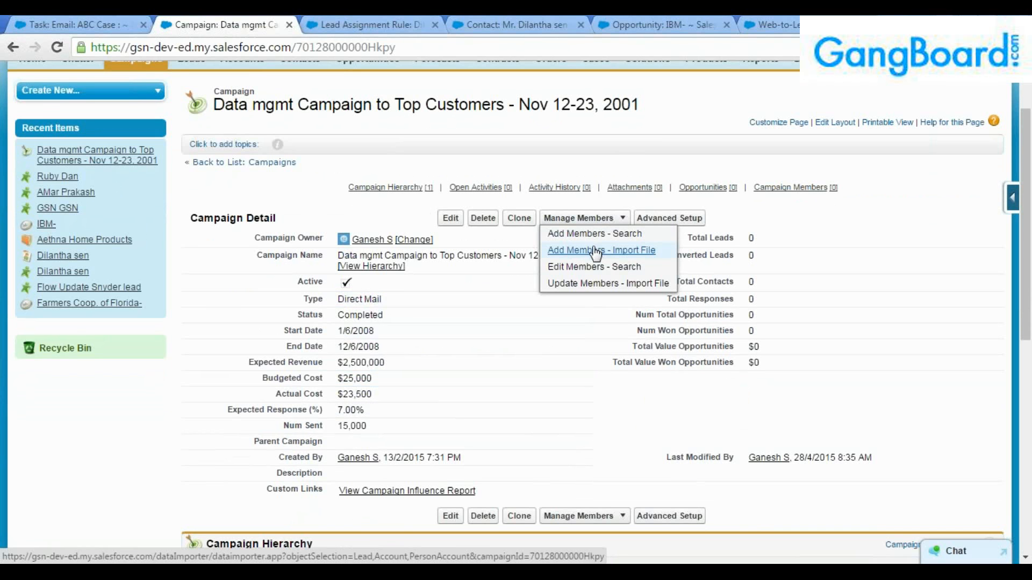
{"action": "scroll", "coordinate": [379, 401], "scroll_direction": "down", "scroll_amount": 1}
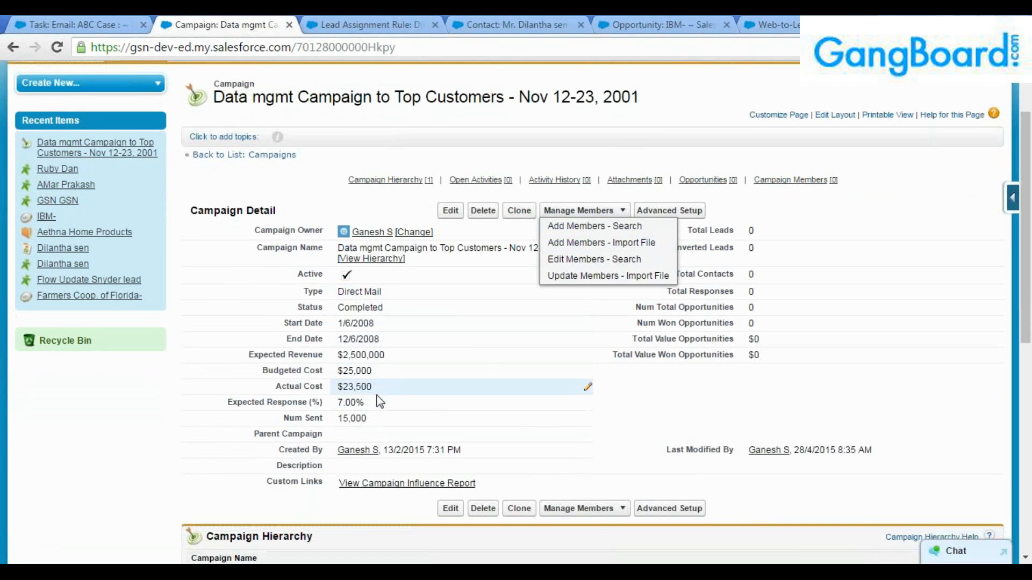
{"action": "scroll", "coordinate": [379, 402], "scroll_direction": "down", "scroll_amount": 8}
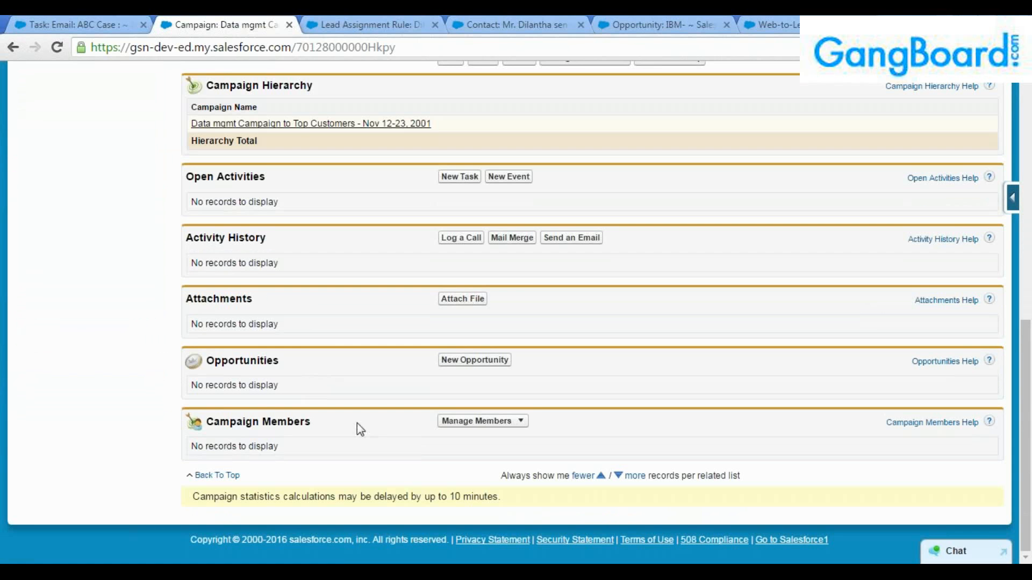
{"action": "left_click", "coordinate": [486, 422]}
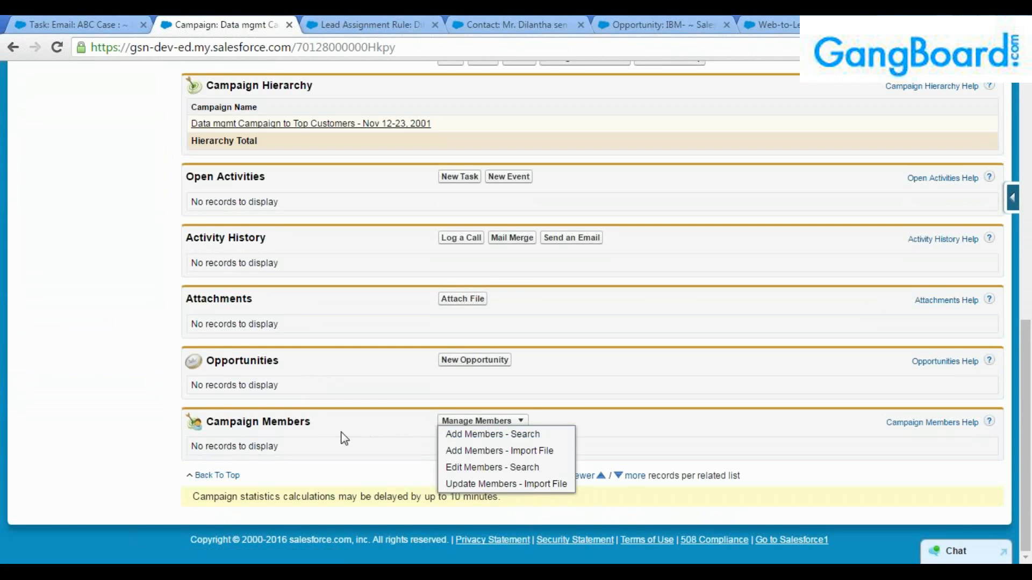
{"action": "triple_click", "coordinate": [230, 421]}
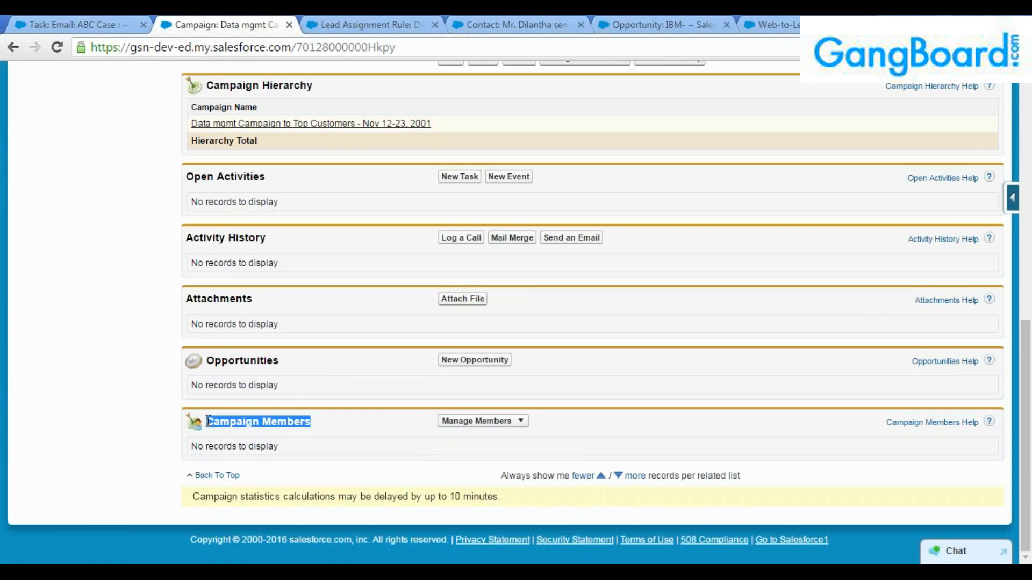
{"action": "left_click", "coordinate": [207, 422]}
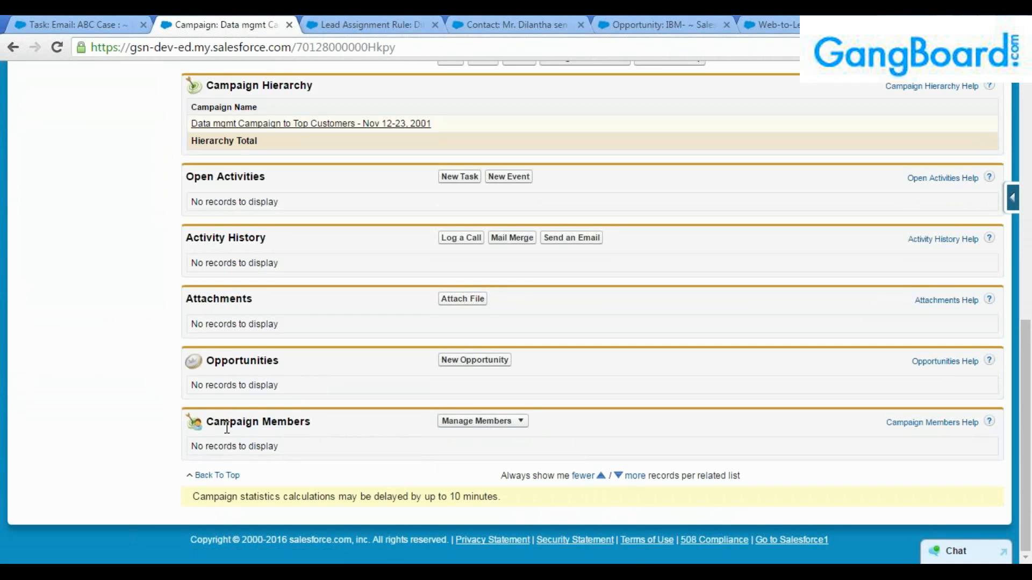
{"action": "scroll", "coordinate": [225, 425], "scroll_direction": "up", "scroll_amount": 10}
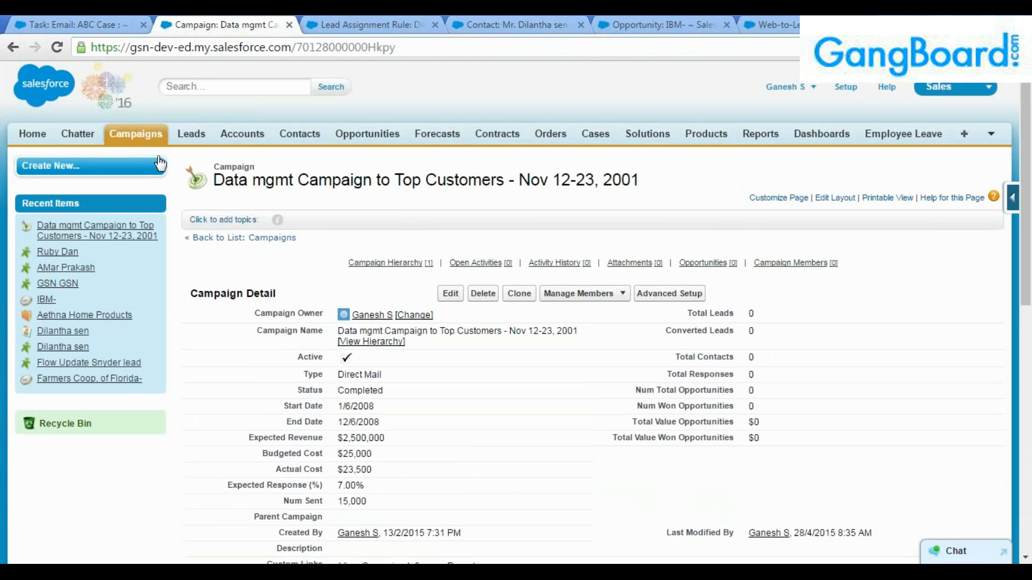
{"action": "scroll", "coordinate": [239, 296], "scroll_direction": "down", "scroll_amount": 2}
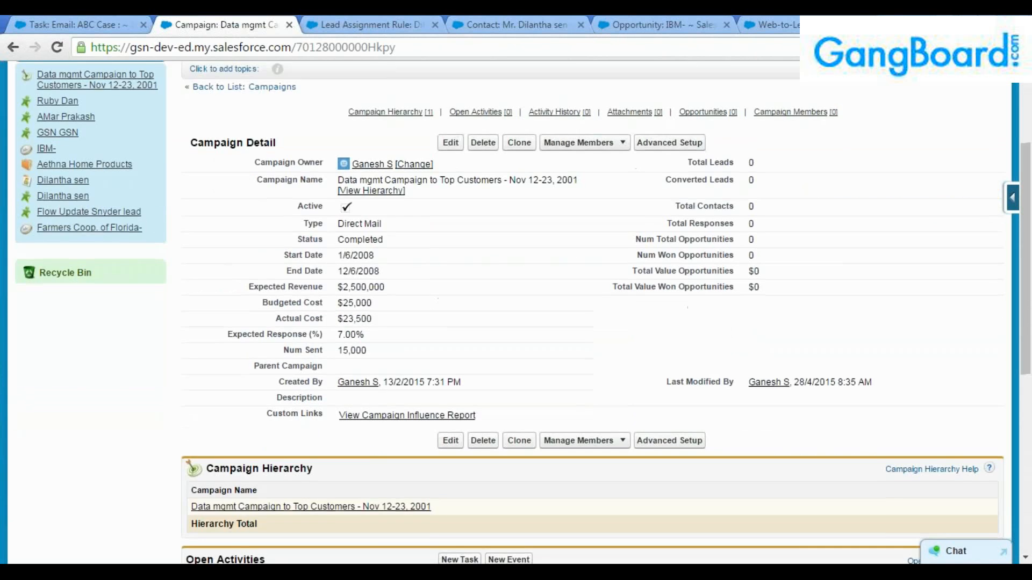
{"action": "scroll", "coordinate": [243, 308], "scroll_direction": "down", "scroll_amount": 7}
{"action": "scroll", "coordinate": [242, 310], "scroll_direction": "down", "scroll_amount": 3}
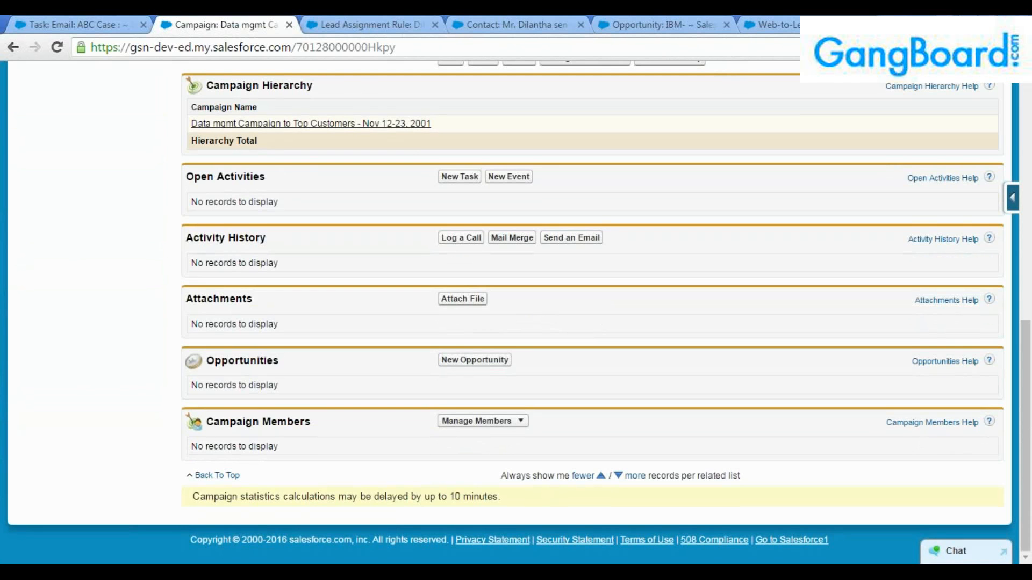
{"action": "scroll", "coordinate": [242, 311], "scroll_direction": "up", "scroll_amount": 10}
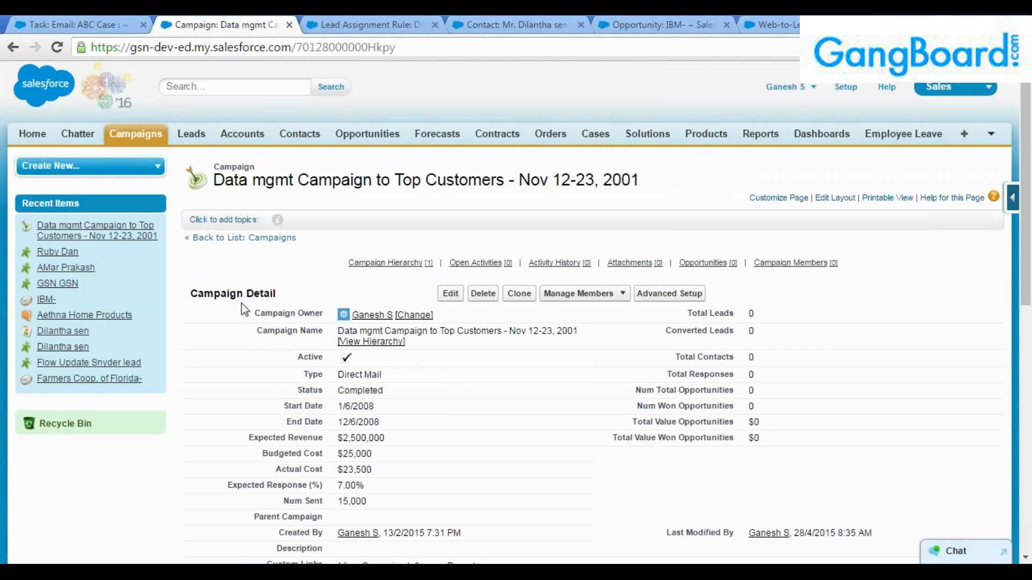
{"action": "left_click", "coordinate": [191, 135]}
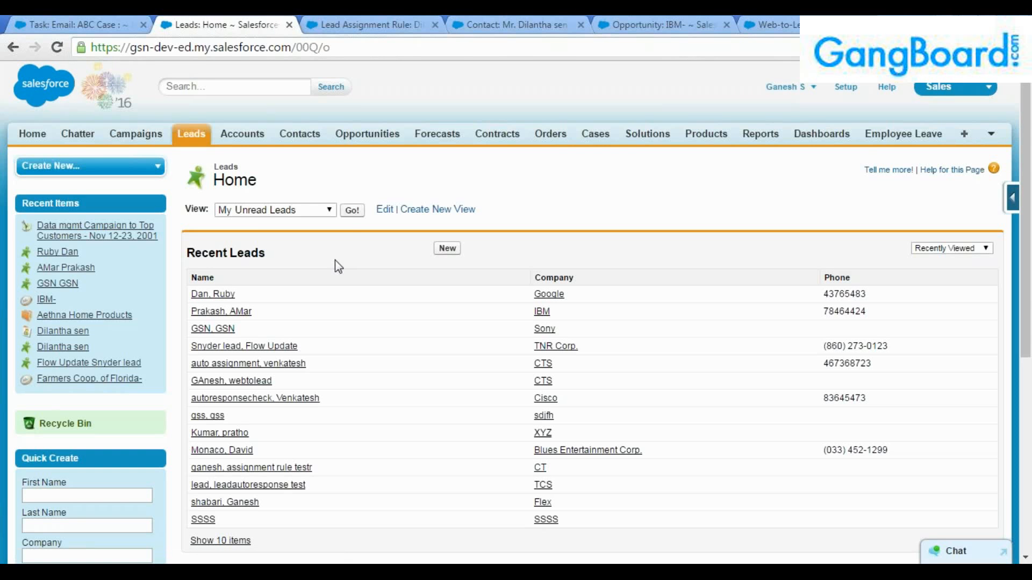
View the My Unread Leads list, then go back to Leads and into Setup.
{"action": "left_click", "coordinate": [352, 210]}
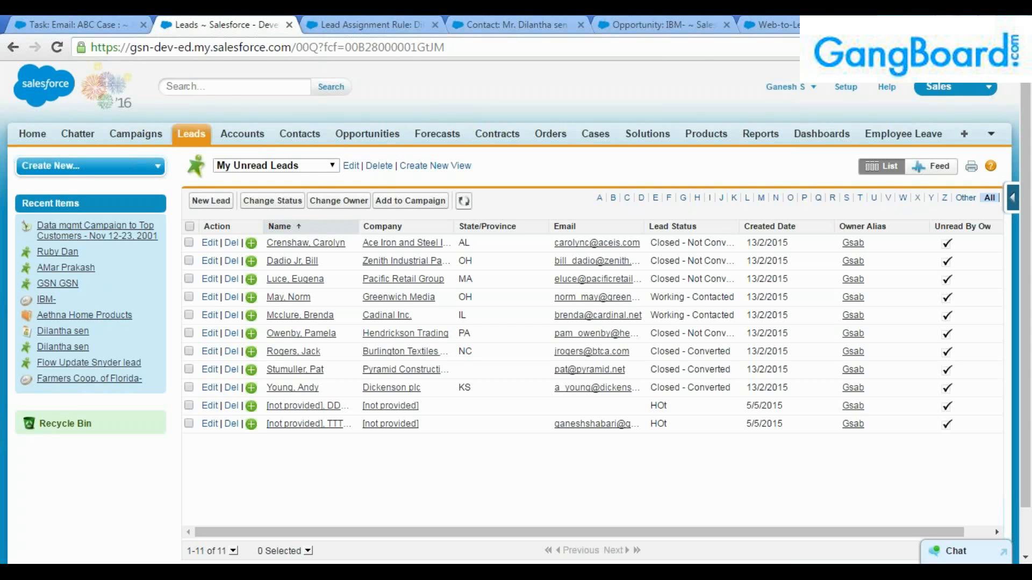
{"action": "left_click", "coordinate": [225, 87]}
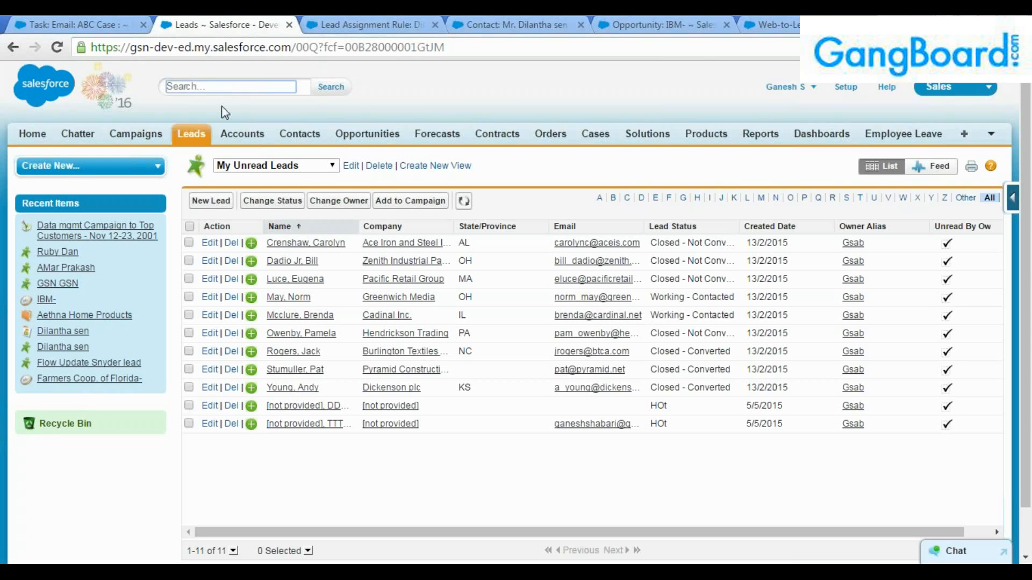
{"action": "left_click", "coordinate": [196, 133]}
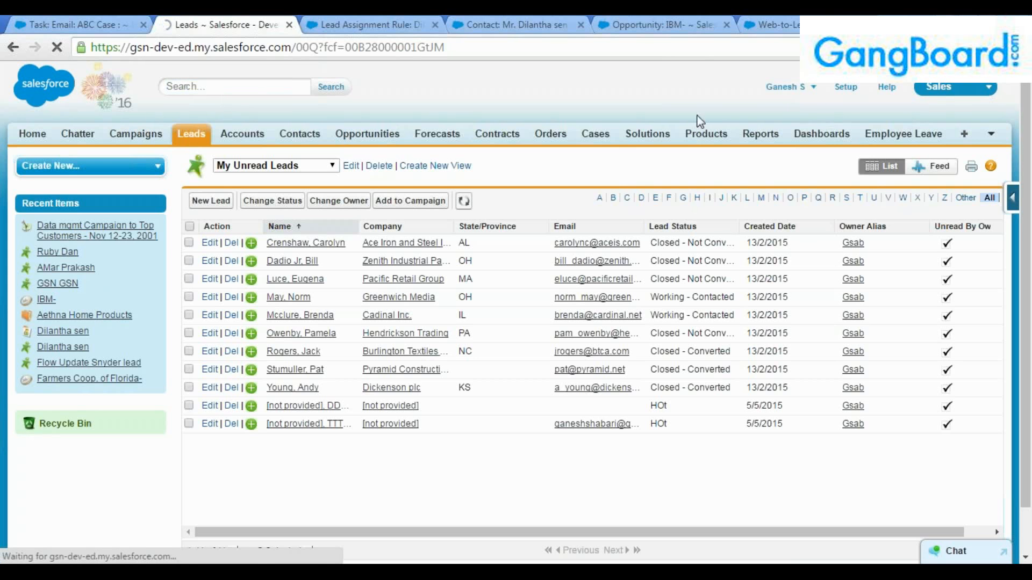
{"action": "left_click", "coordinate": [845, 87]}
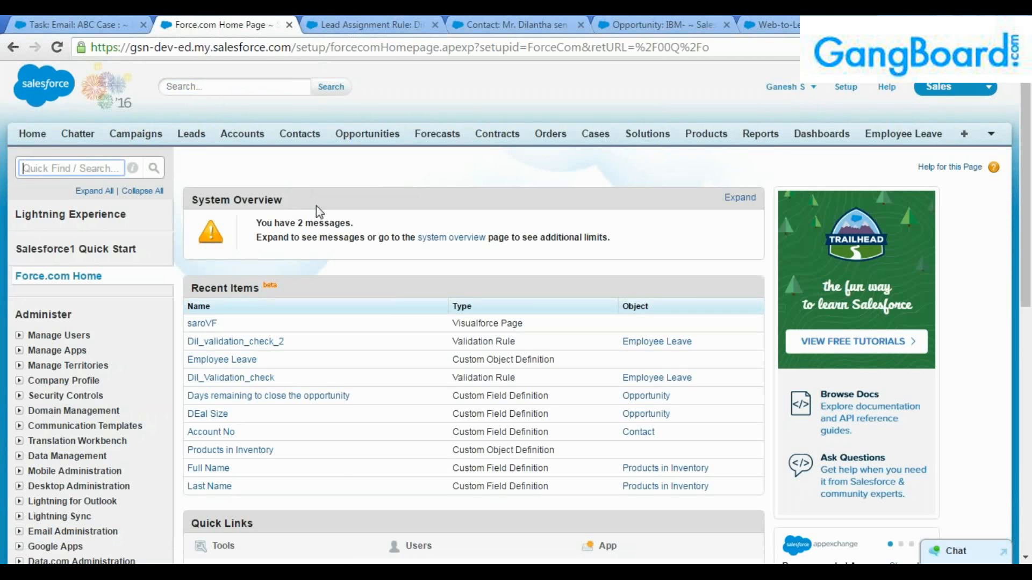
Search Setup for 'case' and open Case Assignment, Auto-Response, Email-to-Case and Web-to-Case pages in tabs.
{"action": "left_click", "coordinate": [185, 87]}
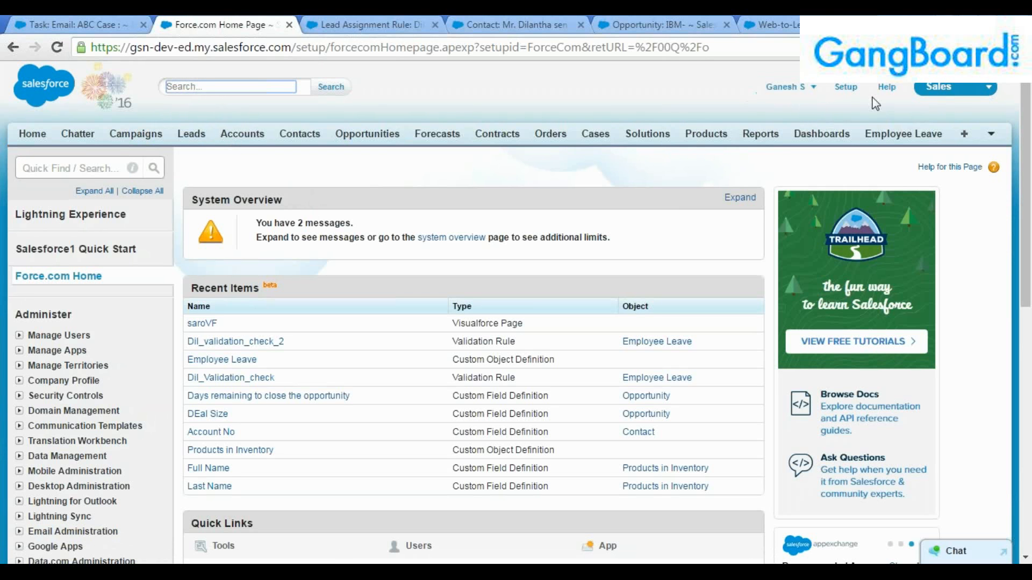
{"action": "left_click", "coordinate": [845, 88]}
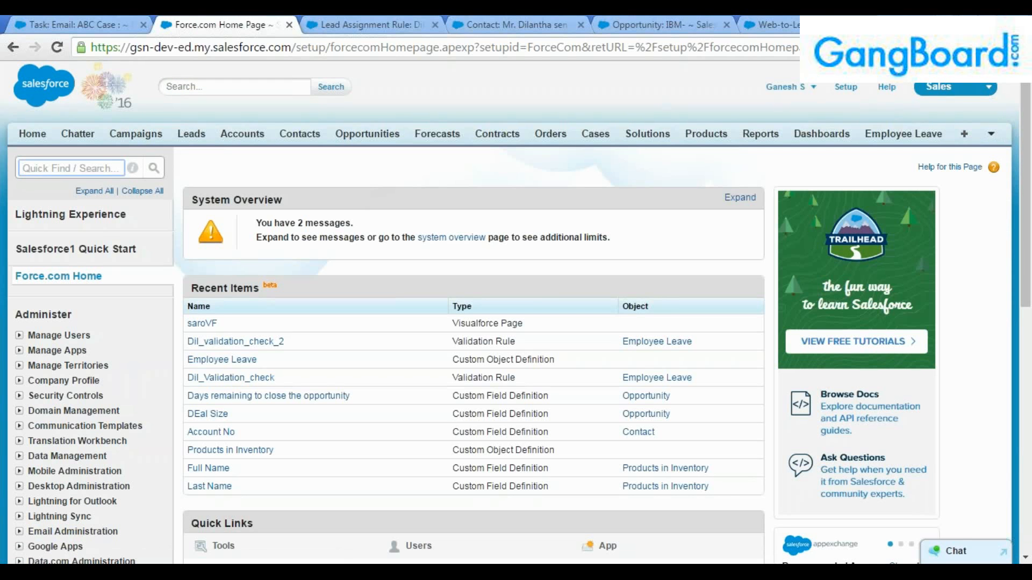
{"action": "type", "text": "case"}
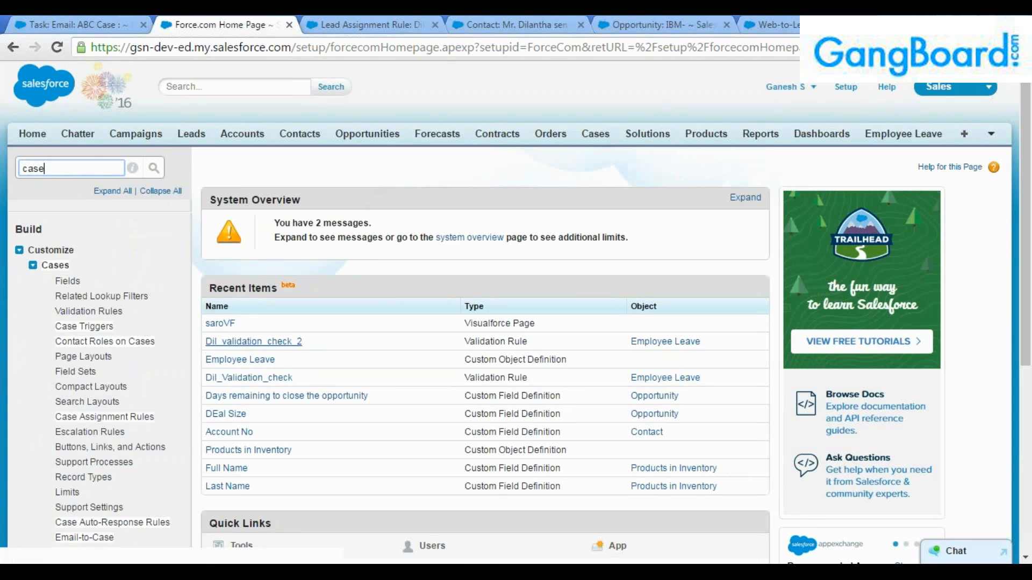
{"action": "scroll", "coordinate": [145, 328], "scroll_direction": "down", "scroll_amount": 1}
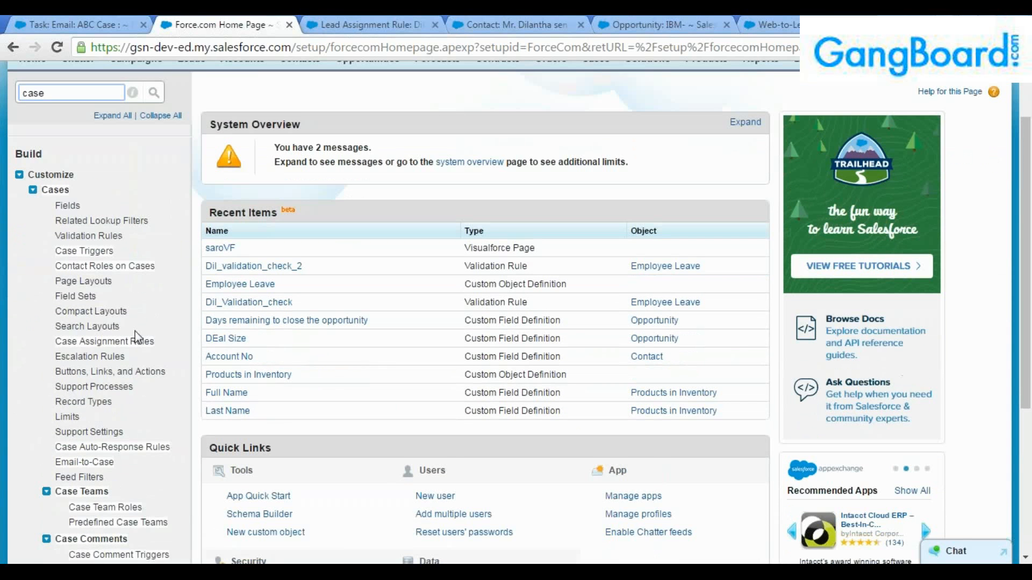
{"action": "middle_click", "coordinate": [127, 345]}
{"action": "scroll", "coordinate": [126, 344], "scroll_direction": "down", "scroll_amount": 1}
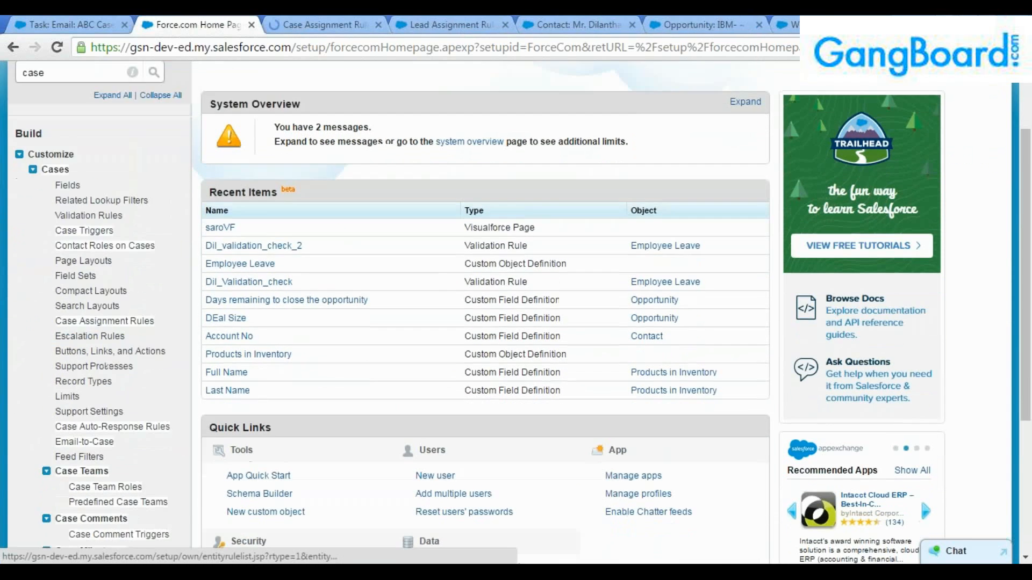
{"action": "middle_click", "coordinate": [115, 373]}
{"action": "scroll", "coordinate": [115, 372], "scroll_direction": "down", "scroll_amount": 1}
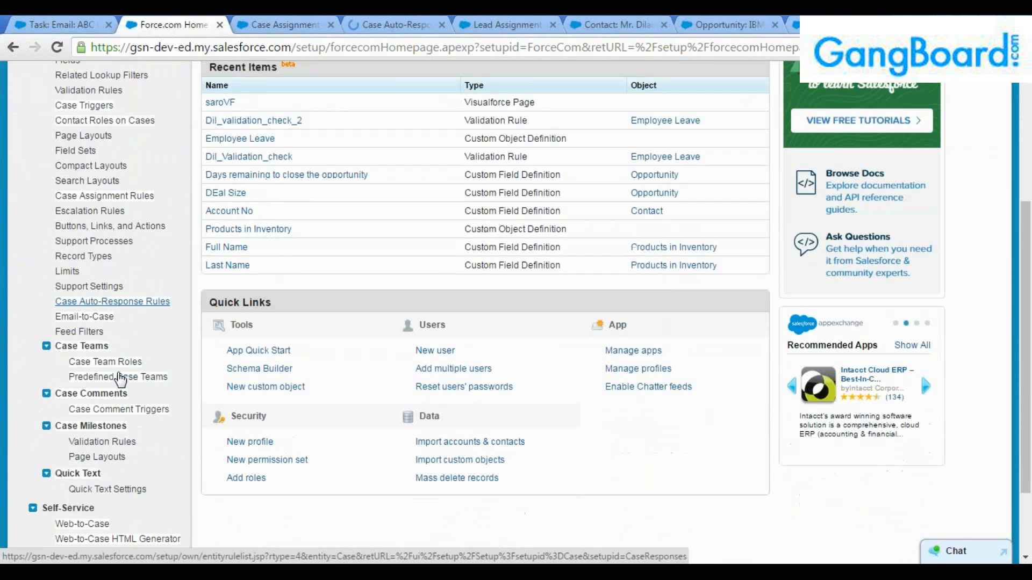
{"action": "middle_click", "coordinate": [85, 312]}
{"action": "scroll", "coordinate": [85, 312], "scroll_direction": "down", "scroll_amount": 1}
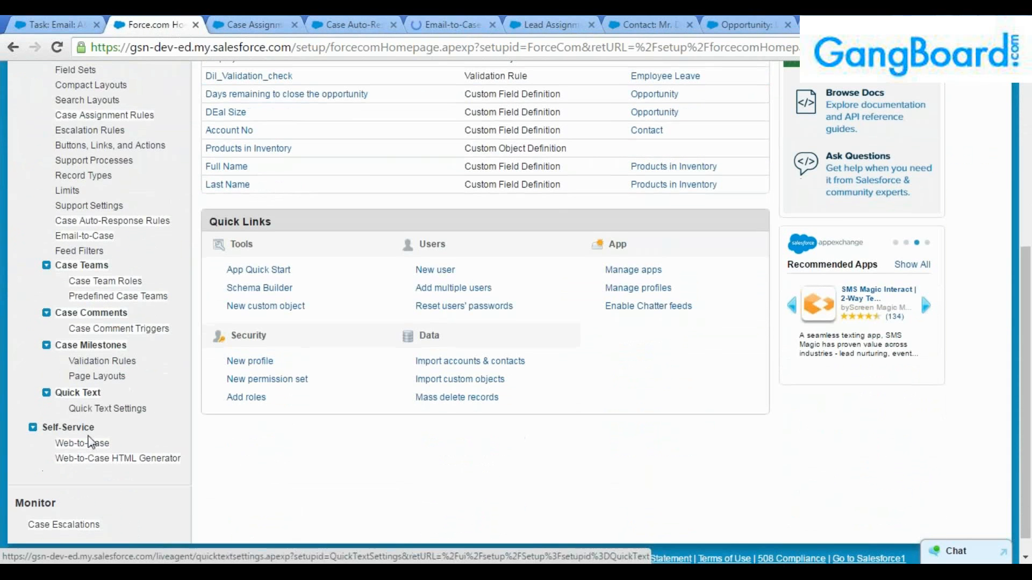
{"action": "middle_click", "coordinate": [87, 445]}
Close the old lead assignment, contact, opportunity and Web-to-Lead tabs.
{"action": "left_click", "coordinate": [582, 25]}
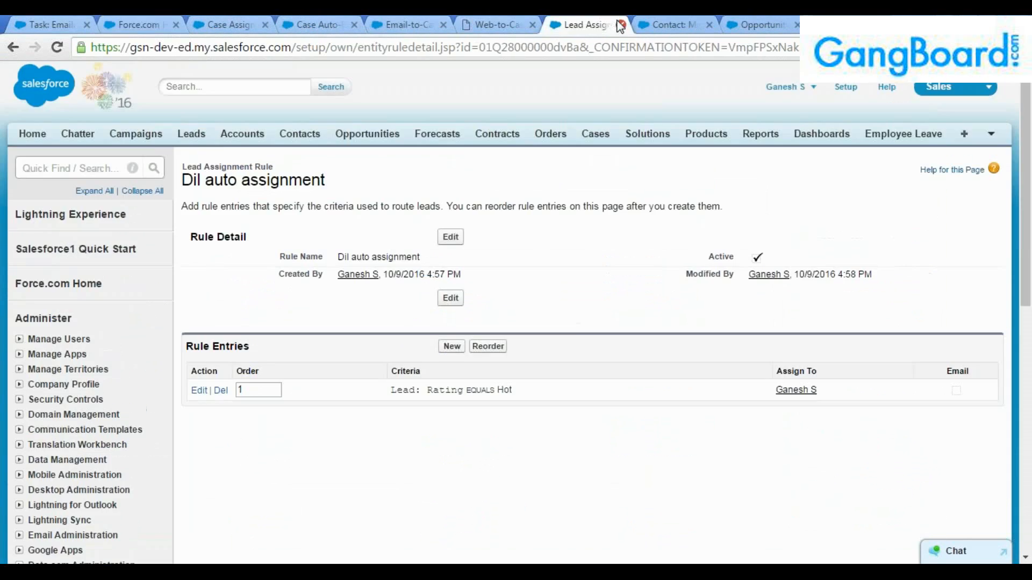
{"action": "left_click", "coordinate": [621, 24]}
{"action": "middle_click", "coordinate": [620, 24]}
{"action": "middle_click", "coordinate": [621, 24]}
{"action": "middle_click", "coordinate": [621, 25]}
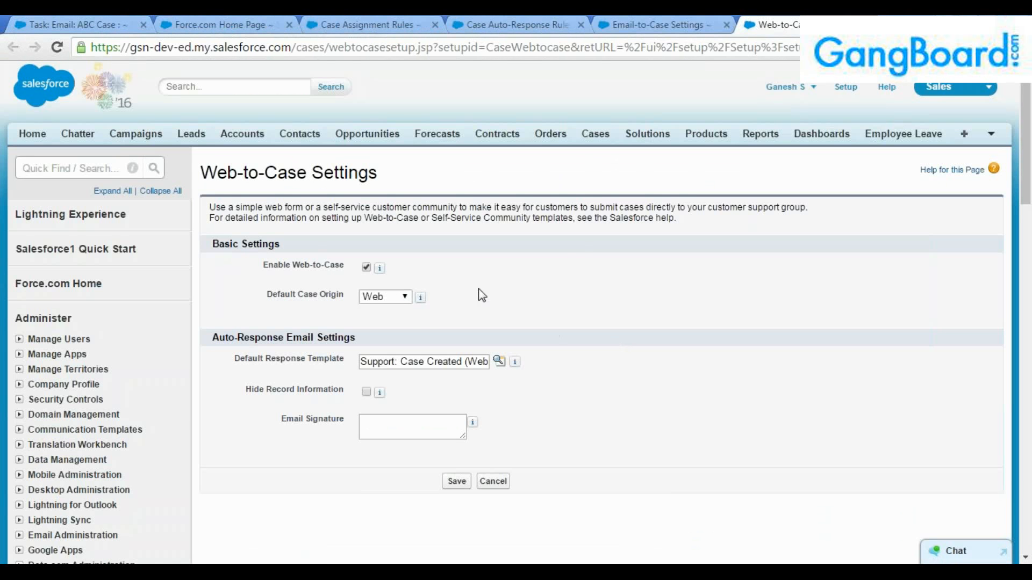
Look at the email signature field and the task for the ABC Case email.
{"action": "left_click", "coordinate": [393, 298]}
{"action": "left_click", "coordinate": [405, 423]}
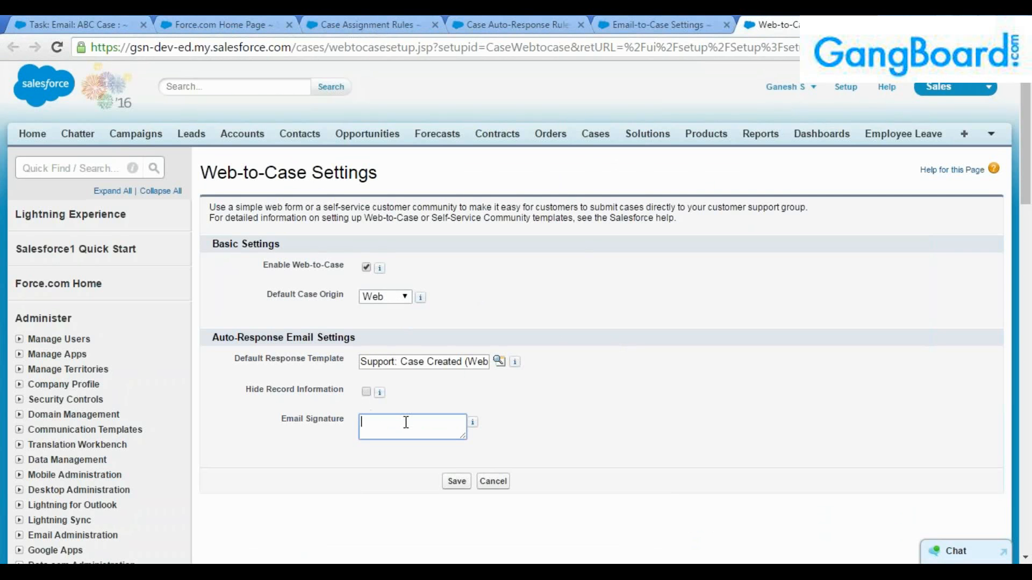
{"action": "left_click", "coordinate": [114, 24]}
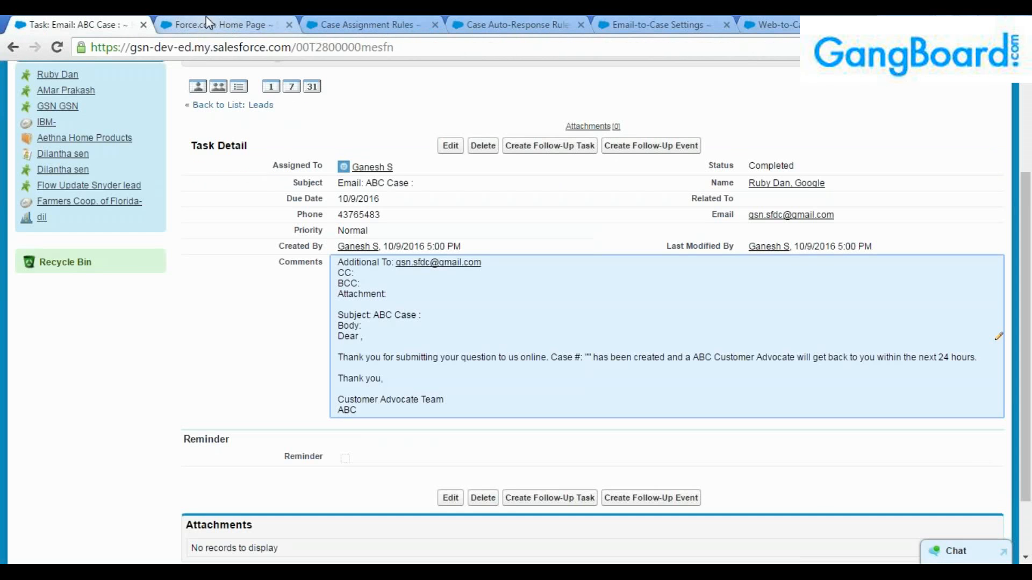
Search Quick Find for 'web' and open the Web-to-Case HTML Generator.
{"action": "left_click", "coordinate": [770, 24]}
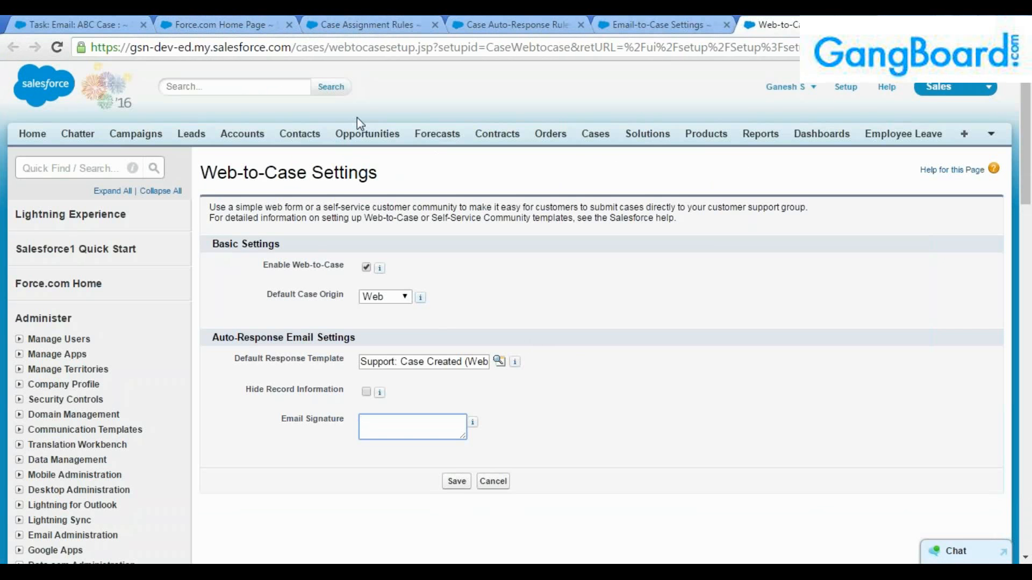
{"action": "left_click", "coordinate": [127, 167]}
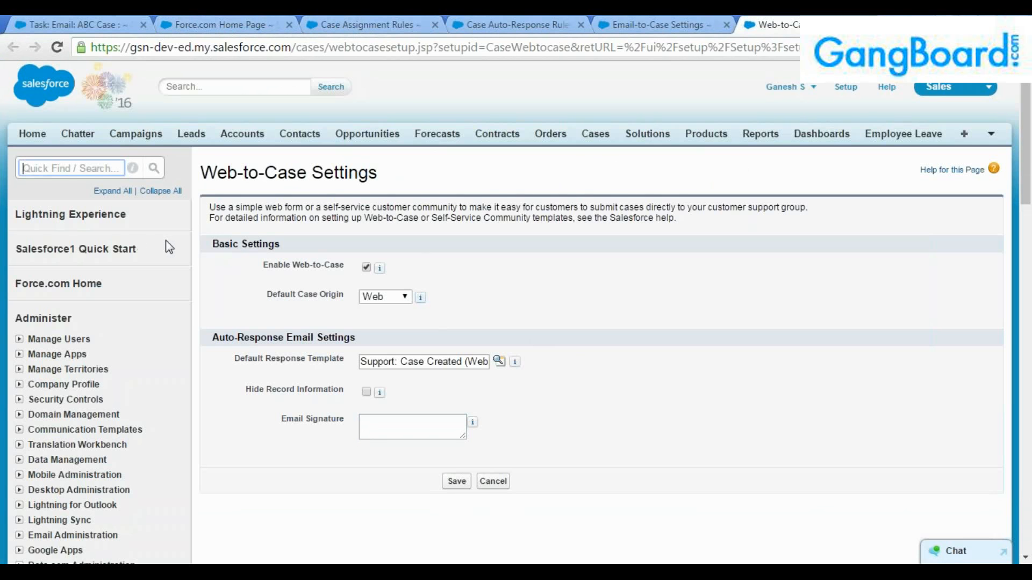
{"action": "type", "text": "web"}
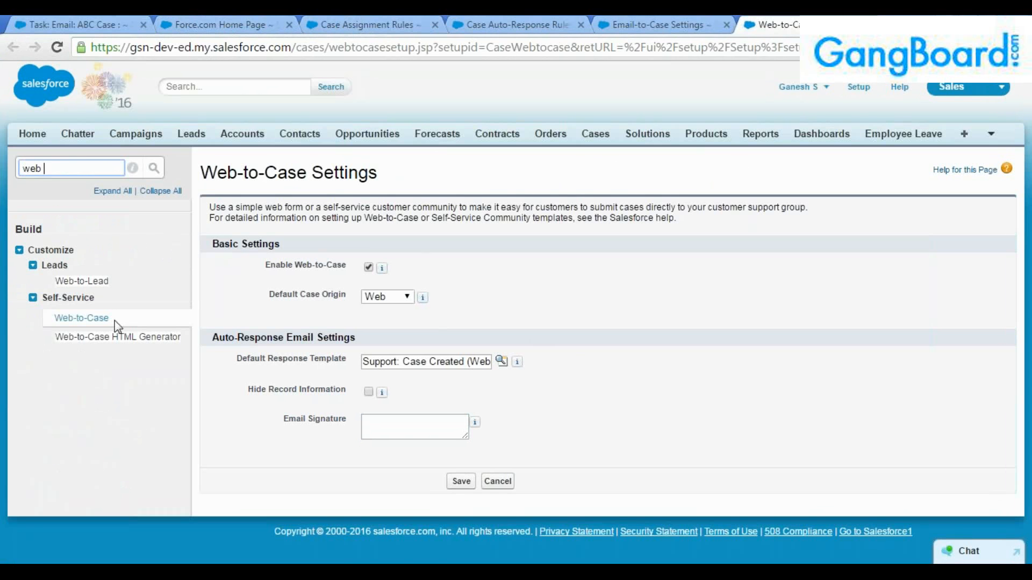
{"action": "left_click", "coordinate": [118, 336]}
{"action": "scroll", "coordinate": [400, 325], "scroll_direction": "down", "scroll_amount": 1}
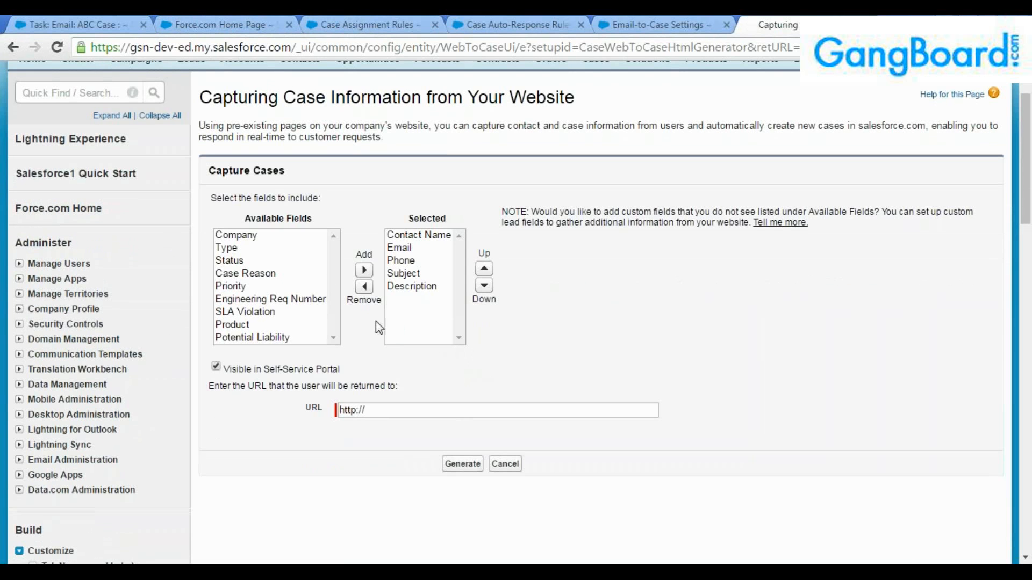
{"action": "left_click", "coordinate": [247, 238]}
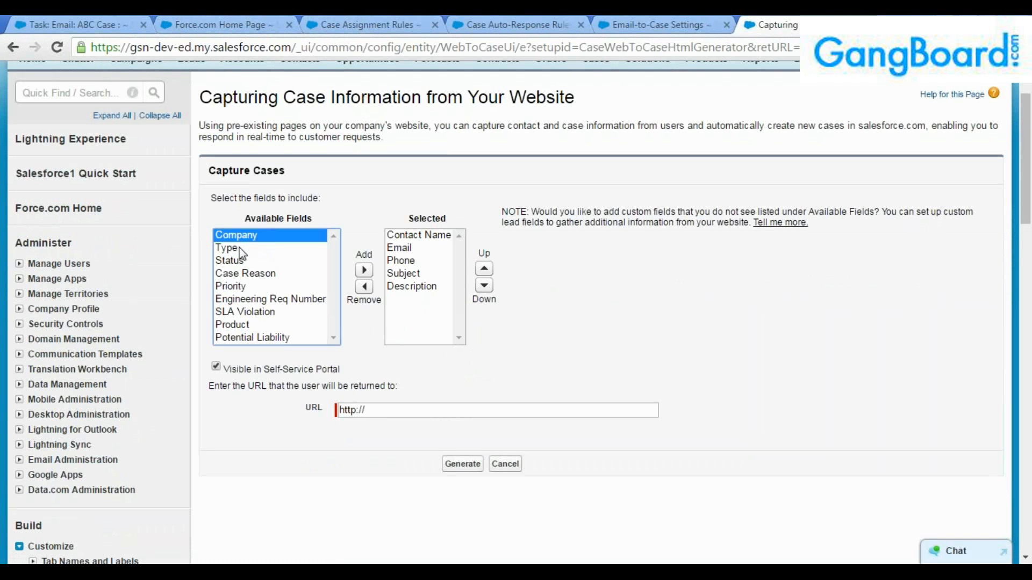
{"action": "left_click_drag", "start_coordinate": [241, 253], "coordinate": [340, 277]}
{"action": "left_click", "coordinate": [364, 269]}
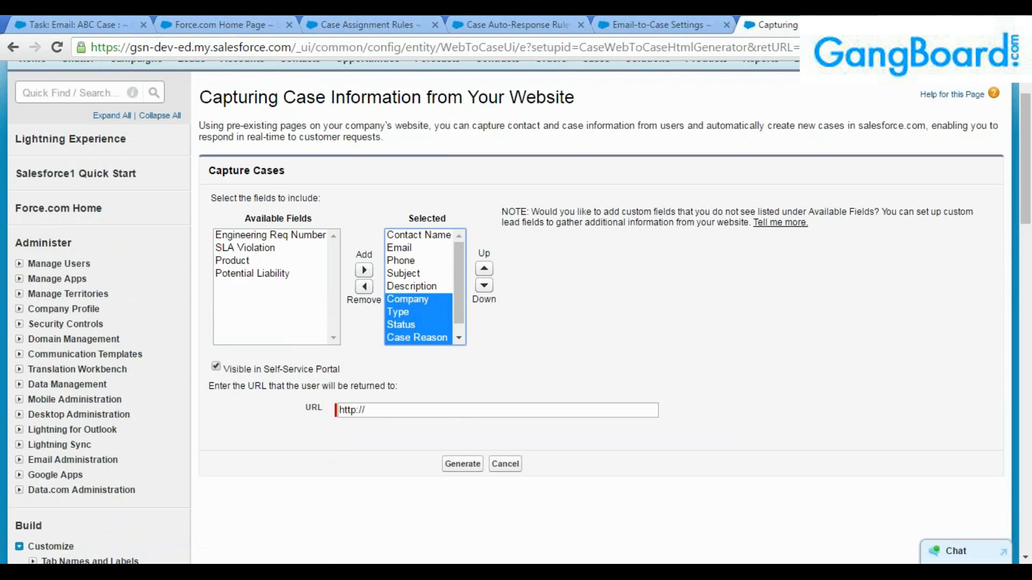
{"action": "left_click", "coordinate": [403, 410]}
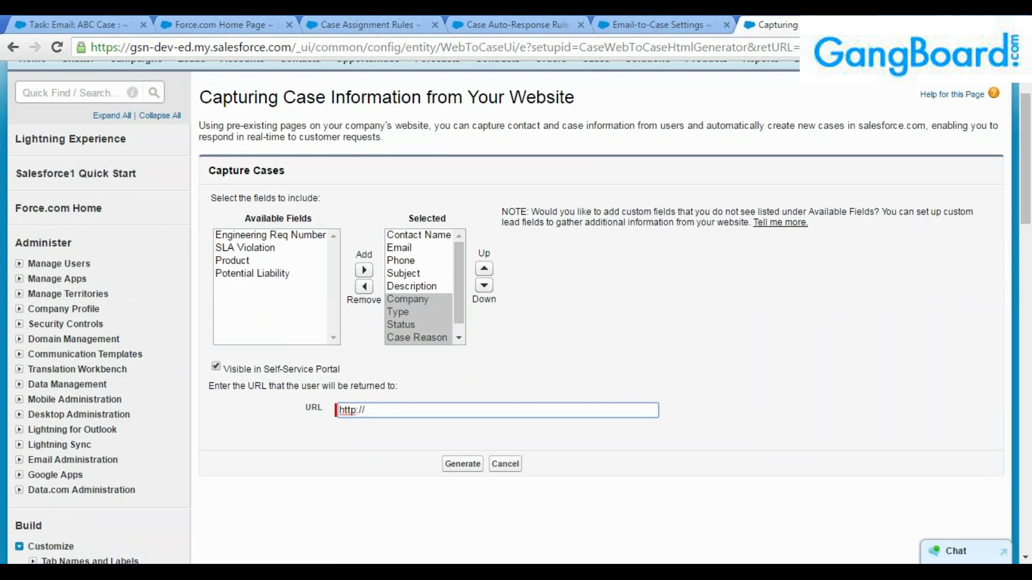
{"action": "type", "text": "ww"}
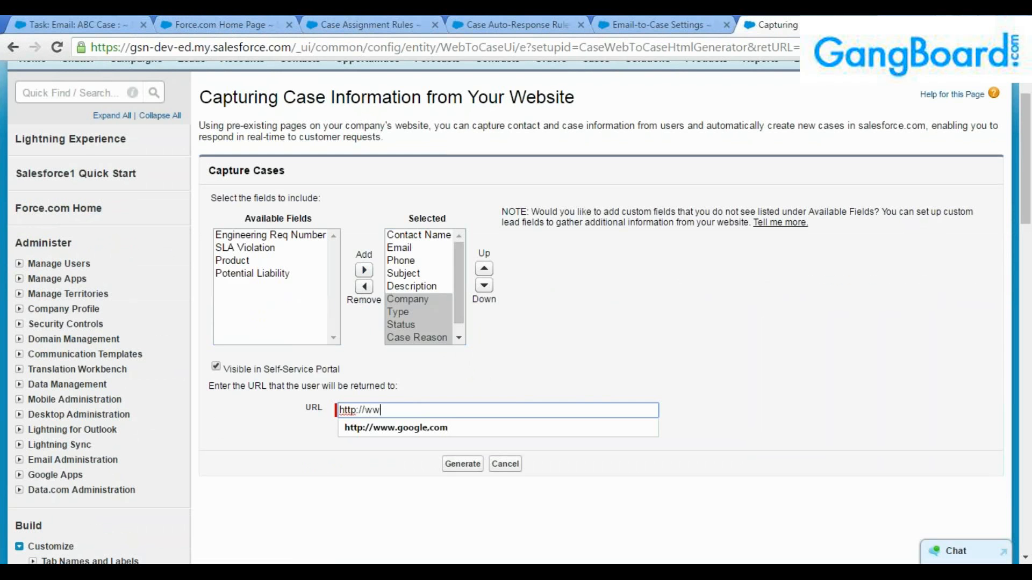
{"action": "type", "text": "w.google.com"}
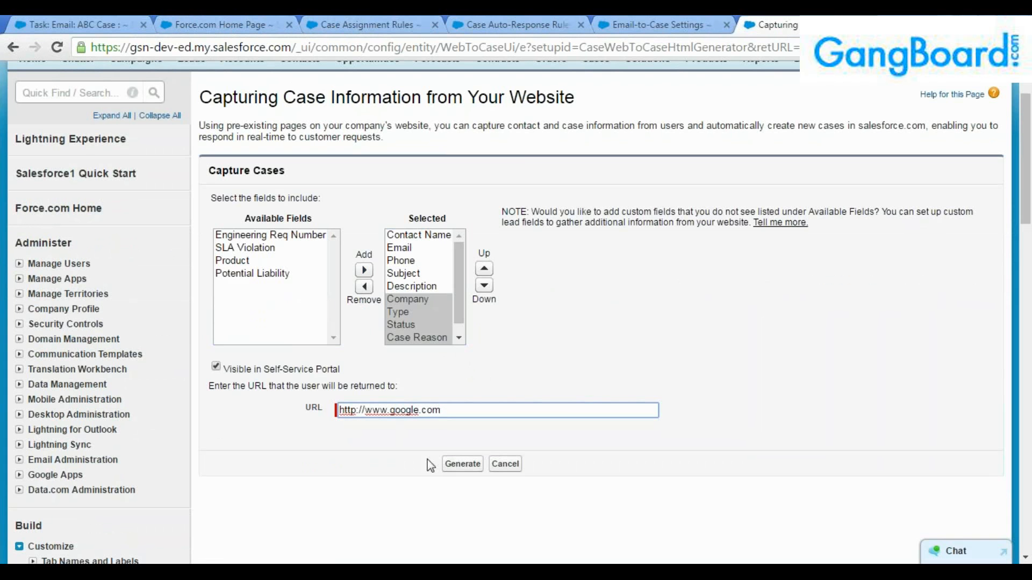
{"action": "left_click", "coordinate": [461, 464]}
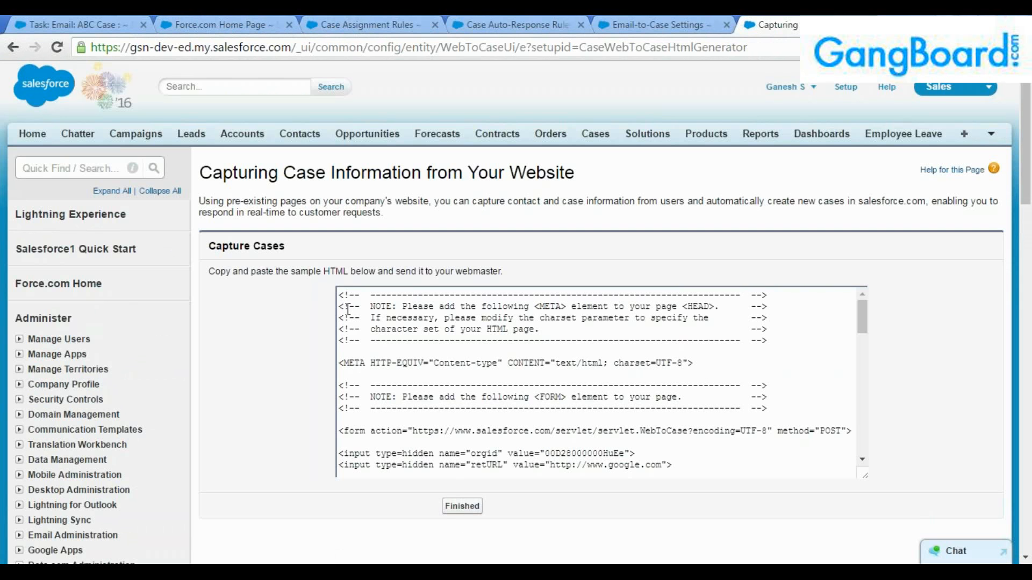
Select and copy the generated Web-to-Case HTML code.
{"action": "left_click_drag", "start_coordinate": [341, 295], "coordinate": [599, 575]}
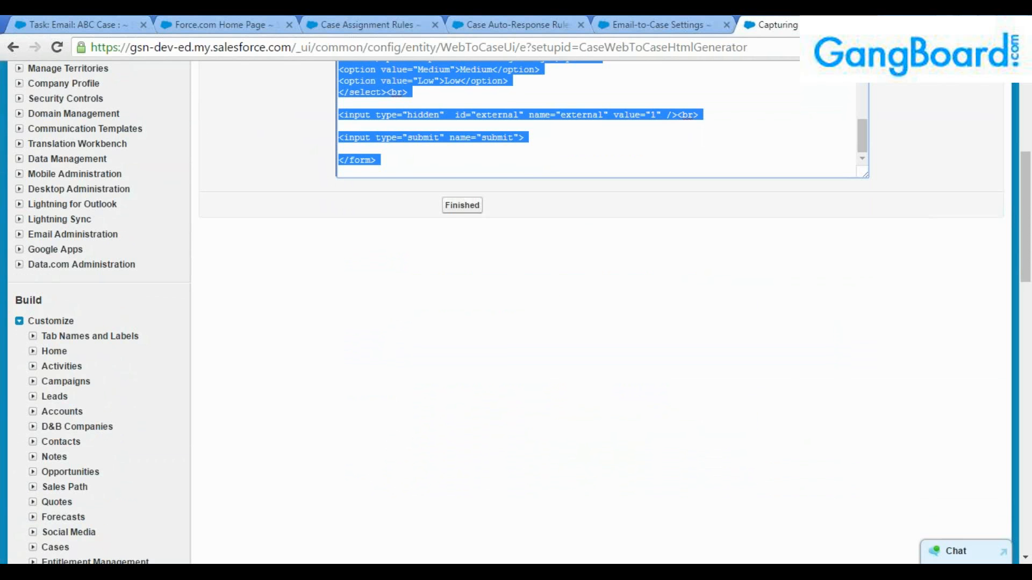
{"action": "left_click", "coordinate": [652, 414]}
{"action": "scroll", "coordinate": [652, 414], "scroll_direction": "up", "scroll_amount": 2}
{"action": "scroll", "coordinate": [652, 413], "scroll_direction": "up", "scroll_amount": 2}
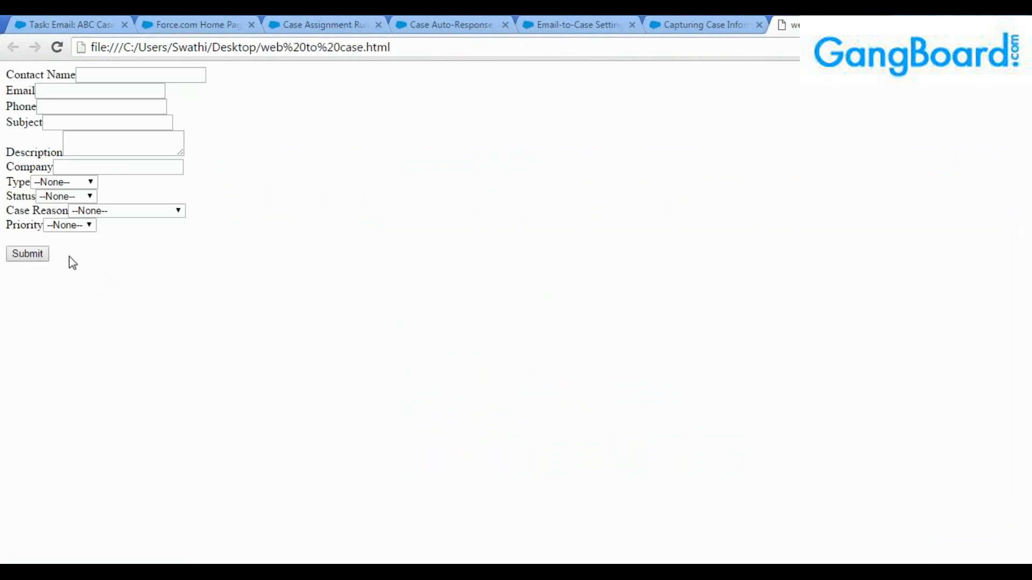
View the saved web to case.html form, then switch to Case Assignment Rules.
{"action": "left_click_drag", "start_coordinate": [69, 256], "coordinate": [6, 54]}
{"action": "left_click", "coordinate": [6, 68]}
{"action": "left_click", "coordinate": [309, 25]}
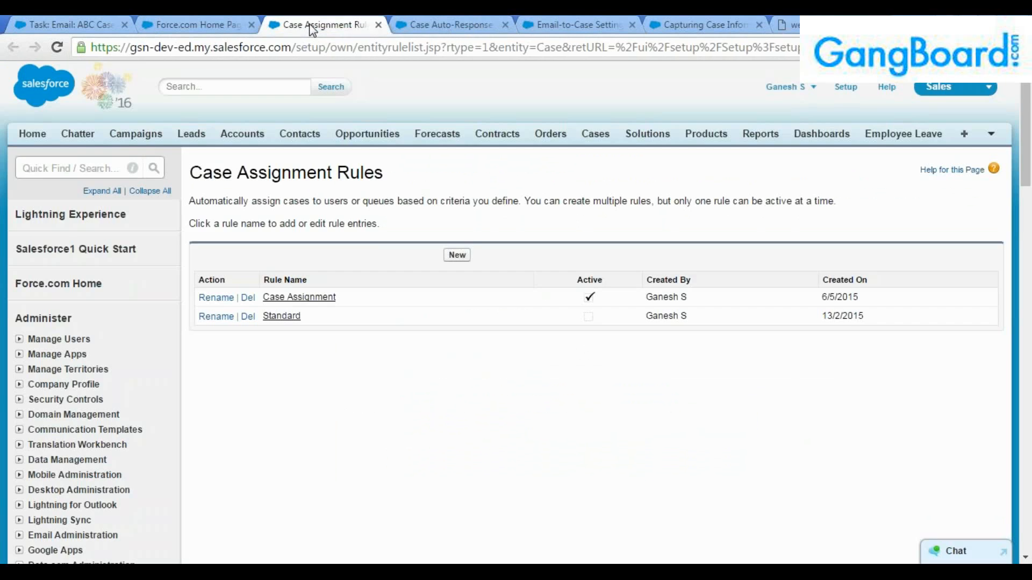
Reorder the case setup tabs and open Case Escalation Rules in its own tab.
{"action": "left_click", "coordinate": [433, 22]}
{"action": "left_click_drag", "start_coordinate": [461, 23], "coordinate": [345, 23]}
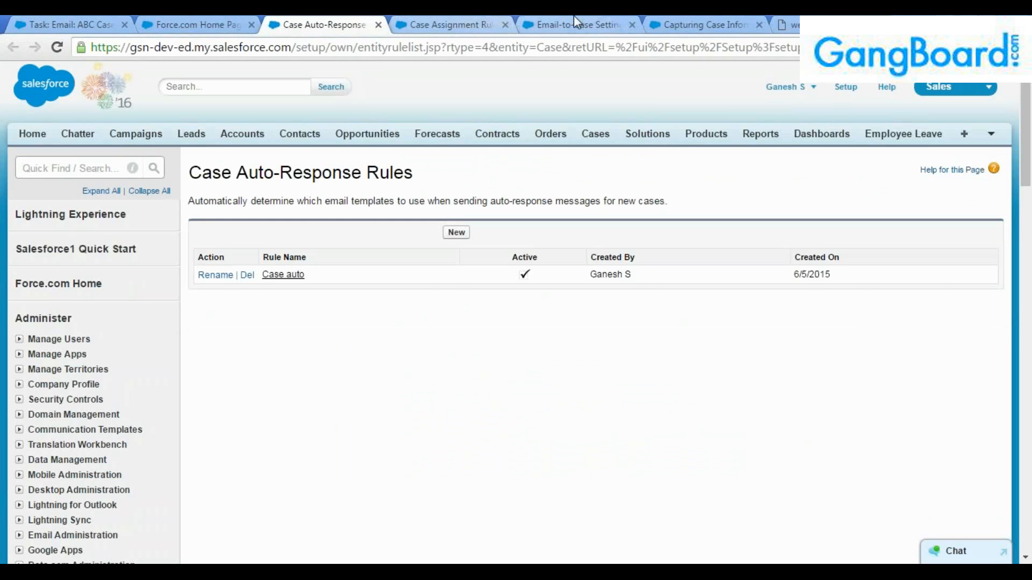
{"action": "left_click", "coordinate": [211, 25]}
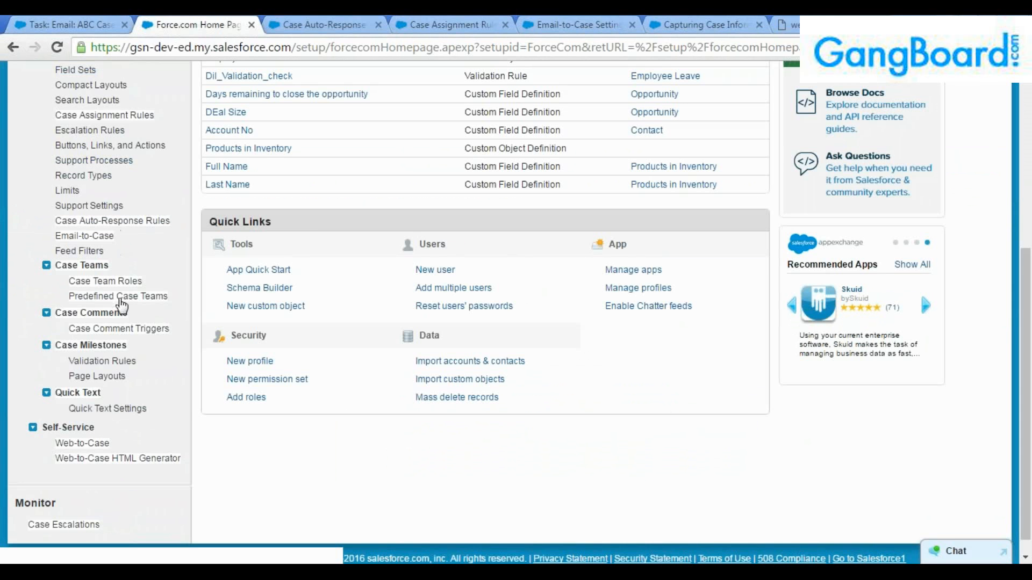
{"action": "scroll", "coordinate": [124, 405], "scroll_direction": "up", "scroll_amount": 1}
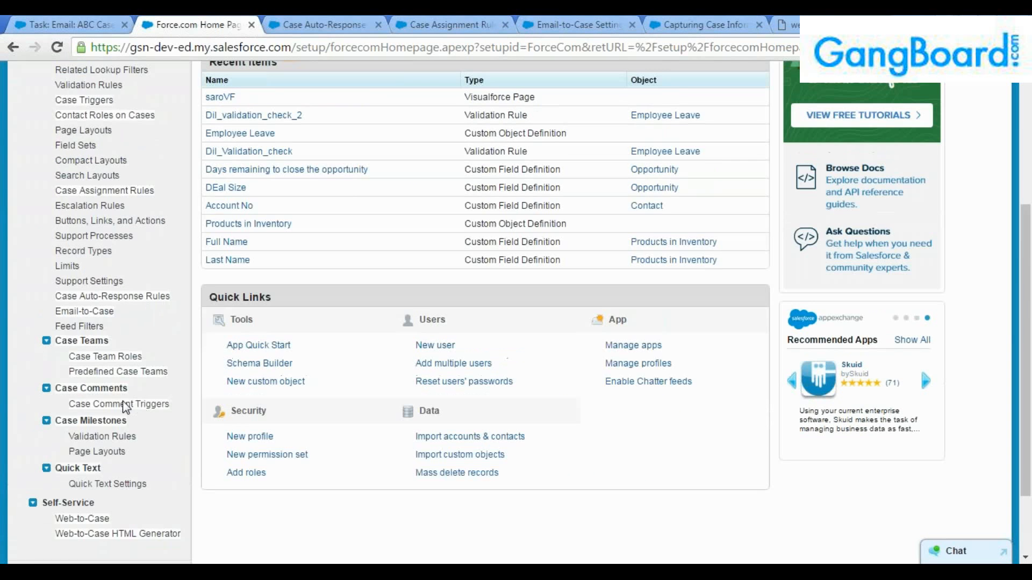
{"action": "scroll", "coordinate": [120, 311], "scroll_direction": "up", "scroll_amount": 1}
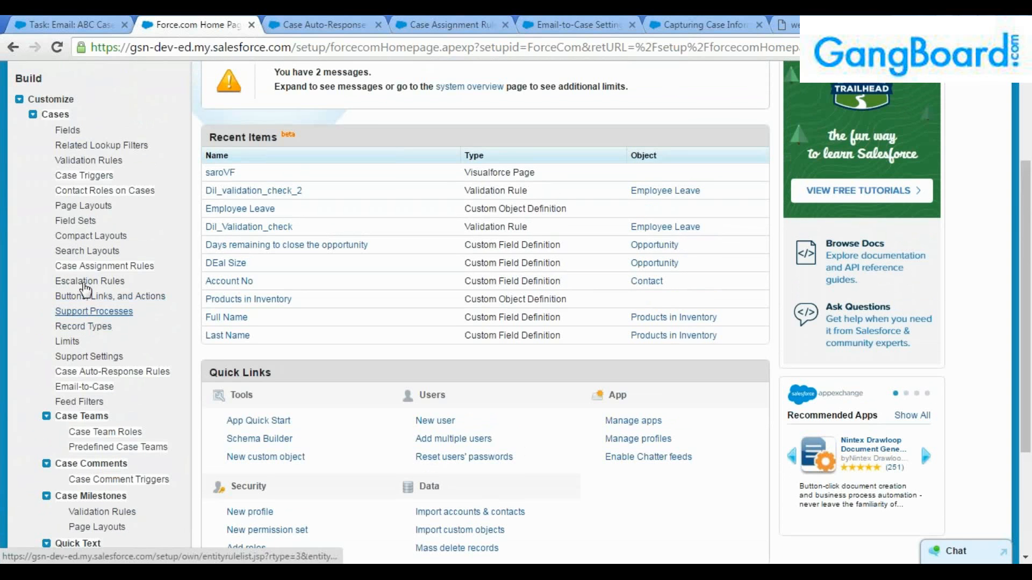
{"action": "left_click", "coordinate": [90, 281]}
{"action": "left_click_drag", "start_coordinate": [207, 23], "coordinate": [441, 22]}
{"action": "left_click", "coordinate": [178, 24]}
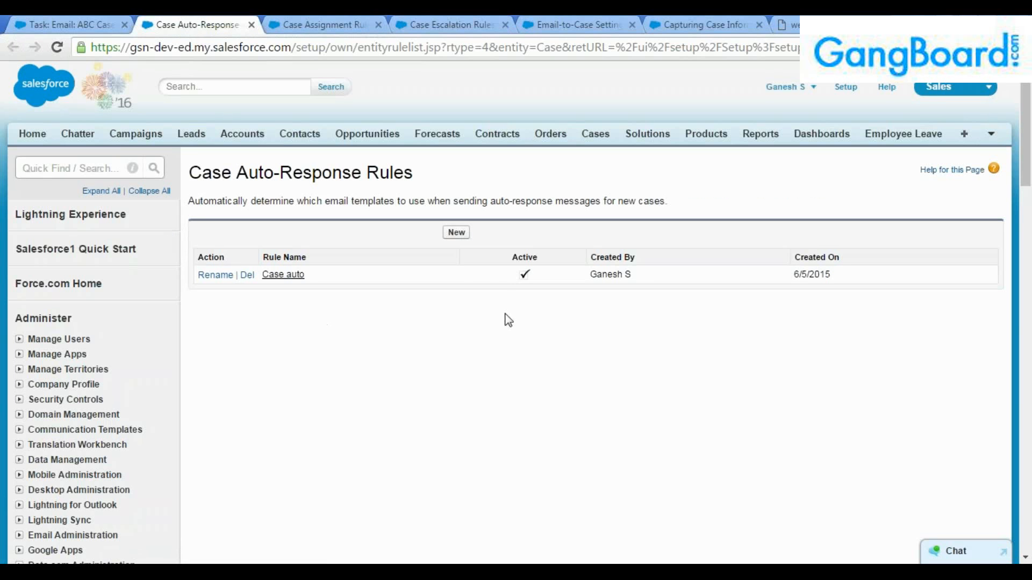
Create the active auto-response rule 'Dil suto case response' and open its detail page.
{"action": "left_click", "coordinate": [456, 232]}
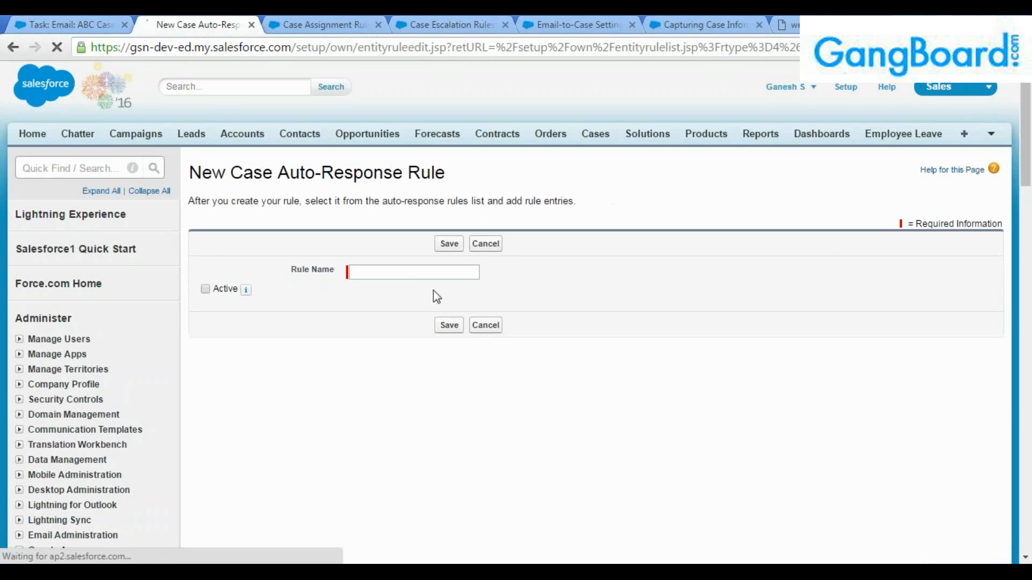
{"action": "type", "text": "Dil "}
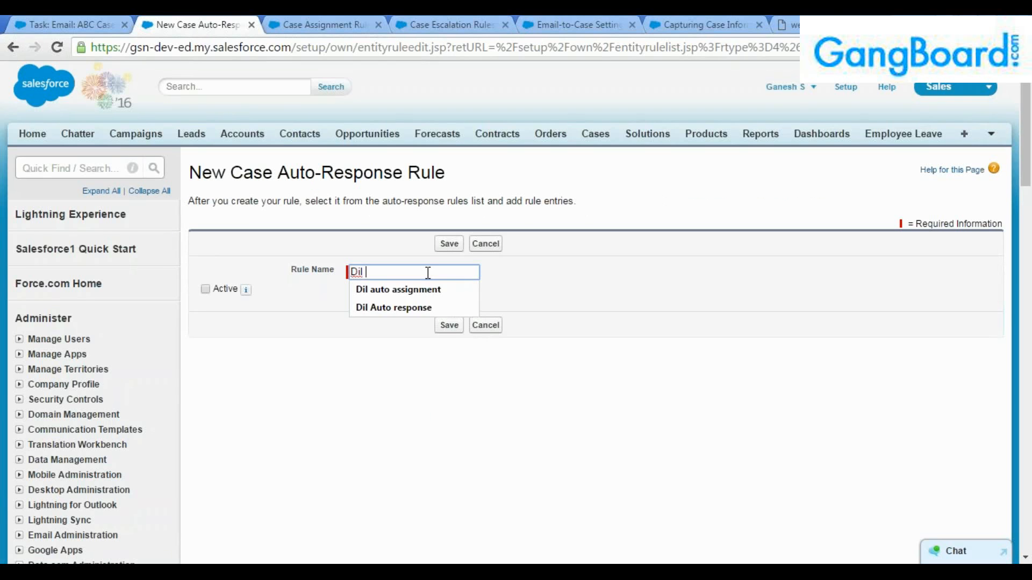
{"action": "type", "text": "suto case"}
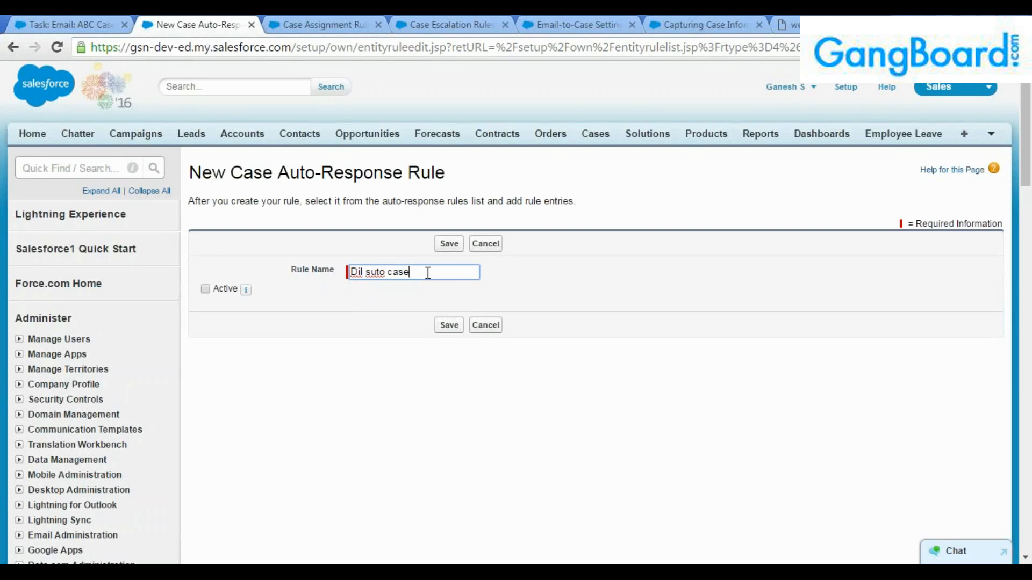
{"action": "type", "text": " response"}
{"action": "left_click", "coordinate": [205, 290]}
{"action": "left_click", "coordinate": [449, 244]}
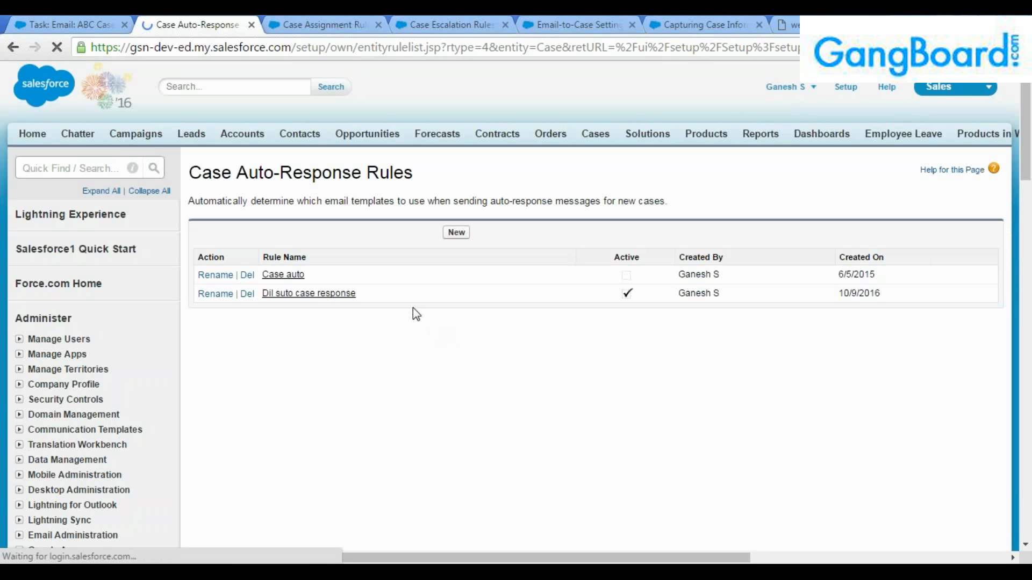
{"action": "left_click", "coordinate": [311, 294]}
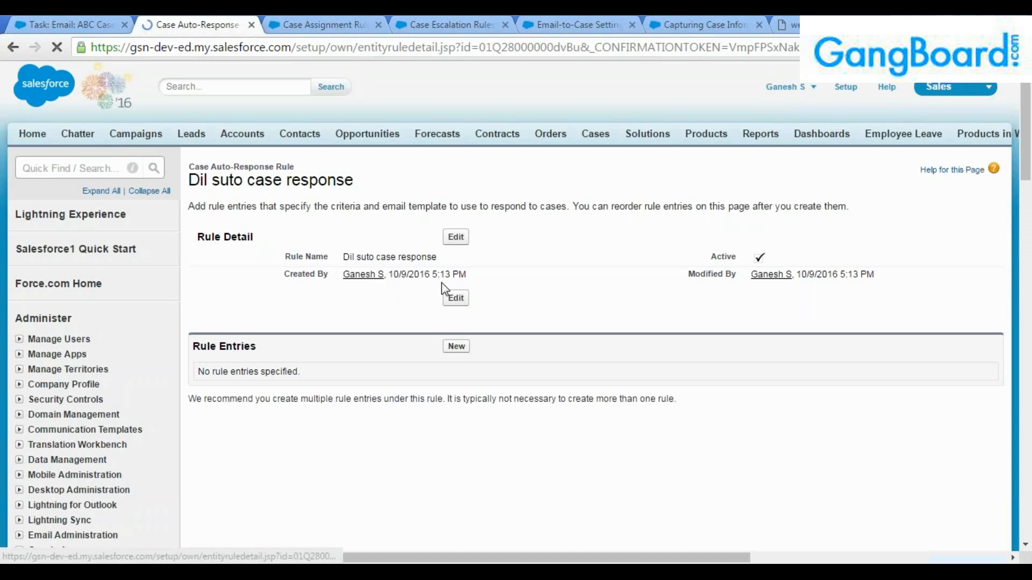
Start a new rule entry and check the Case Reason and Priority choices on the web form.
{"action": "left_click", "coordinate": [456, 346]}
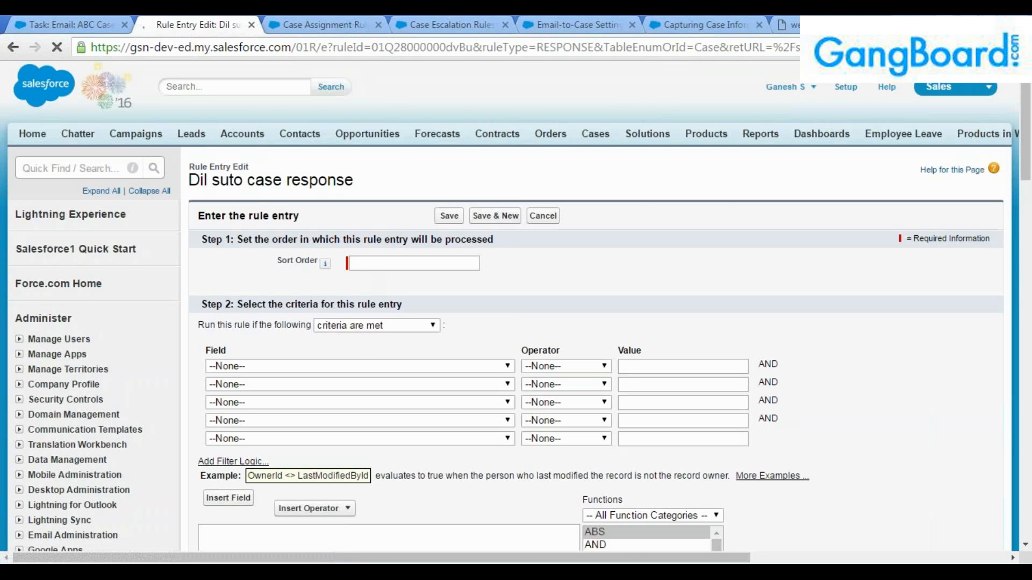
{"action": "left_click", "coordinate": [359, 367]}
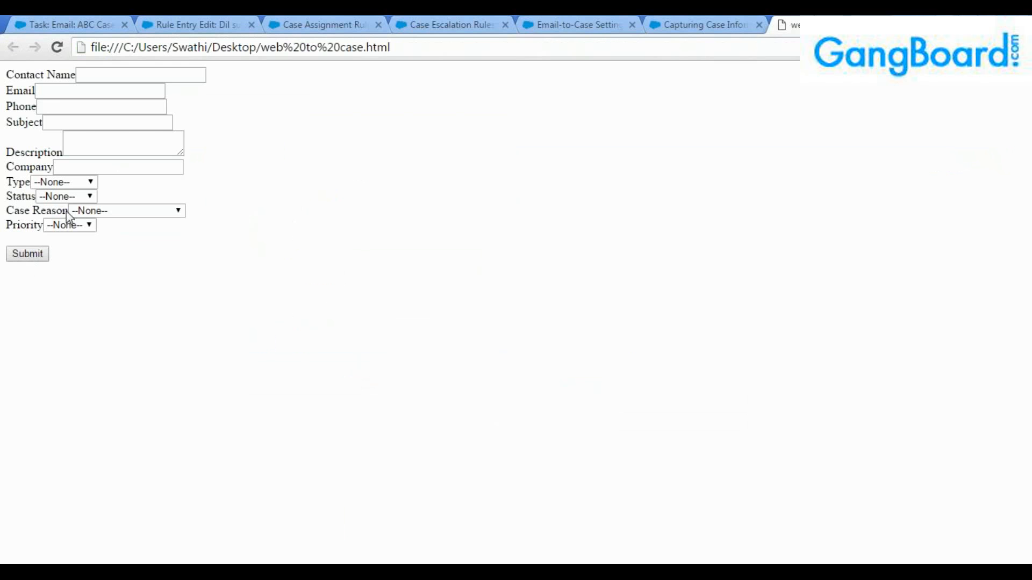
{"action": "left_click", "coordinate": [97, 211]}
{"action": "left_click", "coordinate": [97, 212]}
{"action": "left_click", "coordinate": [80, 225]}
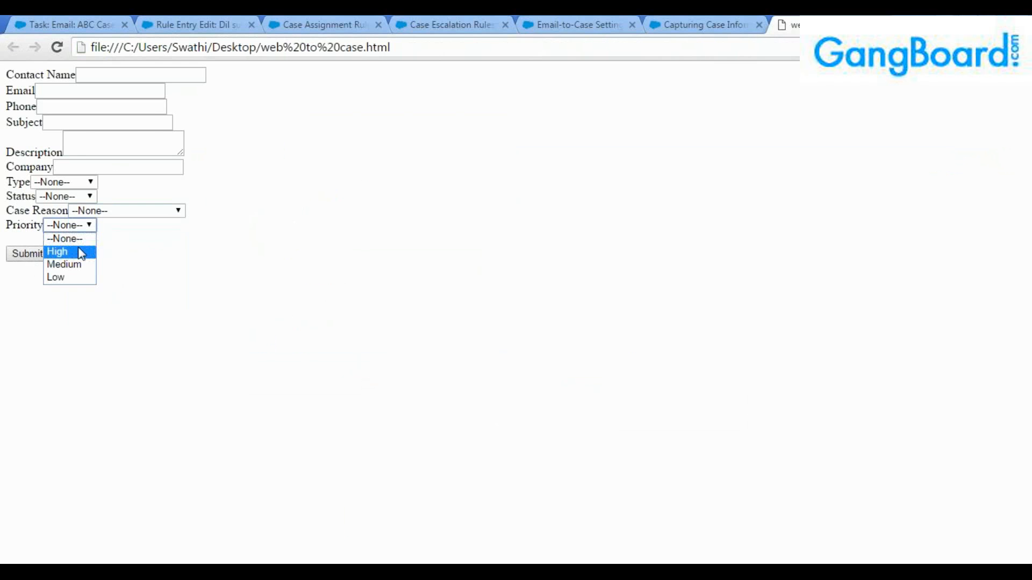
{"action": "left_click", "coordinate": [312, 274]}
{"action": "left_click", "coordinate": [158, 22]}
Set the entry's criterion to Case: Priority equals High.
{"action": "left_click", "coordinate": [380, 368]}
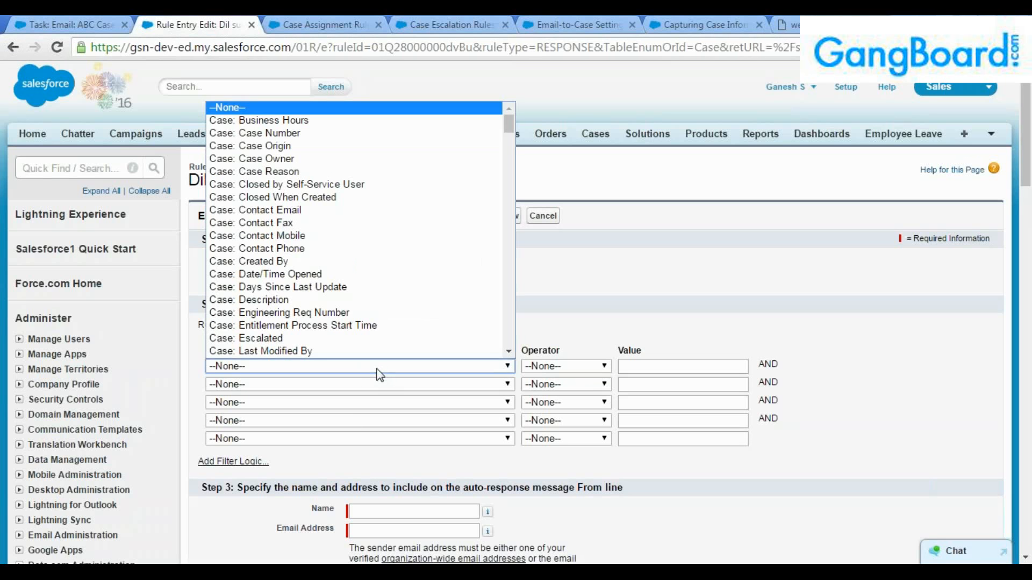
{"action": "scroll", "coordinate": [362, 350], "scroll_direction": "down", "scroll_amount": 3}
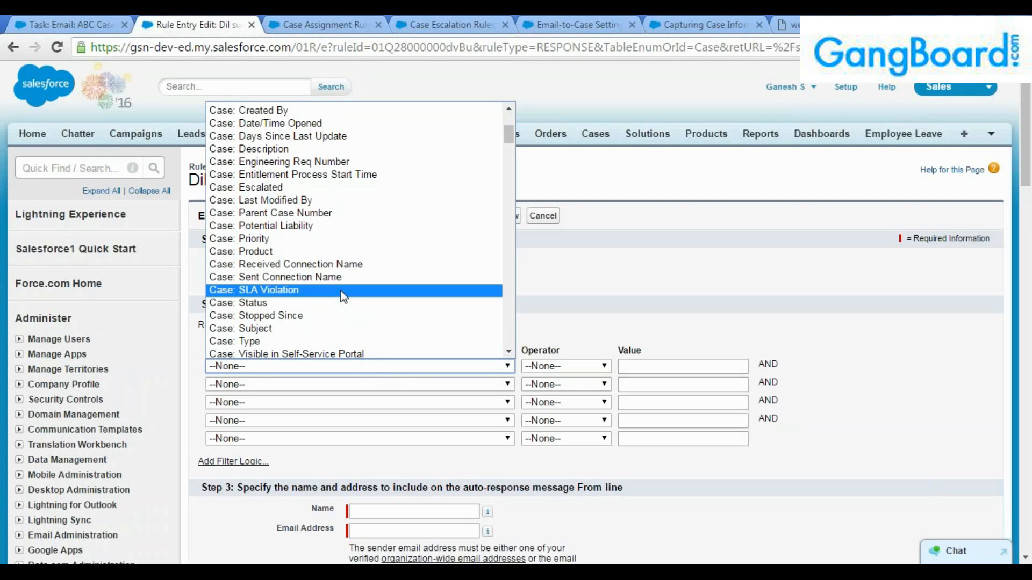
{"action": "left_click", "coordinate": [318, 241]}
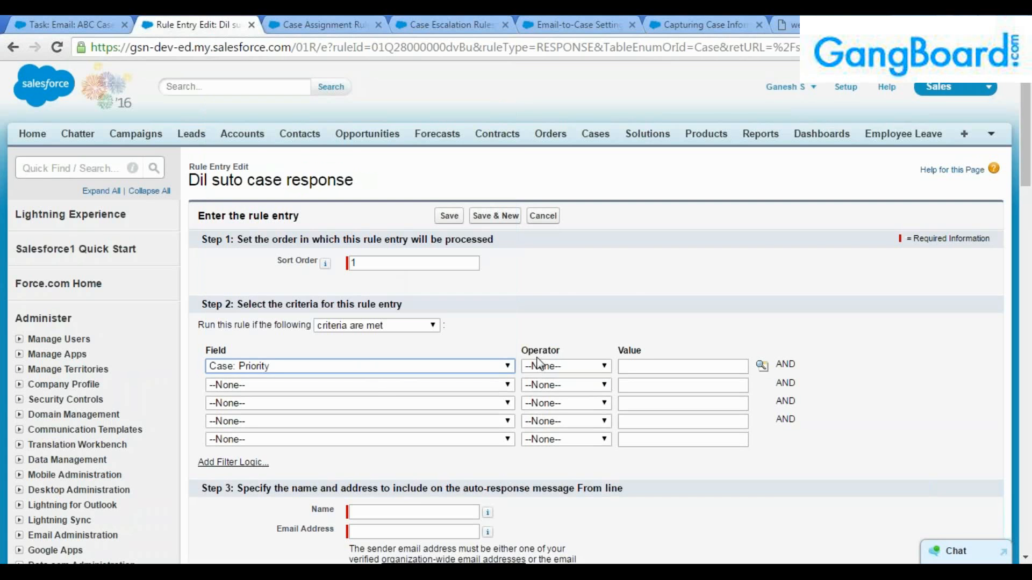
{"action": "left_click", "coordinate": [540, 367]}
{"action": "left_click", "coordinate": [556, 392]}
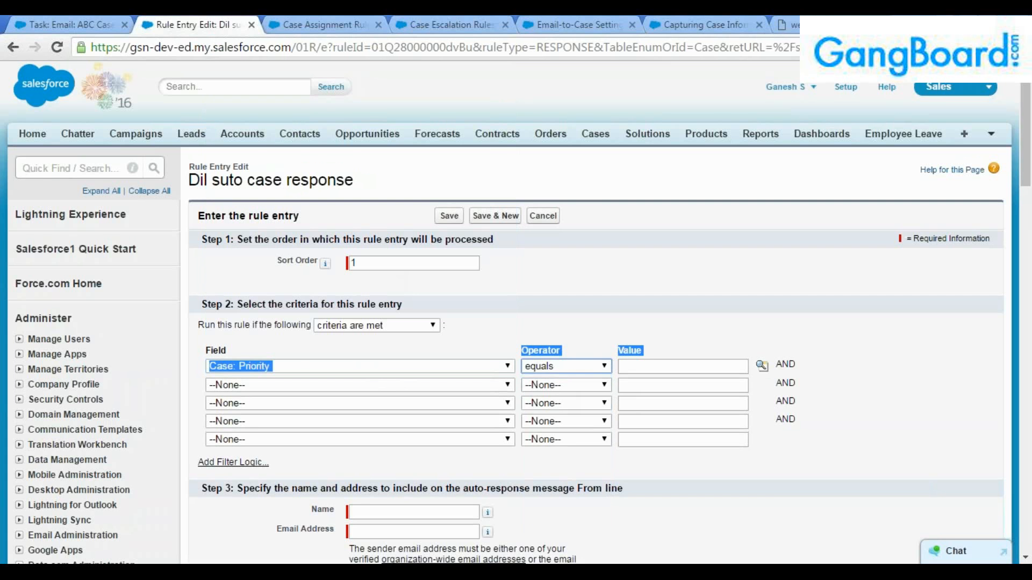
{"action": "left_click", "coordinate": [762, 366]}
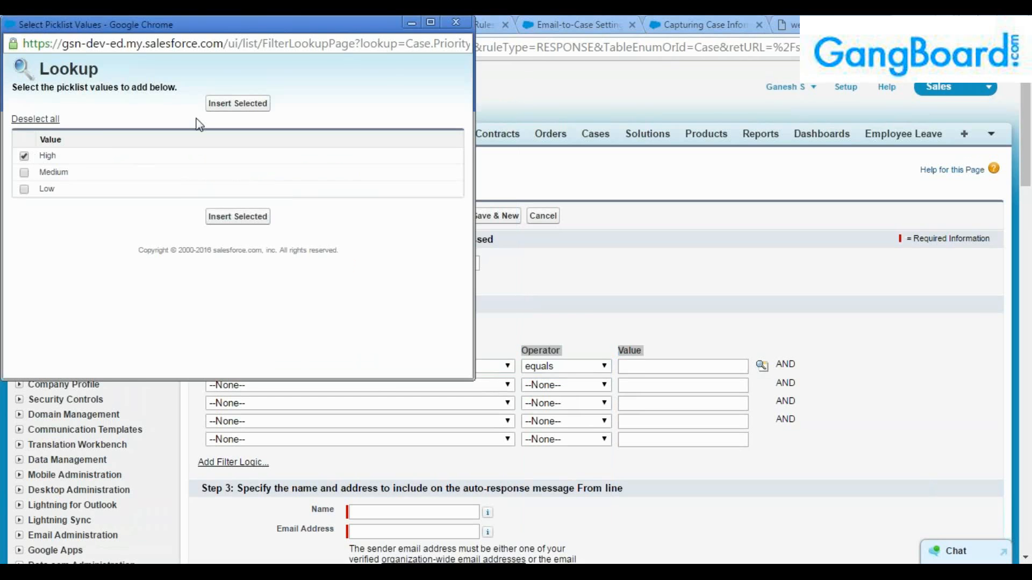
{"action": "left_click", "coordinate": [237, 103]}
{"action": "left_click", "coordinate": [323, 366]}
{"action": "left_click", "coordinate": [583, 304]}
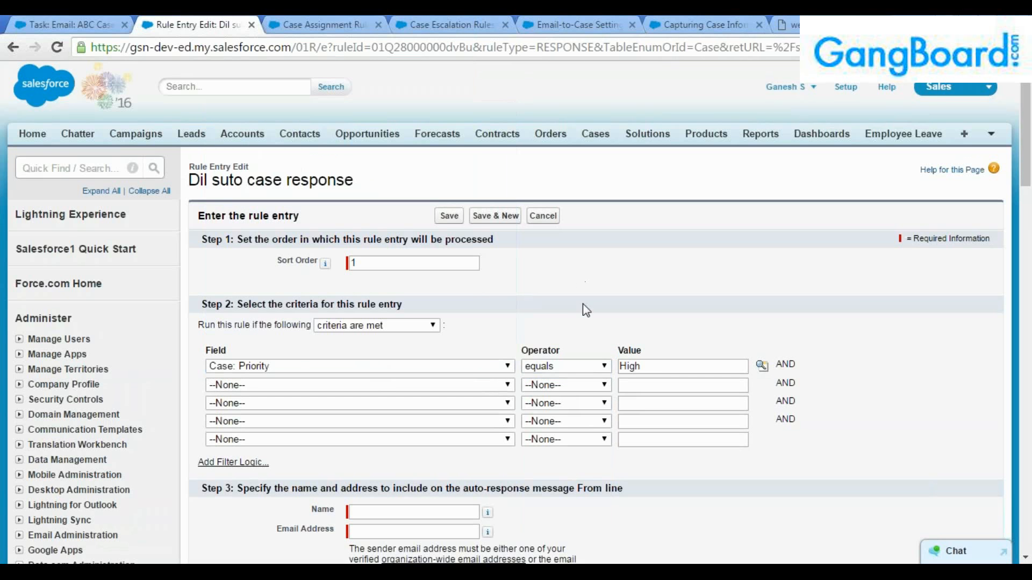
Enter the sender's name and pick the suggested sender e-mail address.
{"action": "scroll", "coordinate": [578, 396], "scroll_direction": "down", "scroll_amount": 3}
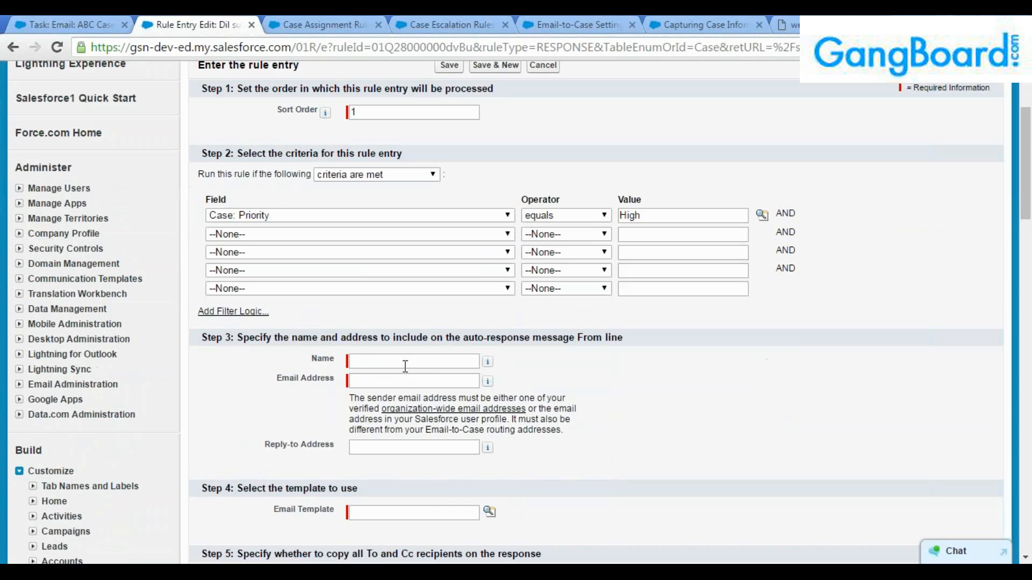
{"action": "left_click", "coordinate": [441, 373]}
{"action": "type", "text": "Ganesh"}
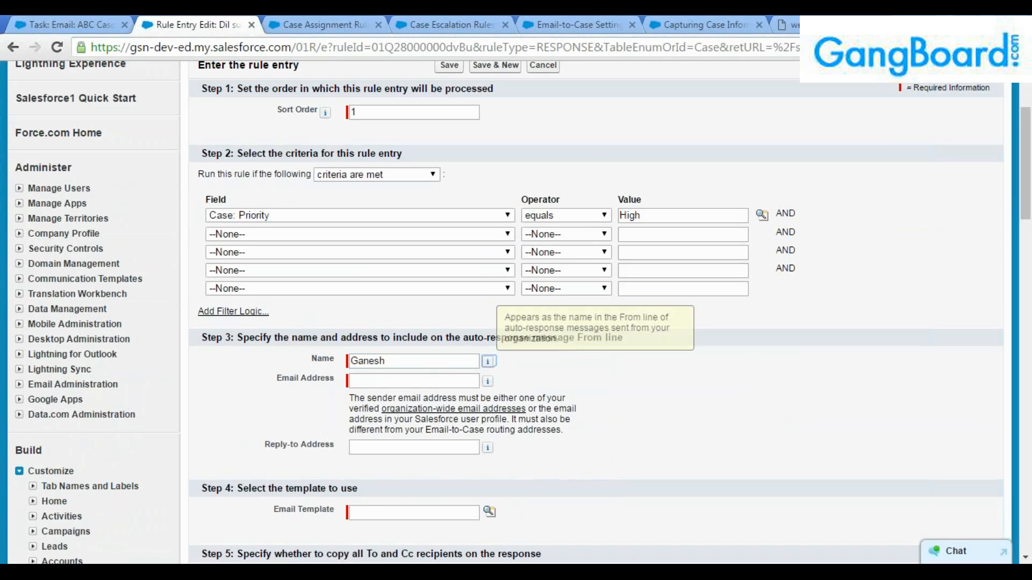
{"action": "left_click", "coordinate": [442, 378]}
{"action": "type", "text": "g"}
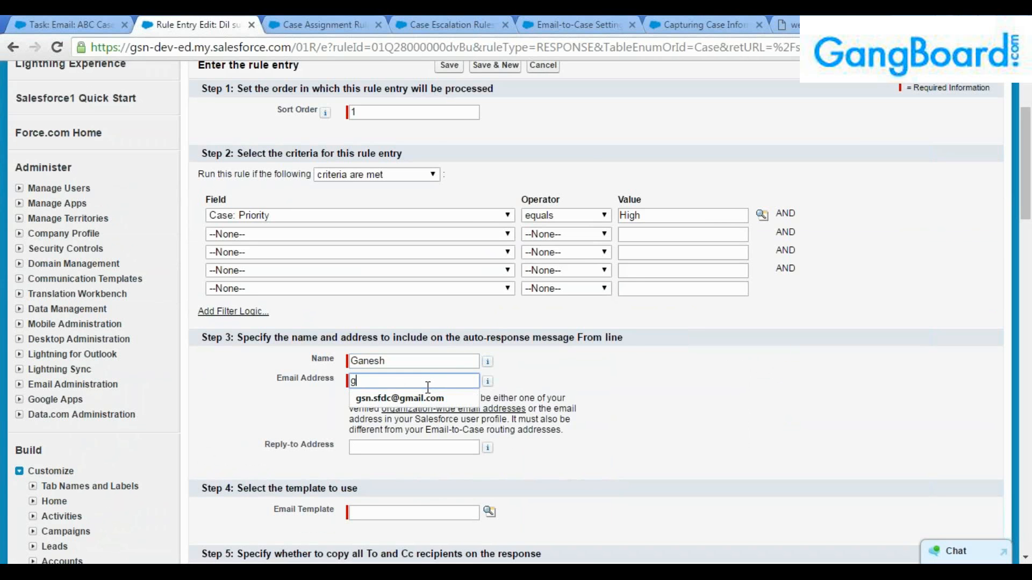
{"action": "left_click", "coordinate": [430, 398]}
{"action": "left_click", "coordinate": [389, 449]}
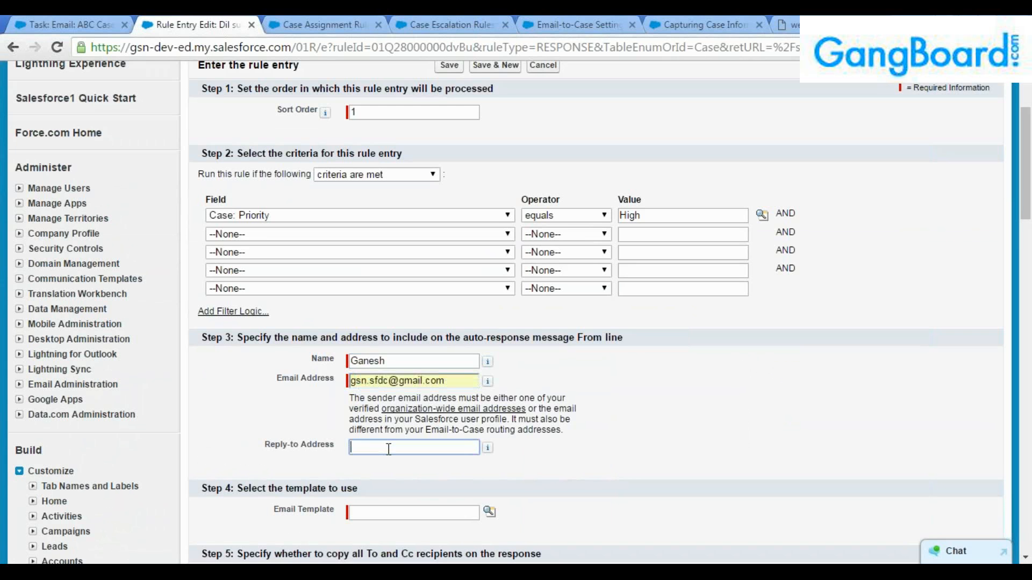
Choose the Support: Case Response e-mail template from the template lookup.
{"action": "scroll", "coordinate": [389, 448], "scroll_direction": "down", "scroll_amount": 2}
{"action": "left_click", "coordinate": [451, 437]}
{"action": "left_click", "coordinate": [489, 436]}
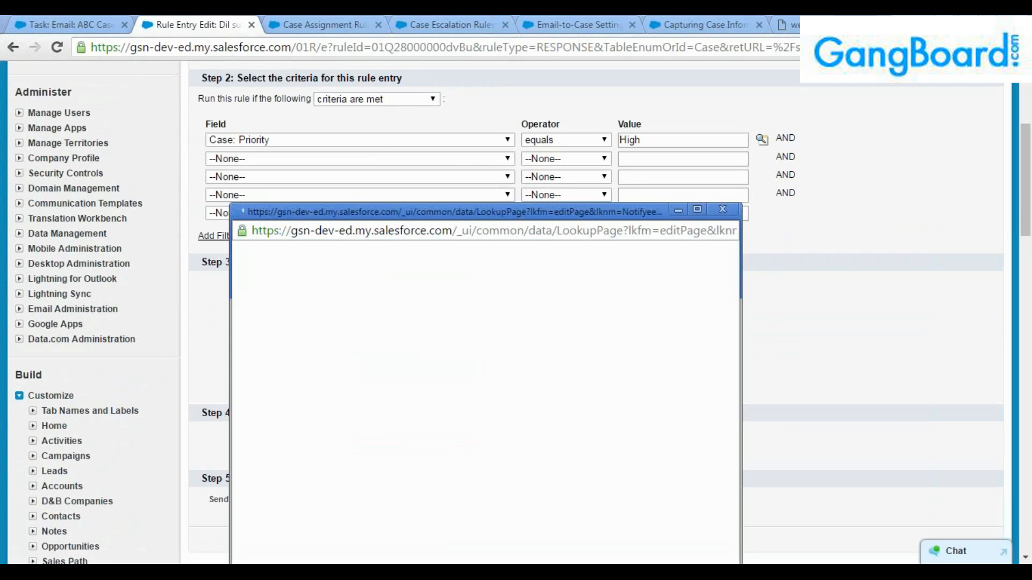
{"action": "left_click", "coordinate": [697, 209]}
{"action": "scroll", "coordinate": [108, 416], "scroll_direction": "down", "scroll_amount": 3}
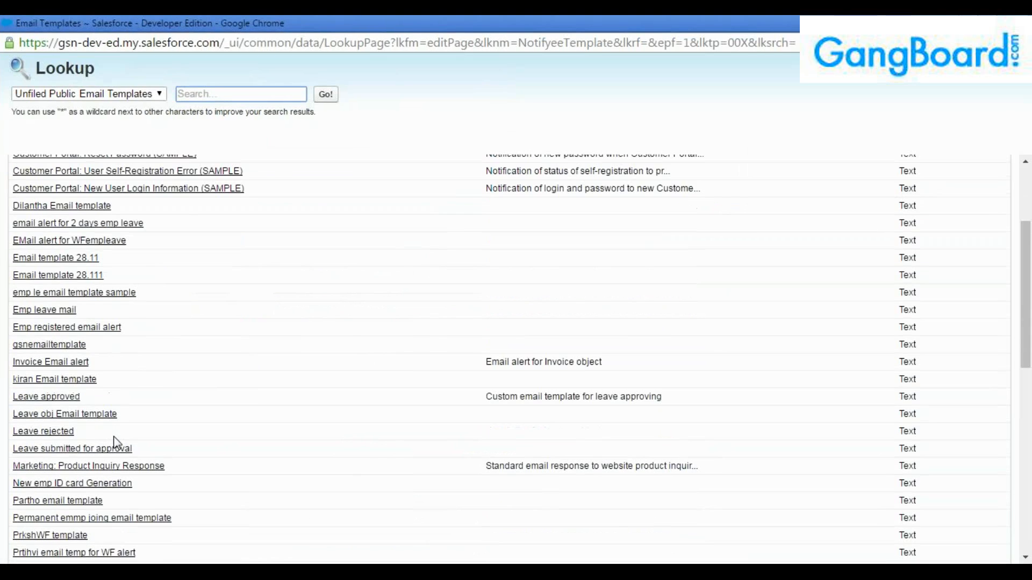
{"action": "scroll", "coordinate": [115, 445], "scroll_direction": "down", "scroll_amount": 7}
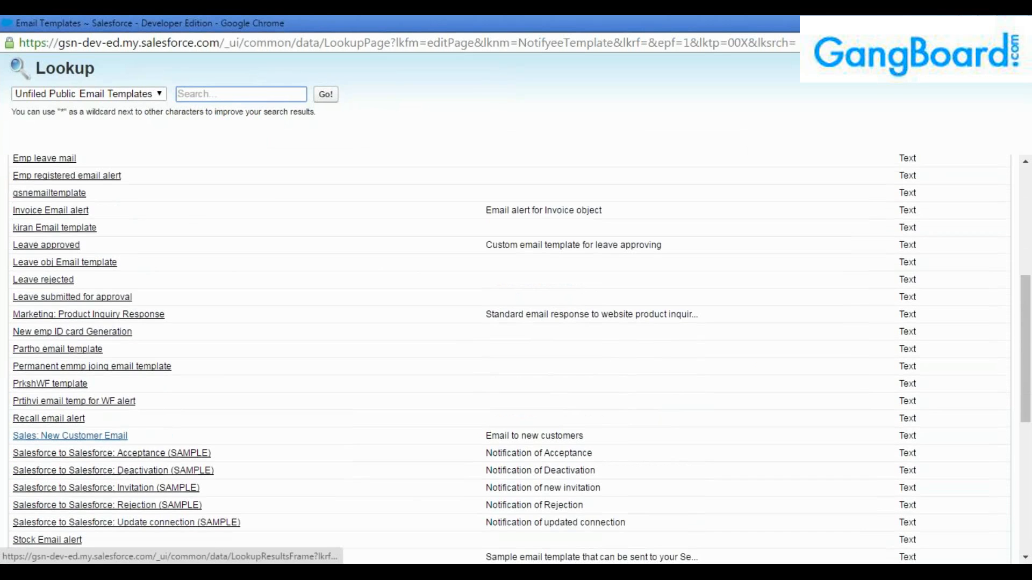
{"action": "scroll", "coordinate": [108, 419], "scroll_direction": "down", "scroll_amount": 2}
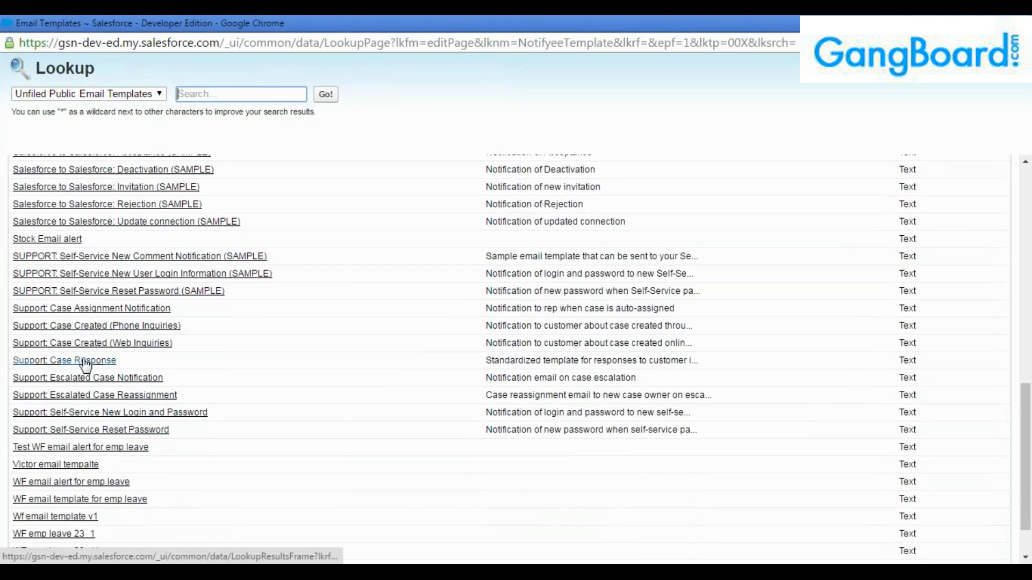
{"action": "left_click", "coordinate": [82, 361]}
{"action": "left_click", "coordinate": [608, 433]}
{"action": "scroll", "coordinate": [551, 493], "scroll_direction": "down", "scroll_amount": 2}
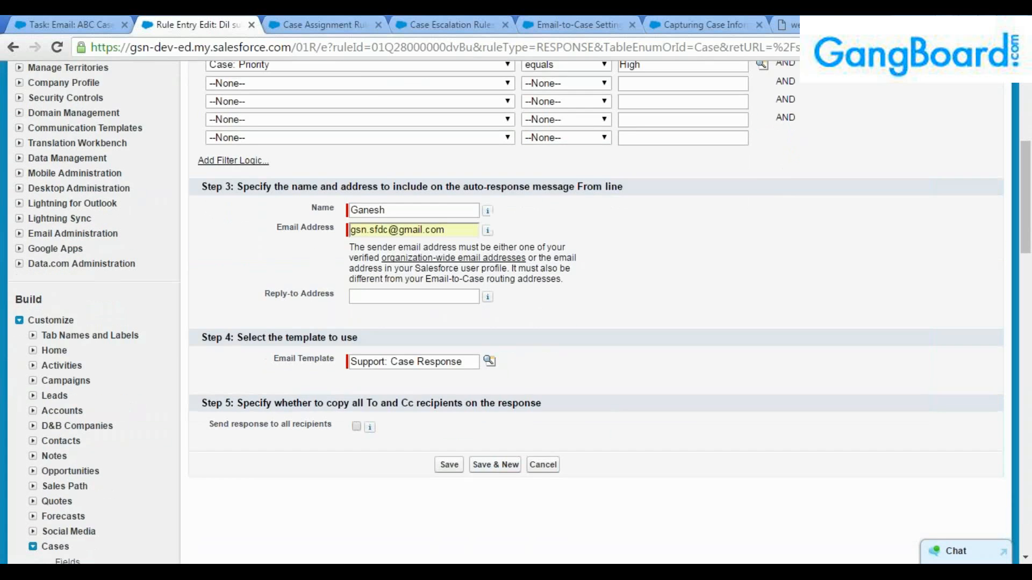
{"action": "scroll", "coordinate": [419, 434], "scroll_direction": "up", "scroll_amount": 2}
{"action": "scroll", "coordinate": [420, 432], "scroll_direction": "up", "scroll_amount": 2}
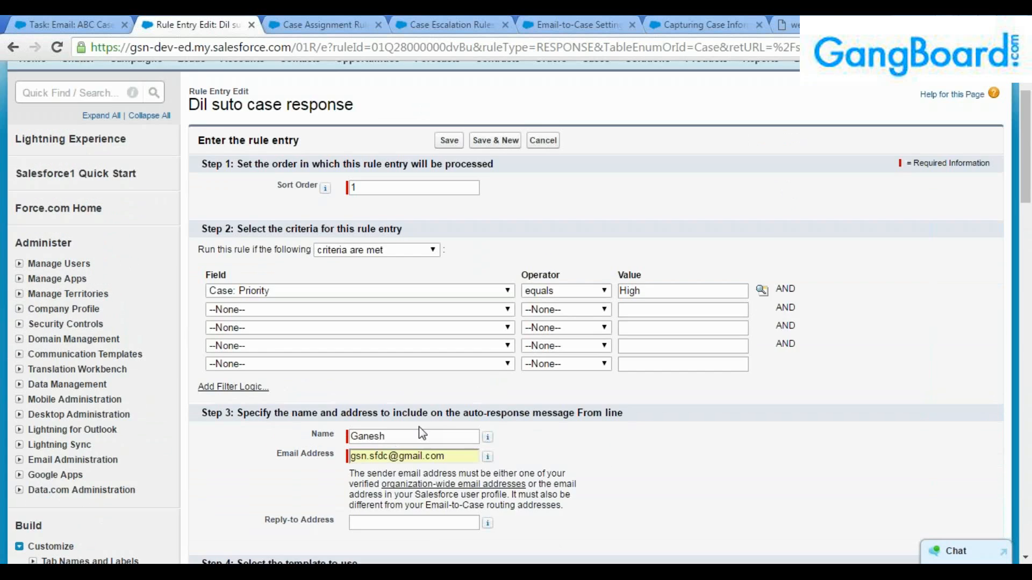
{"action": "scroll", "coordinate": [419, 434], "scroll_direction": "down", "scroll_amount": 2}
{"action": "scroll", "coordinate": [419, 434], "scroll_direction": "down", "scroll_amount": 4}
Save the rule entry and review the Invalid Data error on the sender e-mail address.
{"action": "left_click", "coordinate": [451, 389]}
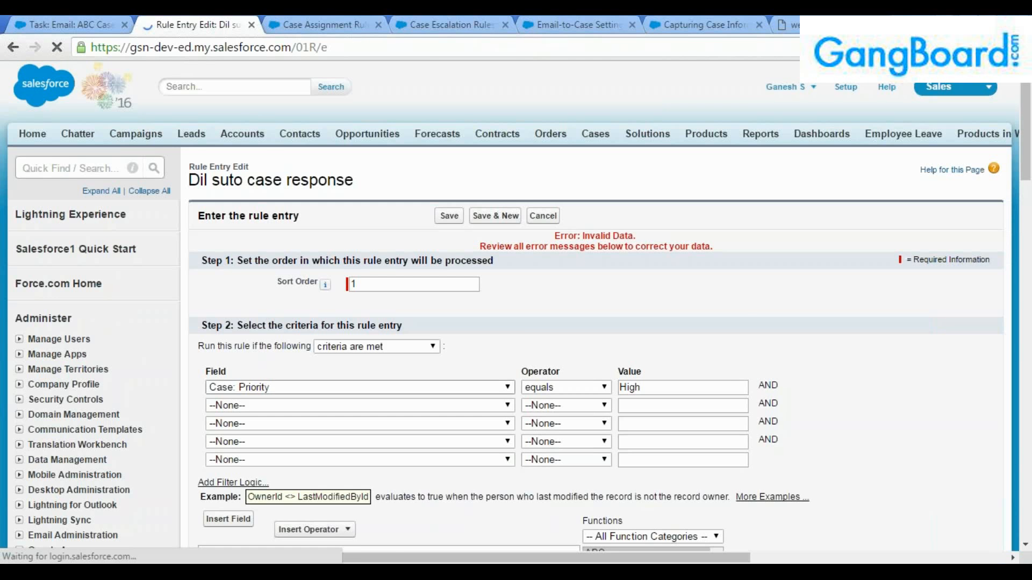
{"action": "scroll", "coordinate": [516, 312], "scroll_direction": "down", "scroll_amount": 3}
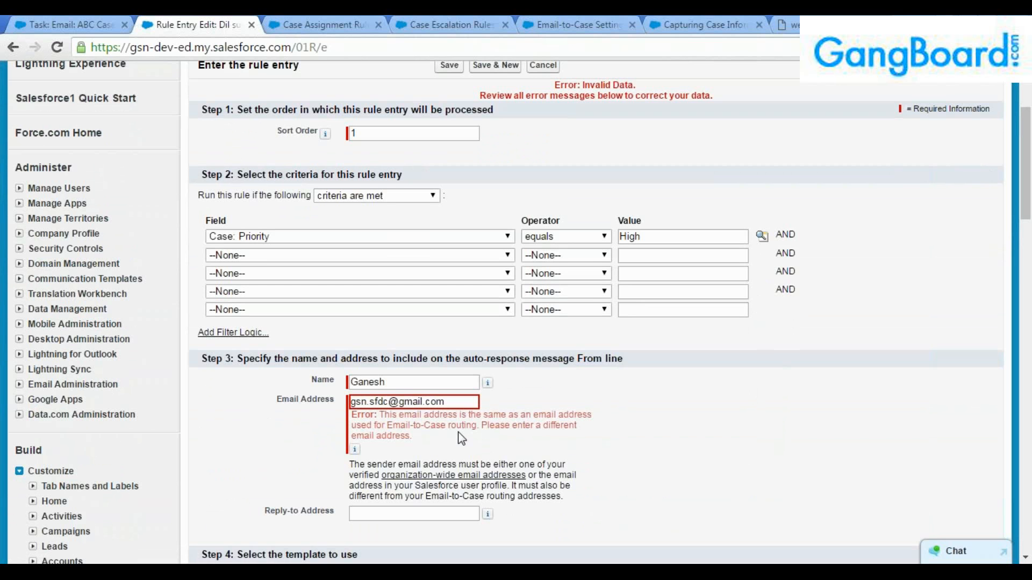
{"action": "scroll", "coordinate": [461, 438], "scroll_direction": "up", "scroll_amount": 3}
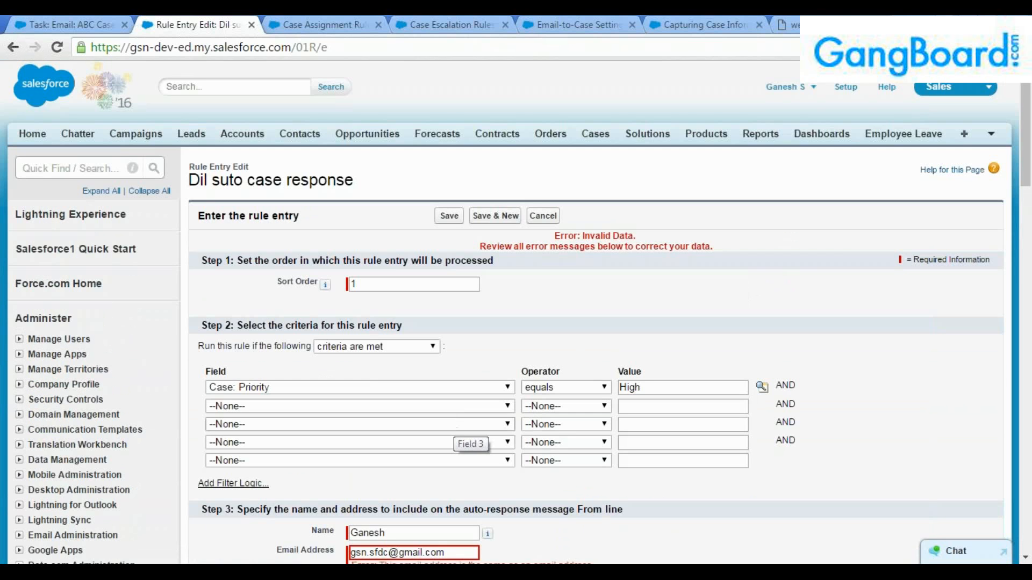
{"action": "scroll", "coordinate": [461, 437], "scroll_direction": "down", "scroll_amount": 3}
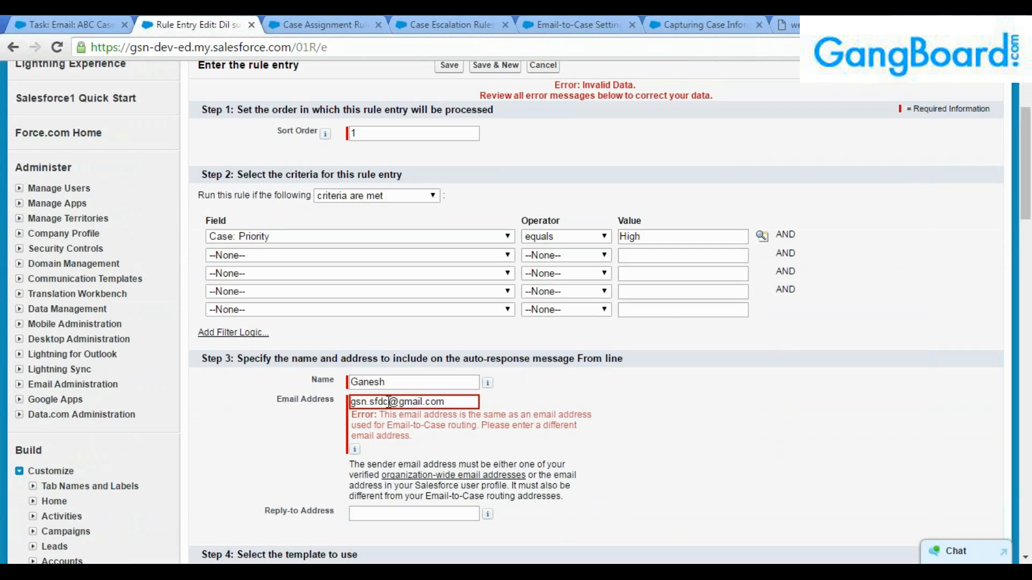
Replace the user part of the sender address and resubmit the rule entry.
{"action": "left_click_drag", "start_coordinate": [389, 402], "coordinate": [293, 404]}
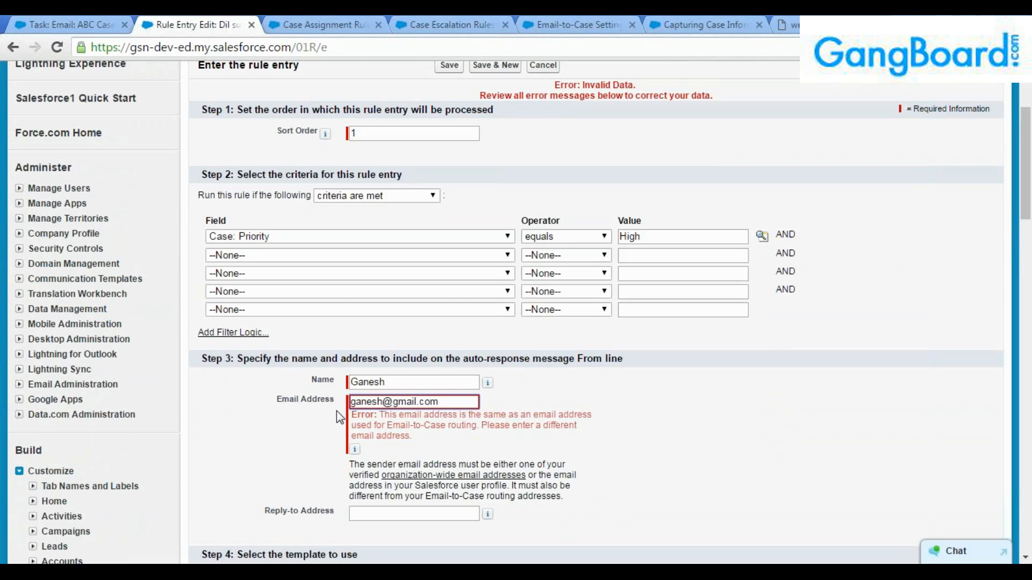
{"action": "scroll", "coordinate": [336, 411], "scroll_direction": "up", "scroll_amount": 3}
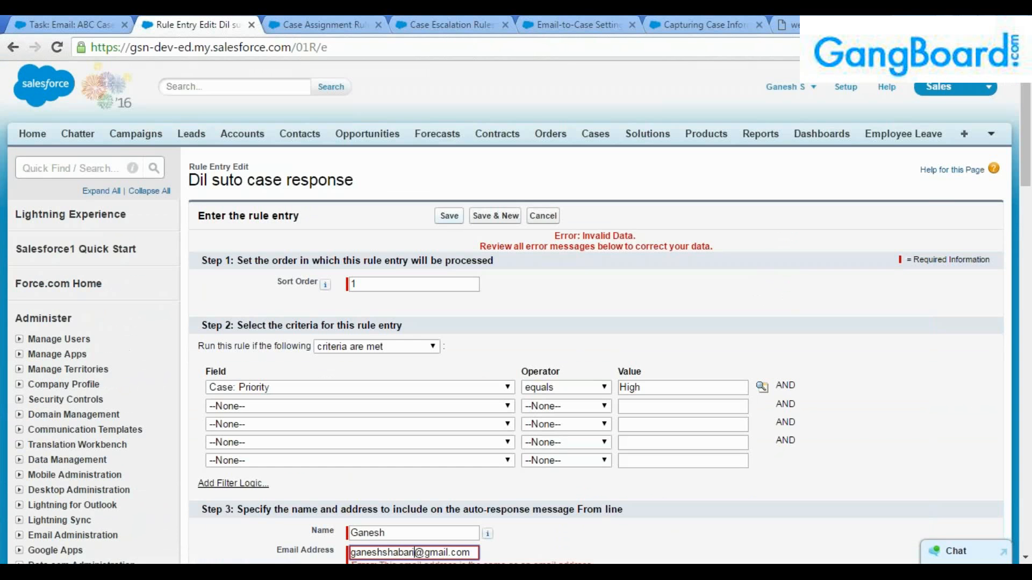
{"action": "left_click", "coordinate": [449, 216]}
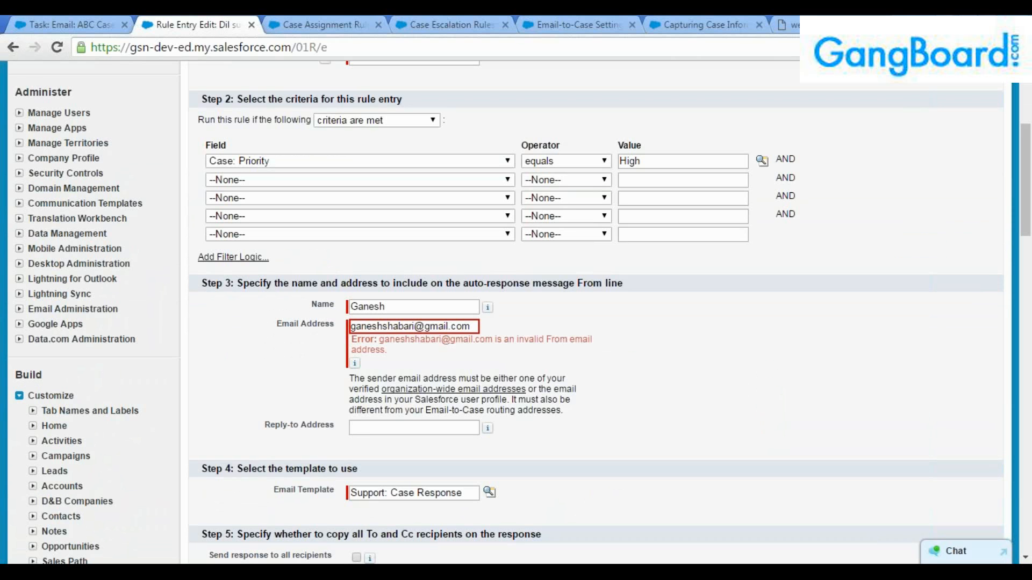
Look up the administrator user's registered e-mail address under Setup Users.
{"action": "left_click", "coordinate": [317, 24]}
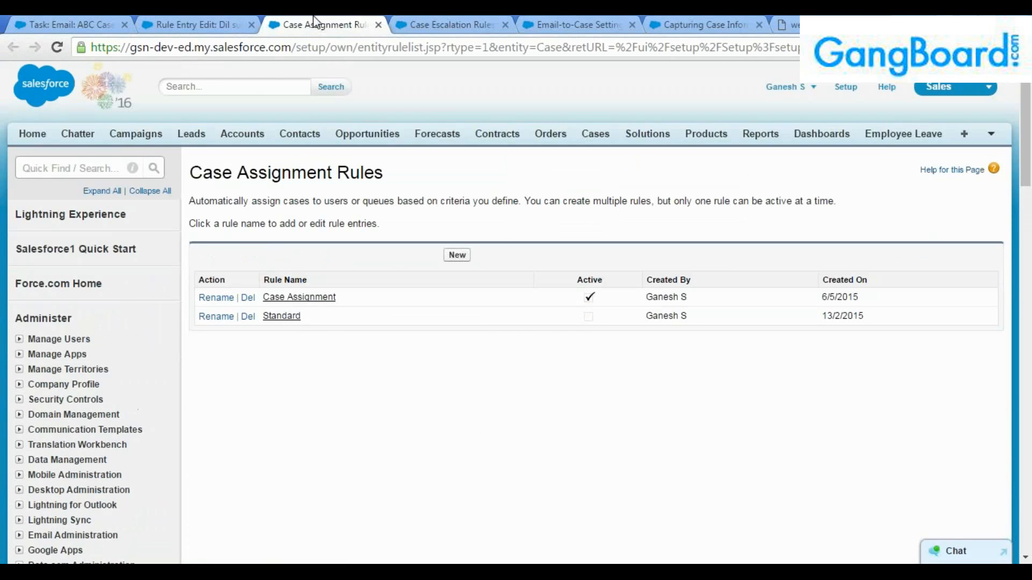
{"action": "left_click", "coordinate": [59, 24]}
{"action": "scroll", "coordinate": [252, 320], "scroll_direction": "up", "scroll_amount": 3}
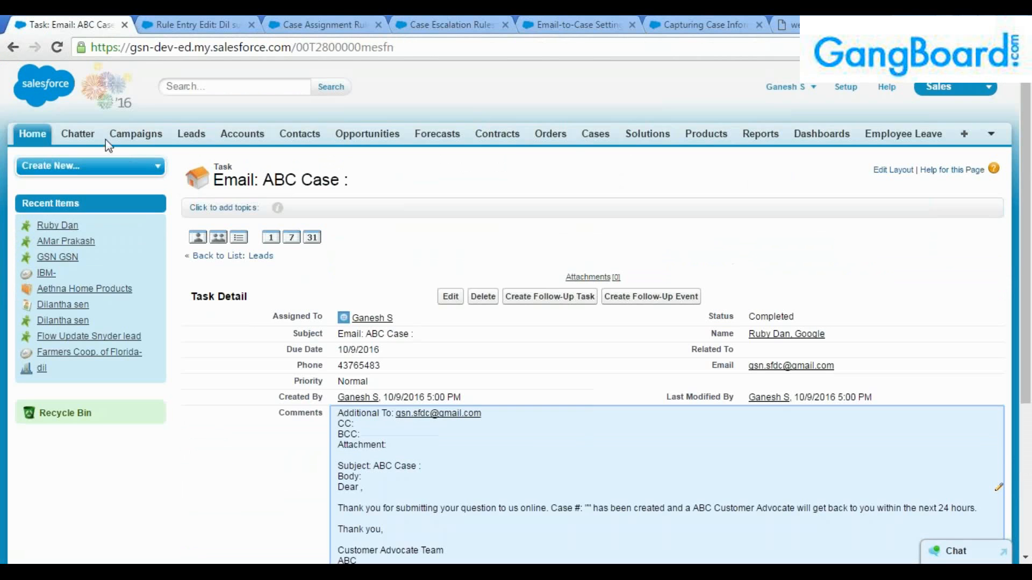
{"action": "left_click", "coordinate": [844, 86]}
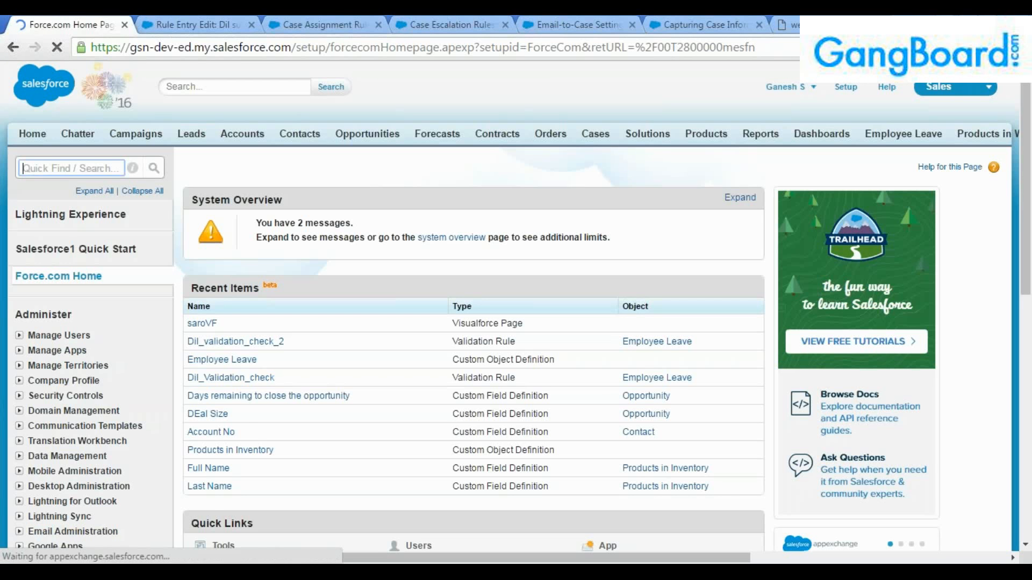
{"action": "type", "text": "users"}
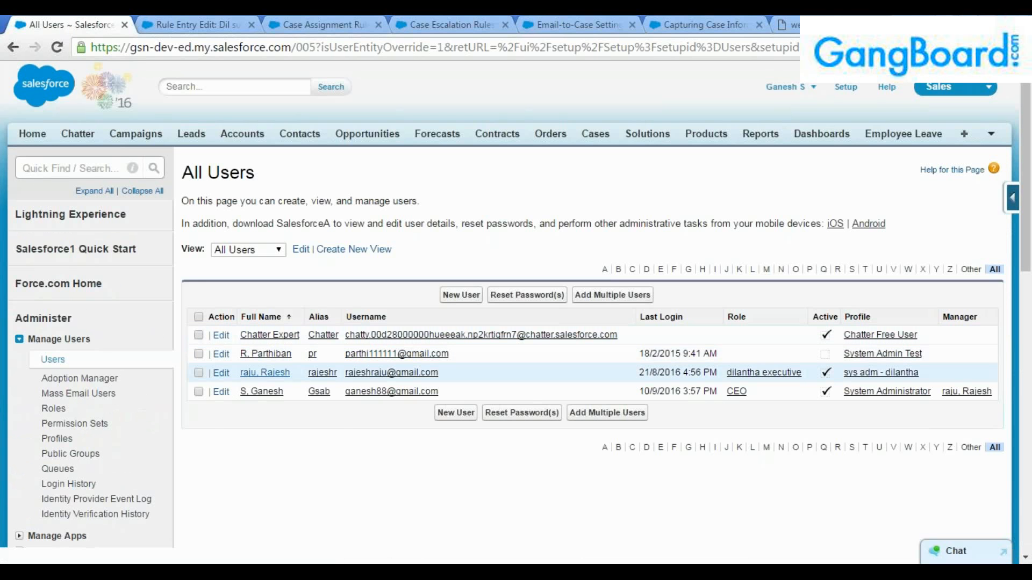
{"action": "left_click", "coordinate": [262, 391]}
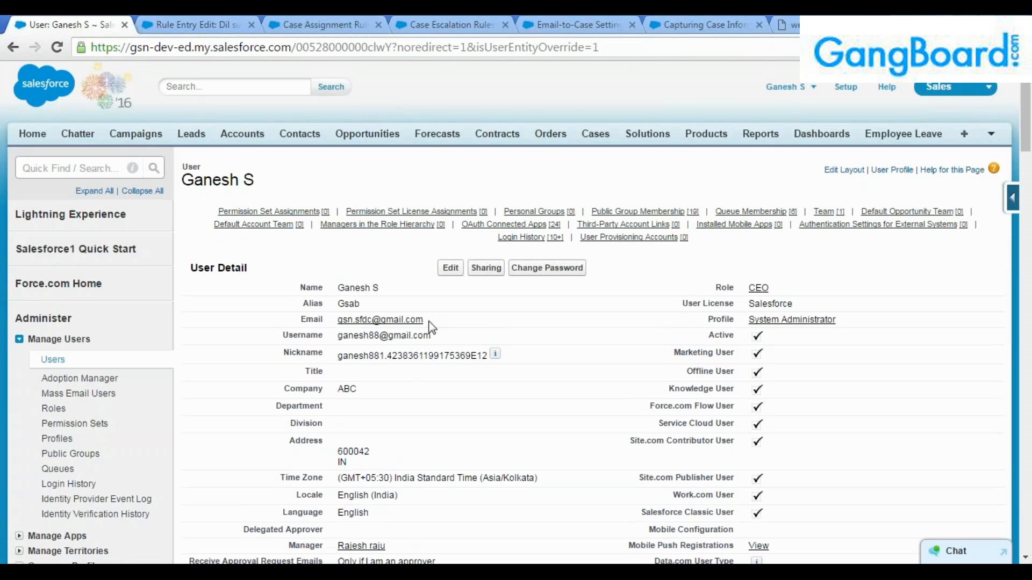
{"action": "triple_click", "coordinate": [336, 320]}
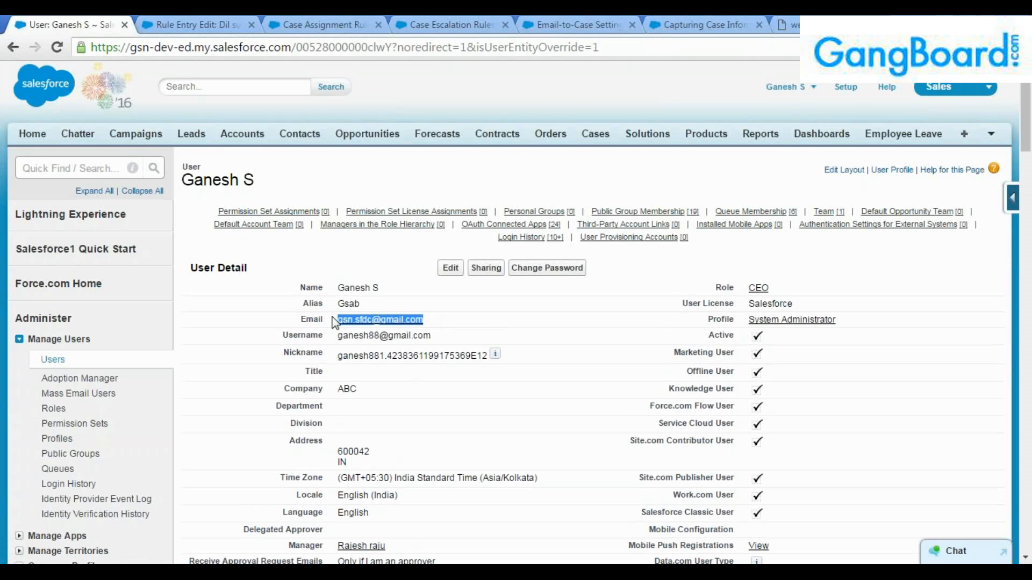
Enter the administrator's registered e-mail as the sender address and save the entry again.
{"action": "left_click", "coordinate": [297, 21]}
{"action": "left_click", "coordinate": [258, 22]}
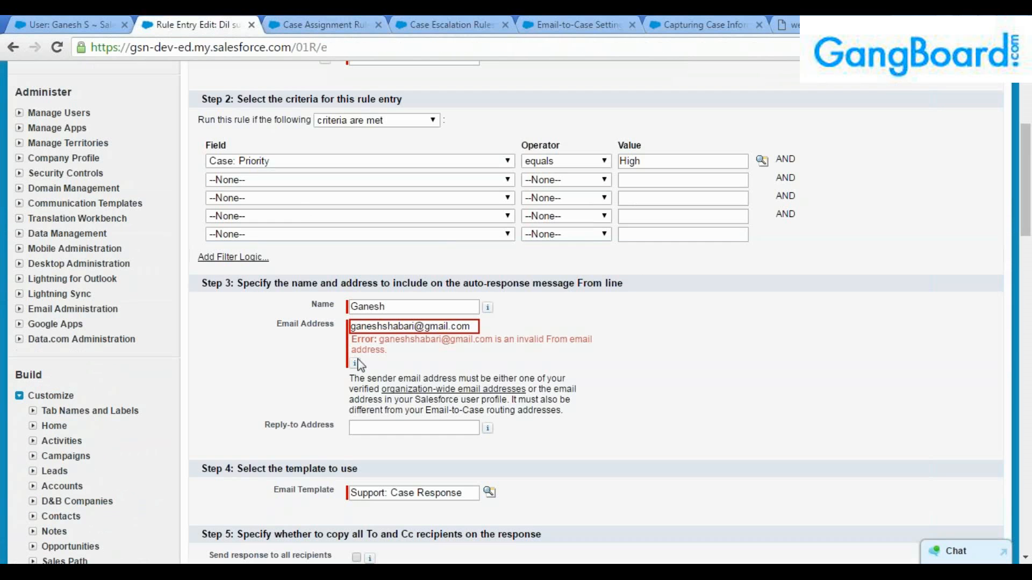
{"action": "left_click_drag", "start_coordinate": [474, 327], "coordinate": [339, 321]}
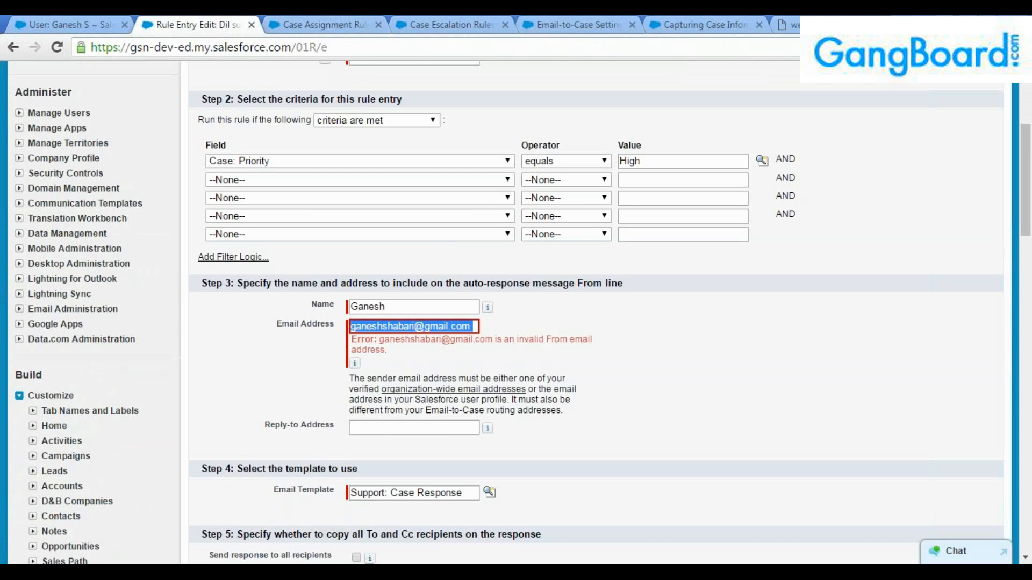
{"action": "left_click_drag", "start_coordinate": [472, 327], "coordinate": [190, 320]}
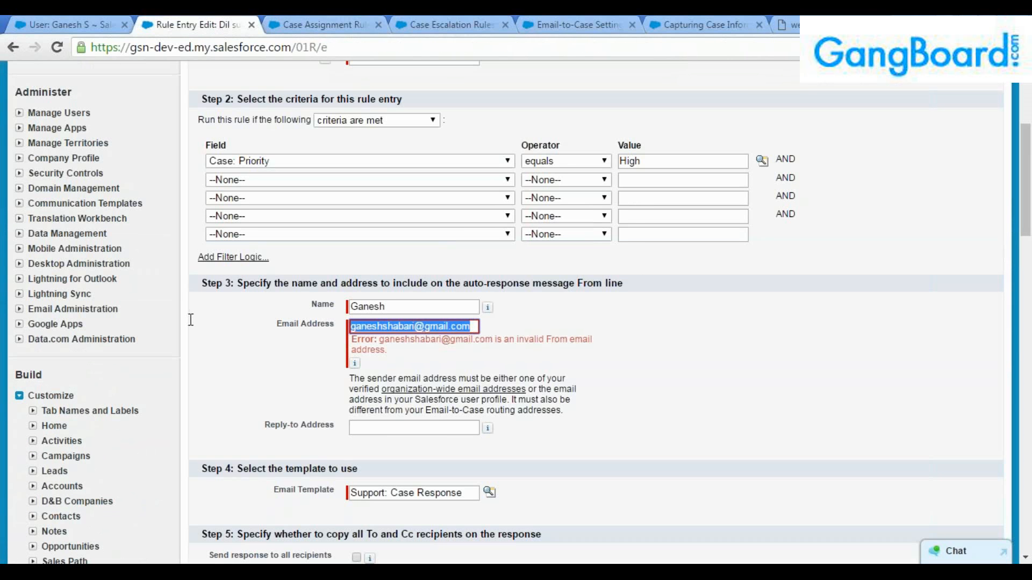
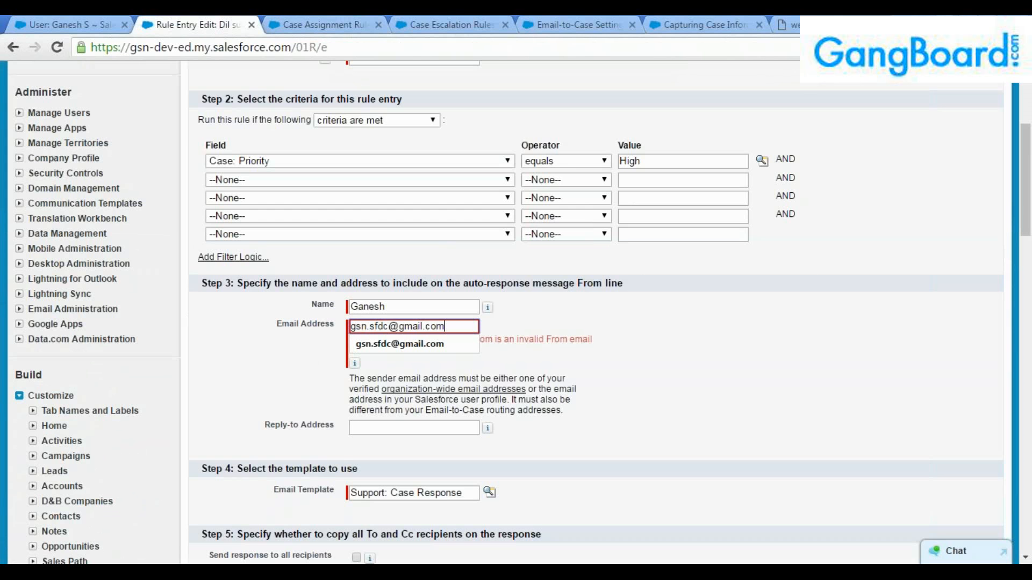
{"action": "scroll", "coordinate": [555, 391], "scroll_direction": "up", "scroll_amount": 5}
{"action": "left_click", "coordinate": [449, 216]}
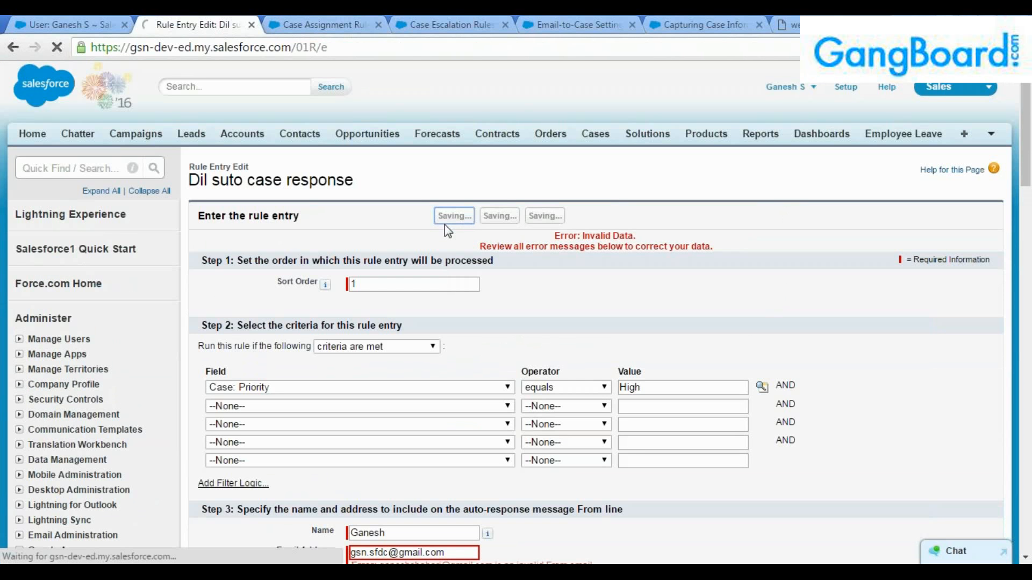
{"action": "scroll", "coordinate": [463, 393], "scroll_direction": "down", "scroll_amount": 5}
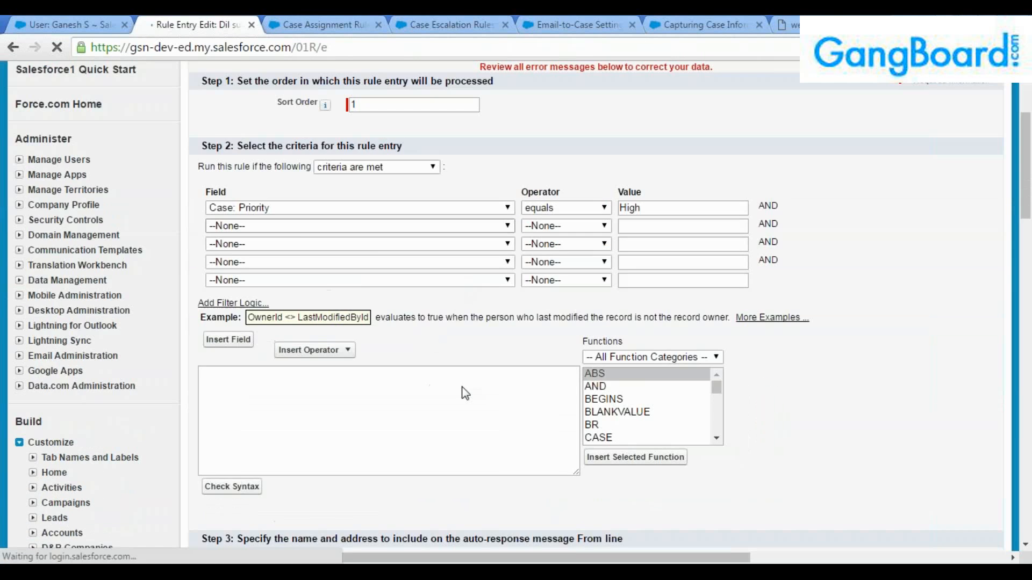
{"action": "scroll", "coordinate": [562, 391], "scroll_direction": "up", "scroll_amount": 1}
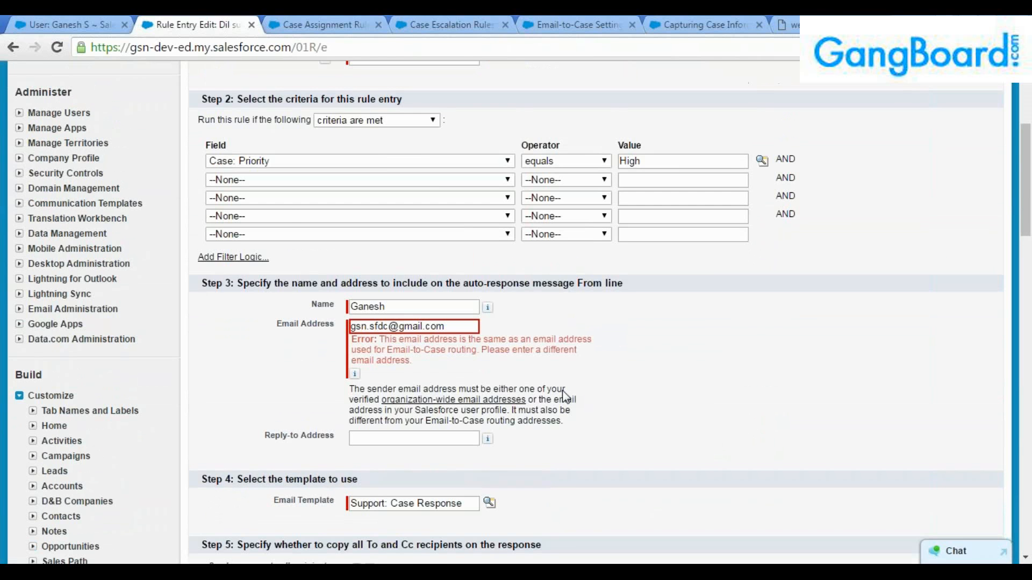
{"action": "scroll", "coordinate": [562, 390], "scroll_direction": "up", "scroll_amount": 5}
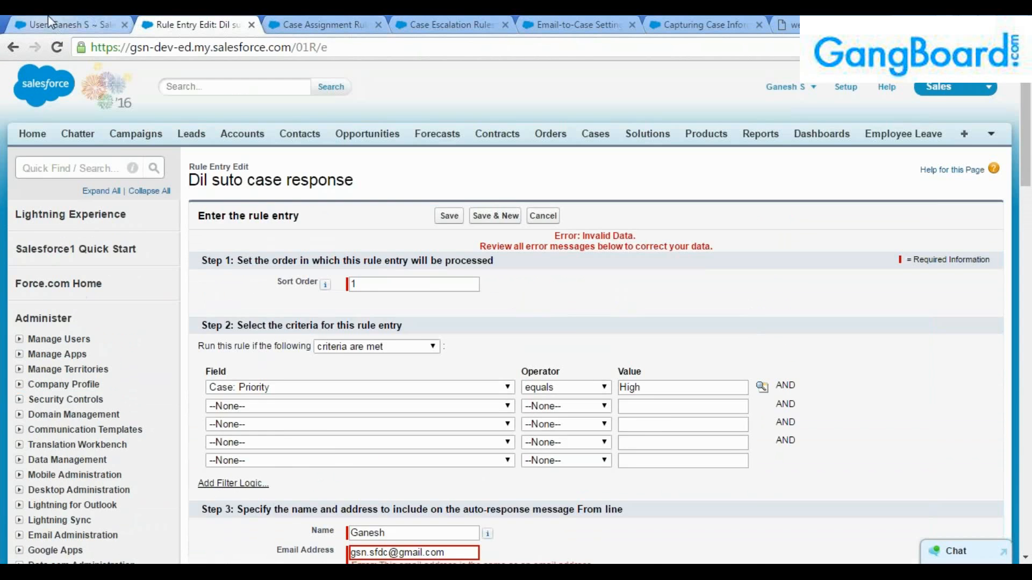
Delete the clashing routing address and the TestEmailtocase routing address from Email-to-Case settings.
{"action": "left_click", "coordinate": [55, 28]}
{"action": "left_click", "coordinate": [572, 24]}
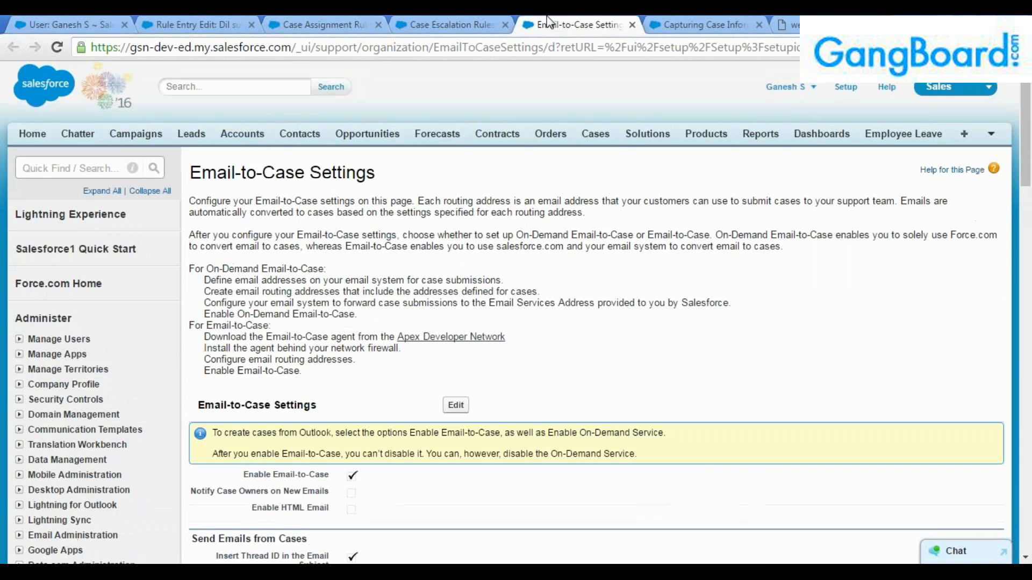
{"action": "scroll", "coordinate": [602, 328], "scroll_direction": "down", "scroll_amount": 6}
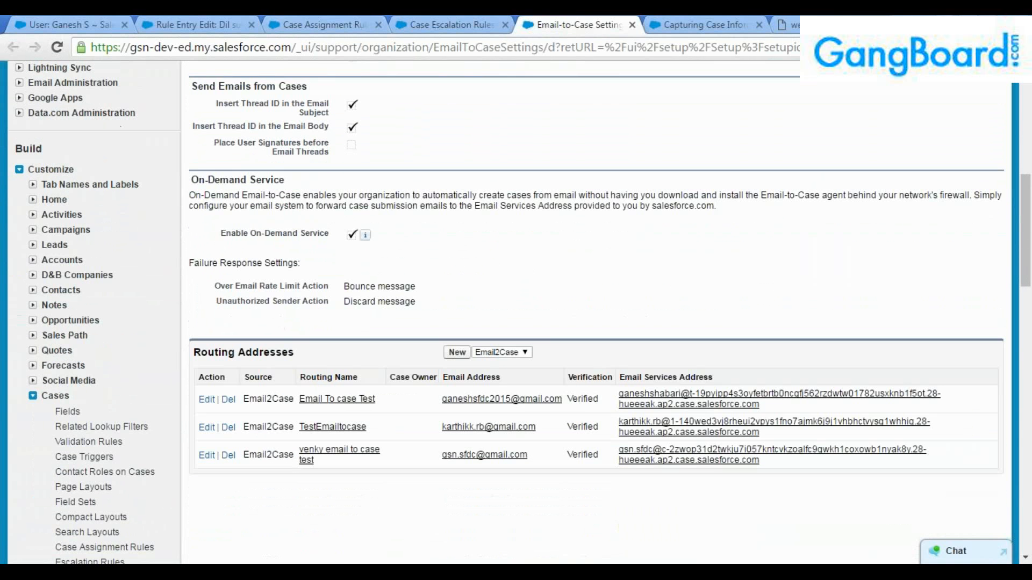
{"action": "left_click", "coordinate": [228, 455]}
{"action": "left_click", "coordinate": [561, 141]}
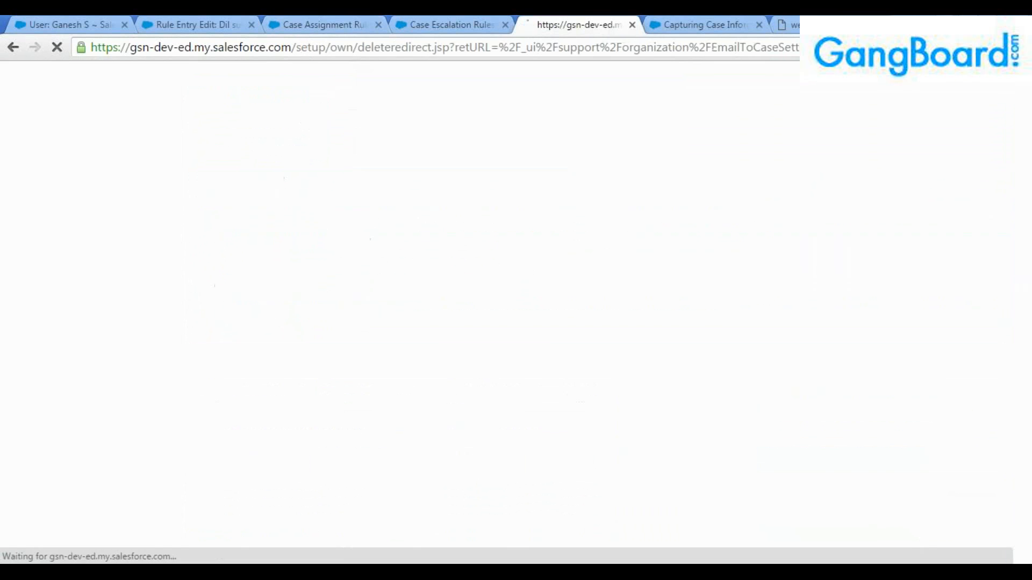
{"action": "scroll", "coordinate": [388, 384], "scroll_direction": "down", "scroll_amount": 6}
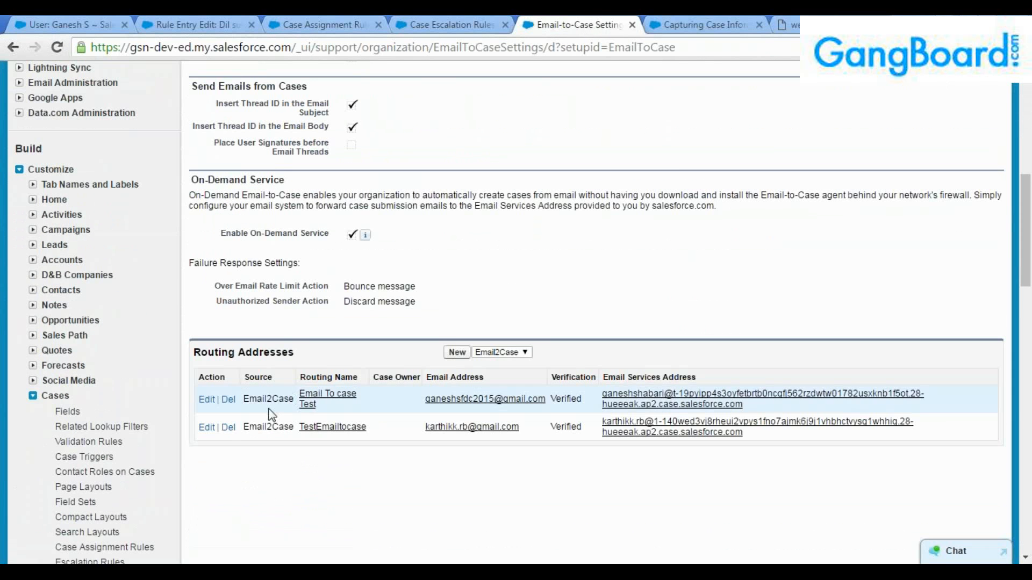
{"action": "left_click", "coordinate": [227, 428]}
{"action": "left_click", "coordinate": [576, 133]}
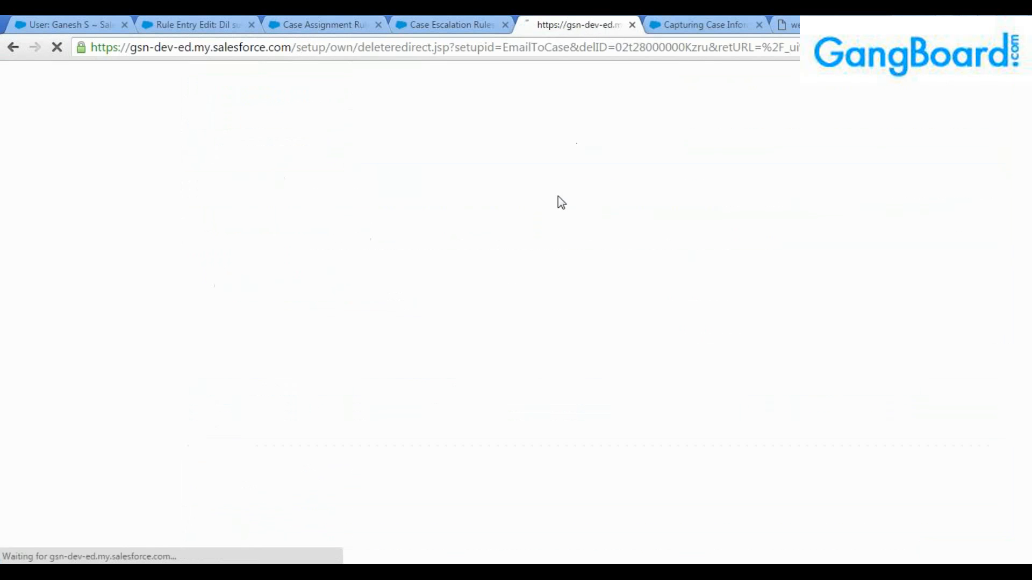
Delete the remaining routing address and save the Priority equals High response rule entry.
{"action": "scroll", "coordinate": [337, 400], "scroll_direction": "down", "scroll_amount": 5}
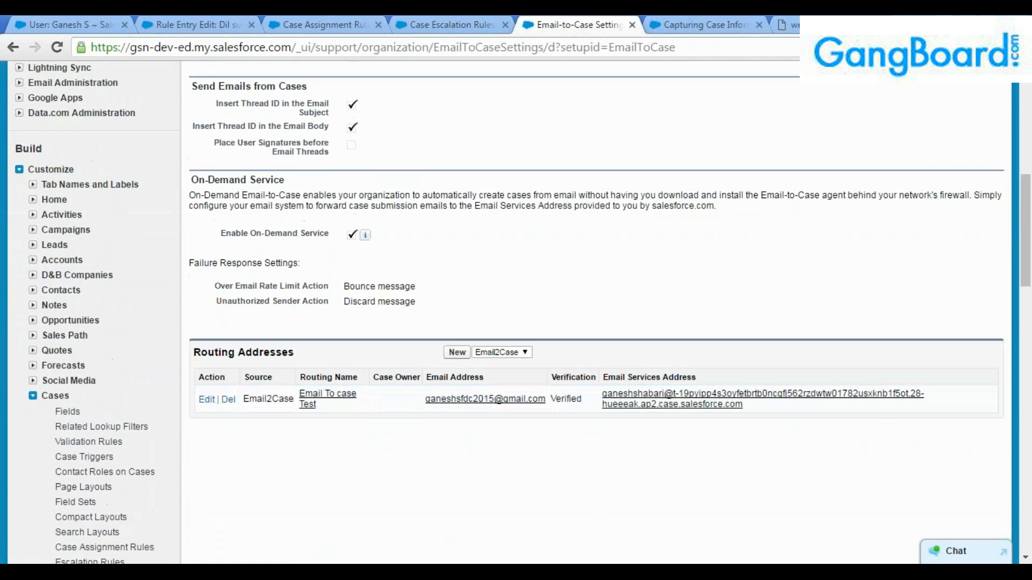
{"action": "left_click", "coordinate": [235, 406]}
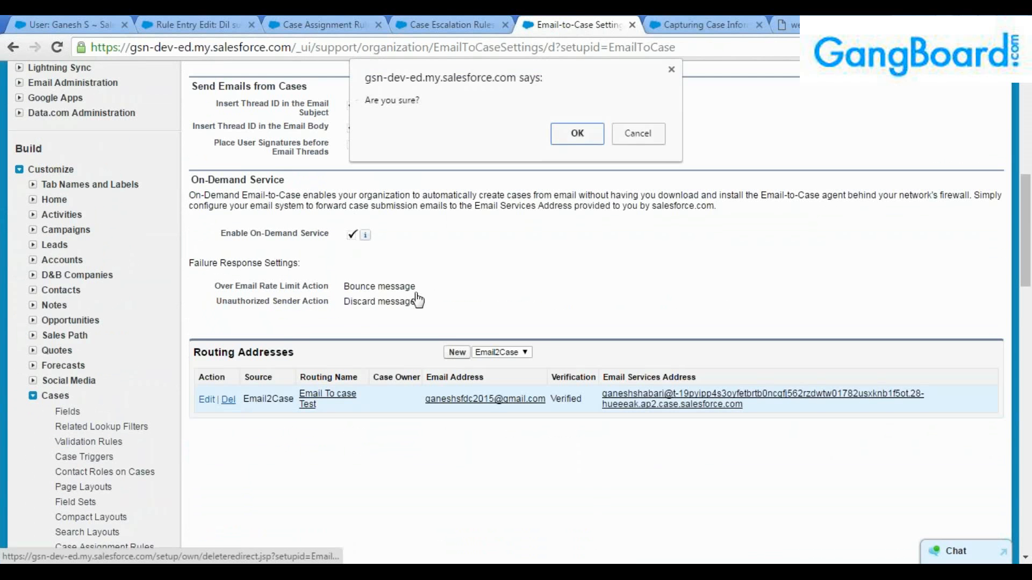
{"action": "left_click", "coordinate": [575, 133]}
{"action": "left_click", "coordinate": [221, 23]}
{"action": "left_click", "coordinate": [449, 217]}
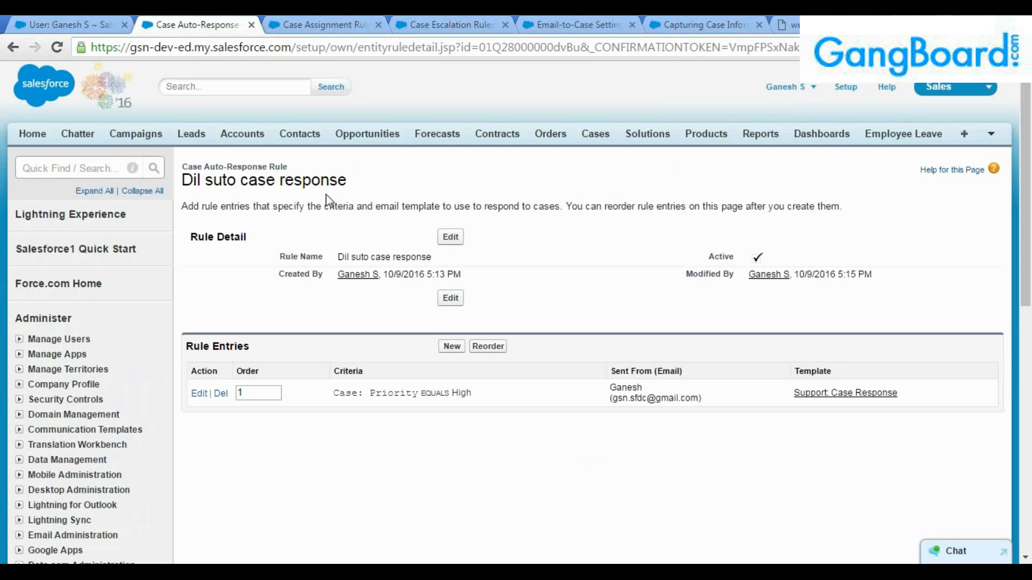
Create the active case assignment rule 'Dil Auto case assignment' and open it.
{"action": "left_click_drag", "start_coordinate": [359, 184], "coordinate": [267, 177]}
{"action": "key", "text": "ctrl+Tab"}
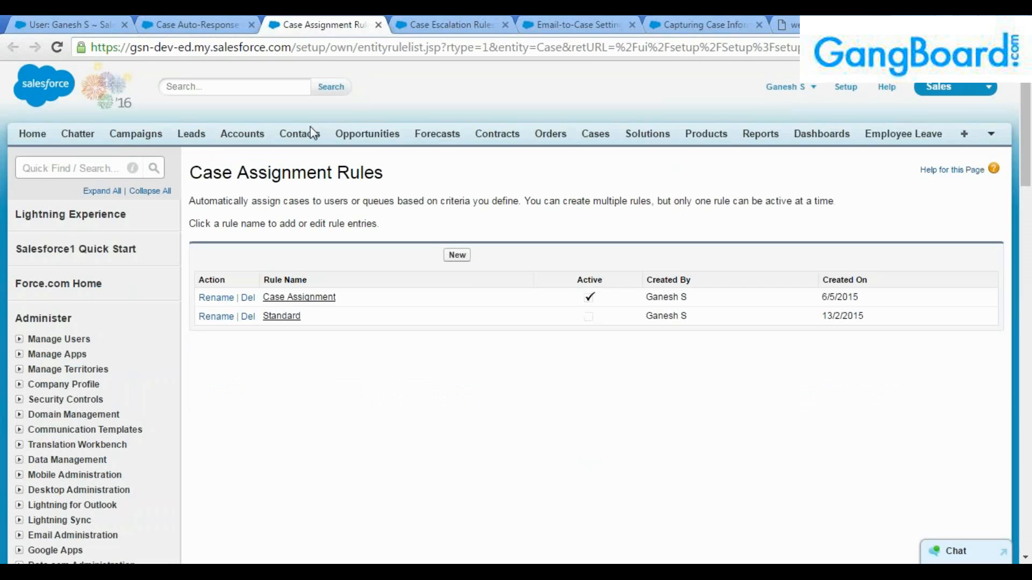
{"action": "left_click", "coordinate": [460, 256]}
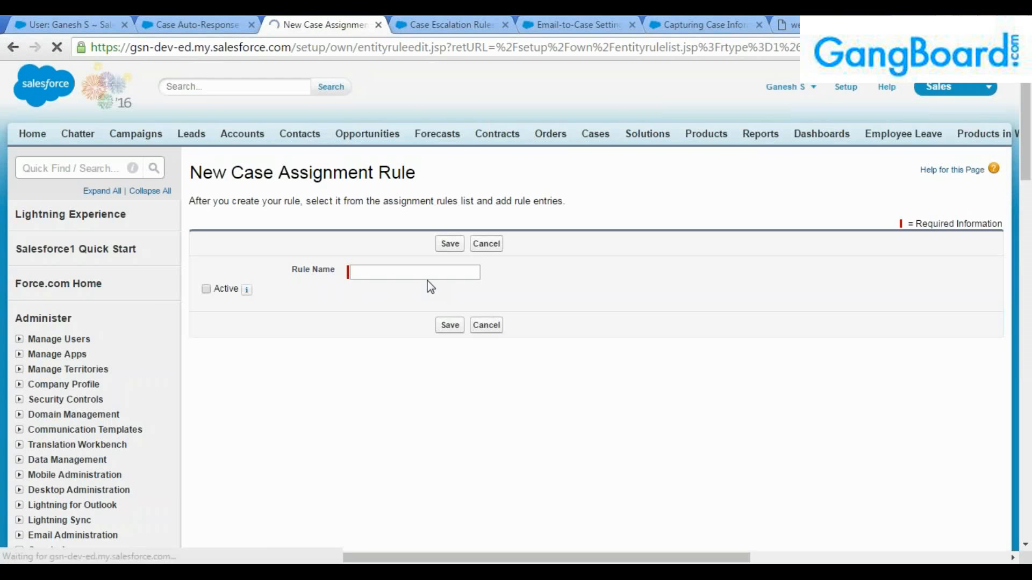
{"action": "left_click", "coordinate": [431, 272]}
{"action": "type", "text": "D"}
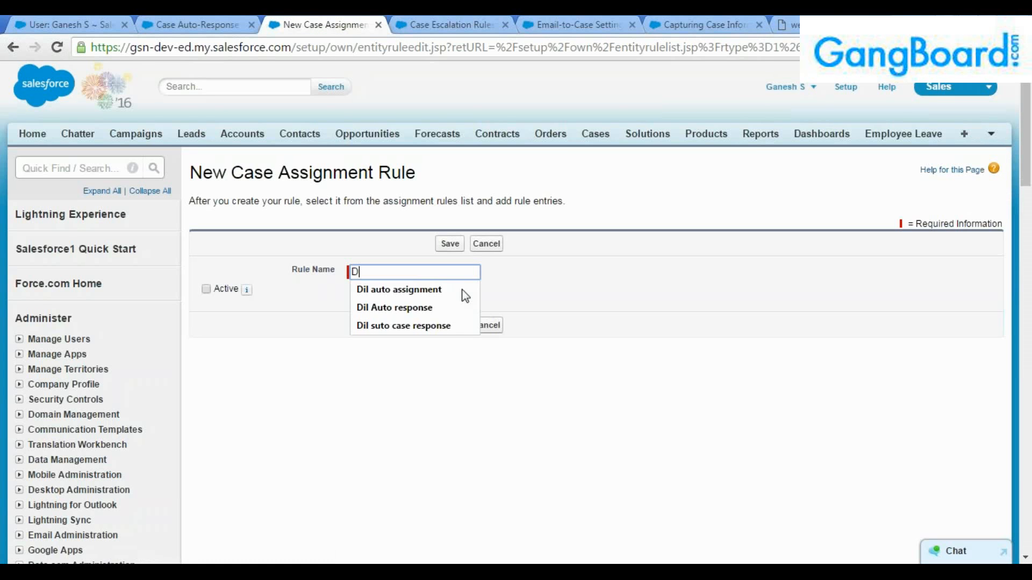
{"action": "type", "text": "il Auto "}
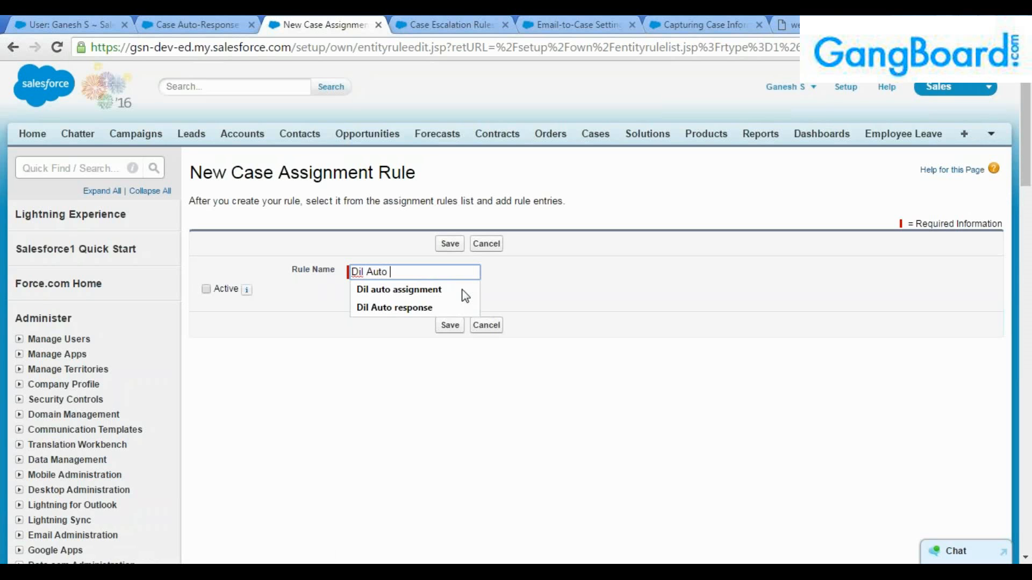
{"action": "type", "text": "case assignment"}
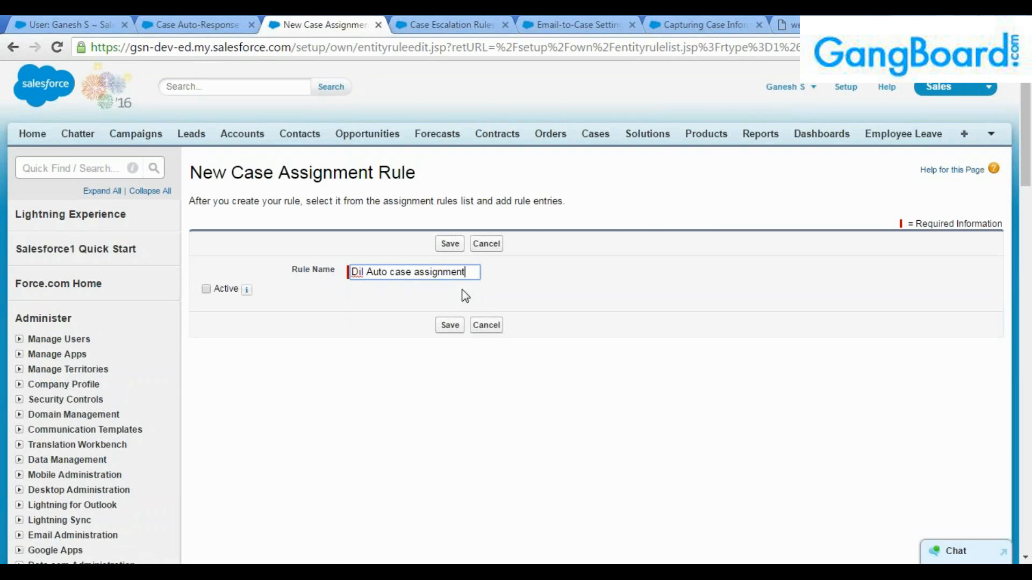
{"action": "left_click", "coordinate": [207, 290]}
{"action": "left_click", "coordinate": [450, 244]}
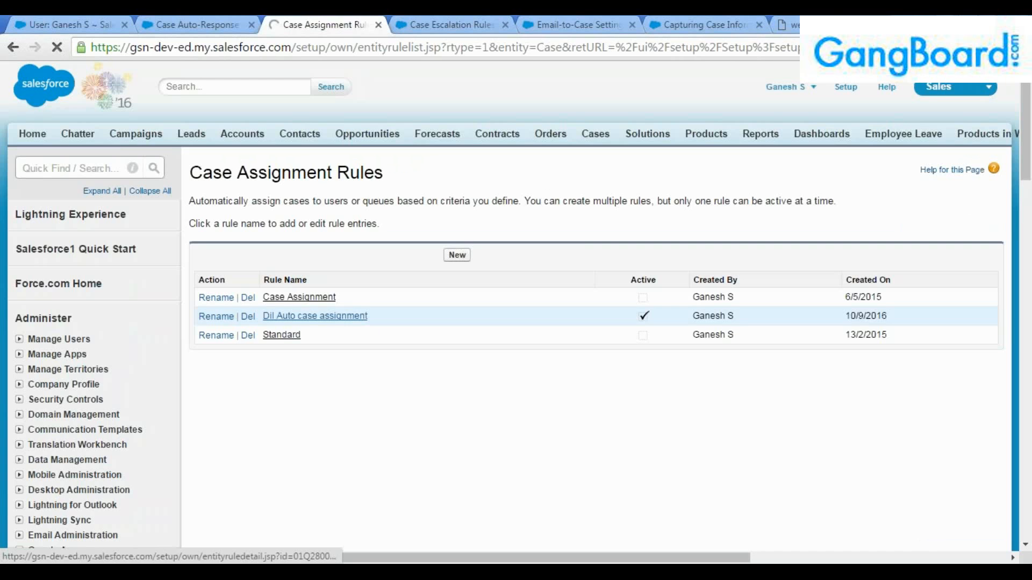
{"action": "left_click", "coordinate": [292, 317]}
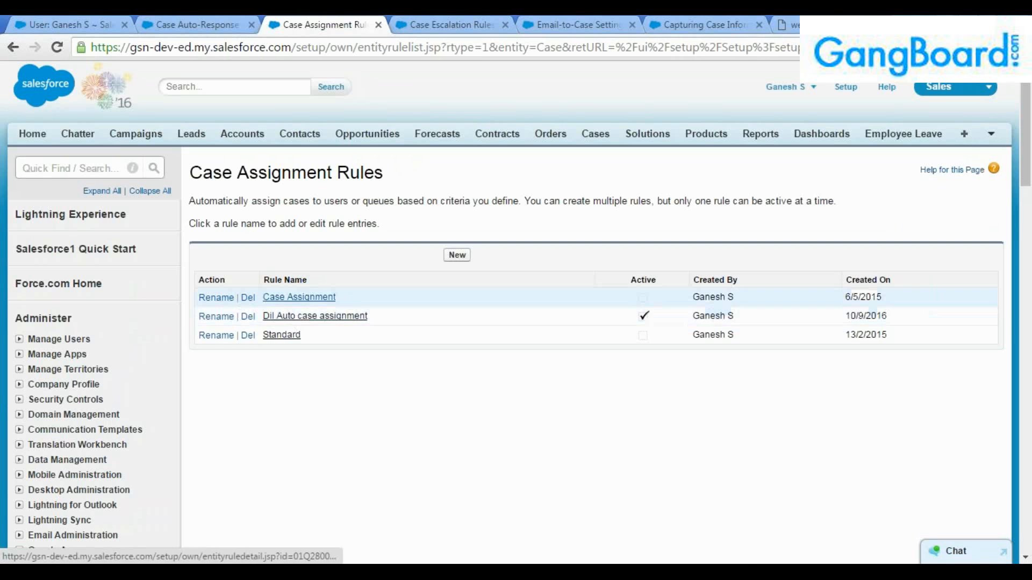
Add a rule entry with the criteria Case: Priority equals High.
{"action": "left_click", "coordinate": [457, 346]}
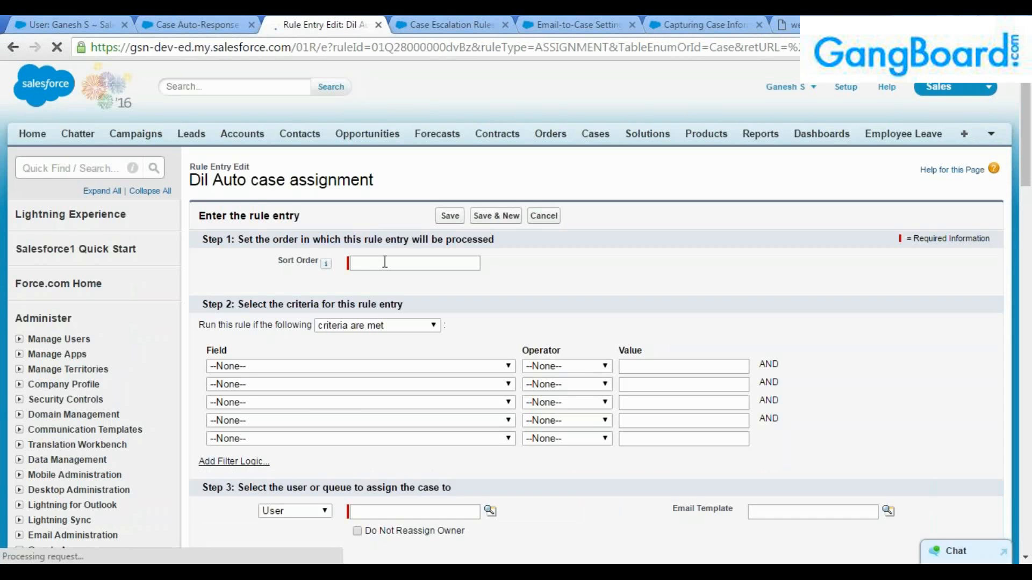
{"action": "left_click", "coordinate": [381, 365]}
{"action": "scroll", "coordinate": [381, 350], "scroll_direction": "down", "scroll_amount": 5}
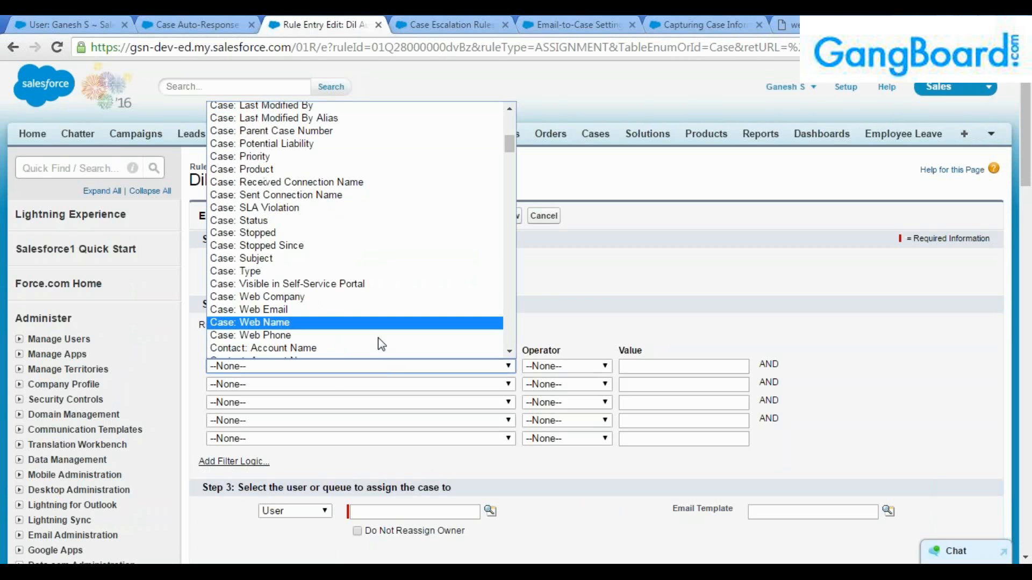
{"action": "scroll", "coordinate": [363, 314], "scroll_direction": "down", "scroll_amount": 4}
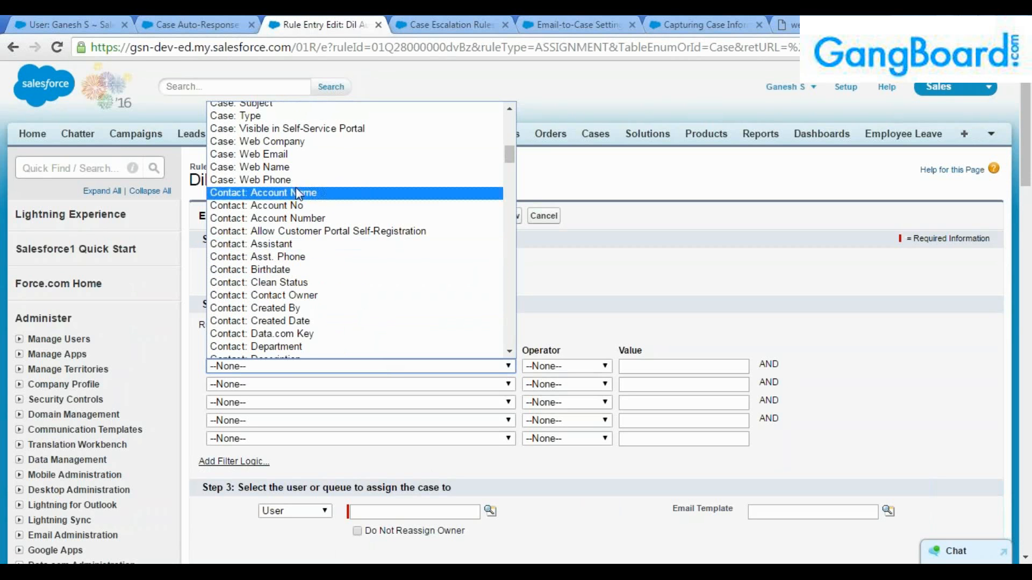
{"action": "scroll", "coordinate": [319, 279], "scroll_direction": "down", "scroll_amount": 4}
{"action": "scroll", "coordinate": [327, 292], "scroll_direction": "down", "scroll_amount": 7}
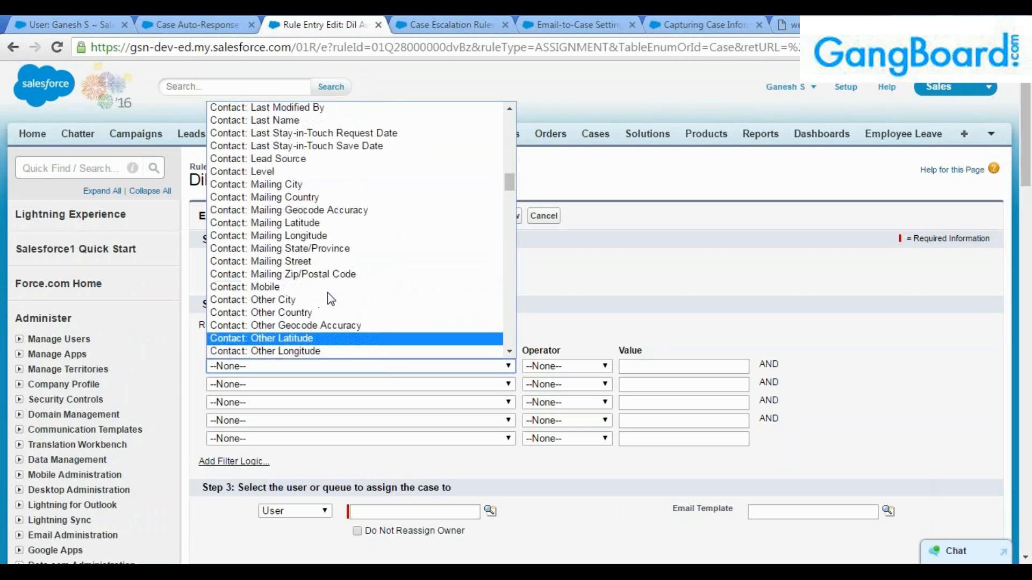
{"action": "scroll", "coordinate": [330, 295], "scroll_direction": "up", "scroll_amount": 15}
{"action": "scroll", "coordinate": [333, 298], "scroll_direction": "up", "scroll_amount": 6}
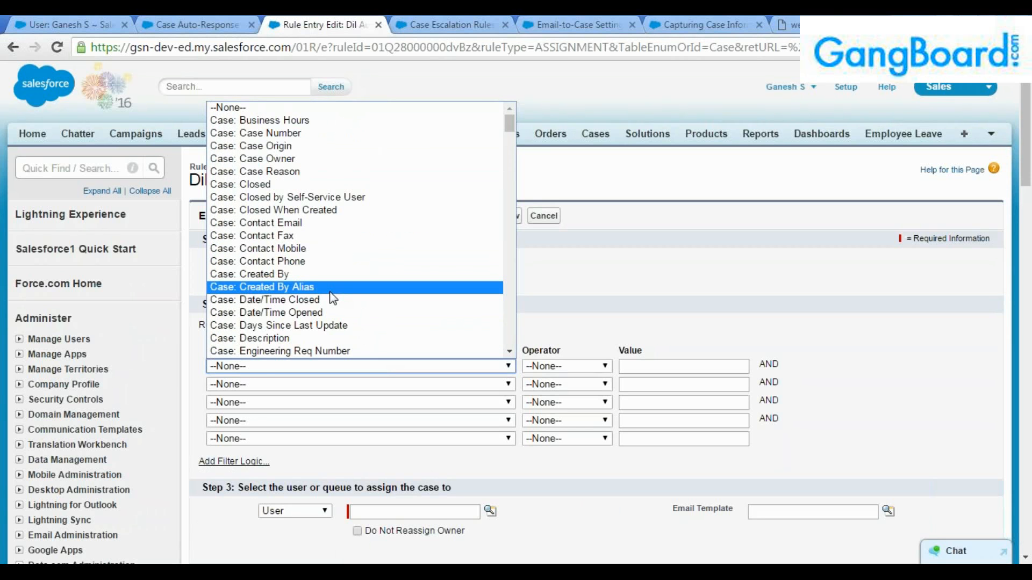
{"action": "scroll", "coordinate": [334, 298], "scroll_direction": "down", "scroll_amount": 4}
{"action": "left_click", "coordinate": [323, 301]}
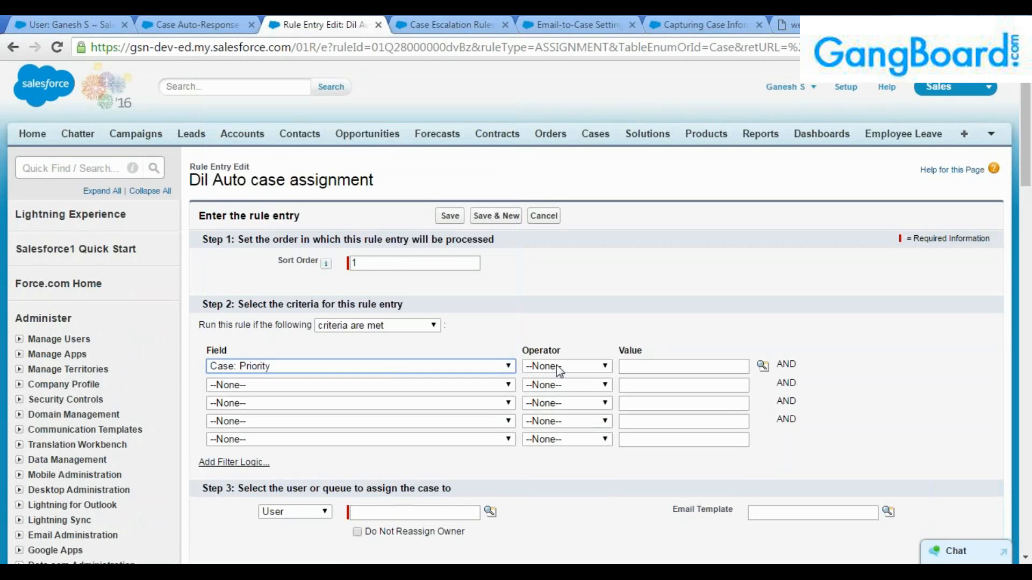
{"action": "left_click", "coordinate": [559, 371]}
{"action": "left_click", "coordinate": [559, 391]}
{"action": "left_click", "coordinate": [763, 366]}
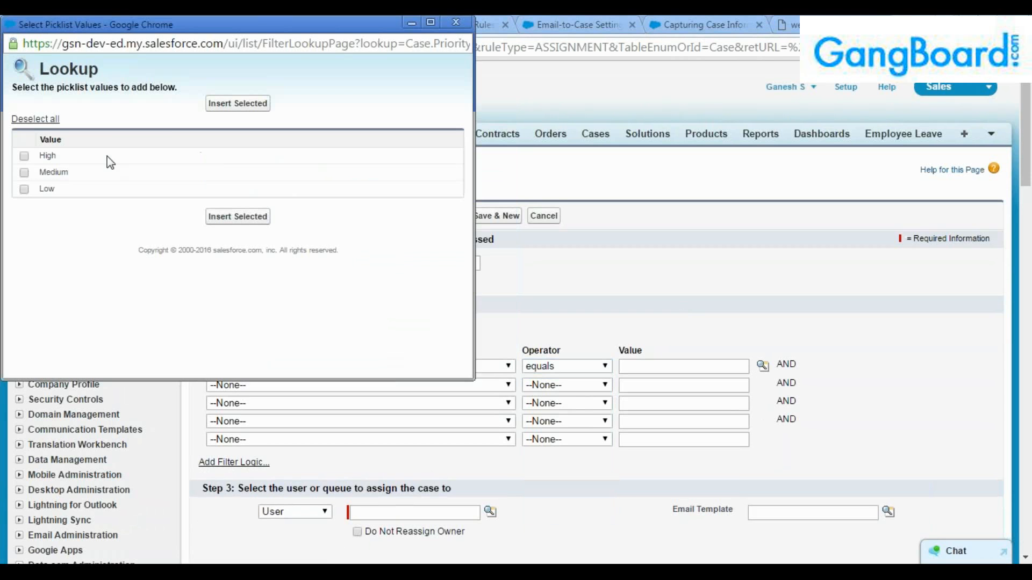
{"action": "left_click", "coordinate": [231, 105]}
Assign matching cases to the chosen user, leave the email template empty, and save the entry.
{"action": "scroll", "coordinate": [330, 270], "scroll_direction": "down", "scroll_amount": 3}
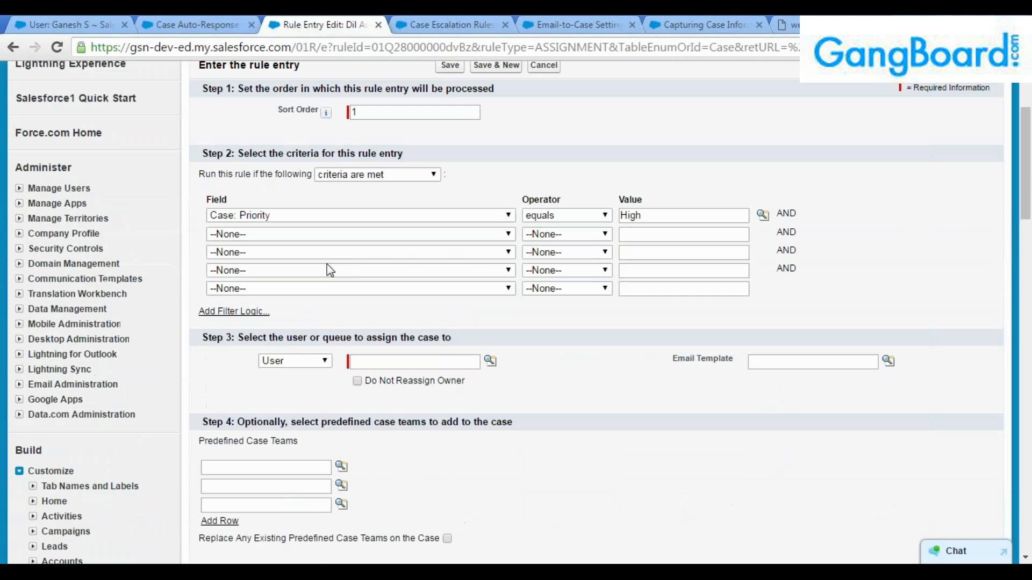
{"action": "left_click", "coordinate": [301, 360]}
{"action": "left_click", "coordinate": [491, 361]}
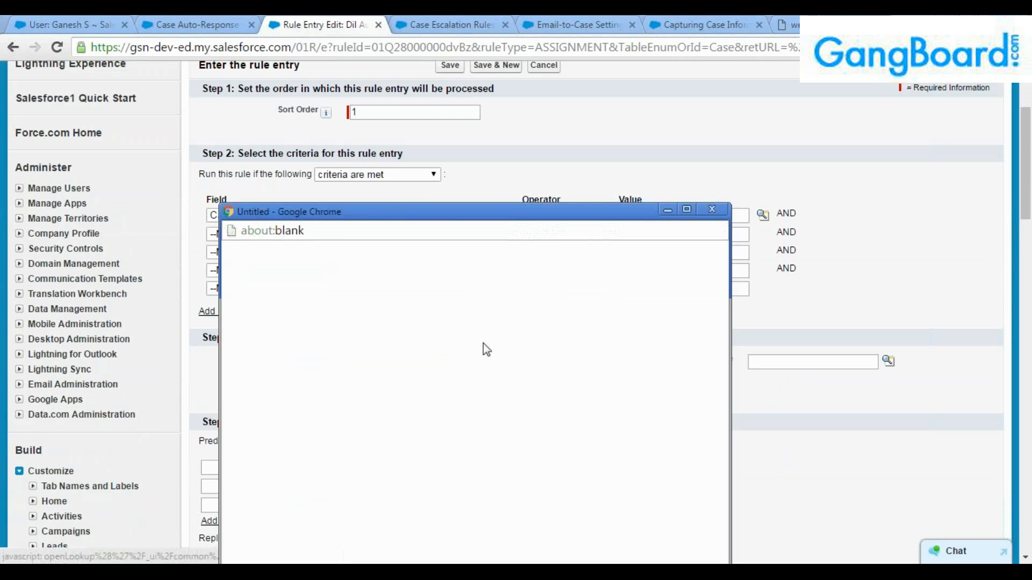
{"action": "left_click", "coordinate": [255, 388]}
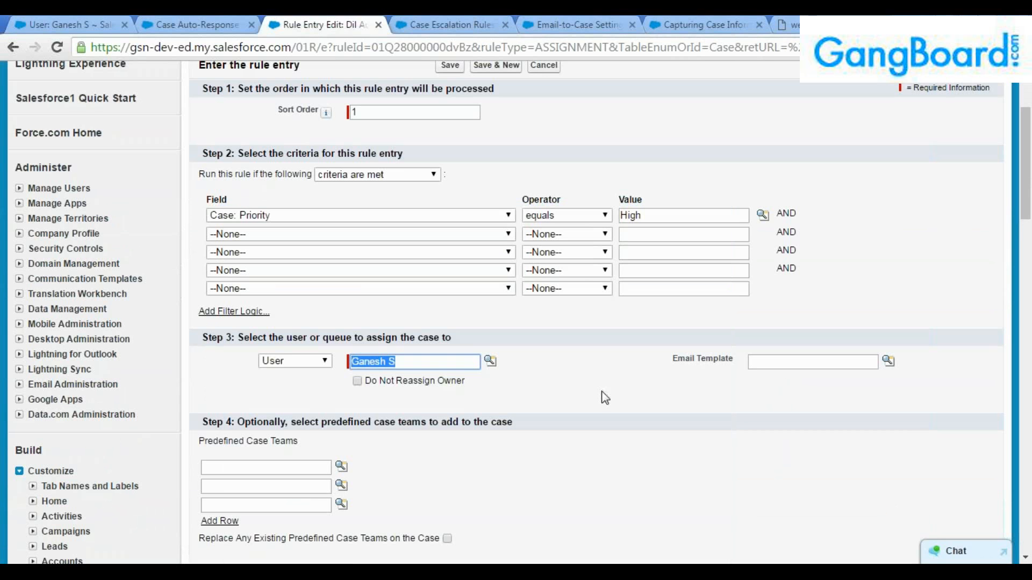
{"action": "left_click", "coordinate": [765, 362]}
{"action": "scroll", "coordinate": [771, 388], "scroll_direction": "down", "scroll_amount": 2}
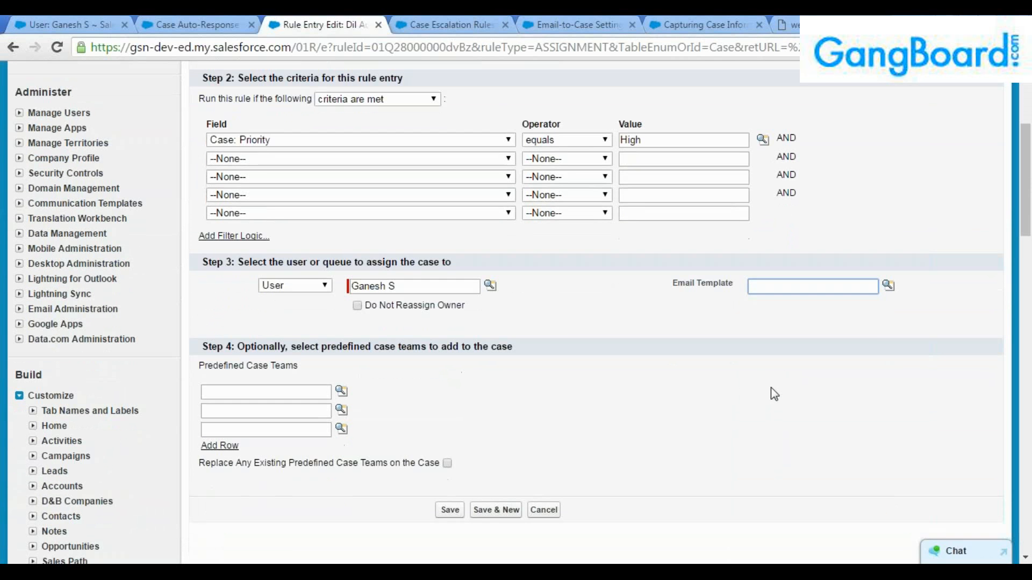
{"action": "left_click", "coordinate": [888, 286]}
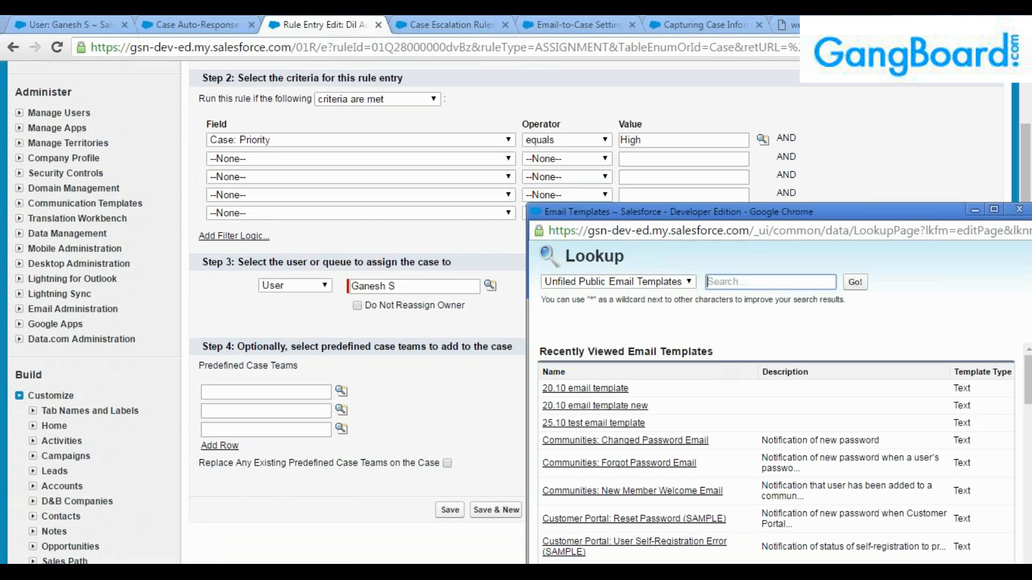
{"action": "left_click", "coordinate": [1019, 210]}
{"action": "left_click", "coordinate": [450, 510]}
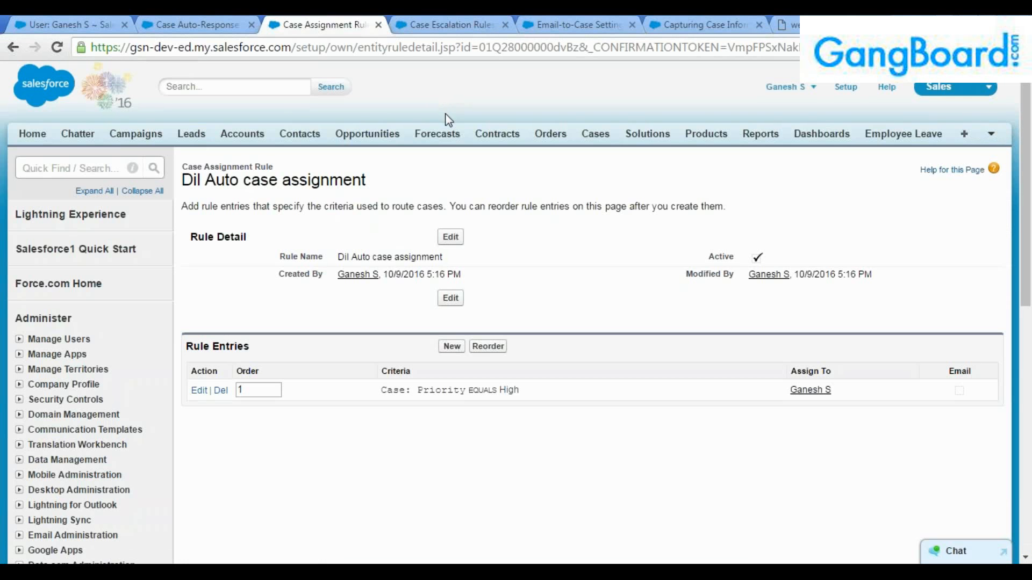
Check the response rule's Priority equals High criteria and sender, then the assignment rule's assignee.
{"action": "key", "text": "ctrl+shift+Tab"}
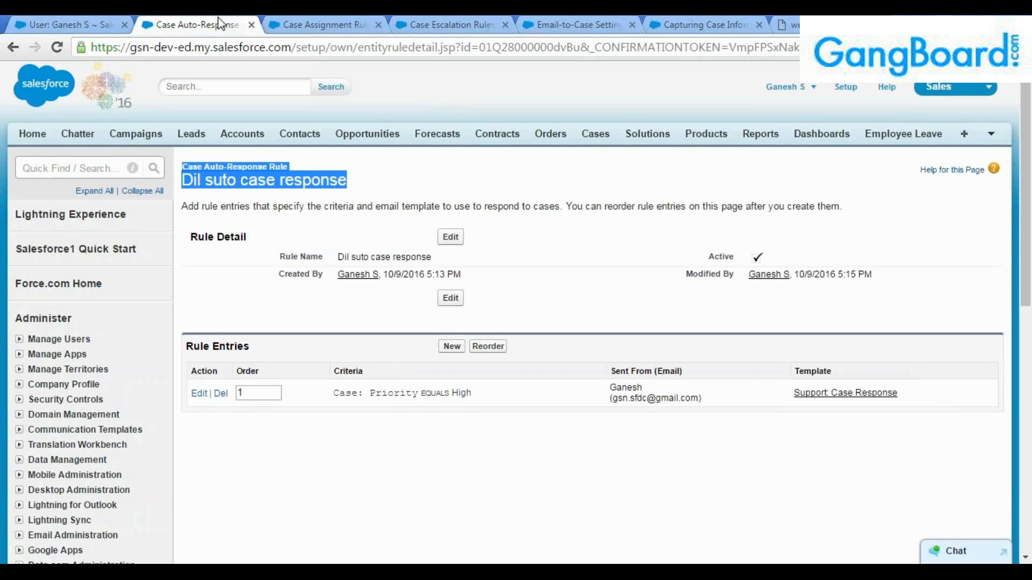
{"action": "left_click", "coordinate": [361, 187]}
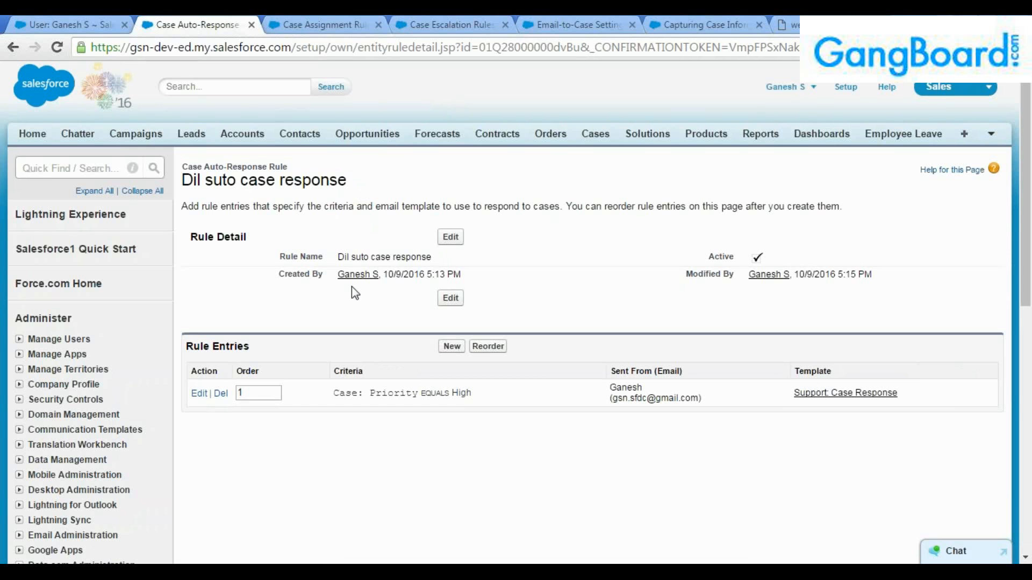
{"action": "left_click_drag", "start_coordinate": [480, 399], "coordinate": [363, 394]}
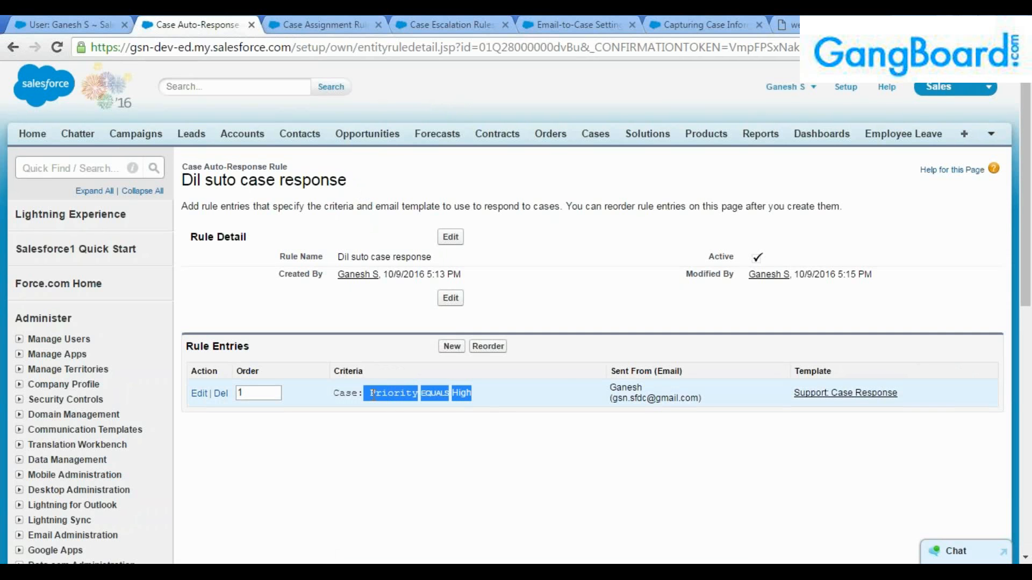
{"action": "left_click", "coordinate": [494, 397]}
{"action": "left_click_drag", "start_coordinate": [610, 387], "coordinate": [712, 403]}
{"action": "left_click", "coordinate": [321, 25]}
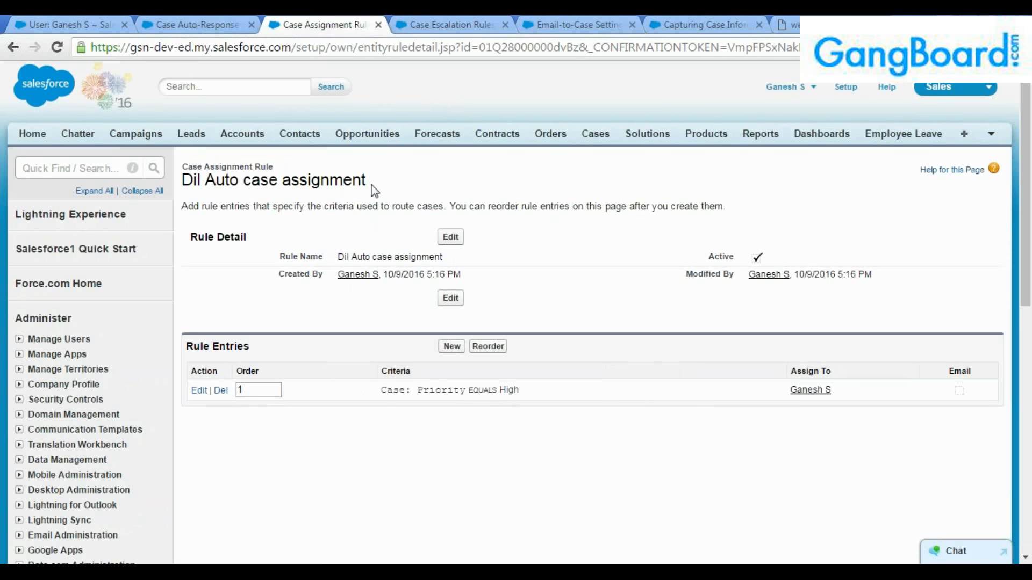
{"action": "left_click_drag", "start_coordinate": [786, 394], "coordinate": [846, 391]}
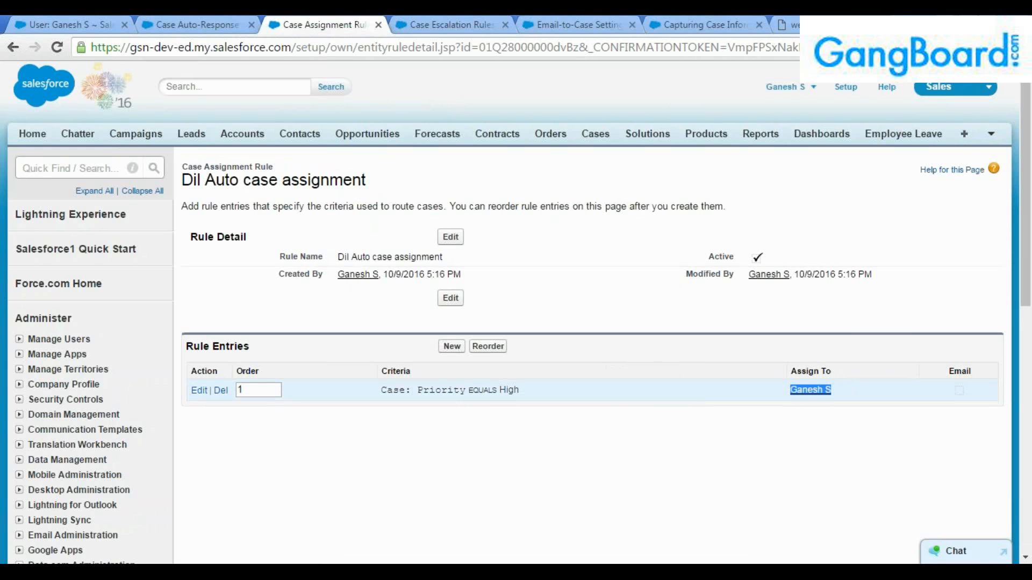
Create the active escalation rule 'Dil Escalation rule'.
{"action": "left_click", "coordinate": [438, 23]}
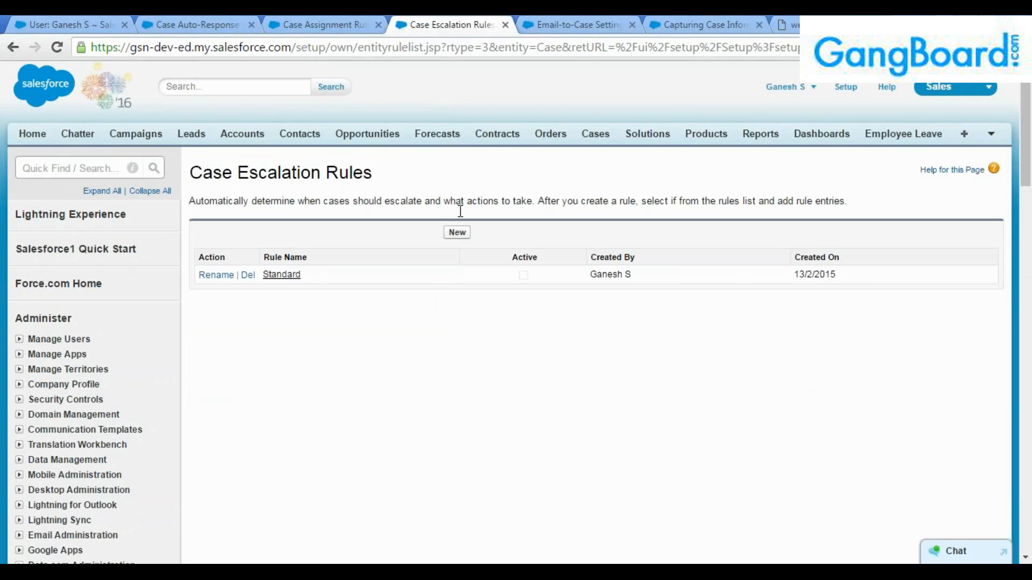
{"action": "left_click", "coordinate": [455, 236]}
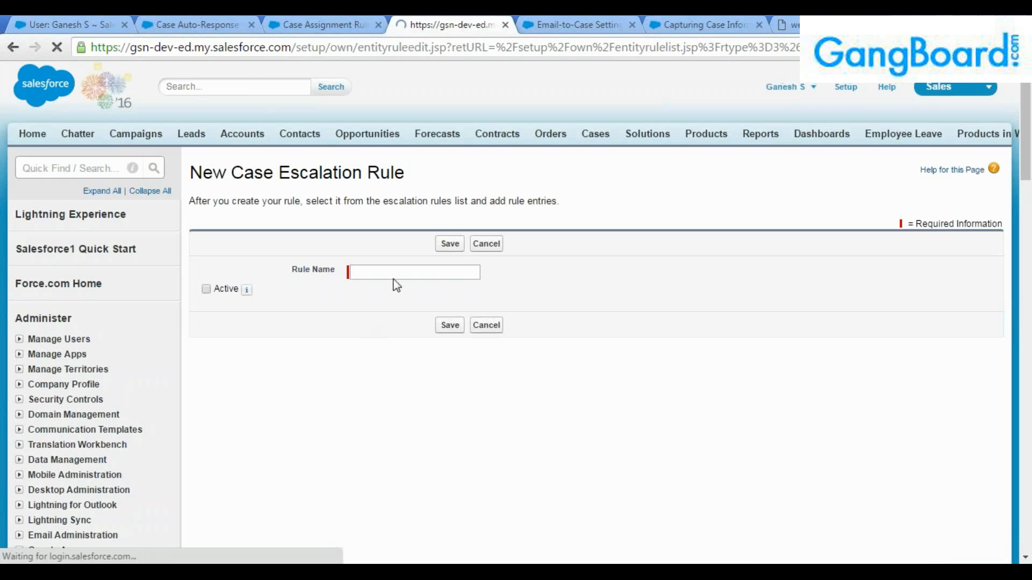
{"action": "type", "text": "Dil"}
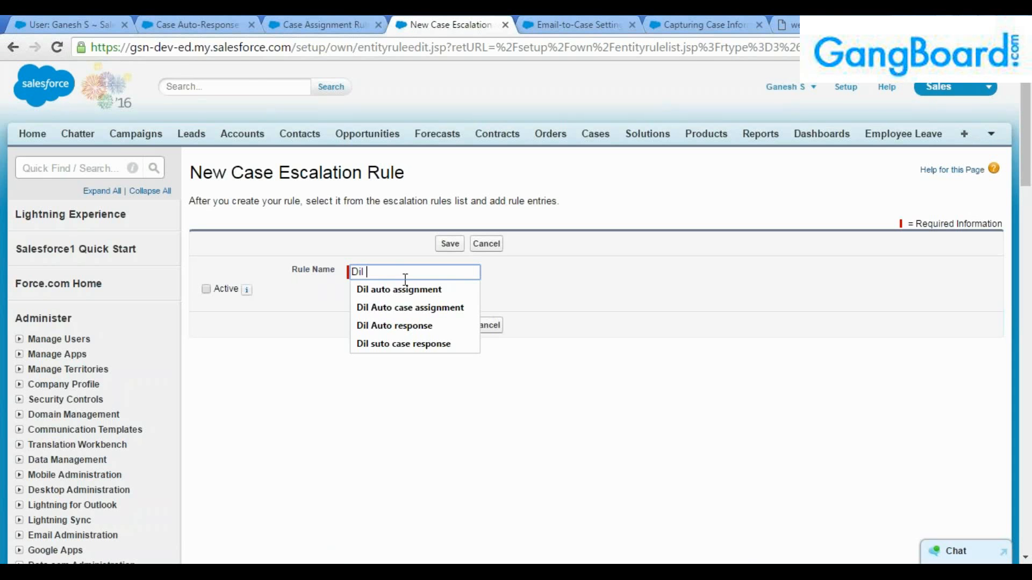
{"action": "type", "text": " Escalation rule"}
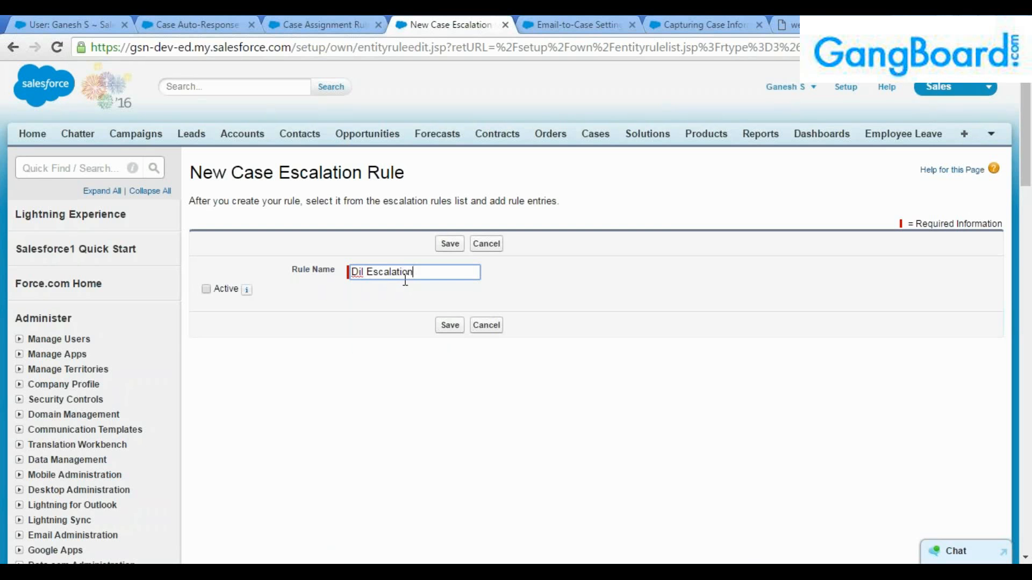
{"action": "left_click", "coordinate": [206, 290]}
{"action": "left_click", "coordinate": [449, 243]}
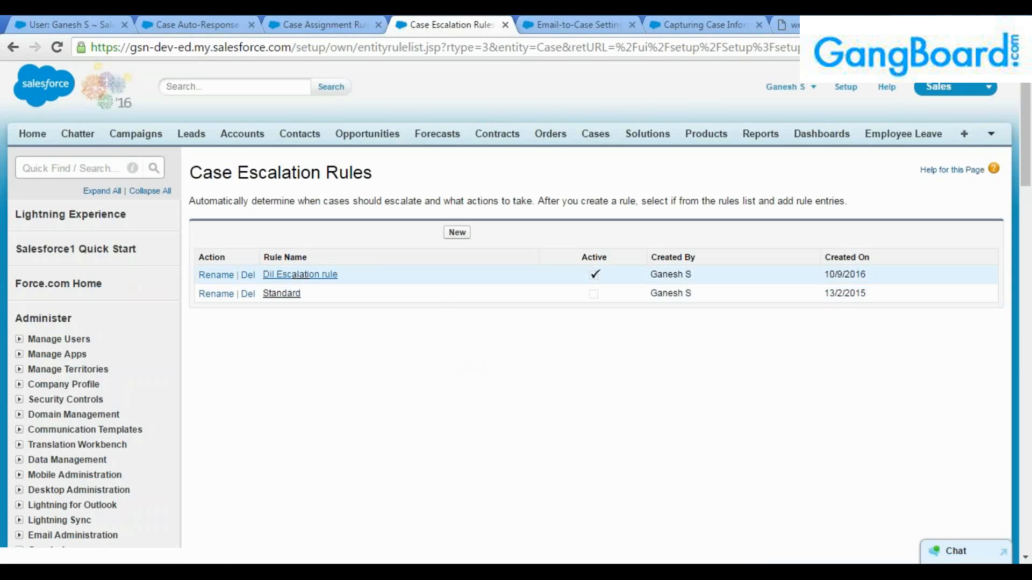
Add entry 1 with criteria Case: Priority equals High, timed from case creation, and save it.
{"action": "left_click", "coordinate": [301, 275]}
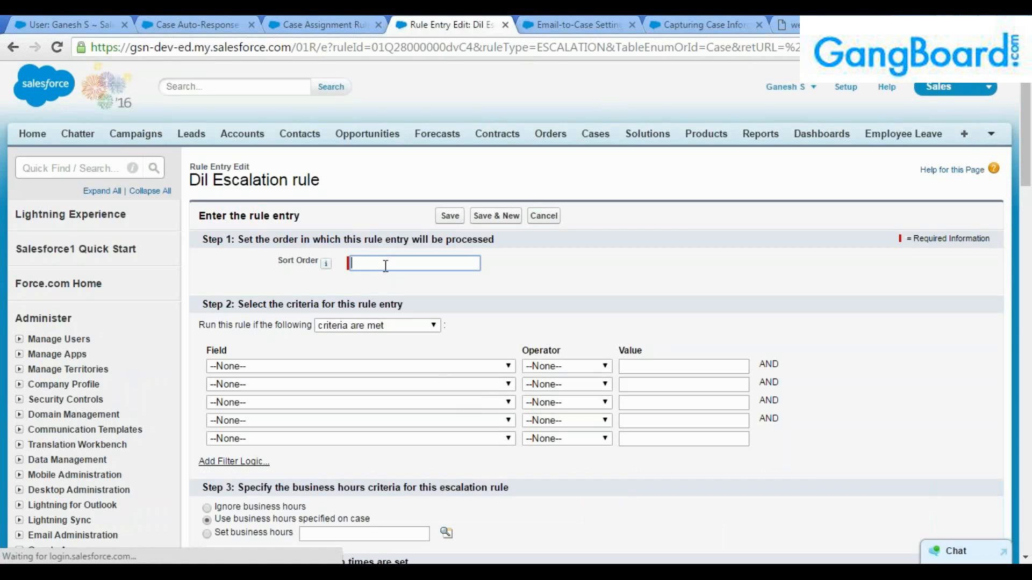
{"action": "left_click", "coordinate": [427, 366]}
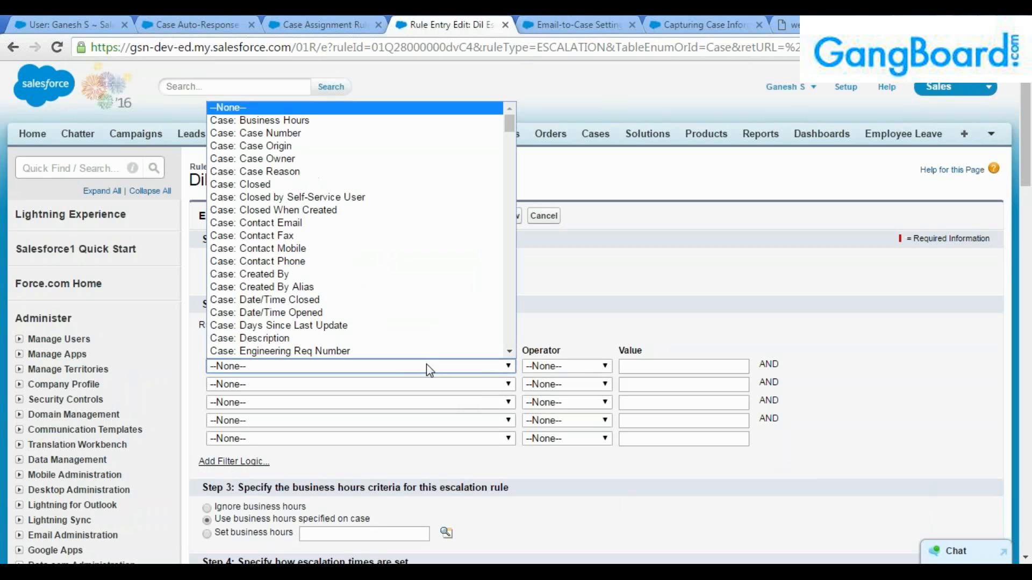
{"action": "scroll", "coordinate": [418, 322], "scroll_direction": "down", "scroll_amount": 5}
{"action": "scroll", "coordinate": [408, 305], "scroll_direction": "down", "scroll_amount": 10}
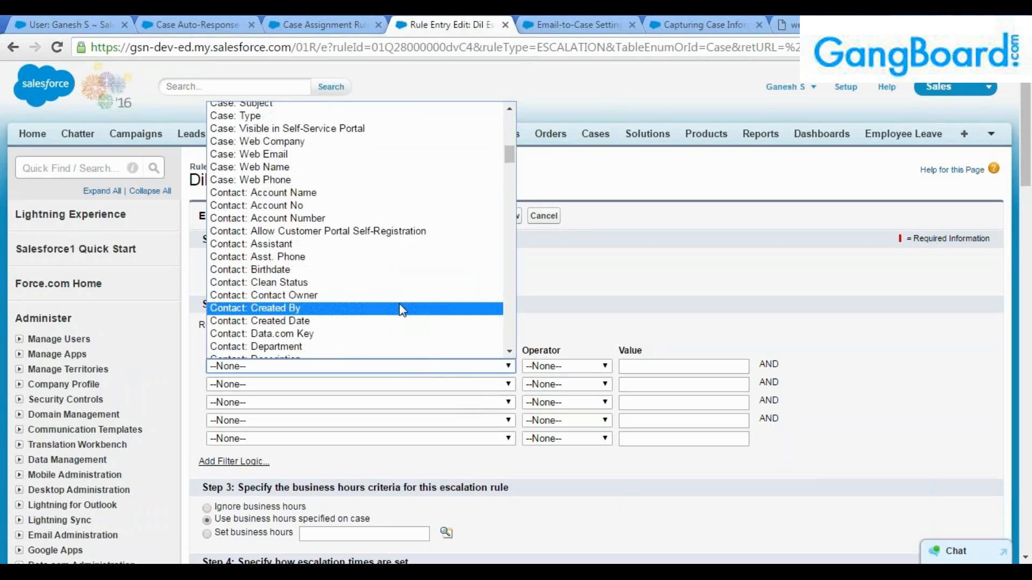
{"action": "scroll", "coordinate": [395, 296], "scroll_direction": "up", "scroll_amount": 8}
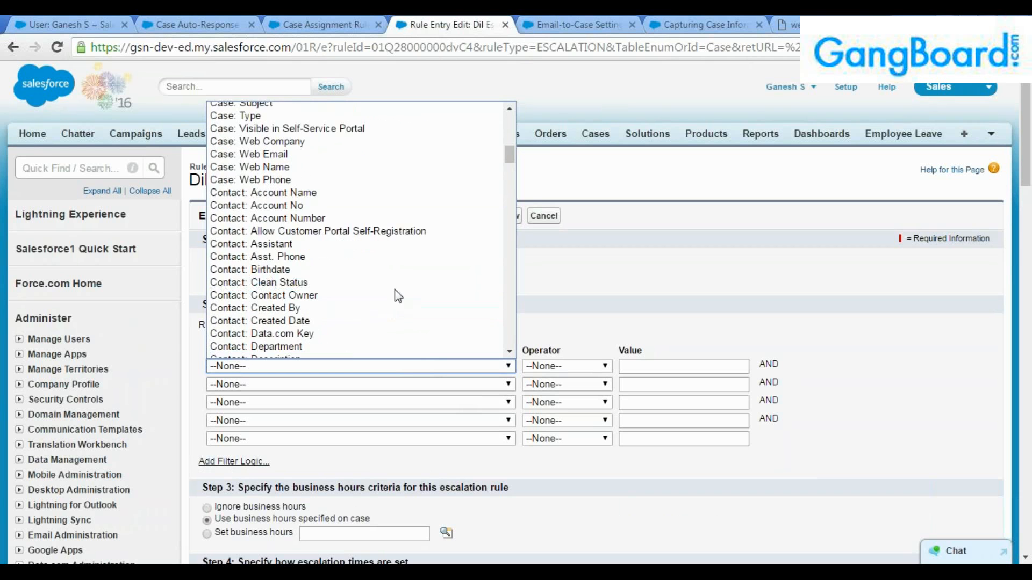
{"action": "scroll", "coordinate": [361, 203], "scroll_direction": "up", "scroll_amount": 4}
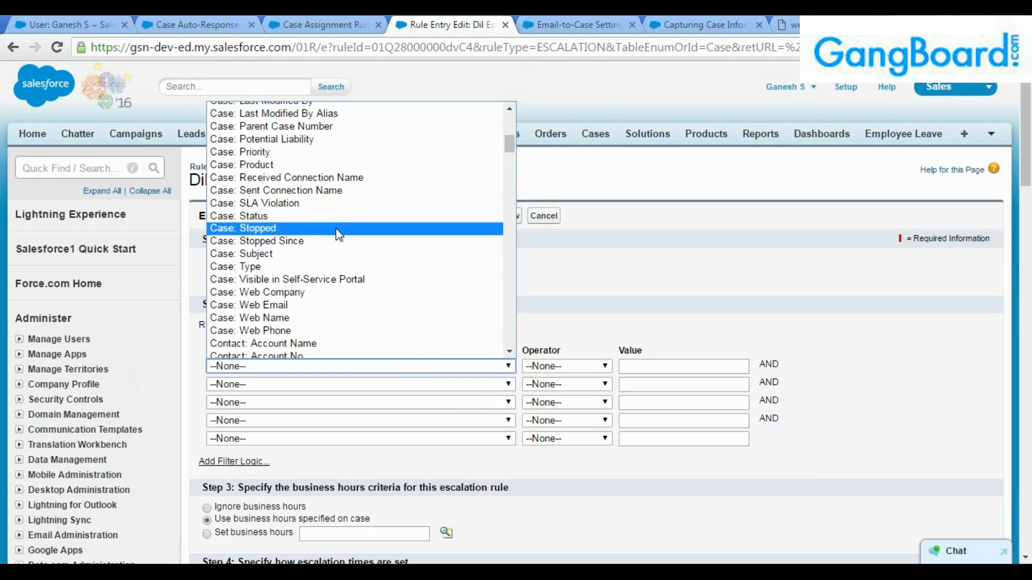
{"action": "left_click", "coordinate": [318, 156]}
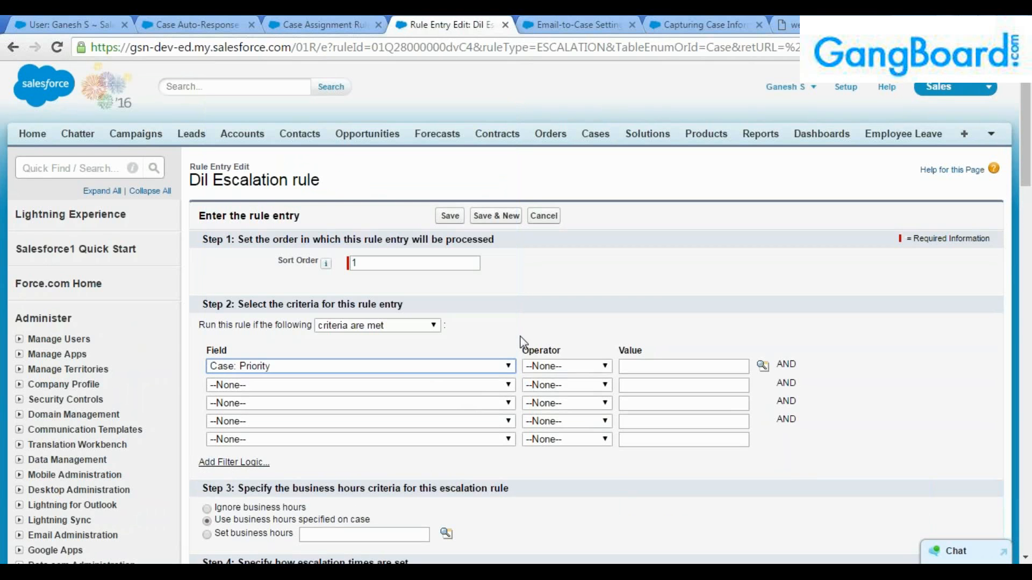
{"action": "left_click", "coordinate": [537, 366]}
{"action": "left_click", "coordinate": [544, 377]}
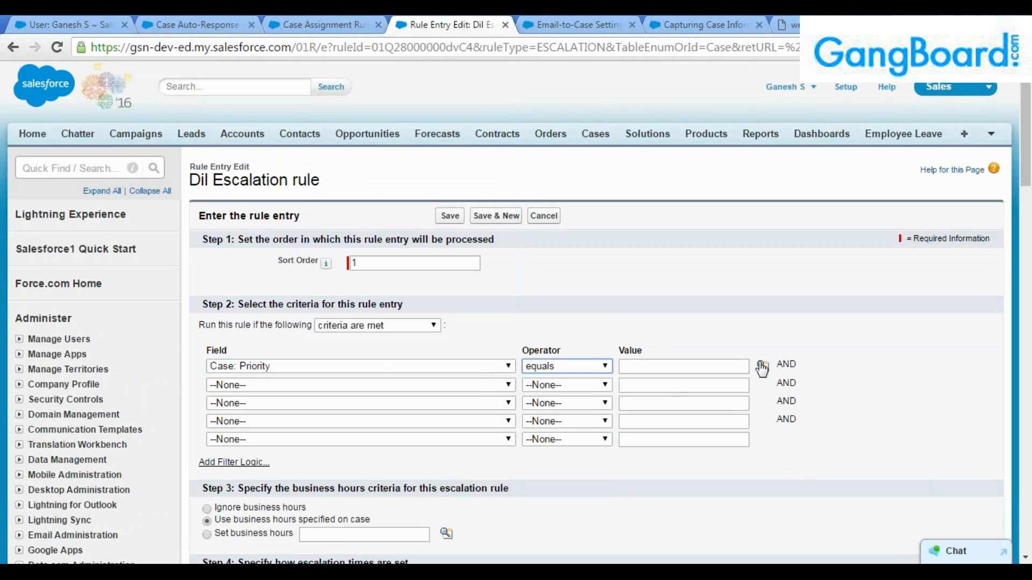
{"action": "left_click", "coordinate": [762, 366]}
{"action": "left_click", "coordinate": [23, 156]}
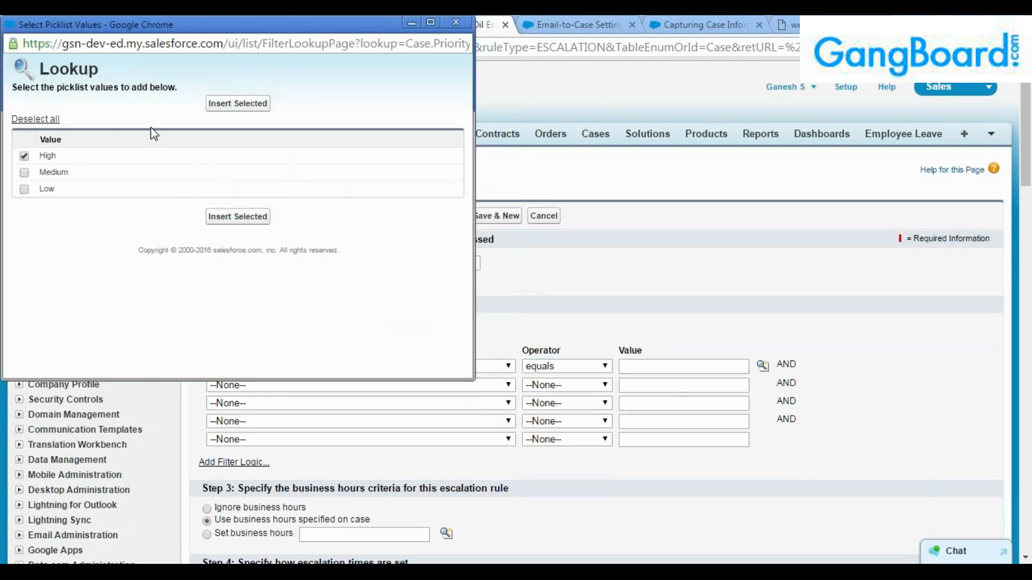
{"action": "left_click", "coordinate": [238, 103]}
{"action": "scroll", "coordinate": [305, 354], "scroll_direction": "down", "scroll_amount": 3}
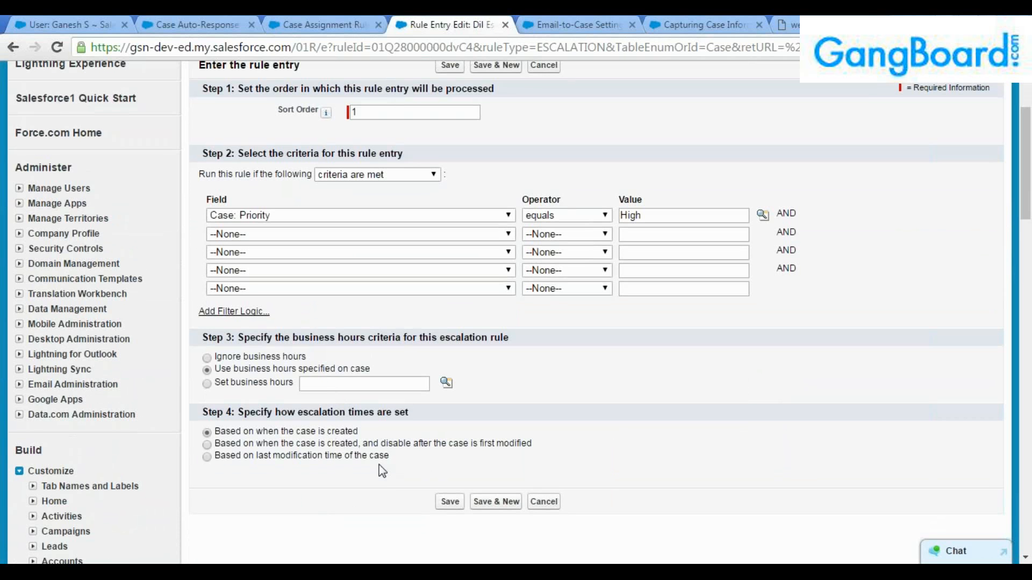
{"action": "scroll", "coordinate": [380, 468], "scroll_direction": "down", "scroll_amount": 2}
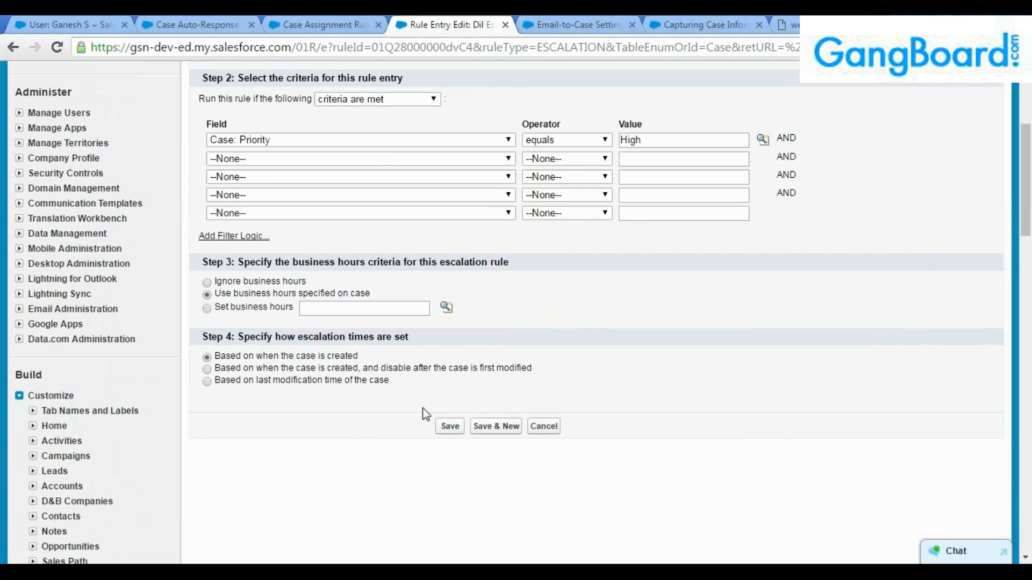
{"action": "left_click", "coordinate": [447, 427]}
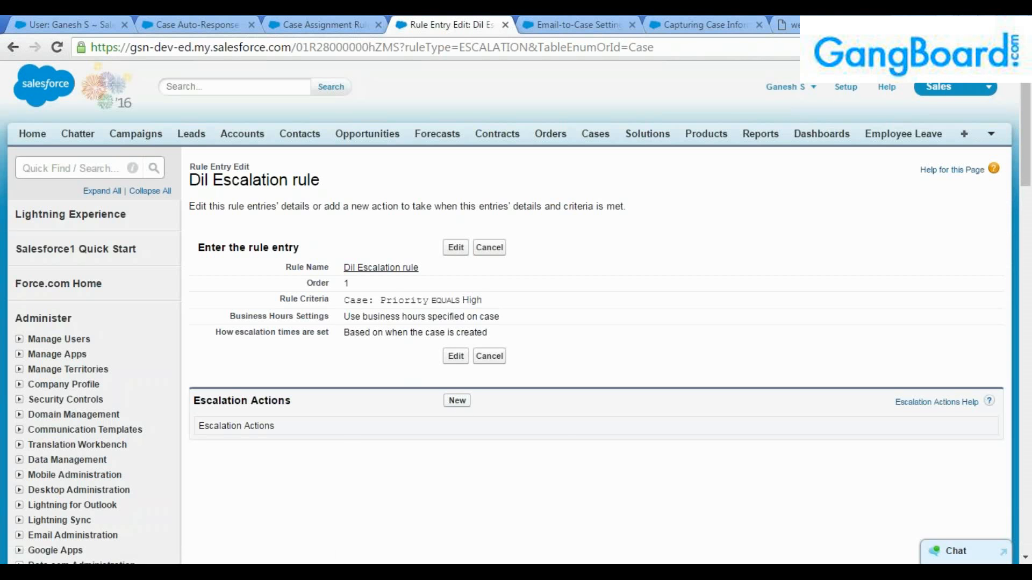
Start a new escalation action and set its Age Over threshold to 1.
{"action": "left_click", "coordinate": [457, 401]}
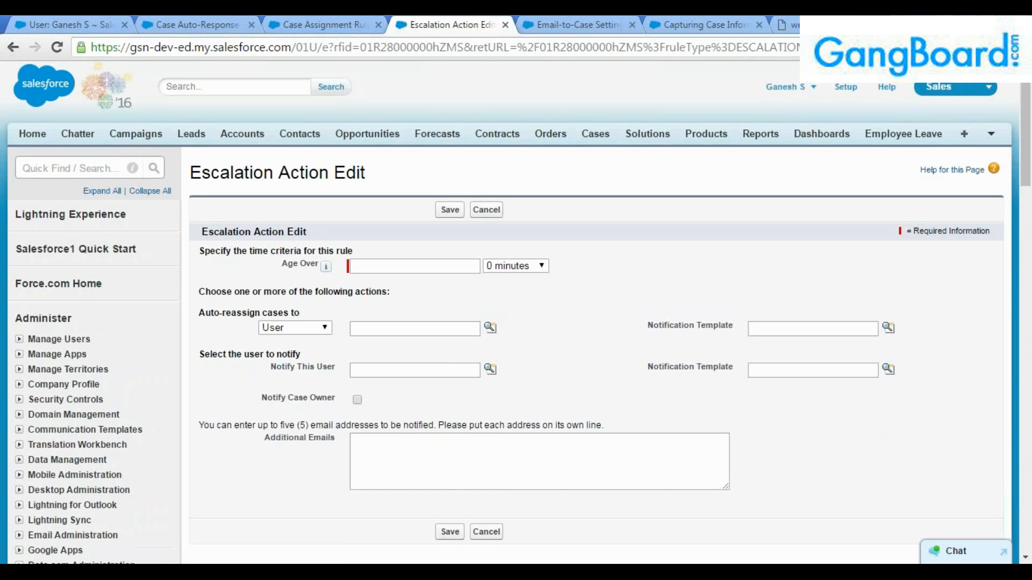
{"action": "scroll", "coordinate": [570, 390], "scroll_direction": "down", "scroll_amount": 1}
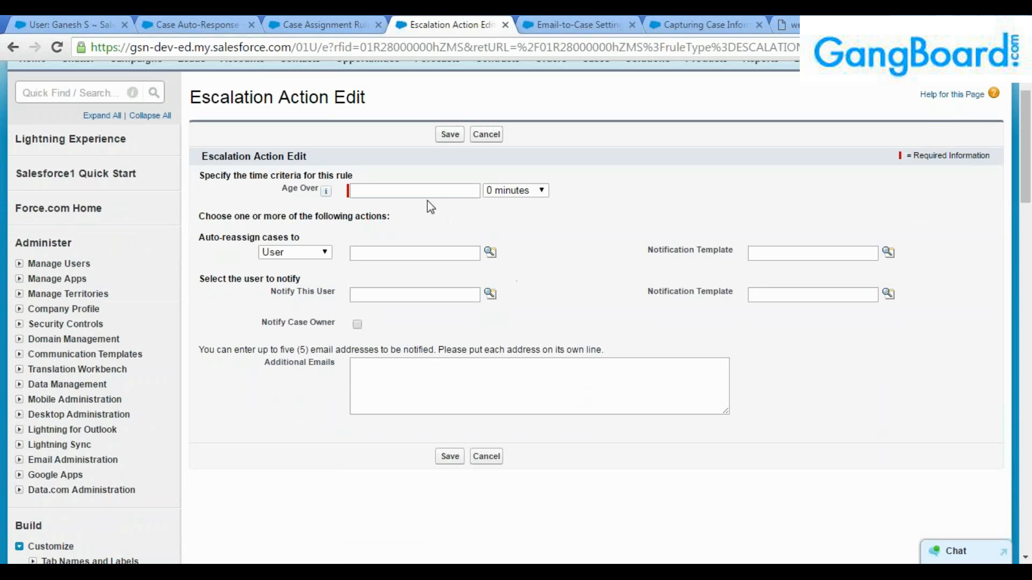
{"action": "left_click", "coordinate": [514, 190]}
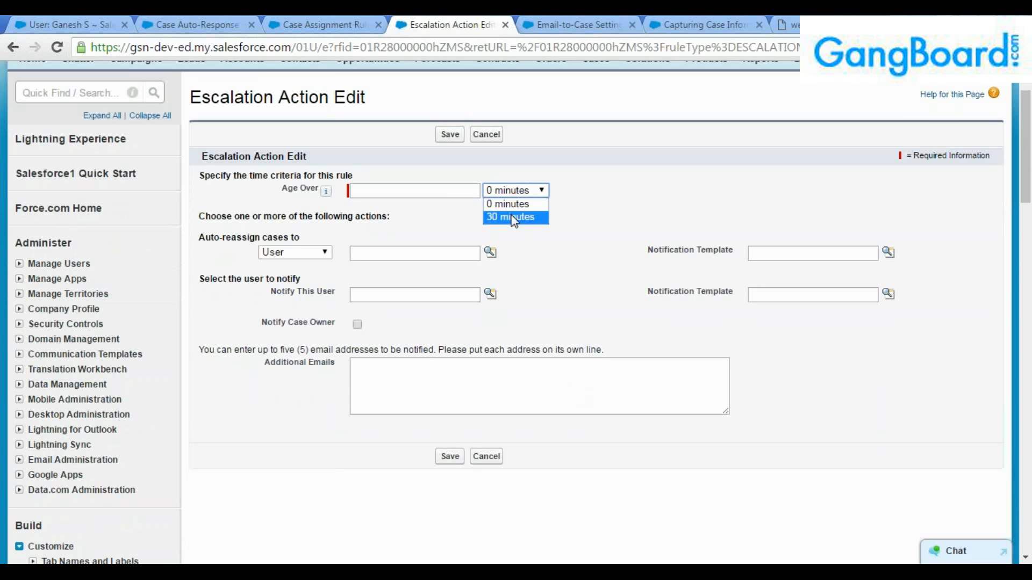
{"action": "left_click", "coordinate": [464, 189]}
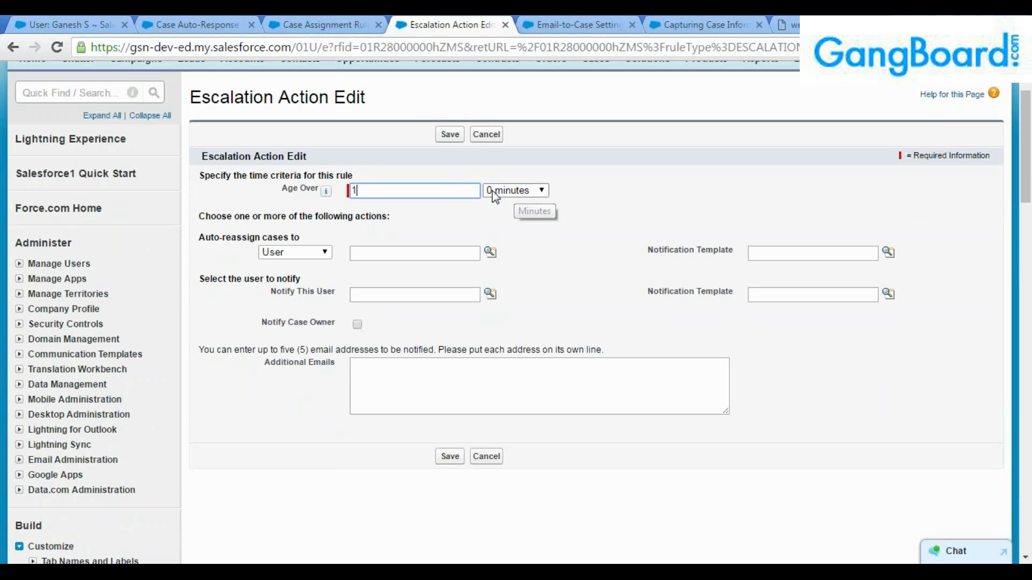
{"action": "mouse_move", "coordinate": [328, 193]}
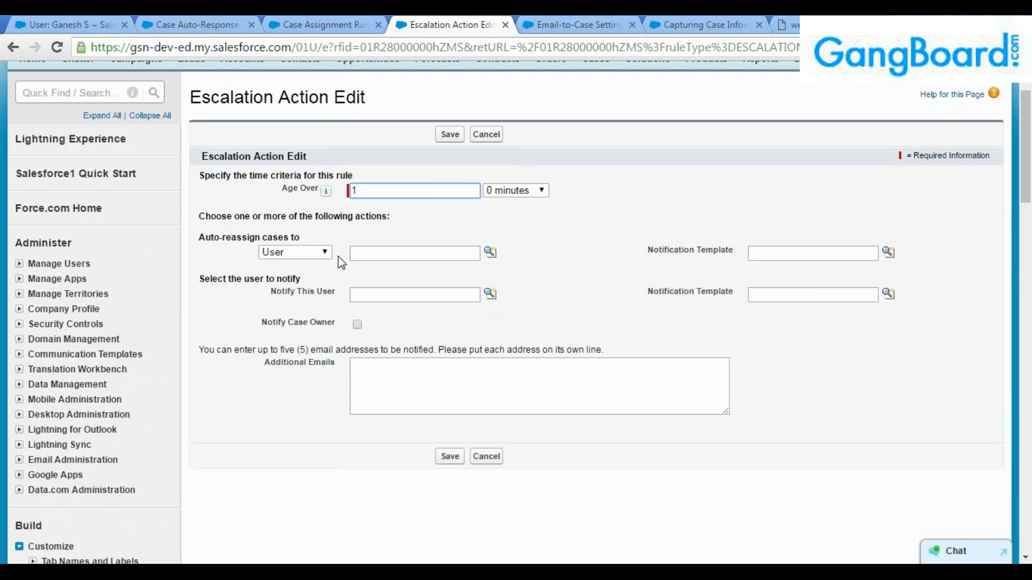
{"action": "left_click", "coordinate": [509, 191]}
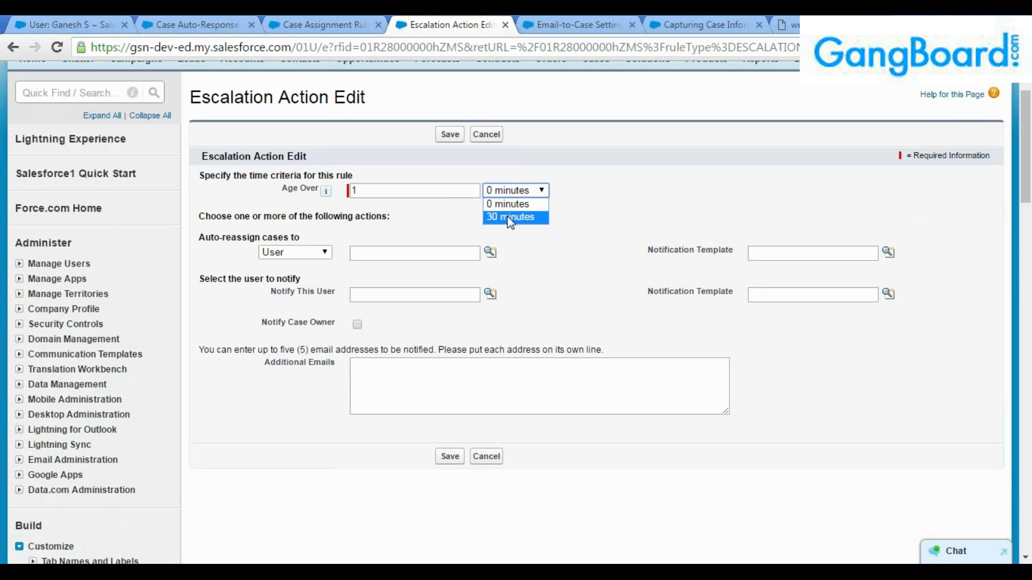
{"action": "left_click", "coordinate": [510, 217]}
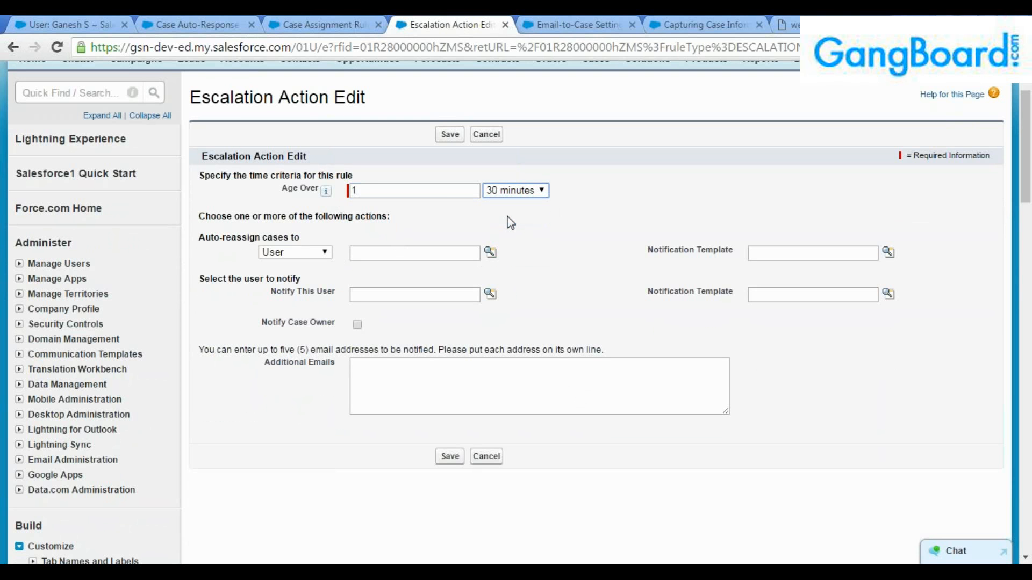
{"action": "mouse_move", "coordinate": [328, 195]}
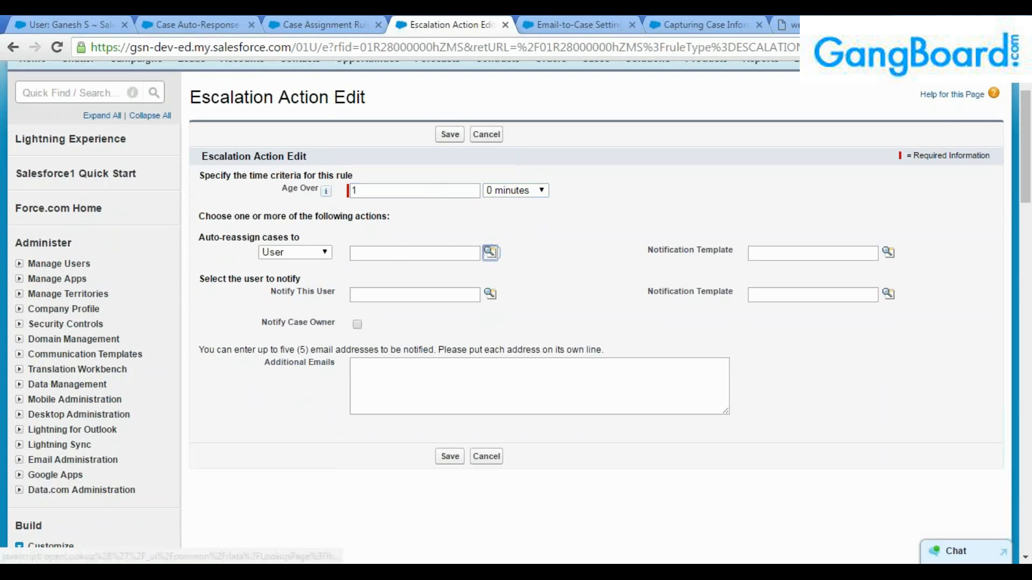
Choose the user escalated cases are reassigned to and the user to notify.
{"action": "left_click", "coordinate": [490, 253]}
{"action": "left_click", "coordinate": [264, 406]}
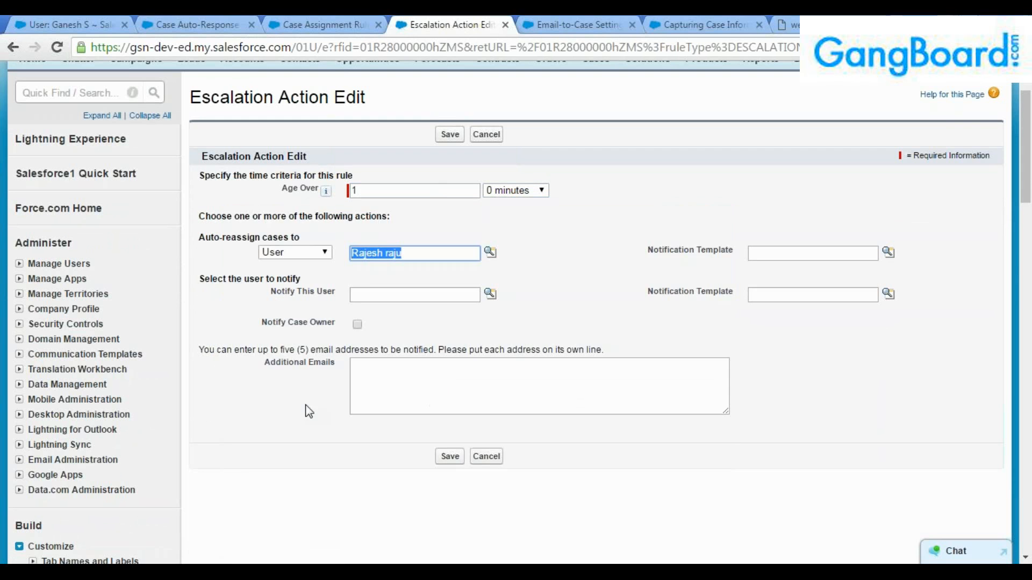
{"action": "left_click", "coordinate": [489, 293]}
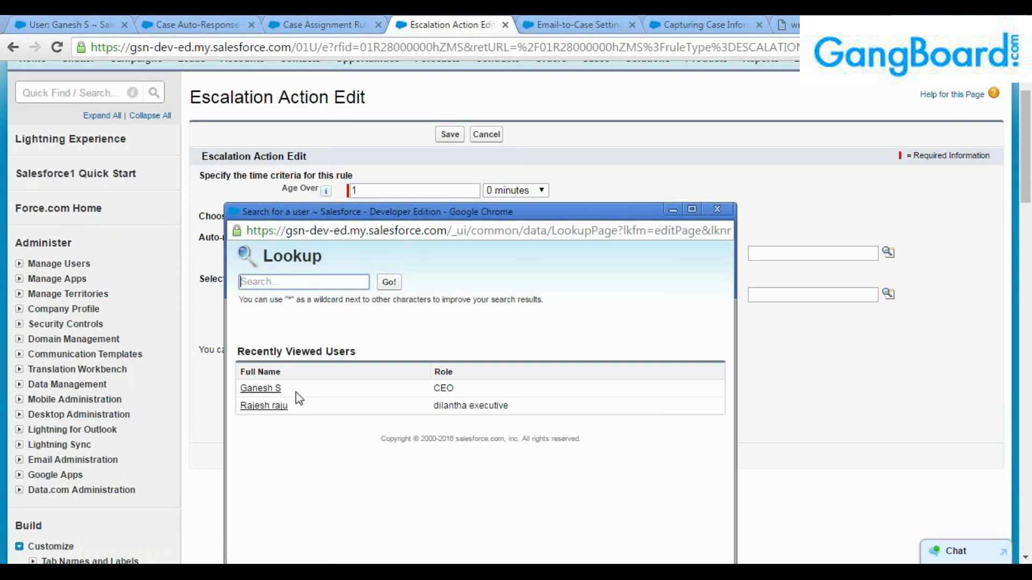
{"action": "left_click", "coordinate": [269, 391]}
{"action": "left_click", "coordinate": [565, 303]}
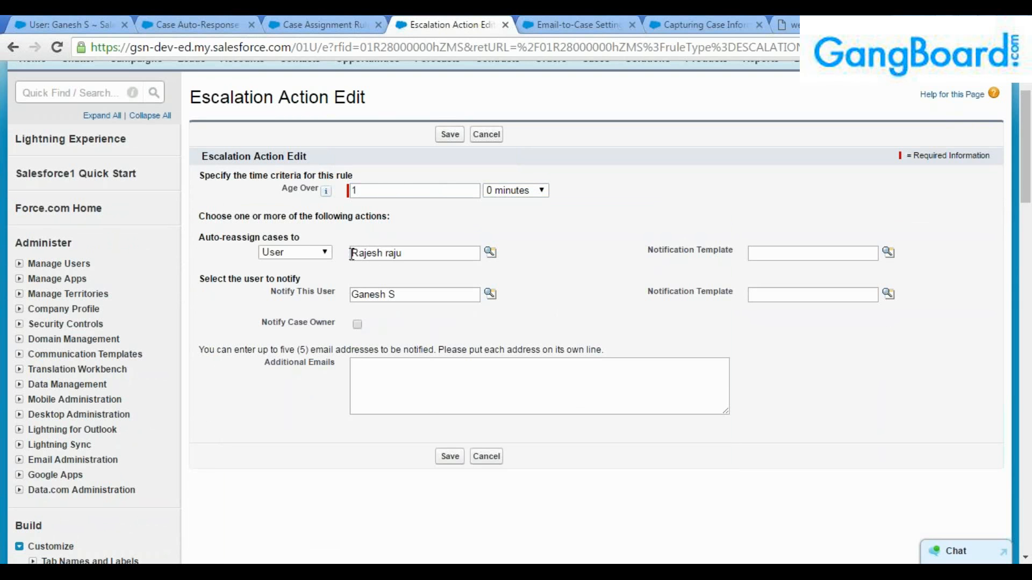
{"action": "left_click_drag", "start_coordinate": [410, 254], "coordinate": [343, 253]}
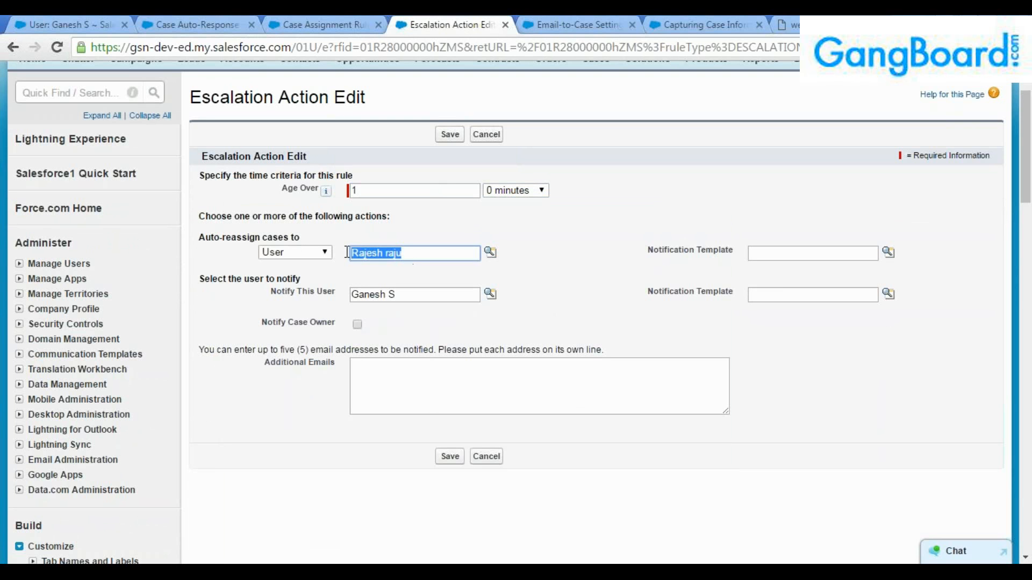
{"action": "left_click_drag", "start_coordinate": [410, 295], "coordinate": [344, 296]}
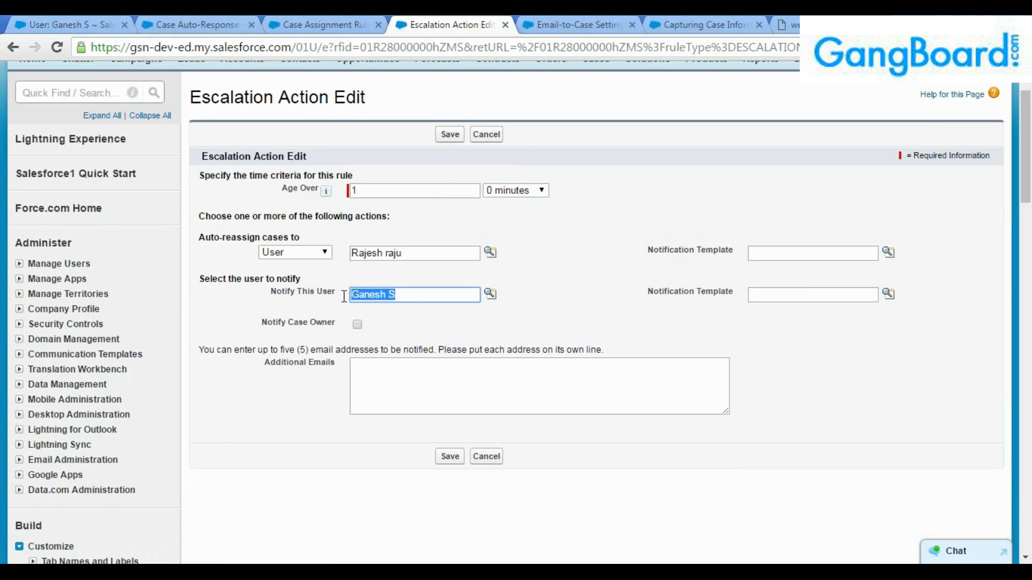
{"action": "left_click", "coordinate": [415, 294]}
{"action": "left_click", "coordinate": [451, 390]}
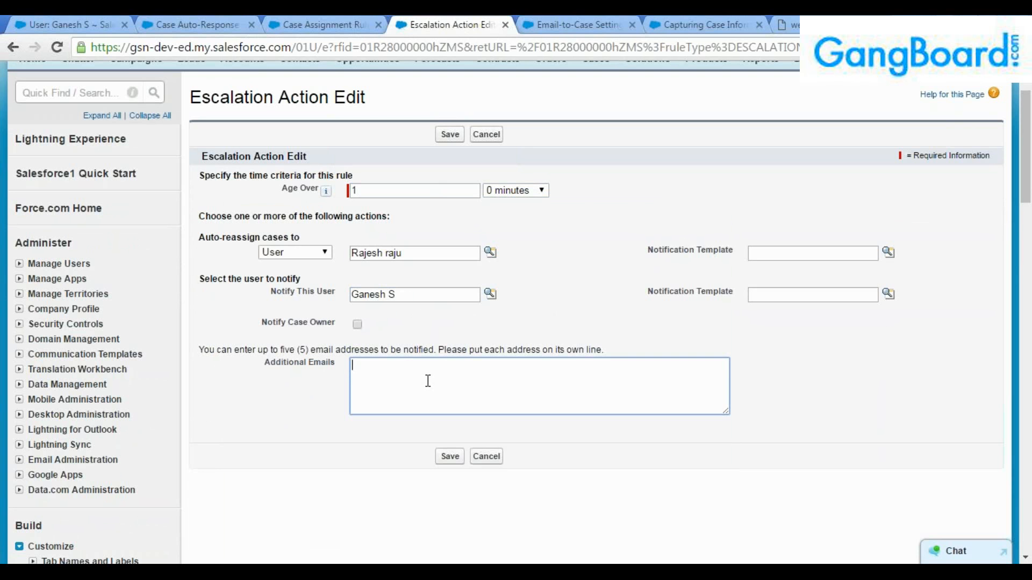
Set the reassignment notification template to Support: Escalated Case Notification.
{"action": "left_click", "coordinate": [890, 253]}
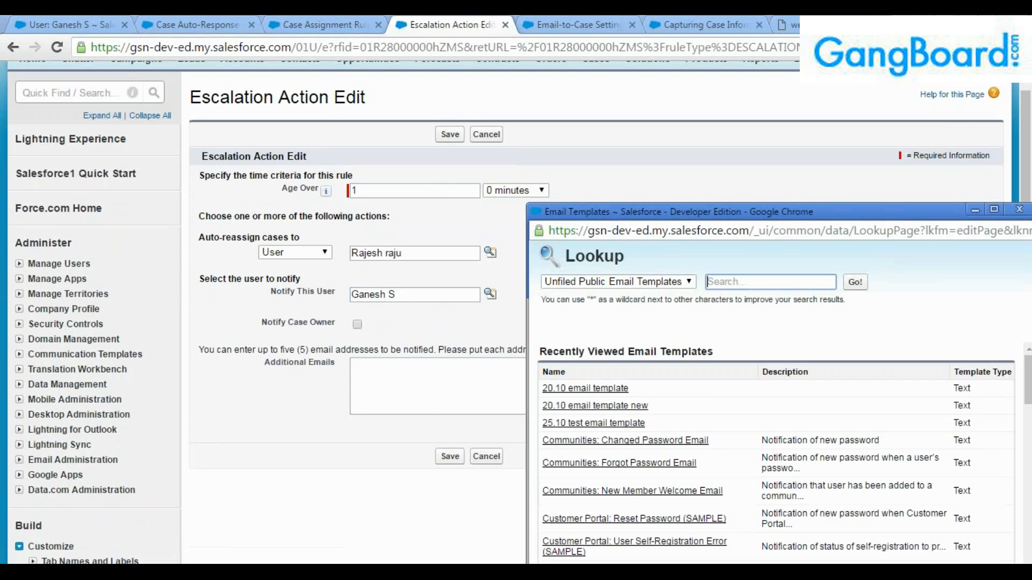
{"action": "left_click", "coordinate": [994, 211]}
{"action": "scroll", "coordinate": [404, 371], "scroll_direction": "down", "scroll_amount": 15}
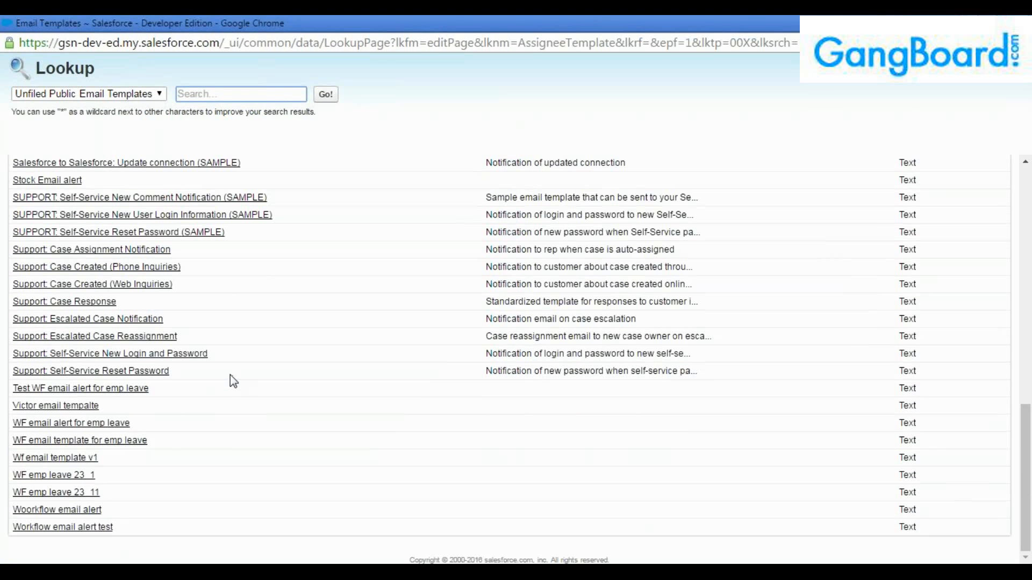
{"action": "left_click", "coordinate": [107, 319]}
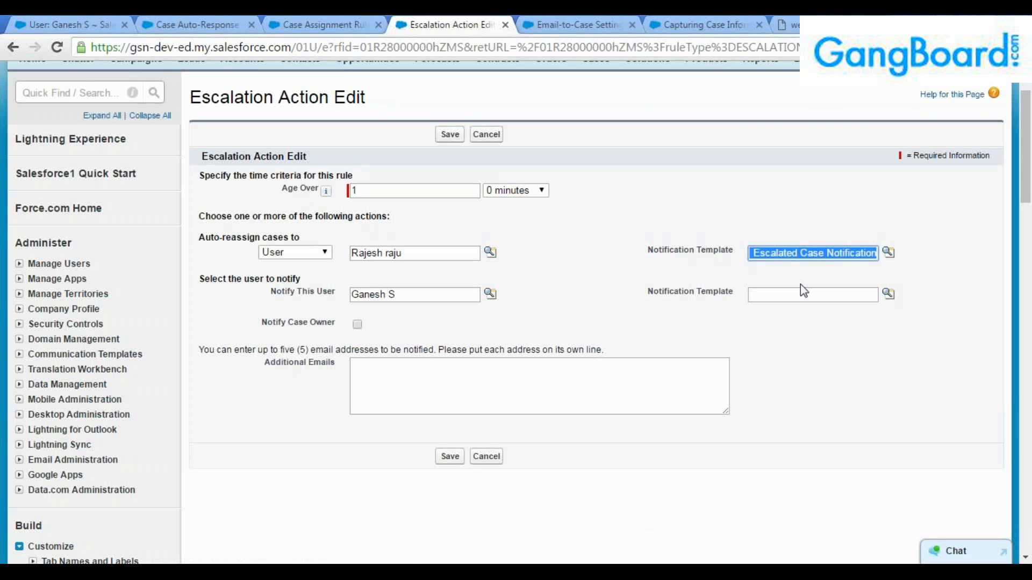
Use Support: Escalated Case Notification for the notified user too and save the escalation action.
{"action": "left_click", "coordinate": [811, 295]}
{"action": "left_click", "coordinate": [888, 294]}
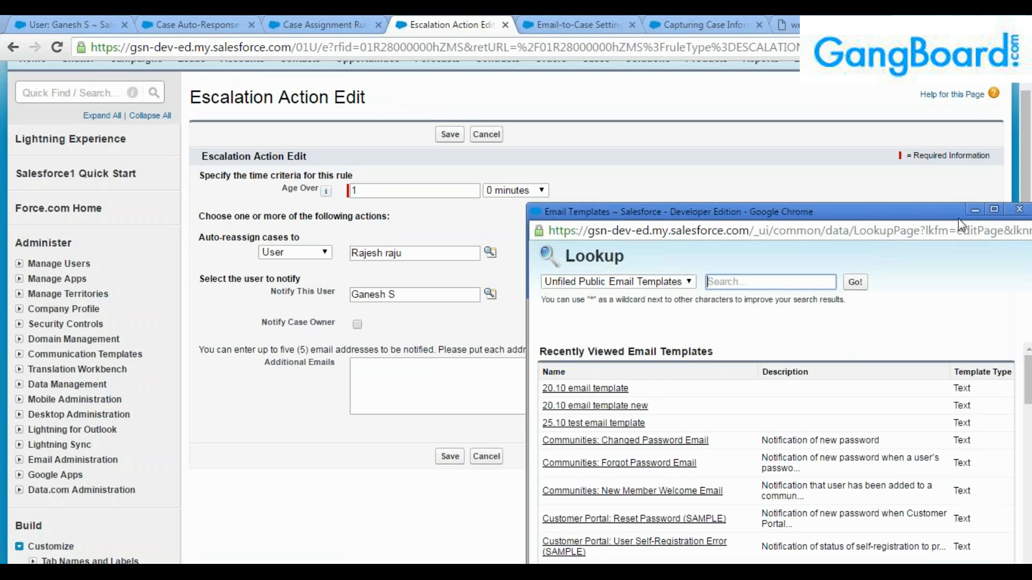
{"action": "left_click", "coordinate": [987, 208]}
{"action": "scroll", "coordinate": [230, 421], "scroll_direction": "down", "scroll_amount": 10}
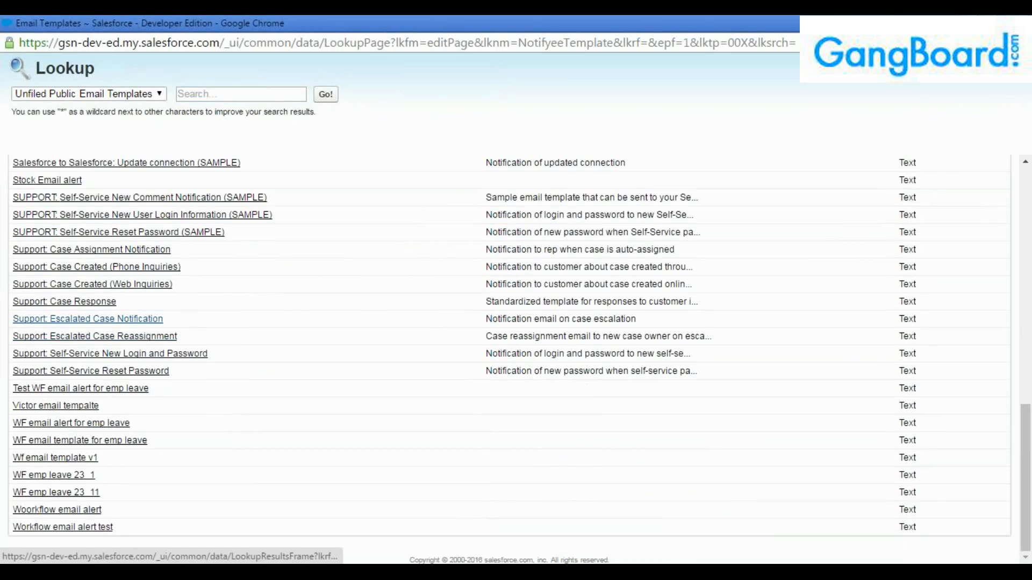
{"action": "left_click", "coordinate": [137, 320]}
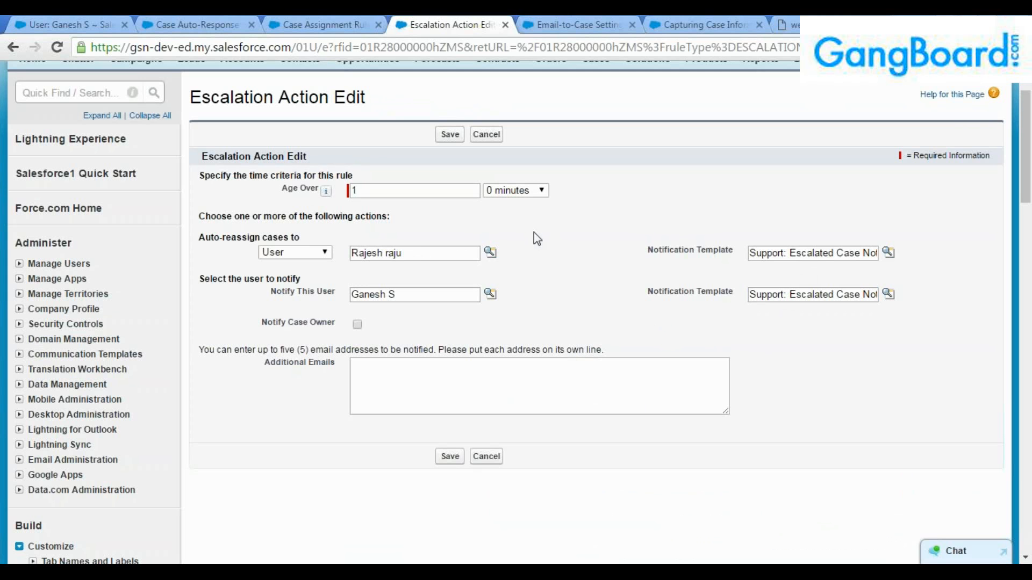
{"action": "left_click_drag", "start_coordinate": [421, 253], "coordinate": [347, 246]}
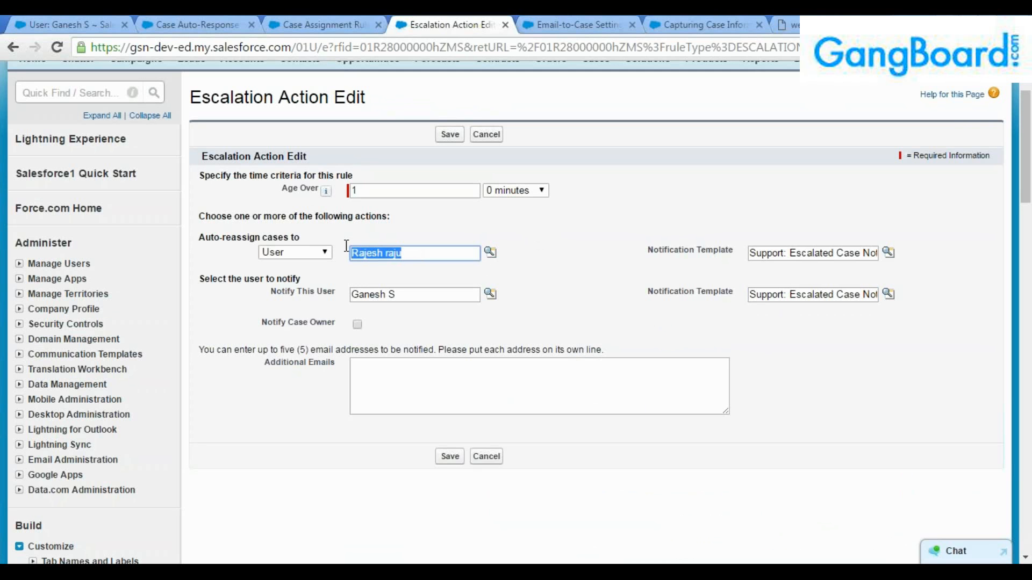
{"action": "left_click", "coordinate": [403, 295]}
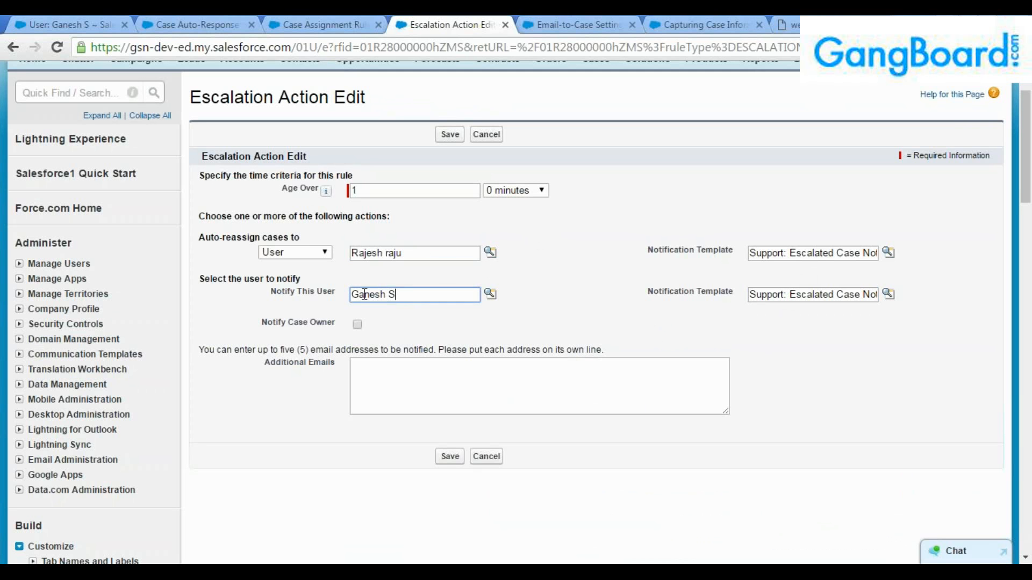
{"action": "left_click", "coordinate": [378, 380]}
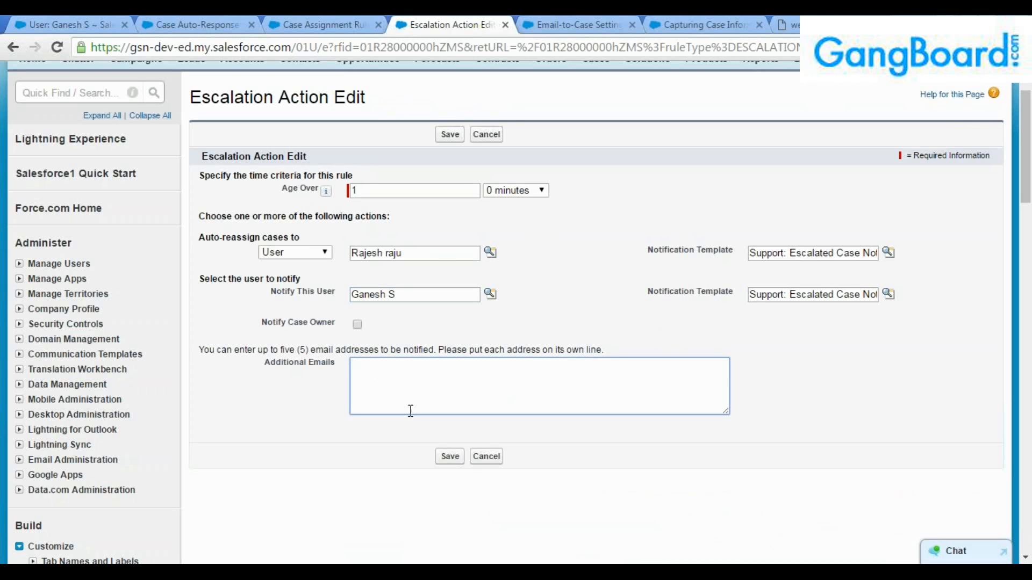
{"action": "left_click", "coordinate": [450, 456]}
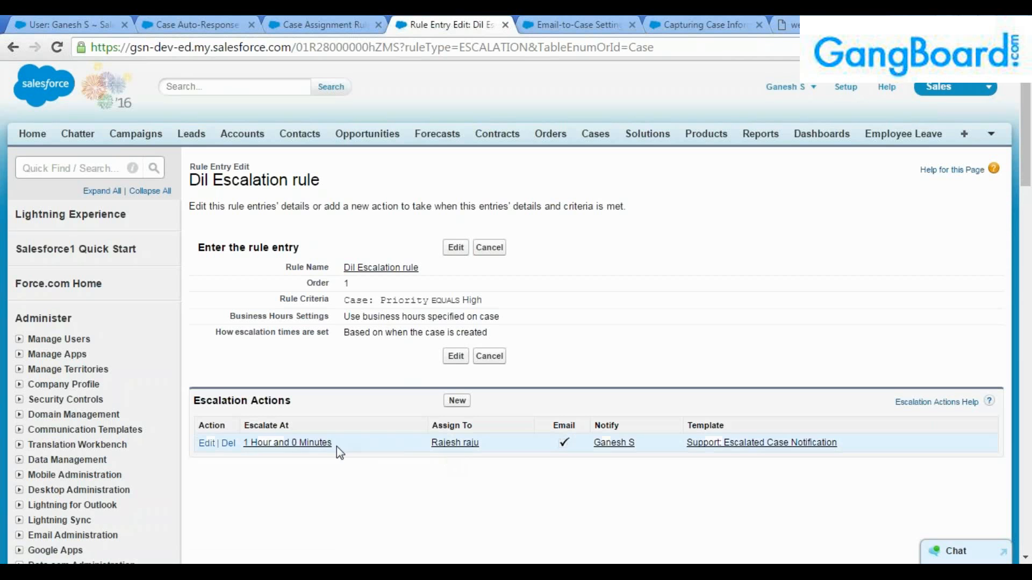
{"action": "left_click_drag", "start_coordinate": [334, 444], "coordinate": [245, 442]}
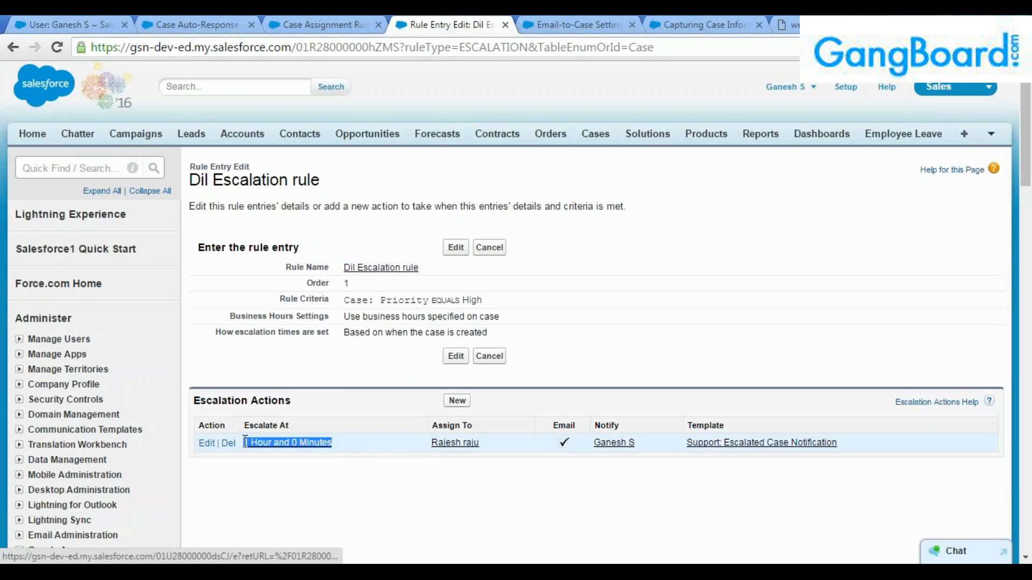
{"action": "left_click_drag", "start_coordinate": [333, 444], "coordinate": [244, 446]}
{"action": "left_click", "coordinate": [277, 475]}
{"action": "left_click_drag", "start_coordinate": [429, 445], "coordinate": [479, 446]}
{"action": "left_click", "coordinate": [476, 480]}
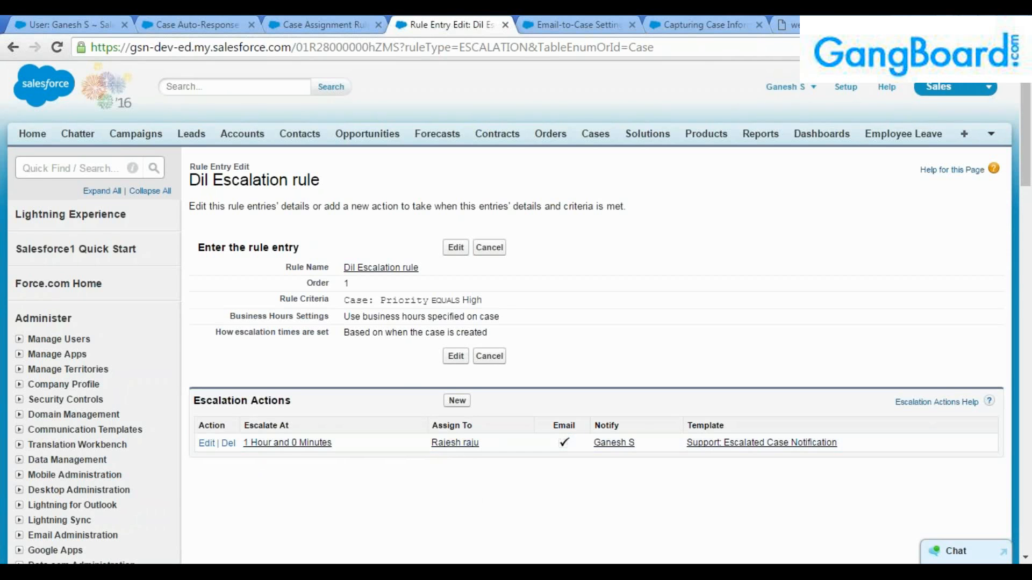
{"action": "left_click_drag", "start_coordinate": [342, 293], "coordinate": [343, 317]}
{"action": "left_click", "coordinate": [500, 294]}
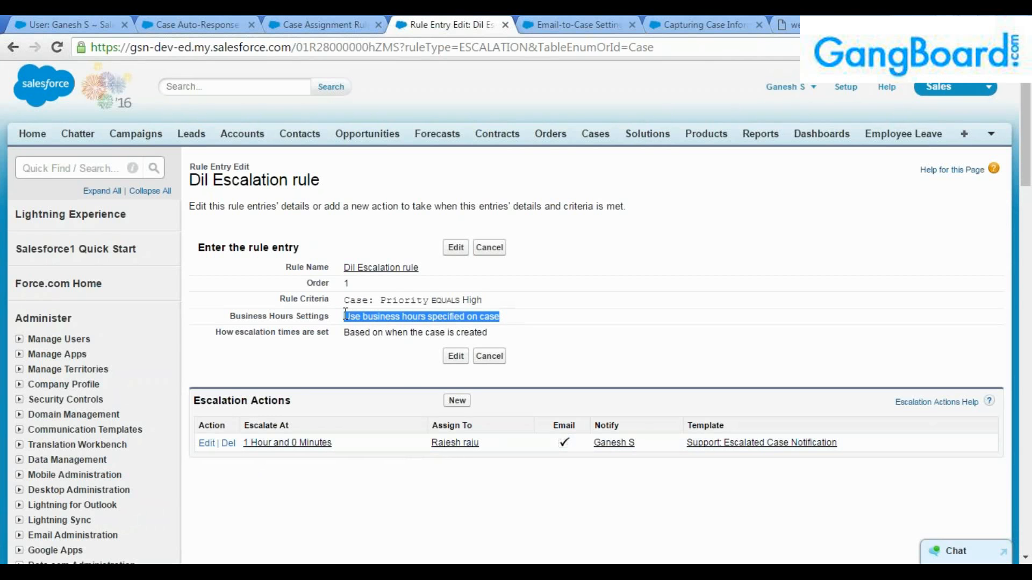
{"action": "left_click", "coordinate": [492, 335]}
{"action": "left_click_drag", "start_coordinate": [493, 336], "coordinate": [301, 299]}
{"action": "left_click", "coordinate": [393, 332]}
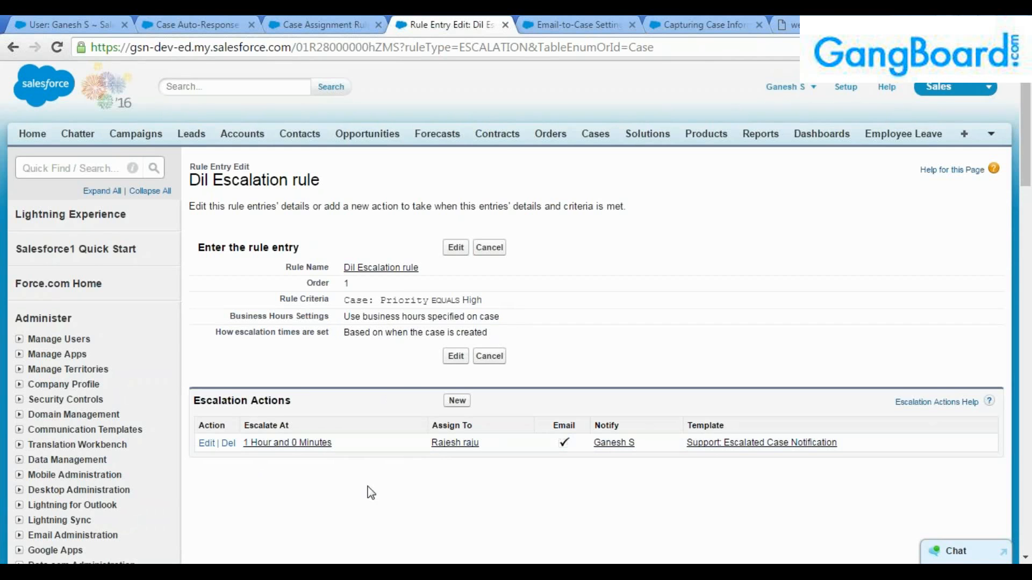
{"action": "scroll", "coordinate": [371, 498], "scroll_direction": "down", "scroll_amount": 1}
{"action": "scroll", "coordinate": [369, 494], "scroll_direction": "down", "scroll_amount": 2}
{"action": "scroll", "coordinate": [369, 492], "scroll_direction": "up", "scroll_amount": 3}
{"action": "left_click_drag", "start_coordinate": [485, 303], "coordinate": [347, 301]}
{"action": "left_click", "coordinate": [346, 317]}
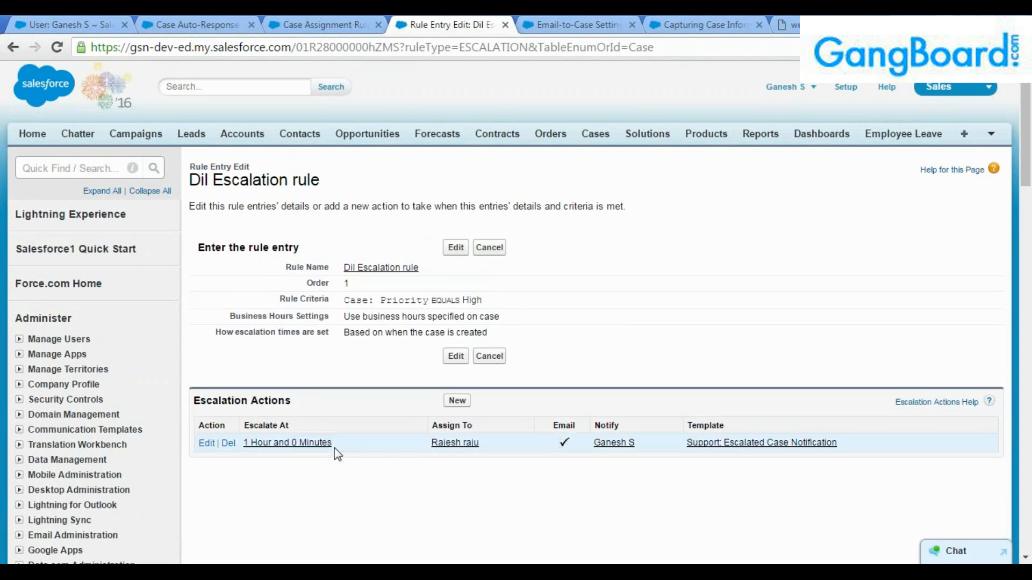
{"action": "mouse_move", "coordinate": [334, 448]}
{"action": "left_mouse_down"}
{"action": "mouse_move", "coordinate": [241, 446]}
{"action": "mouse_move", "coordinate": [335, 445]}
{"action": "left_mouse_up"}
{"action": "left_click", "coordinate": [266, 475]}
{"action": "left_click", "coordinate": [368, 452]}
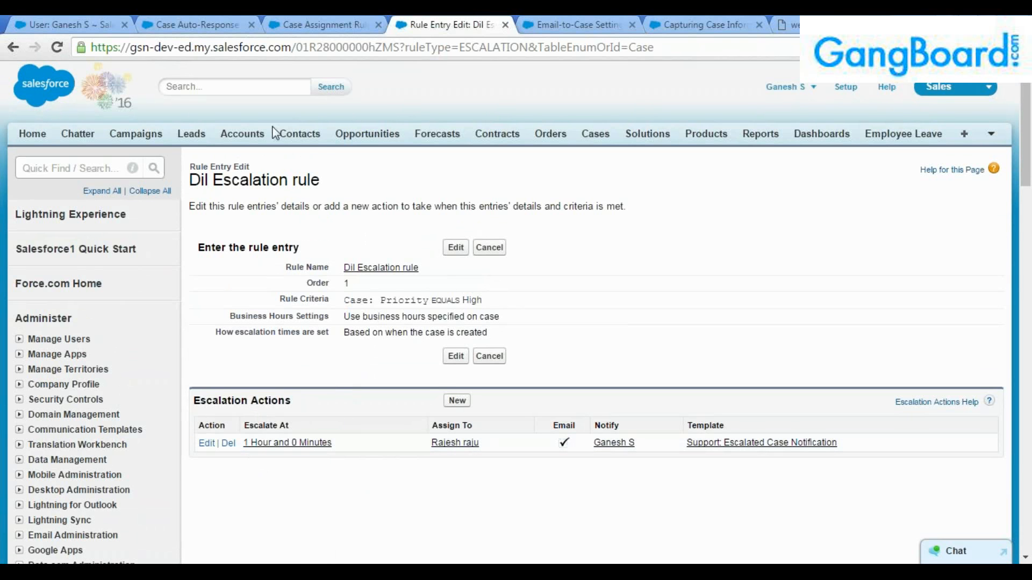
Set the web-to-case form's Priority to High.
{"action": "left_click", "coordinate": [787, 25]}
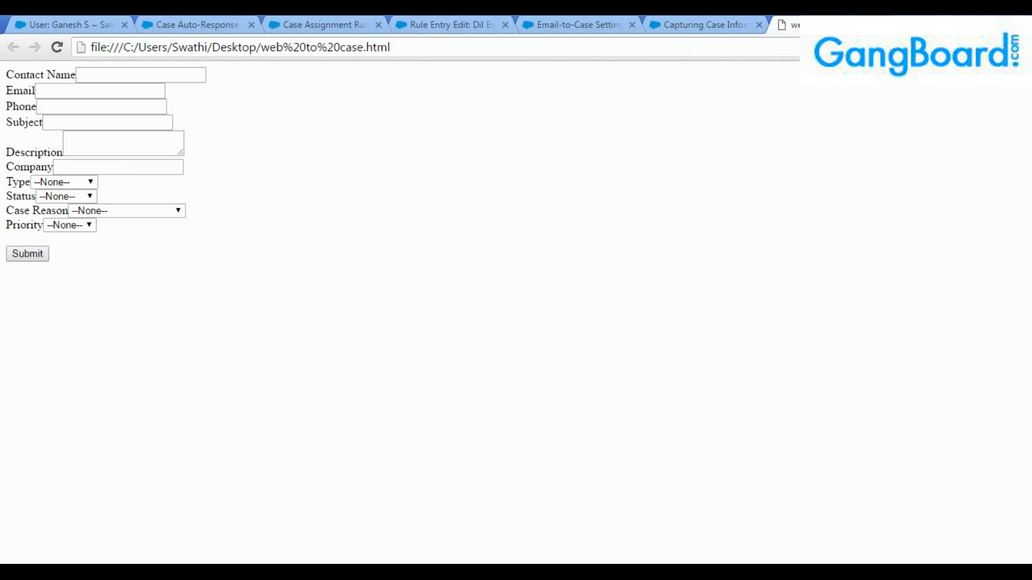
{"action": "left_click", "coordinate": [73, 224]}
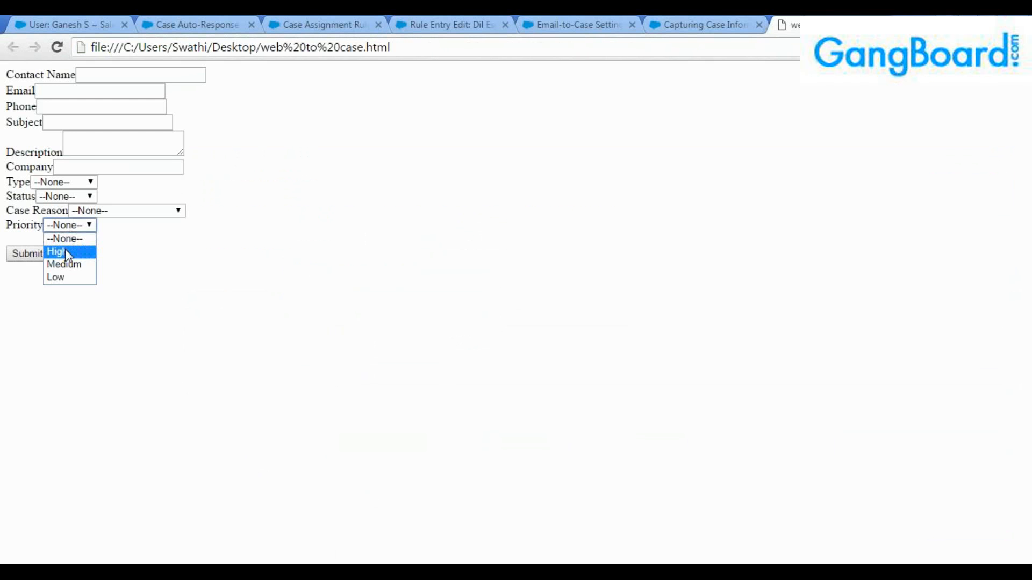
{"action": "left_click", "coordinate": [66, 249]}
Recheck the response, assignment and escalation rules' Priority equals High criteria, then return to the form.
{"action": "left_click", "coordinate": [170, 23]}
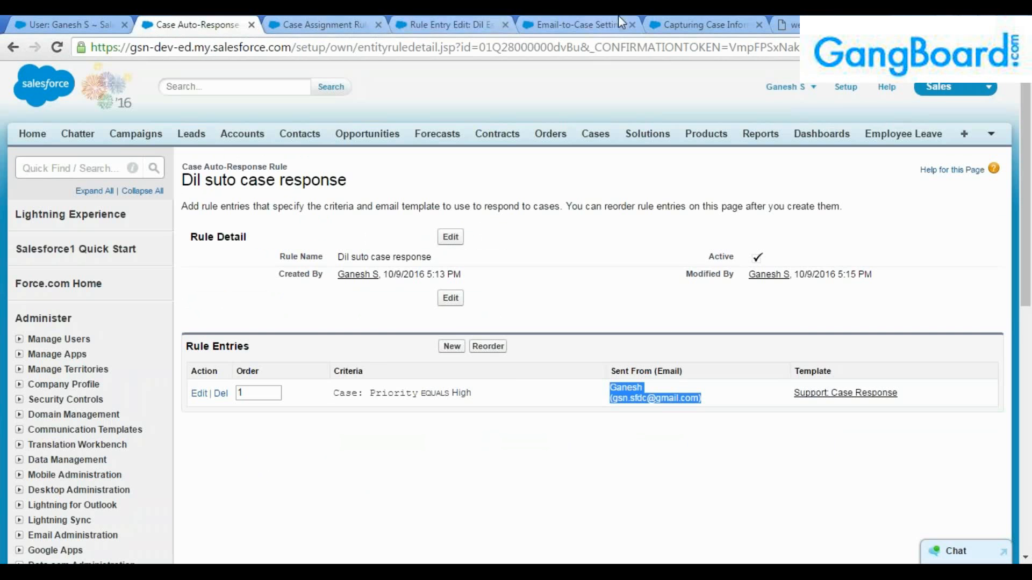
{"action": "left_click", "coordinate": [324, 21]}
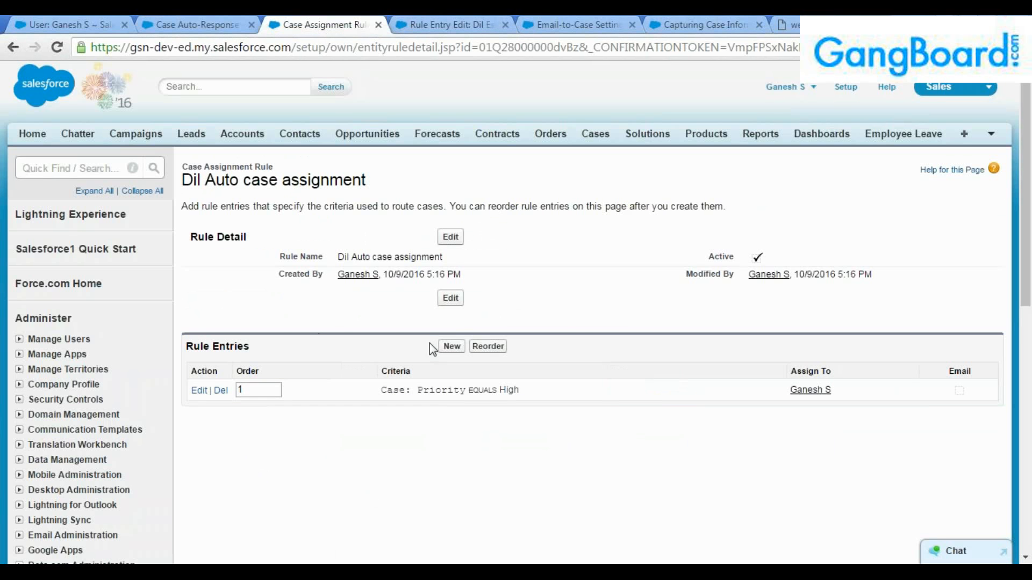
{"action": "left_click", "coordinate": [456, 23]}
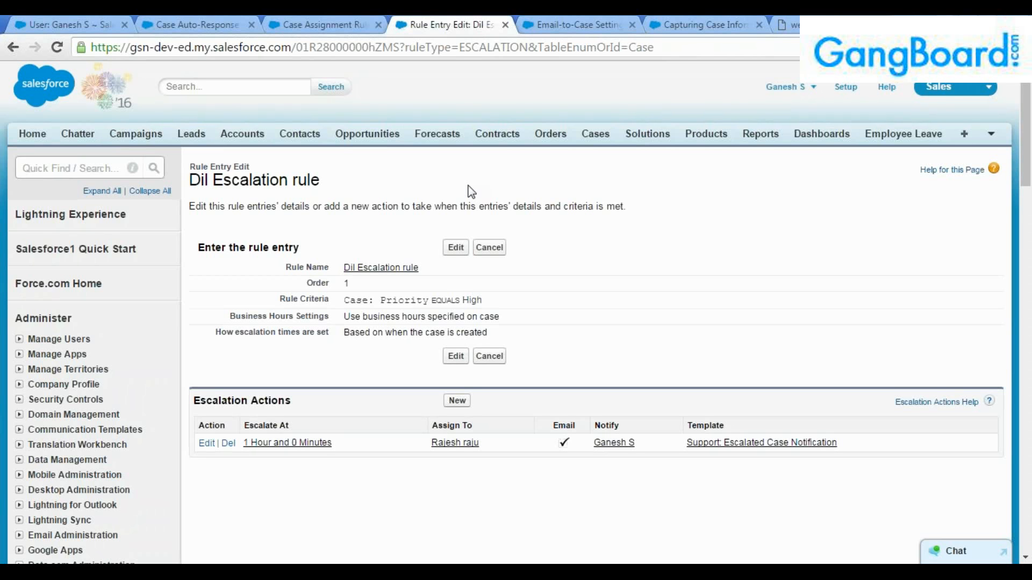
{"action": "left_click_drag", "start_coordinate": [482, 301], "coordinate": [386, 305]}
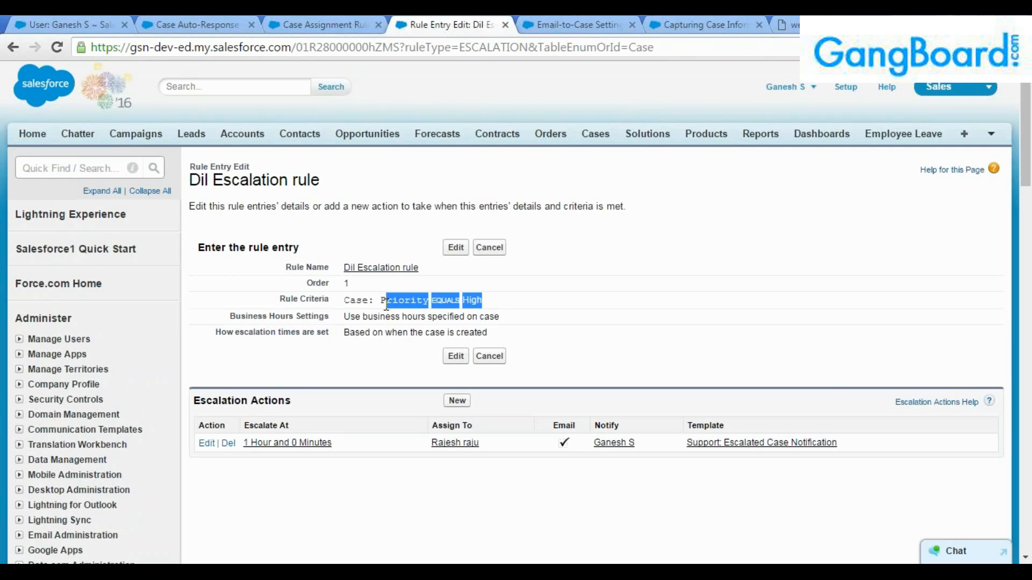
{"action": "left_click", "coordinate": [386, 304]}
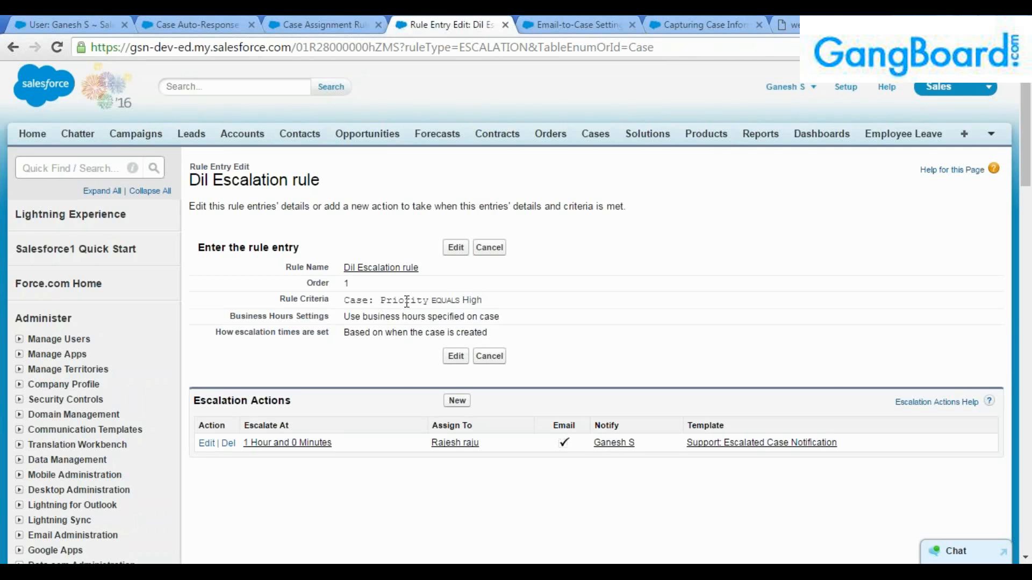
{"action": "left_click", "coordinate": [792, 24]}
{"action": "left_click", "coordinate": [124, 75]}
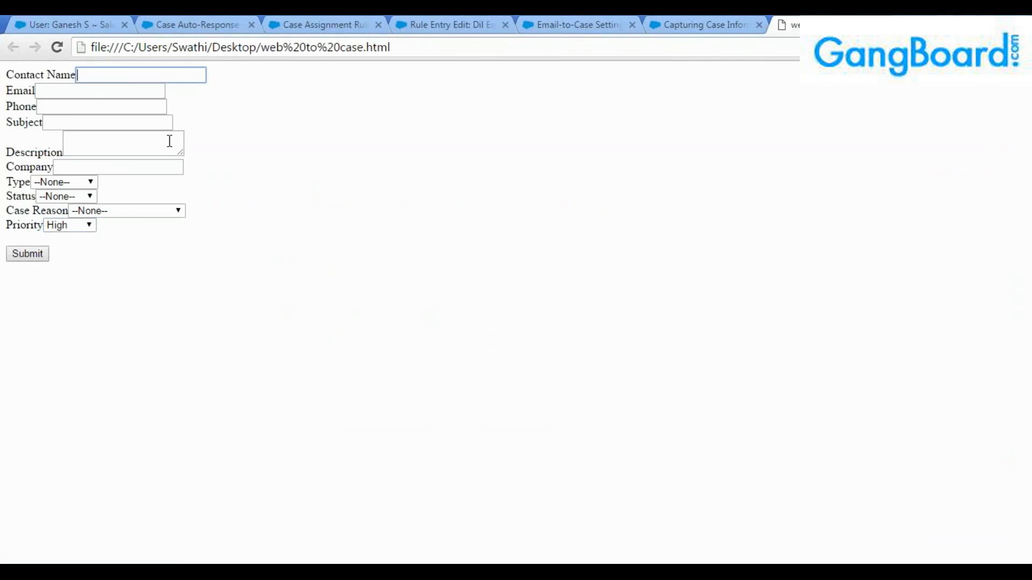
Enter the contact name, the saved e-mail address and a phone number in the web-to-case form.
{"action": "type", "text": "Dilantha case"}
{"action": "key", "text": "Tab"}
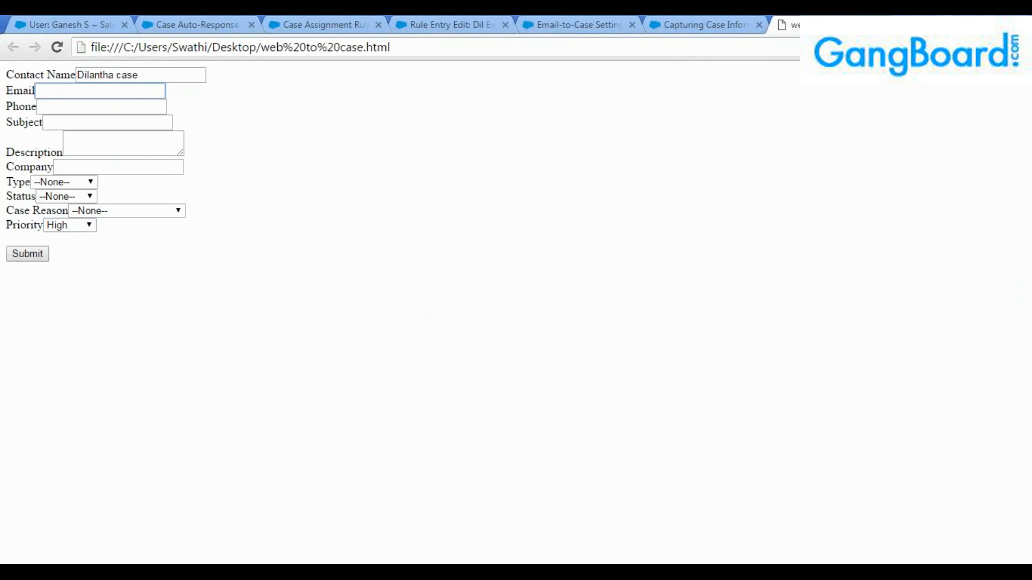
{"action": "type", "text": "gsn"}
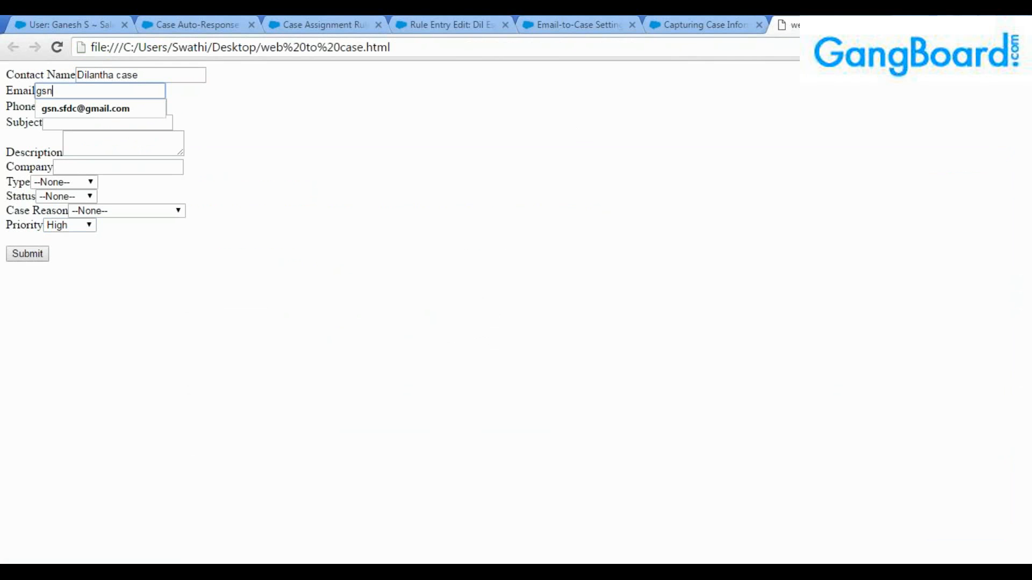
{"action": "key", "text": "Down"}
{"action": "key", "text": "Tab"}
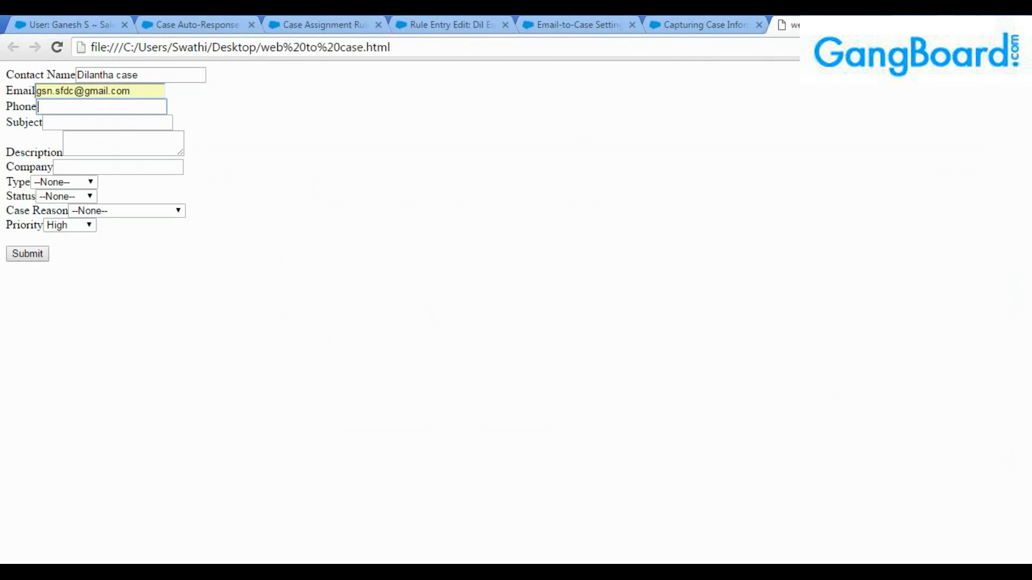
Fill in subject 'Phone Issue', description 'Mobile phone not workin' and company IBM.
{"action": "left_click", "coordinate": [142, 128]}
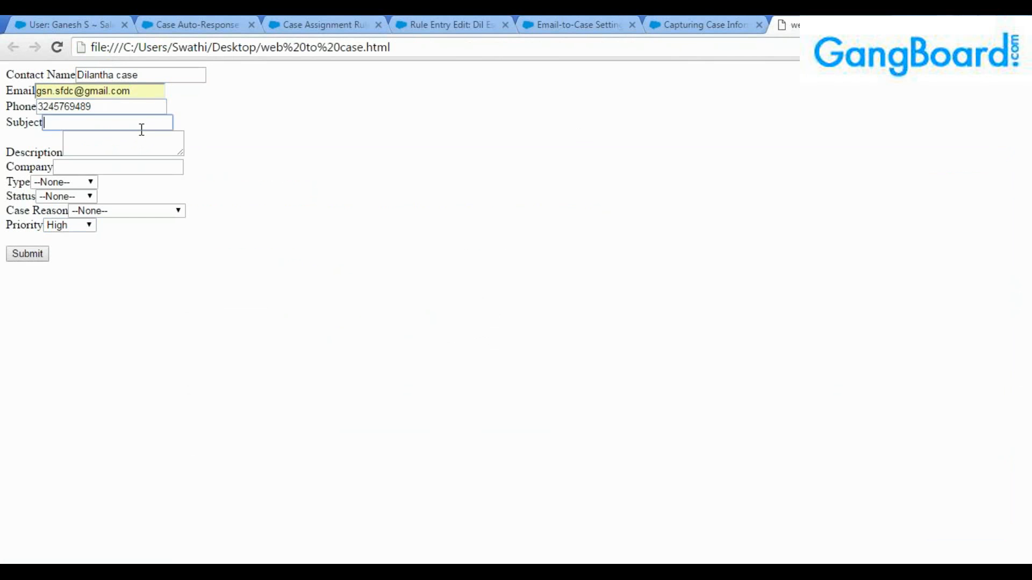
{"action": "type", "text": "Phone Issue"}
{"action": "left_click", "coordinate": [155, 133]}
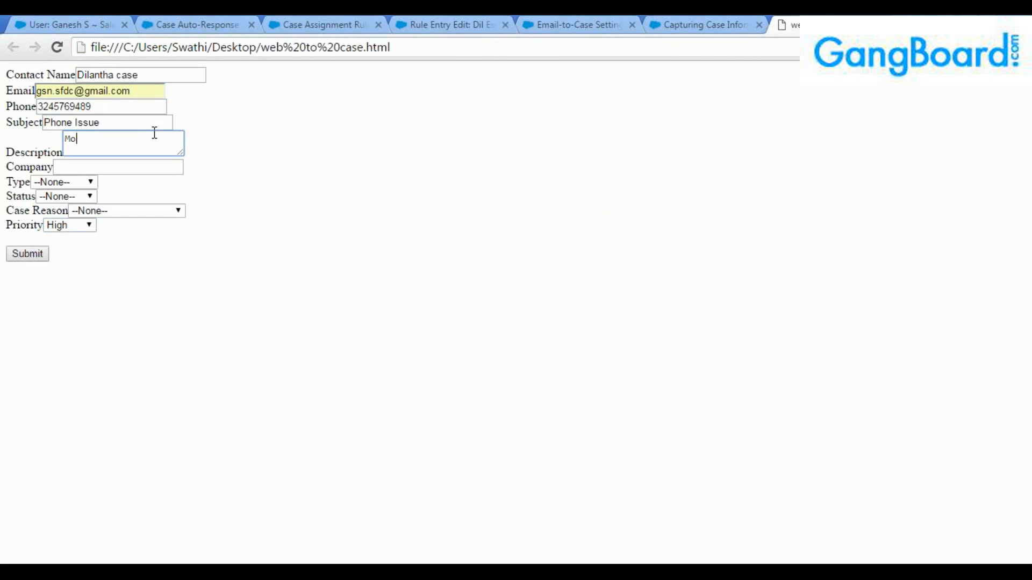
{"action": "type", "text": "Mobile phone not working"}
{"action": "key", "text": "Tab"}
{"action": "type", "text": "IBM"}
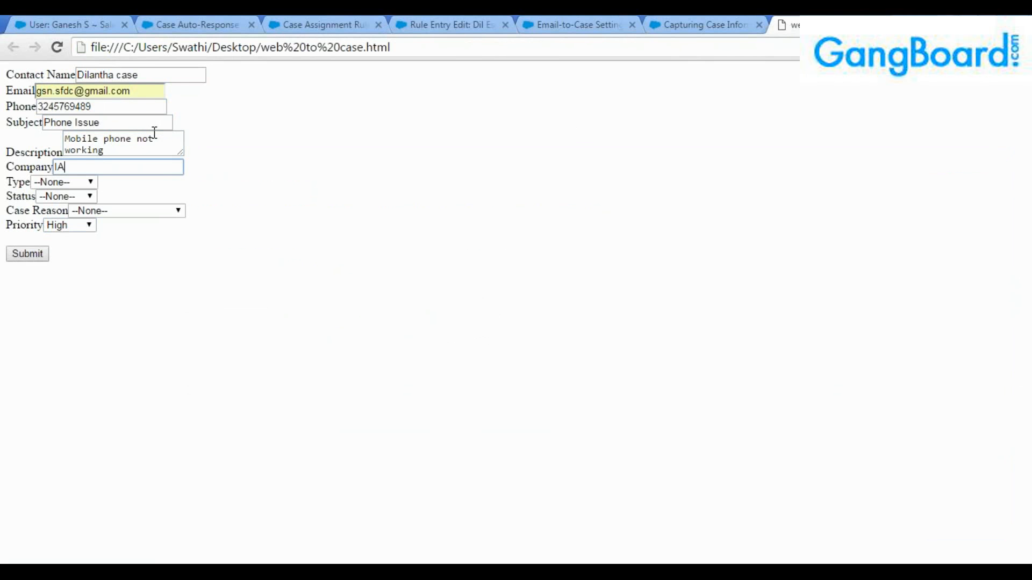
{"action": "key", "text": "BackSpace"}
{"action": "key", "text": "BackSpace"}
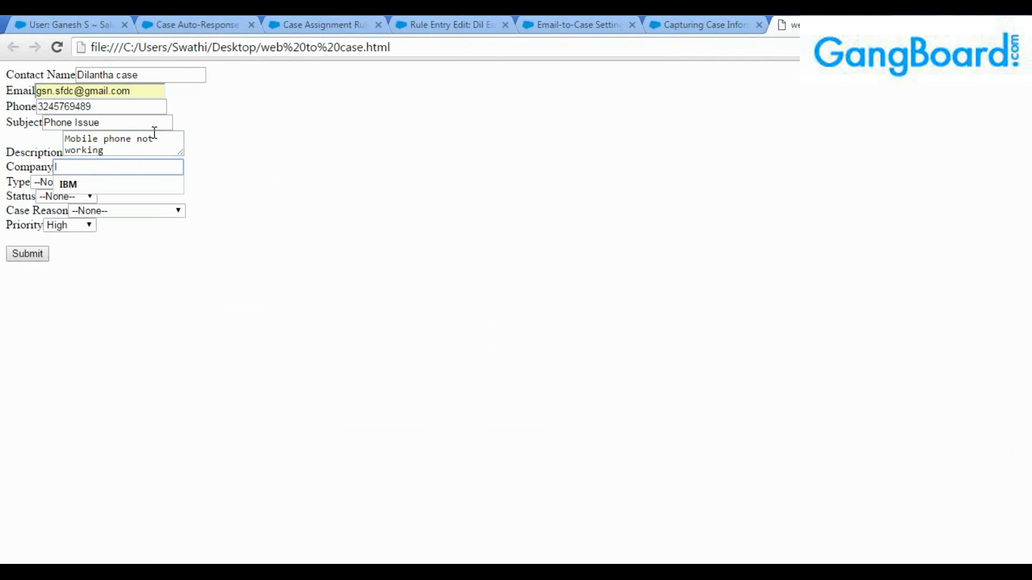
{"action": "type", "text": "BM"}
Choose Type Electronic, Status New and Case Reason Performance, then submit the form.
{"action": "key", "text": "Tab"}
{"action": "left_click", "coordinate": [78, 181]}
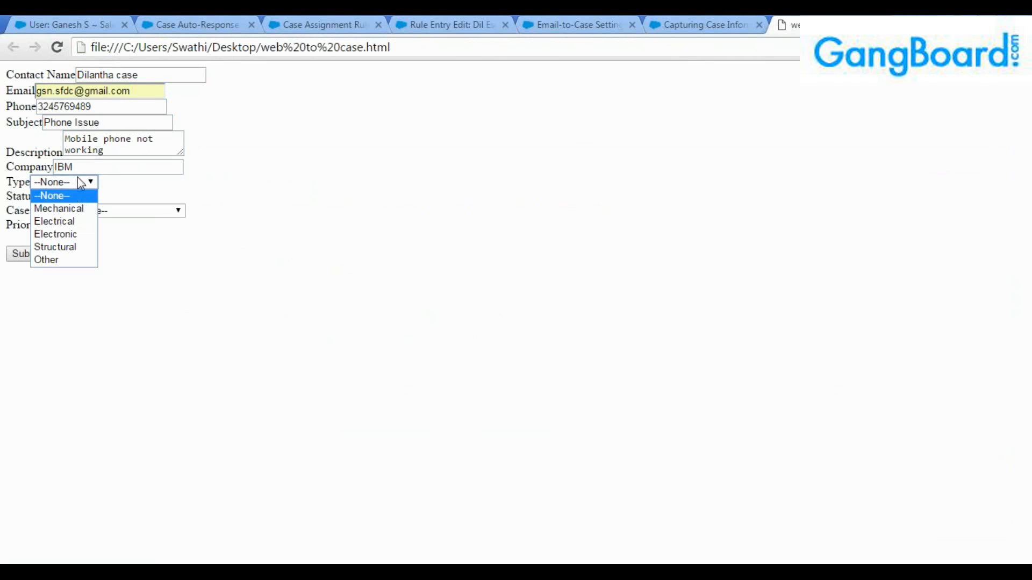
{"action": "left_click", "coordinate": [75, 223]}
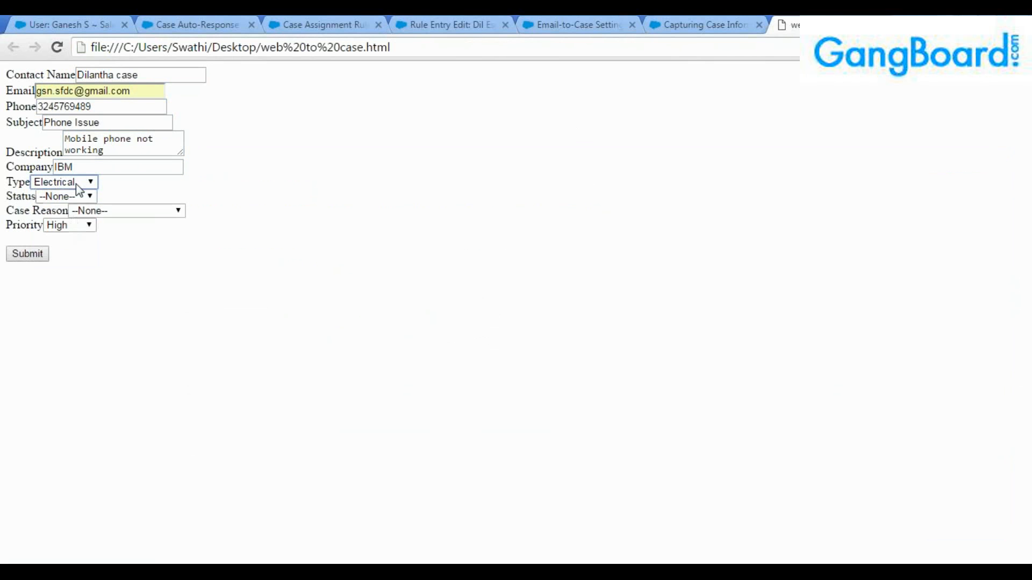
{"action": "left_click", "coordinate": [78, 182]}
{"action": "left_click", "coordinate": [75, 235]}
{"action": "left_click", "coordinate": [75, 196]}
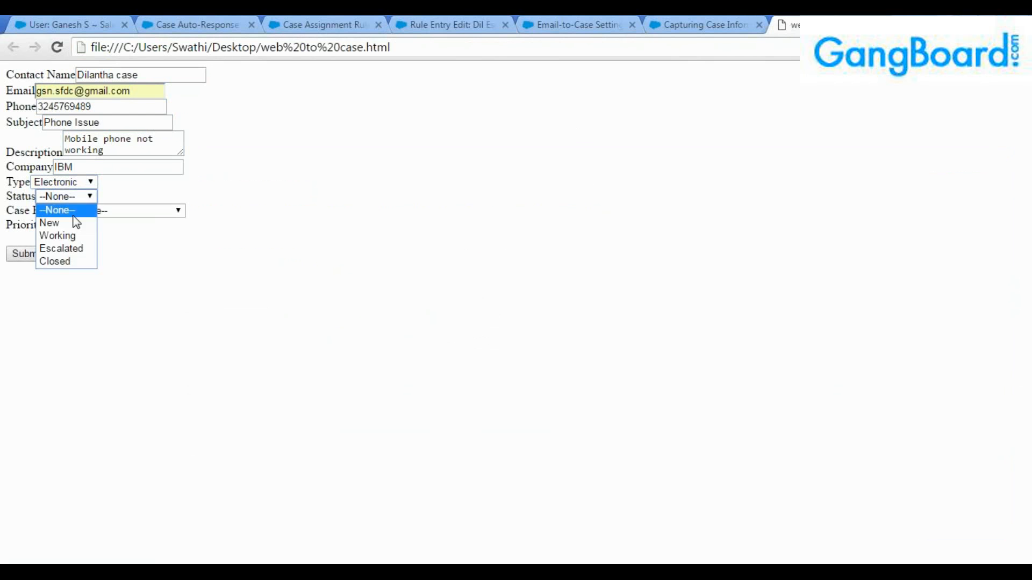
{"action": "left_click", "coordinate": [68, 224]}
{"action": "left_click", "coordinate": [99, 211]}
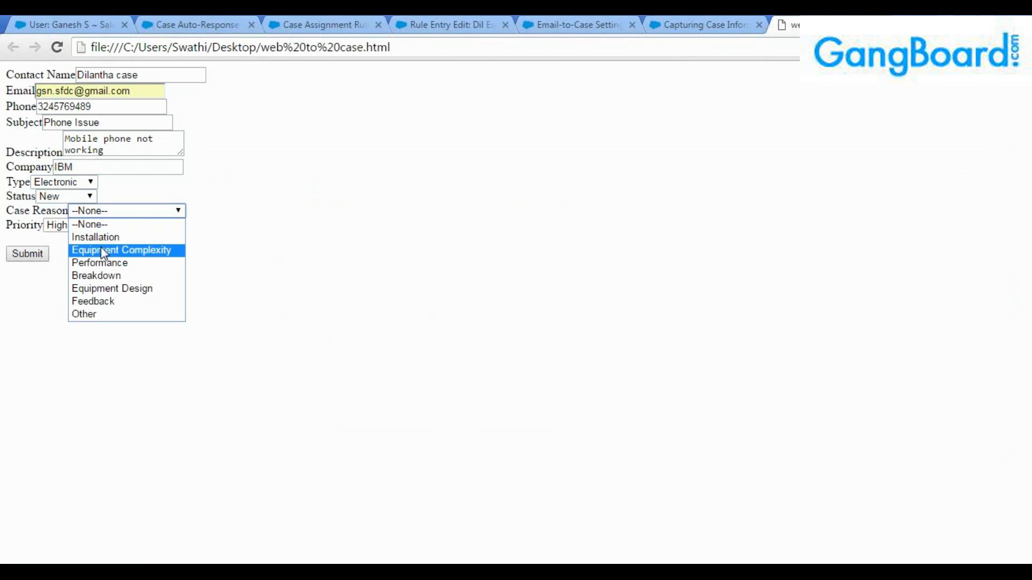
{"action": "left_click", "coordinate": [100, 263]}
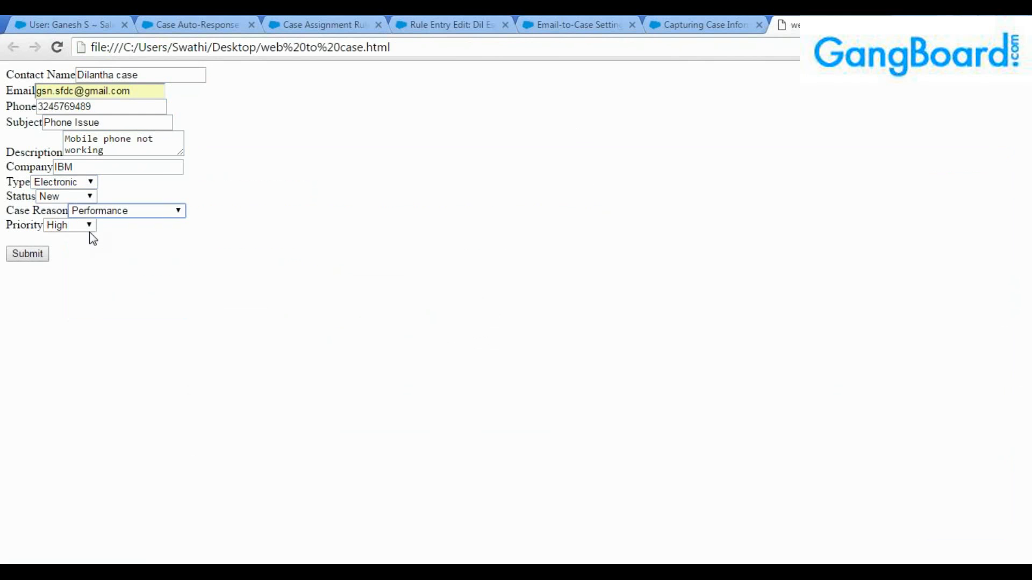
{"action": "left_click", "coordinate": [24, 258]}
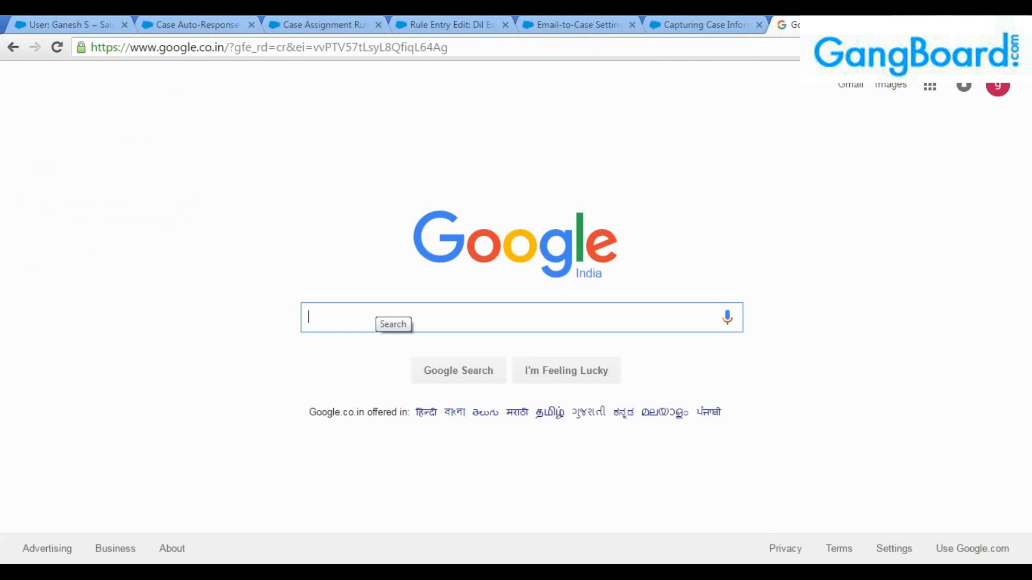
List All Open Cases sorted by Date/Time Opened, newest first.
{"action": "left_click", "coordinate": [57, 22]}
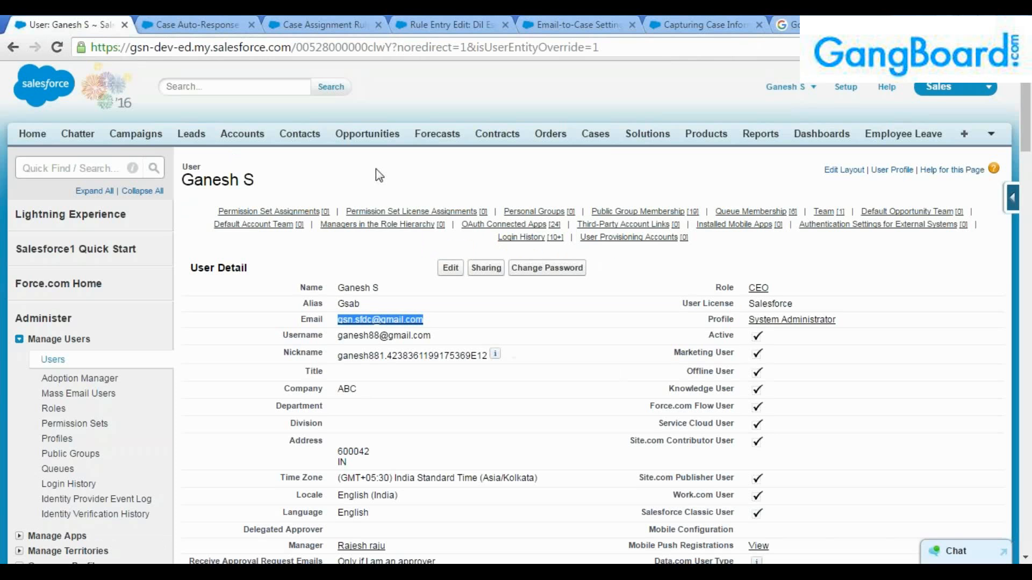
{"action": "left_click", "coordinate": [596, 136]}
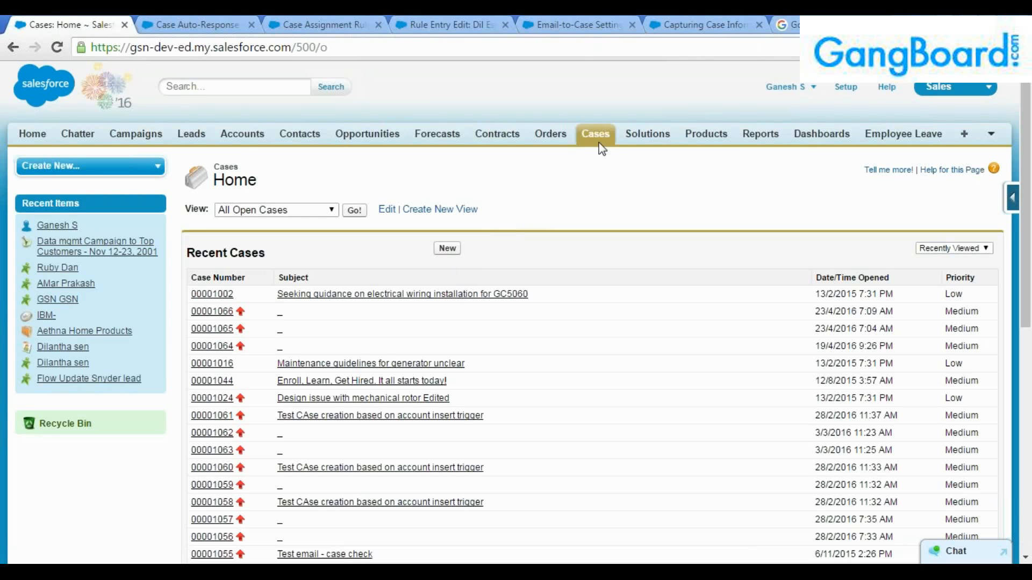
{"action": "left_click", "coordinate": [599, 144]}
{"action": "left_click", "coordinate": [325, 210]}
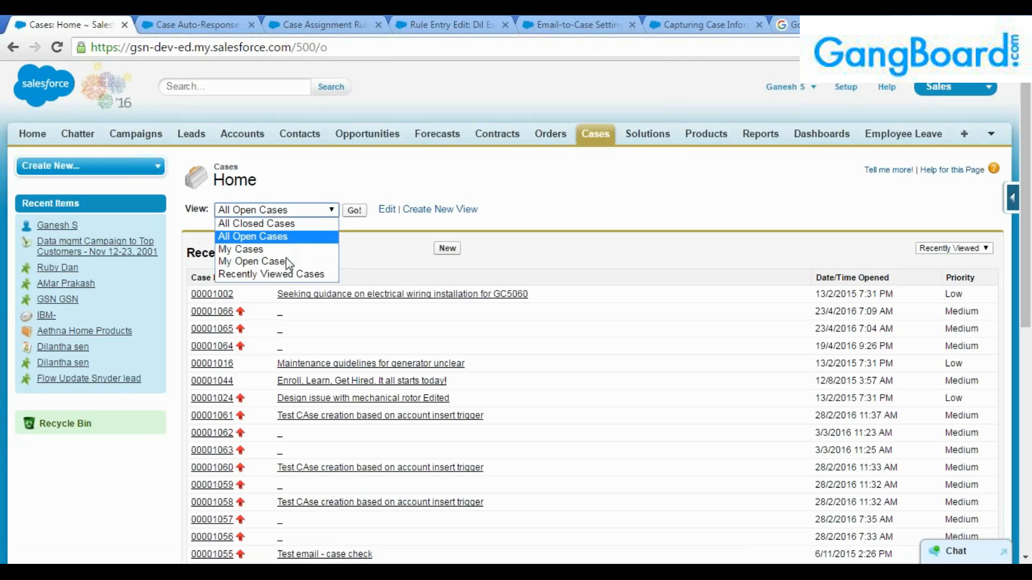
{"action": "left_click", "coordinate": [285, 237]}
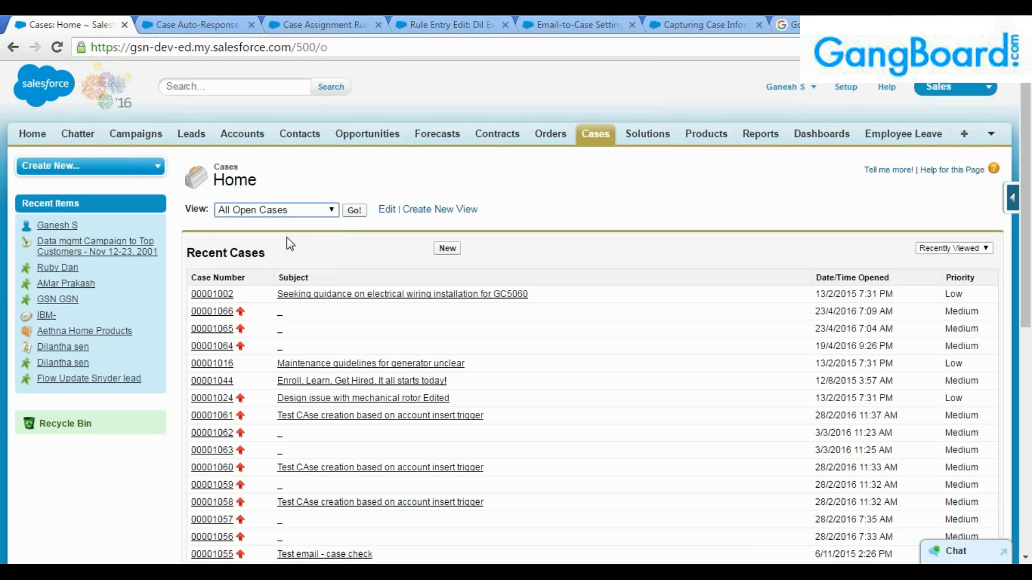
{"action": "left_click", "coordinate": [354, 210]}
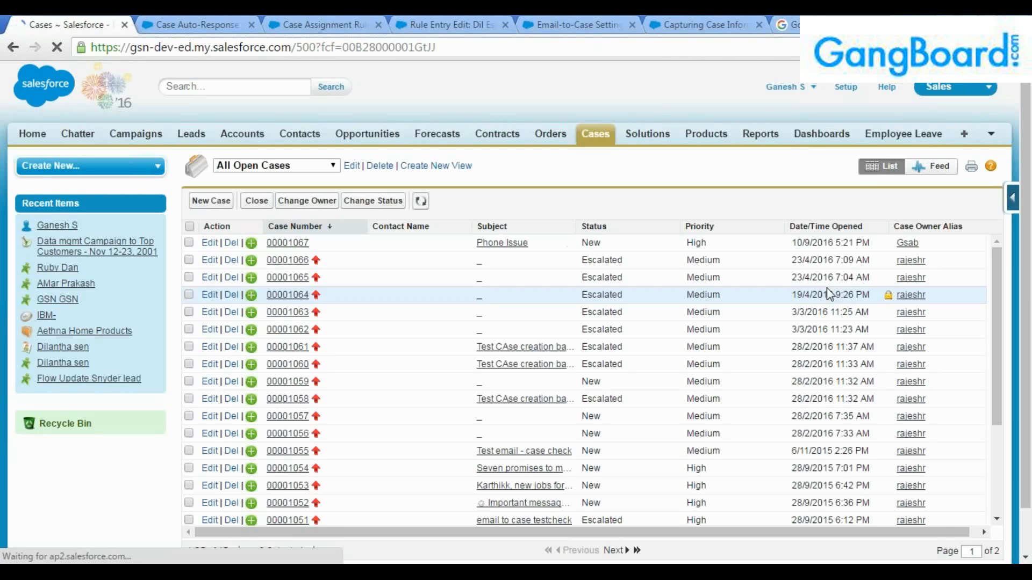
{"action": "left_click", "coordinate": [823, 230]}
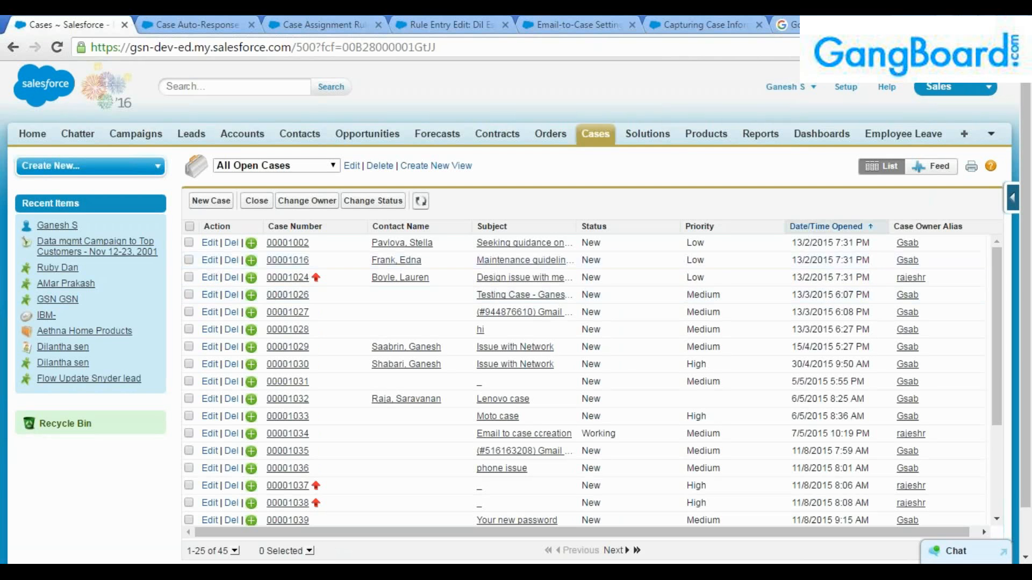
{"action": "left_click", "coordinate": [814, 225]}
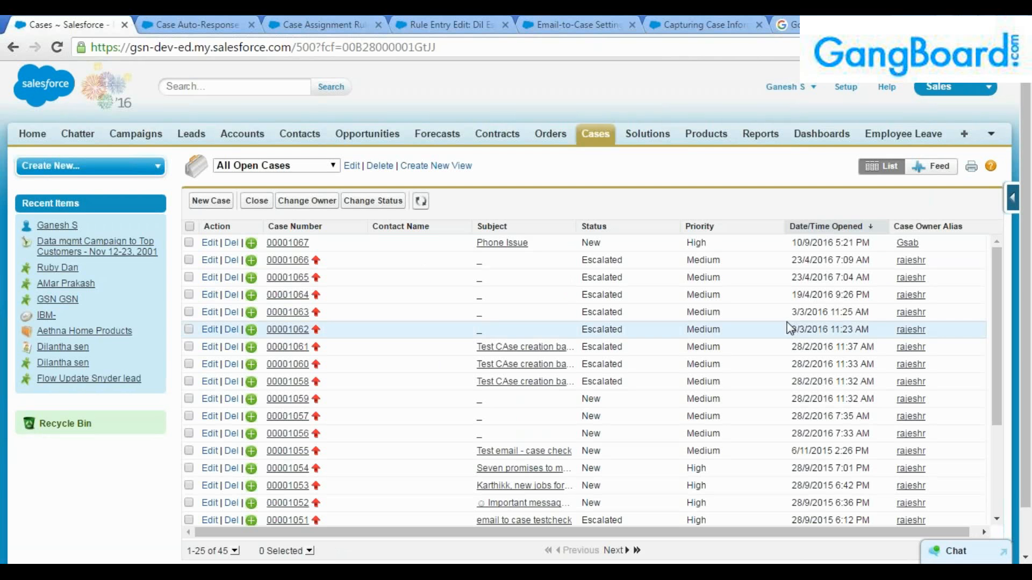
Open case 00001067 and review its status, priority, origin, Performance reason, company, type and web name.
{"action": "left_click", "coordinate": [291, 244]}
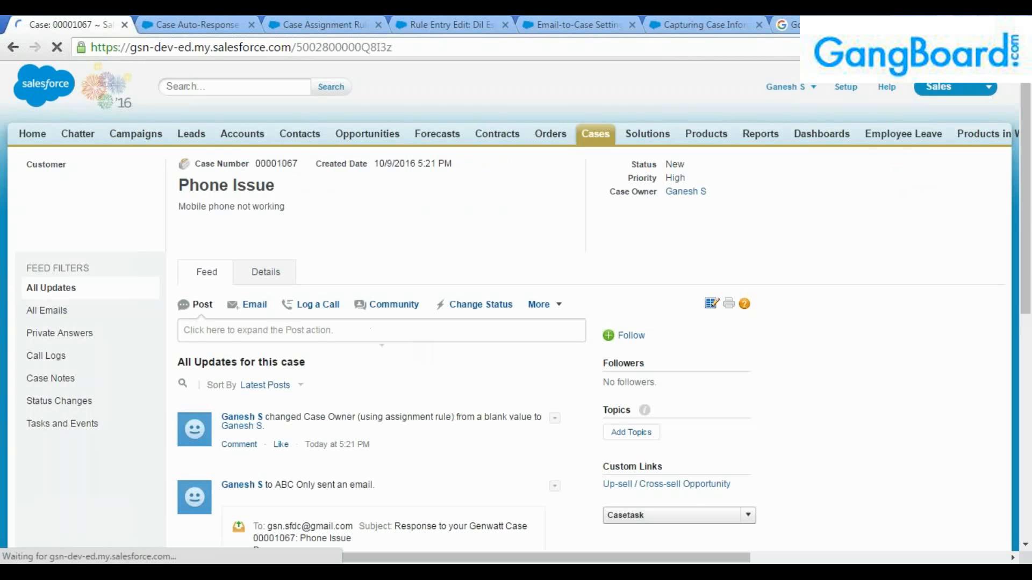
{"action": "left_click", "coordinate": [262, 272]}
{"action": "scroll", "coordinate": [317, 329], "scroll_direction": "down", "scroll_amount": 2}
{"action": "scroll", "coordinate": [318, 329], "scroll_direction": "down", "scroll_amount": 2}
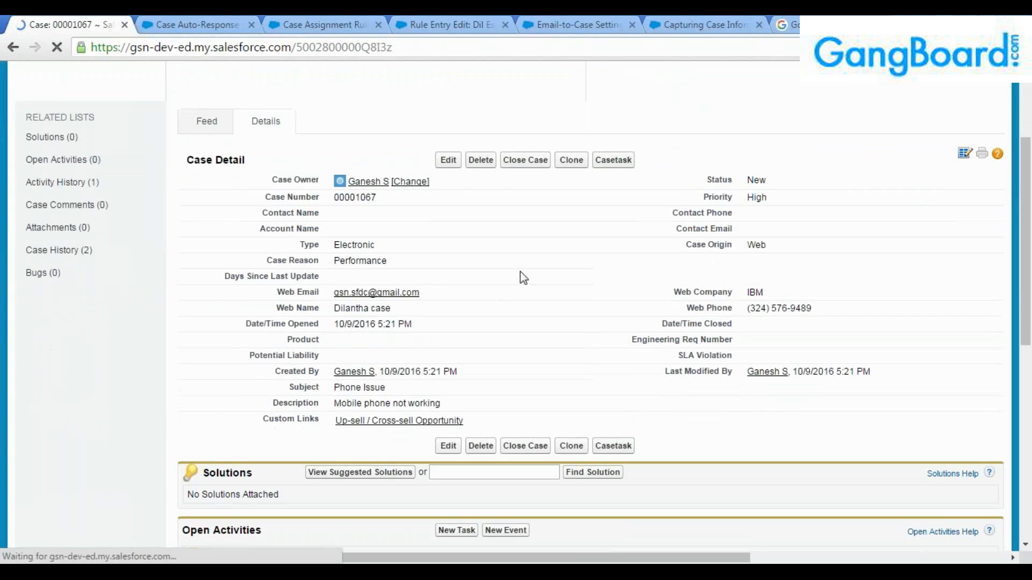
{"action": "left_click_drag", "start_coordinate": [769, 181], "coordinate": [752, 198]}
{"action": "left_click_drag", "start_coordinate": [770, 247], "coordinate": [750, 259]}
{"action": "left_click_drag", "start_coordinate": [766, 296], "coordinate": [747, 295]}
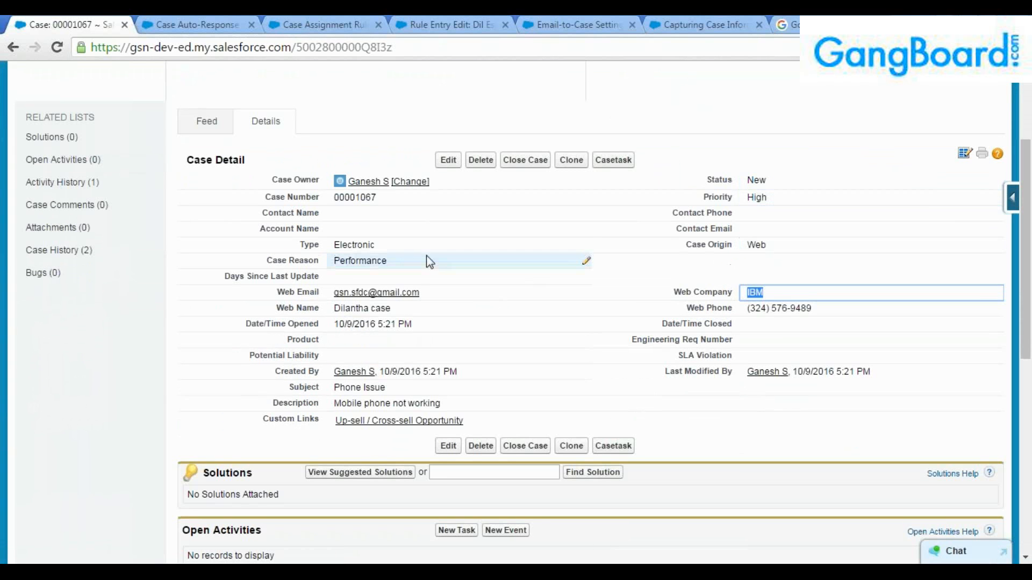
{"action": "mouse_move", "coordinate": [381, 248]}
{"action": "left_mouse_down"}
{"action": "mouse_move", "coordinate": [335, 247]}
{"action": "mouse_move", "coordinate": [377, 261]}
{"action": "left_mouse_up"}
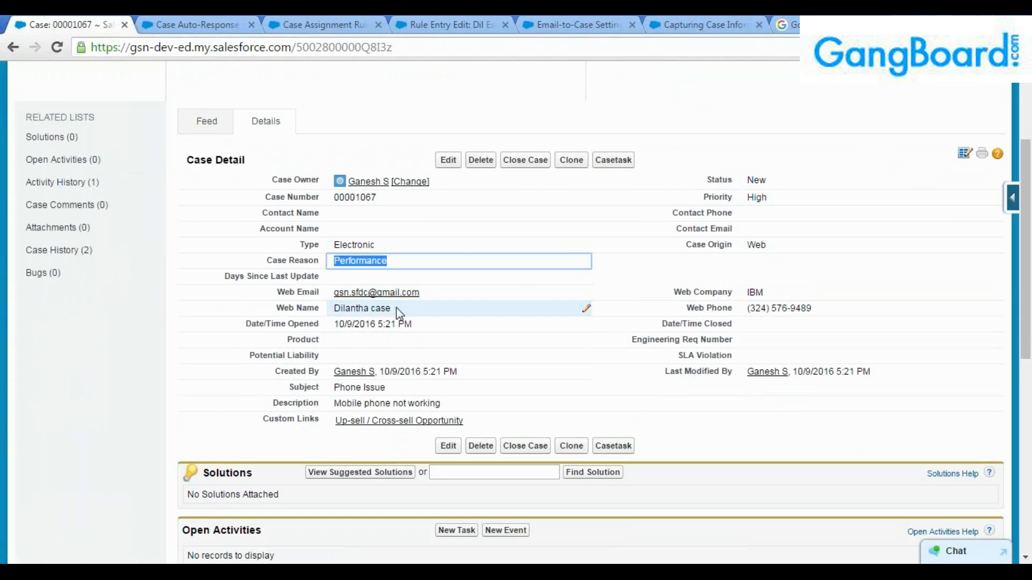
{"action": "left_click_drag", "start_coordinate": [396, 308], "coordinate": [331, 308]}
{"action": "left_click", "coordinate": [418, 309]}
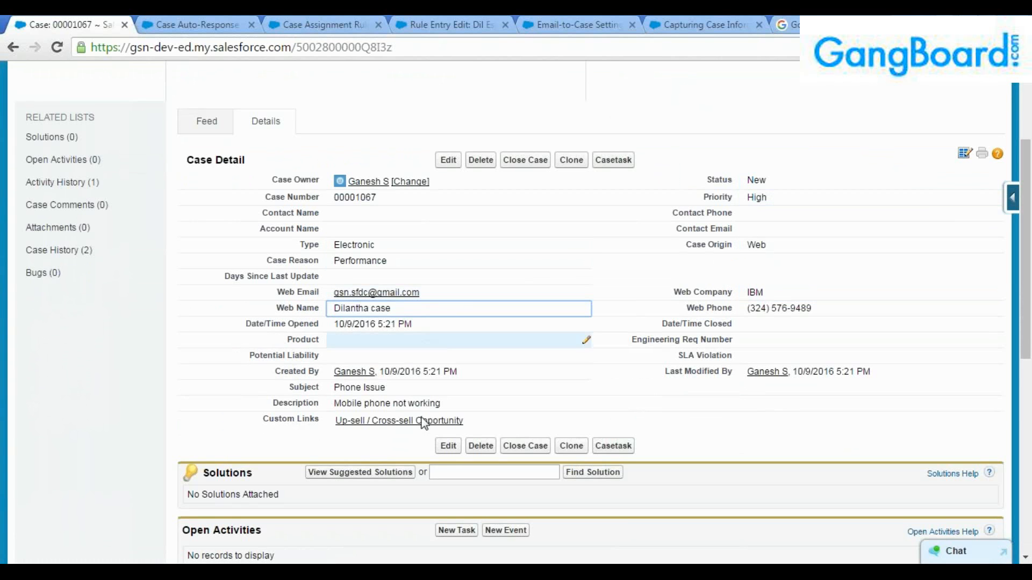
Check the case description, creator, and the assignee of the logged auto-response email.
{"action": "left_click", "coordinate": [401, 392]}
{"action": "left_click_drag", "start_coordinate": [442, 405], "coordinate": [316, 405]}
{"action": "left_click", "coordinate": [318, 404]}
{"action": "left_click_drag", "start_coordinate": [460, 372], "coordinate": [330, 372]}
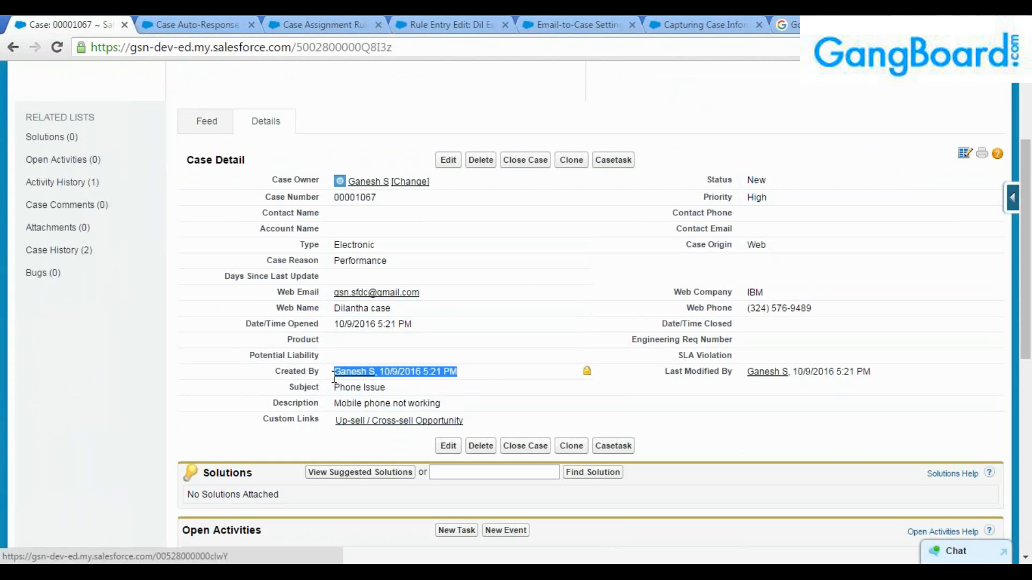
{"action": "left_click", "coordinate": [734, 382]}
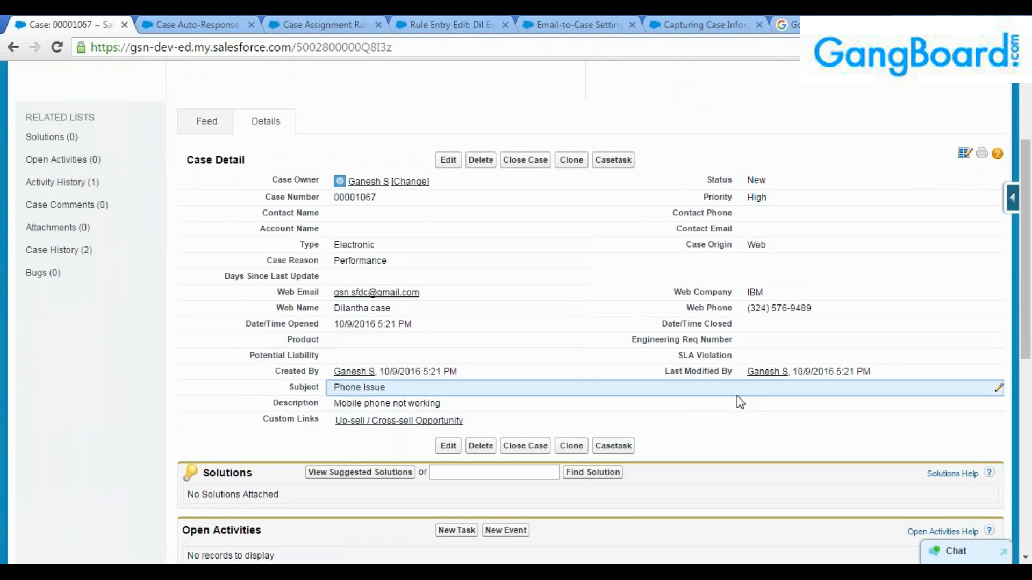
{"action": "scroll", "coordinate": [683, 432], "scroll_direction": "down", "scroll_amount": 4}
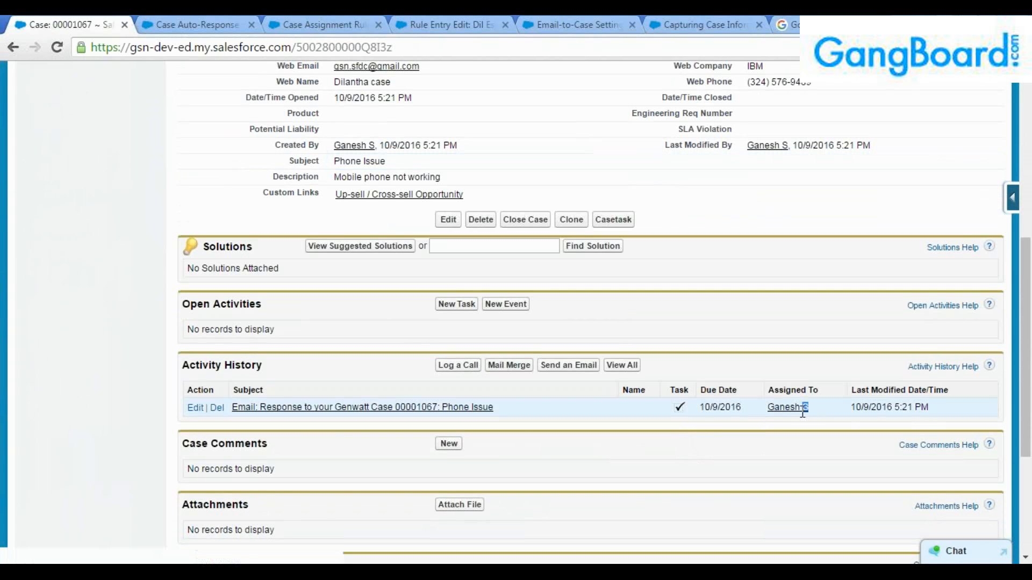
{"action": "left_click_drag", "start_coordinate": [810, 408], "coordinate": [766, 416]}
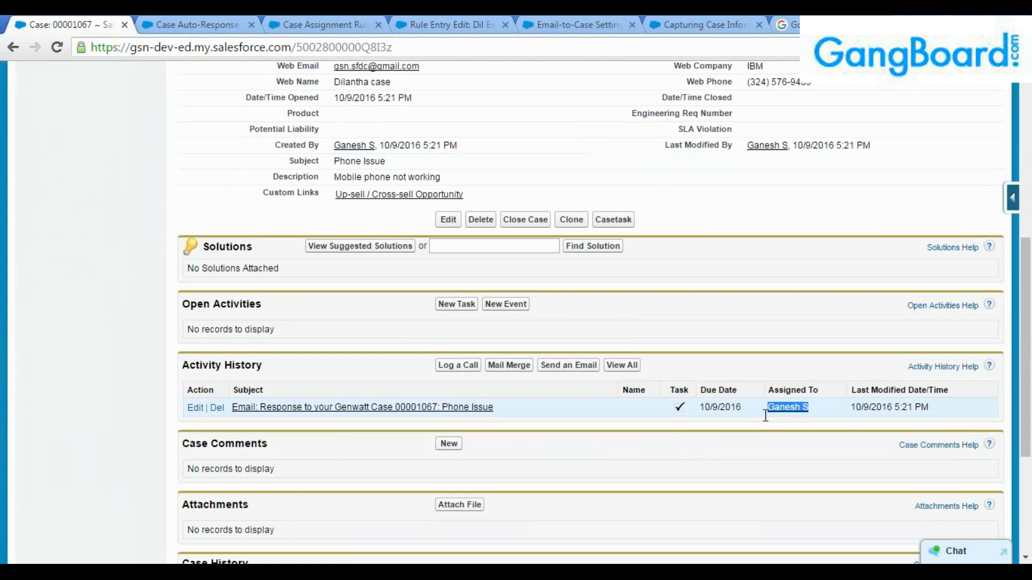
{"action": "left_click", "coordinate": [408, 406]}
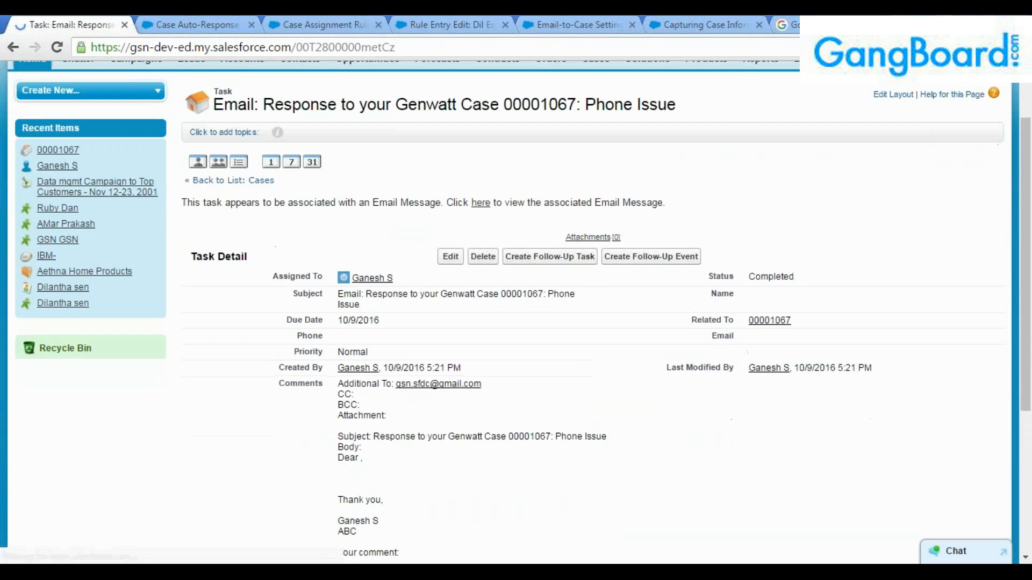
{"action": "scroll", "coordinate": [384, 350], "scroll_direction": "down", "scroll_amount": 2}
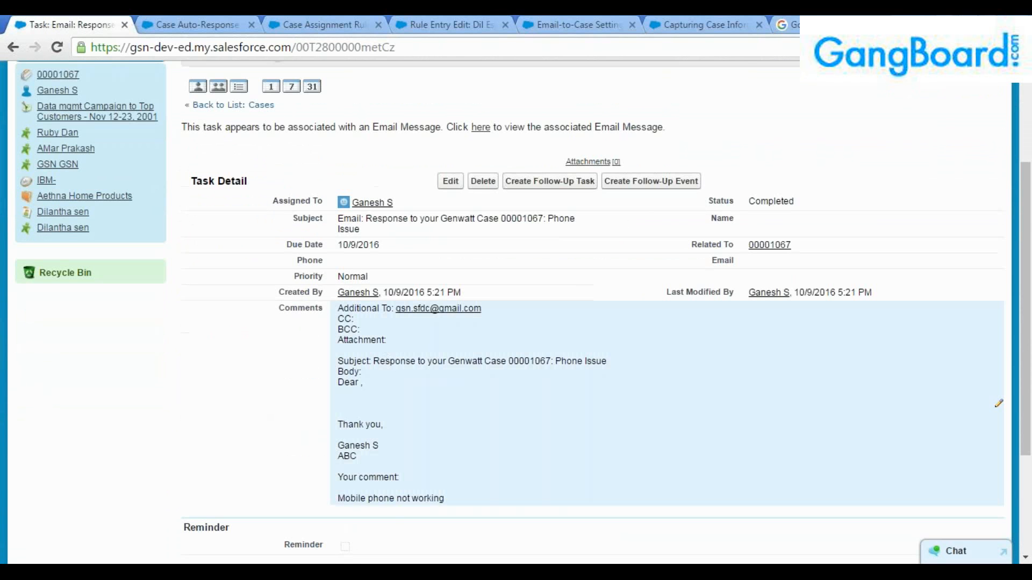
{"action": "scroll", "coordinate": [390, 365], "scroll_direction": "down", "scroll_amount": 2}
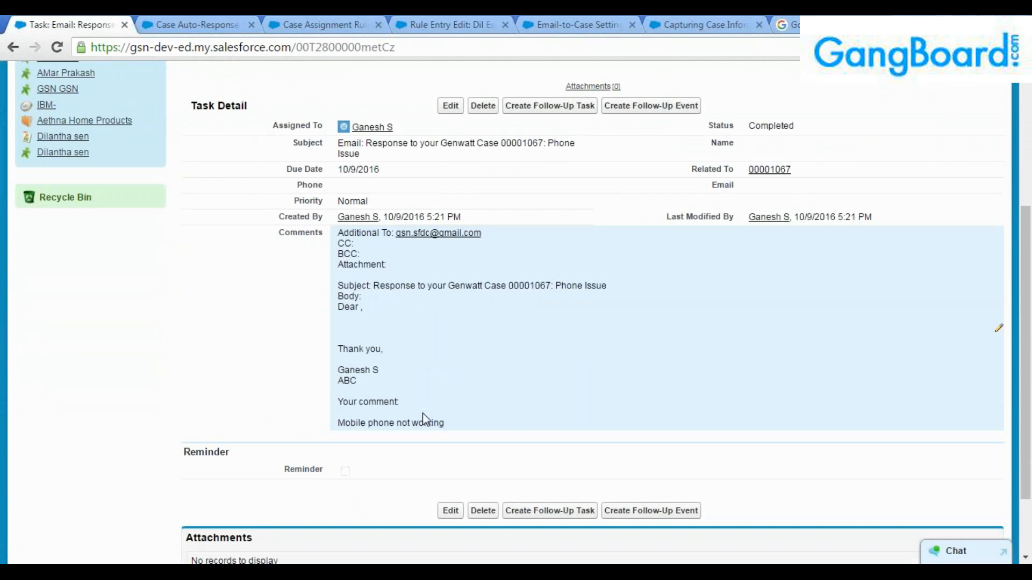
{"action": "double_click", "coordinate": [448, 425]}
{"action": "left_click_drag", "start_coordinate": [449, 425], "coordinate": [329, 235]}
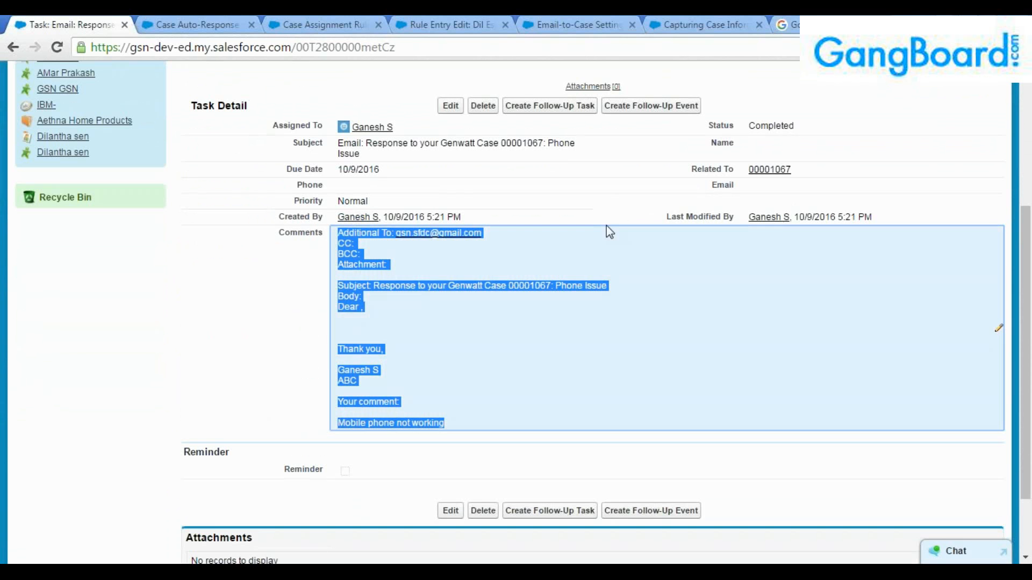
{"action": "scroll", "coordinate": [671, 207], "scroll_direction": "up", "scroll_amount": 2}
{"action": "scroll", "coordinate": [591, 309], "scroll_direction": "down", "scroll_amount": 4}
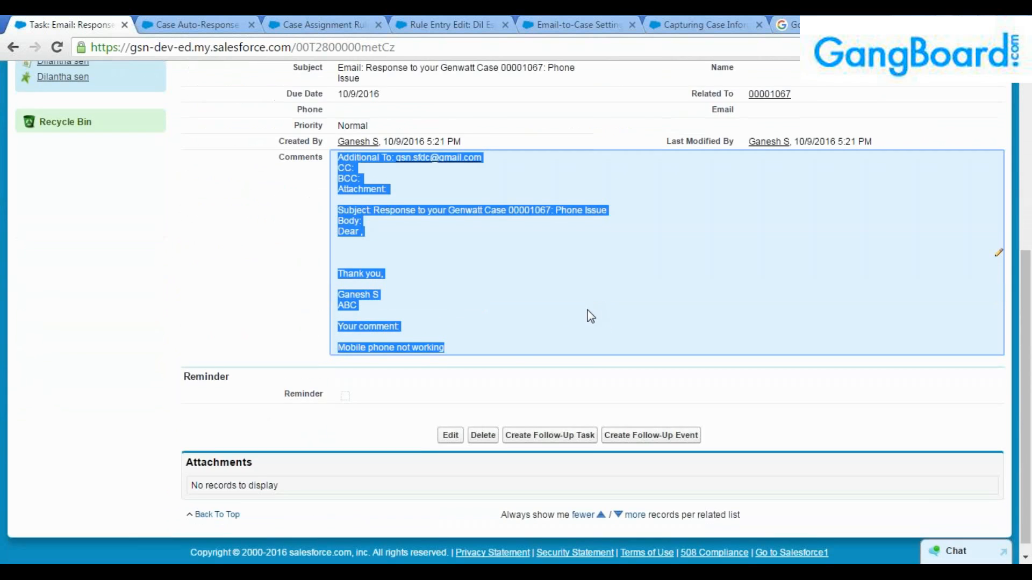
{"action": "scroll", "coordinate": [588, 301], "scroll_direction": "up", "scroll_amount": 8}
{"action": "left_click", "coordinate": [259, 385]}
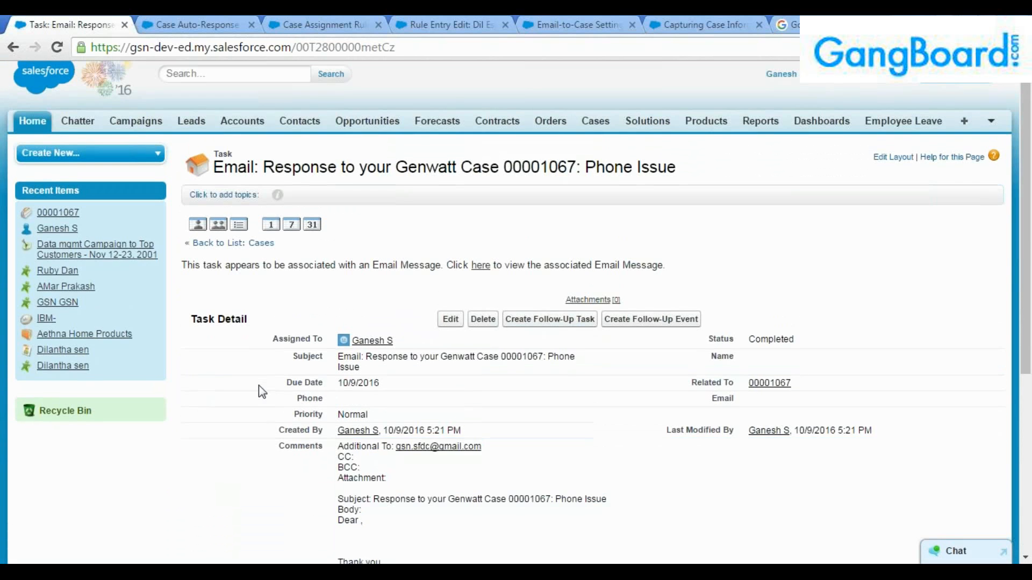
{"action": "scroll", "coordinate": [260, 384], "scroll_direction": "down", "scroll_amount": 1}
{"action": "scroll", "coordinate": [262, 382], "scroll_direction": "down", "scroll_amount": 1}
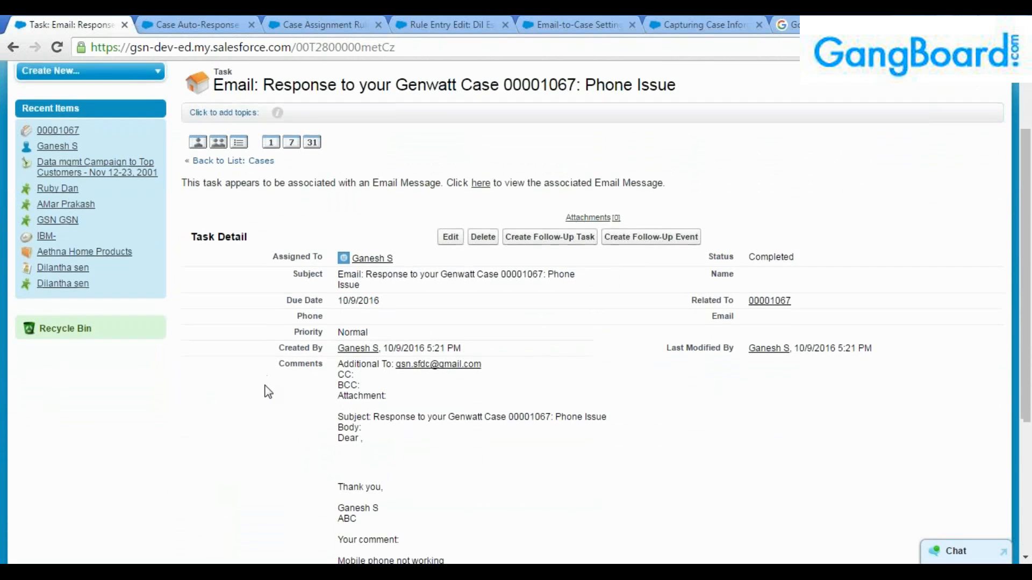
Open case 00001067 from Recent Items and scroll through its Feed.
{"action": "left_click", "coordinate": [58, 62]}
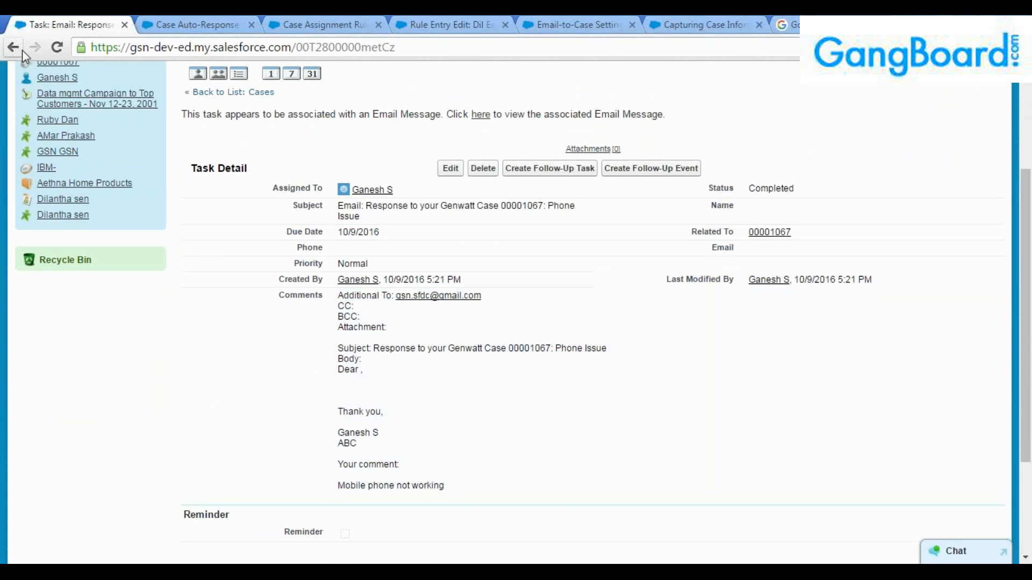
{"action": "scroll", "coordinate": [317, 366], "scroll_direction": "down", "scroll_amount": 3}
{"action": "scroll", "coordinate": [329, 198], "scroll_direction": "down", "scroll_amount": 2}
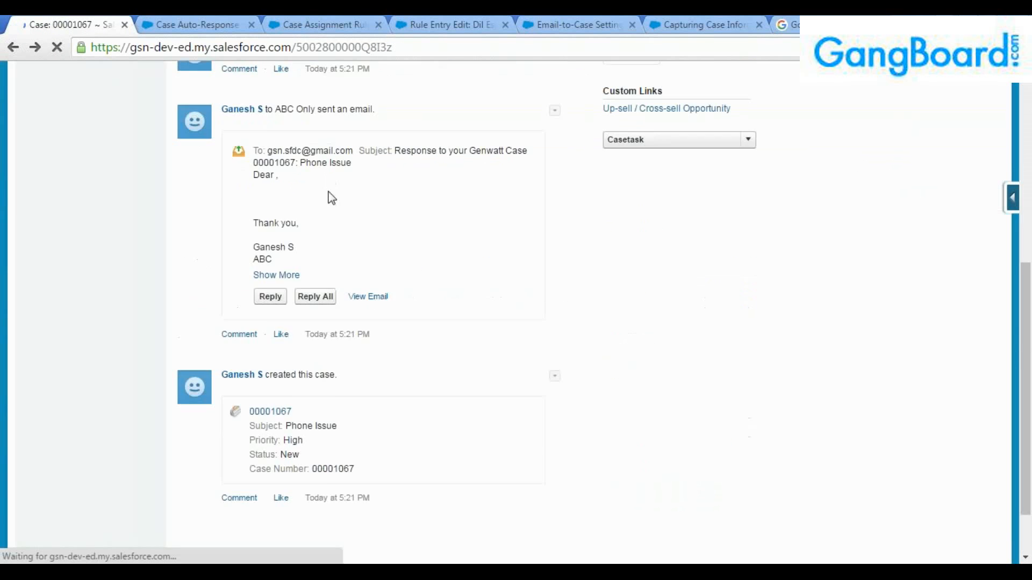
{"action": "scroll", "coordinate": [334, 211], "scroll_direction": "down", "scroll_amount": 3}
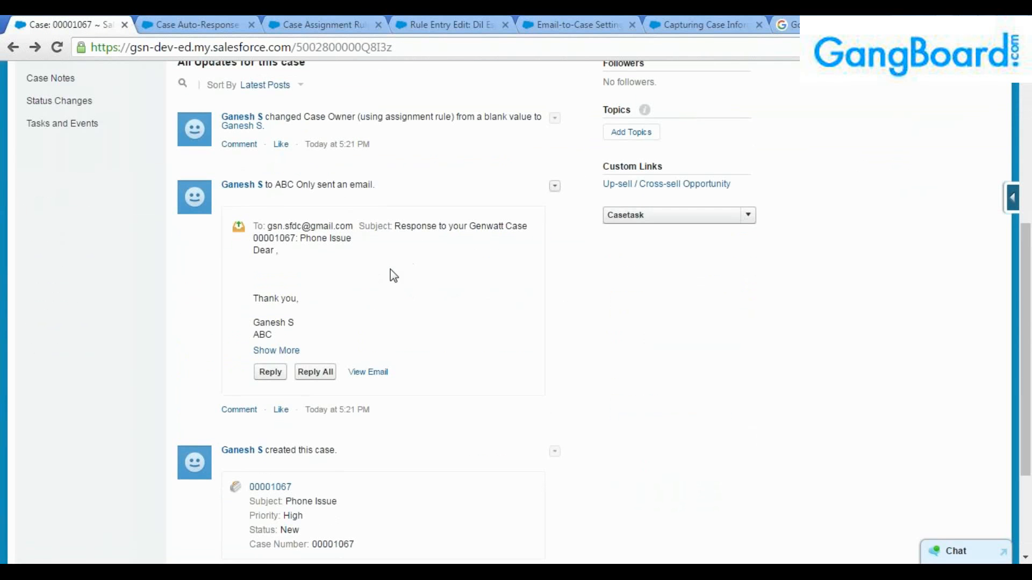
{"action": "scroll", "coordinate": [391, 271], "scroll_direction": "up", "scroll_amount": 1}
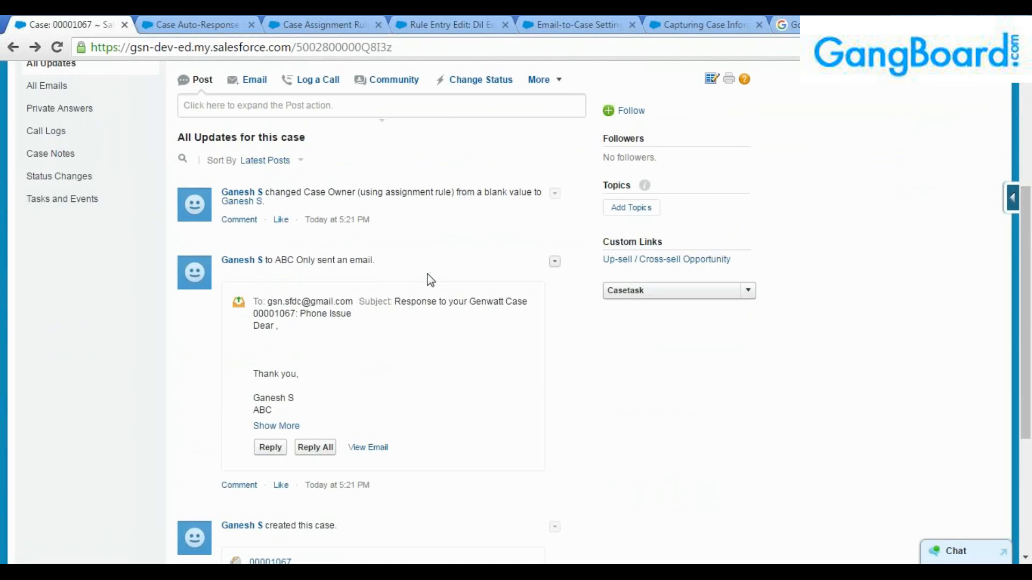
{"action": "scroll", "coordinate": [428, 274], "scroll_direction": "down", "scroll_amount": 4}
{"action": "scroll", "coordinate": [434, 282], "scroll_direction": "up", "scroll_amount": 4}
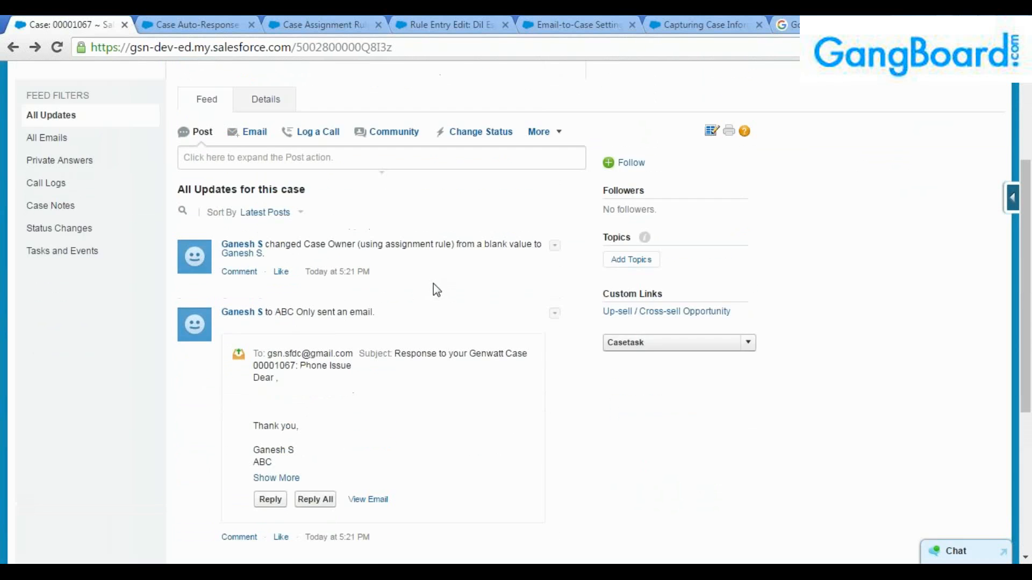
{"action": "scroll", "coordinate": [258, 431], "scroll_direction": "down", "scroll_amount": 4}
{"action": "scroll", "coordinate": [340, 406], "scroll_direction": "up", "scroll_amount": 7}
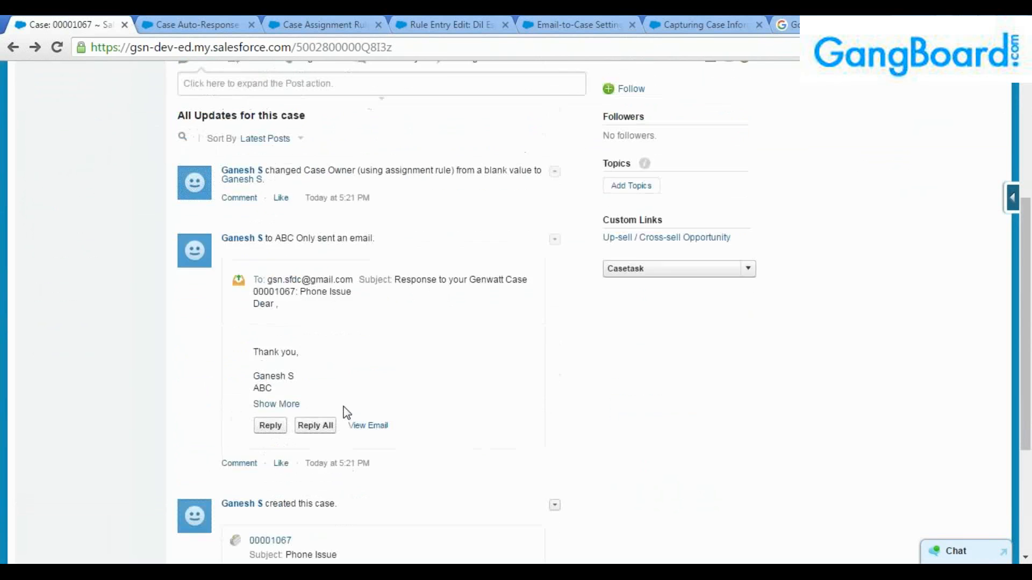
Show the case Details and locate the owner assignment entry in Case History.
{"action": "left_click", "coordinate": [267, 272]}
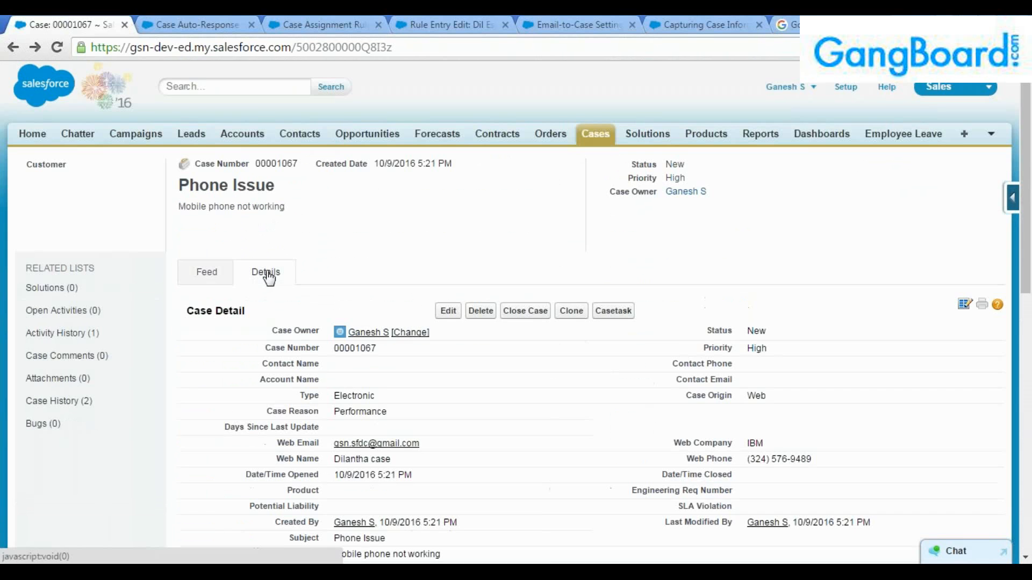
{"action": "scroll", "coordinate": [268, 277], "scroll_direction": "down", "scroll_amount": 10}
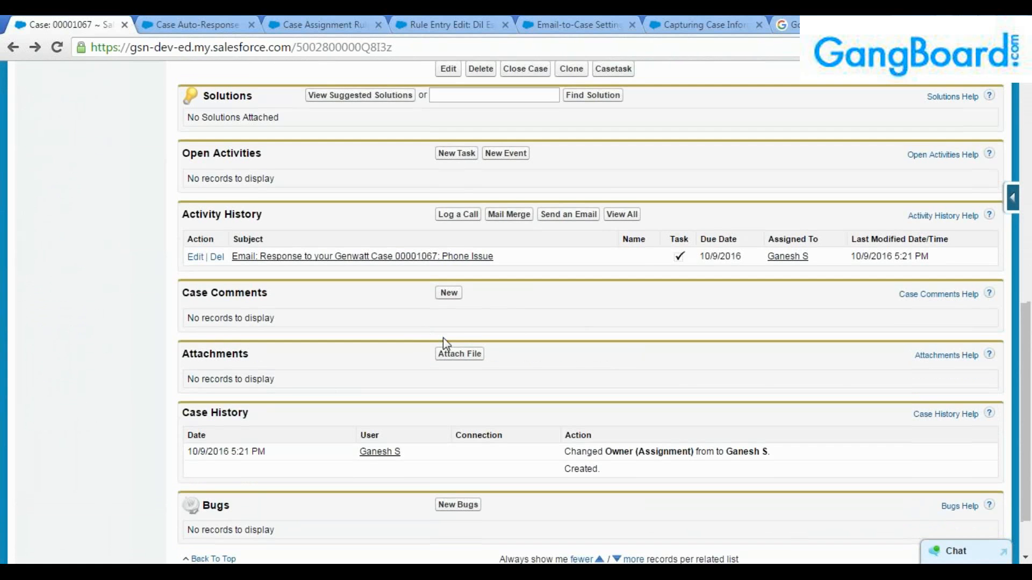
{"action": "scroll", "coordinate": [429, 355], "scroll_direction": "down", "scroll_amount": 2}
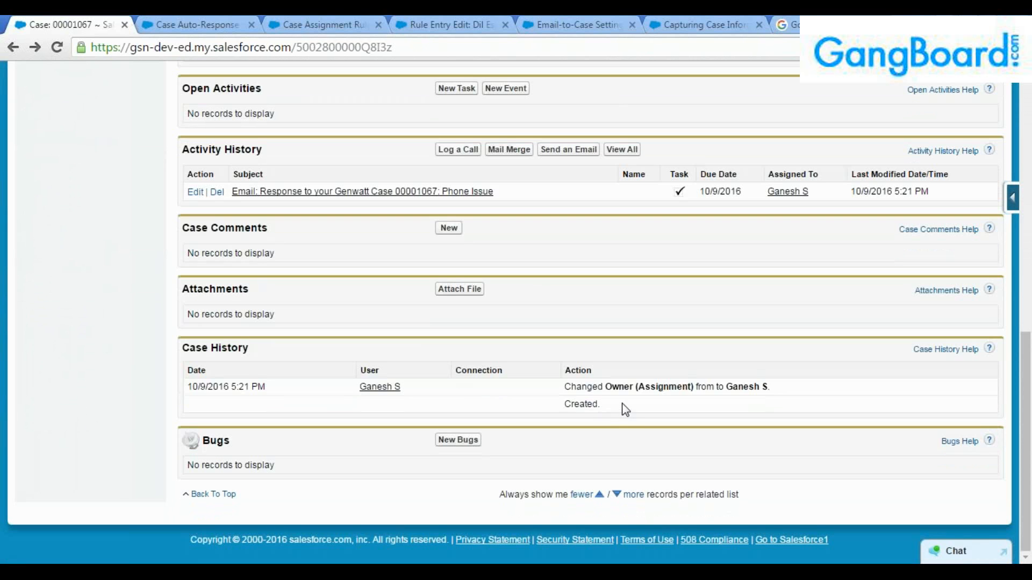
{"action": "left_click_drag", "start_coordinate": [621, 409], "coordinate": [549, 387]}
{"action": "left_click", "coordinate": [547, 402]}
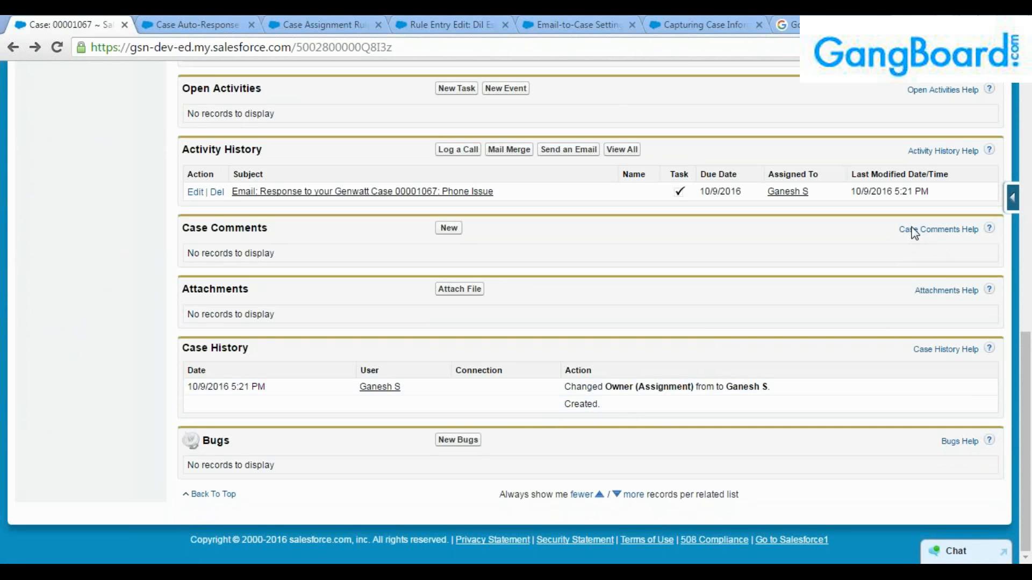
In Gmail, open the 'Response to your Genwatt Case 00001067' email and review its body.
{"action": "key", "text": "alt+Tab"}
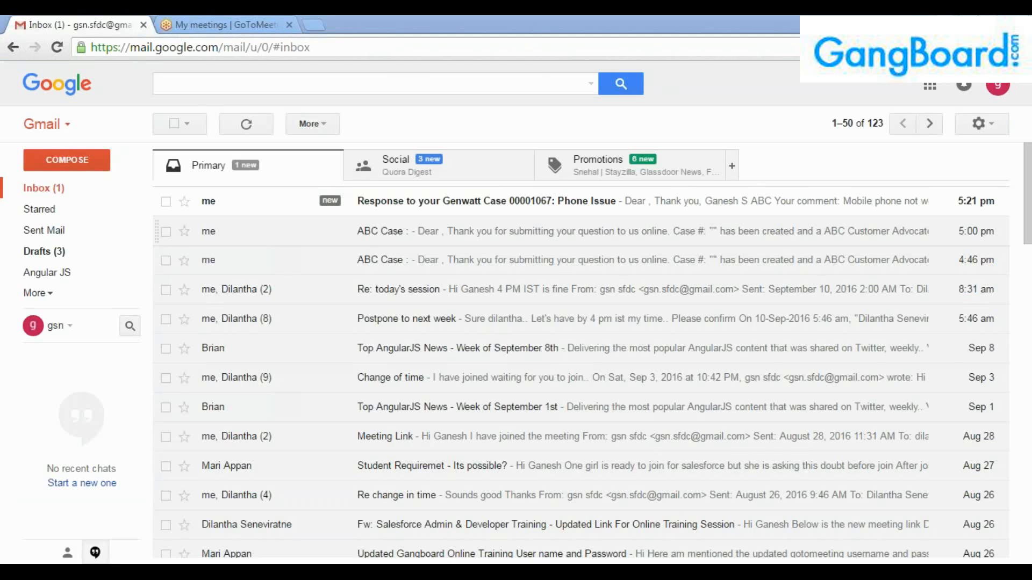
{"action": "left_click", "coordinate": [44, 193]}
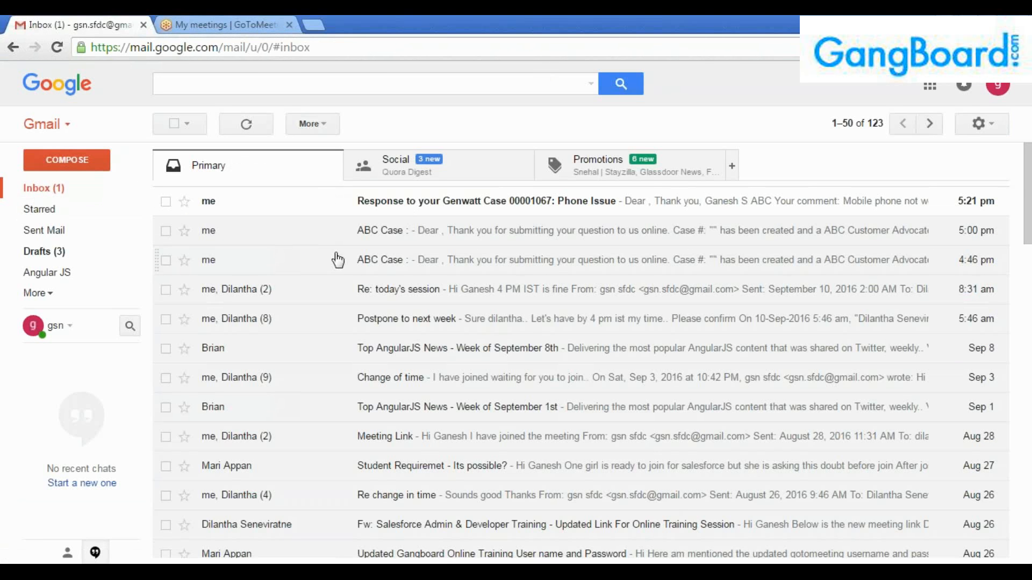
{"action": "left_click", "coordinate": [397, 208]}
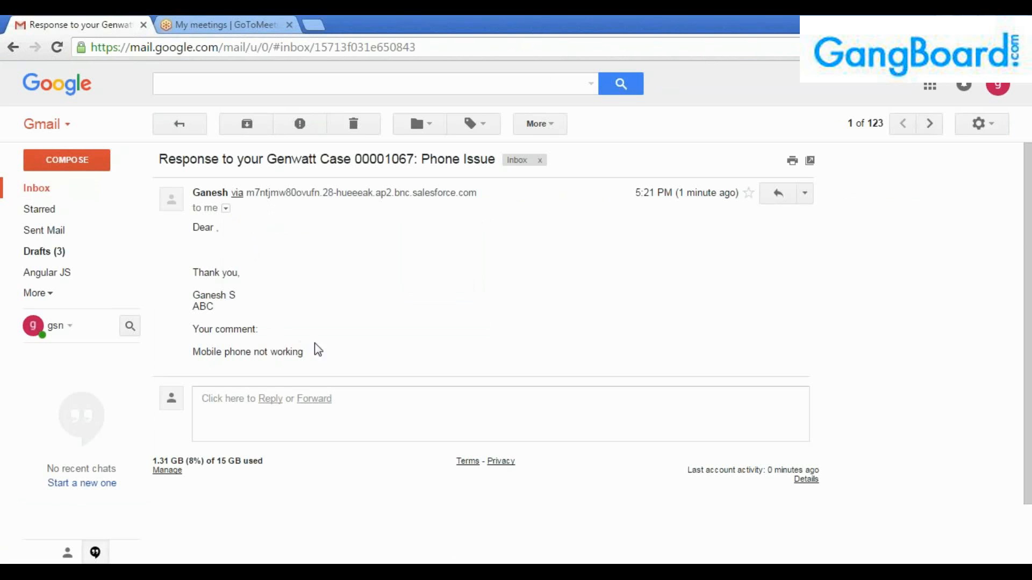
{"action": "left_click_drag", "start_coordinate": [321, 359], "coordinate": [186, 222]}
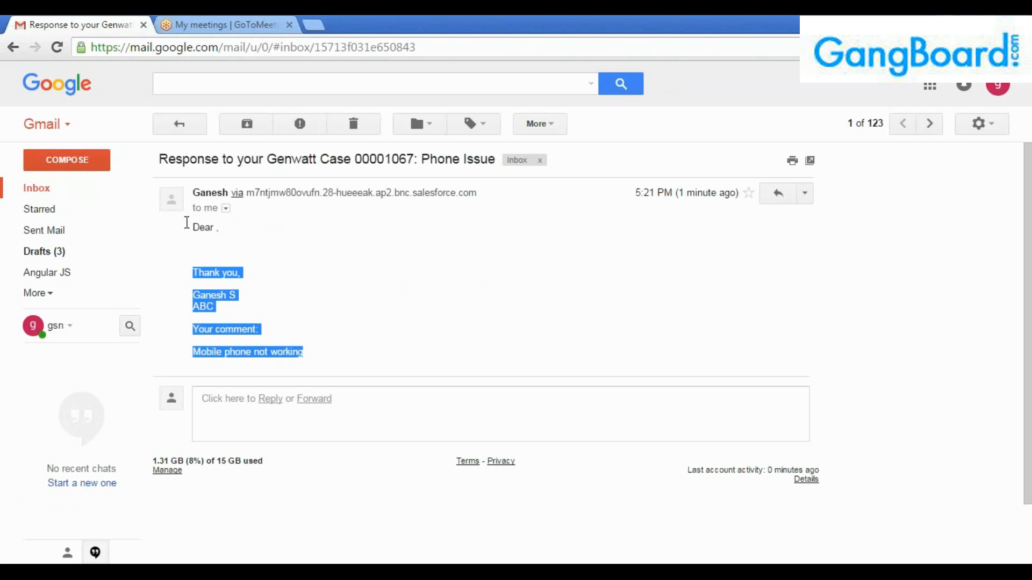
{"action": "left_click", "coordinate": [273, 307]}
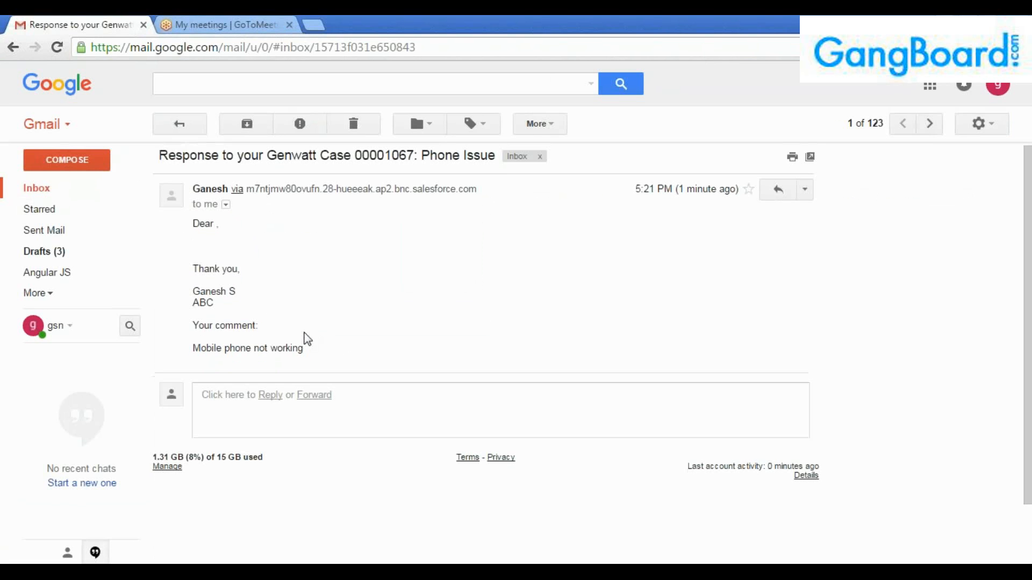
{"action": "scroll", "coordinate": [304, 337], "scroll_direction": "down", "scroll_amount": 1}
{"action": "scroll", "coordinate": [303, 338], "scroll_direction": "up", "scroll_amount": 1}
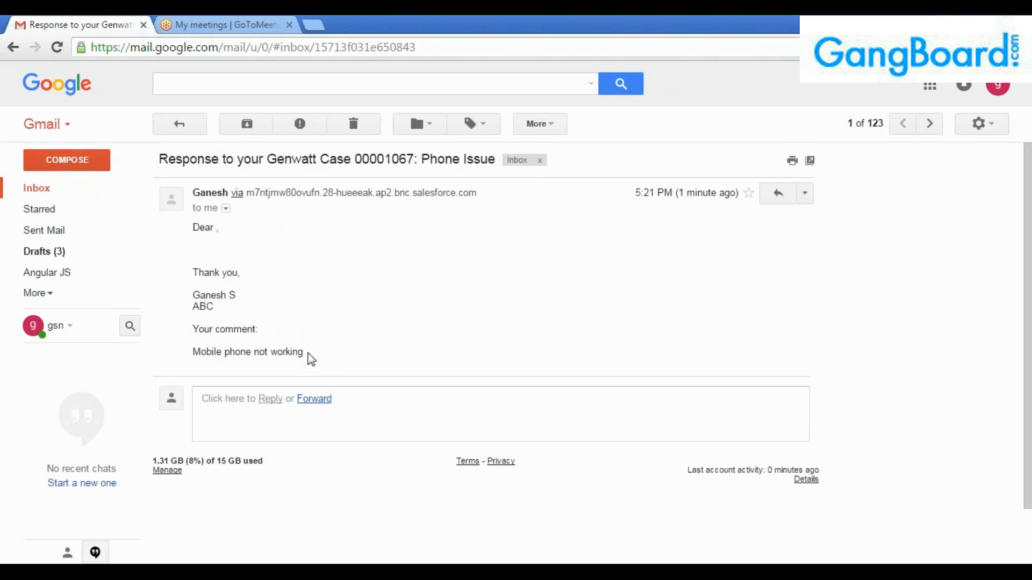
{"action": "left_click_drag", "start_coordinate": [307, 356], "coordinate": [168, 225]}
{"action": "left_click", "coordinate": [262, 333]}
{"action": "left_click_drag", "start_coordinate": [329, 366], "coordinate": [163, 224]}
Reopen the response email from the inbox and confirm its 5:21 PM received time.
{"action": "left_click", "coordinate": [182, 125]}
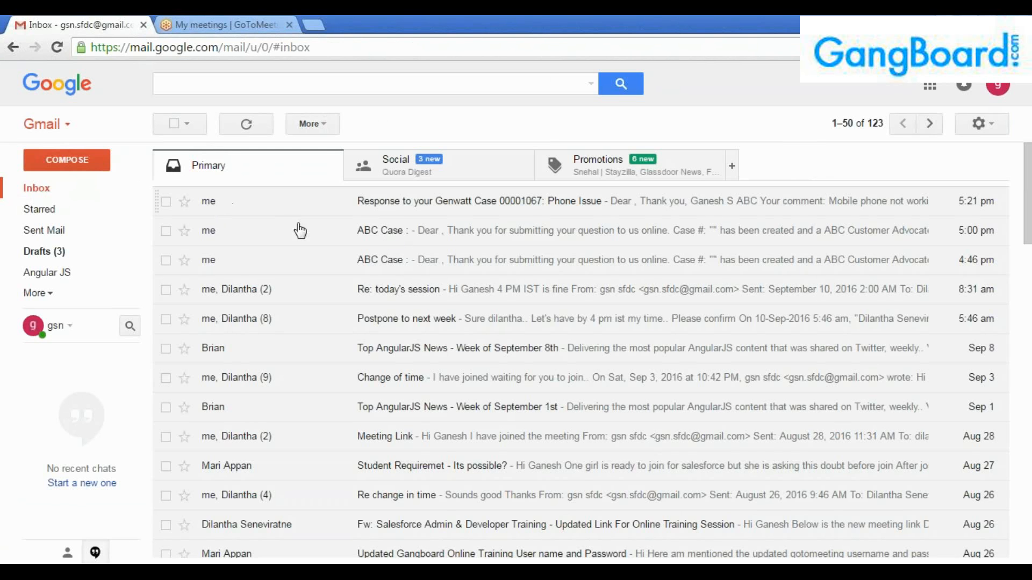
{"action": "left_click", "coordinate": [368, 207]}
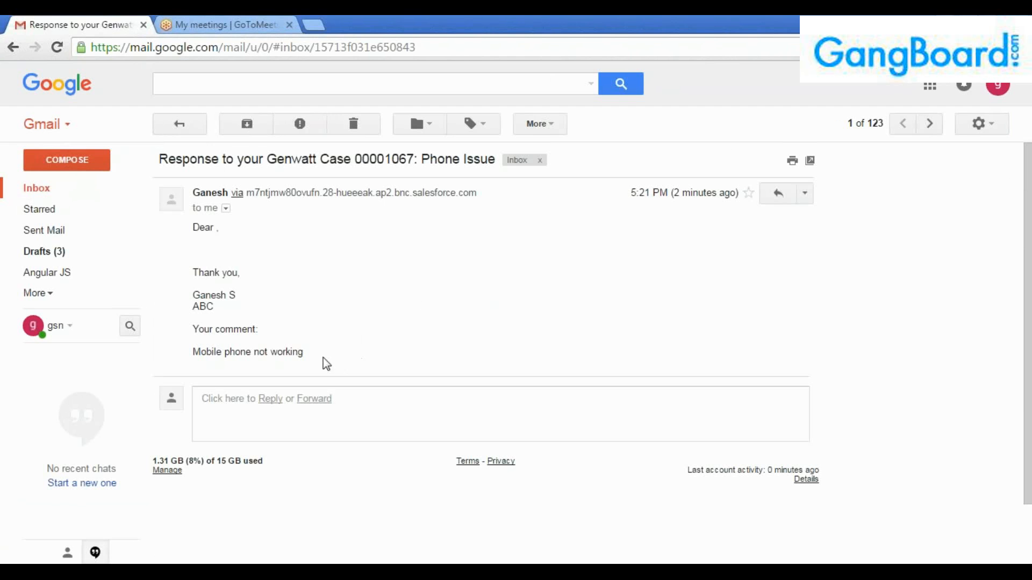
{"action": "left_click_drag", "start_coordinate": [304, 353], "coordinate": [184, 225]}
{"action": "left_click", "coordinate": [333, 289]}
{"action": "left_click_drag", "start_coordinate": [624, 193], "coordinate": [669, 194]}
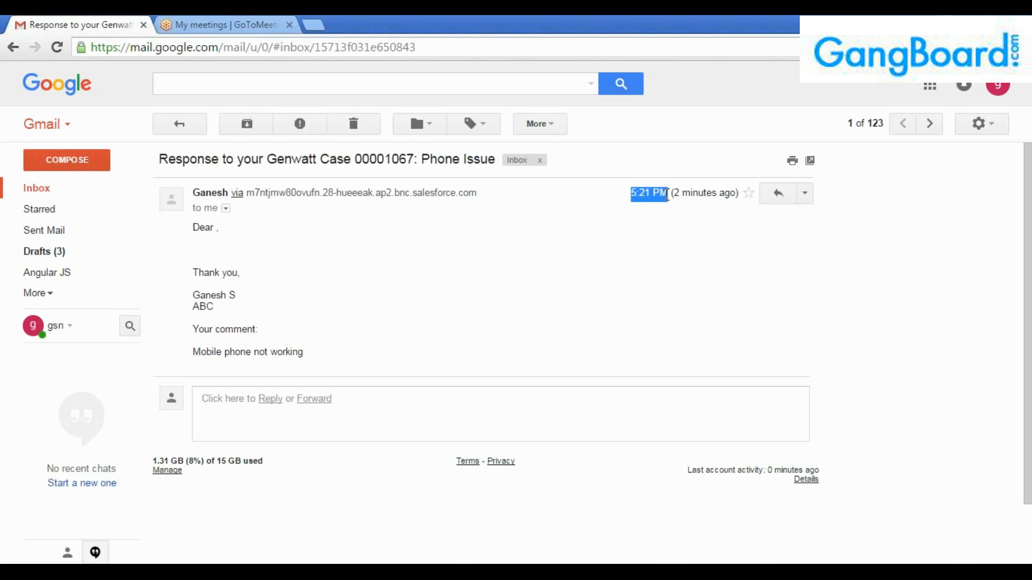
{"action": "left_click", "coordinate": [670, 221]}
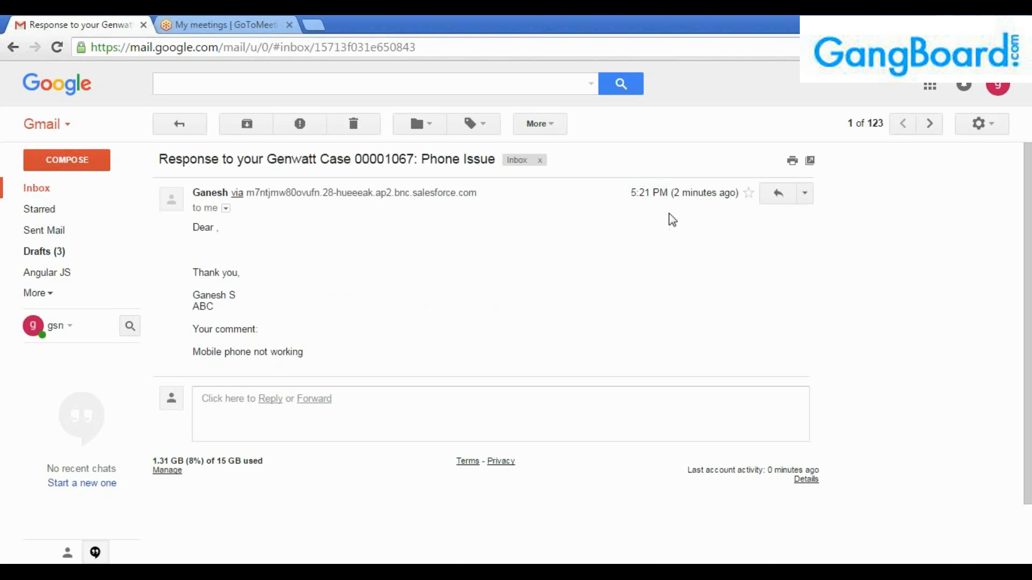
{"action": "left_click", "coordinate": [1015, 442]}
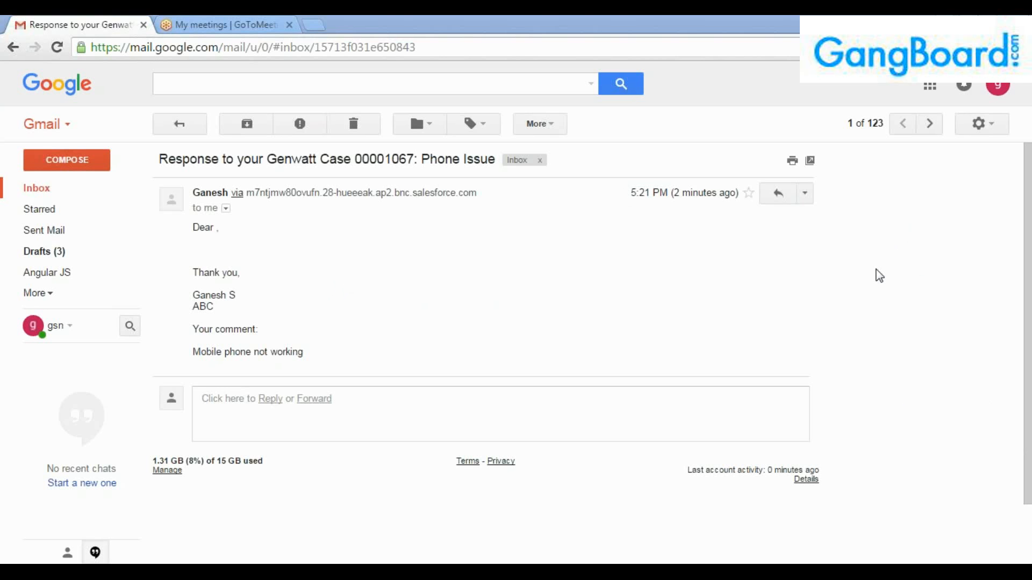
Back in Salesforce, compare the Case Assignment Rule and Case Auto-Response Rule pages.
{"action": "key", "text": "alt+Tab"}
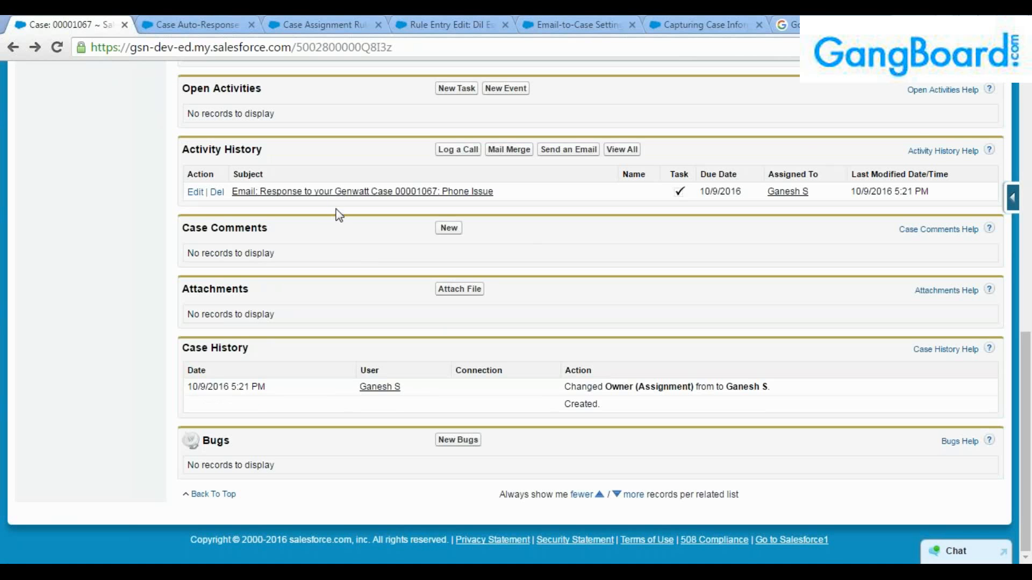
{"action": "scroll", "coordinate": [320, 207], "scroll_direction": "up", "scroll_amount": 1}
{"action": "left_click", "coordinate": [215, 24]}
{"action": "left_click", "coordinate": [313, 17]}
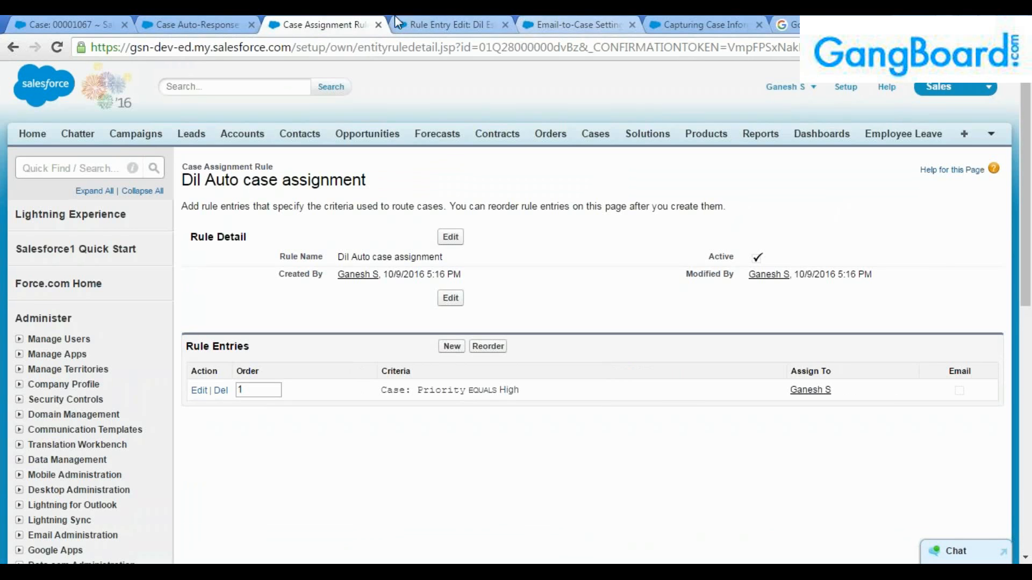
{"action": "left_click", "coordinate": [237, 25]}
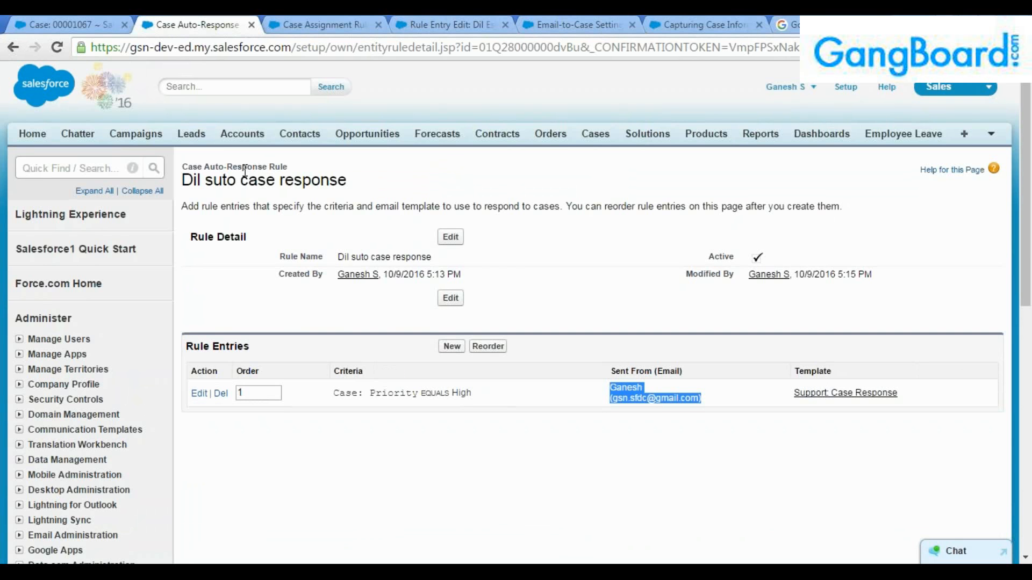
Switch between the escalation rule entry and Email-to-Case Settings tabs, ending on the Priority-equals-High rule entry.
{"action": "left_click", "coordinate": [441, 24]}
{"action": "left_click", "coordinate": [572, 24]}
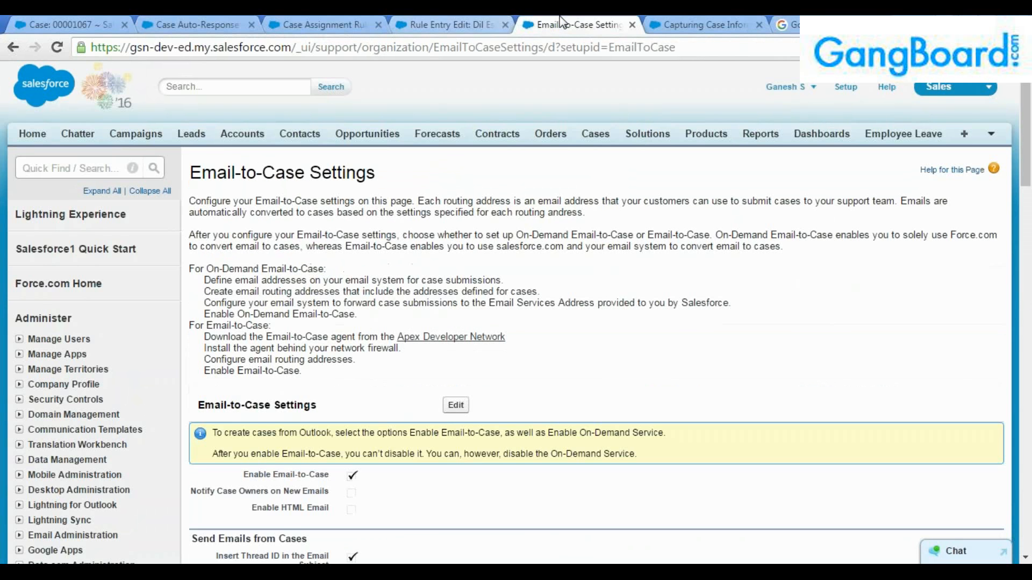
{"action": "left_click", "coordinate": [439, 23]}
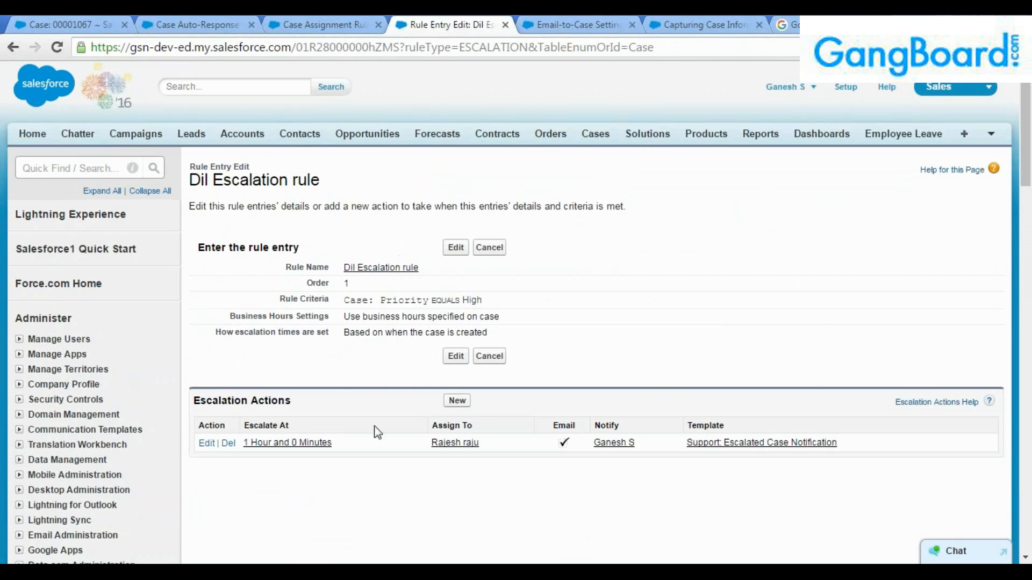
Add a Hotmail address to the escalation action's Additional Emails, save it, and point out the rule title.
{"action": "left_click", "coordinate": [304, 442]}
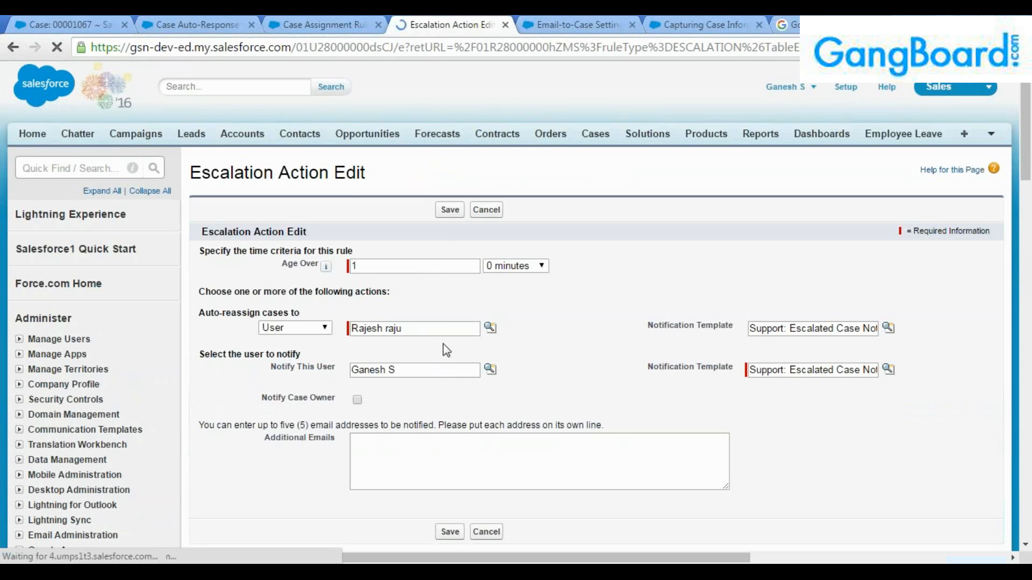
{"action": "scroll", "coordinate": [422, 350], "scroll_direction": "down", "scroll_amount": 3}
{"action": "left_click", "coordinate": [396, 311]}
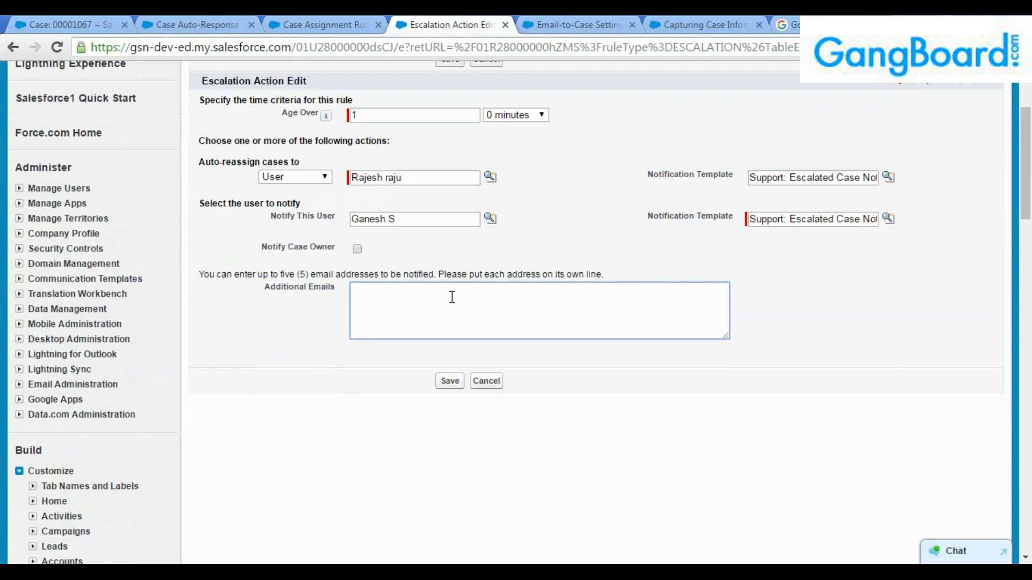
{"action": "scroll", "coordinate": [452, 297], "scroll_direction": "up", "scroll_amount": 2}
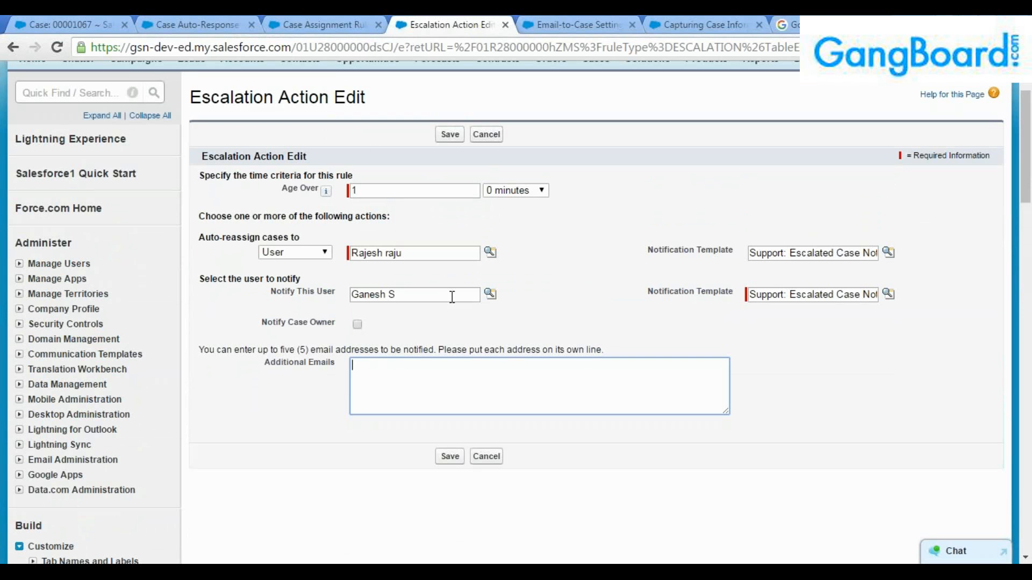
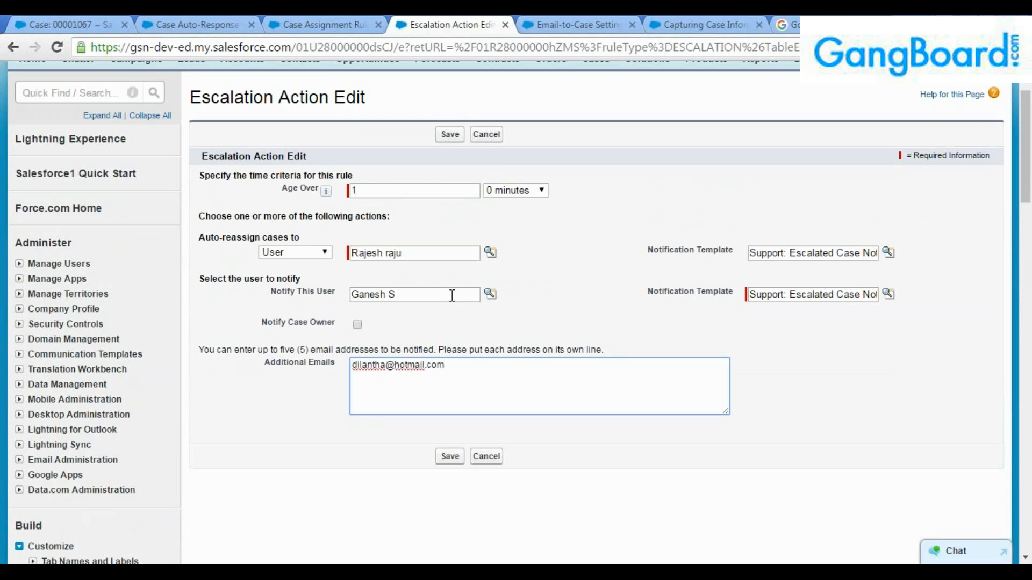
{"action": "left_click", "coordinate": [450, 134]}
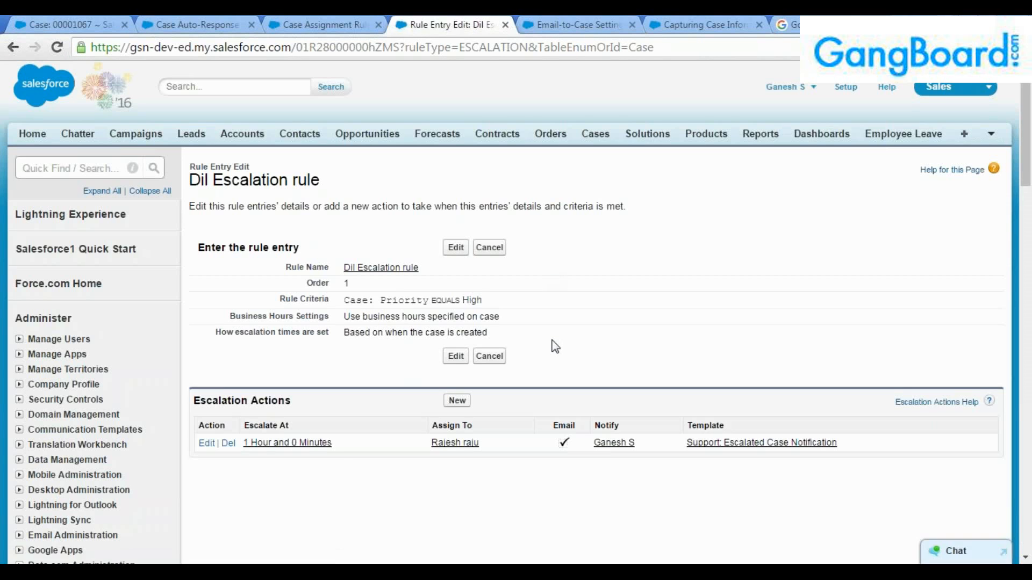
{"action": "mouse_move", "coordinate": [320, 180]}
{"action": "left_mouse_down"}
{"action": "mouse_move", "coordinate": [195, 182]}
{"action": "mouse_move", "coordinate": [290, 207]}
{"action": "mouse_move", "coordinate": [325, 183]}
{"action": "left_mouse_up"}
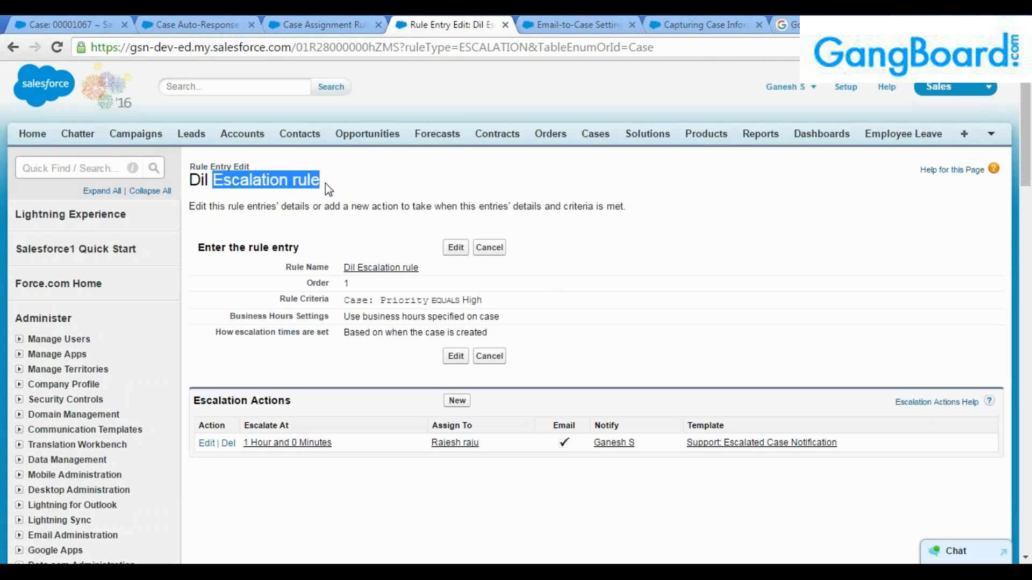
{"action": "left_click", "coordinate": [324, 183]}
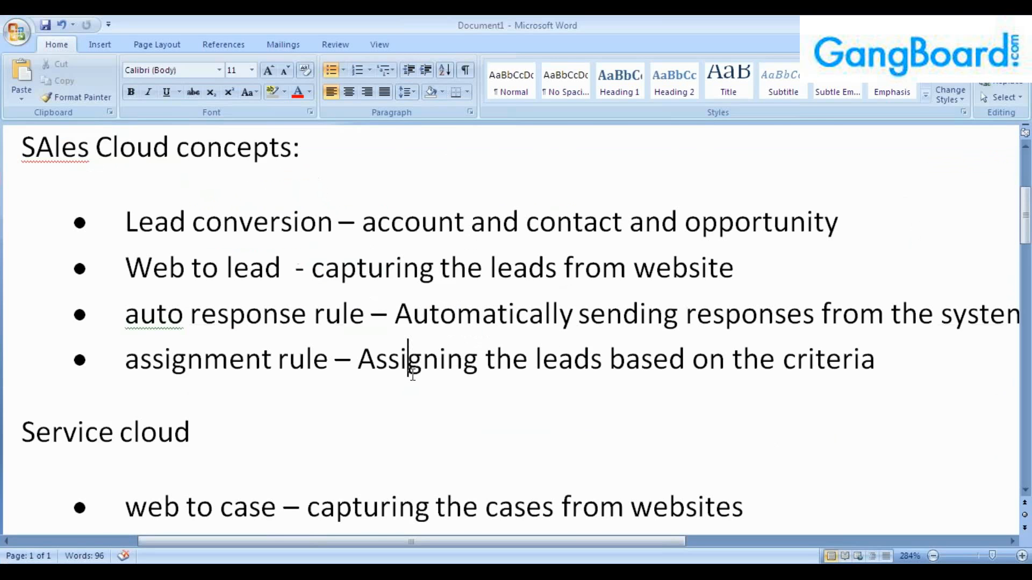
In the Word notes, highlight web to case, Auto response rule, Assignment rule and Escalation rule.
{"action": "scroll", "coordinate": [412, 374], "scroll_direction": "down", "scroll_amount": 3}
{"action": "left_click_drag", "start_coordinate": [276, 193], "coordinate": [125, 194]}
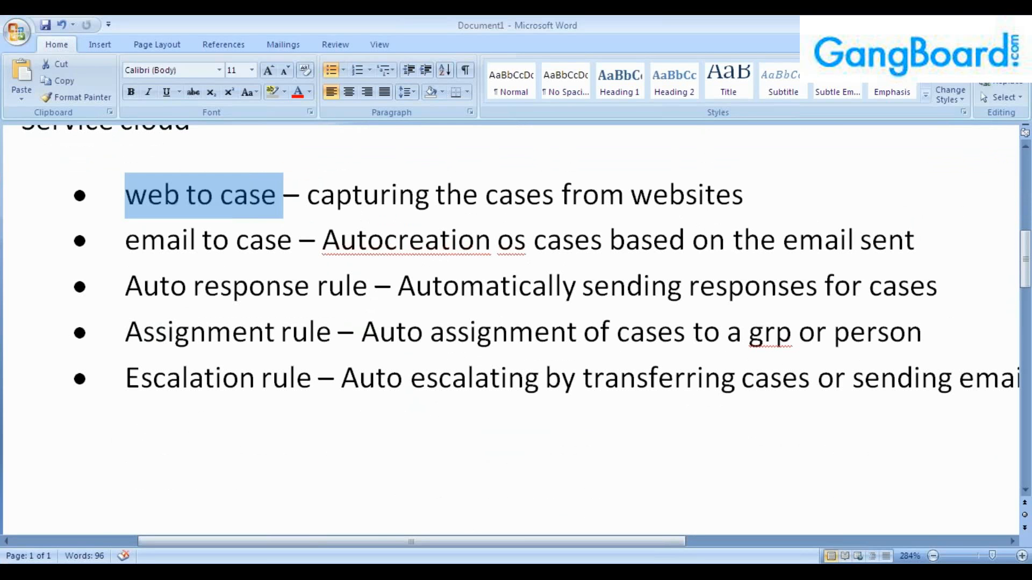
{"action": "left_click_drag", "start_coordinate": [374, 286], "coordinate": [132, 283]}
{"action": "left_click_drag", "start_coordinate": [333, 331], "coordinate": [132, 329]}
{"action": "left_click_drag", "start_coordinate": [317, 380], "coordinate": [152, 380]}
{"action": "left_click", "coordinate": [191, 395]}
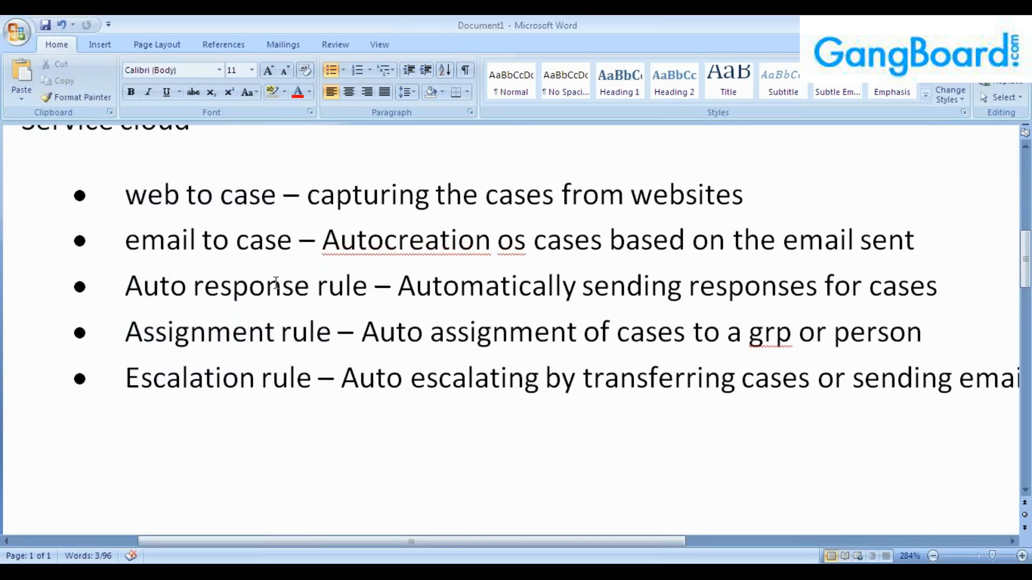
Highlight the 'email to case' line in the notes, then bring up the Gmail case response.
{"action": "left_click_drag", "start_coordinate": [299, 240], "coordinate": [125, 240]}
{"action": "left_click", "coordinate": [125, 240]}
{"action": "left_click", "coordinate": [295, 241]}
{"action": "left_click", "coordinate": [295, 286]}
{"action": "left_click", "coordinate": [299, 240]}
{"action": "left_click_drag", "start_coordinate": [298, 241], "coordinate": [125, 240]}
{"action": "left_click", "coordinate": [173, 244]}
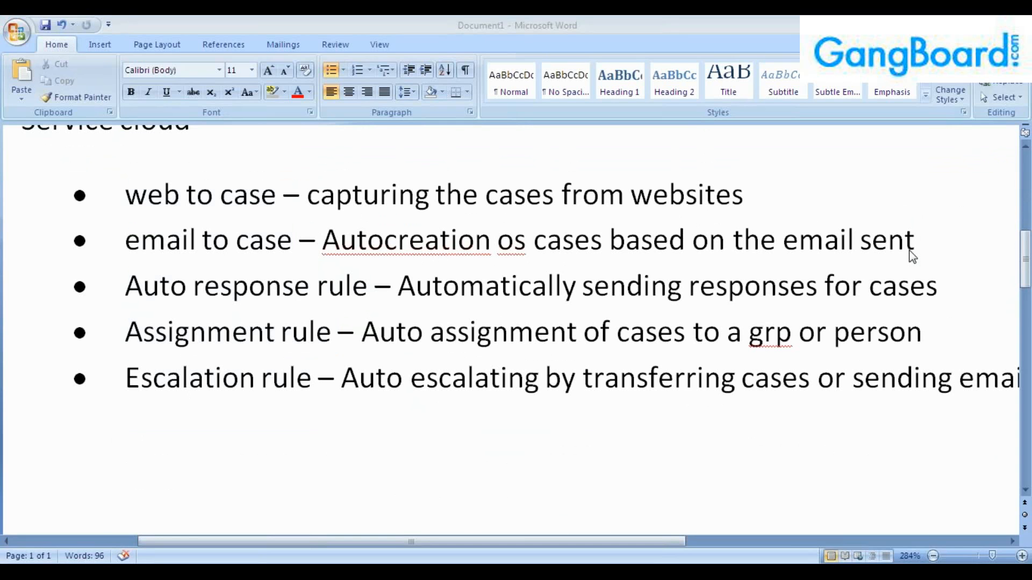
{"action": "key", "text": "alt+Tab"}
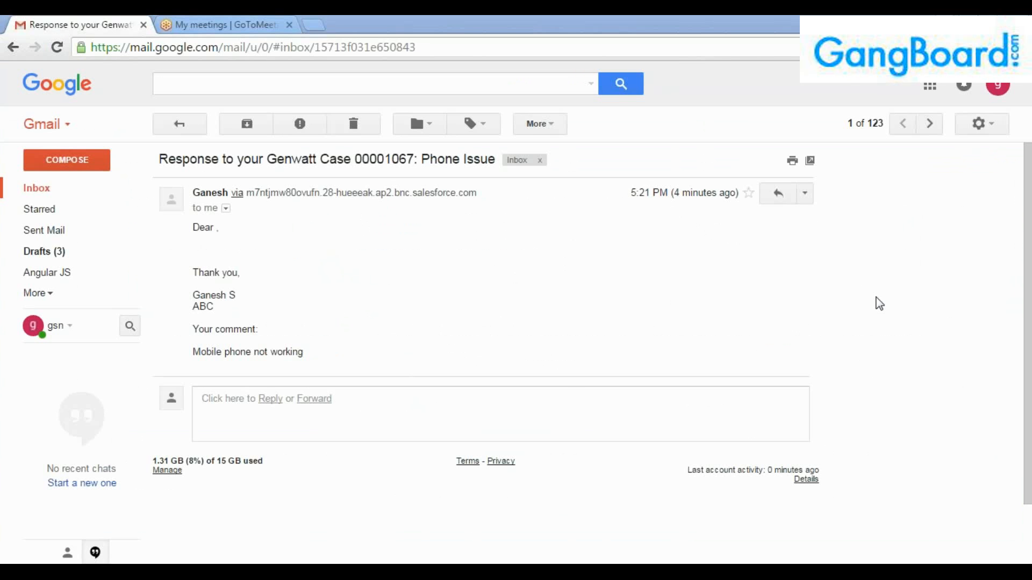
Back in Salesforce, review the High-priority Case 00001067 record and go to Setup.
{"action": "key", "text": "alt+Tab"}
{"action": "left_click", "coordinate": [24, 24]}
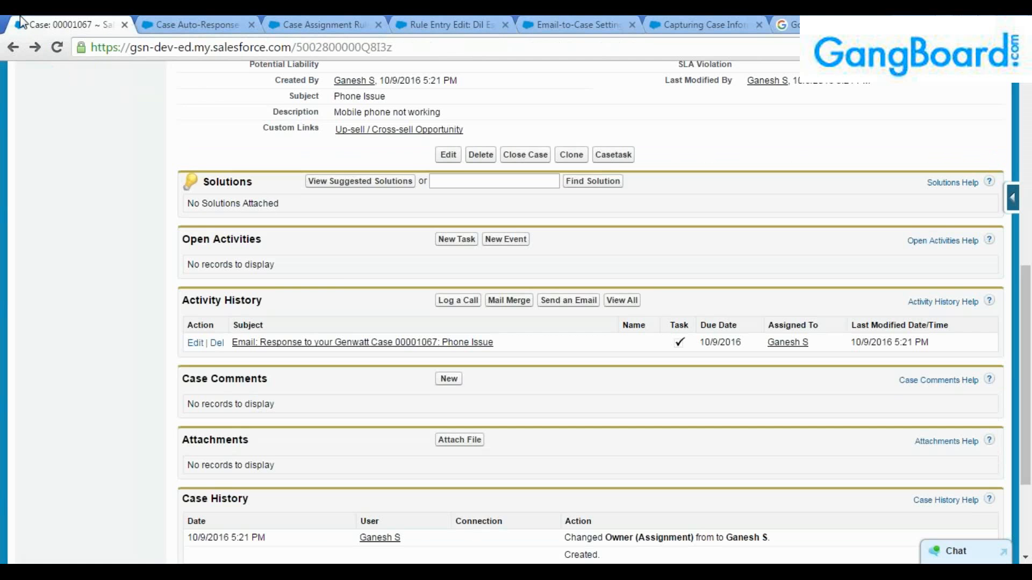
{"action": "scroll", "coordinate": [315, 253], "scroll_direction": "up", "scroll_amount": 10}
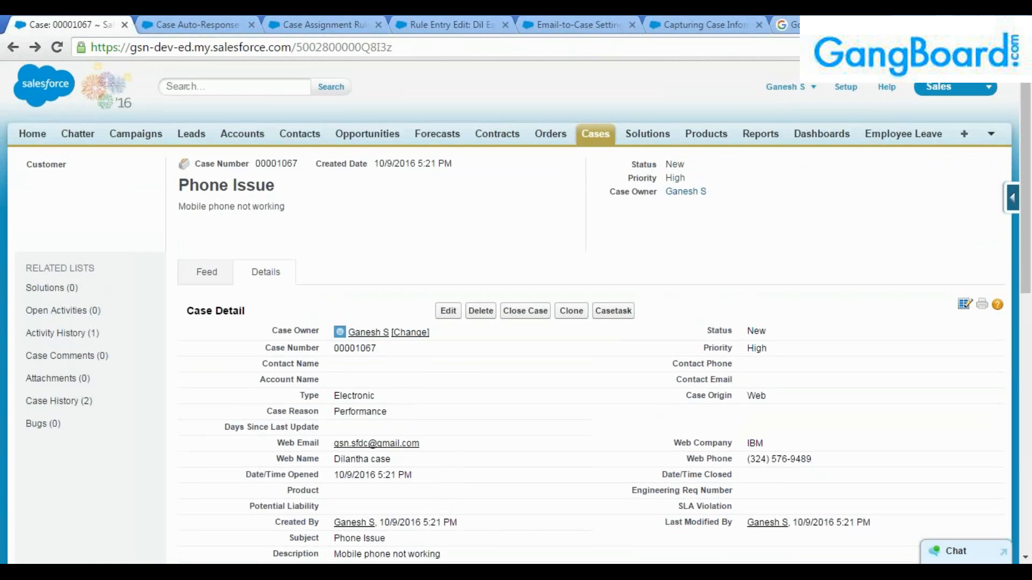
{"action": "left_click", "coordinate": [846, 88]}
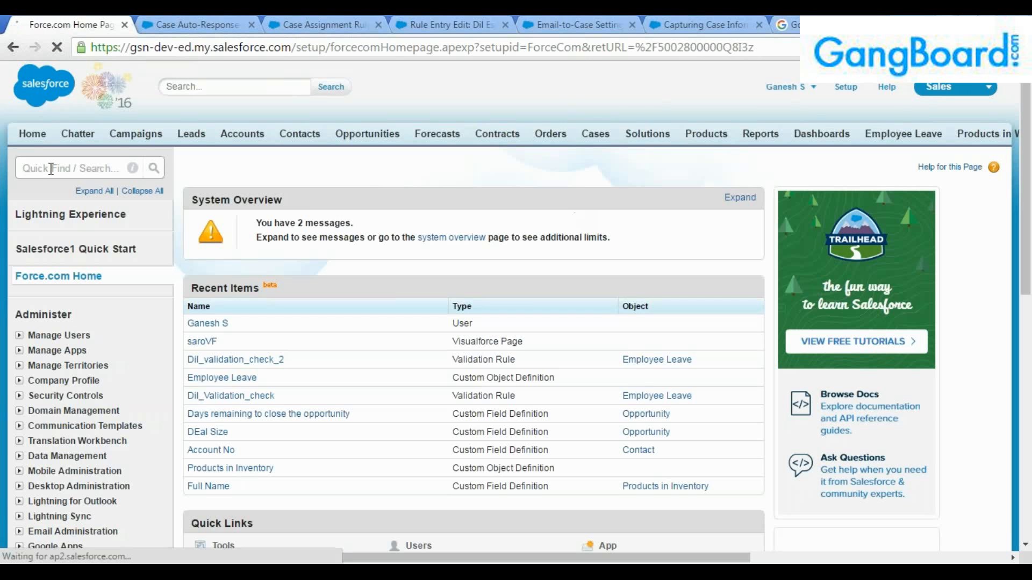
Close the leftover Case Auto-Response, Case Assignment Rules and other settings pages.
{"action": "left_click", "coordinate": [252, 25]}
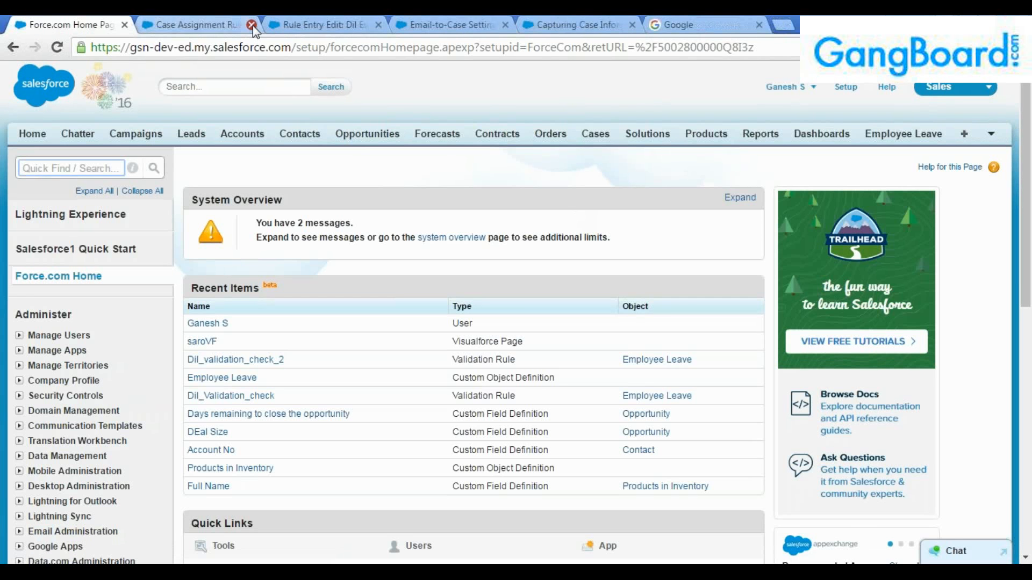
{"action": "left_click", "coordinate": [251, 25]}
{"action": "left_click", "coordinate": [251, 25]}
{"action": "left_click", "coordinate": [252, 26]}
{"action": "left_click", "coordinate": [252, 25]}
{"action": "left_click", "coordinate": [252, 25]}
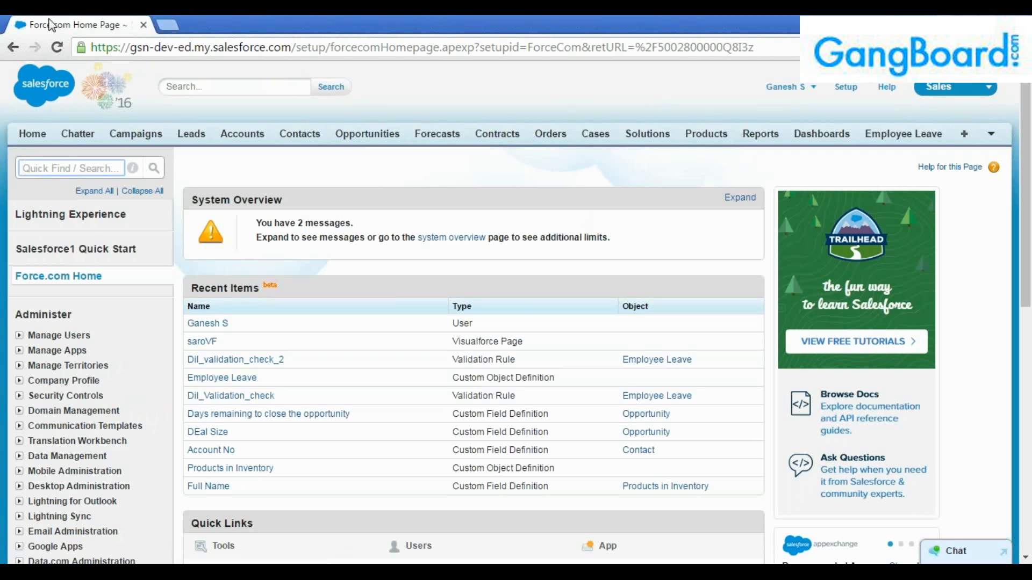
Search the Setup Quick Find for 'case', then replace the term with 'email'.
{"action": "type", "text": "case"}
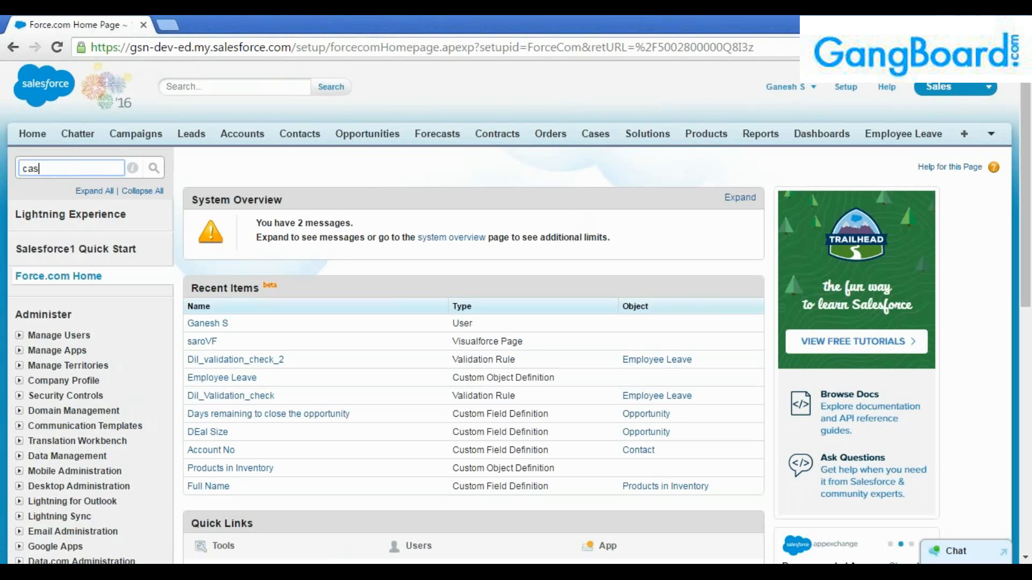
{"action": "scroll", "coordinate": [92, 268], "scroll_direction": "down", "scroll_amount": 4}
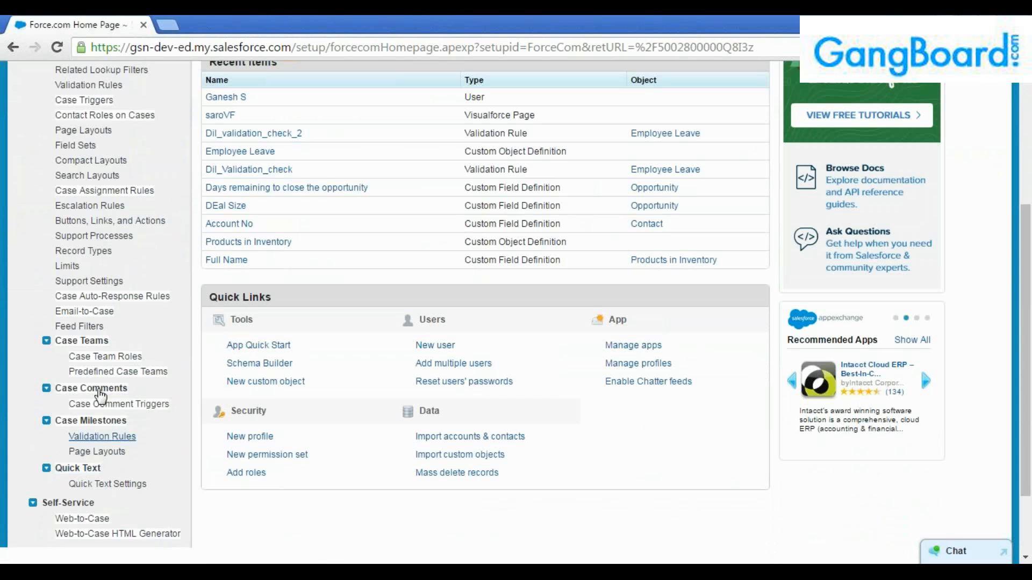
{"action": "scroll", "coordinate": [102, 194], "scroll_direction": "up", "scroll_amount": 1}
{"action": "scroll", "coordinate": [80, 215], "scroll_direction": "up", "scroll_amount": 5}
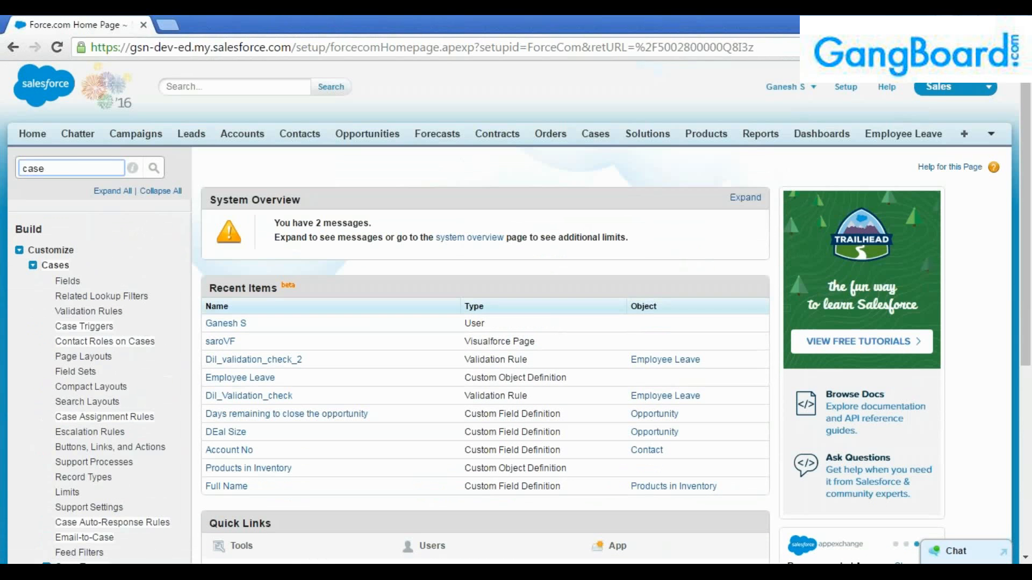
{"action": "double_click", "coordinate": [70, 164]}
{"action": "type", "text": "email"}
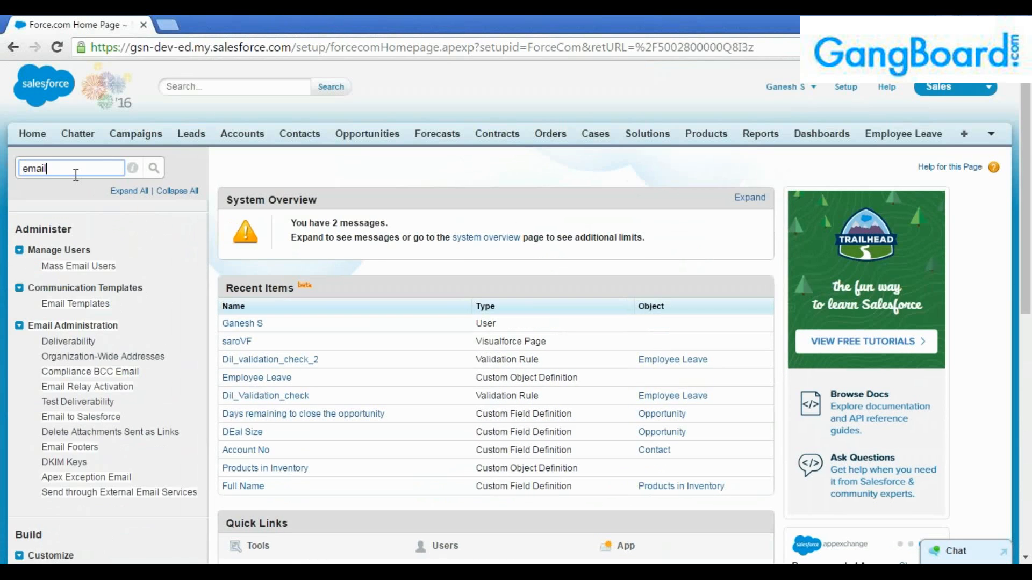
{"action": "left_click", "coordinate": [1011, 435]}
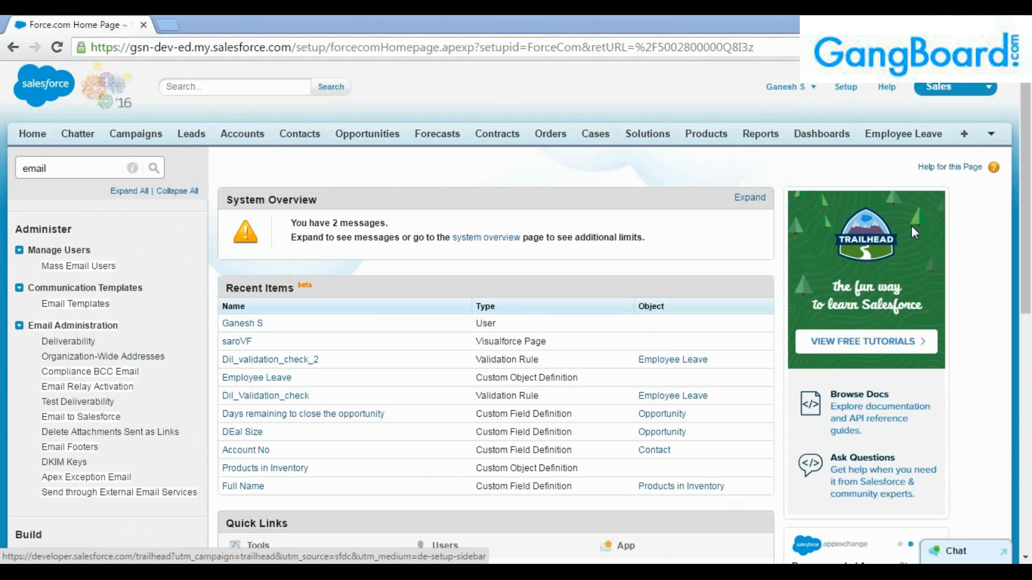
{"action": "left_click", "coordinate": [79, 170]}
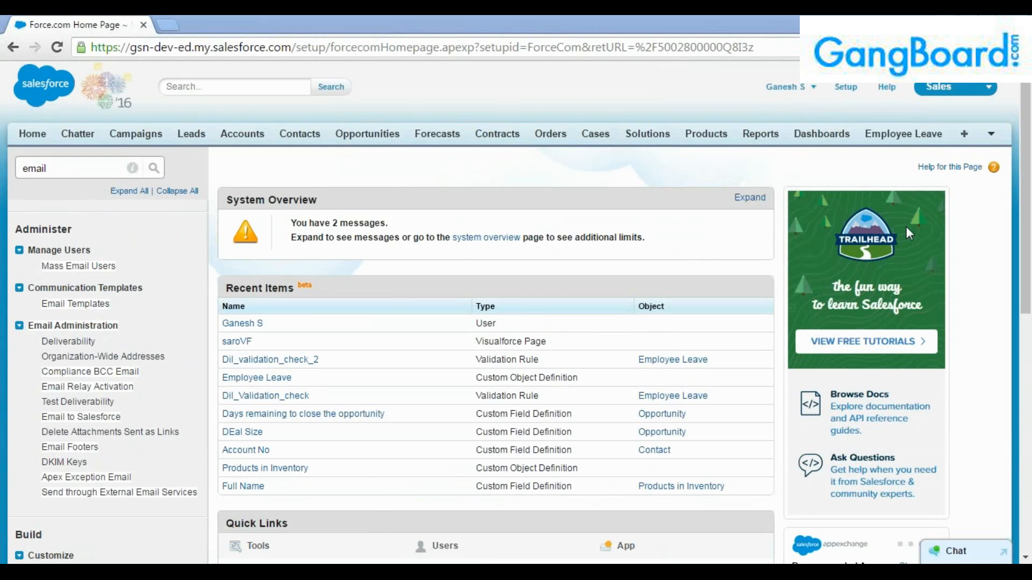
Reload the Setup home page and filter Quick Find by 'email' to reach Email-to-Case under Cases.
{"action": "left_click", "coordinate": [418, 55]}
{"action": "key", "text": "Return"}
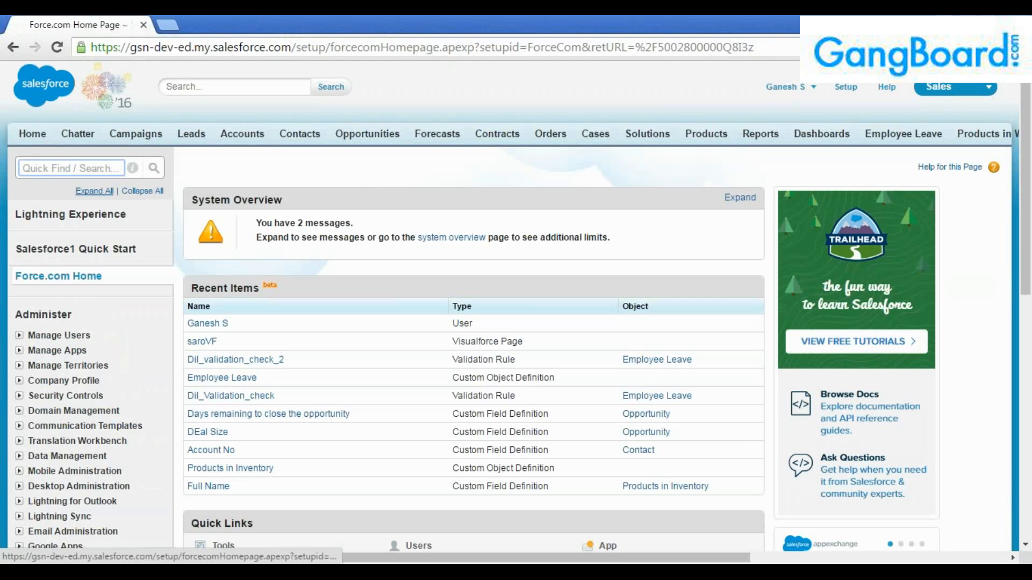
{"action": "key", "text": "alt+Tab"}
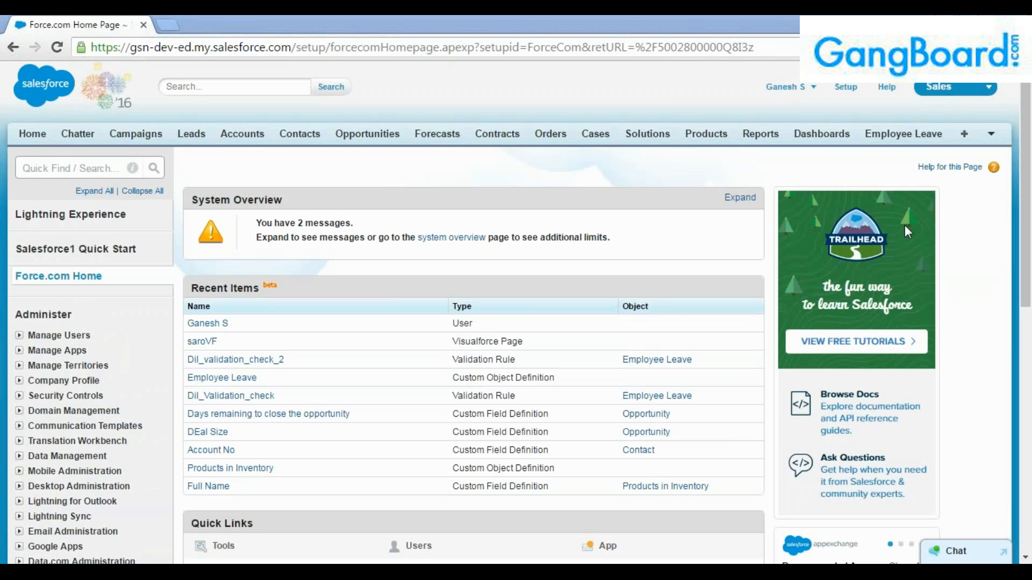
{"action": "left_click", "coordinate": [202, 86]}
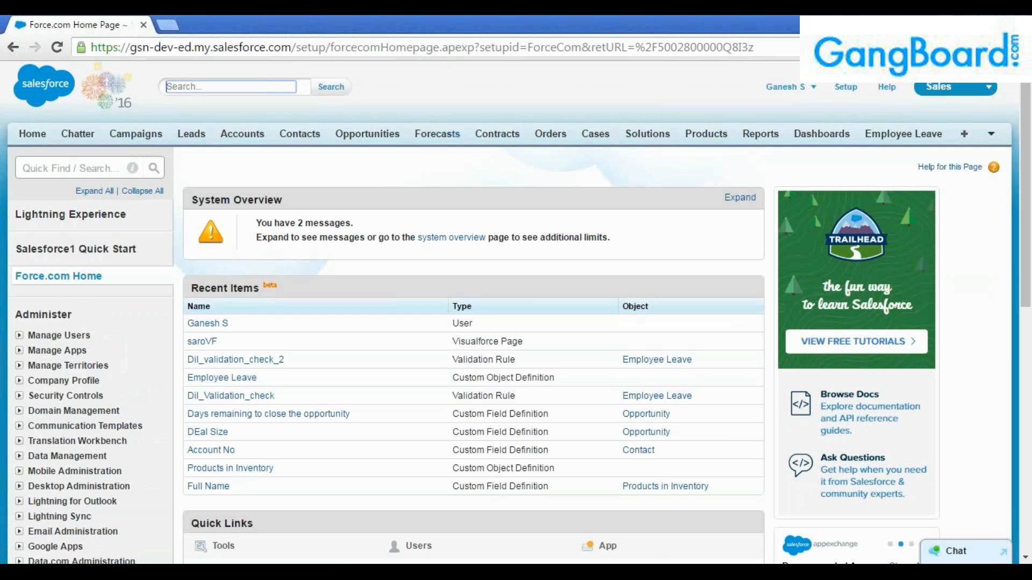
{"action": "left_click", "coordinate": [82, 171]}
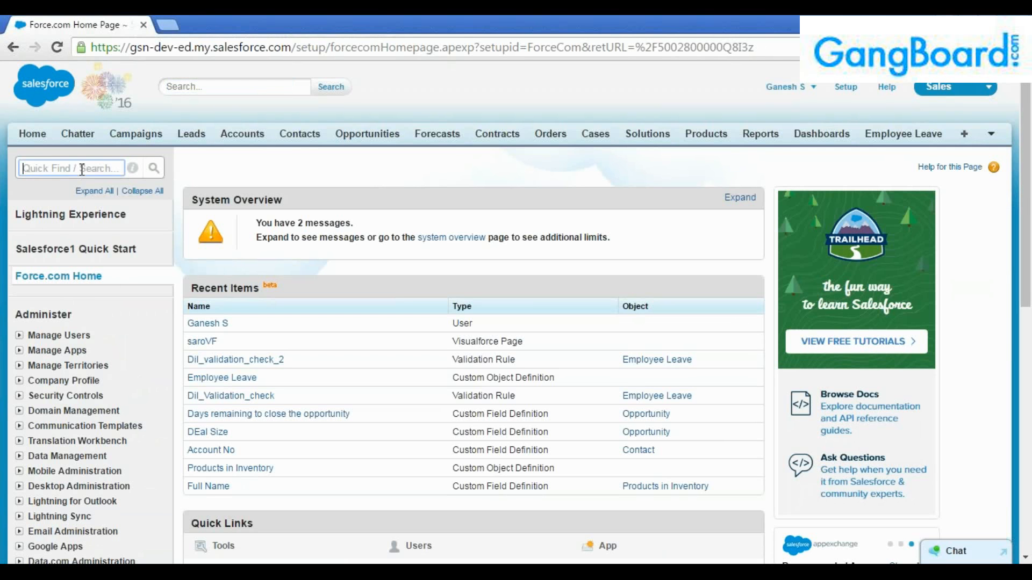
{"action": "type", "text": "email"}
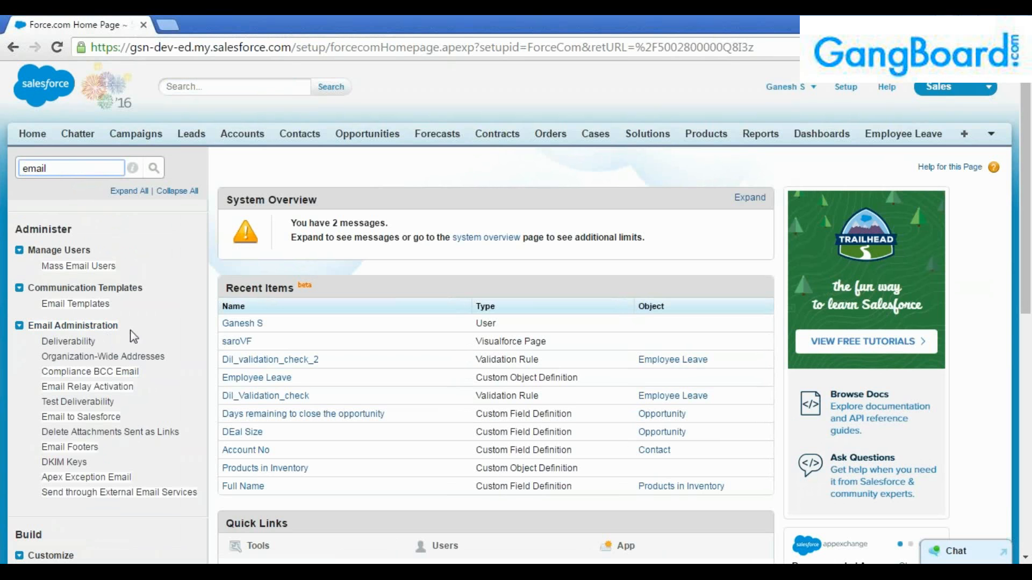
{"action": "scroll", "coordinate": [137, 335], "scroll_direction": "down", "scroll_amount": 2}
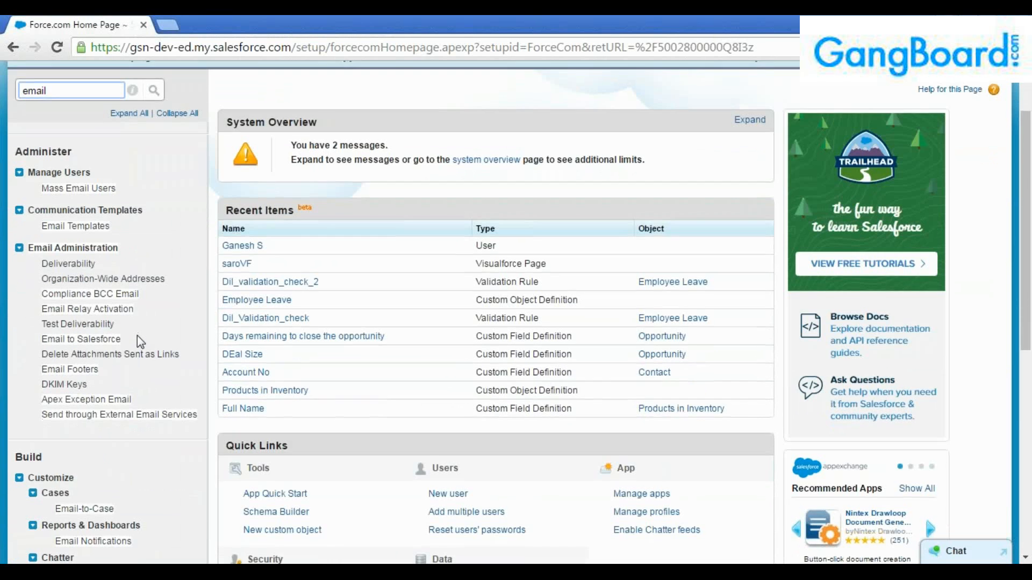
{"action": "scroll", "coordinate": [137, 335], "scroll_direction": "down", "scroll_amount": 4}
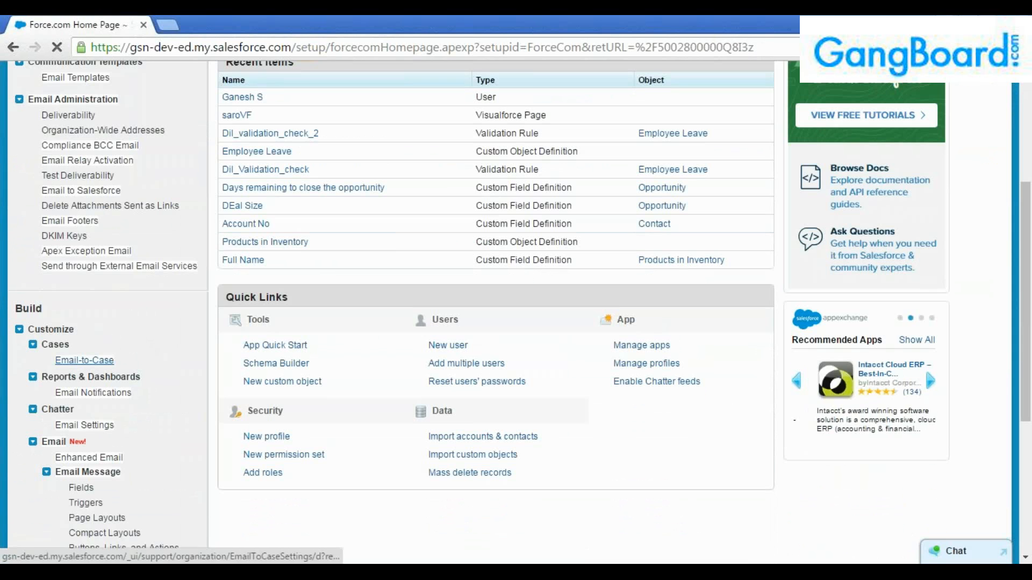
Open Cases > Email-to-Case and review its settings, with Email-to-Case and On-Demand Service enabled.
{"action": "left_click", "coordinate": [91, 363]}
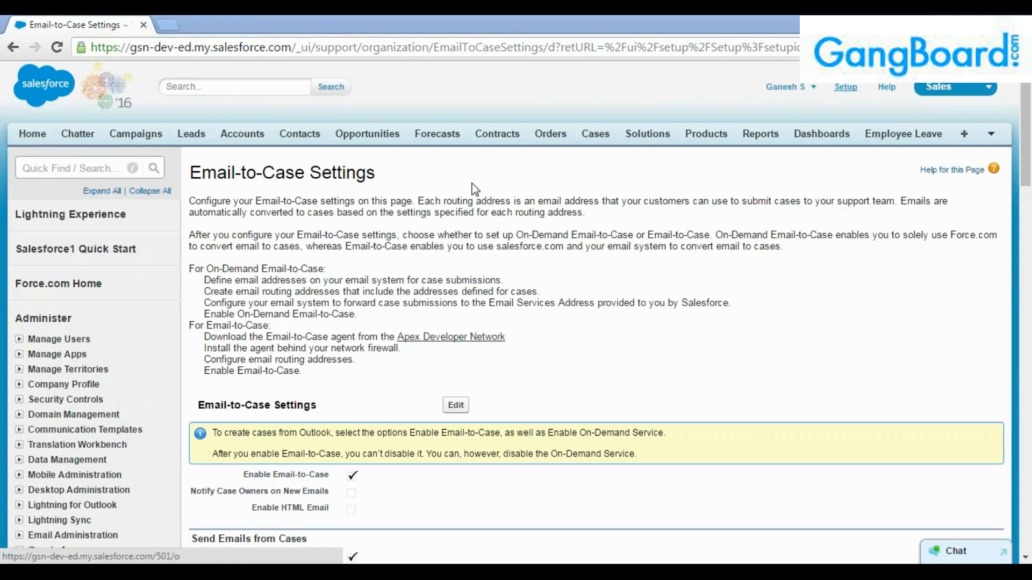
{"action": "left_click", "coordinate": [79, 171]}
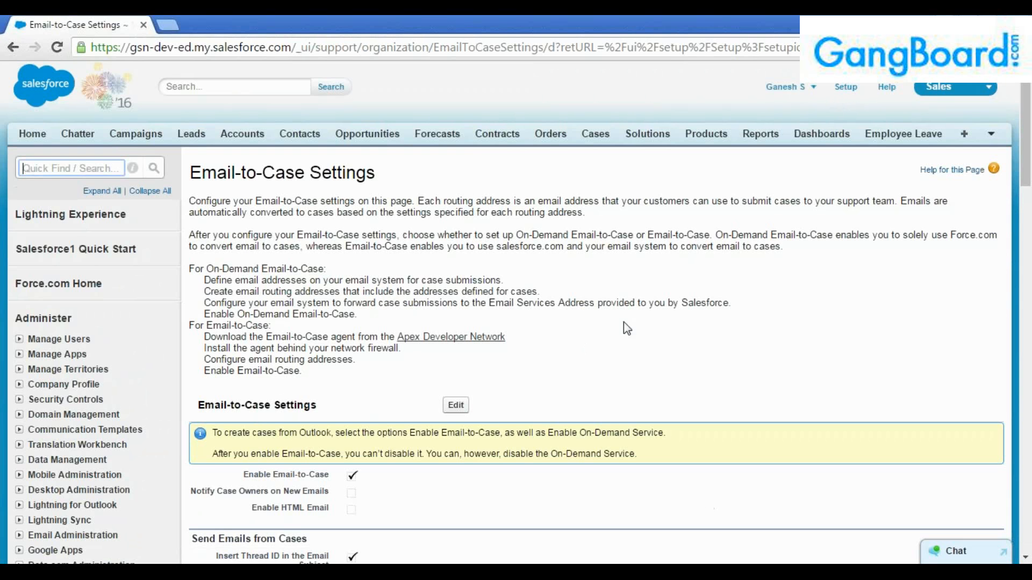
{"action": "scroll", "coordinate": [722, 318], "scroll_direction": "down", "scroll_amount": 3}
{"action": "scroll", "coordinate": [724, 315], "scroll_direction": "down", "scroll_amount": 4}
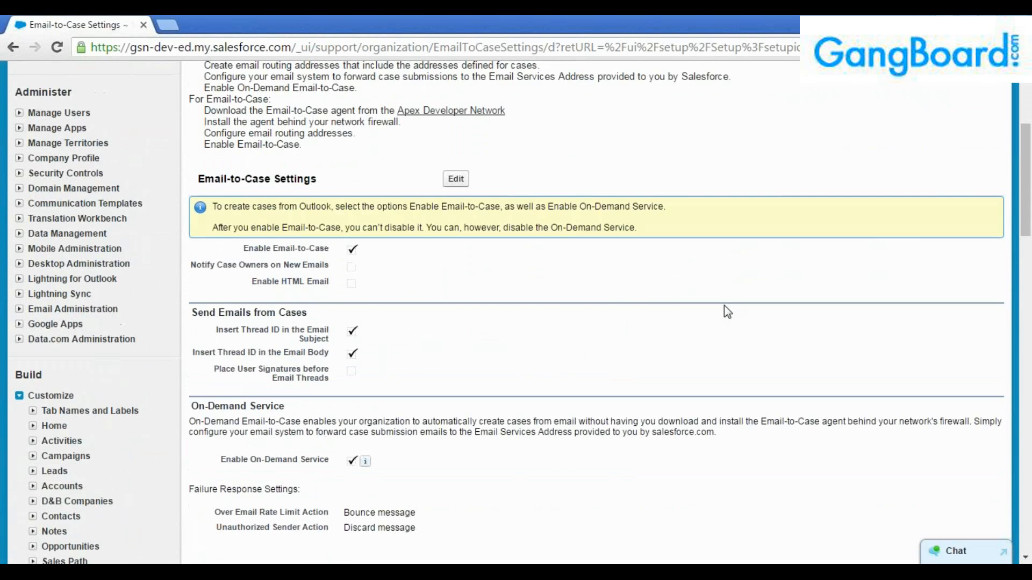
{"action": "scroll", "coordinate": [724, 305], "scroll_direction": "up", "scroll_amount": 1}
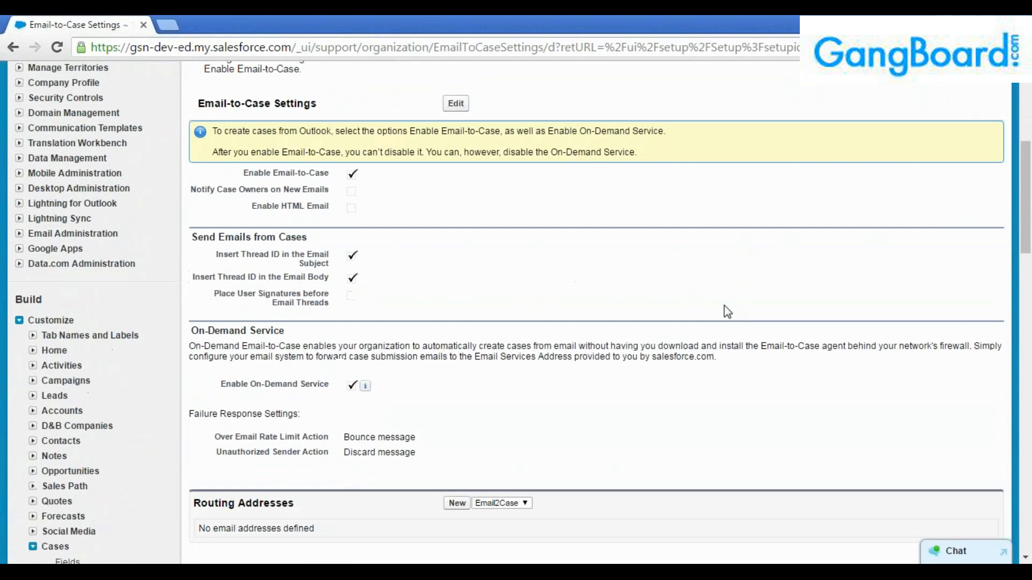
{"action": "scroll", "coordinate": [594, 259], "scroll_direction": "up", "scroll_amount": 2}
{"action": "scroll", "coordinate": [594, 259], "scroll_direction": "down", "scroll_amount": 2}
{"action": "left_click", "coordinate": [457, 105]}
{"action": "scroll", "coordinate": [460, 250], "scroll_direction": "down", "scroll_amount": 3}
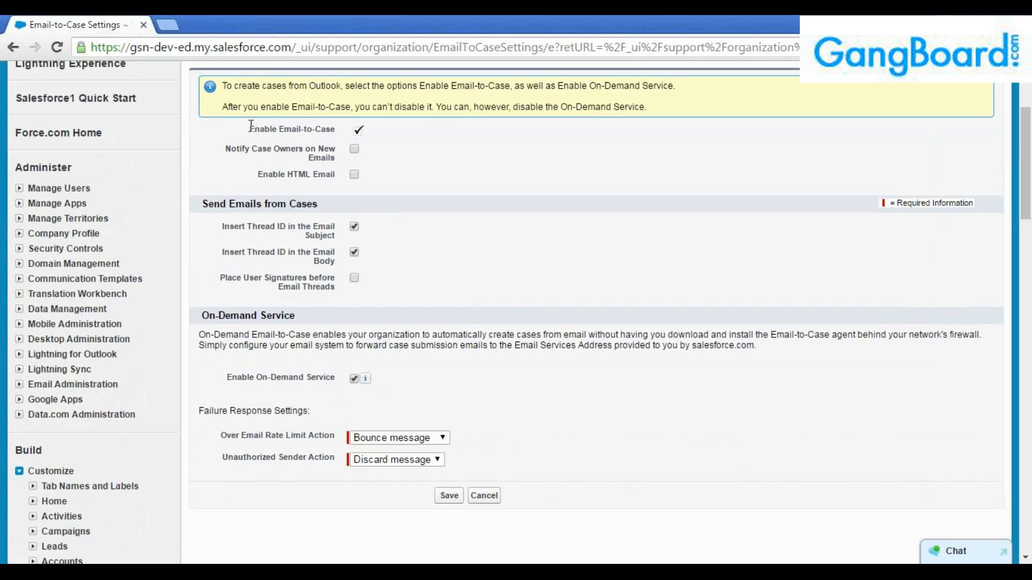
{"action": "left_click_drag", "start_coordinate": [249, 129], "coordinate": [339, 135]}
{"action": "mouse_move", "coordinate": [229, 378]}
{"action": "left_mouse_down"}
{"action": "mouse_move", "coordinate": [338, 380]}
{"action": "mouse_move", "coordinate": [218, 370]}
{"action": "left_mouse_up"}
{"action": "left_click", "coordinate": [336, 392]}
{"action": "left_click", "coordinate": [220, 372]}
{"action": "left_click_drag", "start_coordinate": [247, 129], "coordinate": [336, 134]}
{"action": "left_click", "coordinate": [428, 236]}
{"action": "scroll", "coordinate": [491, 328], "scroll_direction": "up", "scroll_amount": 3}
{"action": "scroll", "coordinate": [504, 345], "scroll_direction": "down", "scroll_amount": 4}
{"action": "left_click", "coordinate": [449, 421]}
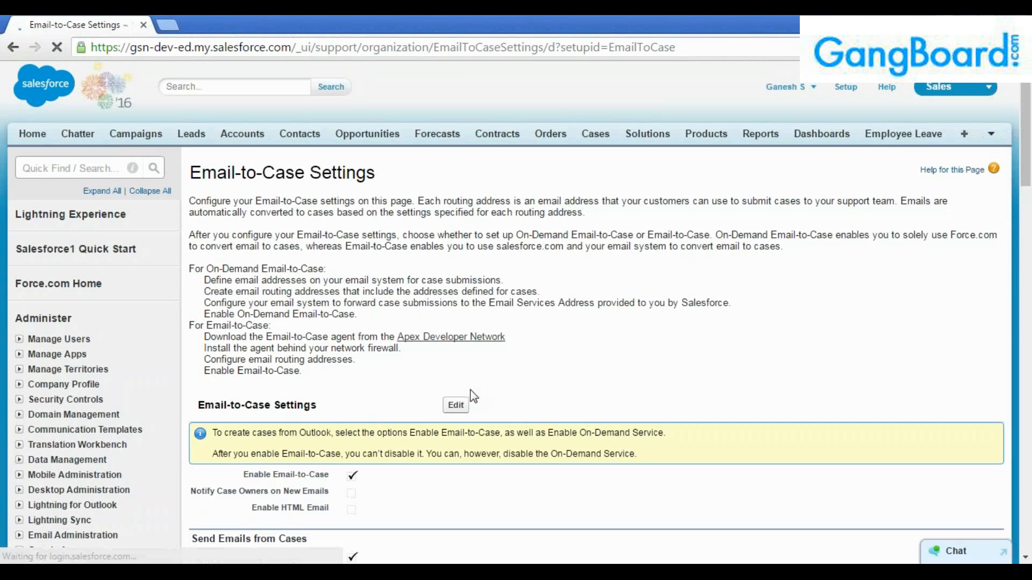
Scroll to the Routing Addresses section and start a new Email2Case routing address.
{"action": "scroll", "coordinate": [473, 396], "scroll_direction": "down", "scroll_amount": 3}
{"action": "scroll", "coordinate": [470, 392], "scroll_direction": "down", "scroll_amount": 4}
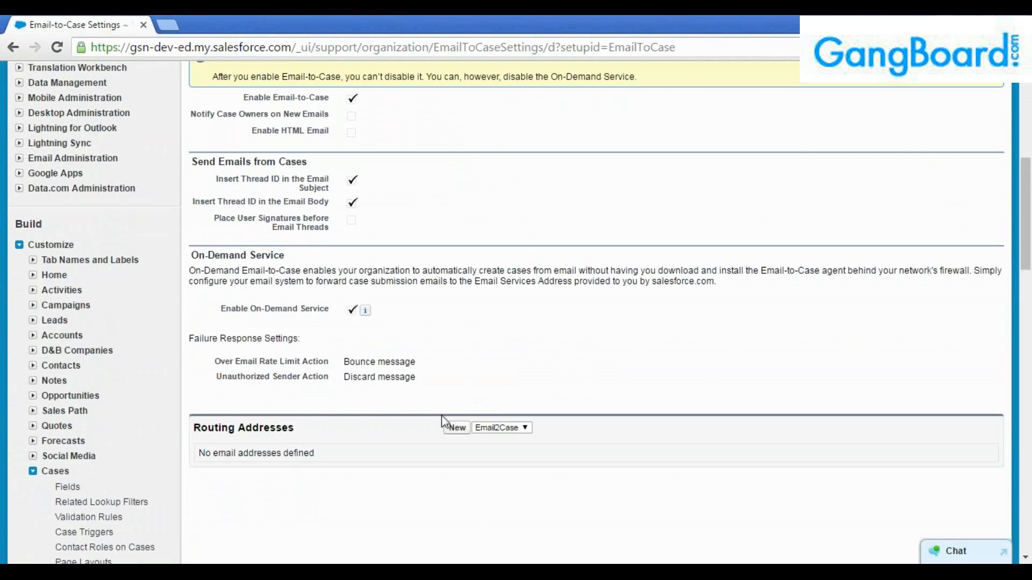
{"action": "mouse_move", "coordinate": [196, 428]}
{"action": "left_mouse_down"}
{"action": "mouse_move", "coordinate": [307, 435]}
{"action": "mouse_move", "coordinate": [198, 428]}
{"action": "left_mouse_up"}
{"action": "left_click", "coordinate": [274, 428]}
{"action": "scroll", "coordinate": [409, 442], "scroll_direction": "down", "scroll_amount": 3}
{"action": "left_click", "coordinate": [462, 282]}
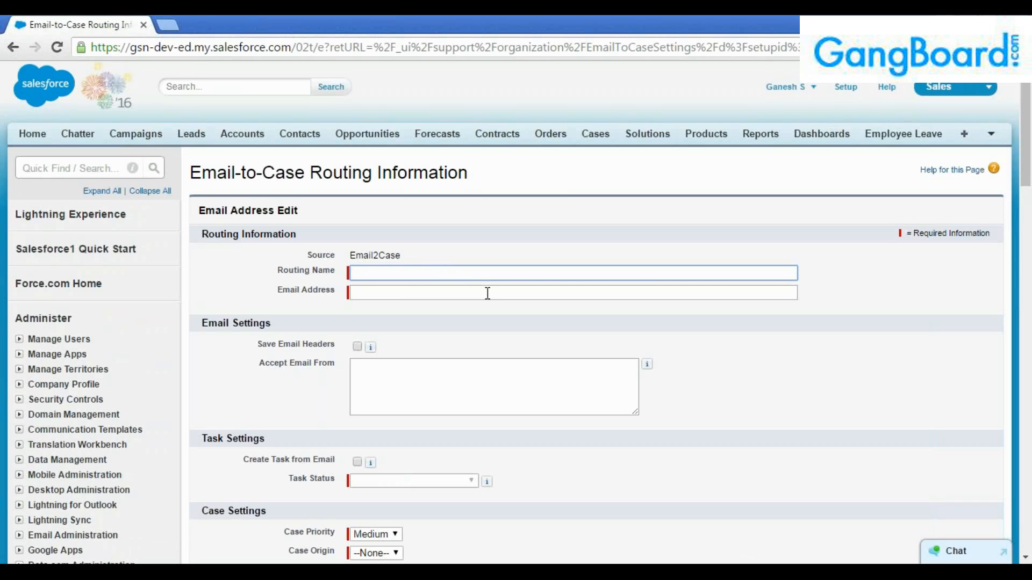
Enter the routing name and the user's e-mail address on the routing form.
{"action": "type", "text": "Dilantha"}
{"action": "left_click", "coordinate": [487, 293]}
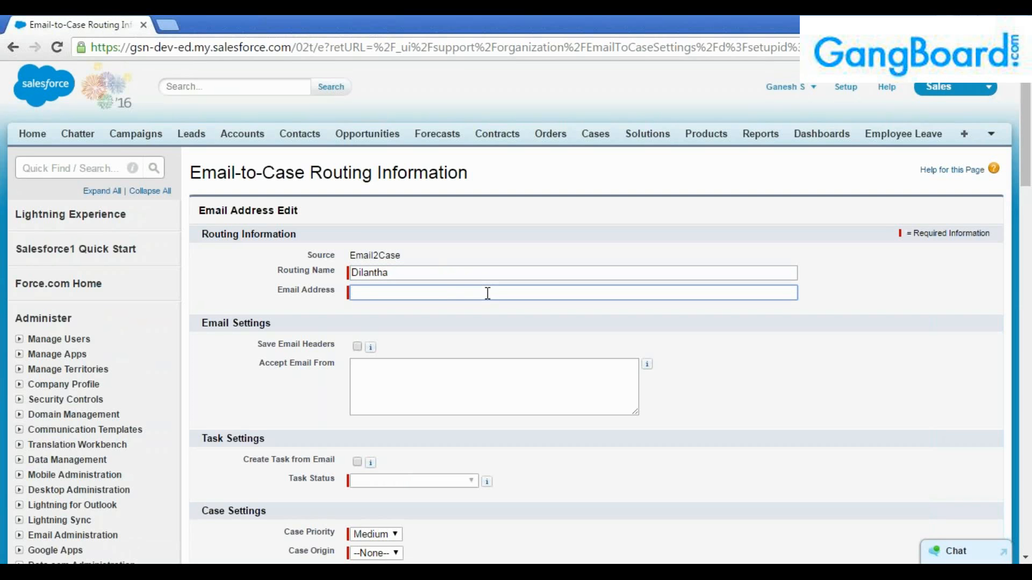
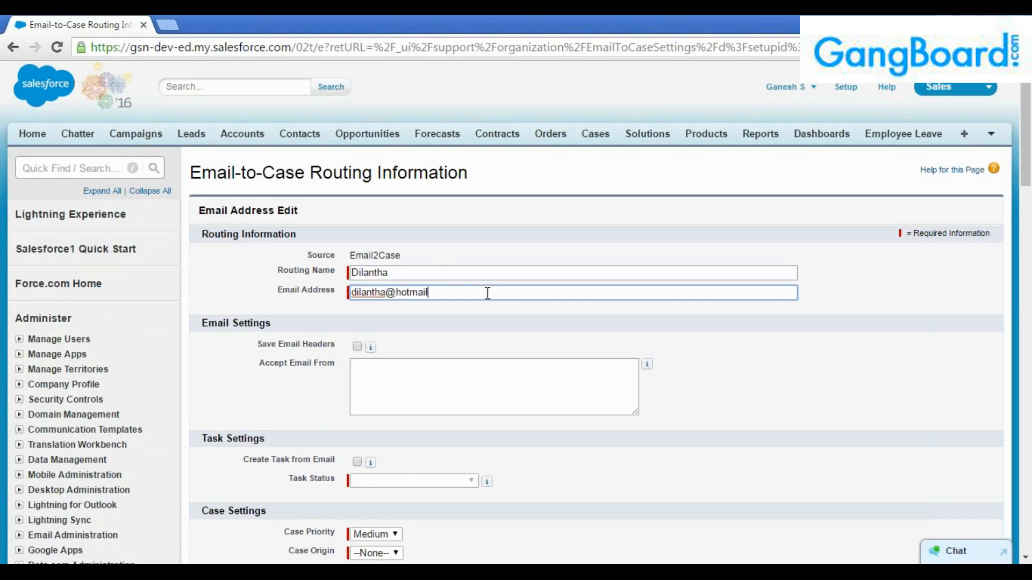
{"action": "left_click", "coordinate": [409, 379]}
{"action": "scroll", "coordinate": [382, 382], "scroll_direction": "down", "scroll_amount": 2}
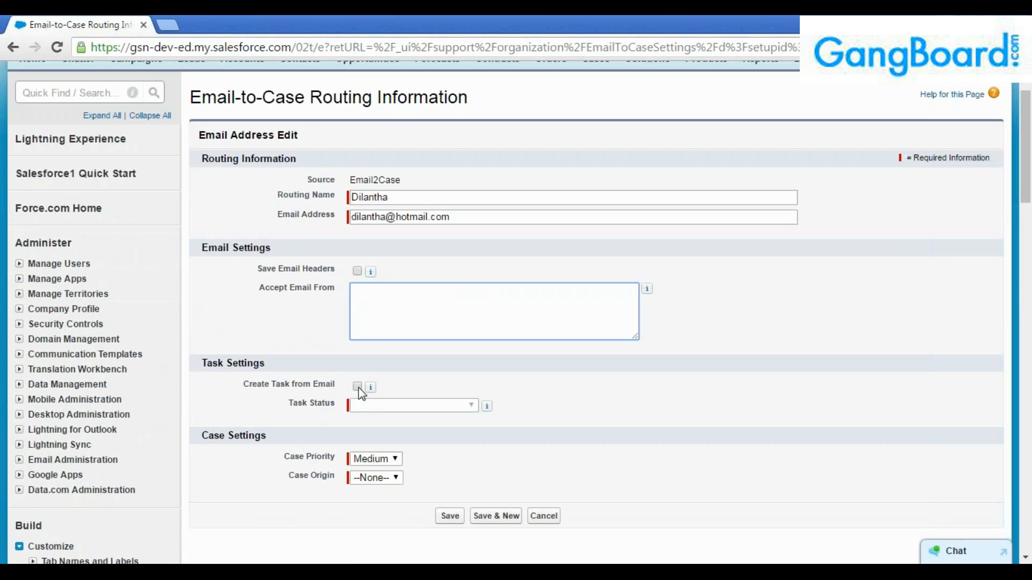
Enable Create Task from Email with In Progress status, High case priority and Email case origin.
{"action": "left_click", "coordinate": [358, 387]}
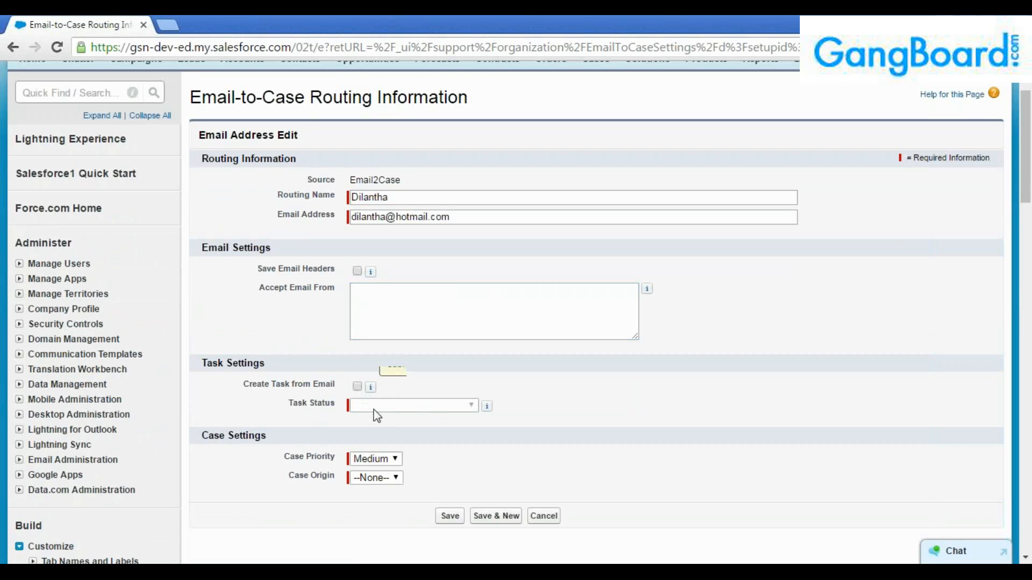
{"action": "left_click", "coordinate": [373, 407]}
{"action": "left_click", "coordinate": [378, 432]}
{"action": "left_click", "coordinate": [376, 458]}
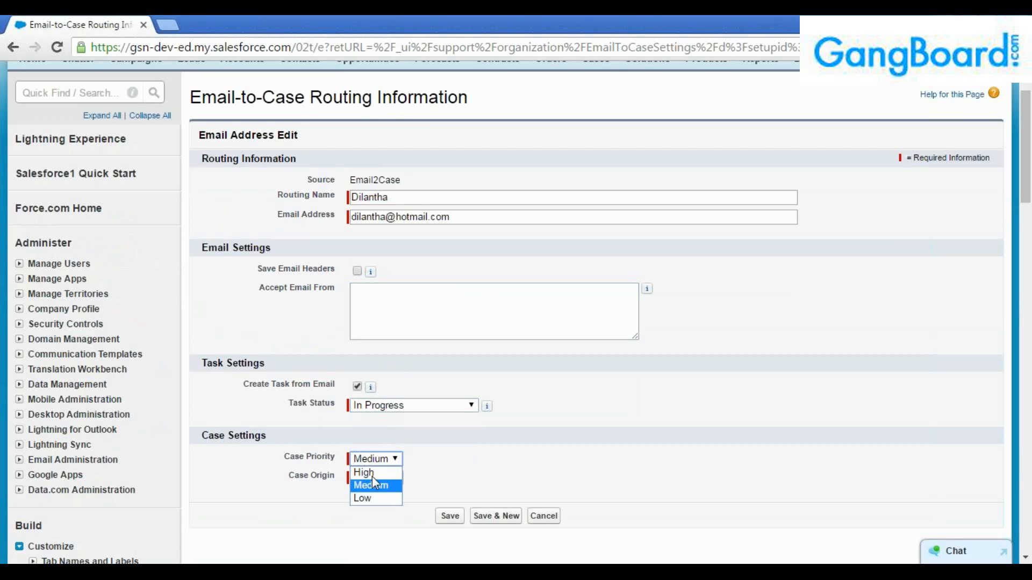
{"action": "left_click", "coordinate": [372, 471]}
{"action": "left_click", "coordinate": [372, 477]}
{"action": "left_click", "coordinate": [369, 516]}
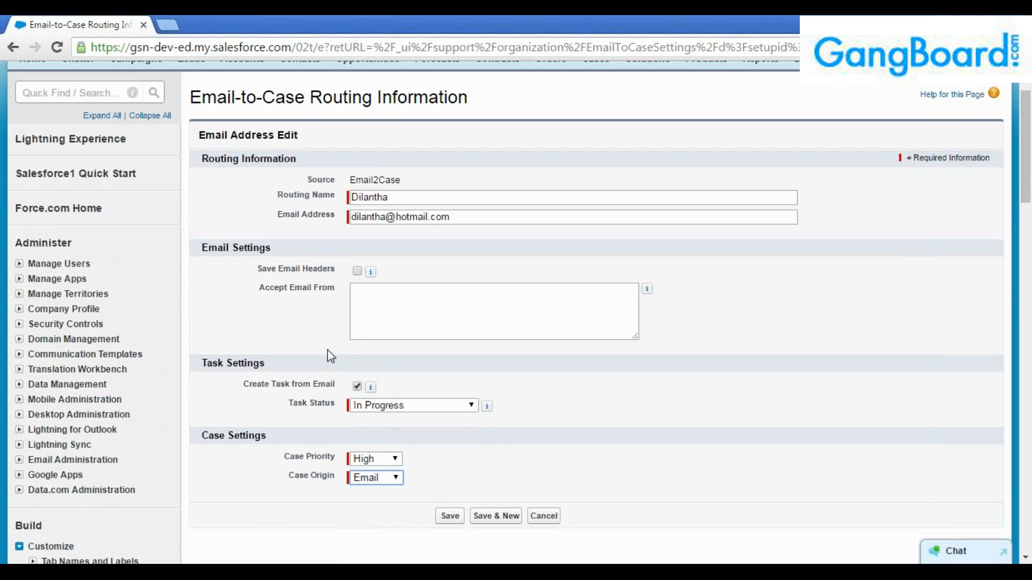
{"action": "scroll", "coordinate": [327, 350], "scroll_direction": "down", "scroll_amount": 2}
Save the new routing address and accept the verification notice.
{"action": "left_click", "coordinate": [449, 441]}
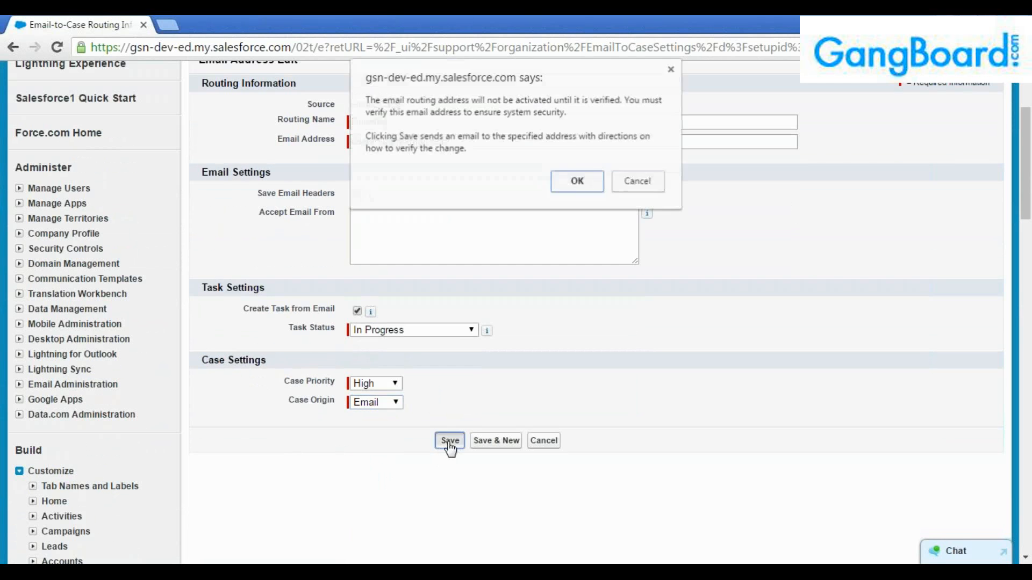
{"action": "left_click", "coordinate": [575, 184]}
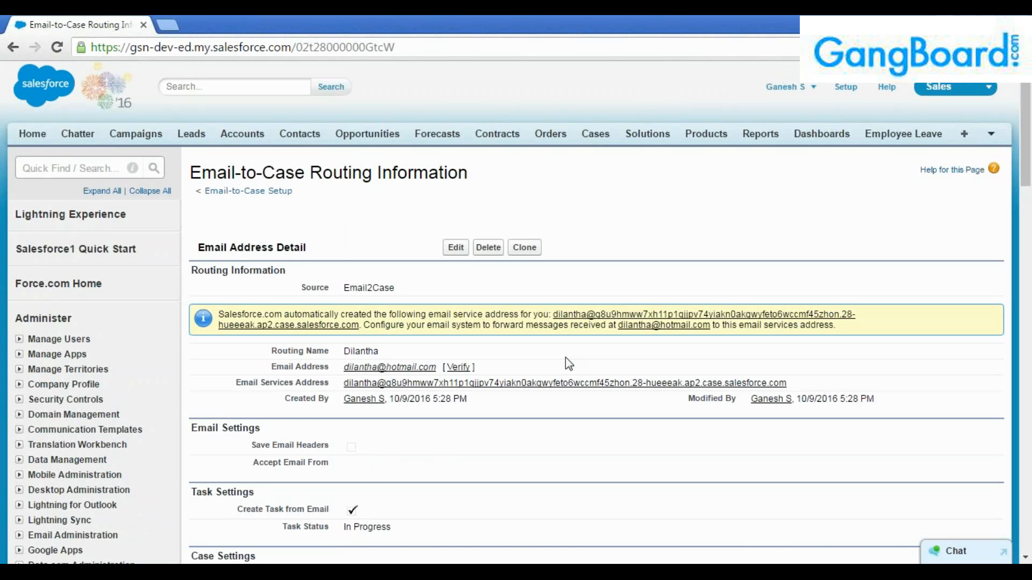
Point out the Verify link, then reload the Email Address Detail page to confirm it shows Verified.
{"action": "scroll", "coordinate": [573, 349], "scroll_direction": "down", "scroll_amount": 2}
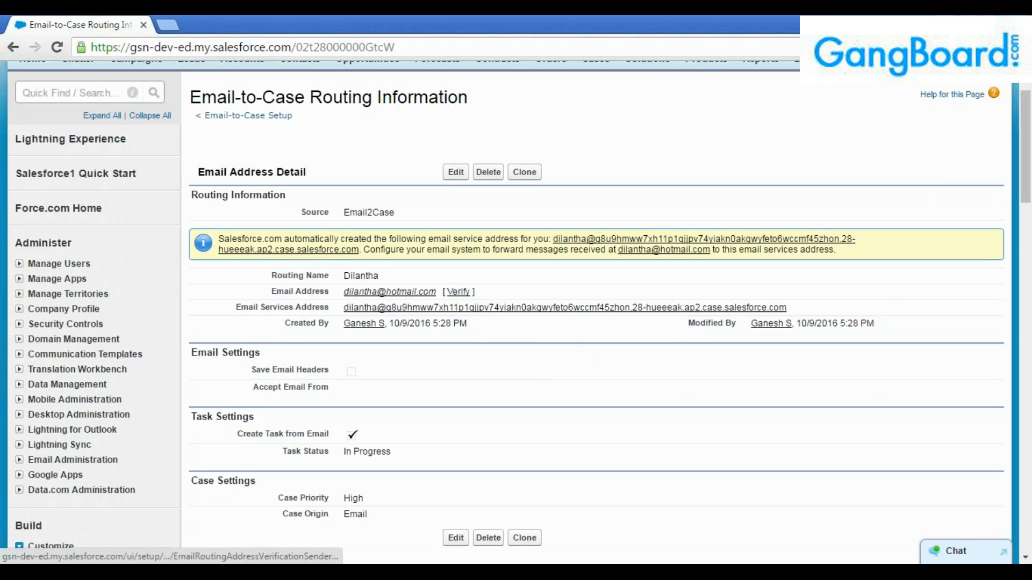
{"action": "left_click_drag", "start_coordinate": [477, 293], "coordinate": [445, 292]}
{"action": "left_click", "coordinate": [501, 297]}
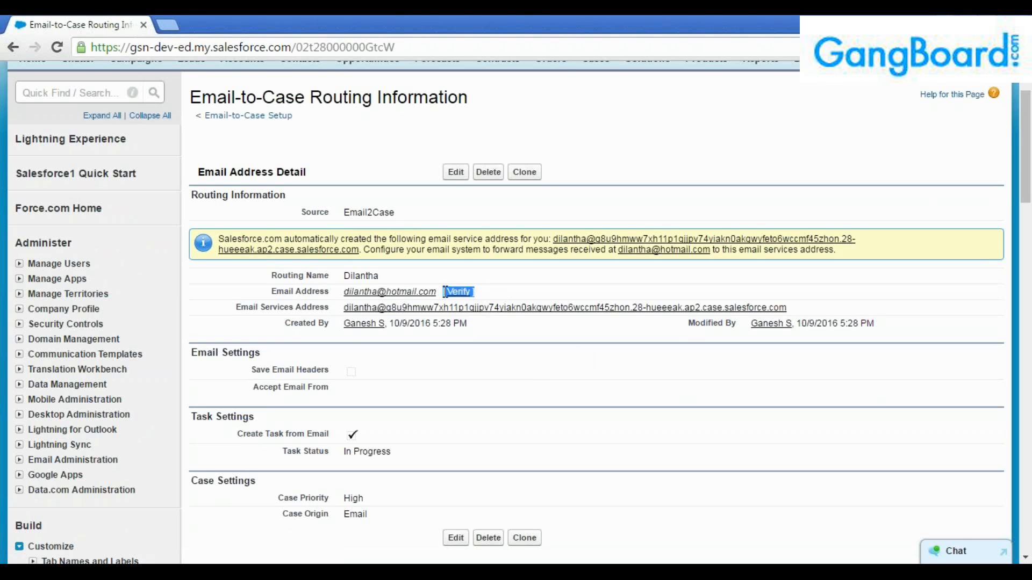
{"action": "left_click", "coordinate": [445, 292]}
{"action": "scroll", "coordinate": [485, 294], "scroll_direction": "down", "scroll_amount": 2}
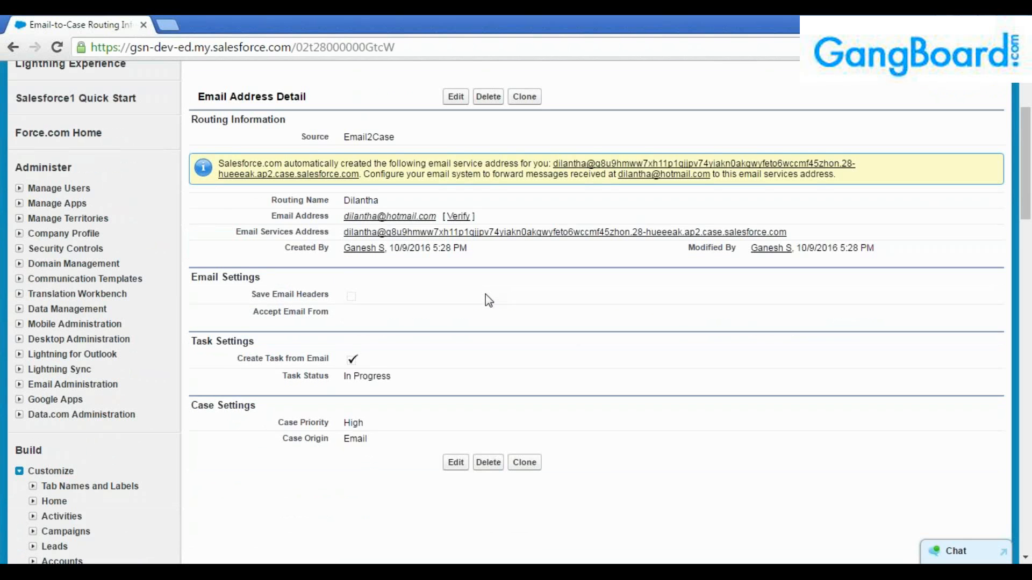
{"action": "scroll", "coordinate": [485, 295], "scroll_direction": "up", "scroll_amount": 2}
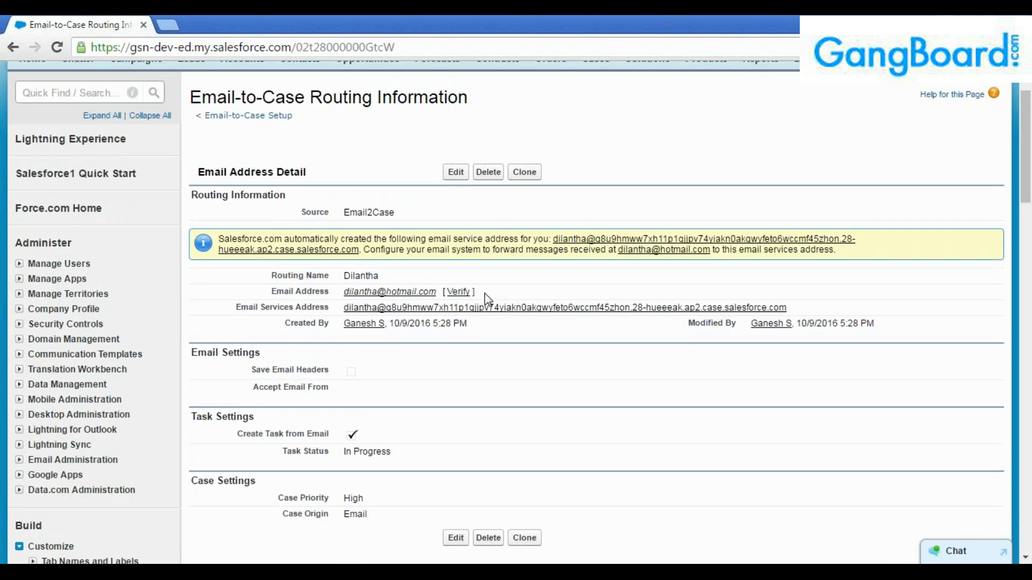
{"action": "left_click", "coordinate": [409, 50]}
{"action": "key", "text": "Return"}
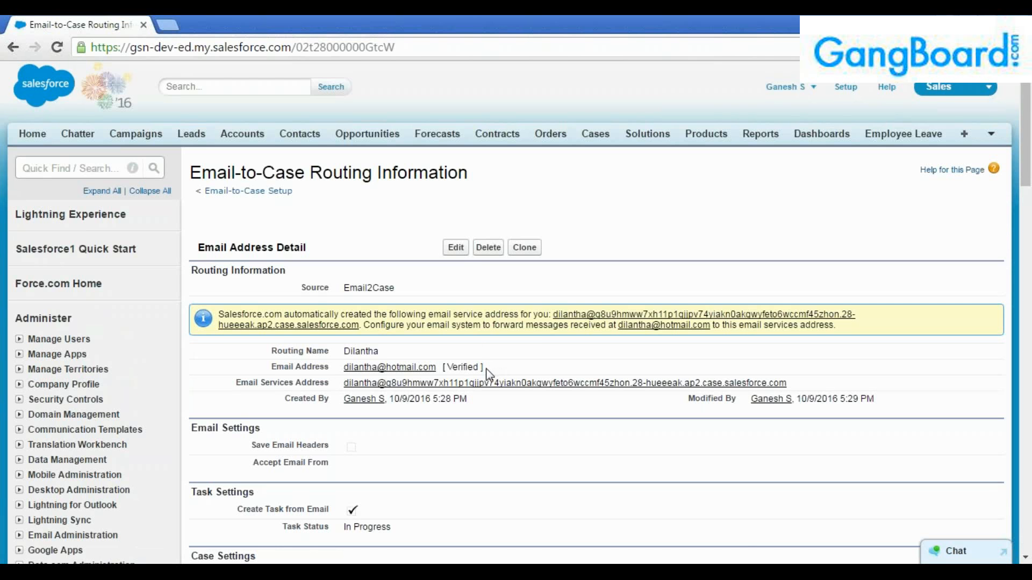
{"action": "left_click_drag", "start_coordinate": [480, 368], "coordinate": [448, 367]}
{"action": "left_click", "coordinate": [458, 368]}
{"action": "scroll", "coordinate": [502, 366], "scroll_direction": "down", "scroll_amount": 3}
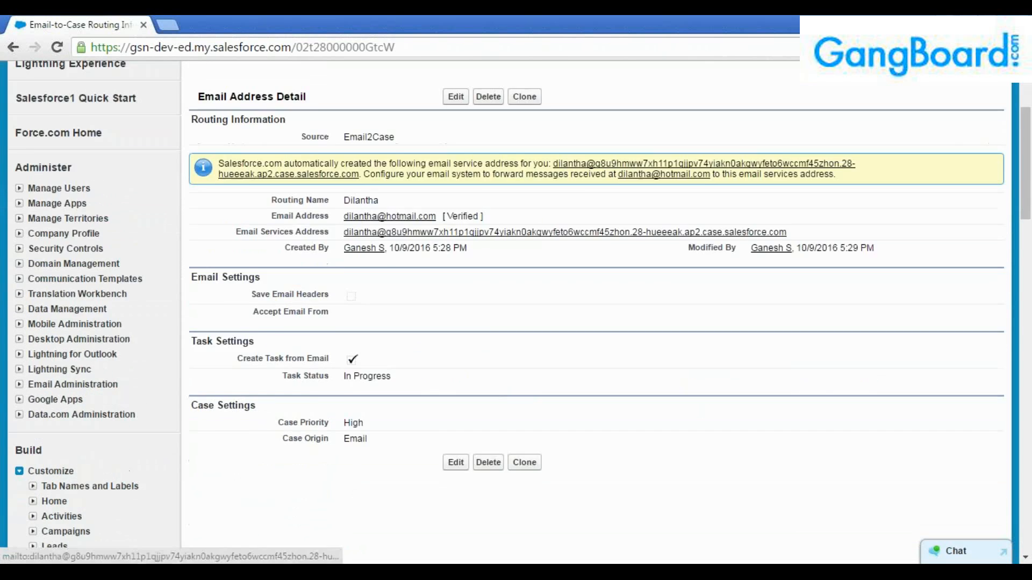
{"action": "scroll", "coordinate": [484, 365], "scroll_direction": "up", "scroll_amount": 3}
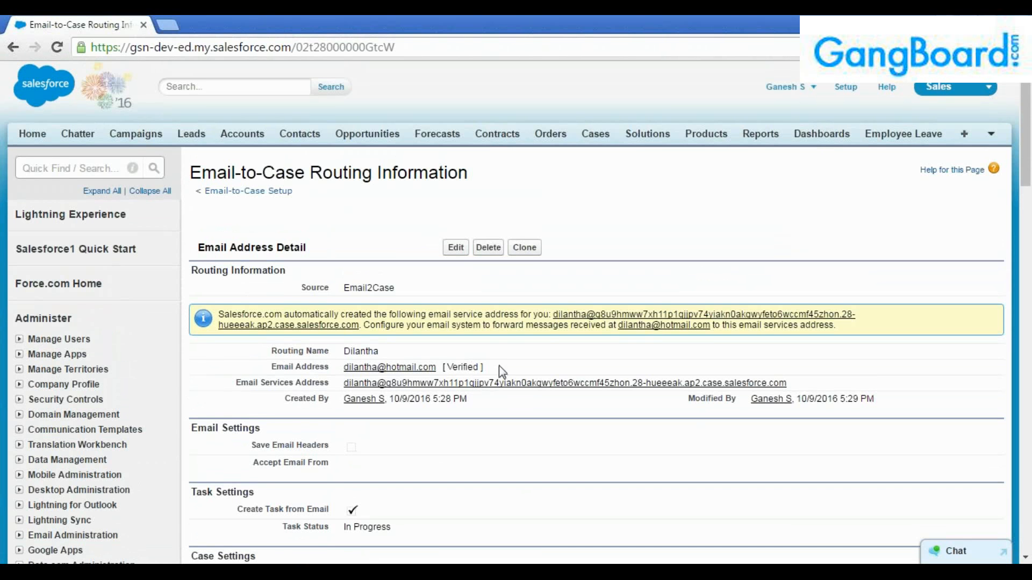
{"action": "left_click_drag", "start_coordinate": [482, 365], "coordinate": [448, 368]}
{"action": "left_click", "coordinate": [499, 370]}
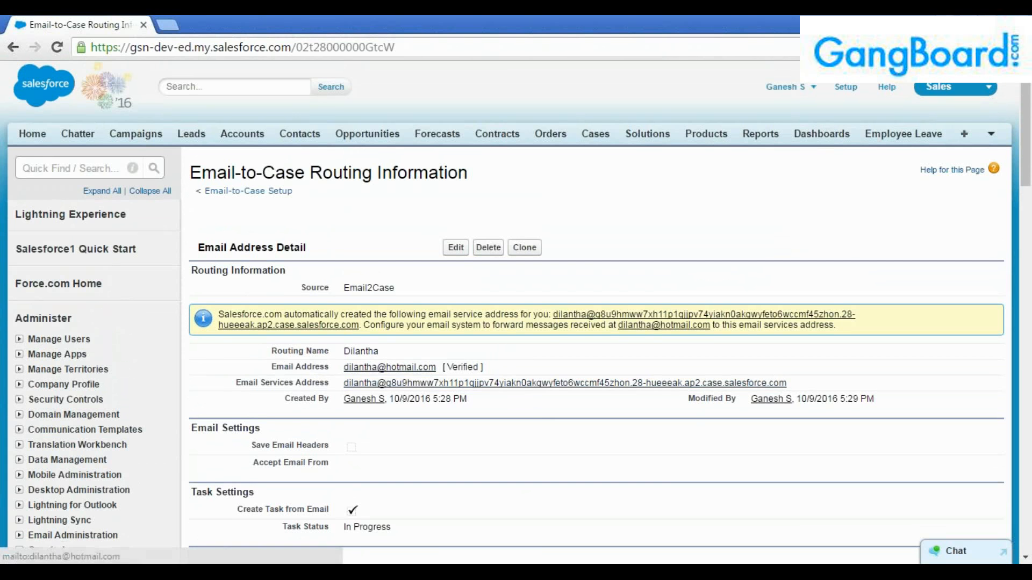
{"action": "left_click_drag", "start_coordinate": [439, 367], "coordinate": [344, 368]}
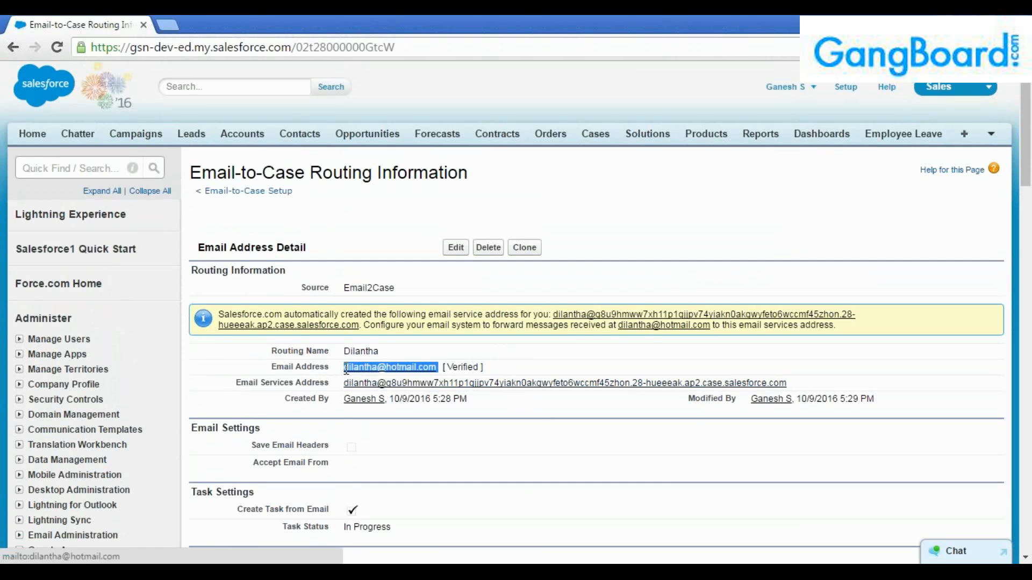
{"action": "left_click", "coordinate": [335, 427]}
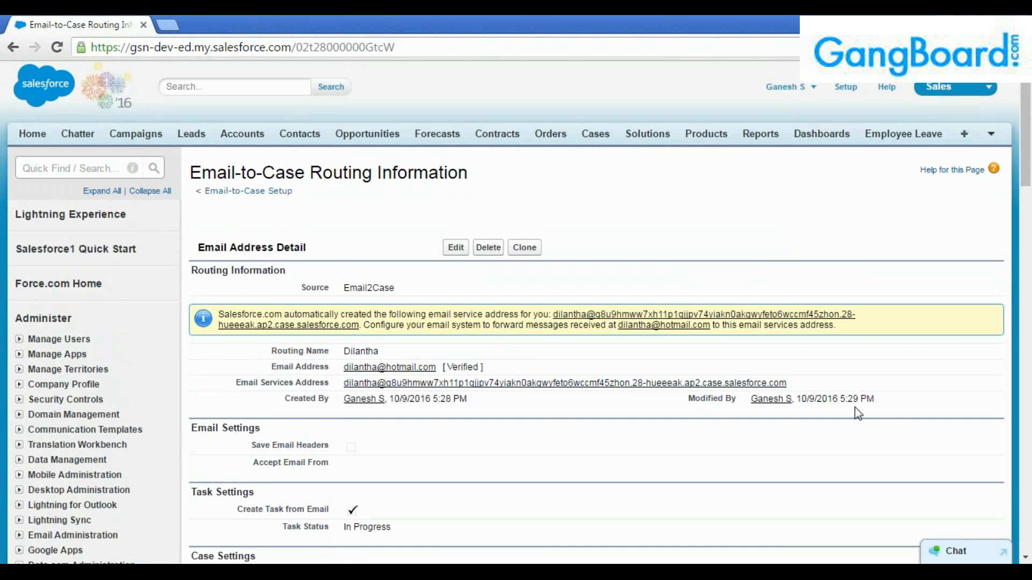
{"action": "left_click_drag", "start_coordinate": [800, 383], "coordinate": [340, 384]}
Copy the Email-to-Case Email Services Address from the routing page and switch over to Gmail.
{"action": "left_click_drag", "start_coordinate": [799, 388], "coordinate": [340, 385]}
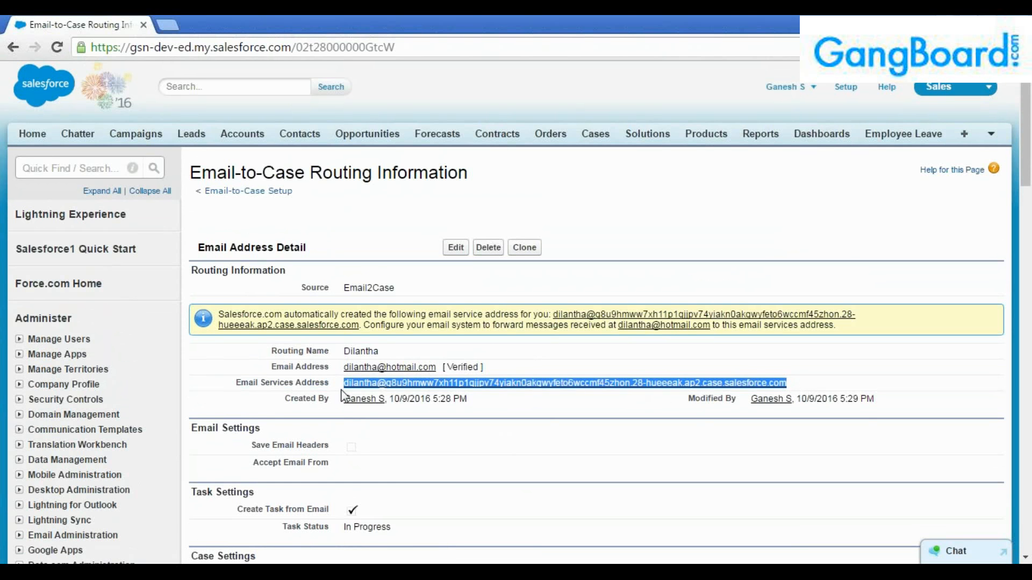
{"action": "left_click", "coordinate": [457, 431]}
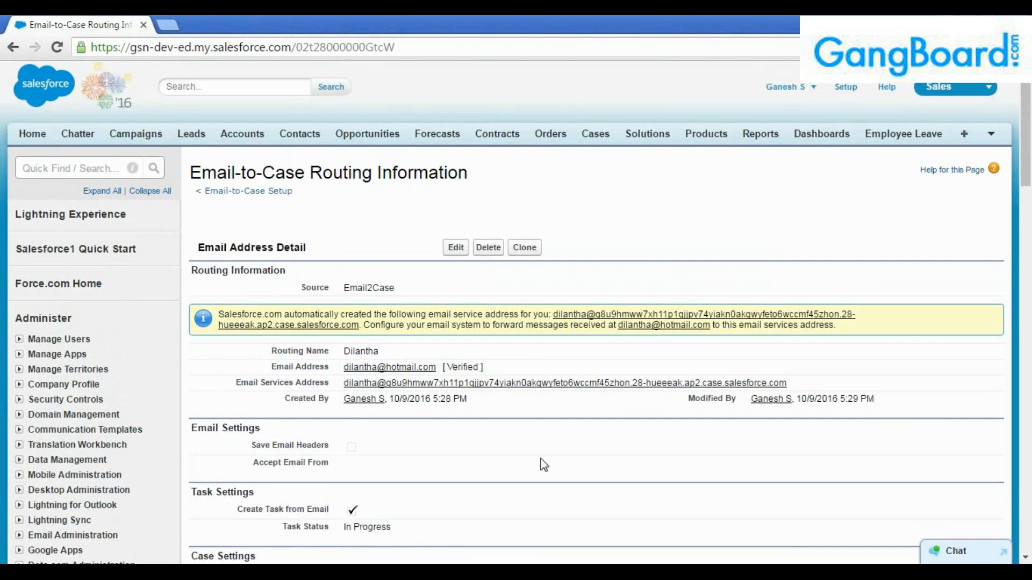
{"action": "left_click_drag", "start_coordinate": [792, 385], "coordinate": [344, 385]}
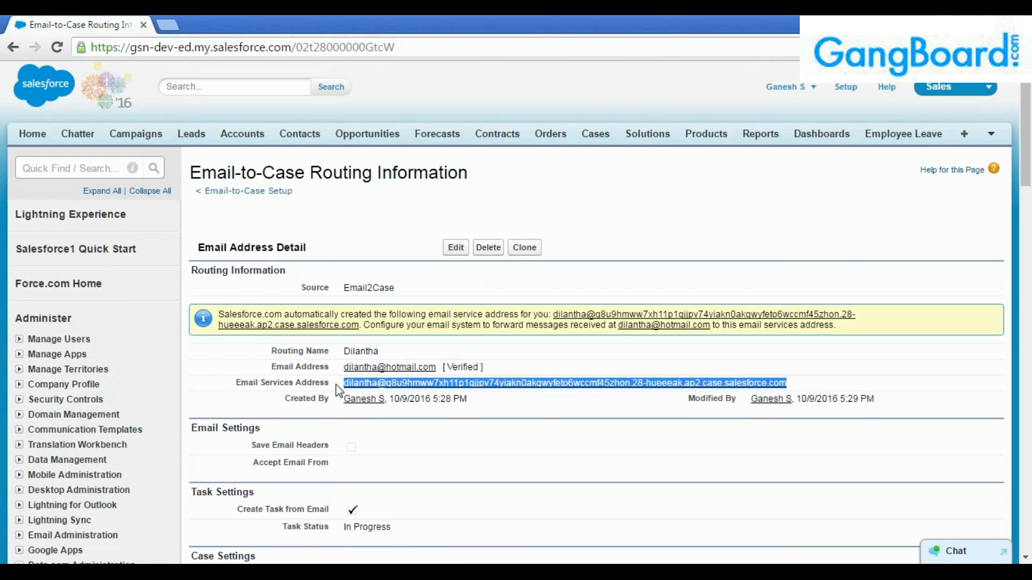
{"action": "left_click_drag", "start_coordinate": [335, 400], "coordinate": [797, 385]}
{"action": "left_click", "coordinate": [799, 388]}
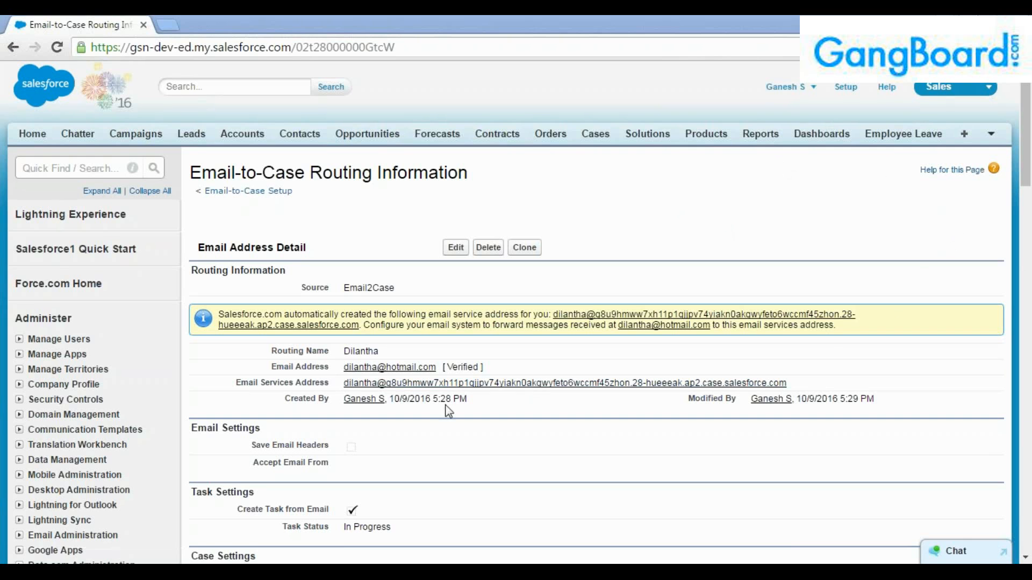
{"action": "left_click_drag", "start_coordinate": [437, 366], "coordinate": [344, 366]}
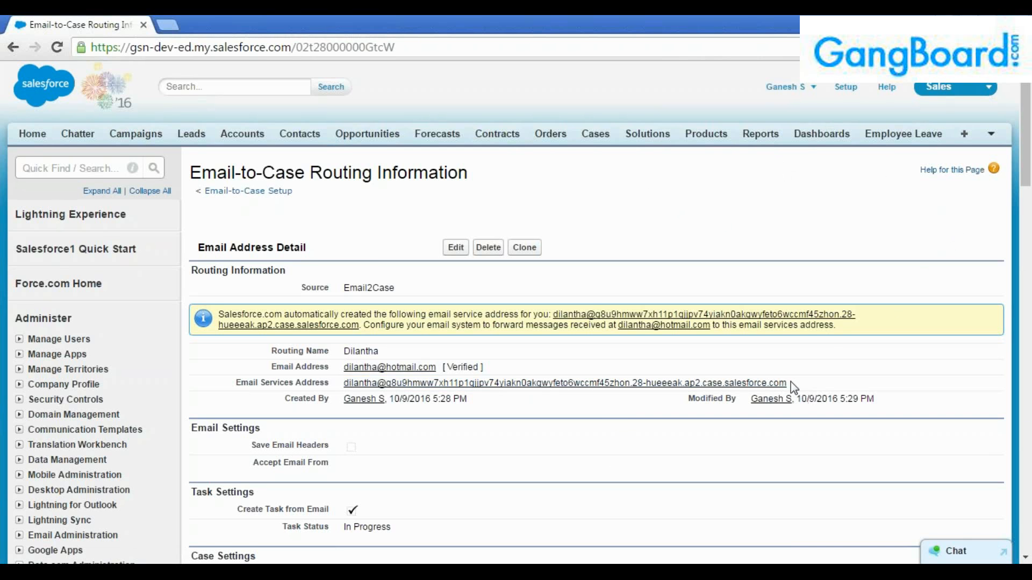
{"action": "left_click_drag", "start_coordinate": [788, 383], "coordinate": [347, 383]}
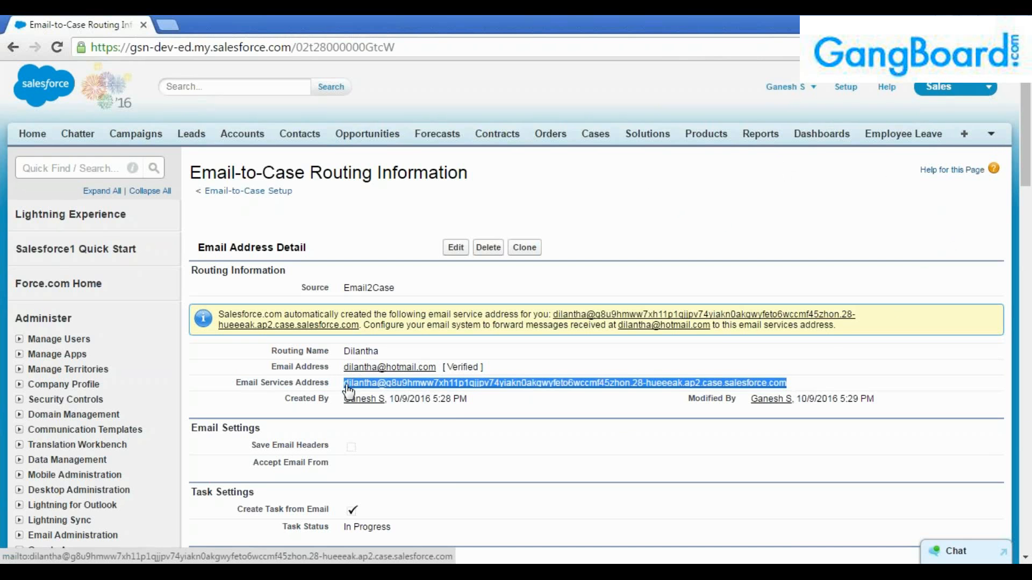
{"action": "left_click", "coordinate": [1009, 437]}
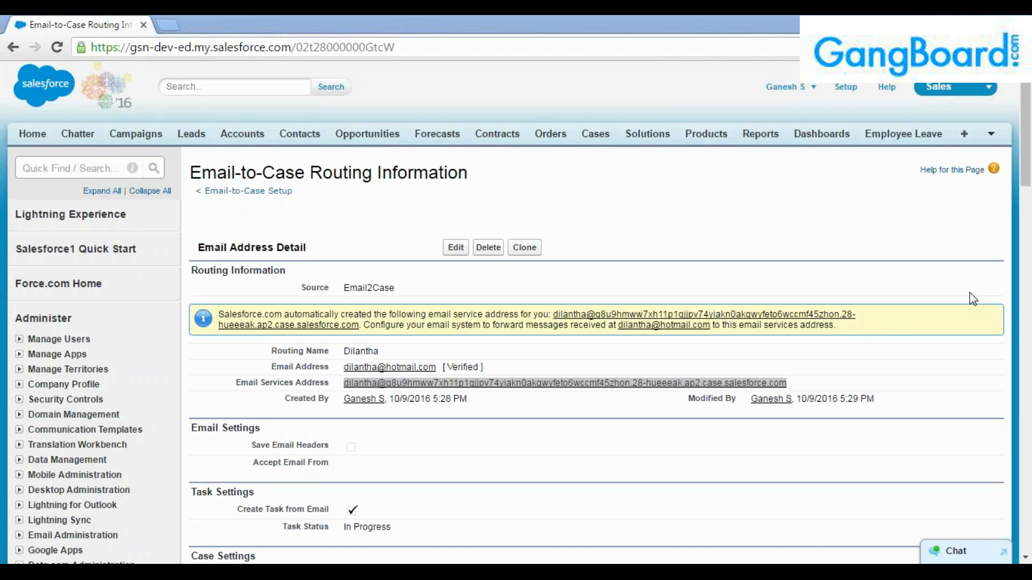
{"action": "left_click", "coordinate": [727, 346]}
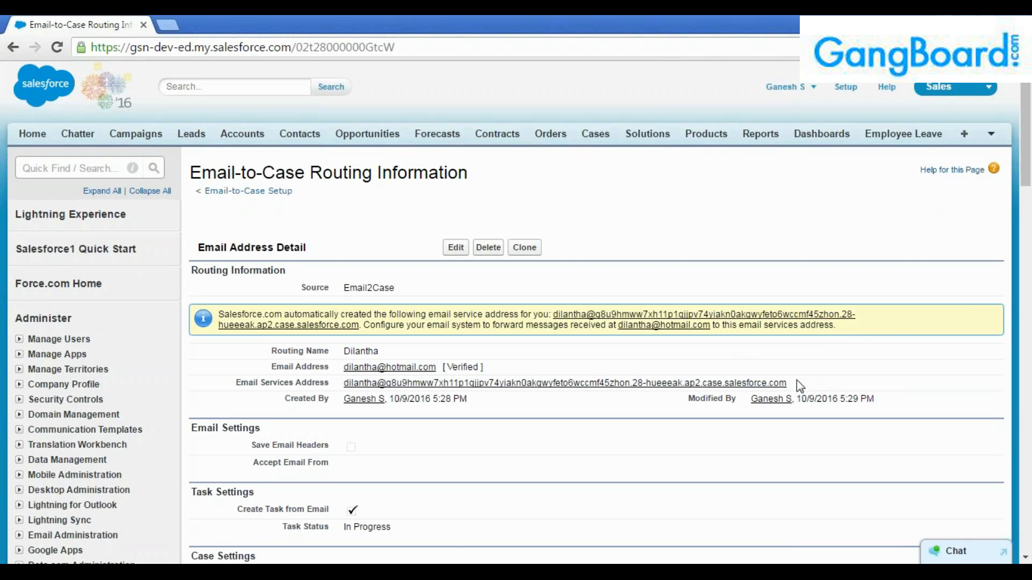
{"action": "left_click_drag", "start_coordinate": [797, 379], "coordinate": [346, 386]}
{"action": "key", "text": "ctrl+c"}
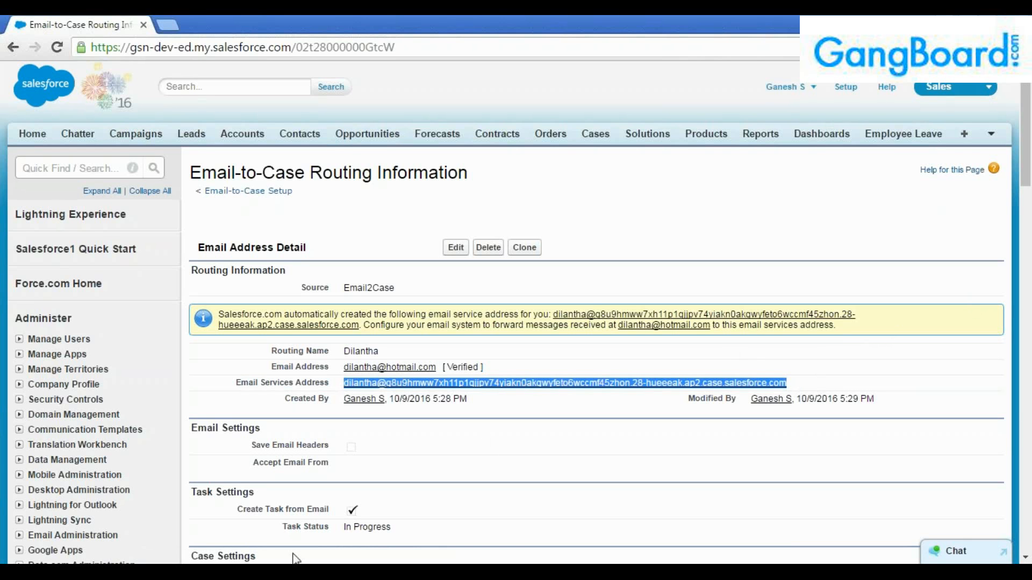
{"action": "left_click", "coordinate": [1020, 437]}
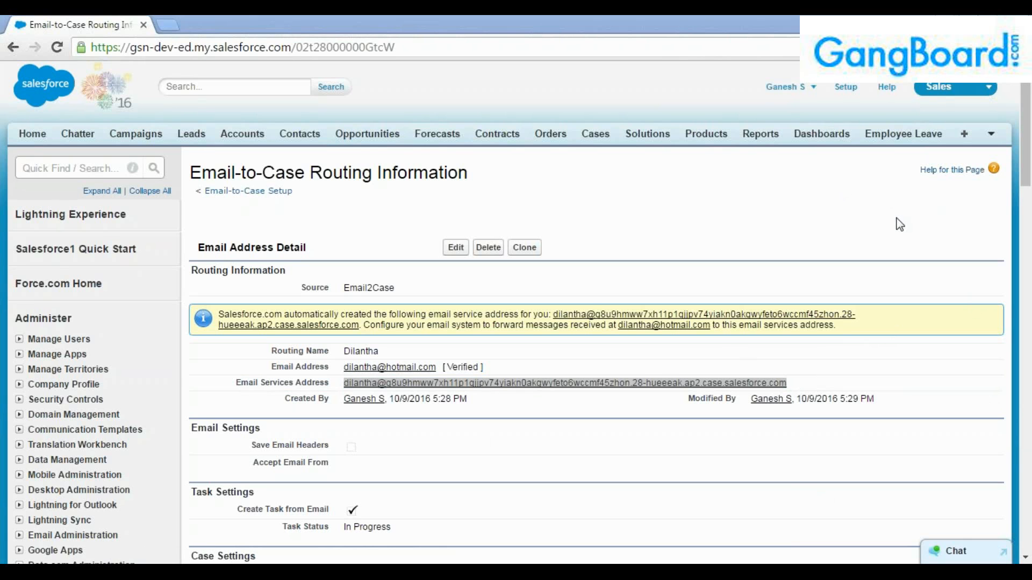
{"action": "key", "text": "alt+Tab"}
Start a new Gmail message addressed to the copied Salesforce Email Services Address.
{"action": "left_click", "coordinate": [167, 128]}
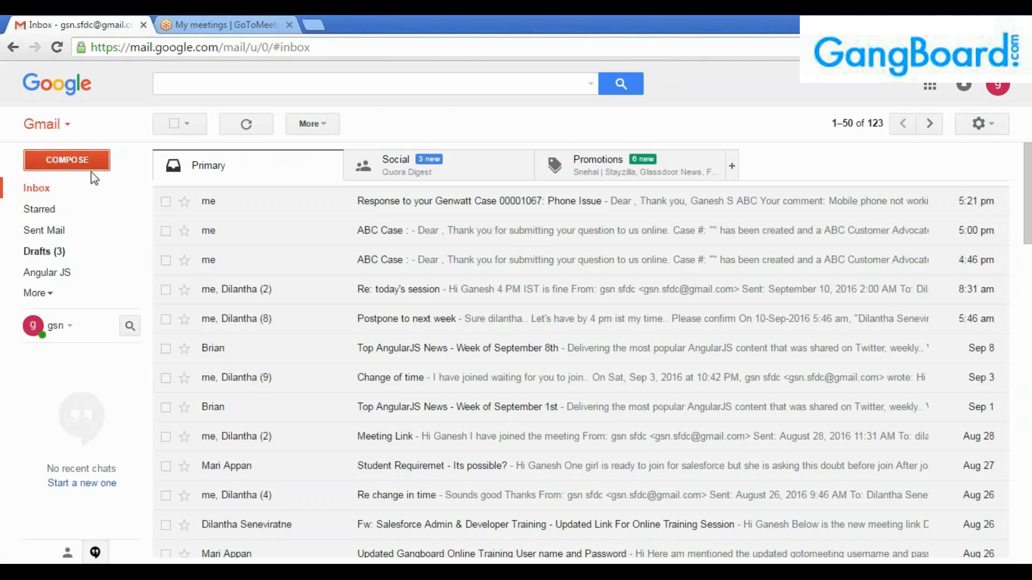
{"action": "left_click", "coordinate": [91, 170]}
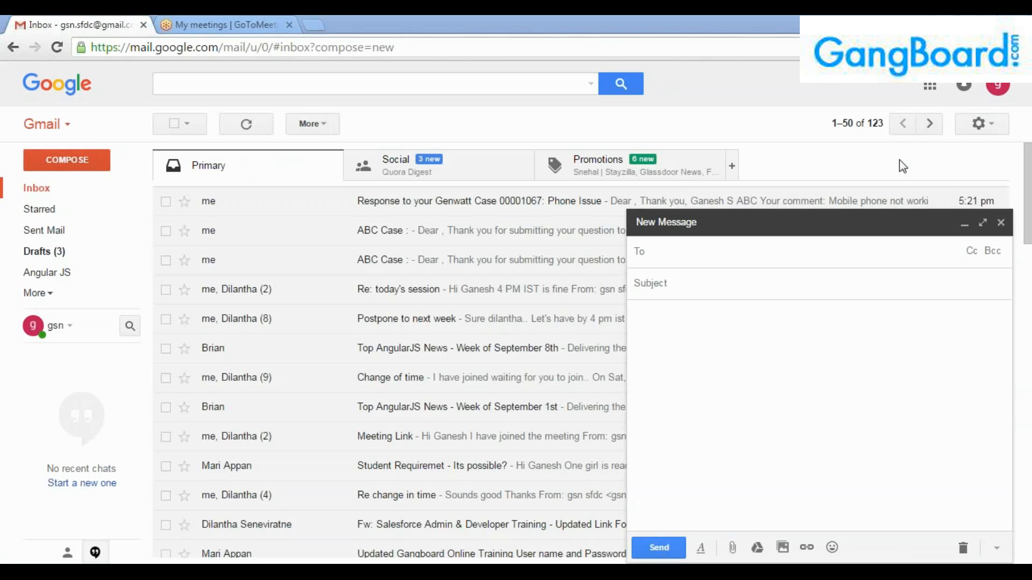
{"action": "key", "text": "Tab"}
{"action": "key", "text": "ctrl+v"}
{"action": "left_click", "coordinate": [668, 258]}
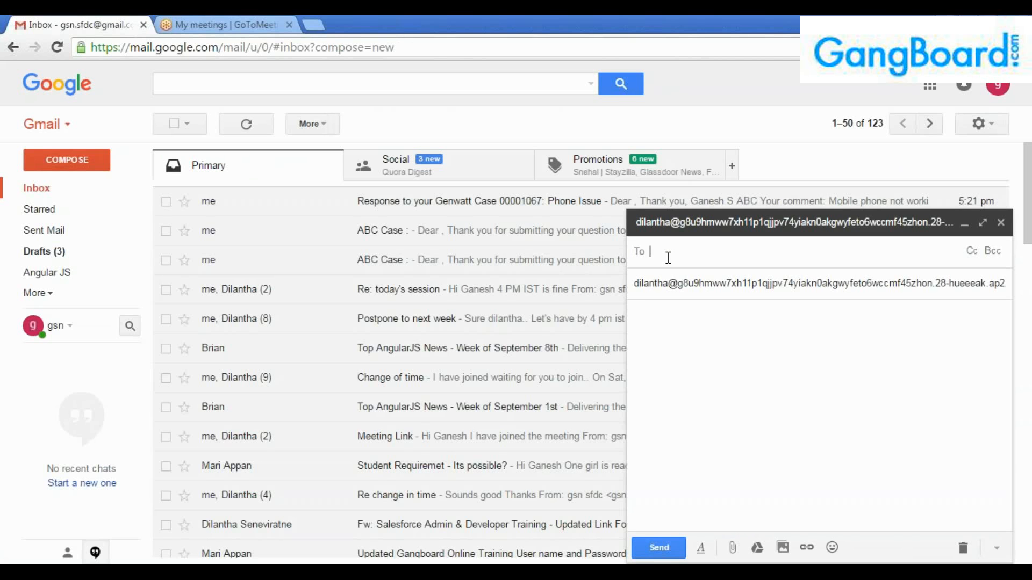
{"action": "key", "text": "ctrl+v"}
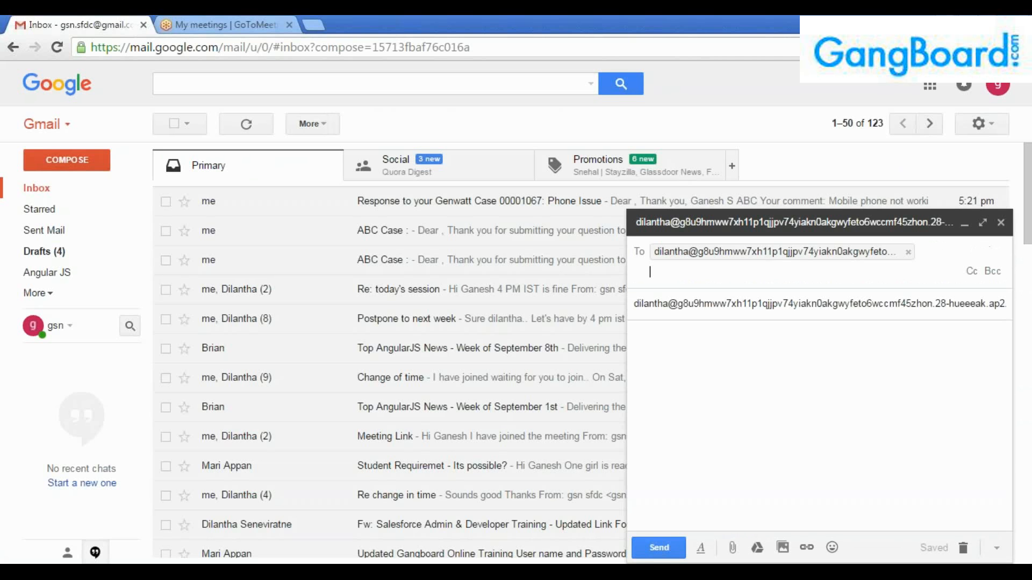
Remove the address wrongly pasted into Subject, leaving the subject line empty and ready.
{"action": "left_click_drag", "start_coordinate": [639, 302], "coordinate": [1029, 302]}
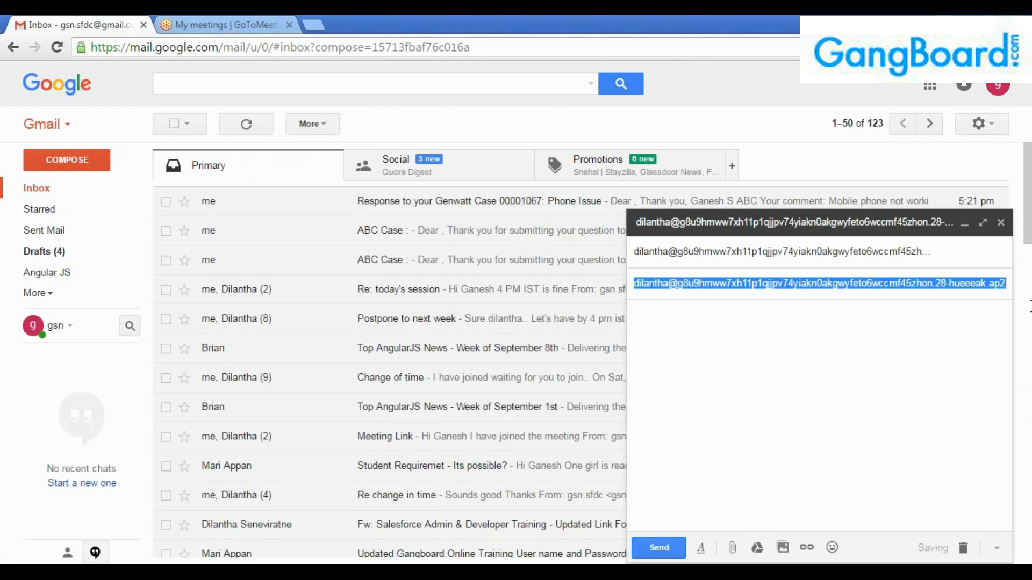
{"action": "type", "text": "salesforce.com"}
{"action": "left_click_drag", "start_coordinate": [723, 288], "coordinate": [594, 296]}
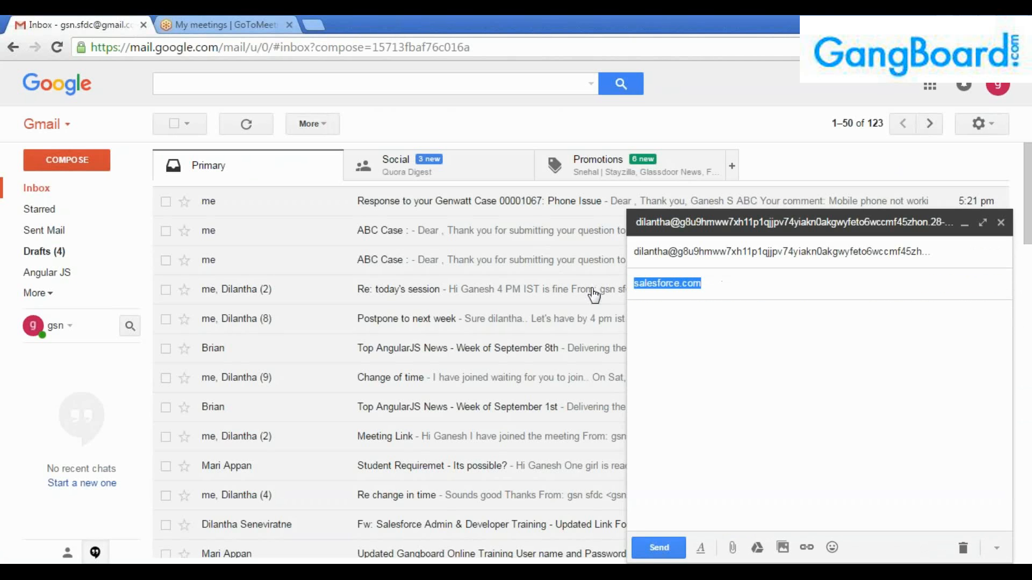
{"action": "key", "text": "BackSpace"}
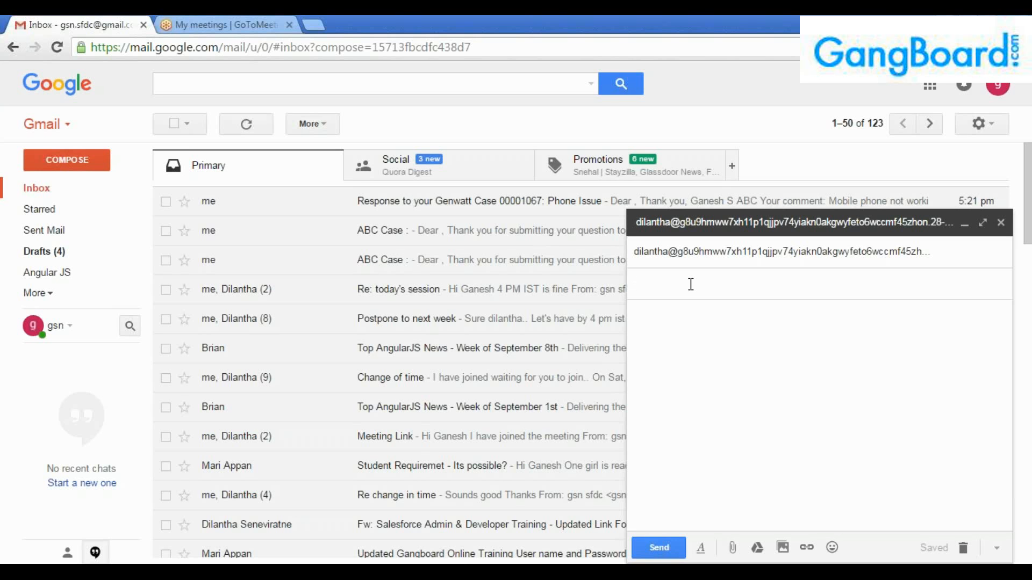
{"action": "mouse_move", "coordinate": [642, 256]}
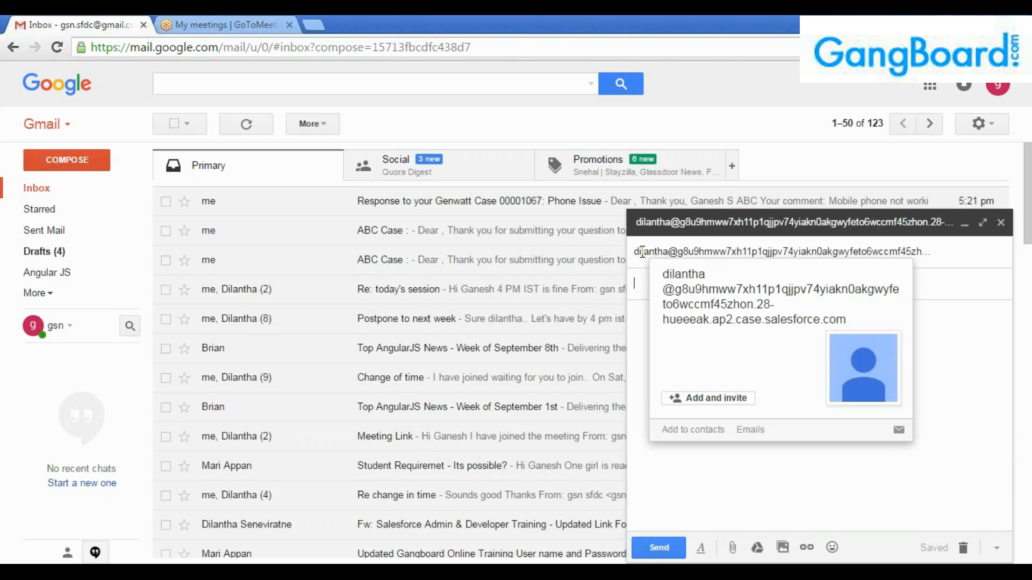
{"action": "left_click", "coordinate": [640, 281]}
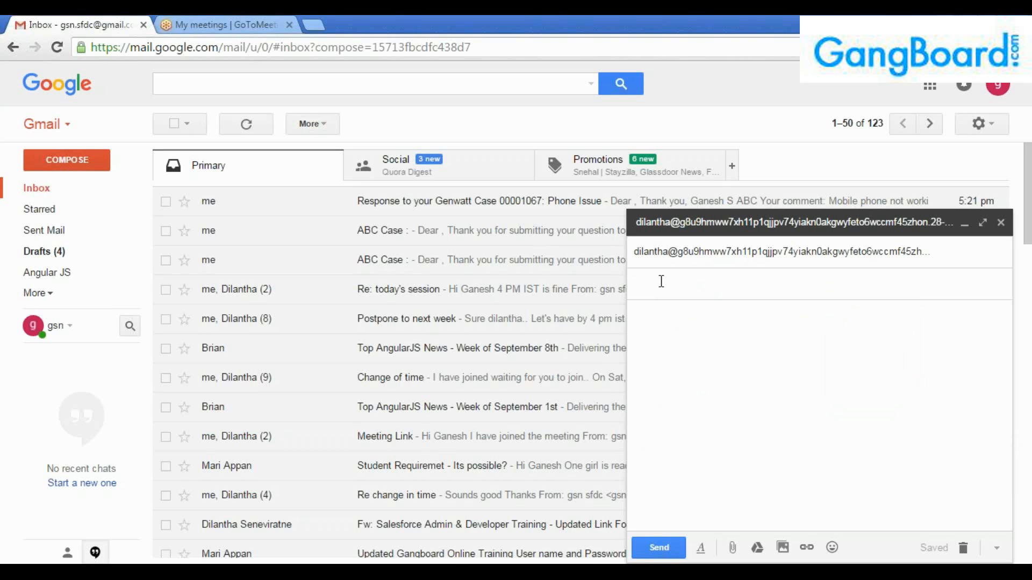
Give the email the subject 'SF Email to case check', start the body with 'Hi', and undo text typed into the subject by mistake.
{"action": "type", "text": "SF Email to case check"}
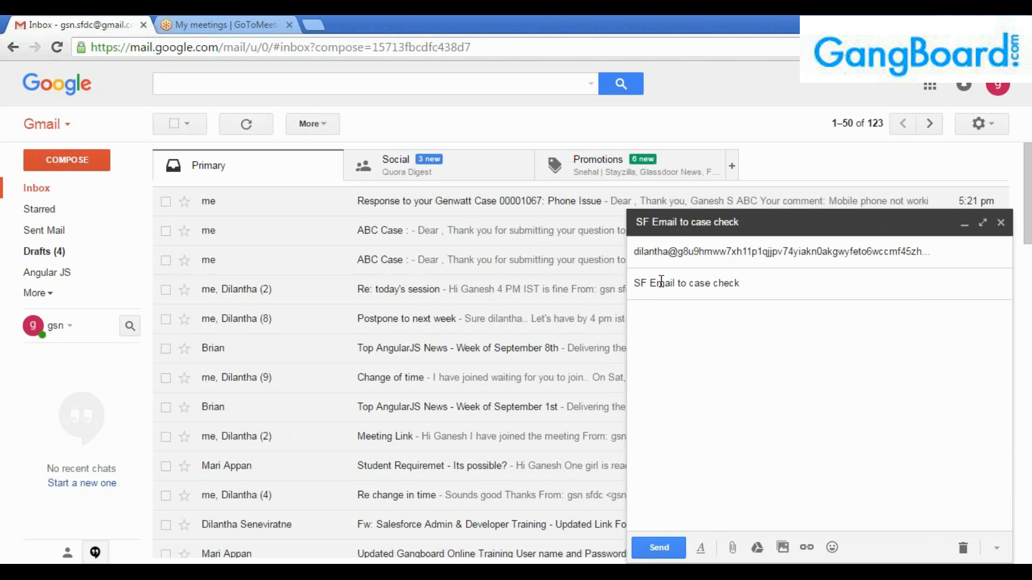
{"action": "key", "text": "Tab"}
{"action": "type", "text": "Hi"}
{"action": "key", "text": "Return"}
{"action": "key", "text": "Return"}
{"action": "type", "text": "I"}
{"action": "left_click", "coordinate": [661, 281]}
{"action": "double_click", "coordinate": [661, 282]}
{"action": "type", "text": "have an i"}
{"action": "type", "text": "ssue with my"}
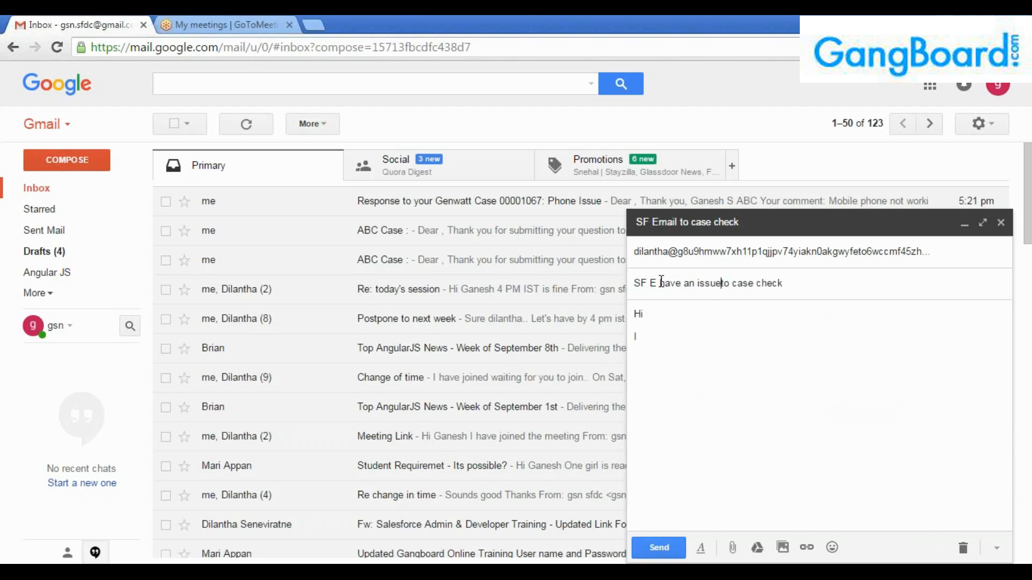
{"action": "type", "text": " laptop"}
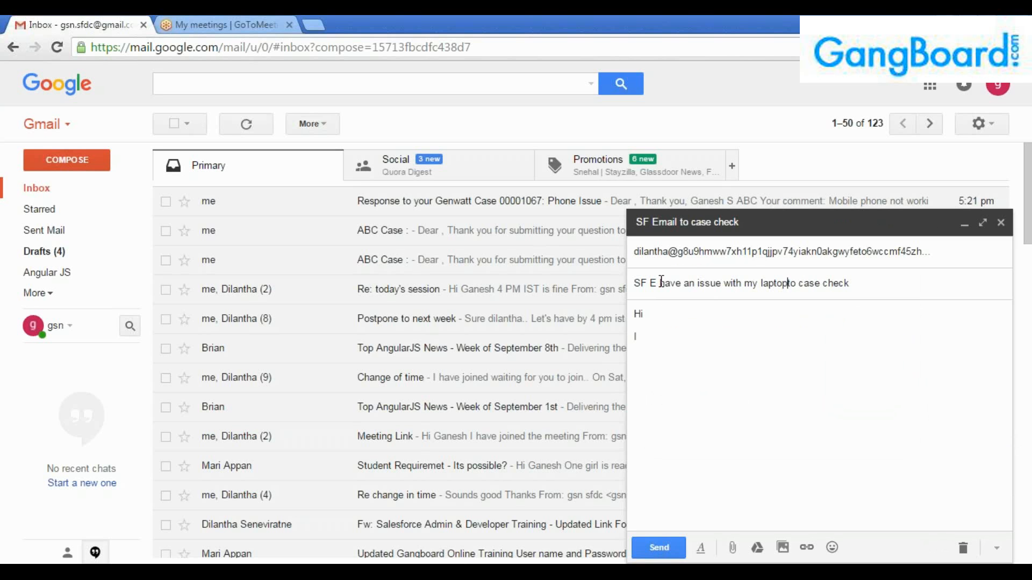
{"action": "key", "text": "ctrl+z"}
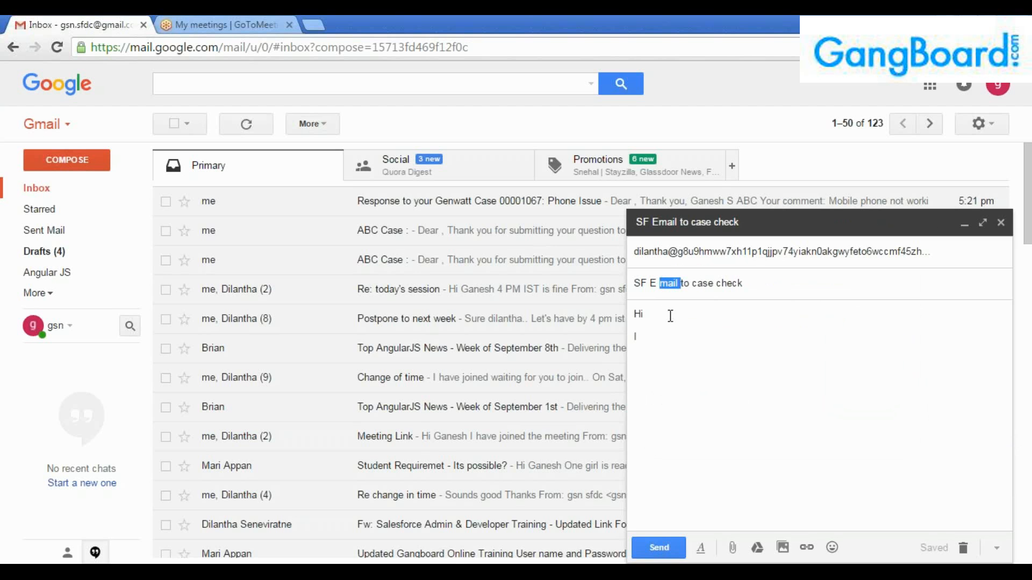
{"action": "key", "text": "ctrl+z"}
{"action": "key", "text": "ctrl+z"}
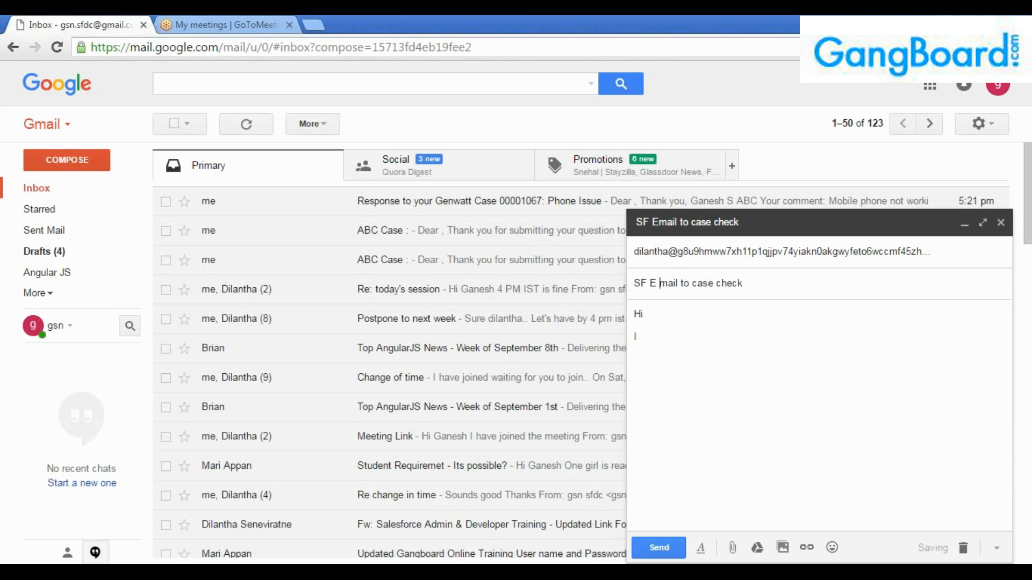
Write the body saying the laptop is not getting started and asking for help asap, ending with 'Thanks'.
{"action": "left_click", "coordinate": [670, 337]}
{"action": "type", "text": "hav"}
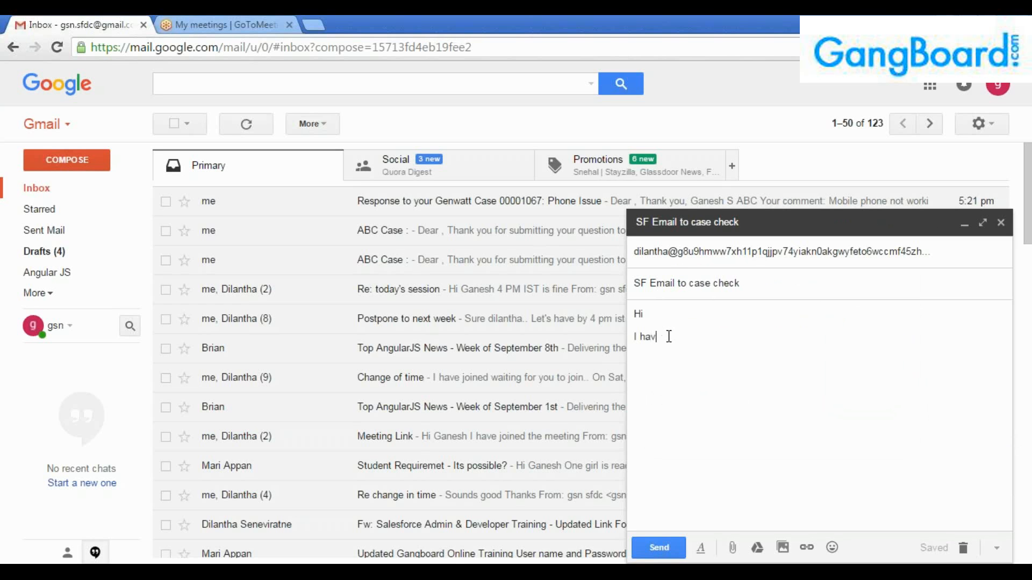
{"action": "type", "text": "e an issue with mu lap. It is"}
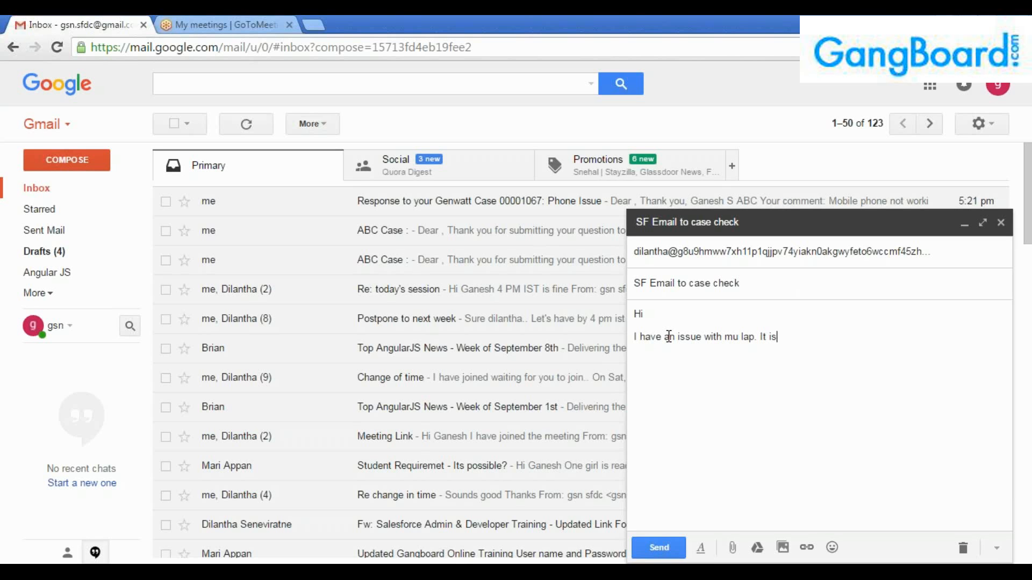
{"action": "type", "text": " not getting st"}
{"action": "type", "text": "rted ."}
{"action": "key", "text": "BackSpace"}
{"action": "key", "text": "BackSpace"}
{"action": "key", "text": "BackSpace"}
{"action": "key", "text": "BackSpace"}
{"action": "key", "text": "BackSpace"}
{"action": "type", "text": "arted "}
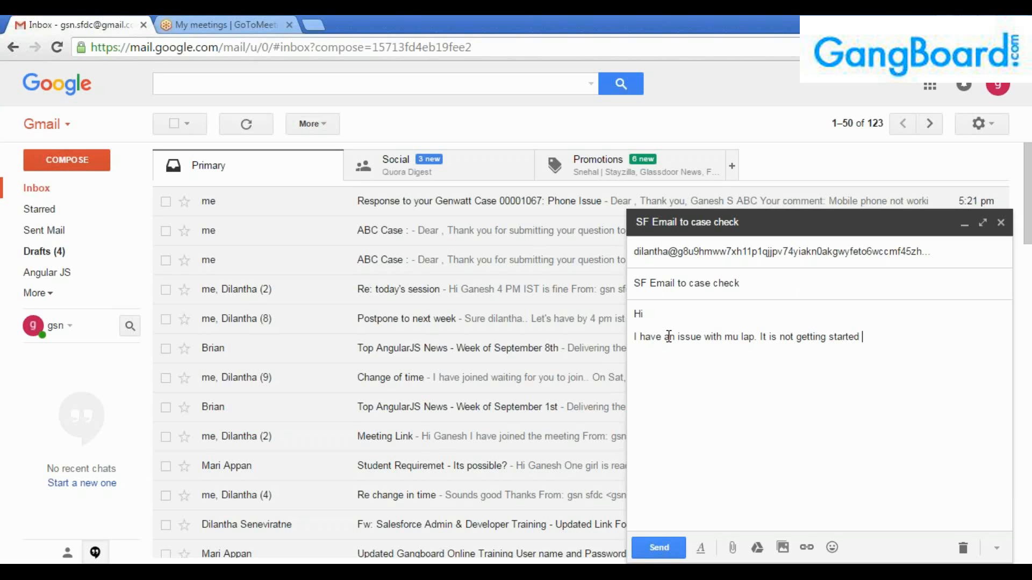
{"action": "type", "text": ". Could you please "}
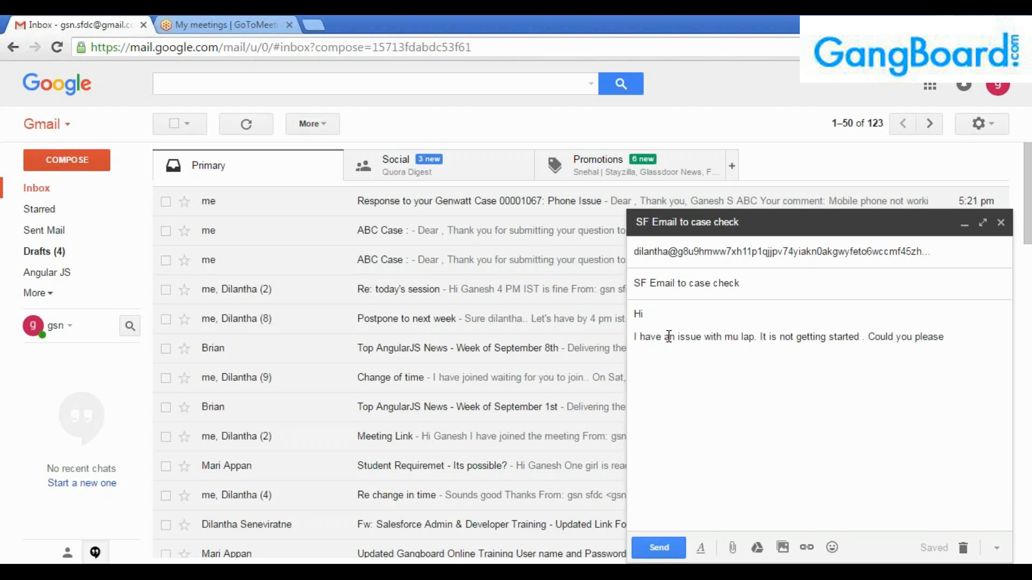
{"action": "type", "text": "asiist asa"}
{"action": "type", "text": "p. g"}
{"action": "type", "text": "Thanks"}
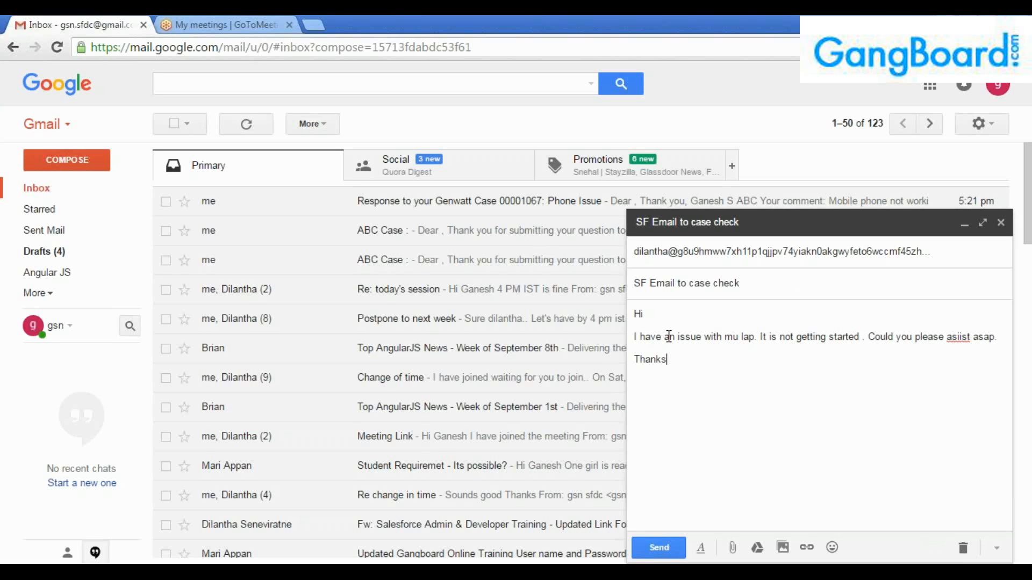
{"action": "key", "text": "Home"}
{"action": "type", "text": "g"}
{"action": "key", "text": "BackSpace"}
Add a signature line with the sender's name below 'Thanks'.
{"action": "key", "text": "End"}
{"action": "key", "text": "Return"}
{"action": "type", "text": "GAnesh"}
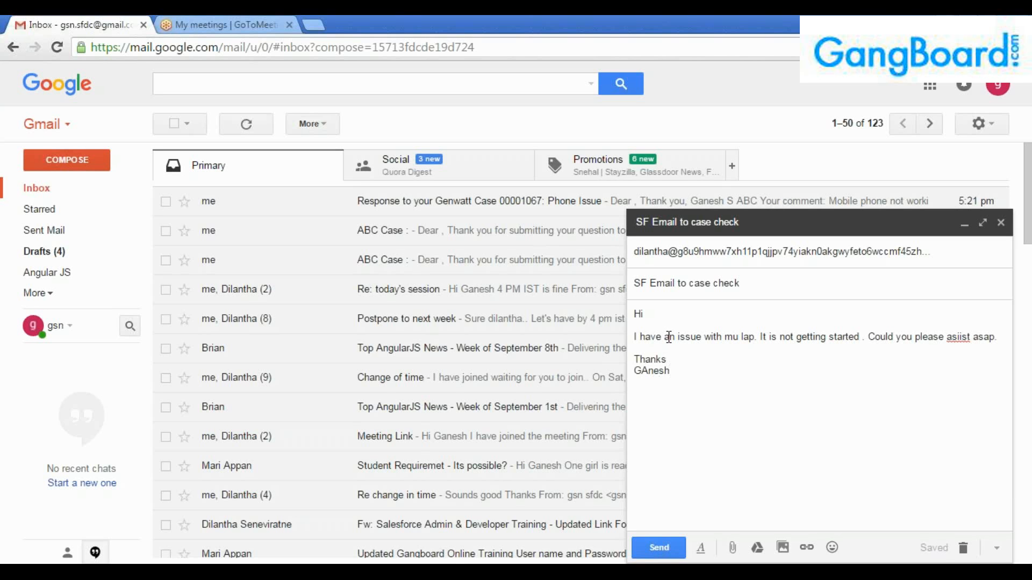
{"action": "key", "text": "BackSpace"}
{"action": "key", "text": "BackSpace"}
{"action": "key", "text": "BackSpace"}
{"action": "key", "text": "BackSpace"}
{"action": "key", "text": "BackSpace"}
{"action": "type", "text": "anesh"}
Correct the typo 'mu' to 'my' in the message body.
{"action": "key", "text": "ctrl+a"}
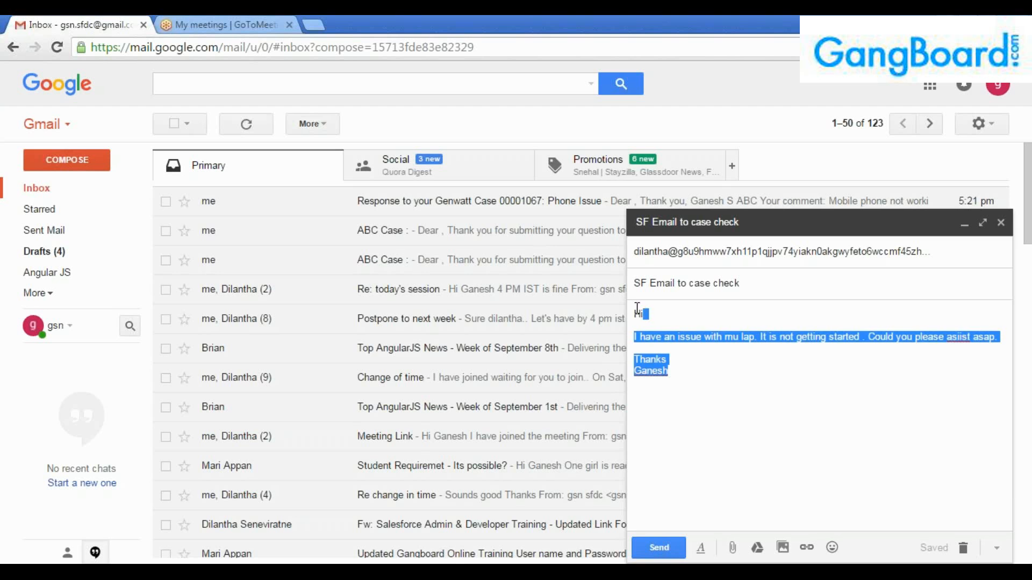
{"action": "left_click", "coordinate": [681, 377]}
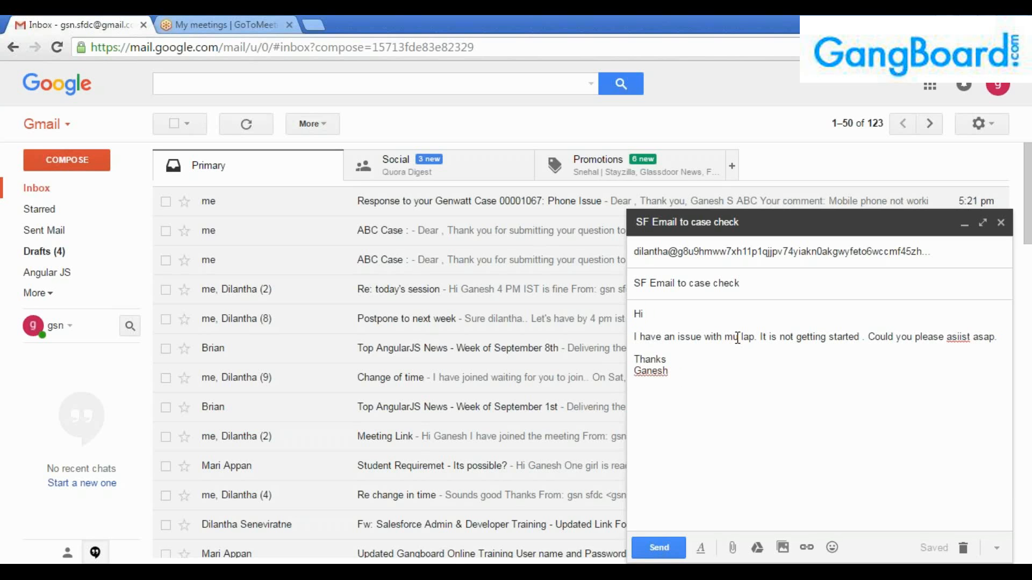
{"action": "left_click", "coordinate": [729, 343]}
{"action": "key", "text": "BackSpace"}
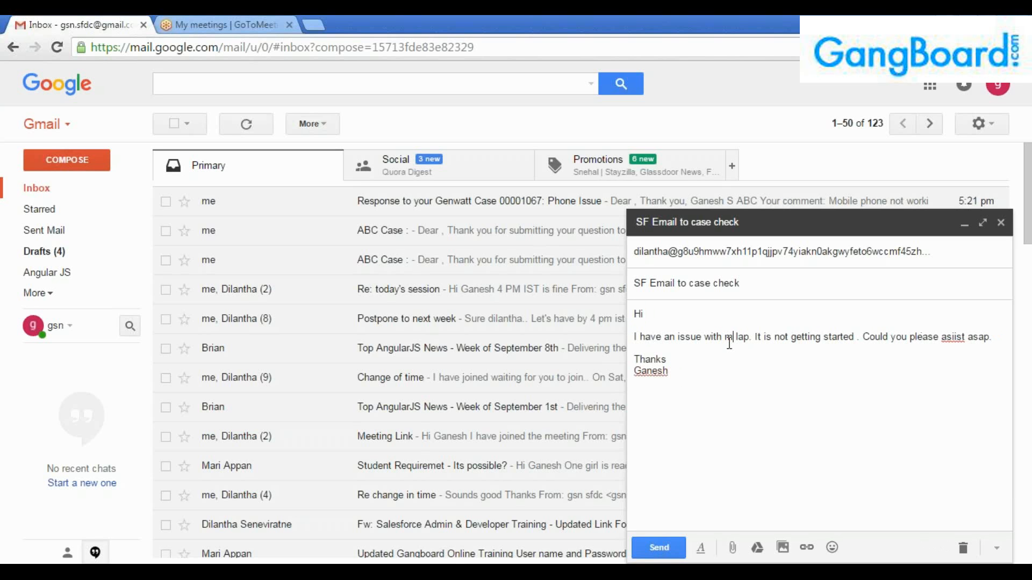
{"action": "type", "text": "y"}
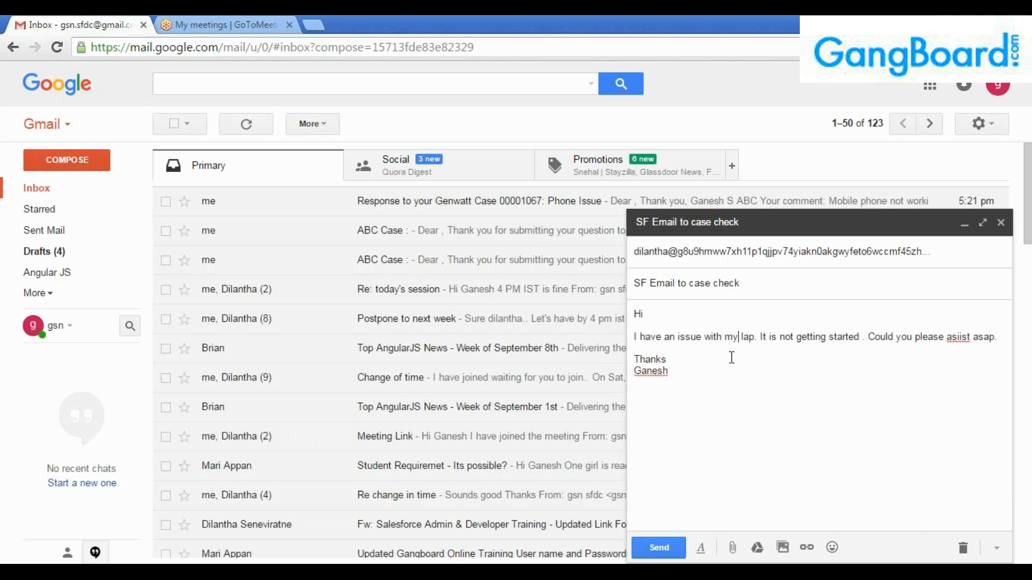
{"action": "left_click", "coordinate": [679, 377]}
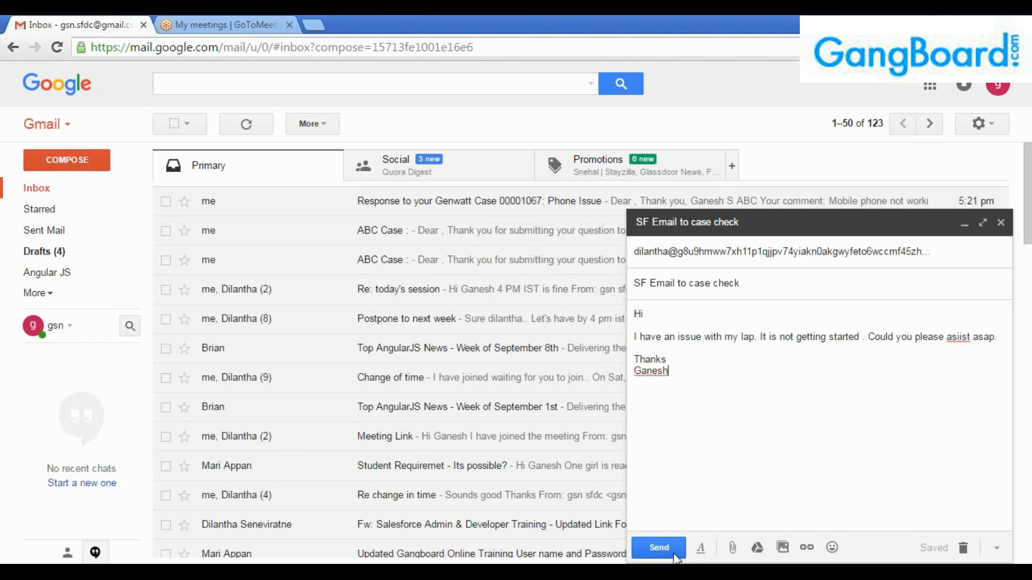
Send the test email and bring the Salesforce window back to the front.
{"action": "left_click", "coordinate": [658, 547]}
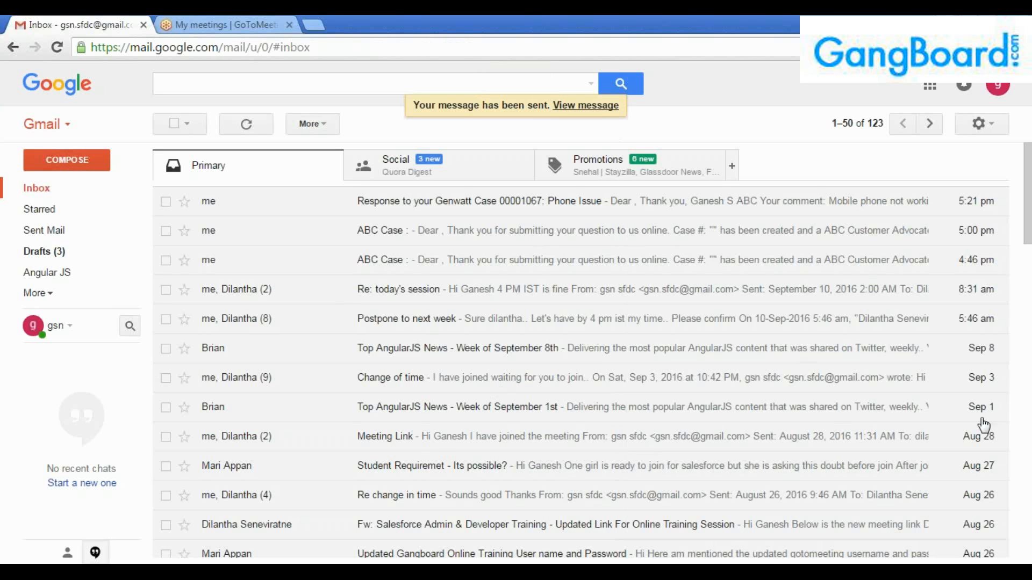
{"action": "left_click", "coordinate": [1016, 444]}
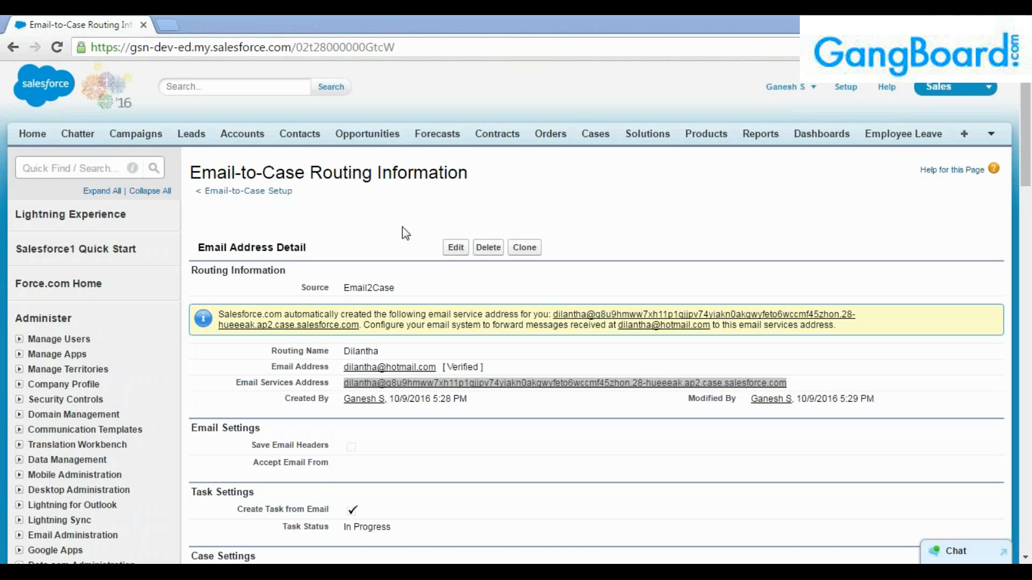
{"action": "left_click", "coordinate": [303, 195]}
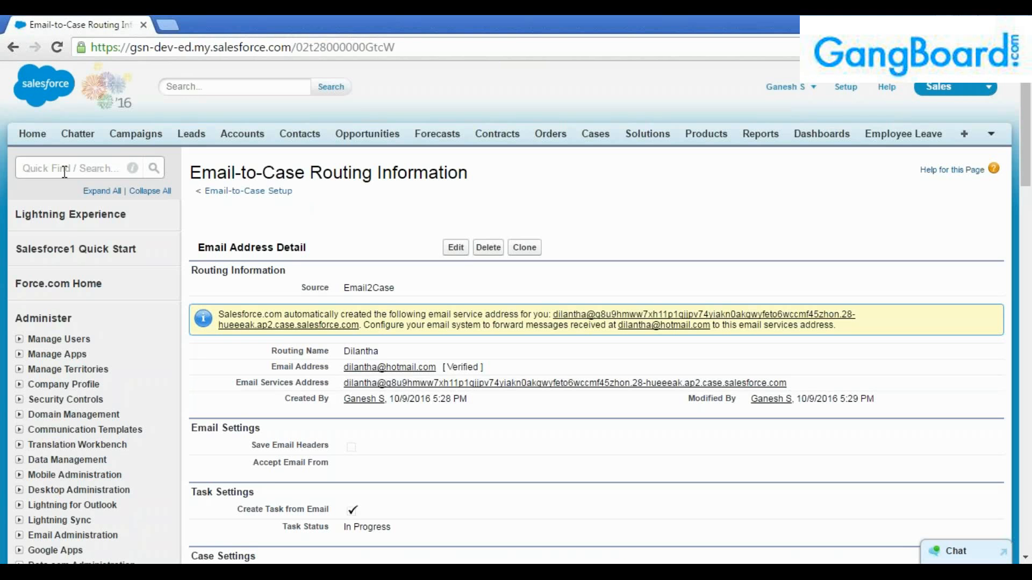
List All Open Cases in a new Cases tab and open the new case 00001068.
{"action": "left_click", "coordinate": [23, 168]}
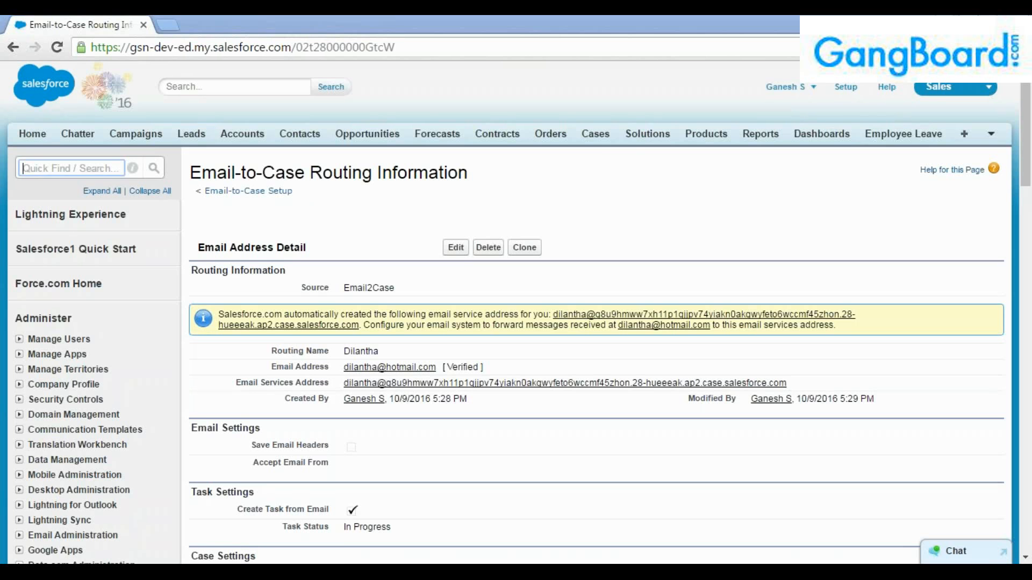
{"action": "middle_click", "coordinate": [595, 135]}
{"action": "left_click", "coordinate": [191, 25]}
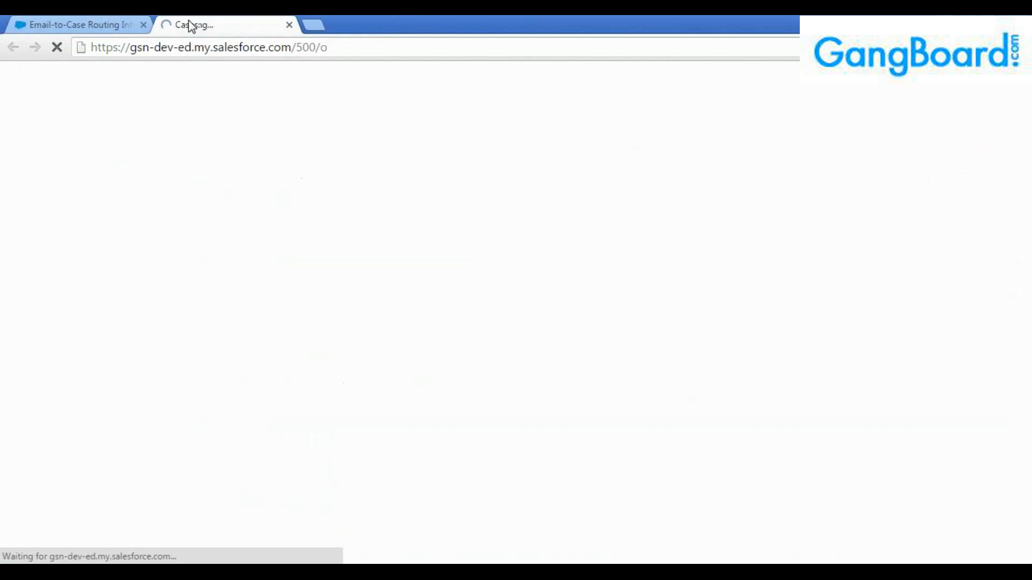
{"action": "left_click", "coordinate": [595, 138]}
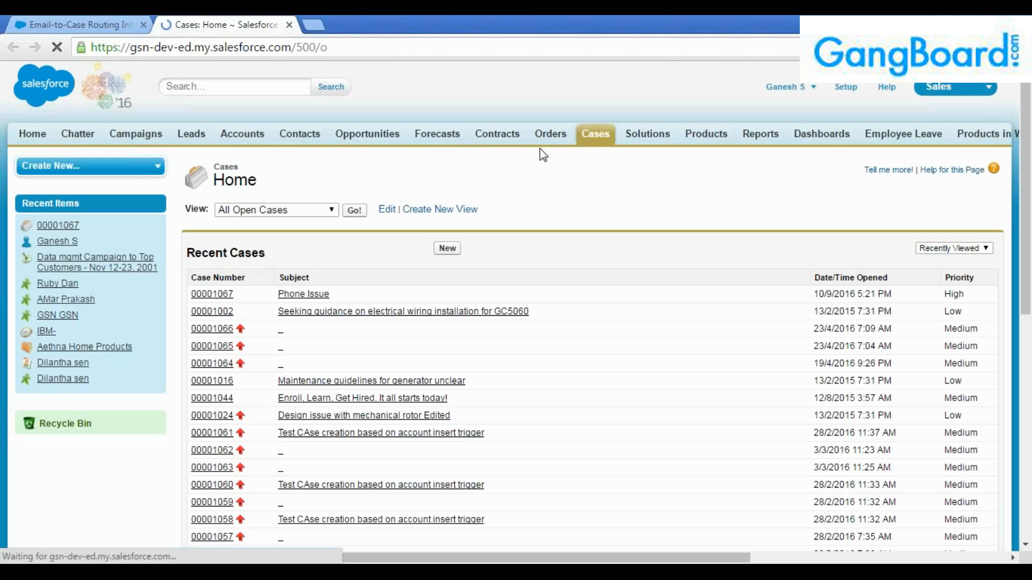
{"action": "left_click", "coordinate": [356, 211]}
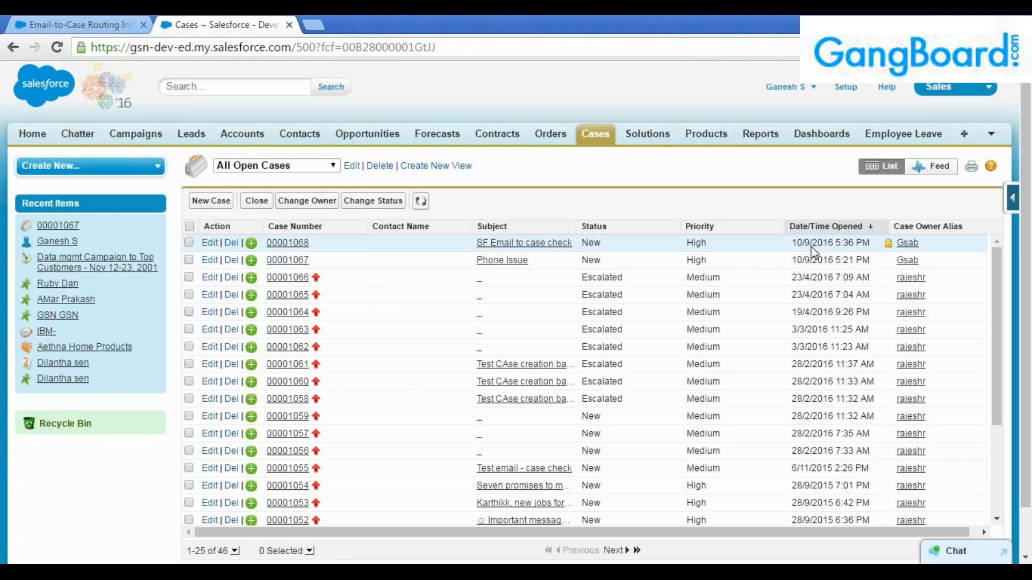
{"action": "left_click", "coordinate": [299, 247]}
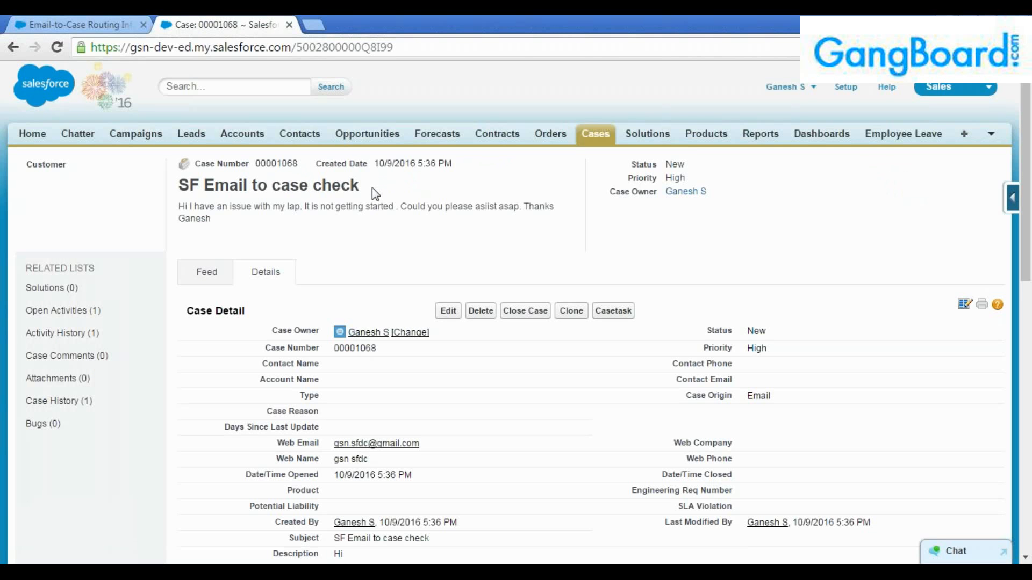
Review case 00001068's title, description, creator and last-modified details.
{"action": "triple_click", "coordinate": [284, 194]}
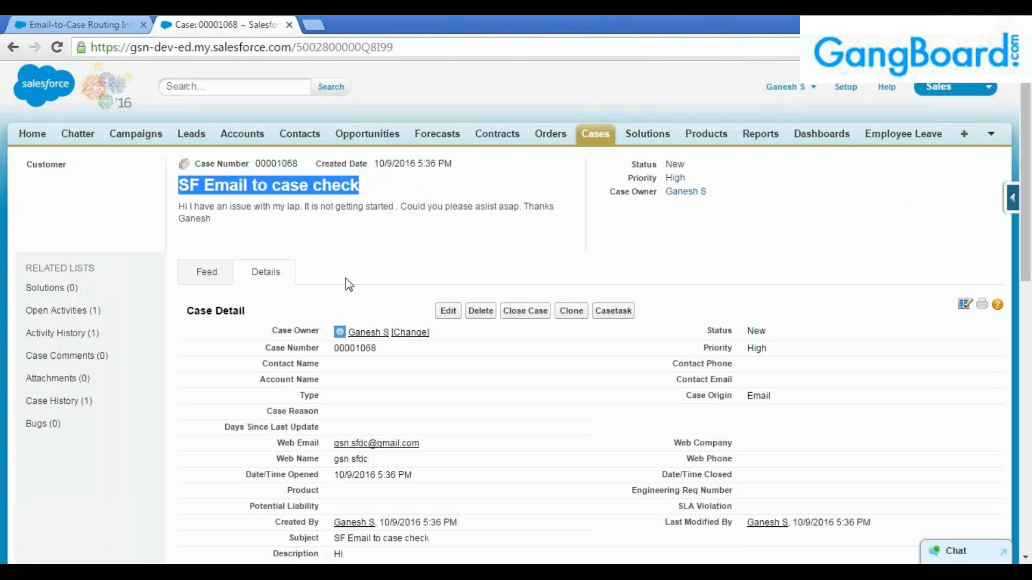
{"action": "scroll", "coordinate": [346, 285], "scroll_direction": "down", "scroll_amount": 3}
{"action": "scroll", "coordinate": [348, 290], "scroll_direction": "down", "scroll_amount": 1}
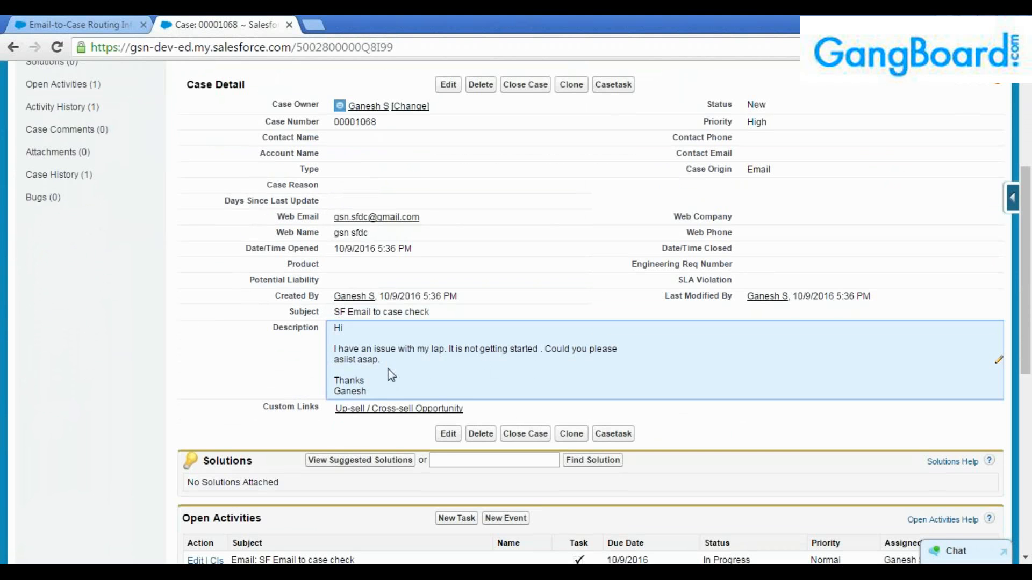
{"action": "left_click_drag", "start_coordinate": [368, 393], "coordinate": [333, 329]}
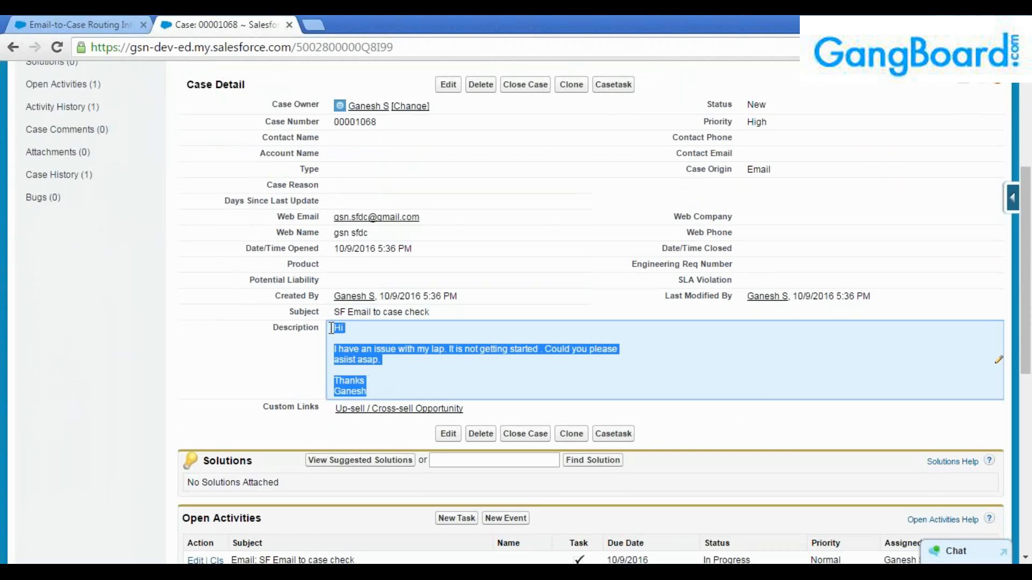
{"action": "left_click", "coordinate": [359, 355]}
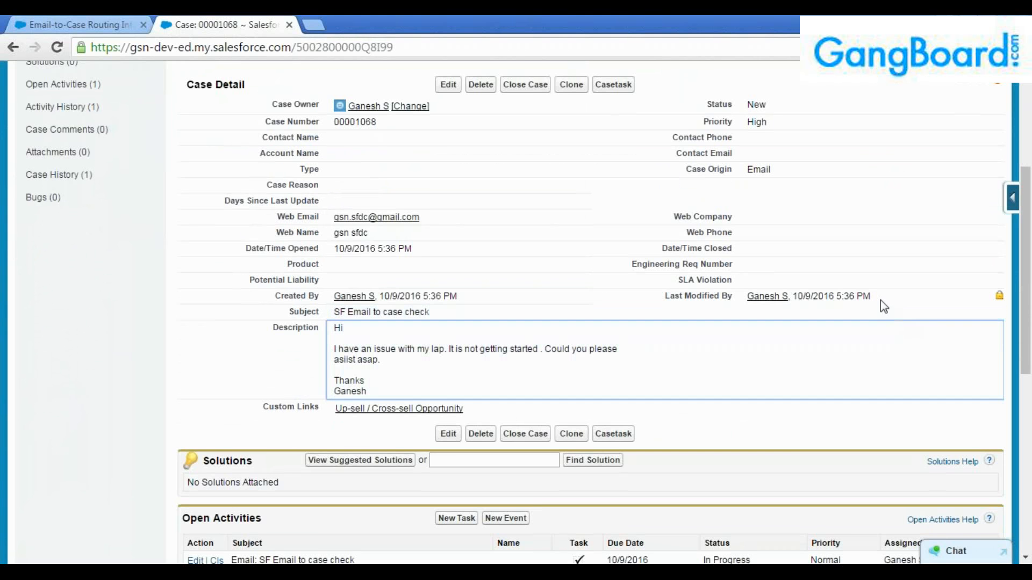
{"action": "left_click_drag", "start_coordinate": [881, 297], "coordinate": [813, 297]}
{"action": "left_click_drag", "start_coordinate": [465, 296], "coordinate": [338, 294]}
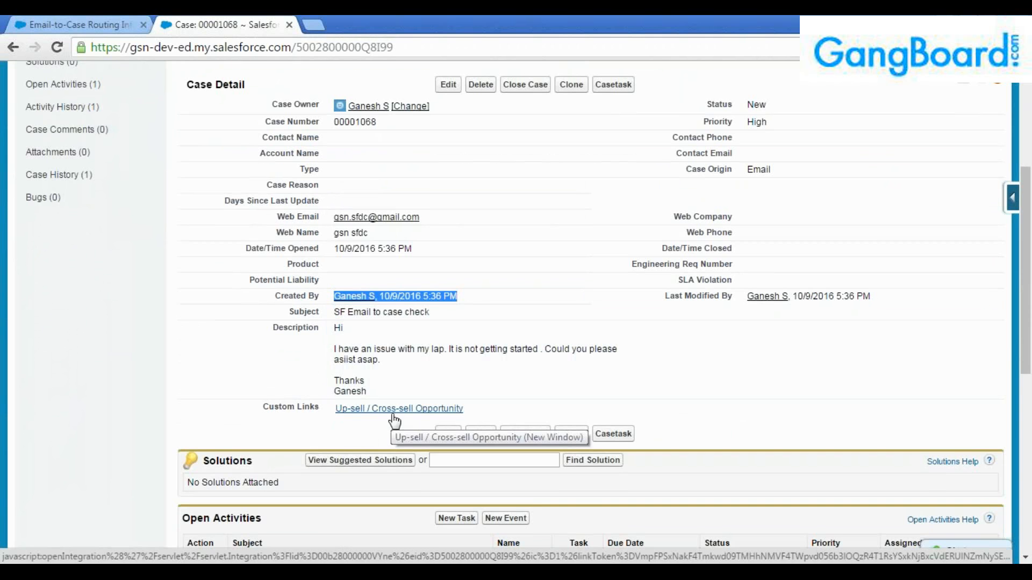
Scroll down to Case History to check the case creation entry, then scroll back up.
{"action": "scroll", "coordinate": [329, 411], "scroll_direction": "down", "scroll_amount": 3}
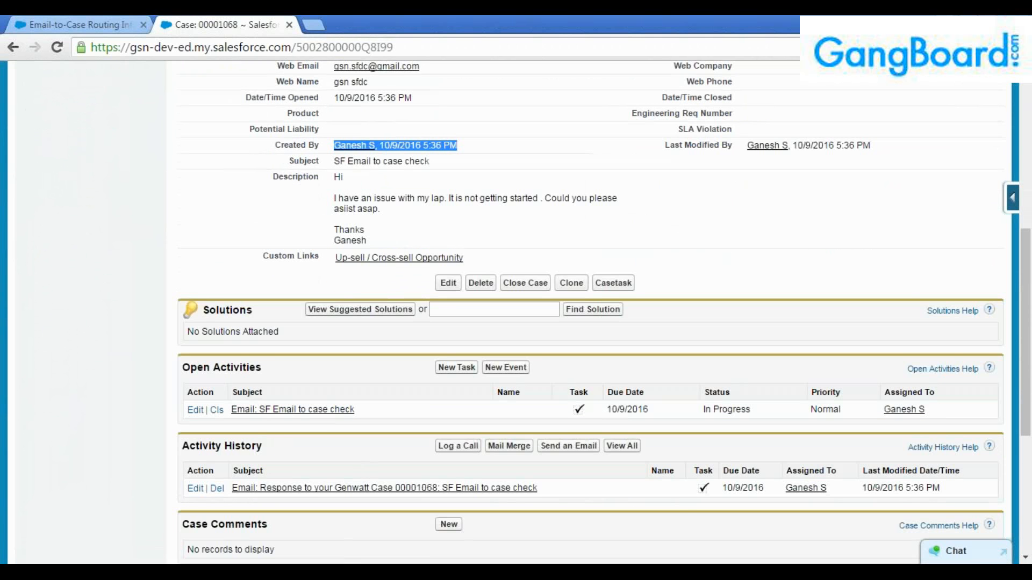
{"action": "scroll", "coordinate": [593, 477], "scroll_direction": "down", "scroll_amount": 5}
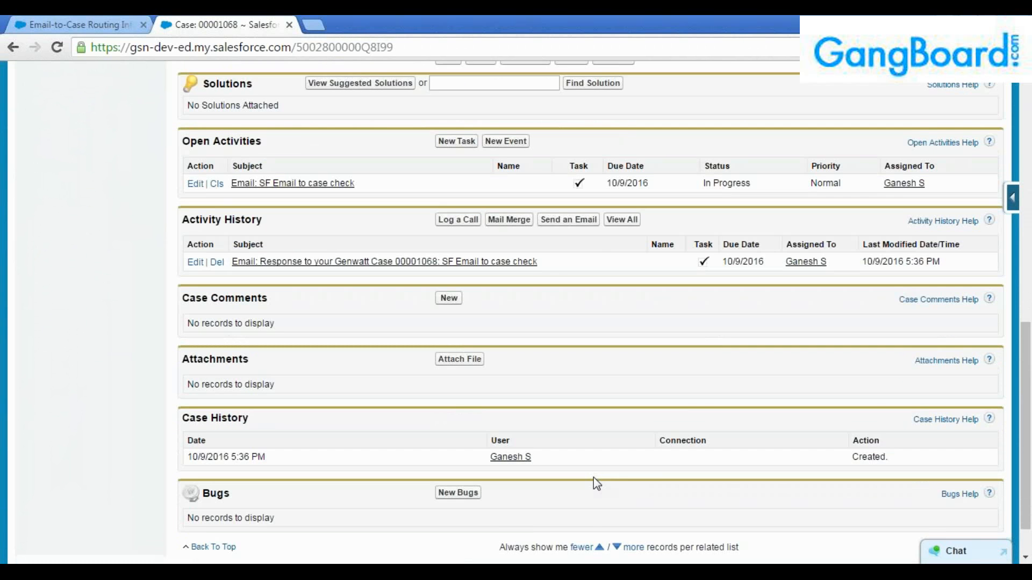
{"action": "scroll", "coordinate": [600, 481], "scroll_direction": "down", "scroll_amount": 1}
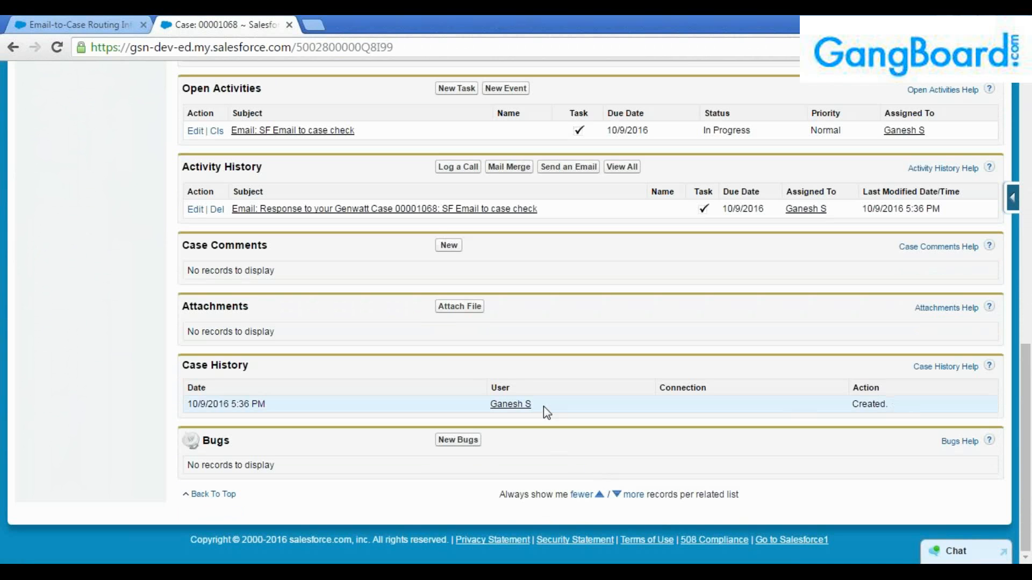
{"action": "left_click_drag", "start_coordinate": [896, 410], "coordinate": [181, 405]}
{"action": "left_click", "coordinate": [285, 414]}
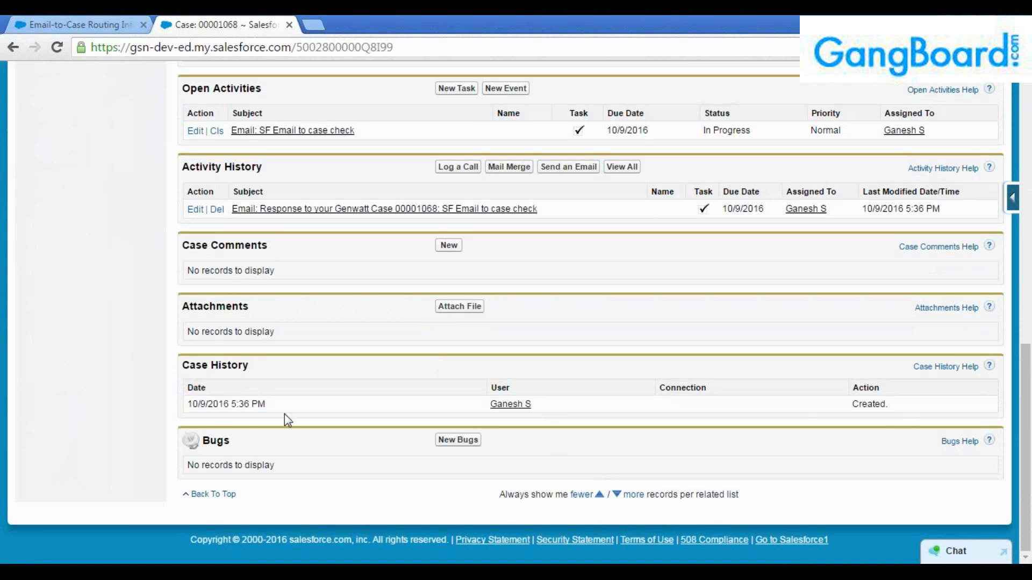
{"action": "scroll", "coordinate": [301, 419], "scroll_direction": "up", "scroll_amount": 7}
{"action": "scroll", "coordinate": [382, 392], "scroll_direction": "up", "scroll_amount": 6}
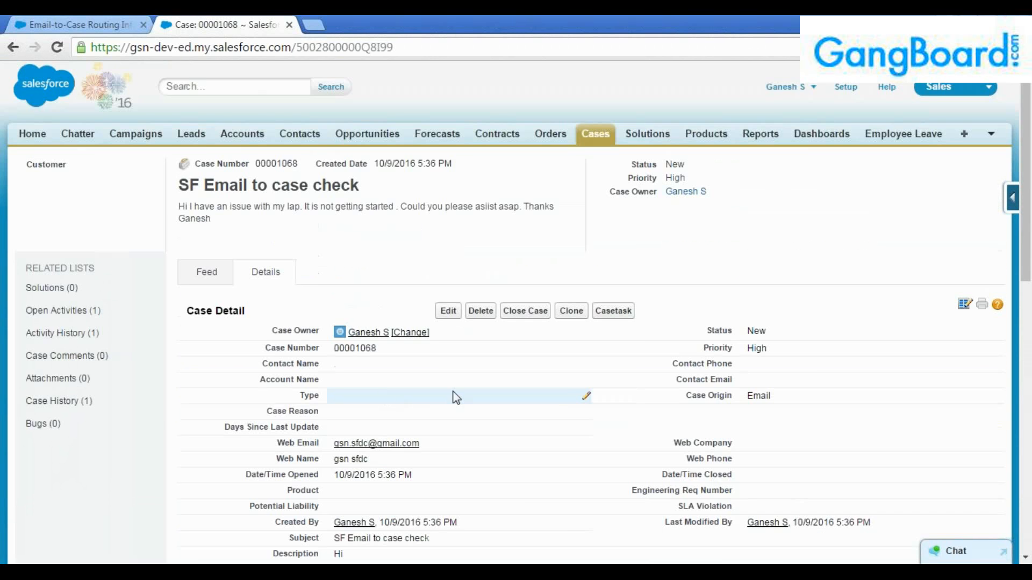
{"action": "scroll", "coordinate": [457, 396], "scroll_direction": "down", "scroll_amount": 4}
Check the case Feed, noting the address the incoming test email was sent to.
{"action": "left_click", "coordinate": [207, 121]}
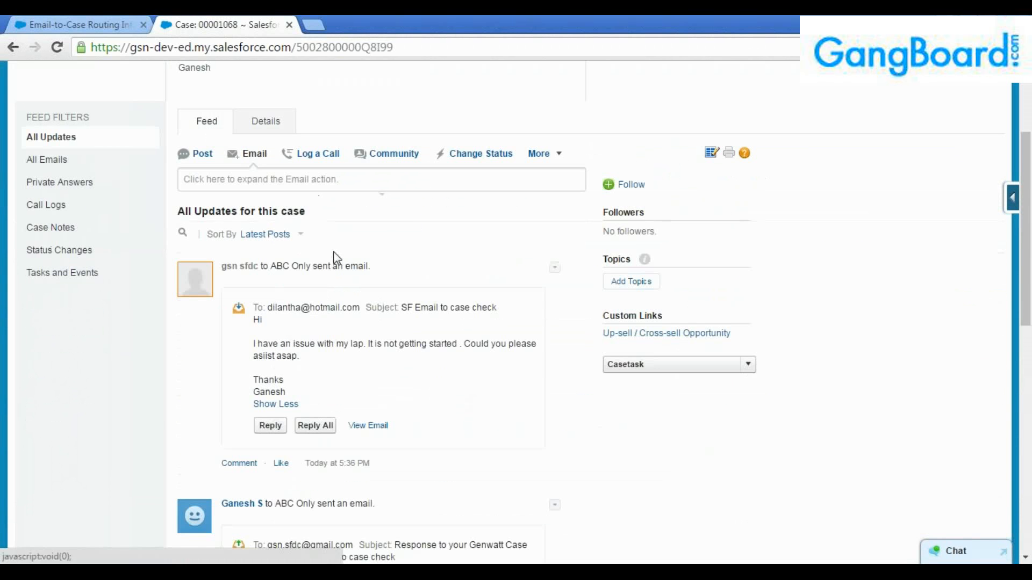
{"action": "scroll", "coordinate": [439, 295], "scroll_direction": "down", "scroll_amount": 1}
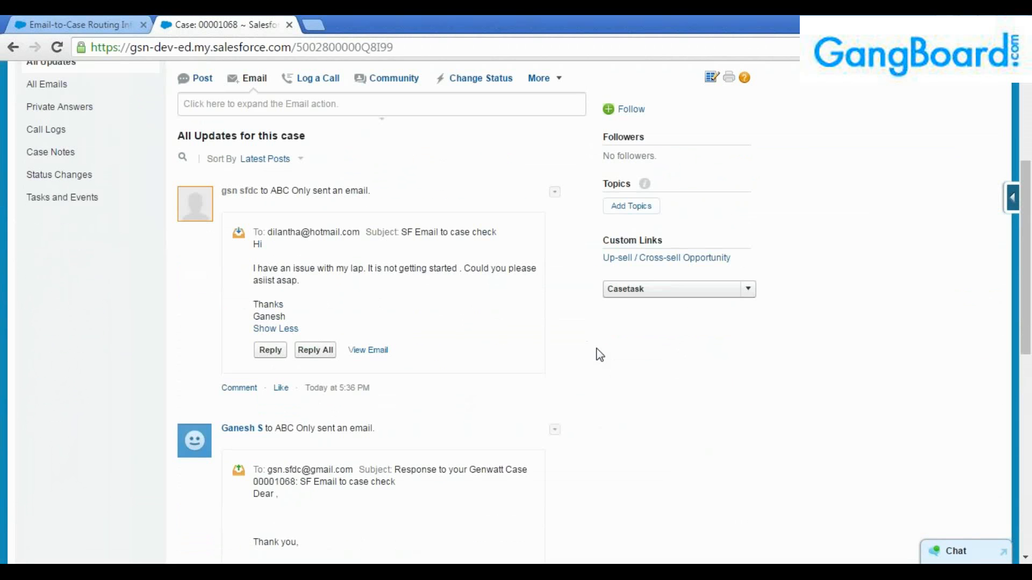
{"action": "scroll", "coordinate": [600, 355], "scroll_direction": "down", "scroll_amount": 1}
{"action": "scroll", "coordinate": [600, 355], "scroll_direction": "down", "scroll_amount": 3}
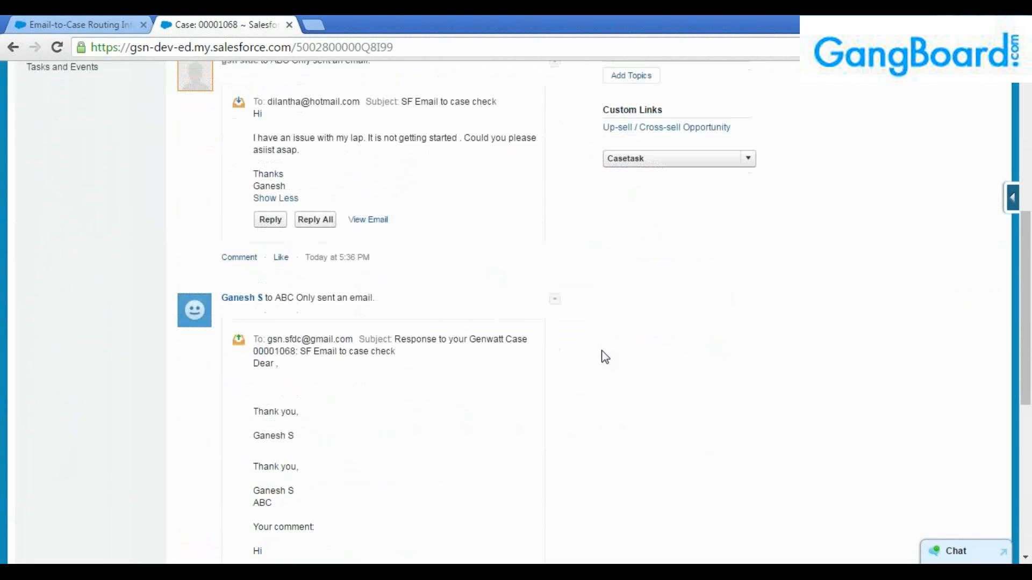
{"action": "scroll", "coordinate": [632, 371], "scroll_direction": "up", "scroll_amount": 10}
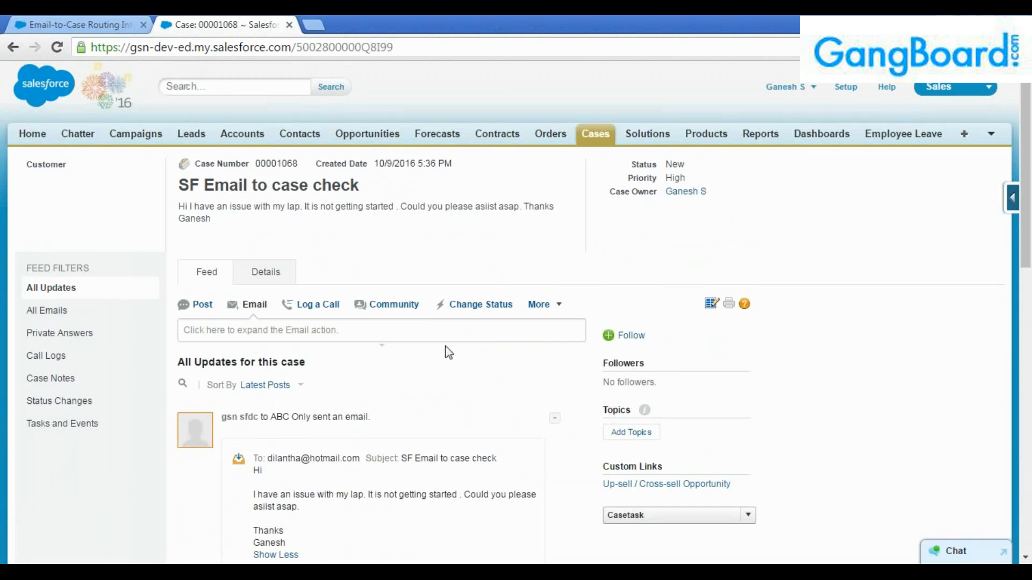
{"action": "scroll", "coordinate": [357, 423], "scroll_direction": "down", "scroll_amount": 3}
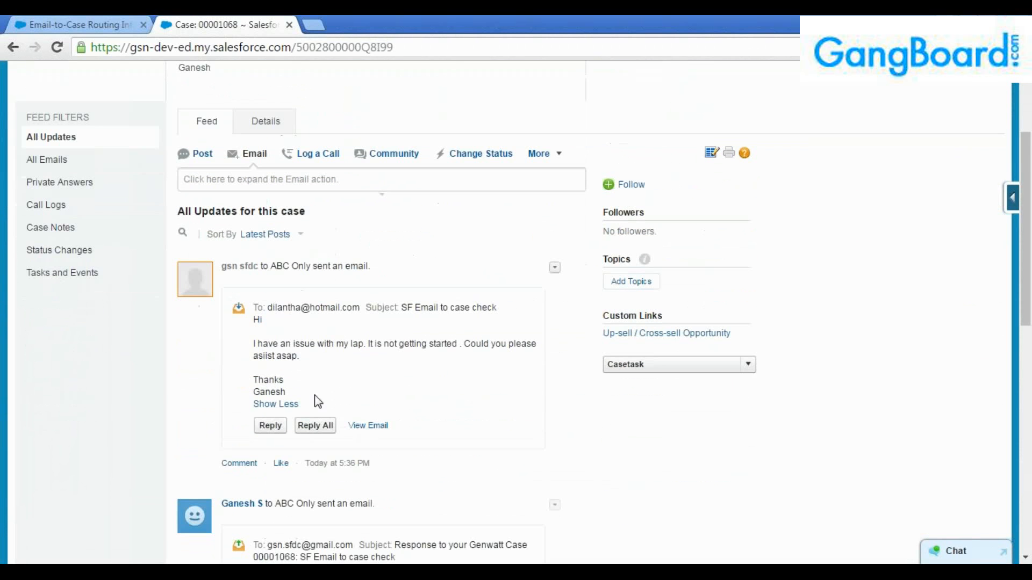
{"action": "left_click_drag", "start_coordinate": [269, 307], "coordinate": [361, 309]}
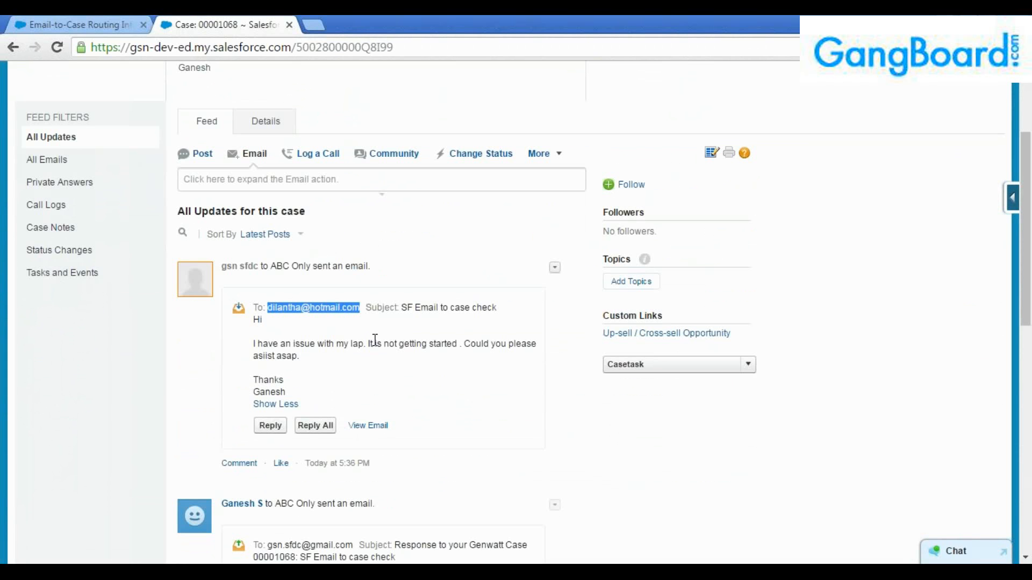
{"action": "scroll", "coordinate": [465, 344], "scroll_direction": "down", "scroll_amount": 4}
{"action": "scroll", "coordinate": [465, 344], "scroll_direction": "up", "scroll_amount": 4}
Back on the case Details, review the full description and scroll down to Activity History.
{"action": "left_click", "coordinate": [261, 125]}
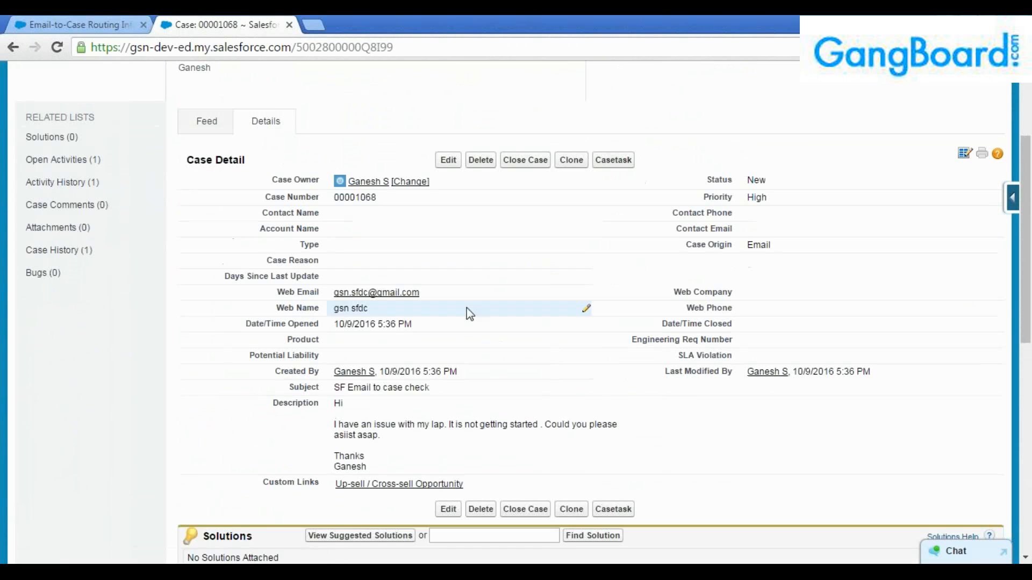
{"action": "scroll", "coordinate": [473, 314], "scroll_direction": "down", "scroll_amount": 2}
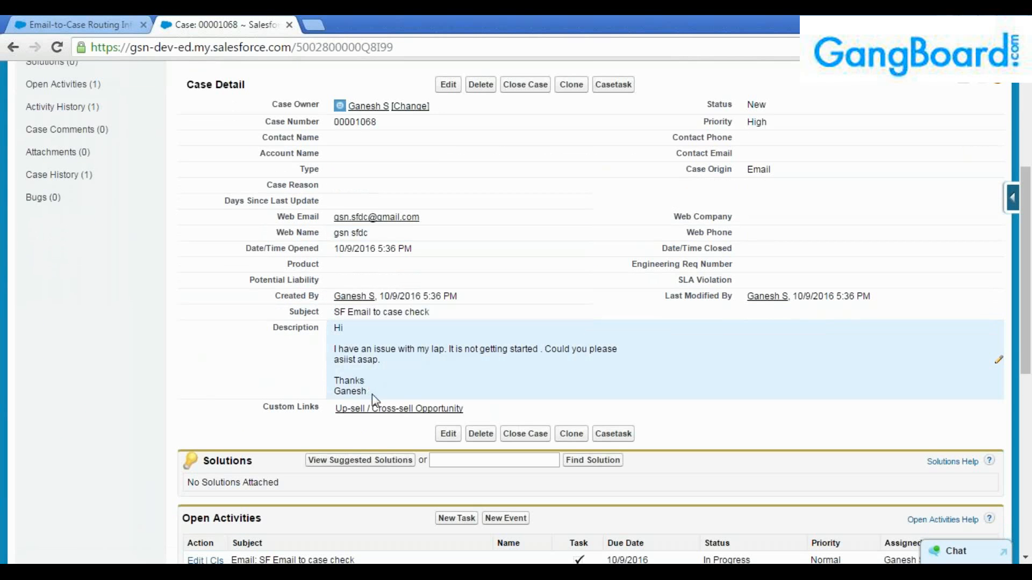
{"action": "left_click_drag", "start_coordinate": [372, 394], "coordinate": [334, 379]}
{"action": "left_click_drag", "start_coordinate": [344, 336], "coordinate": [334, 328]}
{"action": "left_click", "coordinate": [373, 389]}
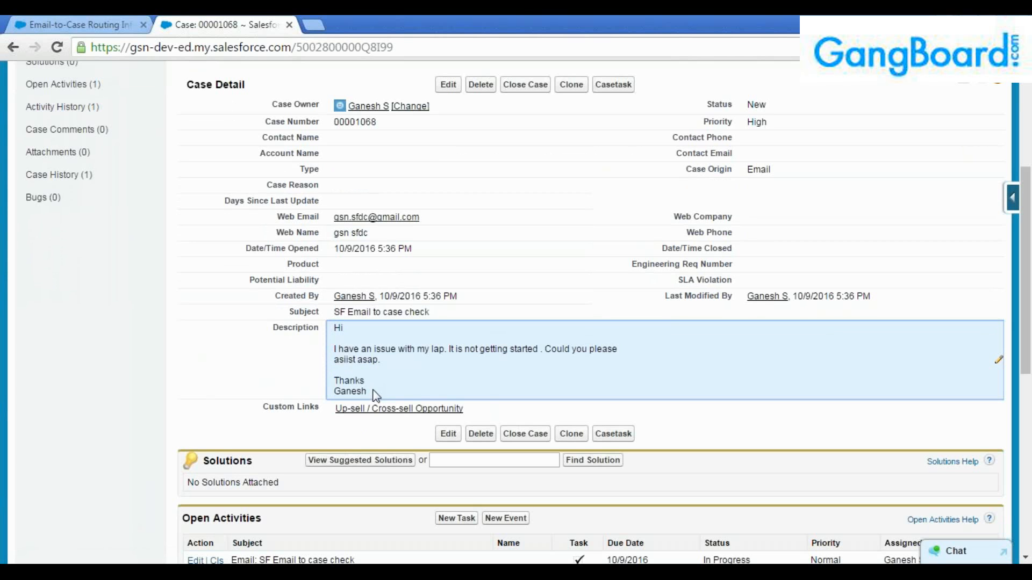
{"action": "scroll", "coordinate": [386, 391], "scroll_direction": "down", "scroll_amount": 4}
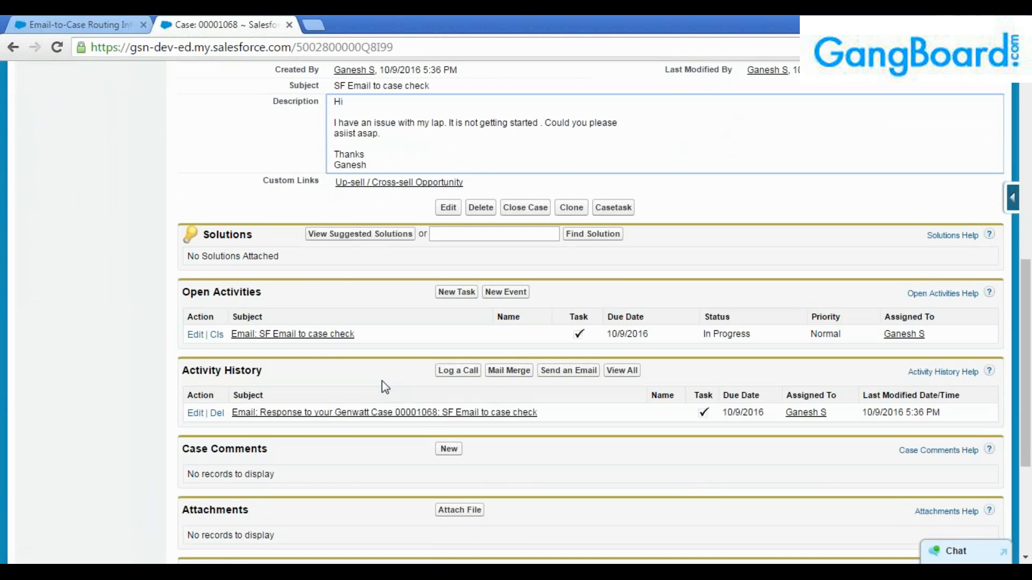
Return to the Email-to-Case Routing Information tab and look over the routing details.
{"action": "left_click", "coordinate": [92, 17]}
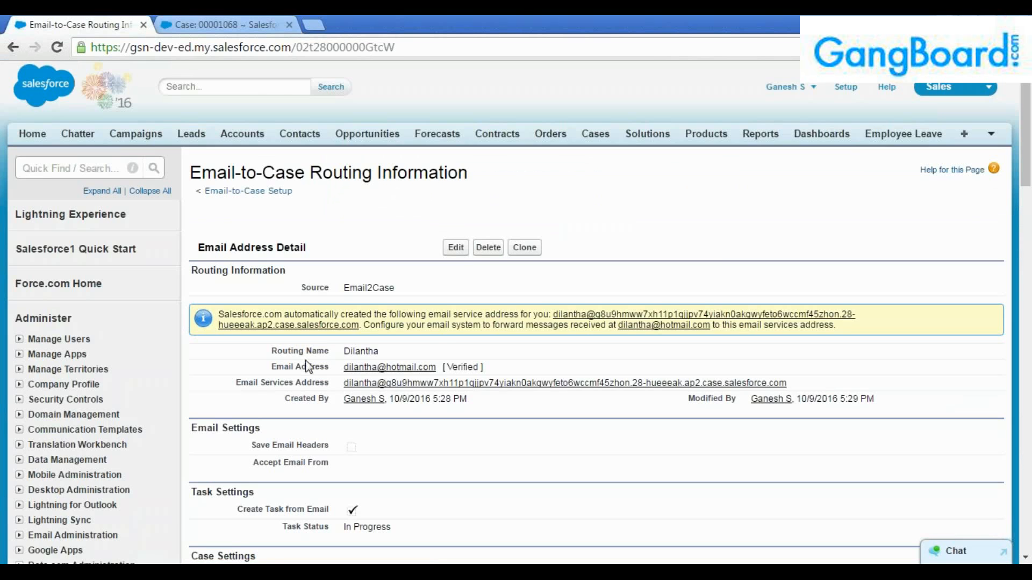
{"action": "scroll", "coordinate": [494, 460], "scroll_direction": "down", "scroll_amount": 3}
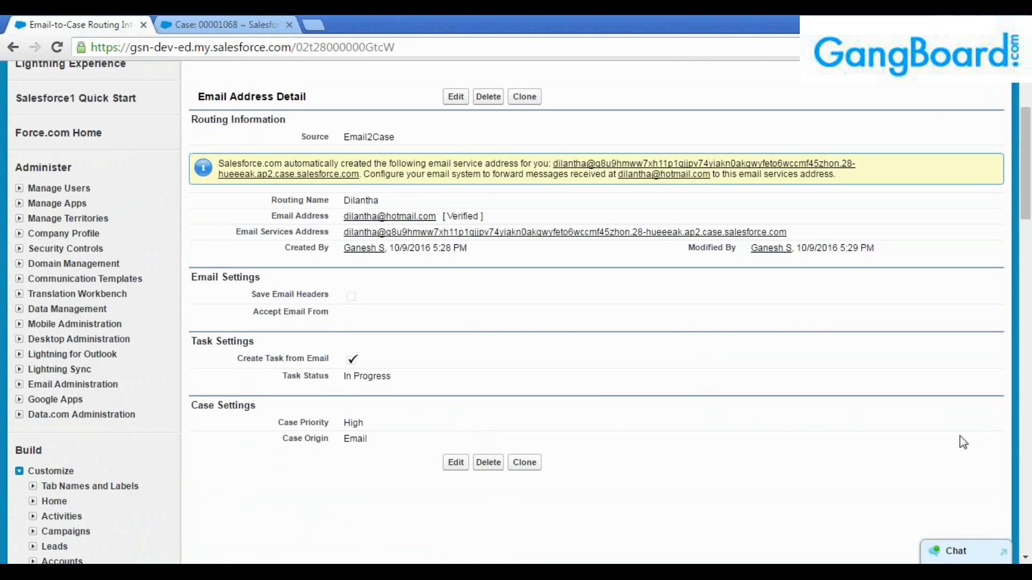
{"action": "scroll", "coordinate": [616, 398], "scroll_direction": "up", "scroll_amount": 3}
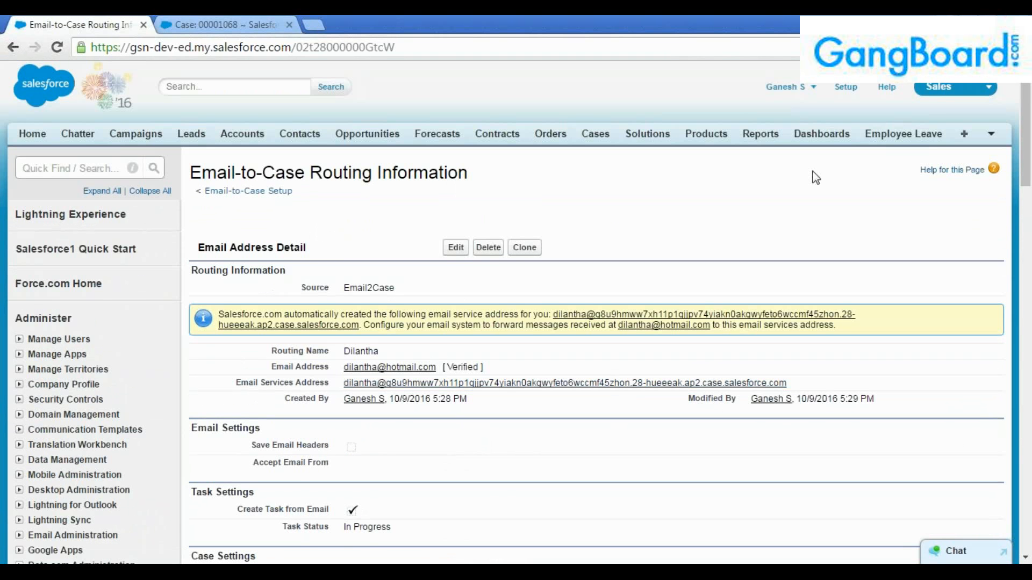
Go back to the Email-to-Case Settings page and reload it to confirm both features are enabled.
{"action": "left_click", "coordinate": [67, 166]}
{"action": "left_click", "coordinate": [13, 48]}
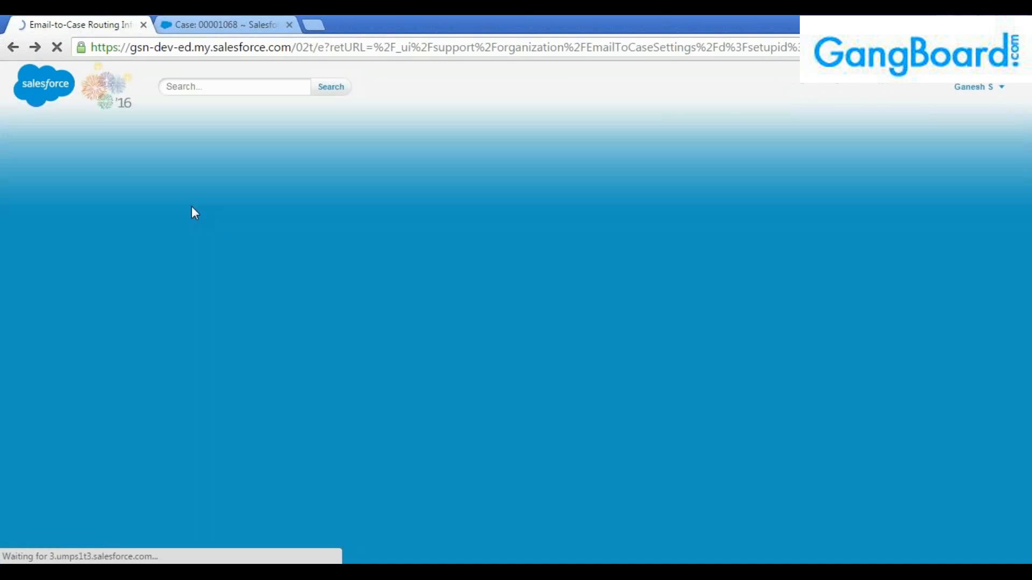
{"action": "left_click", "coordinate": [14, 48]}
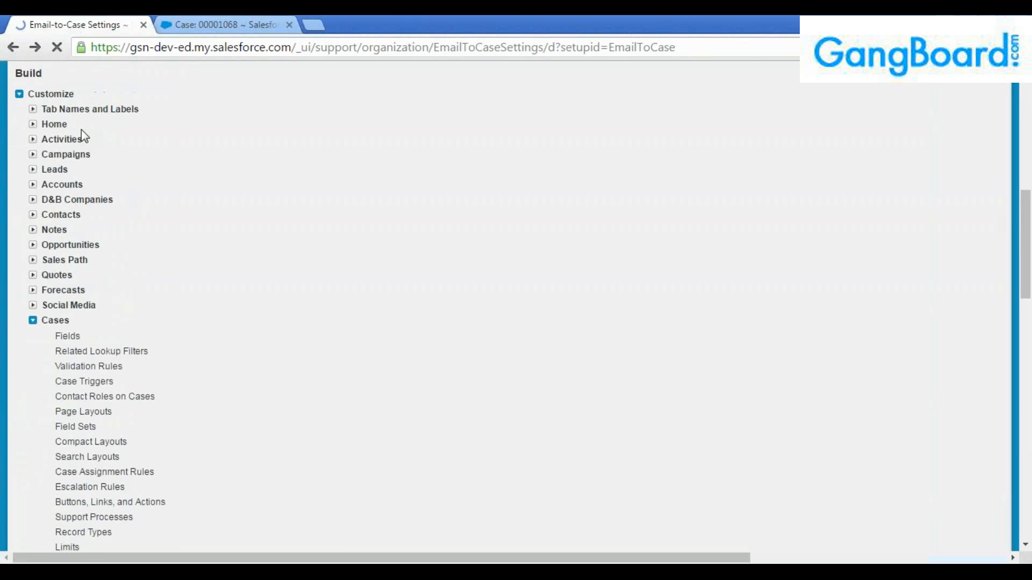
{"action": "left_click", "coordinate": [13, 47]}
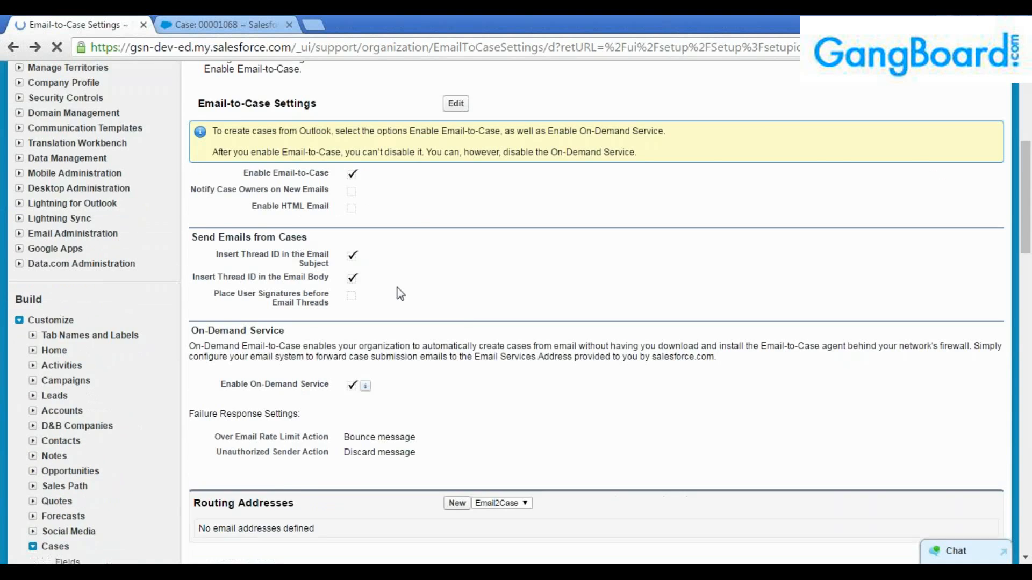
{"action": "left_click", "coordinate": [452, 48]}
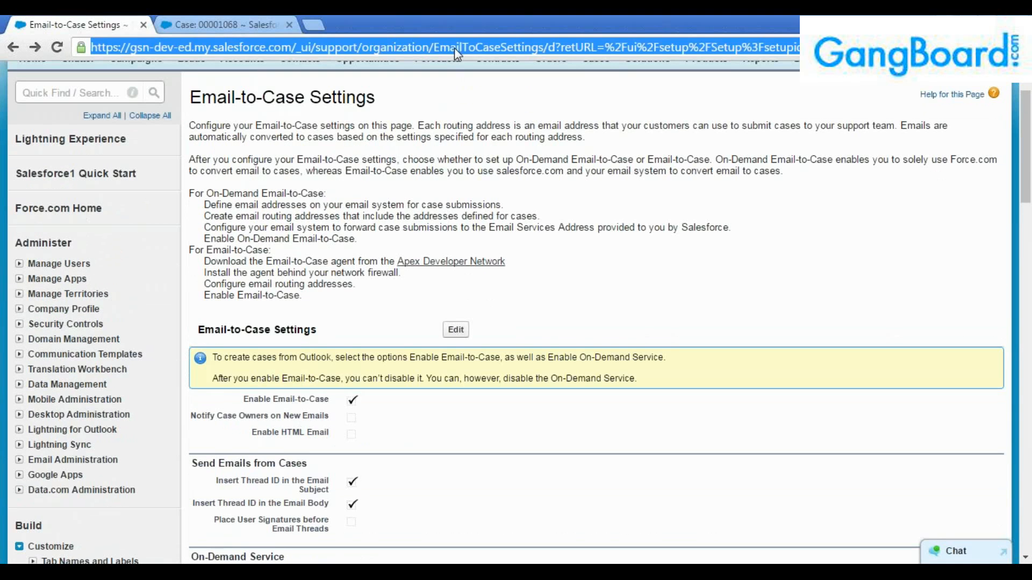
{"action": "key", "text": "Return"}
{"action": "scroll", "coordinate": [508, 380], "scroll_direction": "down", "scroll_amount": 8}
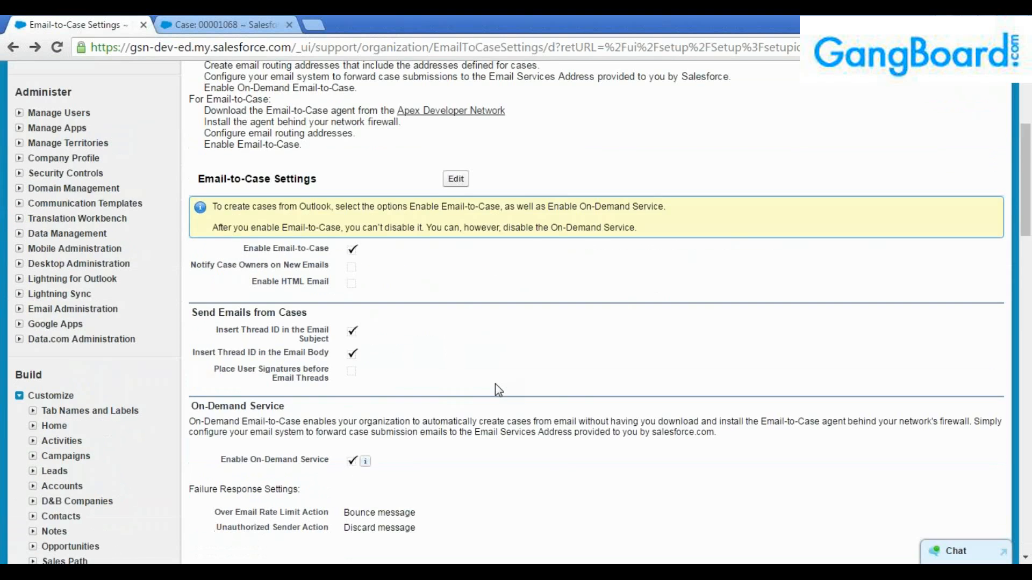